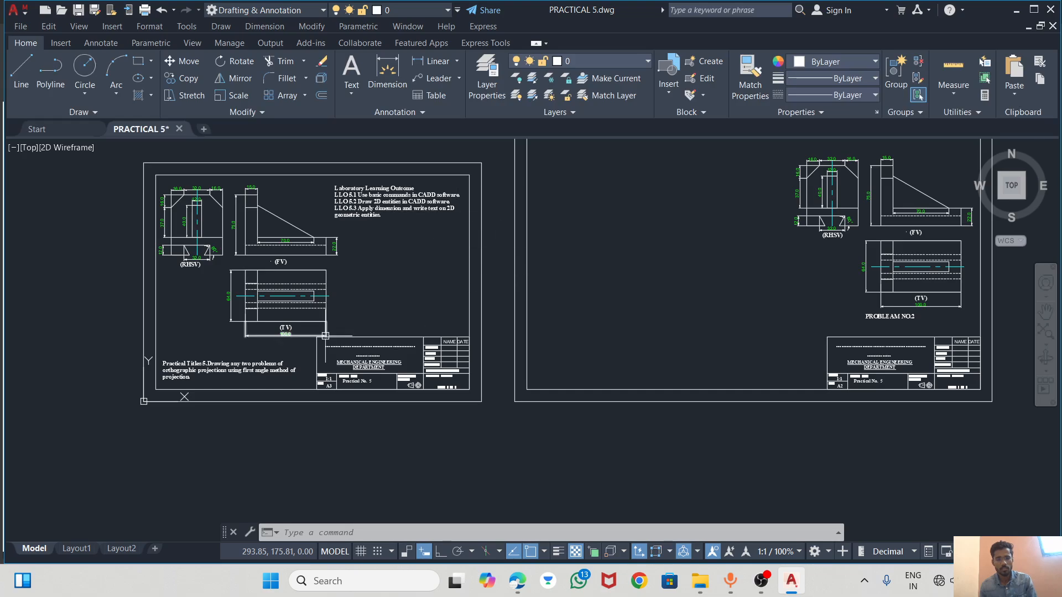
Delete the smaller drawing sheet at the origin, including its frame, views, notes and title block
{"action": "scroll", "coordinate": [265, 241], "scroll_direction": "up", "scroll_amount": 4}
{"action": "scroll", "coordinate": [498, 321], "scroll_direction": "down", "scroll_amount": 4}
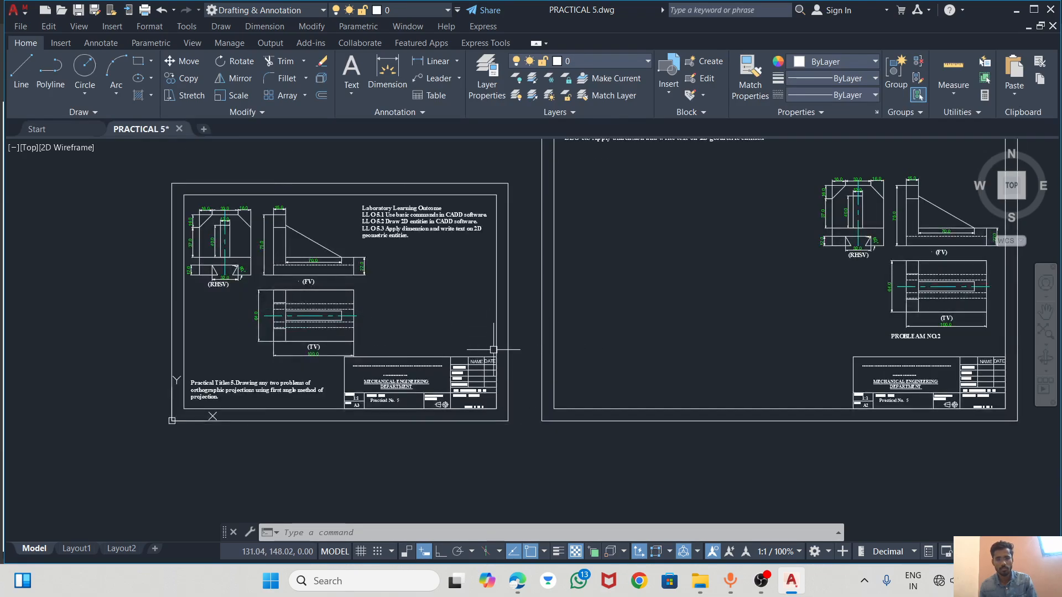
{"action": "scroll", "coordinate": [645, 301], "scroll_direction": "up", "scroll_amount": 3}
{"action": "middle_click_drag", "start_coordinate": [644, 301], "coordinate": [557, 319]}
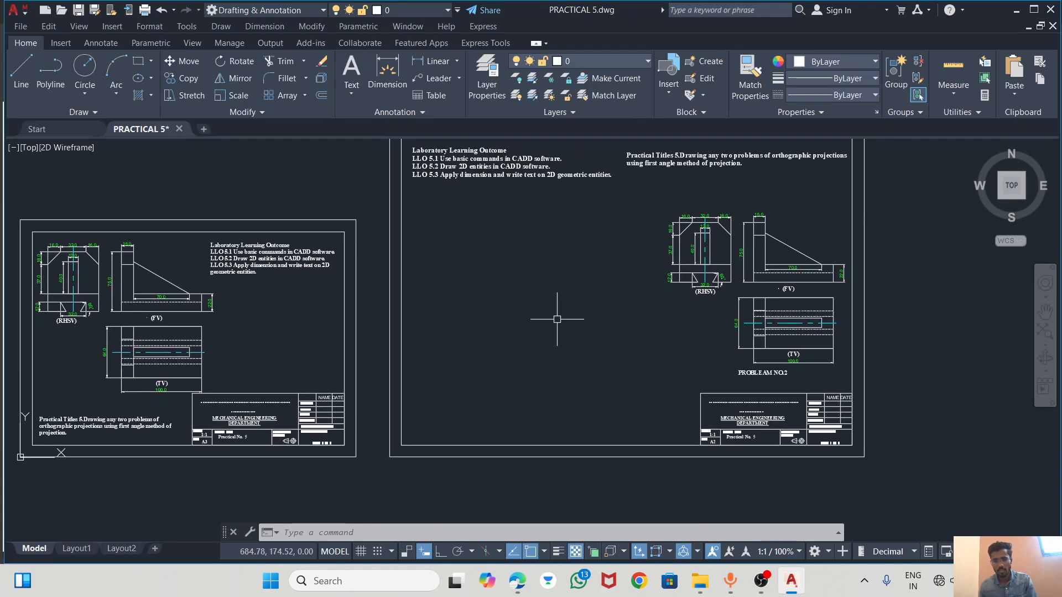
{"action": "scroll", "coordinate": [559, 337], "scroll_direction": "down", "scroll_amount": 2}
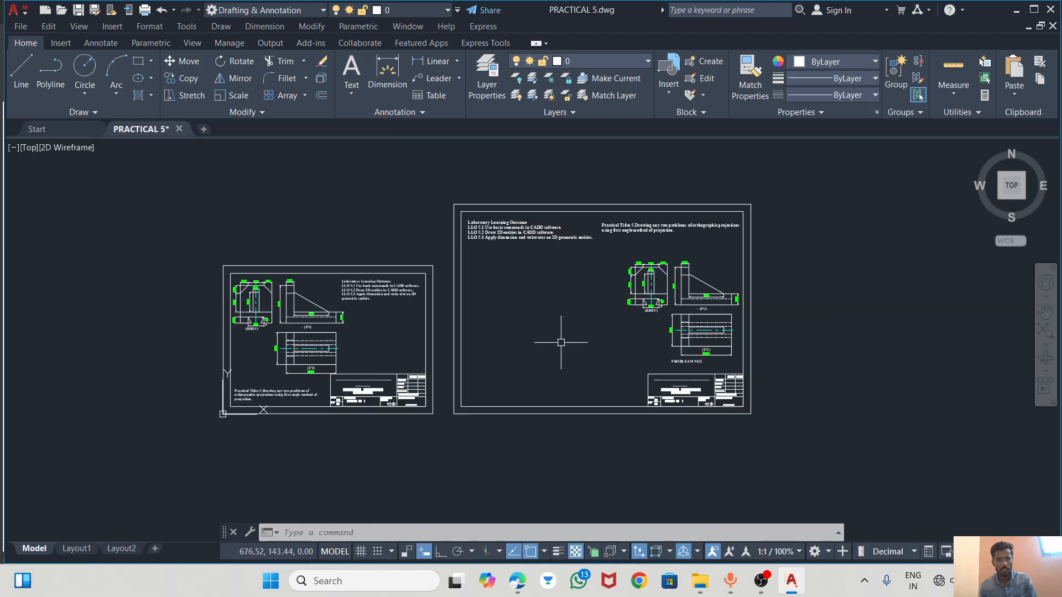
{"action": "left_click", "coordinate": [207, 253]}
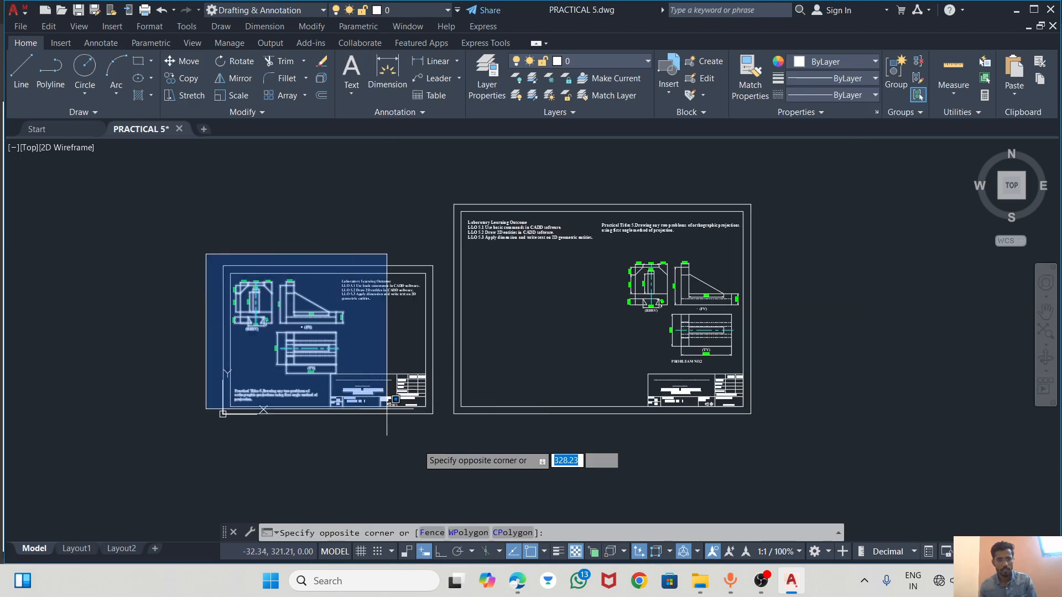
{"action": "left_click", "coordinate": [457, 431]}
{"action": "key", "text": "Delete"}
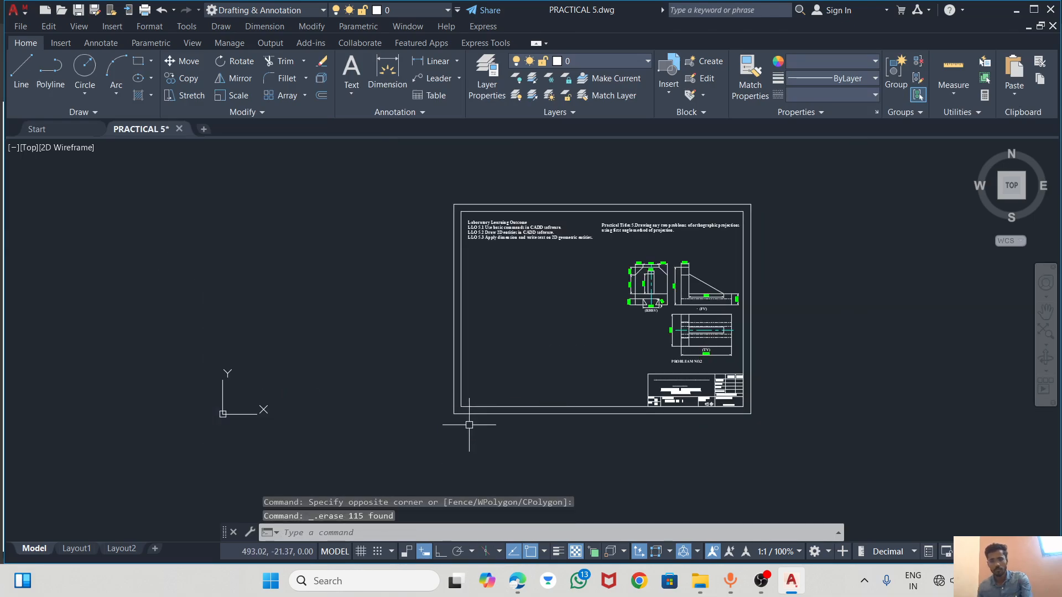
Try to move the remaining sheet from its lower-left corner using 0 for both distance and angle
{"action": "scroll", "coordinate": [661, 267], "scroll_direction": "up", "scroll_amount": 5}
{"action": "scroll", "coordinate": [661, 267], "scroll_direction": "down", "scroll_amount": 4}
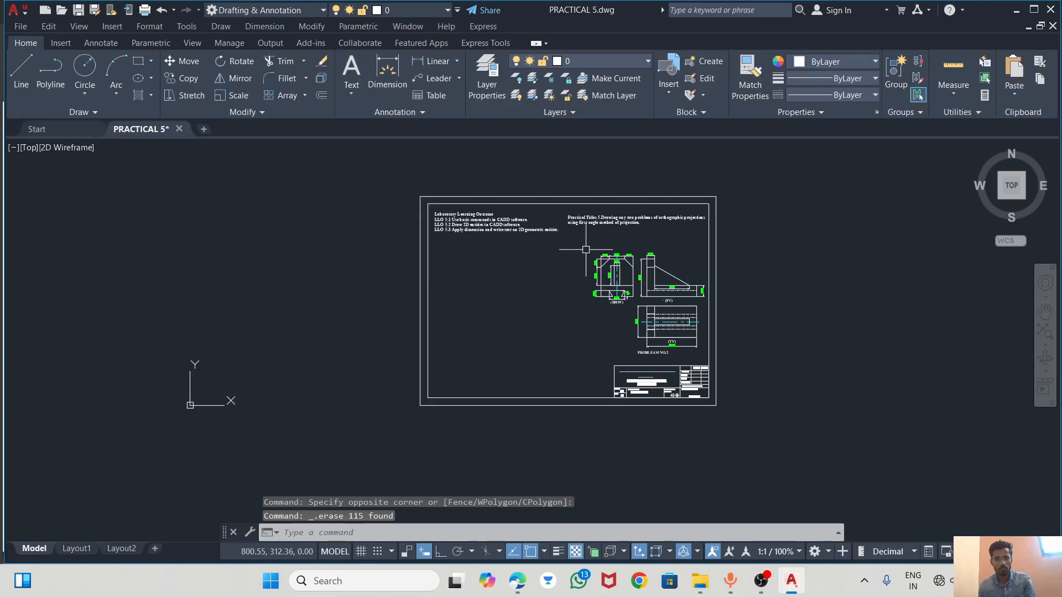
{"action": "left_click", "coordinate": [403, 167]}
{"action": "left_click", "coordinate": [771, 436]}
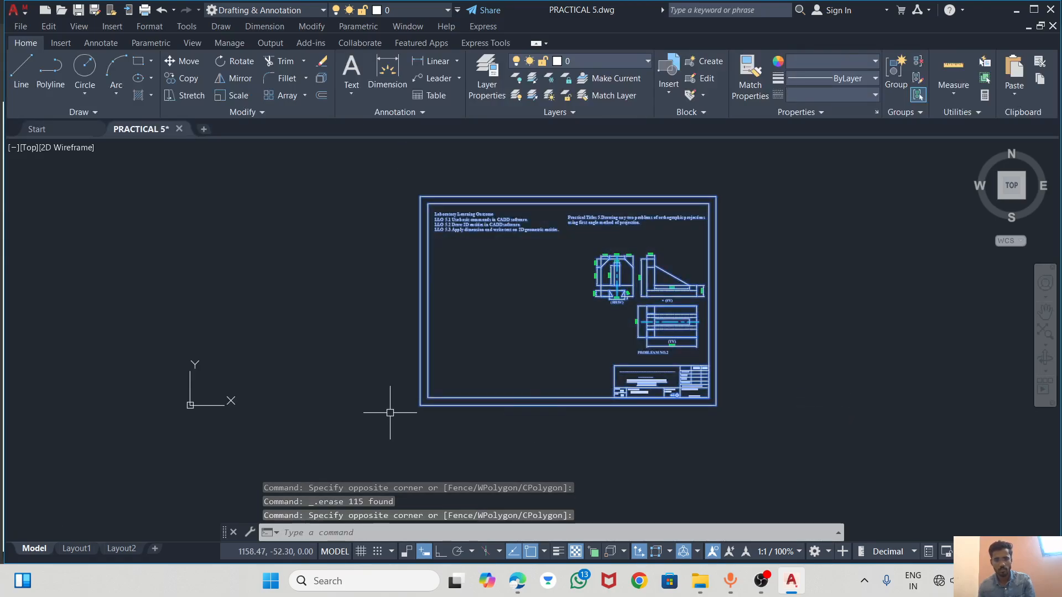
{"action": "type", "text": "MO"}
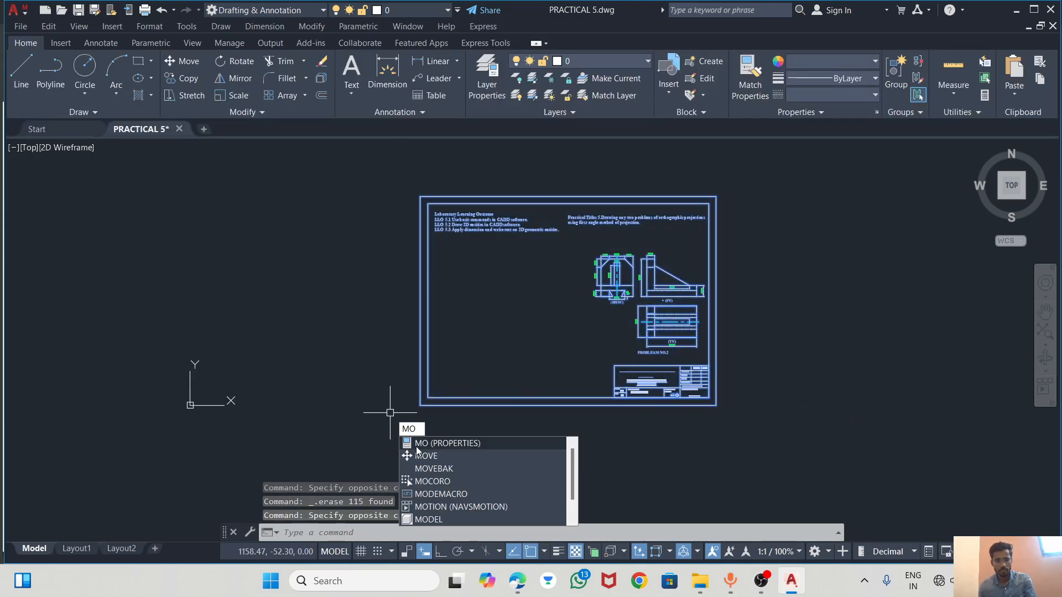
{"action": "left_click", "coordinate": [421, 455]}
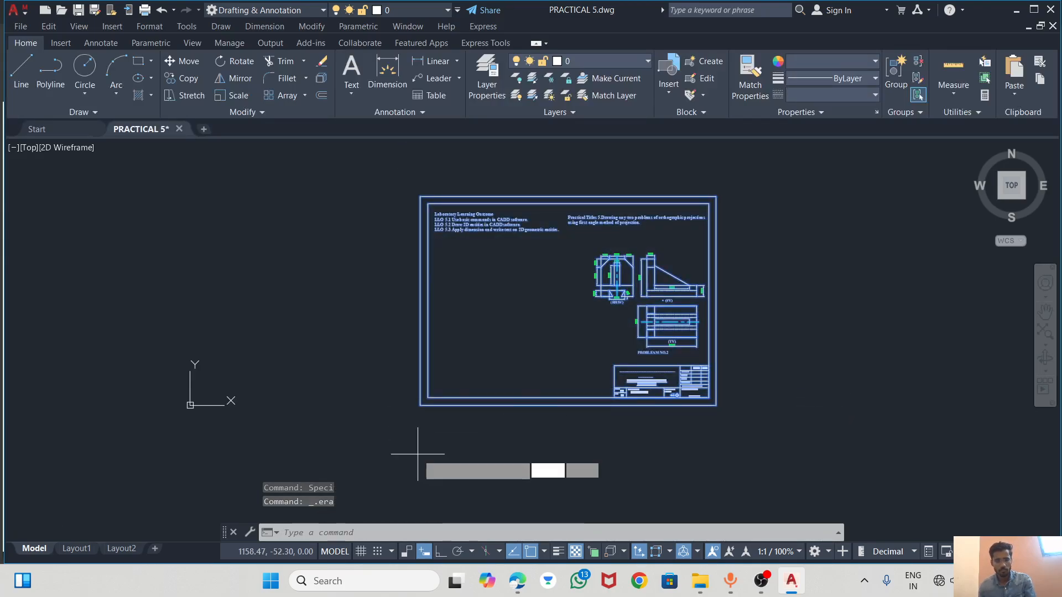
{"action": "left_click", "coordinate": [420, 405]}
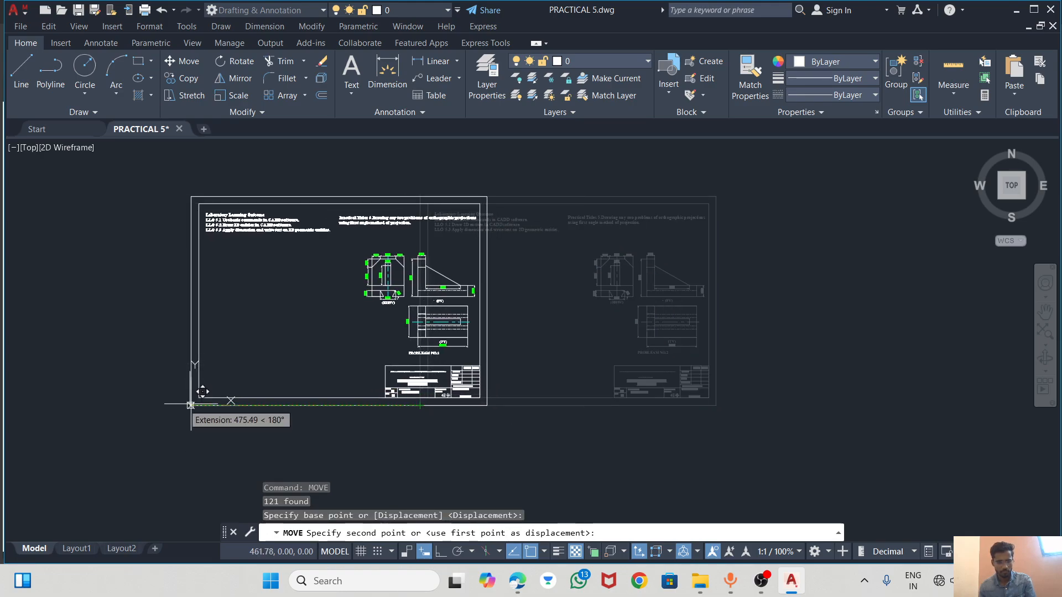
{"action": "type", "text": "0"}
{"action": "key", "text": "Tab"}
{"action": "type", "text": "0"}
{"action": "key", "text": "Return"}
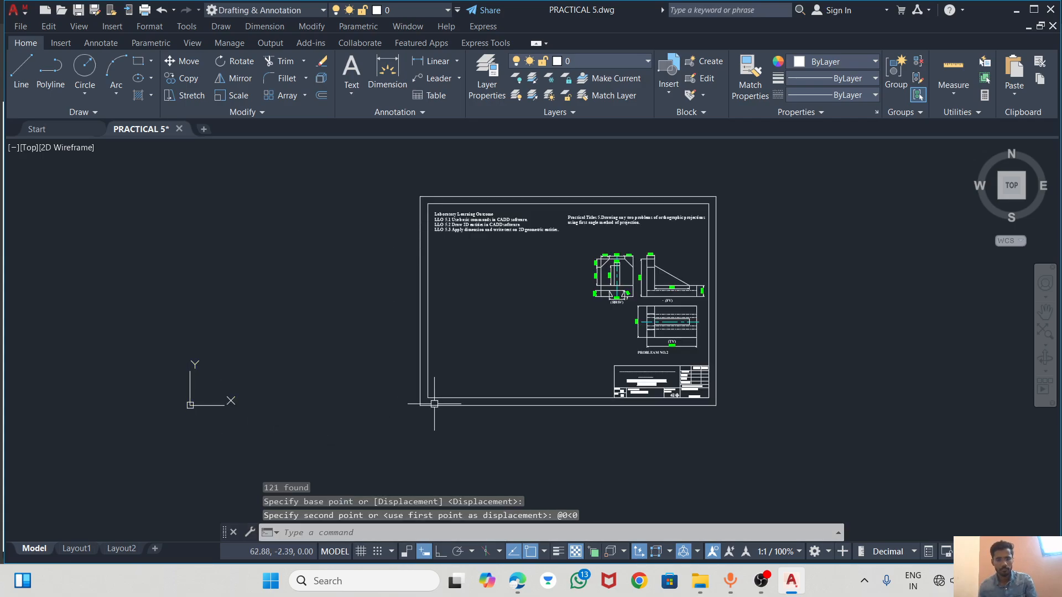
Move the whole sheet from its outer frame's lower-left corner to the coordinate origin
{"action": "left_click", "coordinate": [404, 177]}
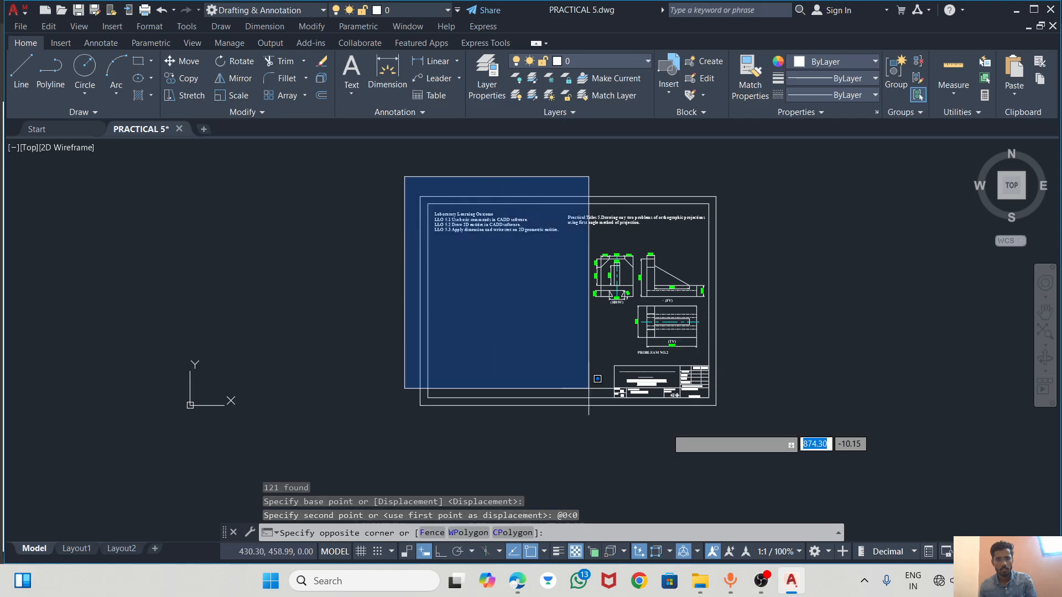
{"action": "left_click", "coordinate": [789, 480]}
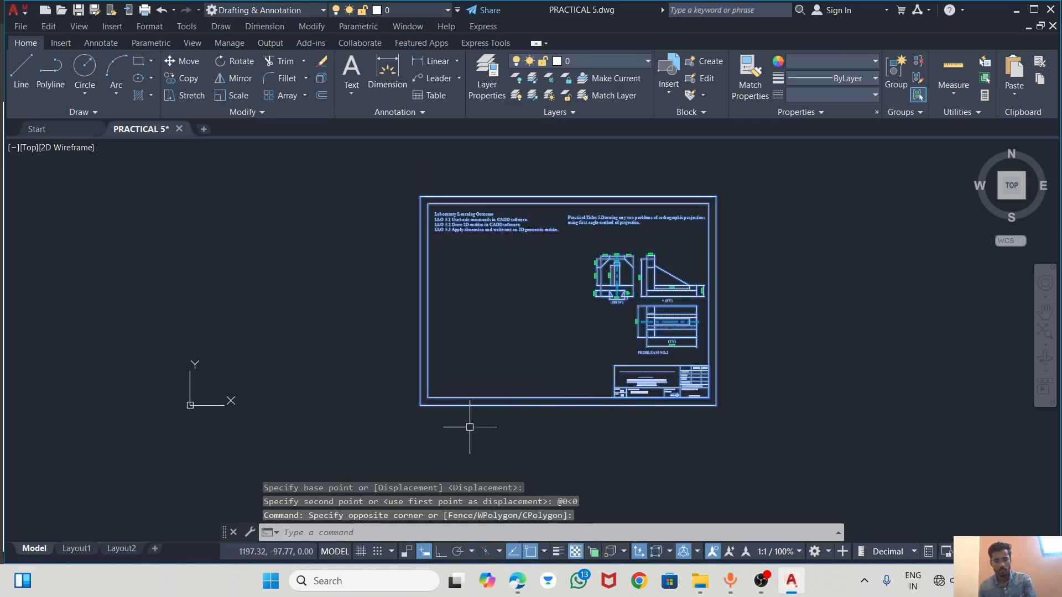
{"action": "type", "text": "MOVE"}
{"action": "key", "text": "Return"}
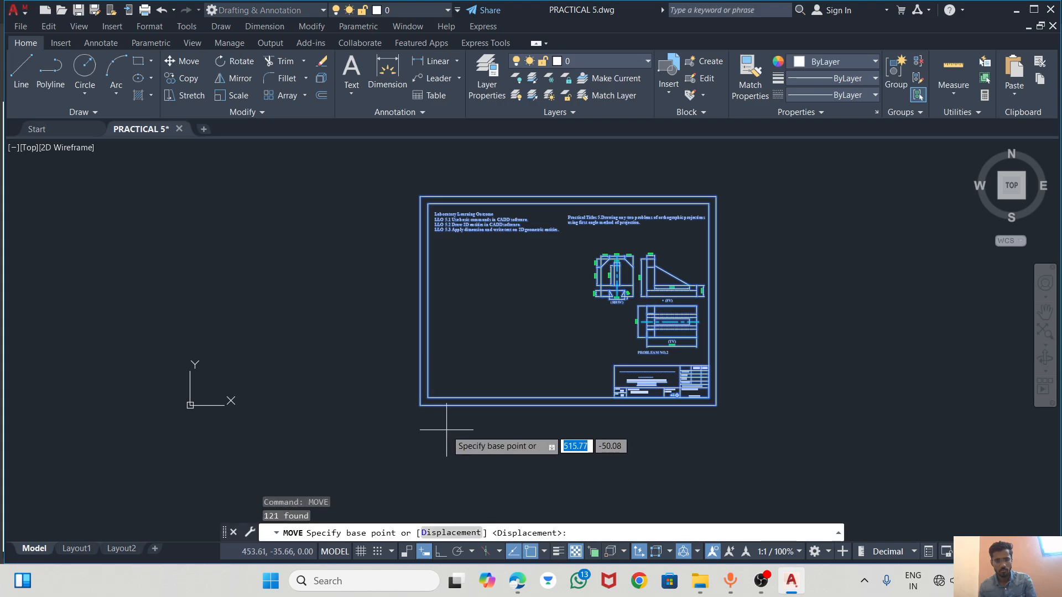
{"action": "left_click", "coordinate": [422, 407]}
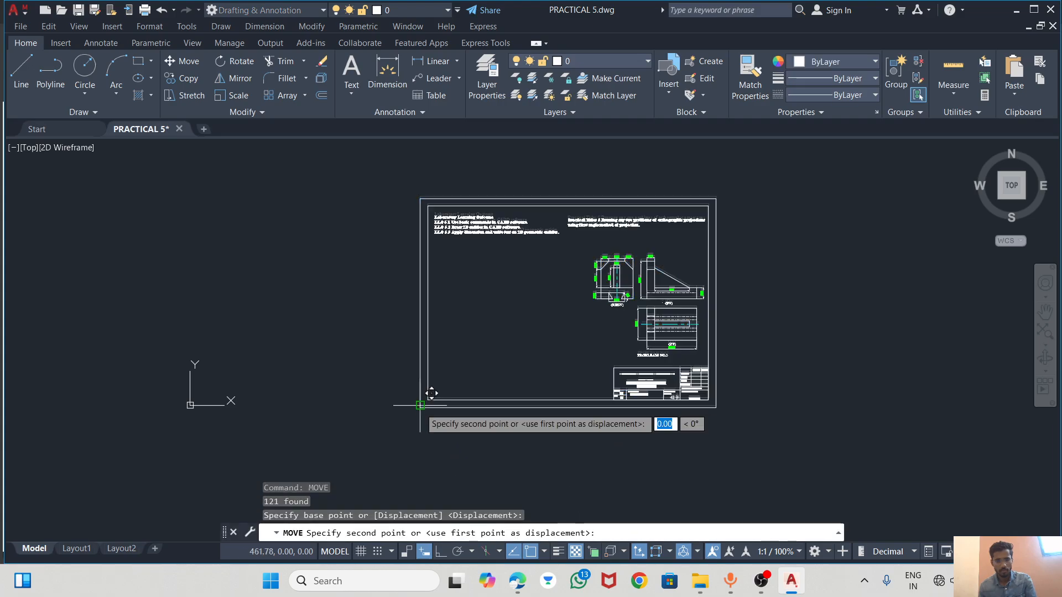
{"action": "left_click", "coordinate": [189, 405]}
{"action": "scroll", "coordinate": [301, 404], "scroll_direction": "down", "scroll_amount": 2}
{"action": "scroll", "coordinate": [296, 328], "scroll_direction": "up", "scroll_amount": 4}
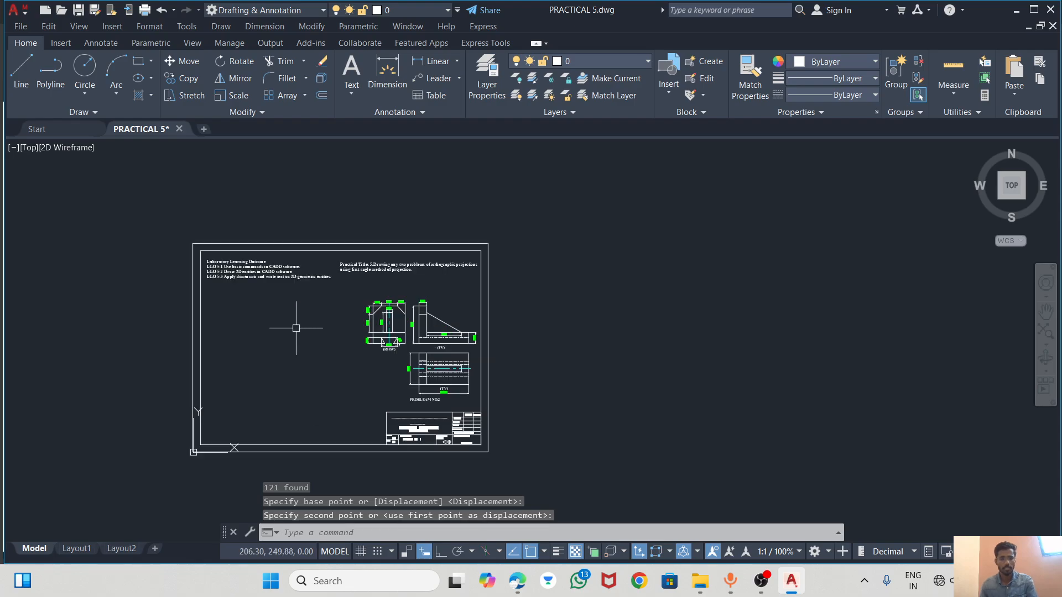
{"action": "scroll", "coordinate": [339, 286], "scroll_direction": "down", "scroll_amount": 2}
{"action": "scroll", "coordinate": [344, 300], "scroll_direction": "up", "scroll_amount": 2}
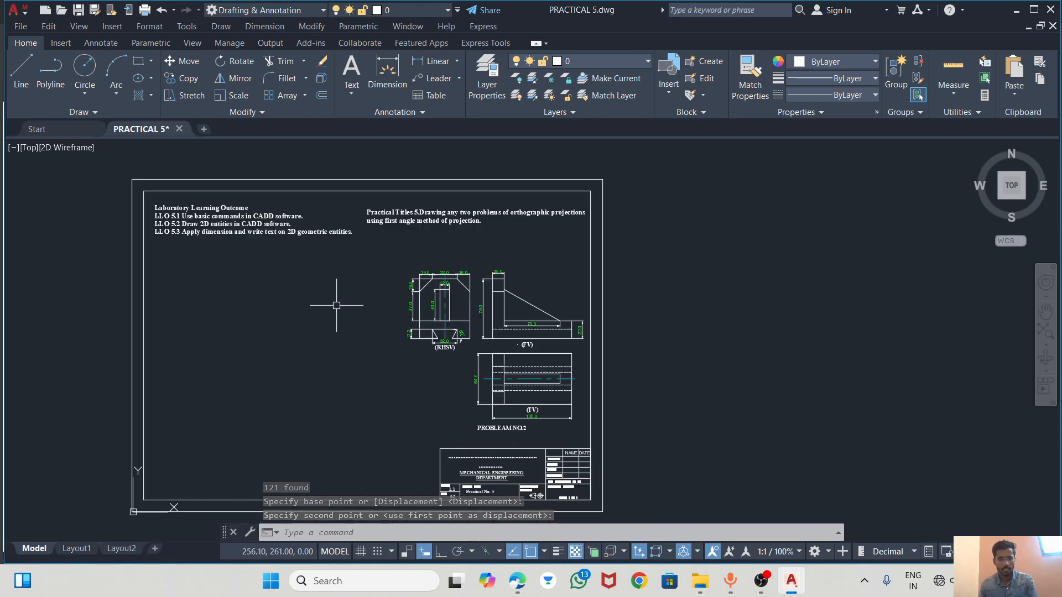
Switch to machinedrawing.pdf in the browser and examine the isometric bracket drawing on page 78
{"action": "left_click", "coordinate": [514, 579]}
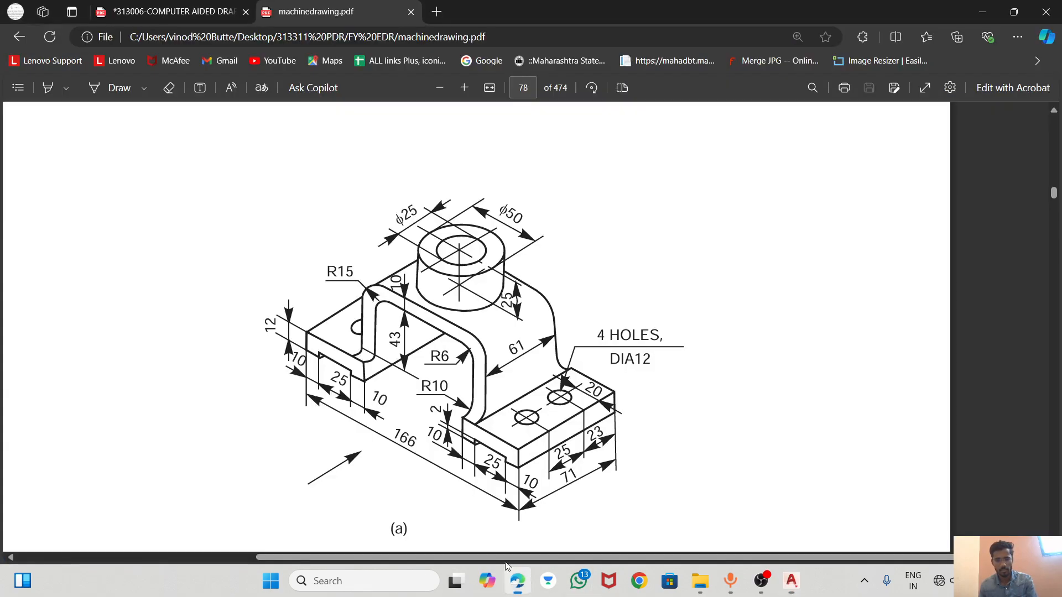
{"action": "scroll", "coordinate": [426, 331], "scroll_direction": "down", "scroll_amount": 2}
{"action": "scroll", "coordinate": [426, 326], "scroll_direction": "up", "scroll_amount": 2}
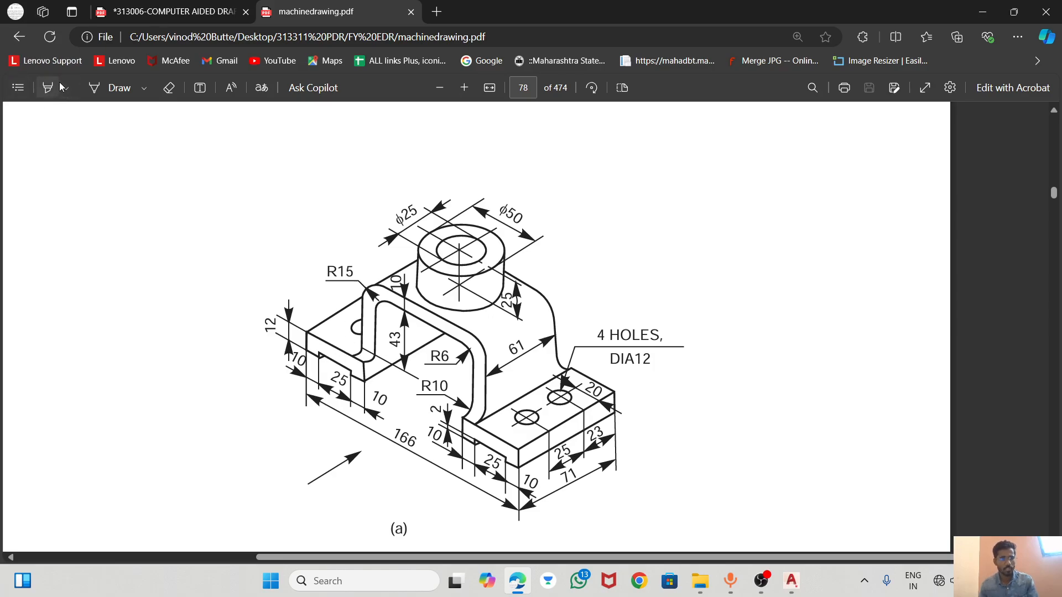
Highlight the 10 and 25 dimensions below the bracket's left foot
{"action": "left_click_drag", "start_coordinate": [311, 342], "coordinate": [359, 359]}
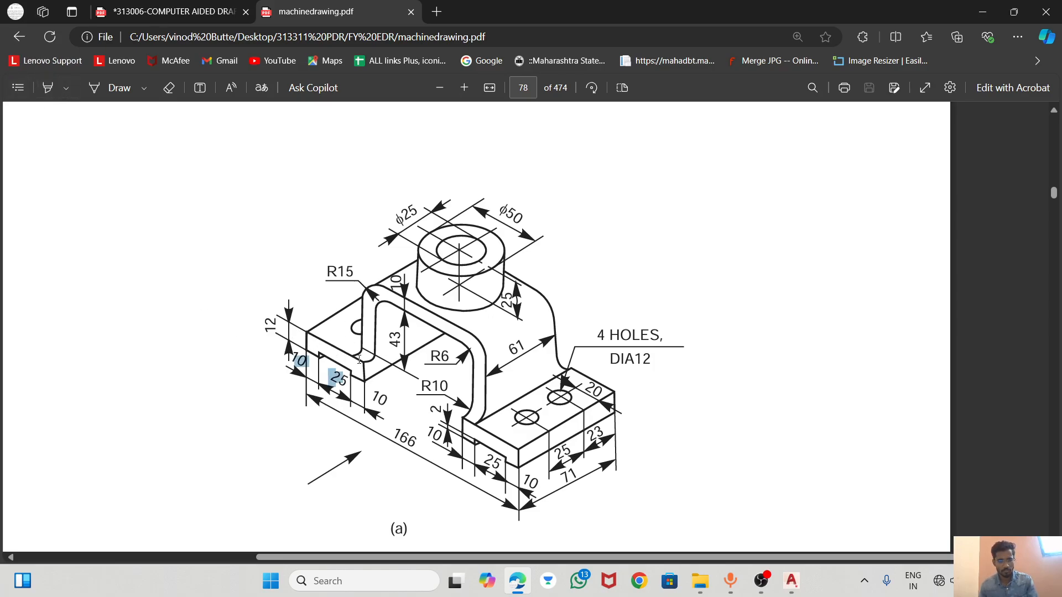
{"action": "left_click", "coordinate": [47, 88]}
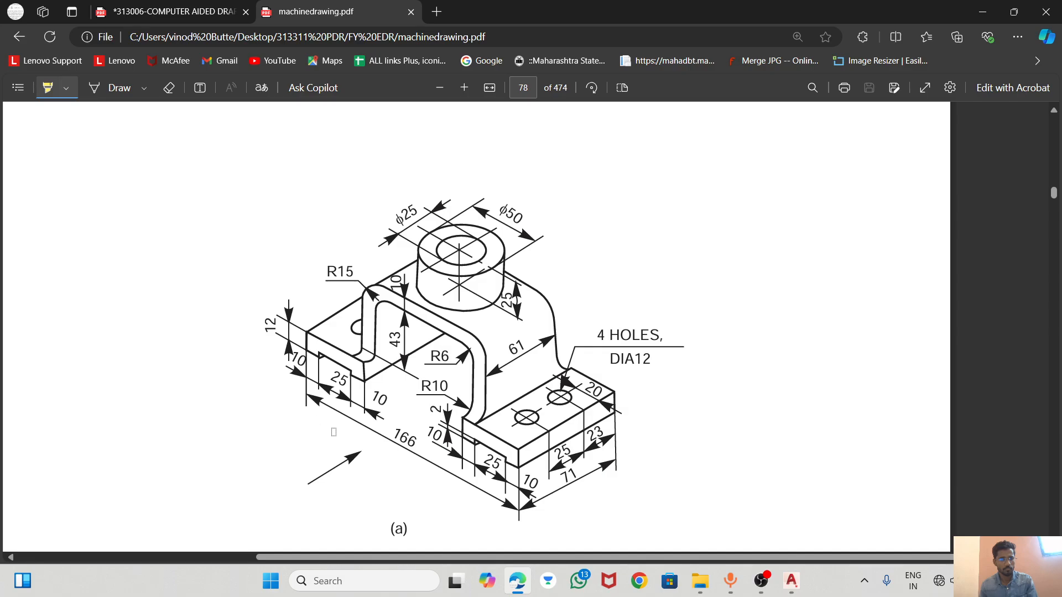
{"action": "left_click_drag", "start_coordinate": [325, 345], "coordinate": [352, 356]}
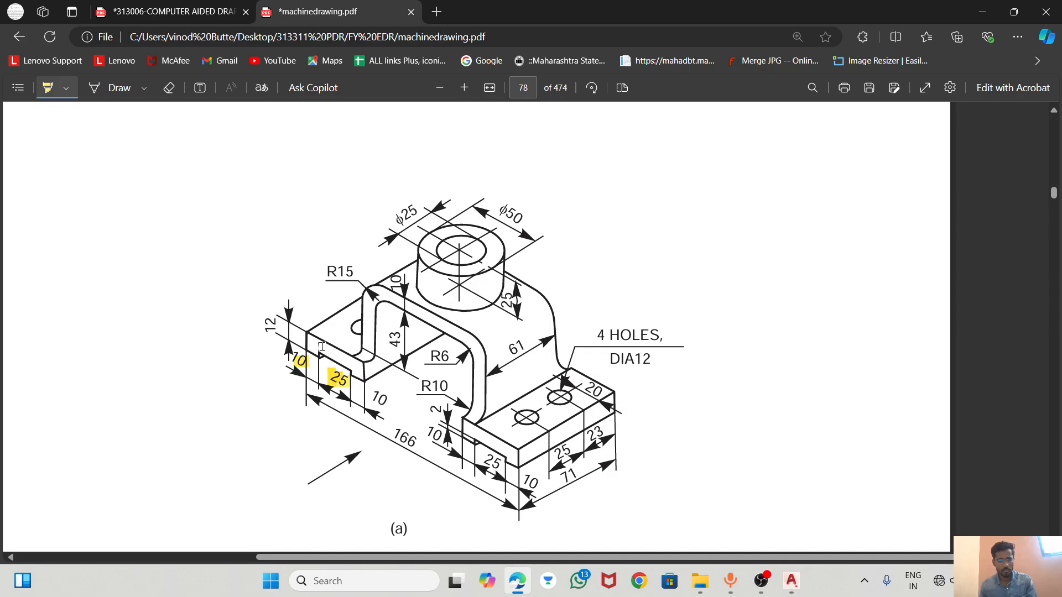
{"action": "key", "text": "Escape"}
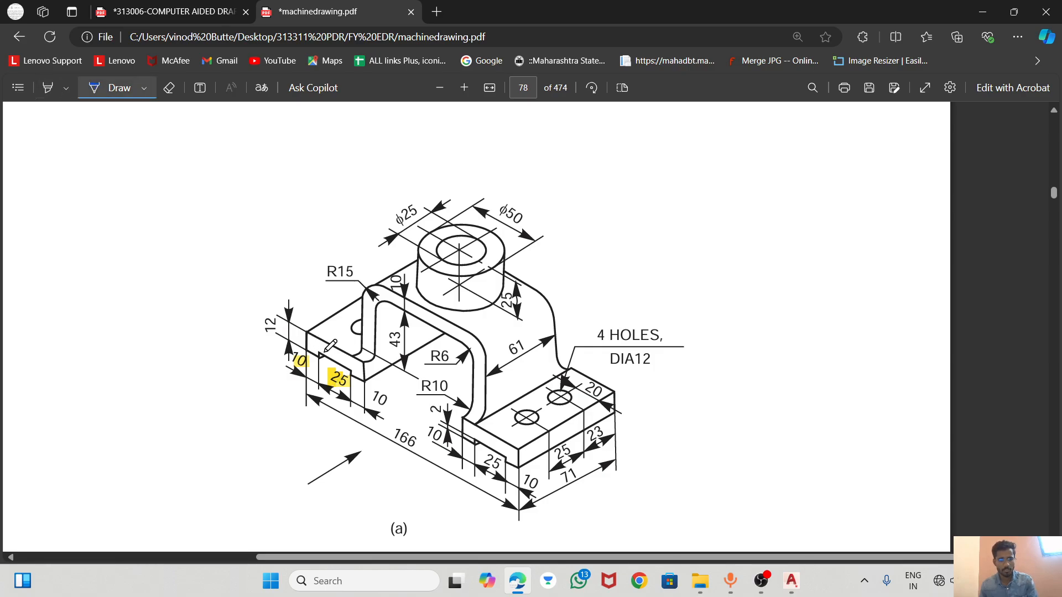
Trace the bracket's front profile in blue freehand ink, from the left foot over the arch to the right foot
{"action": "left_click_drag", "start_coordinate": [357, 367], "coordinate": [359, 368]}
{"action": "left_click_drag", "start_coordinate": [412, 312], "coordinate": [481, 337]}
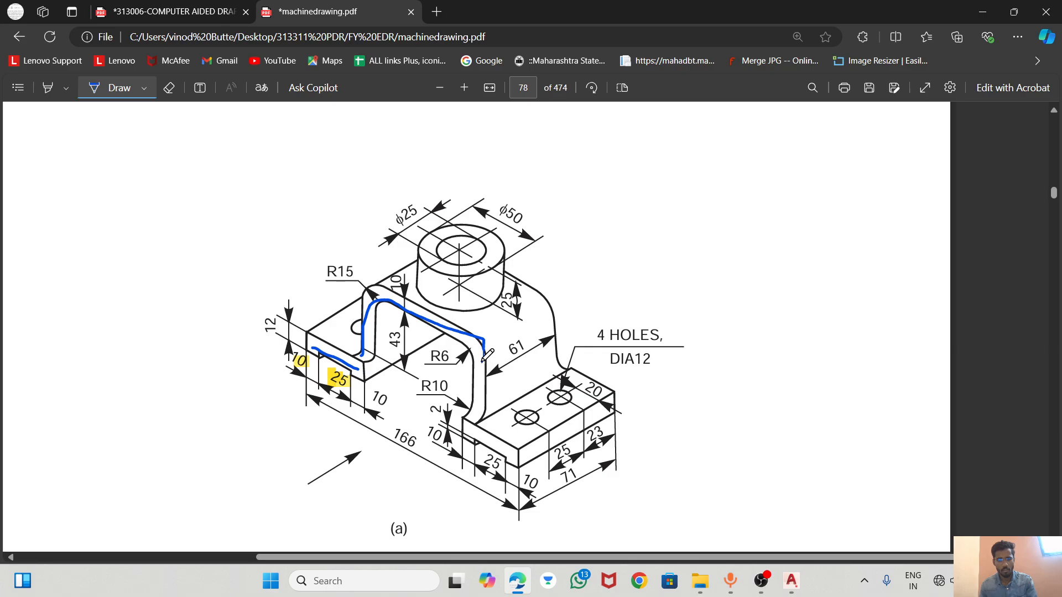
{"action": "left_click_drag", "start_coordinate": [472, 425], "coordinate": [471, 426]}
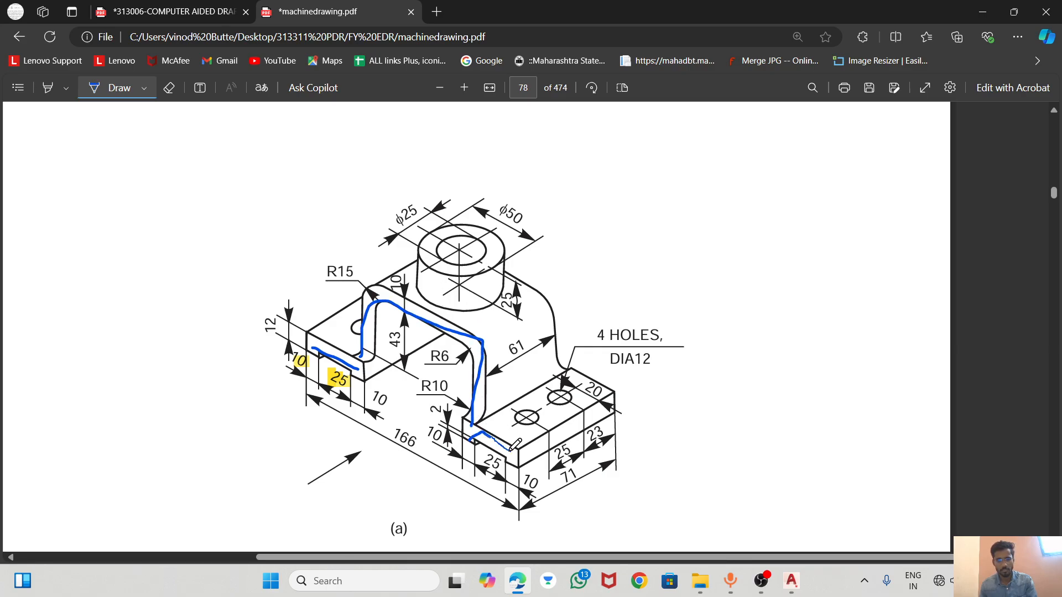
Erase the dimension highlights and the blue traced profile from the bracket drawing
{"action": "left_click", "coordinate": [169, 87]}
{"action": "left_click_drag", "start_coordinate": [328, 342], "coordinate": [413, 285]}
{"action": "left_click_drag", "start_coordinate": [485, 458], "coordinate": [475, 445]}
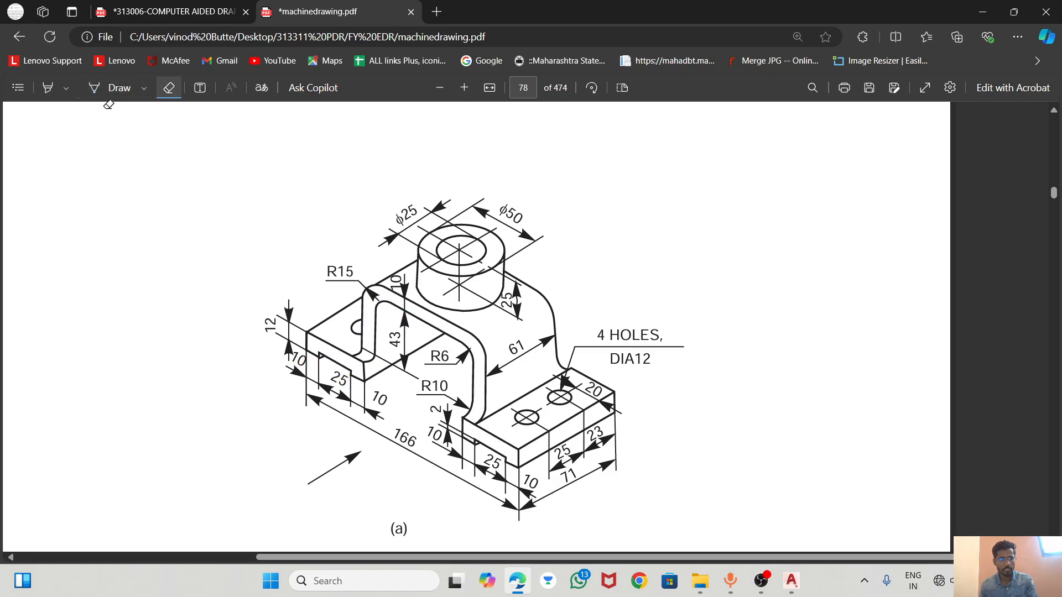
{"action": "left_click", "coordinate": [112, 88]}
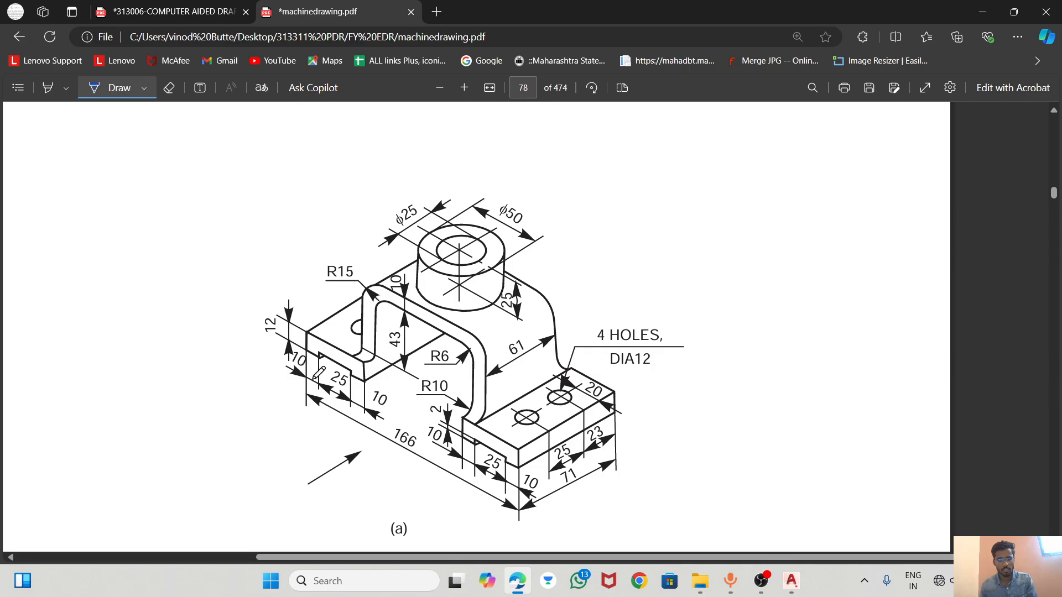
Switch back to AutoCAD and draw a 45 by 12 rectangle in the empty space above the sheet
{"action": "mouse_move", "coordinate": [785, 590]}
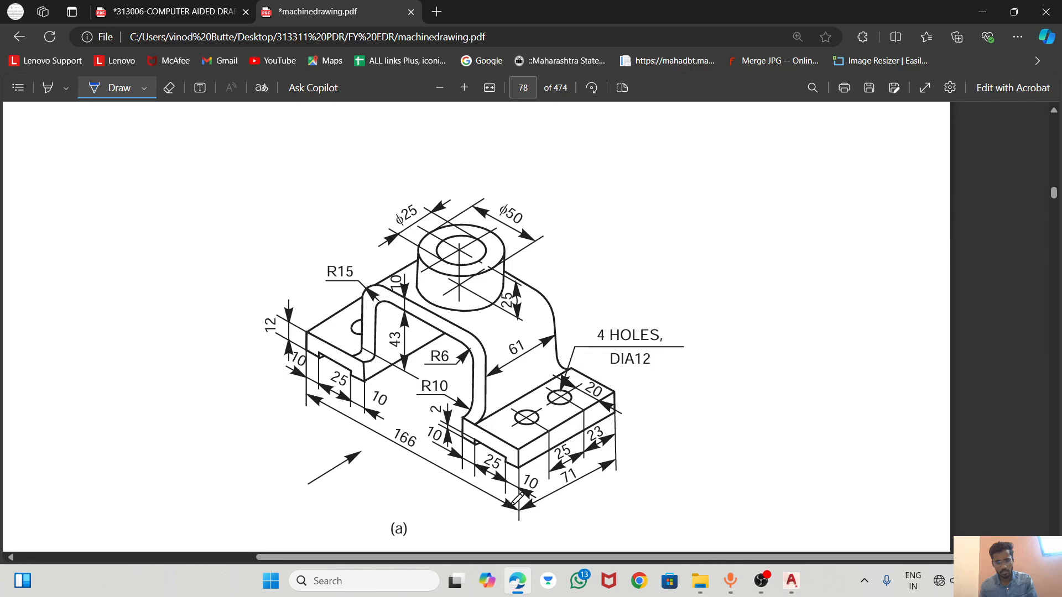
{"action": "left_click", "coordinate": [788, 583]}
{"action": "scroll", "coordinate": [483, 363], "scroll_direction": "up", "scroll_amount": 4}
{"action": "scroll", "coordinate": [480, 367], "scroll_direction": "down", "scroll_amount": 6}
{"action": "scroll", "coordinate": [547, 227], "scroll_direction": "up", "scroll_amount": 4}
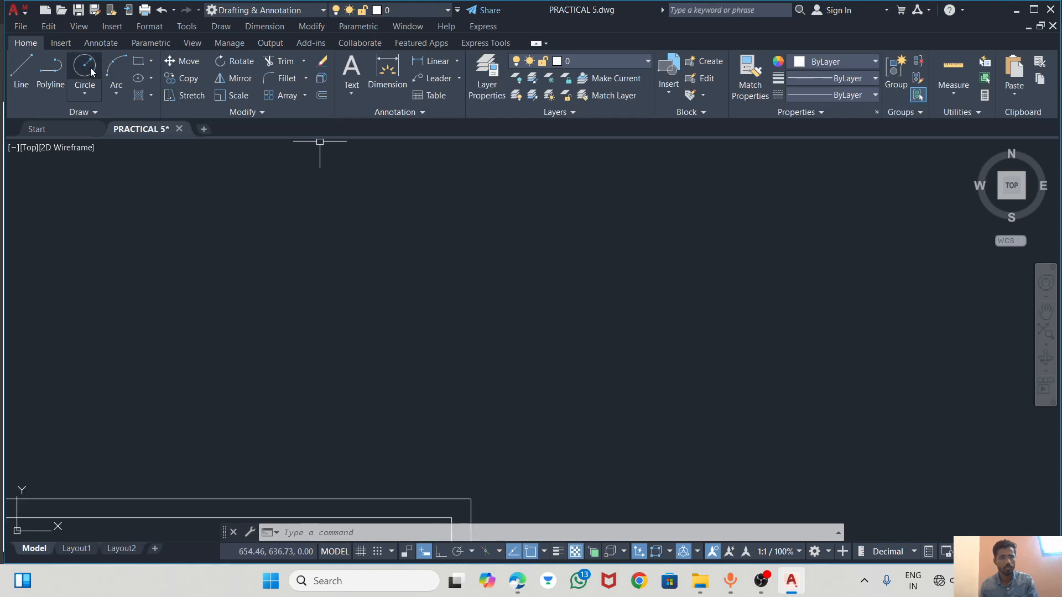
{"action": "left_click", "coordinate": [139, 61]}
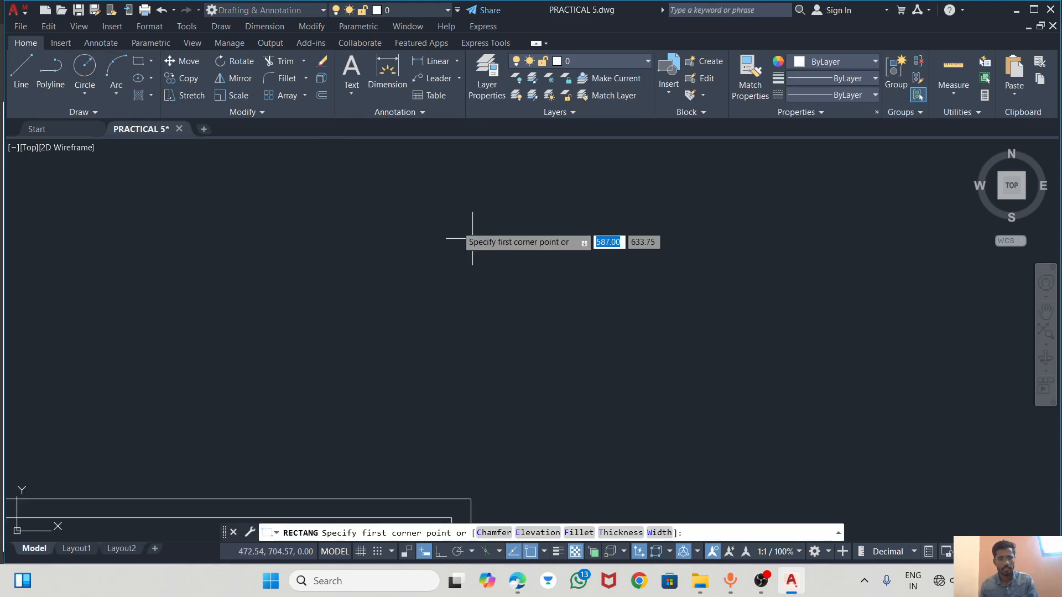
{"action": "left_click", "coordinate": [395, 197]}
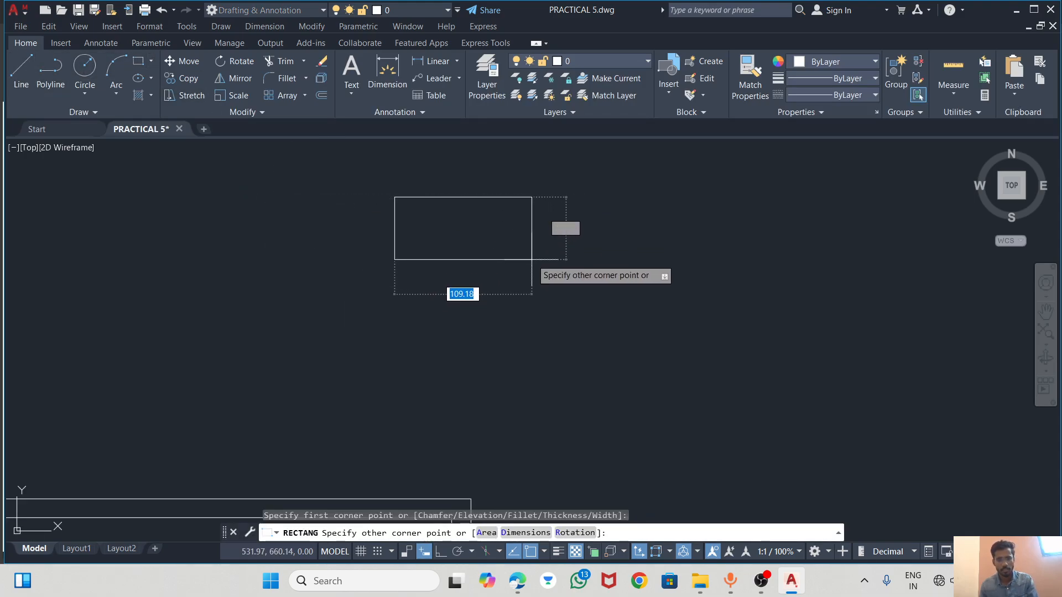
{"action": "type", "text": "45"}
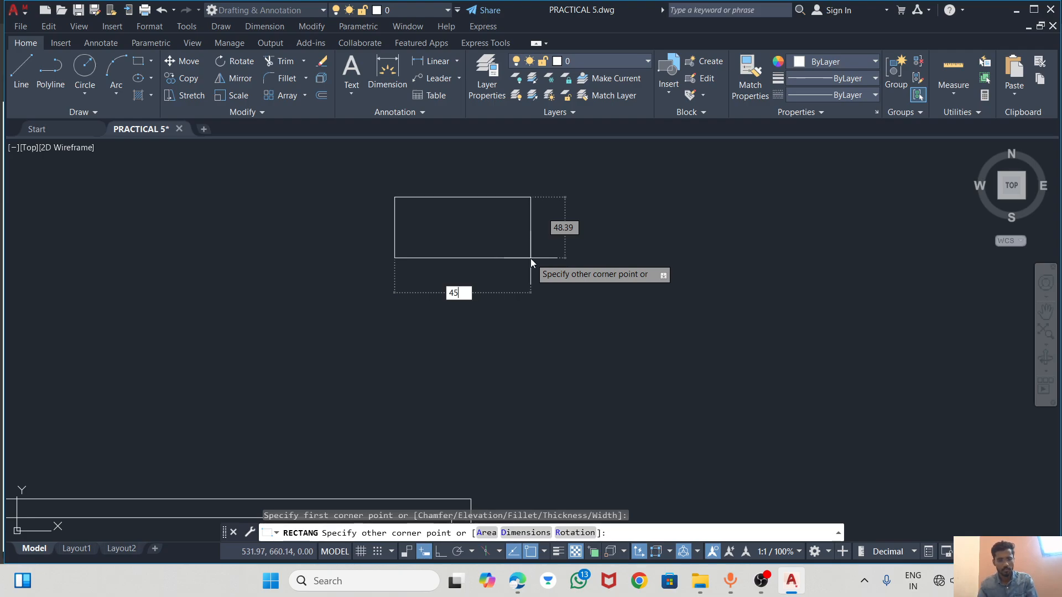
{"action": "key", "text": "Tab"}
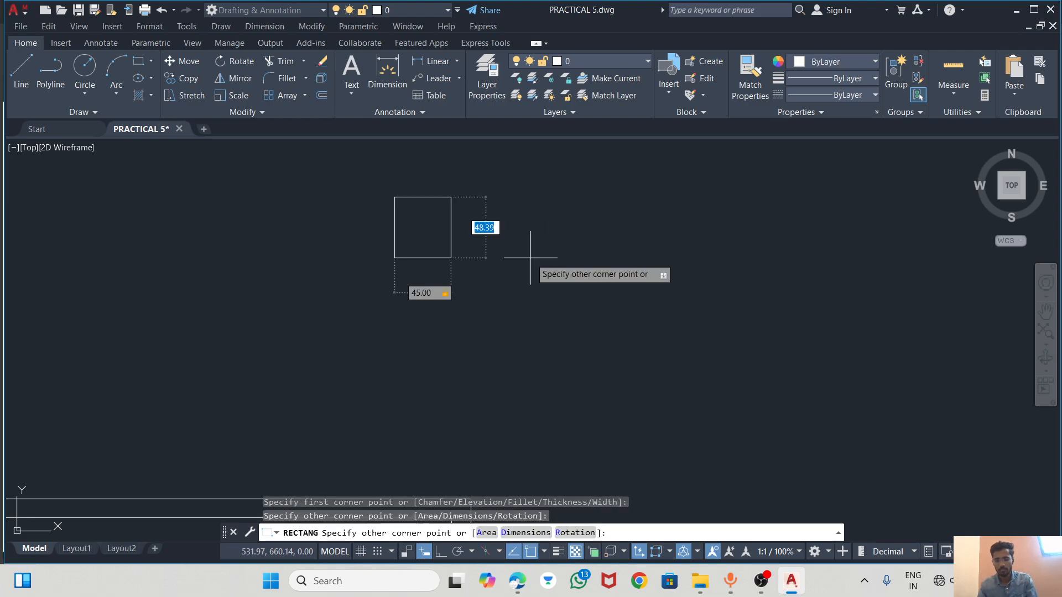
{"action": "type", "text": "12"}
{"action": "key", "text": "Return"}
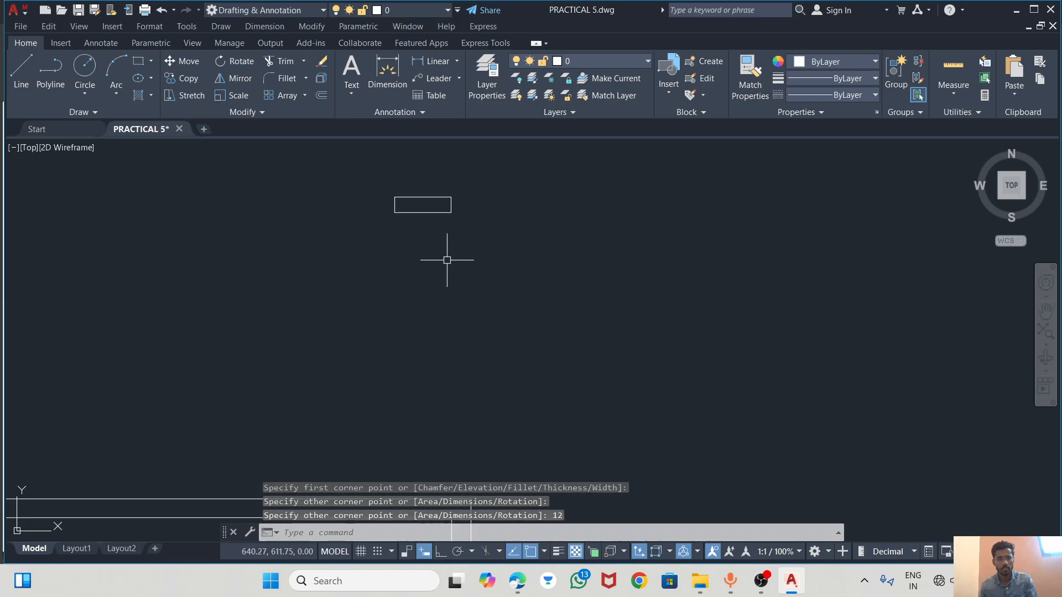
{"action": "scroll", "coordinate": [407, 195], "scroll_direction": "up", "scroll_amount": 4}
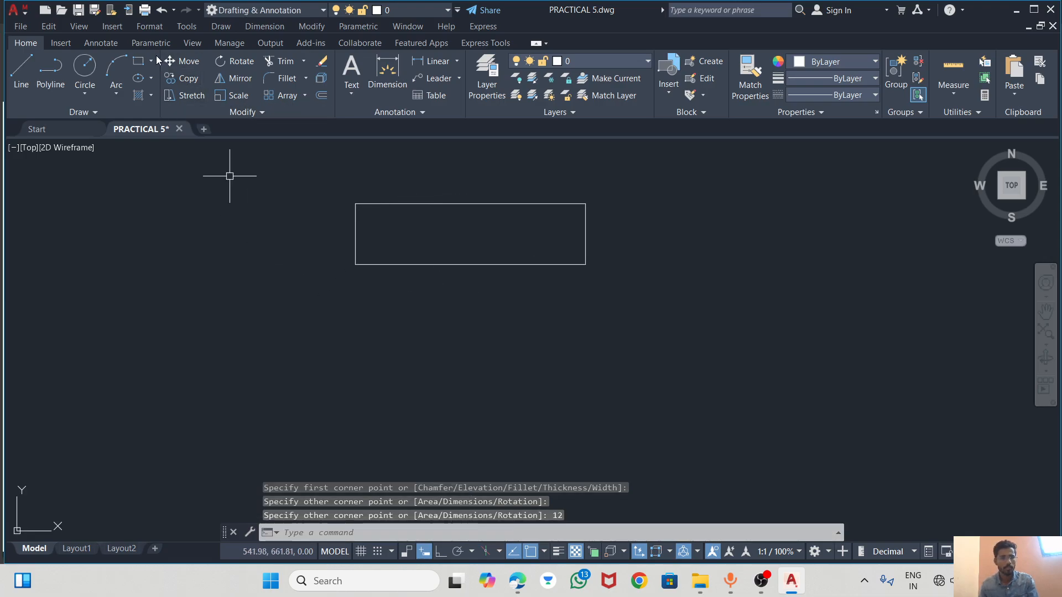
{"action": "left_click", "coordinate": [139, 61]}
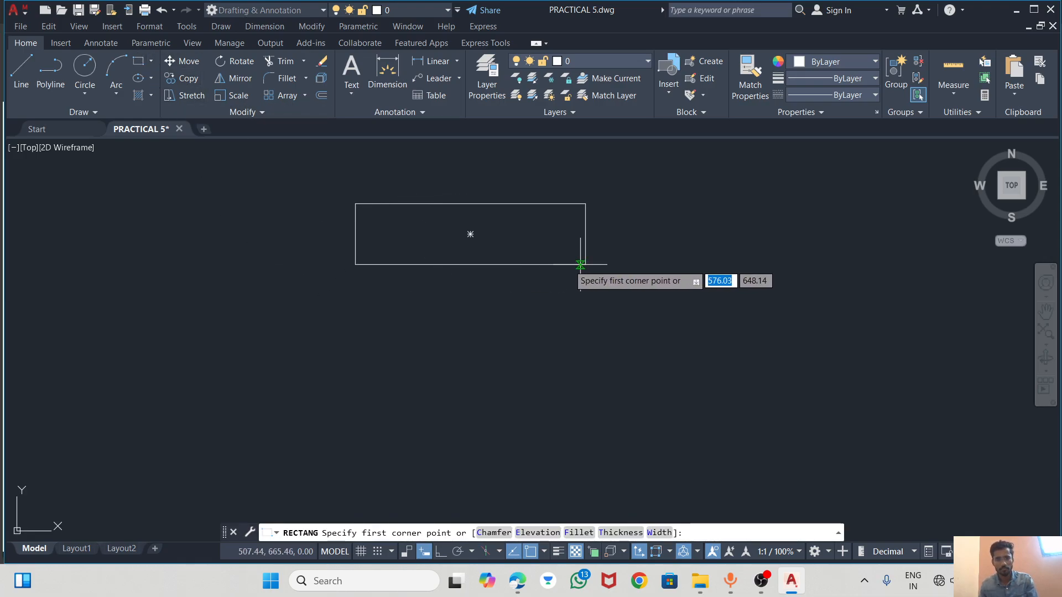
{"action": "key", "text": "alt+Tab"}
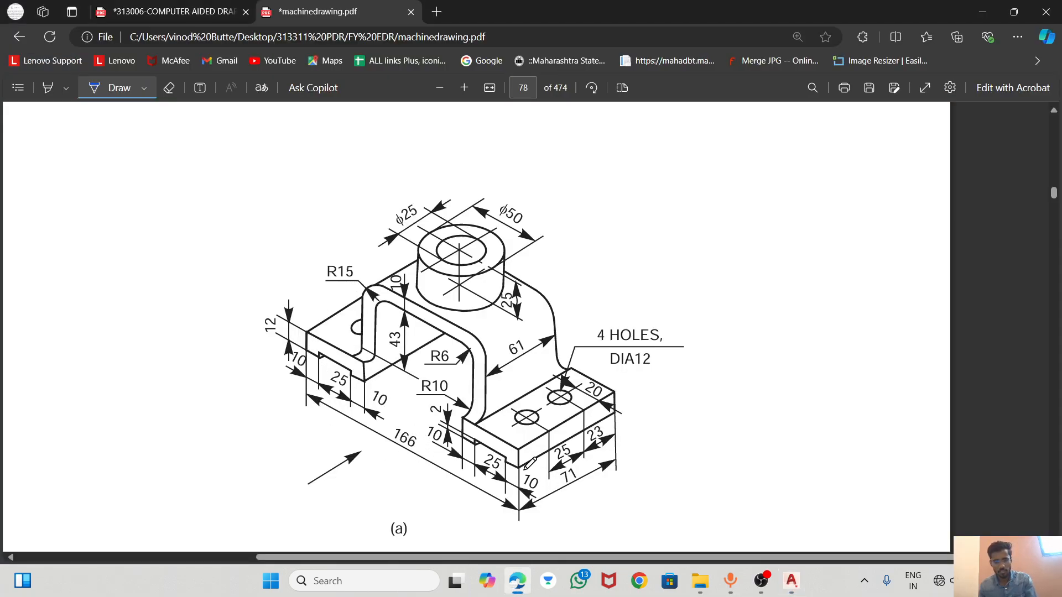
{"action": "key", "text": "alt+Tab"}
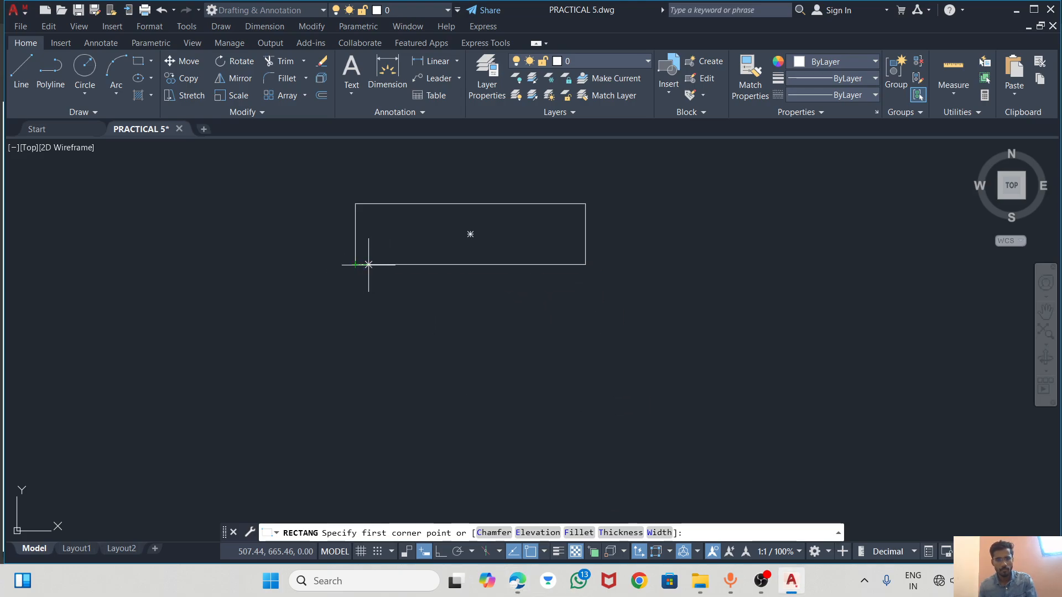
{"action": "type", "text": "16"}
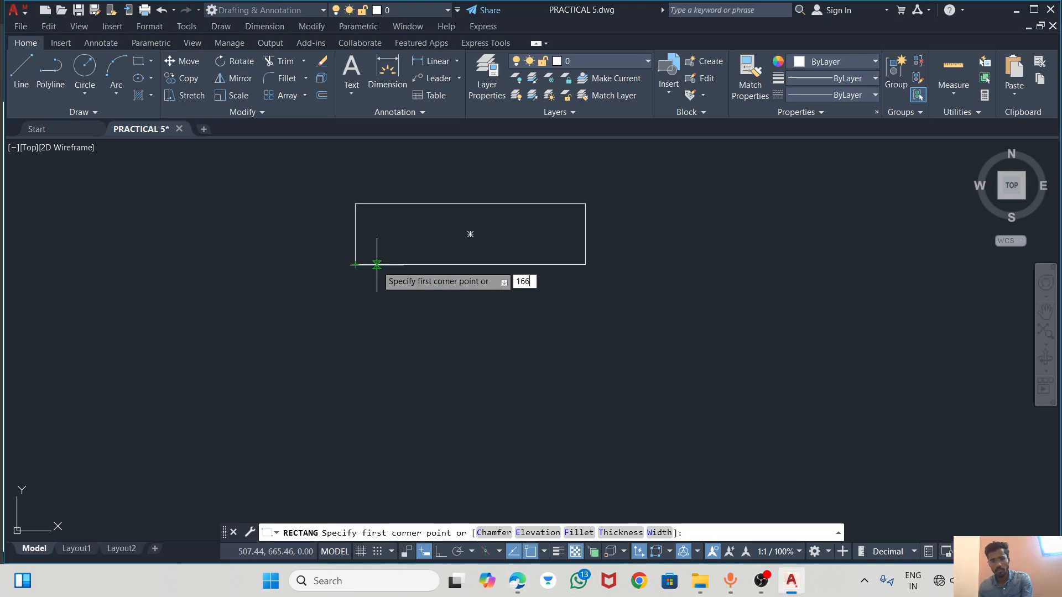
{"action": "type", "text": "6"}
{"action": "key", "text": "Return"}
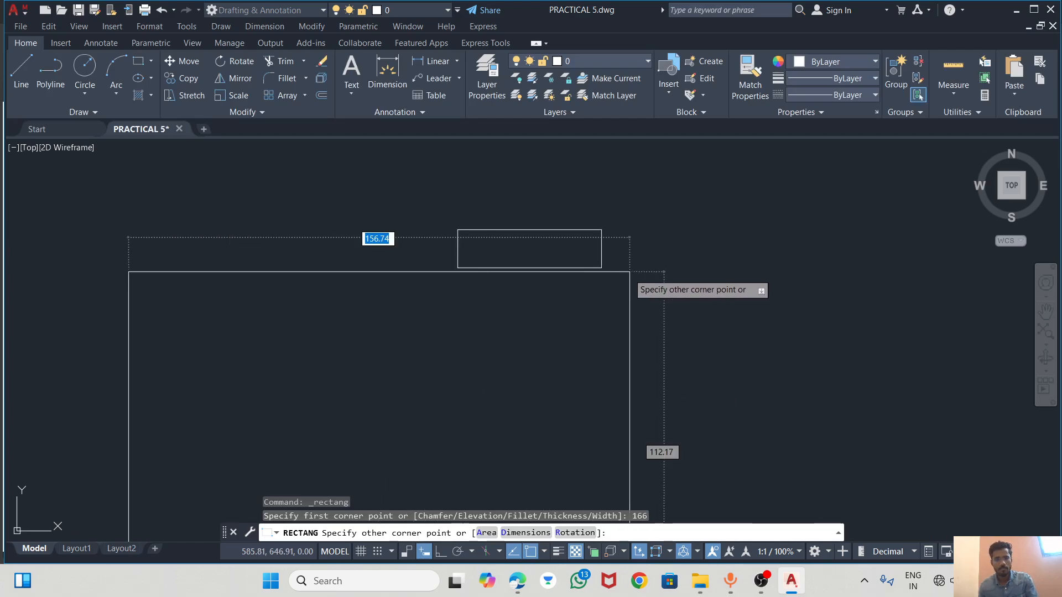
{"action": "key", "text": "Escape"}
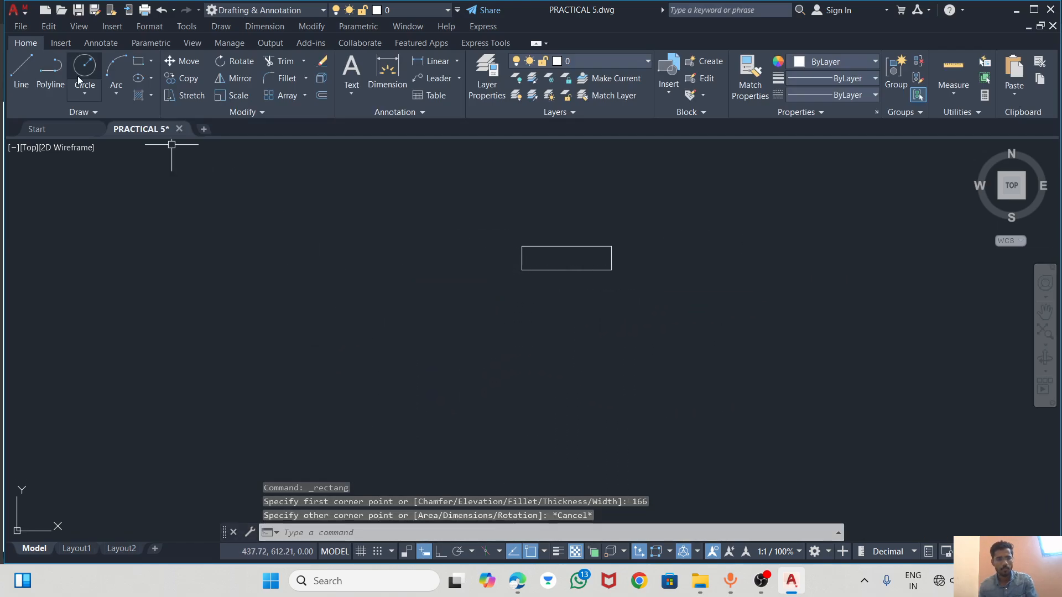
Draw a second 45 by 12 rectangle, starting its outer bottom corner 166 from the first rectangle's bottom-left corner along the same baseline
{"action": "left_click", "coordinate": [139, 61]}
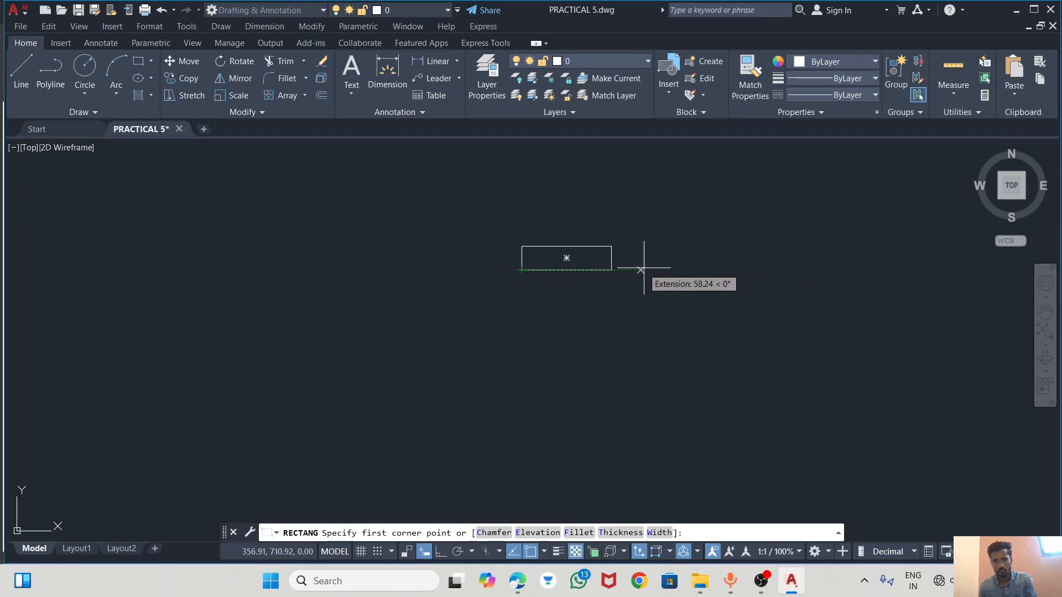
{"action": "type", "text": "166"}
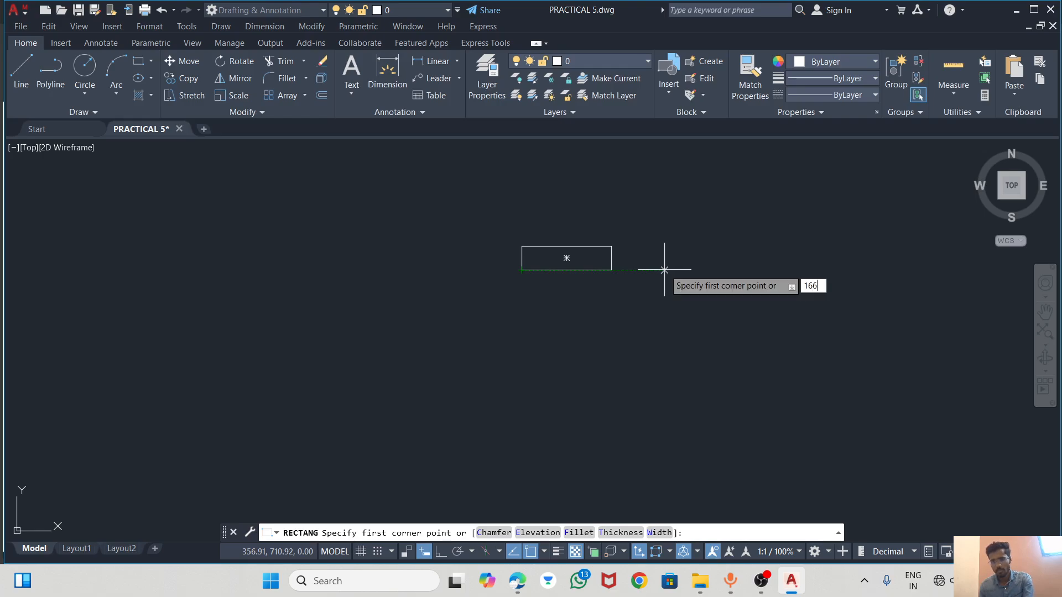
{"action": "key", "text": "Return"}
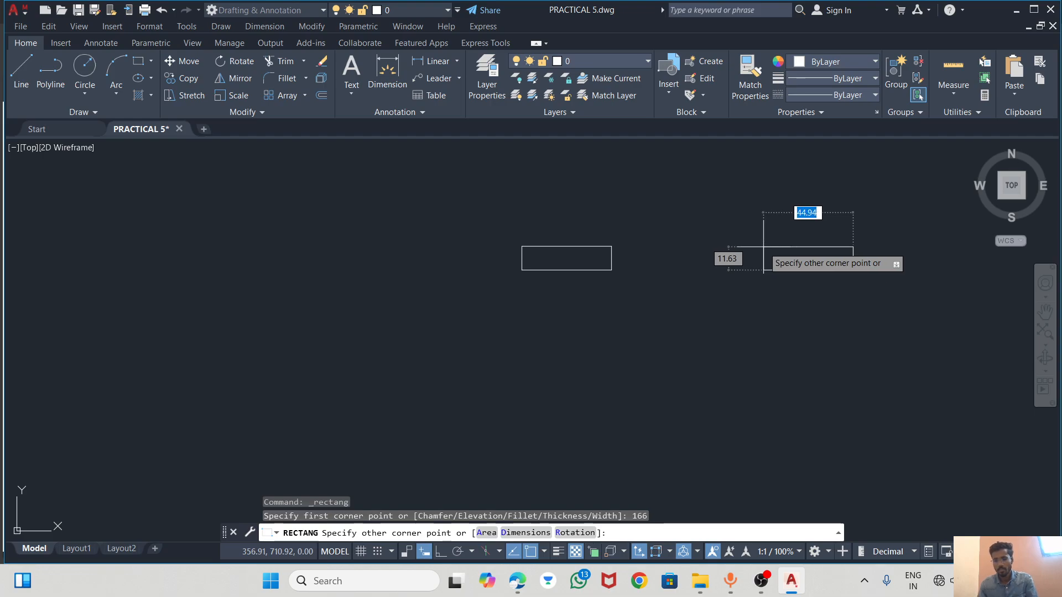
{"action": "type", "text": "4"}
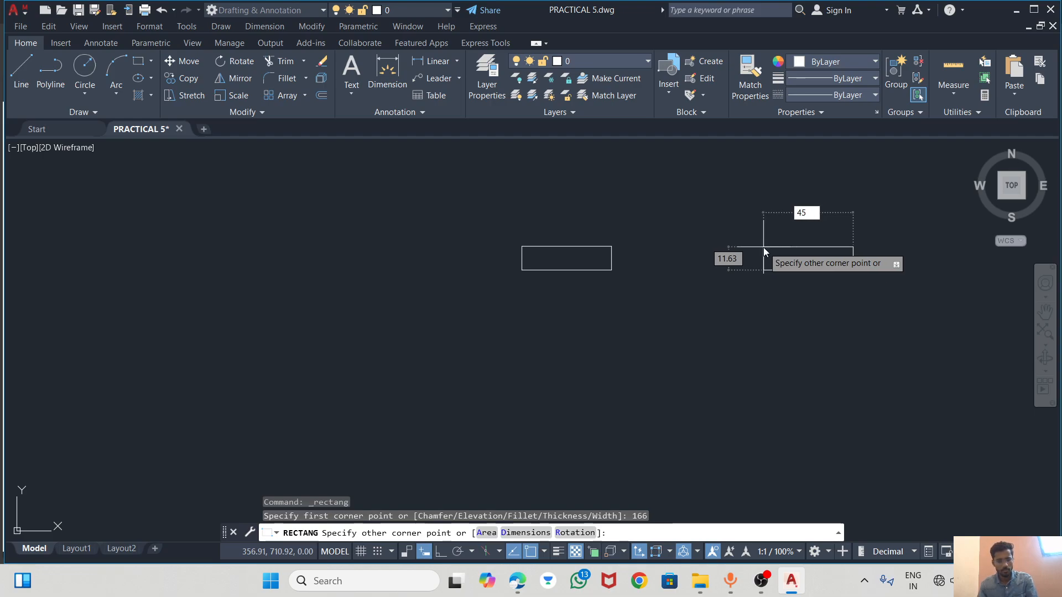
{"action": "type", "text": "5"}
{"action": "key", "text": "Tab"}
{"action": "type", "text": "12"}
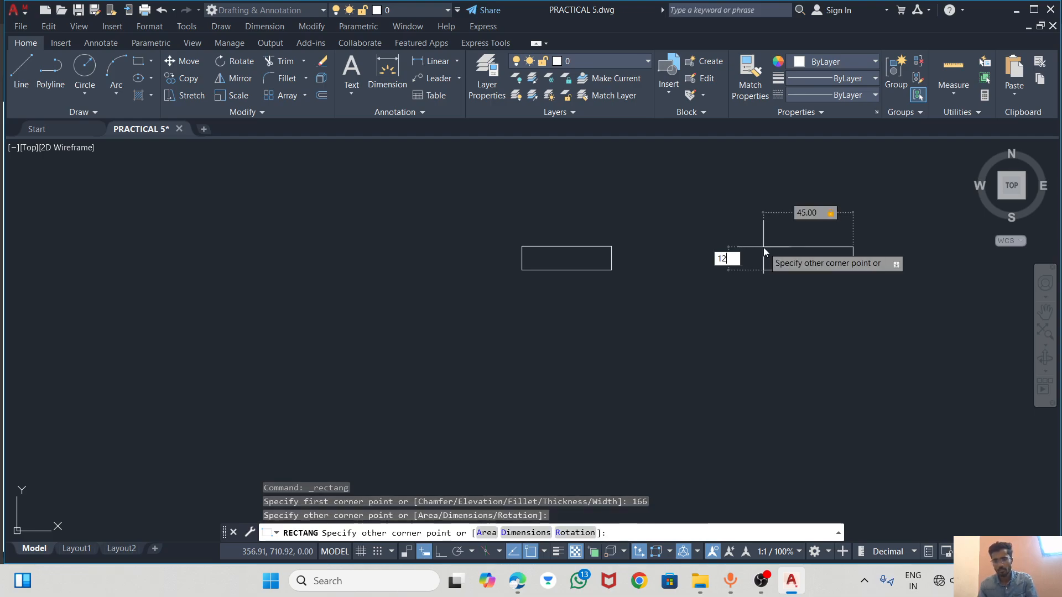
{"action": "key", "text": "Return"}
{"action": "key", "text": "Escape"}
Dimension the overall length between the outer bottom corners of the two rectangles, placing the dimension below them
{"action": "scroll", "coordinate": [839, 278], "scroll_direction": "up", "scroll_amount": 2}
{"action": "left_click", "coordinate": [402, 62]}
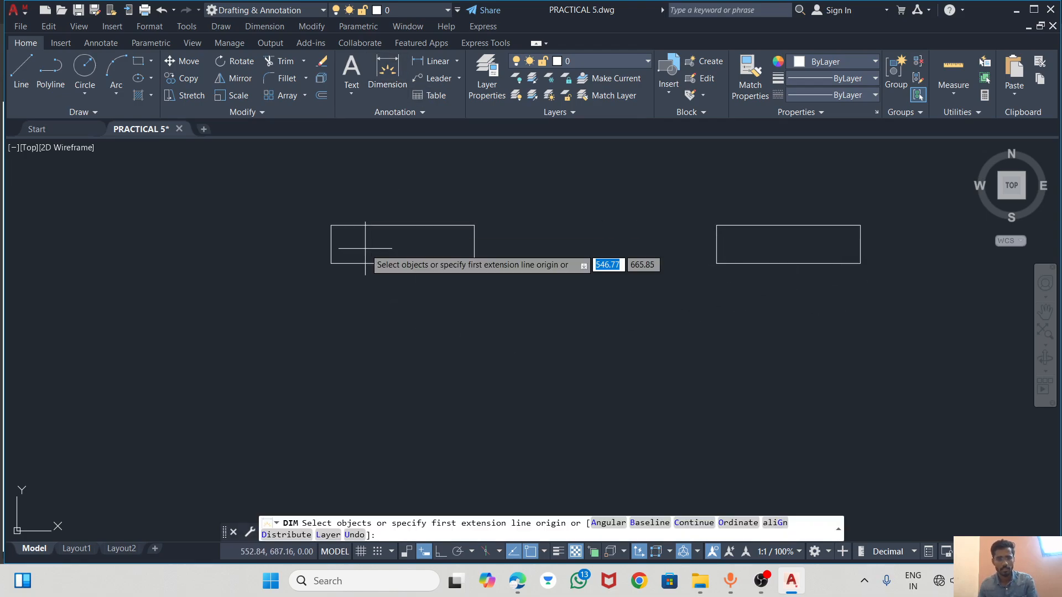
{"action": "left_click", "coordinate": [332, 264]}
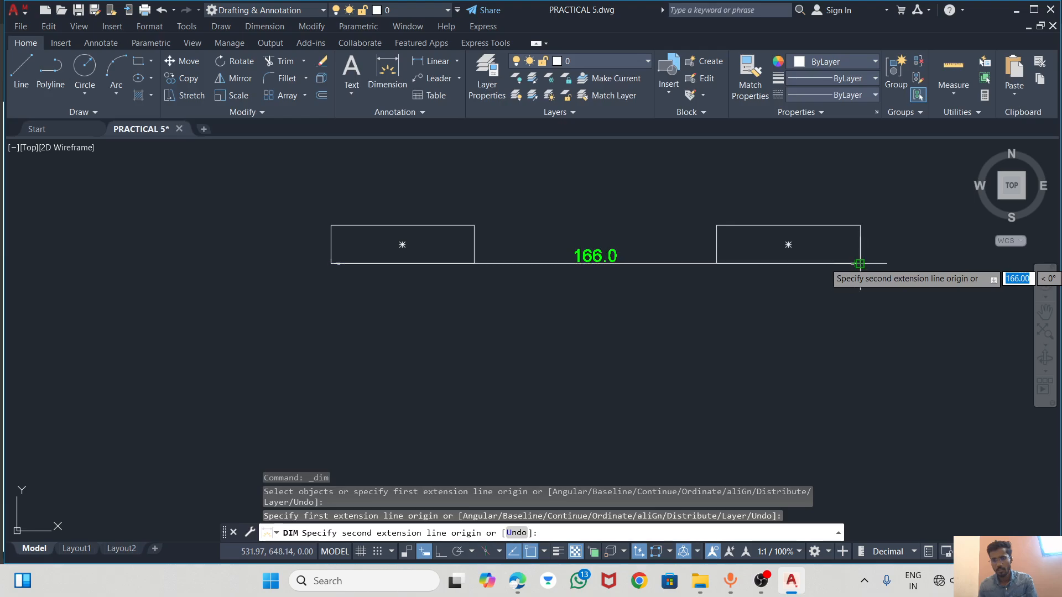
{"action": "left_click", "coordinate": [859, 263]}
{"action": "left_click", "coordinate": [689, 373]}
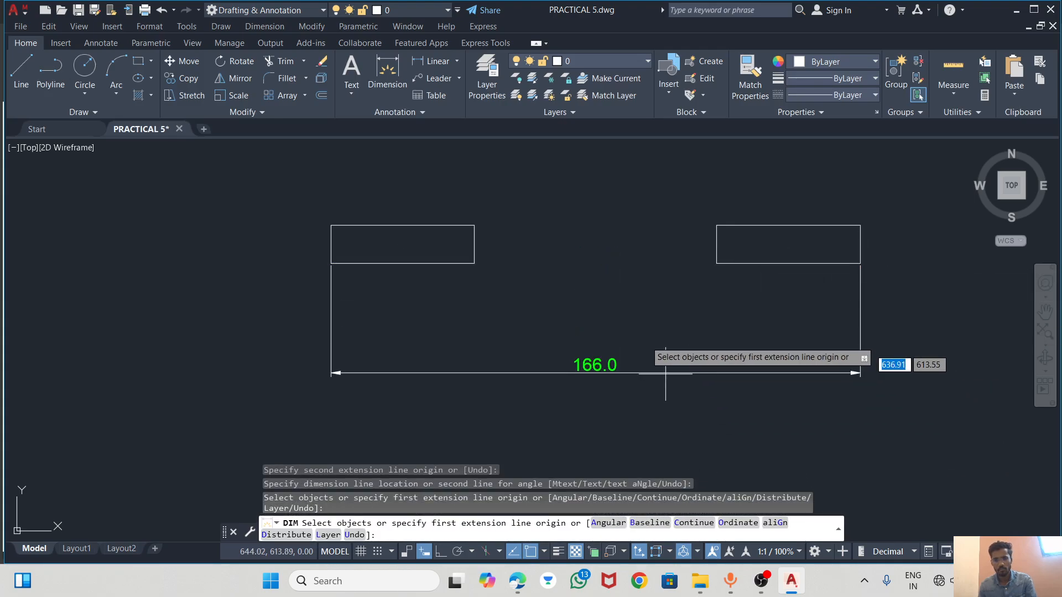
{"action": "key", "text": "Return"}
{"action": "scroll", "coordinate": [518, 372], "scroll_direction": "down", "scroll_amount": 2}
{"action": "scroll", "coordinate": [651, 298], "scroll_direction": "up", "scroll_amount": 2}
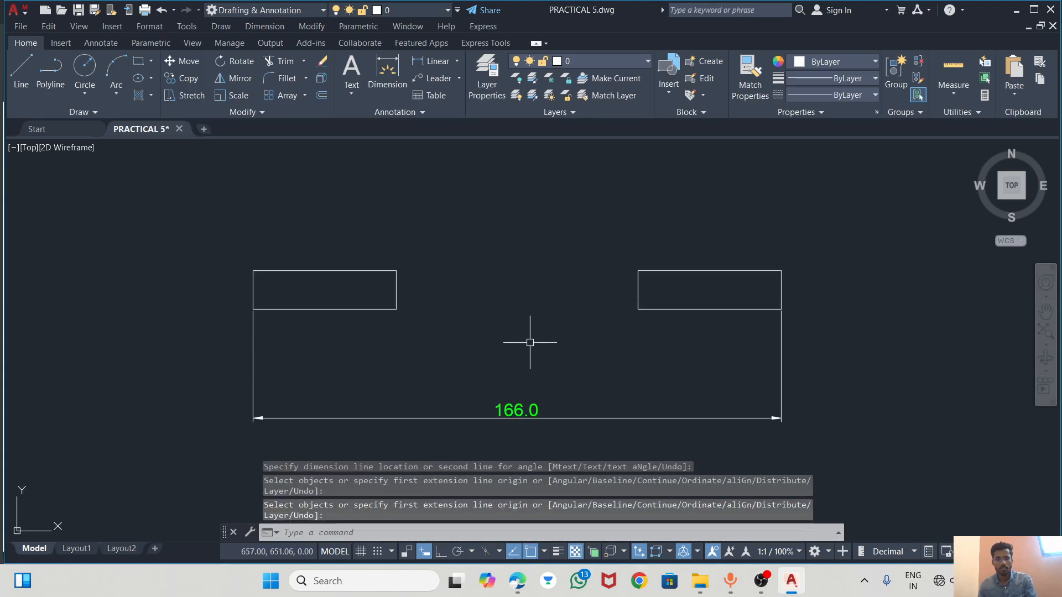
Circle the 2 dimension beside the bracket's right foot in machinedrawing.pdf with blue ink and return to AutoCAD
{"action": "key", "text": "alt+Tab"}
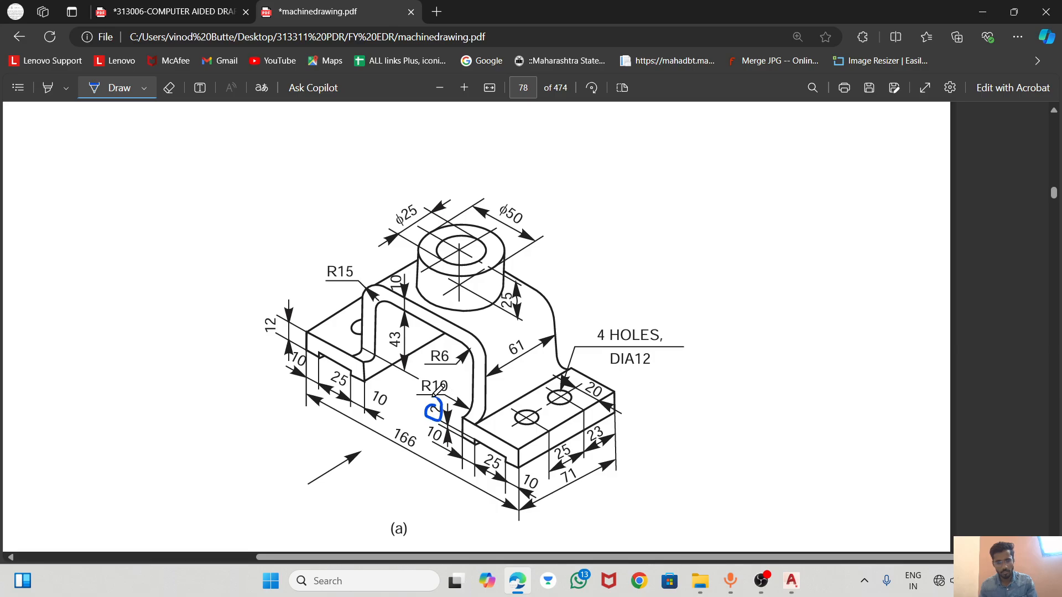
{"action": "left_click_drag", "start_coordinate": [437, 409], "coordinate": [441, 419]}
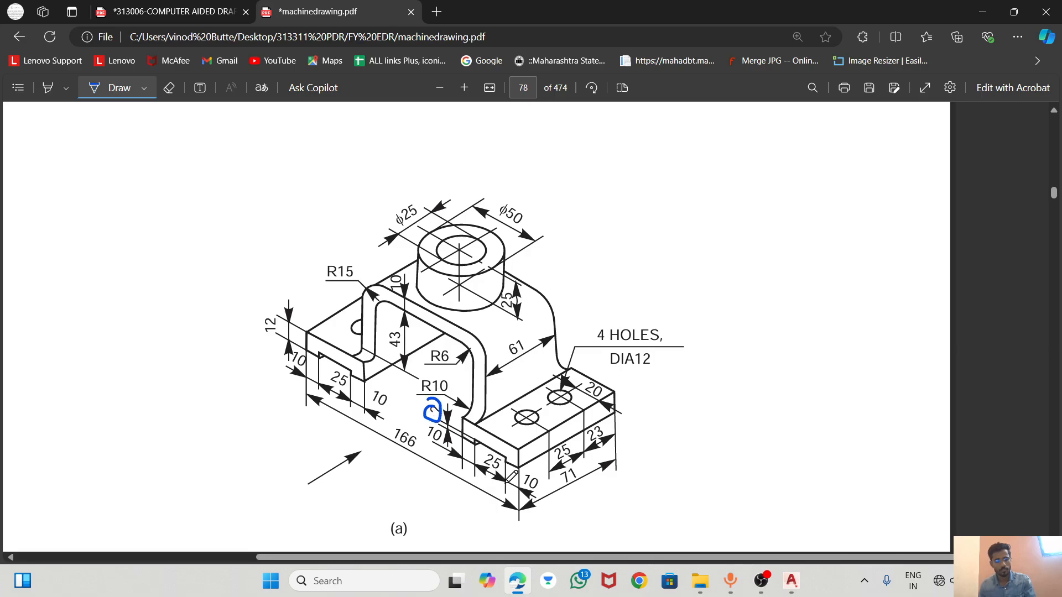
{"action": "key", "text": "alt+Tab"}
{"action": "key", "text": "Escape"}
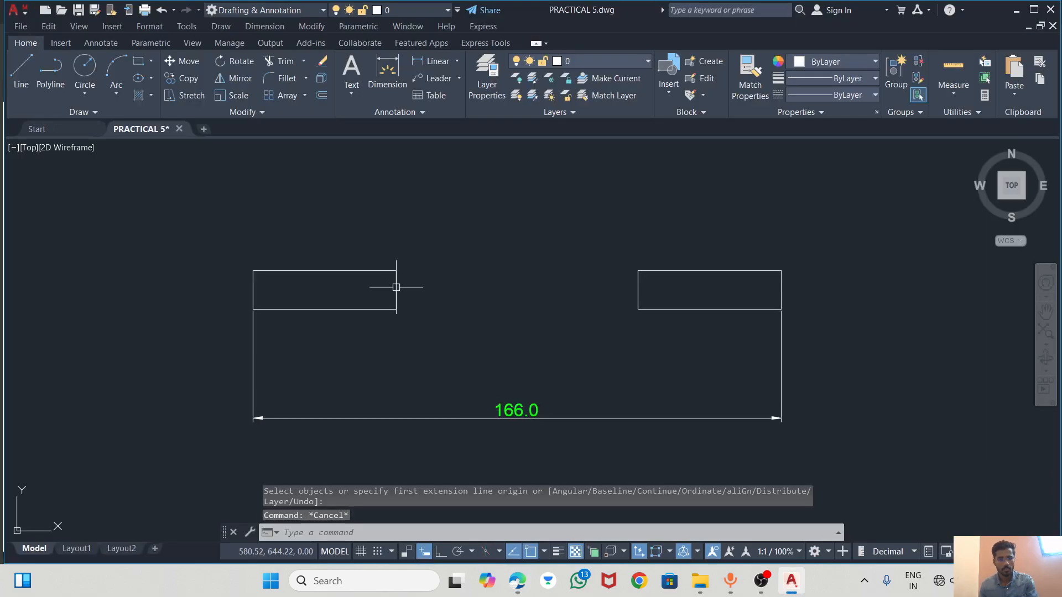
Explode both foot rectangles into separate lines
{"action": "left_click", "coordinate": [396, 287]}
{"action": "type", "text": "x"}
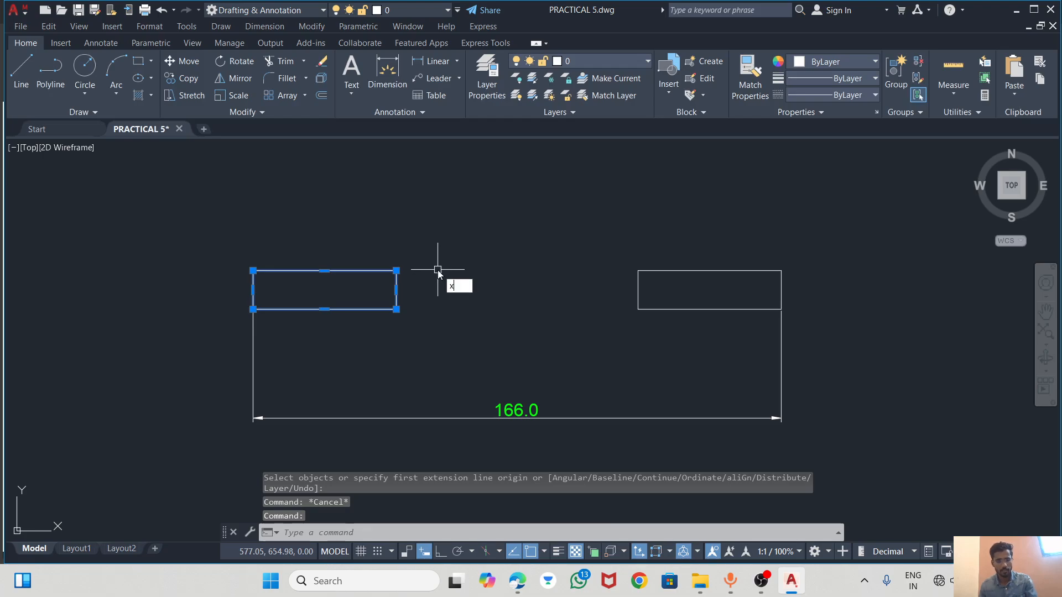
{"action": "key", "text": "Return"}
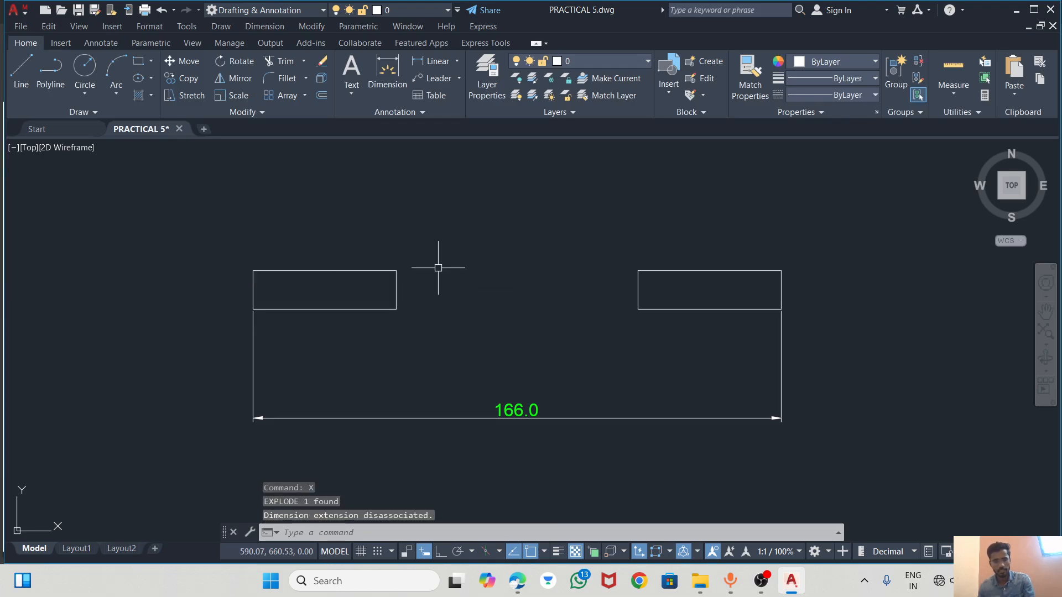
{"action": "left_click", "coordinate": [639, 283]}
{"action": "type", "text": "x"}
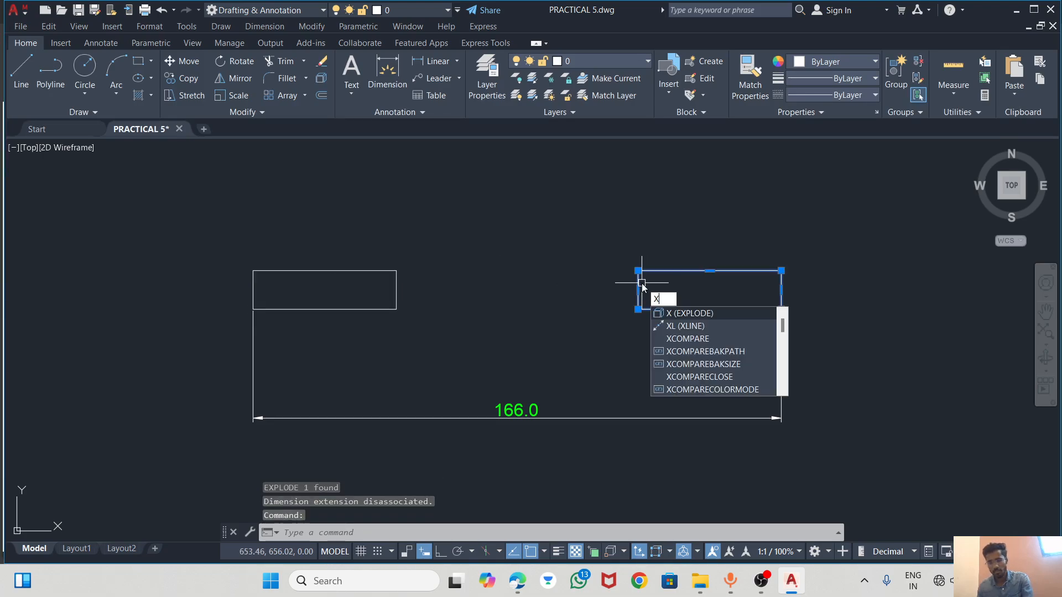
{"action": "key", "text": "Return"}
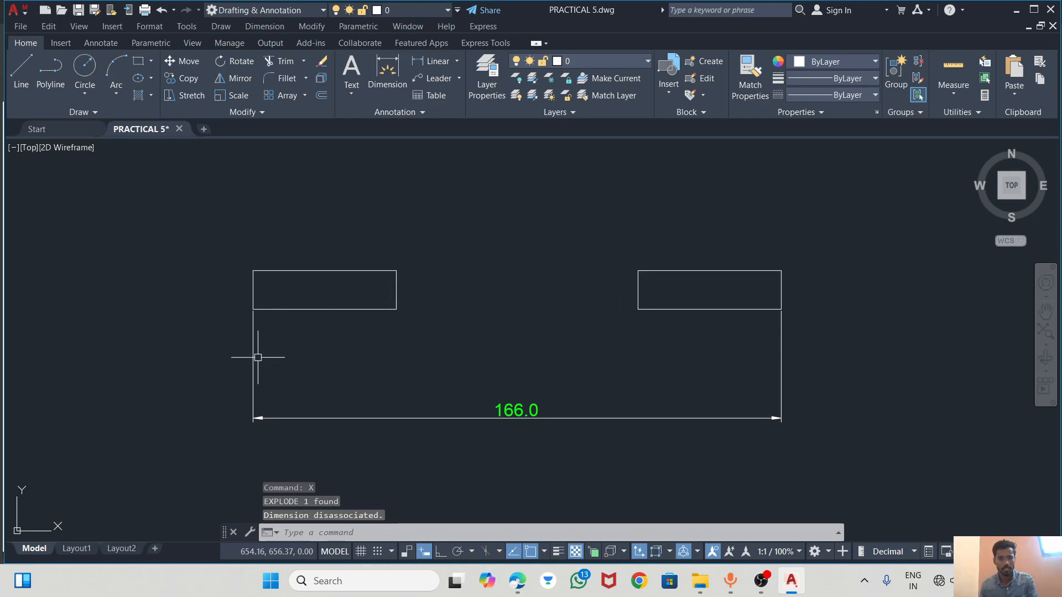
{"action": "left_click", "coordinate": [392, 285]}
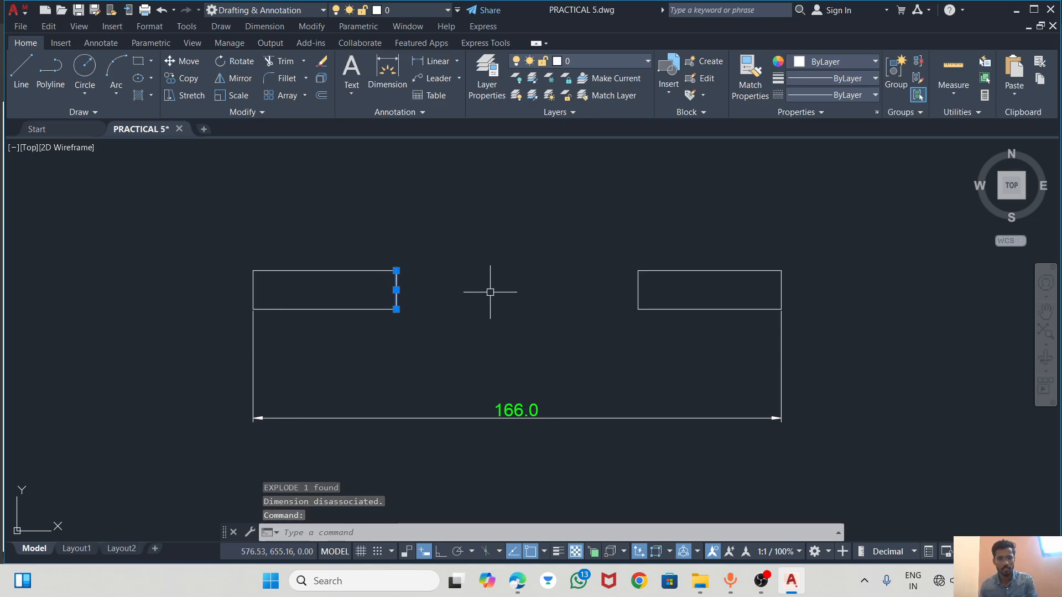
{"action": "key", "text": "Escape"}
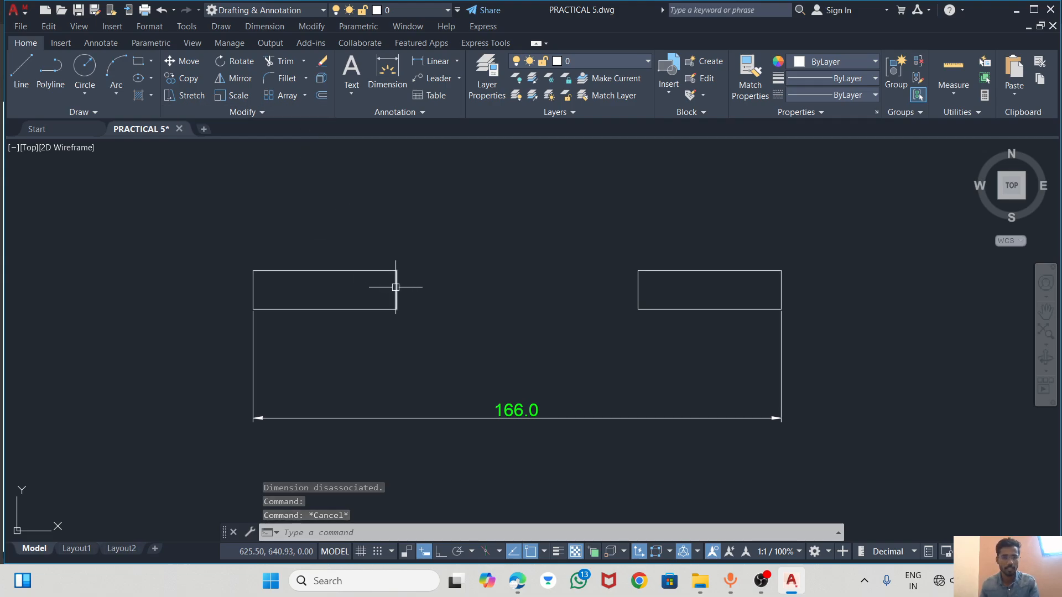
Check the foot dimensions in machinedrawing.pdf, and offset both vertical sides of the left rectangle inward by 10 in AutoCAD
{"action": "key", "text": "alt+Tab"}
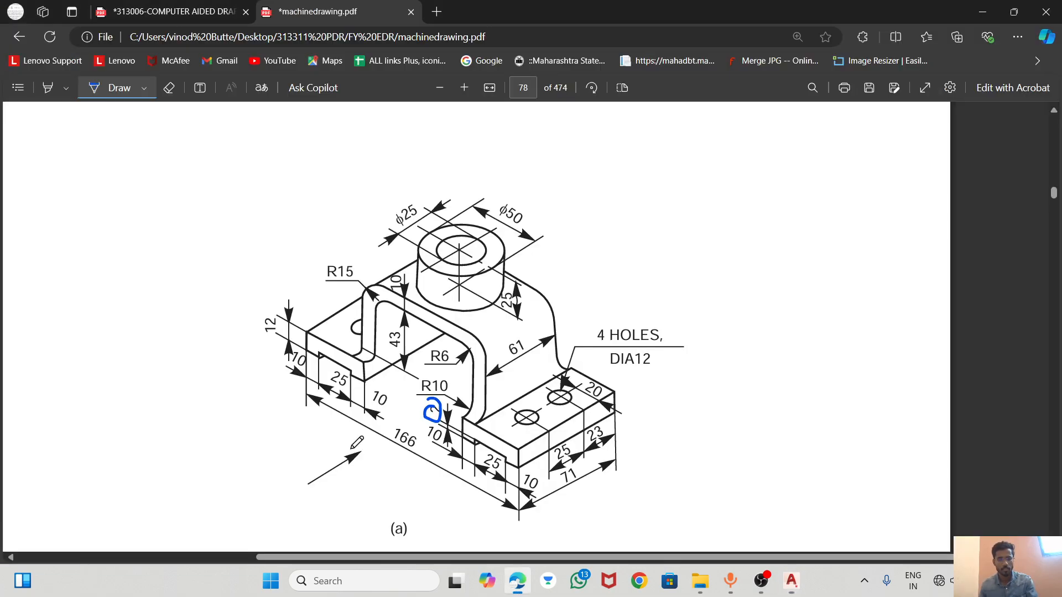
{"action": "key", "text": "alt+Tab"}
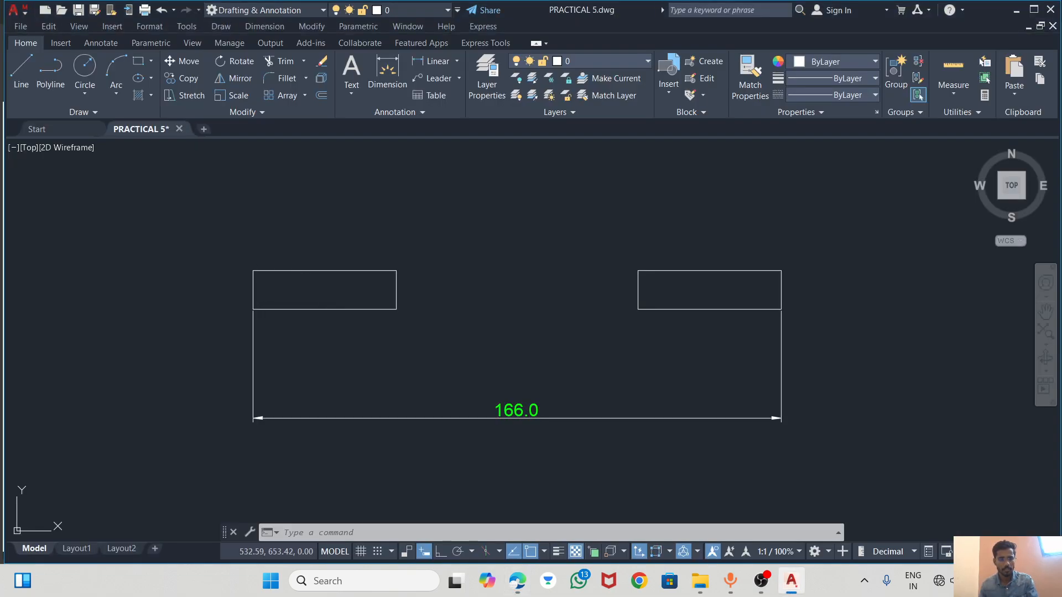
{"action": "left_click", "coordinate": [252, 293]}
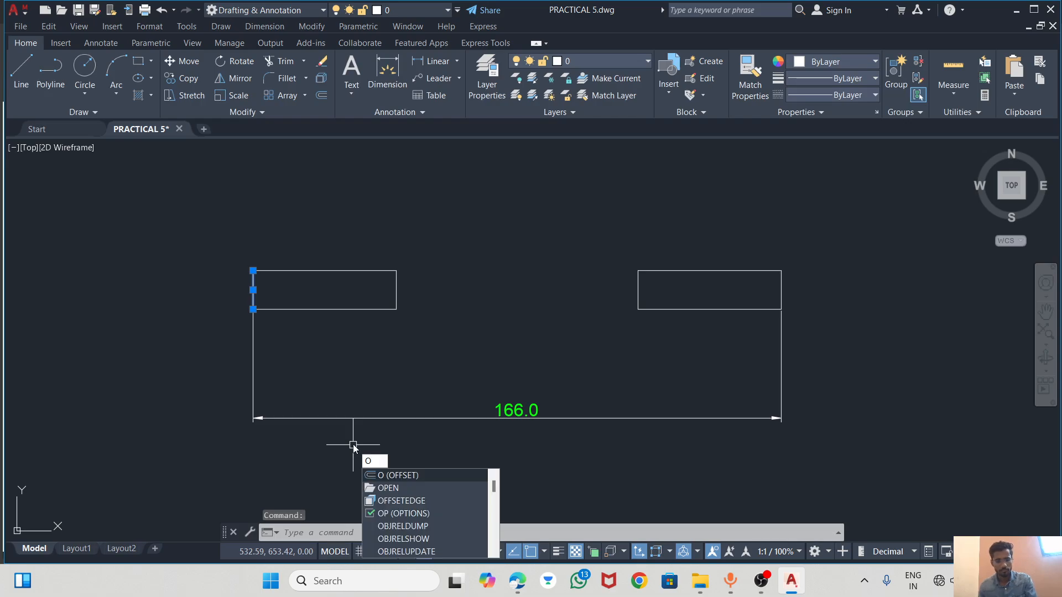
{"action": "type", "text": "FFSET"}
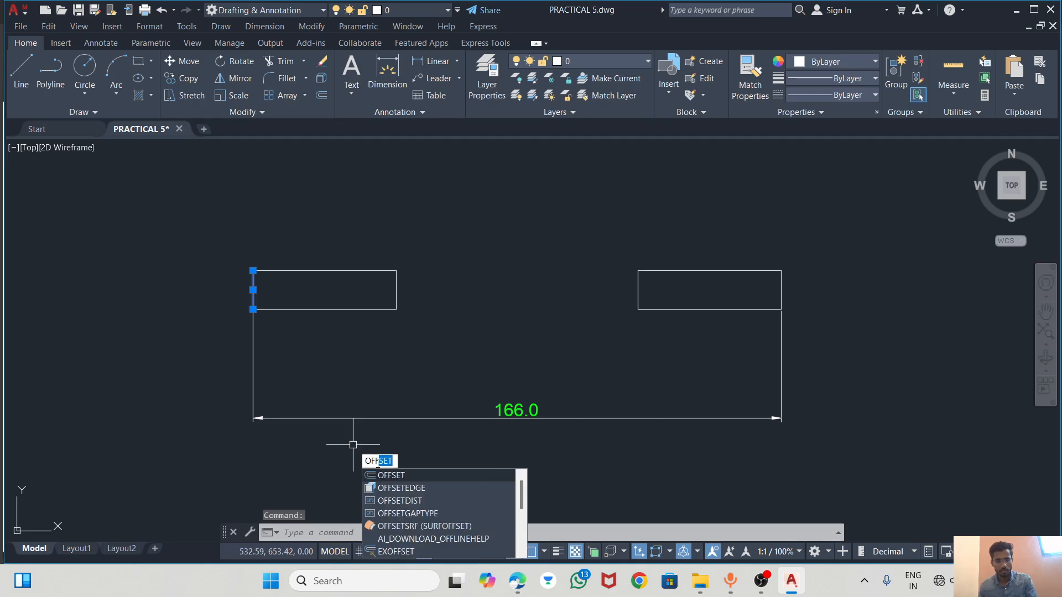
{"action": "left_click", "coordinate": [385, 477]}
{"action": "left_click", "coordinate": [253, 308]}
{"action": "type", "text": "10"}
{"action": "key", "text": "Return"}
{"action": "left_click", "coordinate": [253, 293]}
{"action": "left_click", "coordinate": [296, 312]}
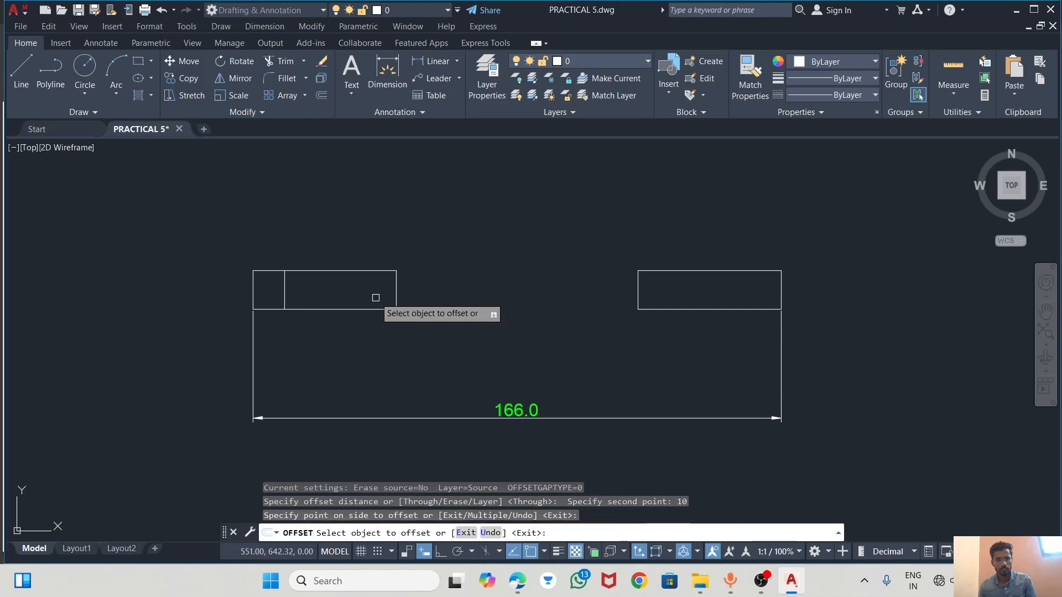
{"action": "left_click", "coordinate": [395, 290]}
{"action": "left_click", "coordinate": [371, 290]}
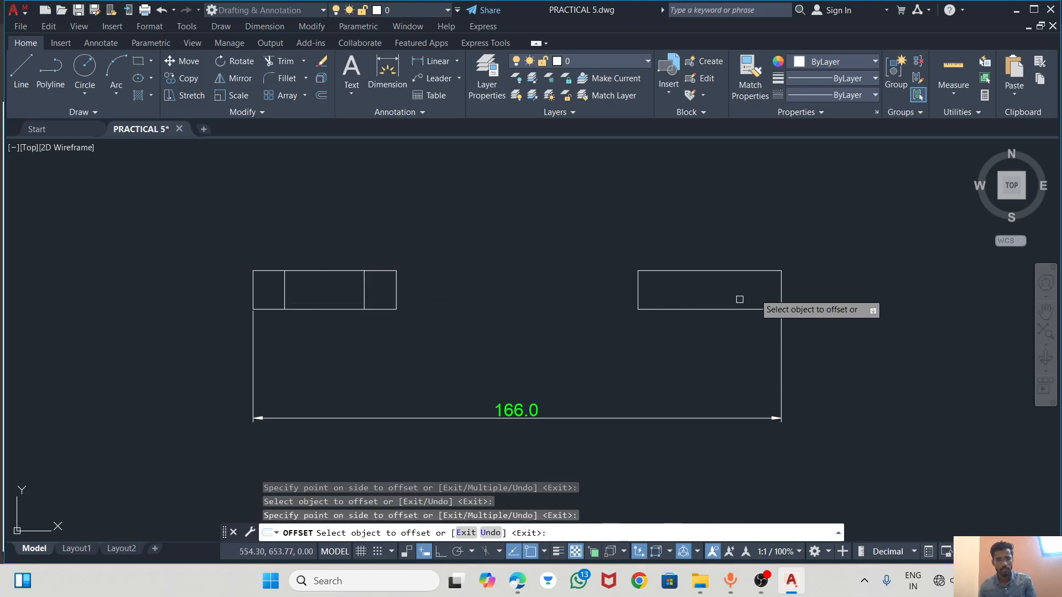
Offset both vertical sides of the right rectangle inward by 10
{"action": "left_click", "coordinate": [637, 288]}
{"action": "left_click", "coordinate": [681, 287]}
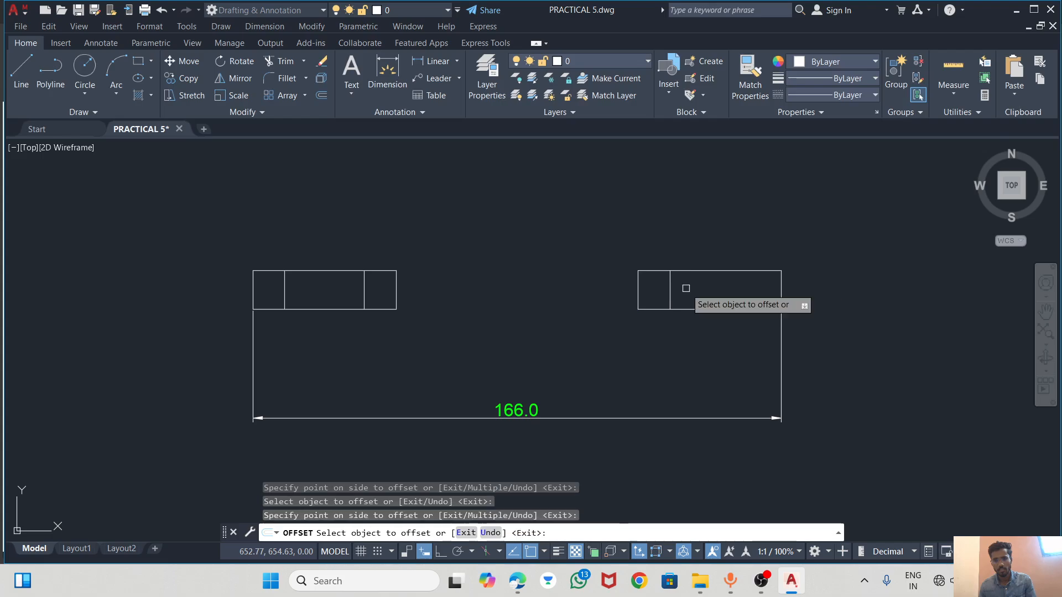
{"action": "left_click", "coordinate": [782, 293]}
{"action": "left_click", "coordinate": [658, 313]}
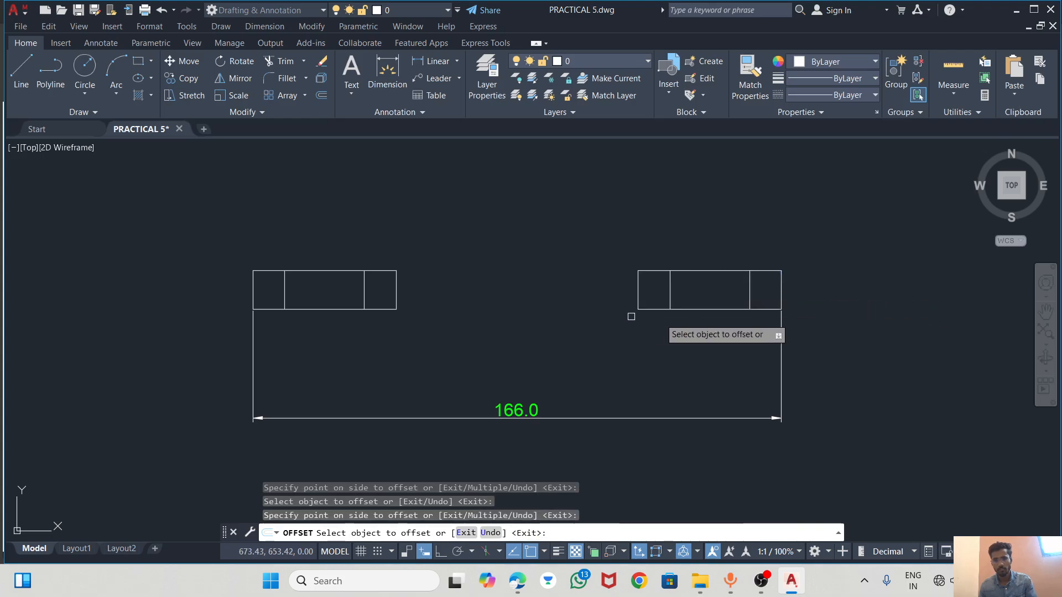
Offset the right rectangle's bottom edge upward by 2
{"action": "left_click", "coordinate": [688, 309]}
{"action": "left_click", "coordinate": [694, 304]}
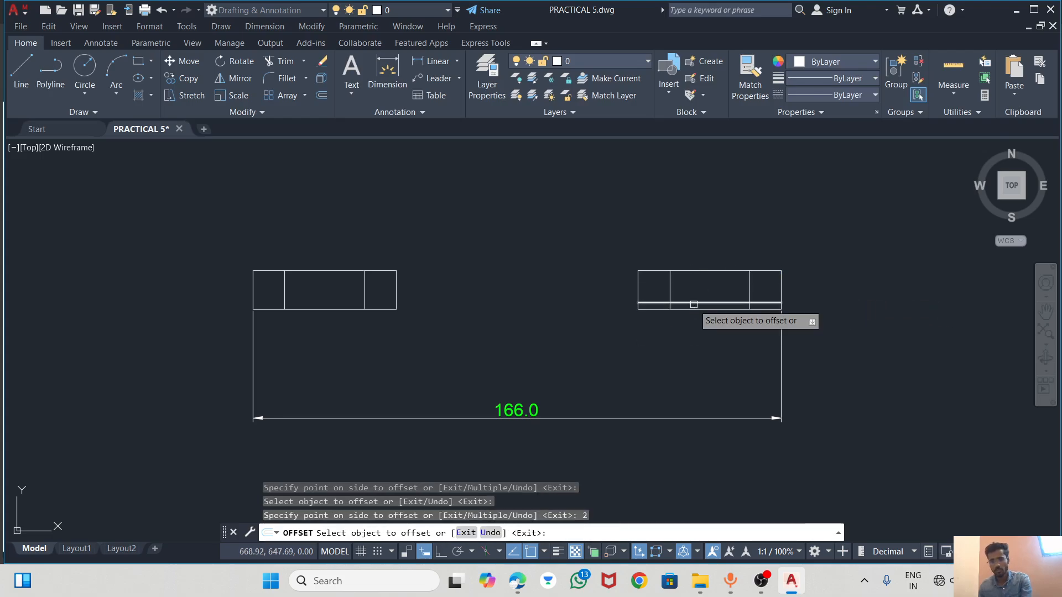
{"action": "left_click", "coordinate": [689, 309]}
{"action": "key", "text": "Escape"}
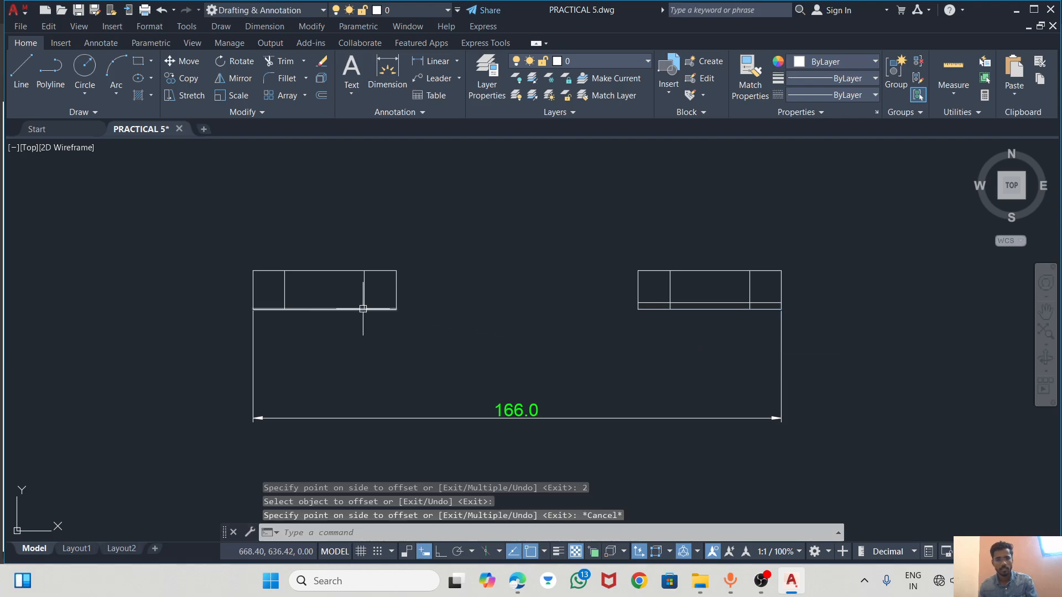
Offset the left rectangle's bottom edge upward by 2
{"action": "left_click", "coordinate": [342, 308]}
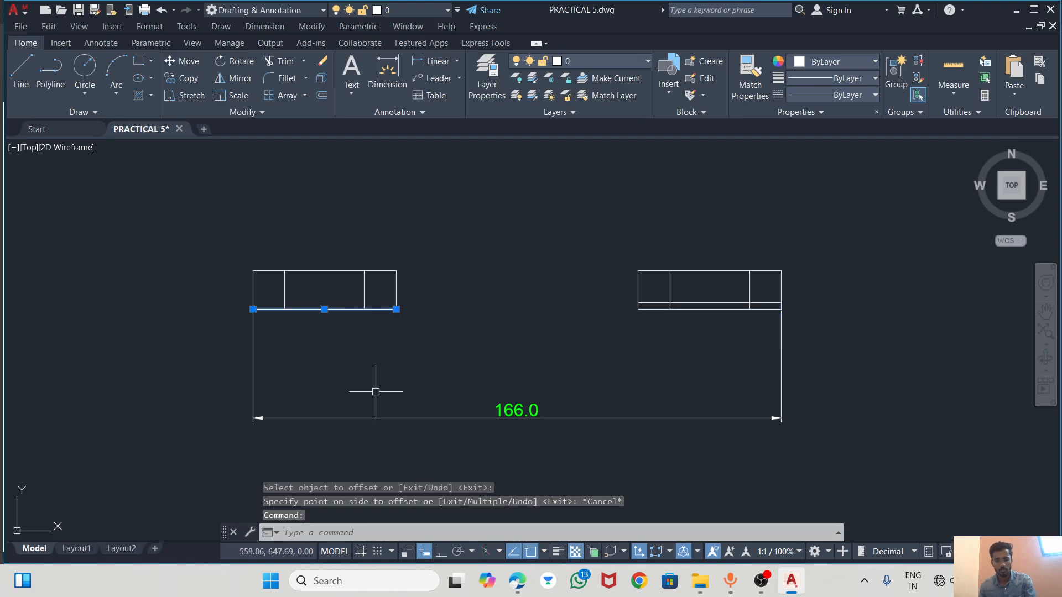
{"action": "type", "text": "OFF"}
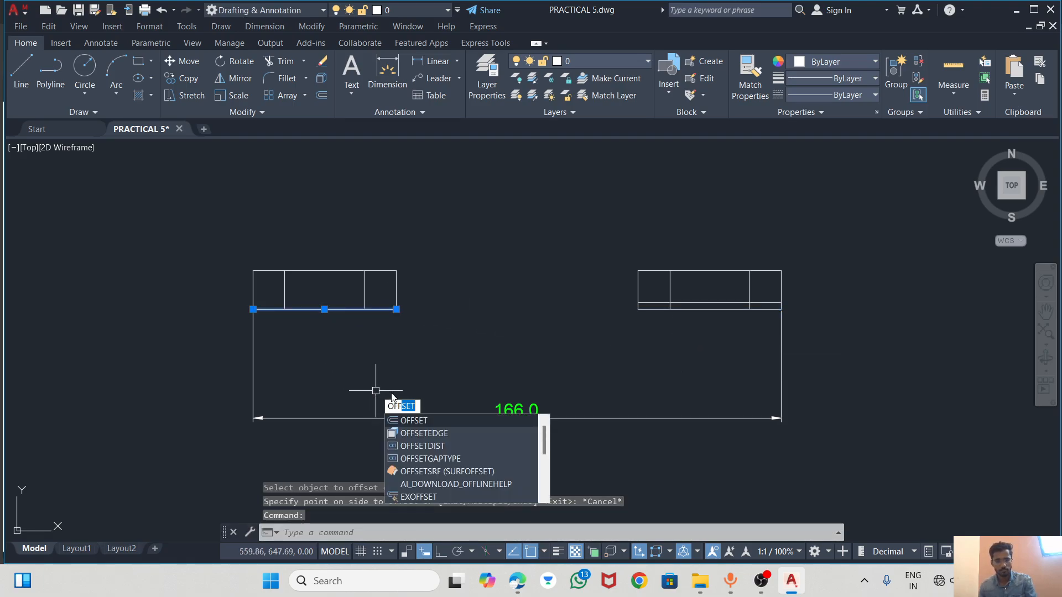
{"action": "left_click", "coordinate": [409, 421]}
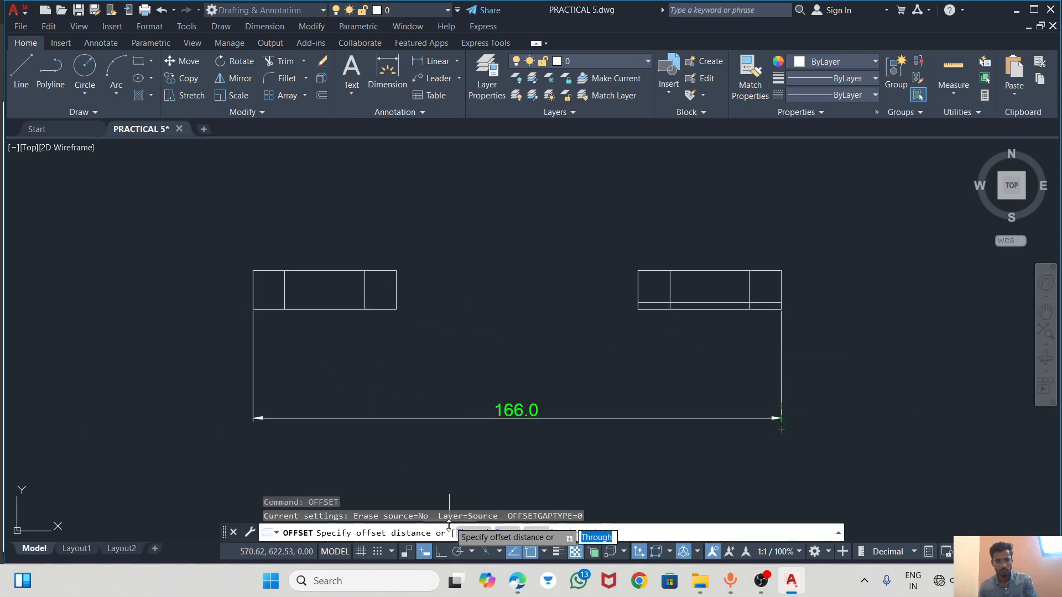
{"action": "left_click", "coordinate": [388, 309]}
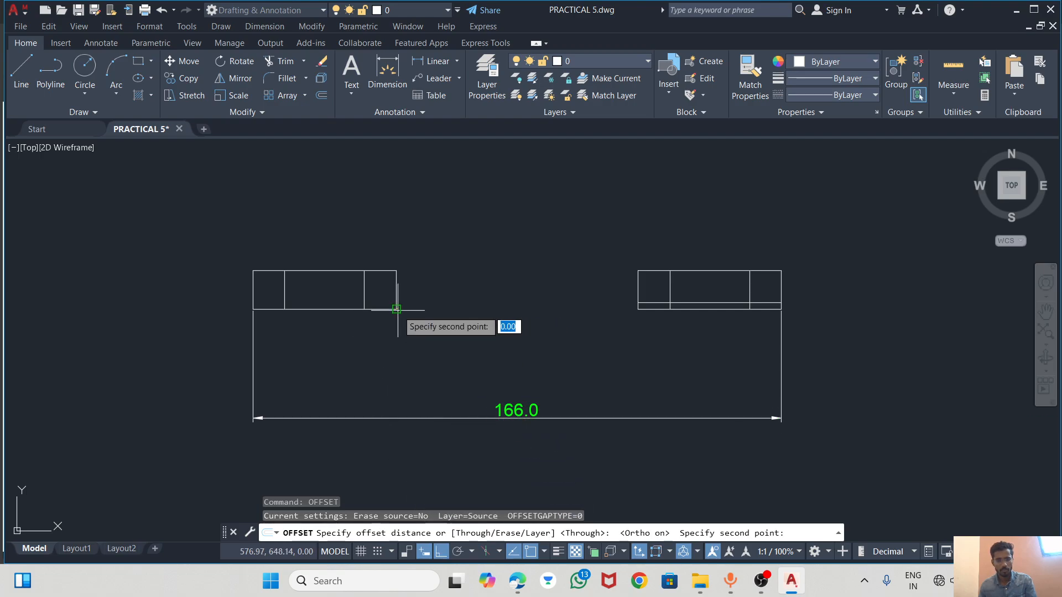
{"action": "type", "text": "2"}
{"action": "key", "text": "Return"}
{"action": "left_click", "coordinate": [387, 280]}
{"action": "key", "text": "Escape"}
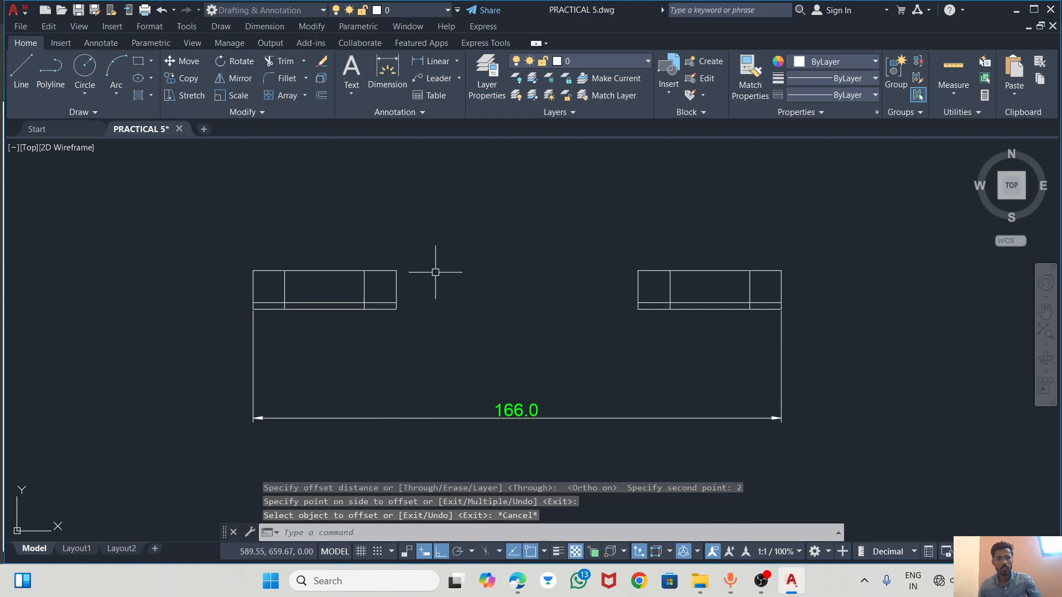
Trim the surplus offset lines in the left foot so only the notch outline remains above its bottom edge
{"action": "left_click", "coordinate": [273, 58]}
{"action": "scroll", "coordinate": [325, 305], "scroll_direction": "up", "scroll_amount": 2}
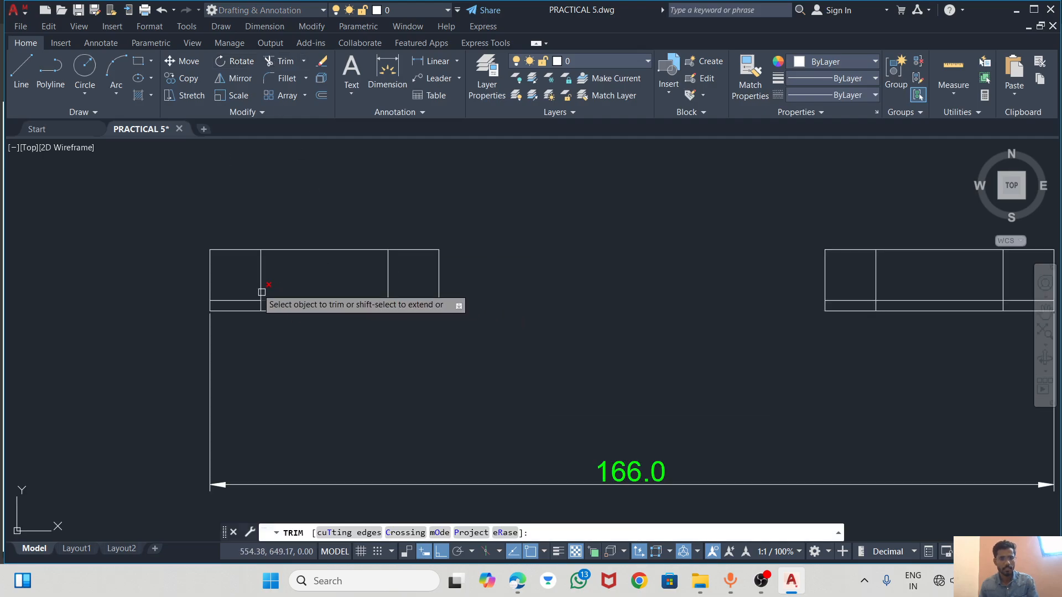
{"action": "left_click", "coordinate": [268, 277]}
{"action": "left_click", "coordinate": [231, 303]}
{"action": "key", "text": "Return"}
{"action": "left_click", "coordinate": [351, 275]}
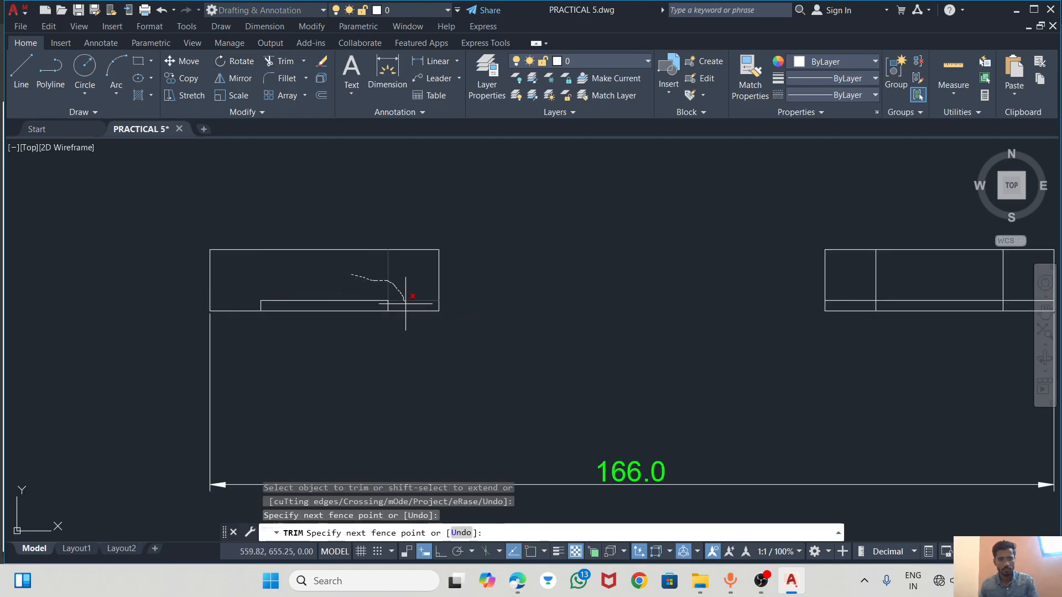
{"action": "left_click_drag", "start_coordinate": [405, 303], "coordinate": [406, 305]}
Trim the surplus offset lines in the right foot so only its notch outline remains above the bottom edge
{"action": "scroll", "coordinate": [500, 295], "scroll_direction": "down", "scroll_amount": 2}
{"action": "scroll", "coordinate": [763, 296], "scroll_direction": "up", "scroll_amount": 6}
{"action": "mouse_move", "coordinate": [655, 231]}
{"action": "left_mouse_down"}
{"action": "mouse_move", "coordinate": [623, 244]}
{"action": "mouse_move", "coordinate": [610, 306]}
{"action": "left_mouse_up"}
{"action": "scroll", "coordinate": [583, 268], "scroll_direction": "down", "scroll_amount": 2}
{"action": "left_click_drag", "start_coordinate": [799, 239], "coordinate": [848, 293]}
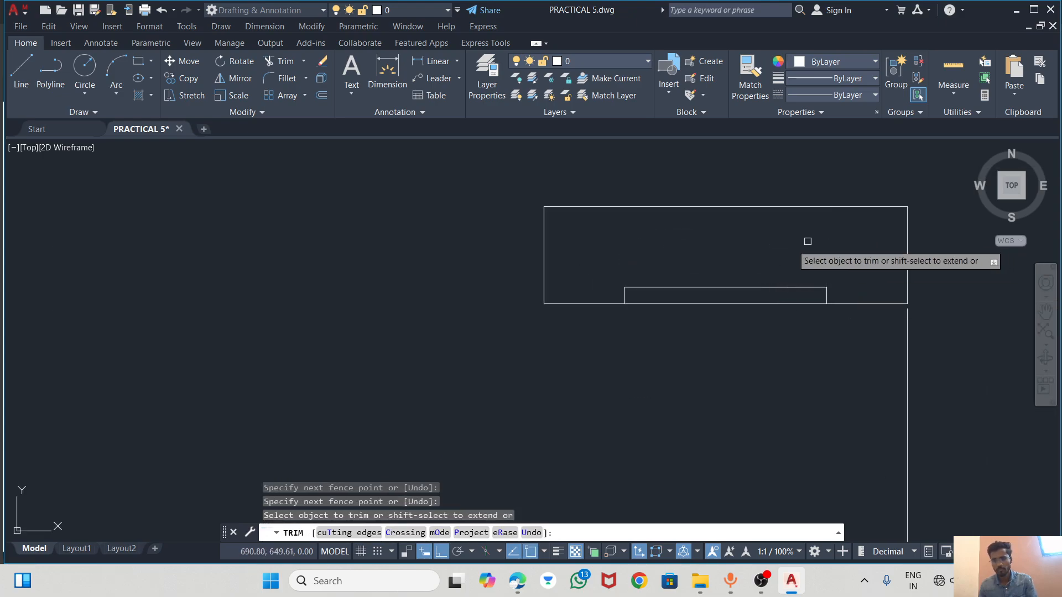
Trim the bottom edge between the notch sides of both feet to open the notches
{"action": "left_click", "coordinate": [717, 303]}
{"action": "scroll", "coordinate": [608, 337], "scroll_direction": "down", "scroll_amount": 3}
{"action": "scroll", "coordinate": [377, 348], "scroll_direction": "up", "scroll_amount": 3}
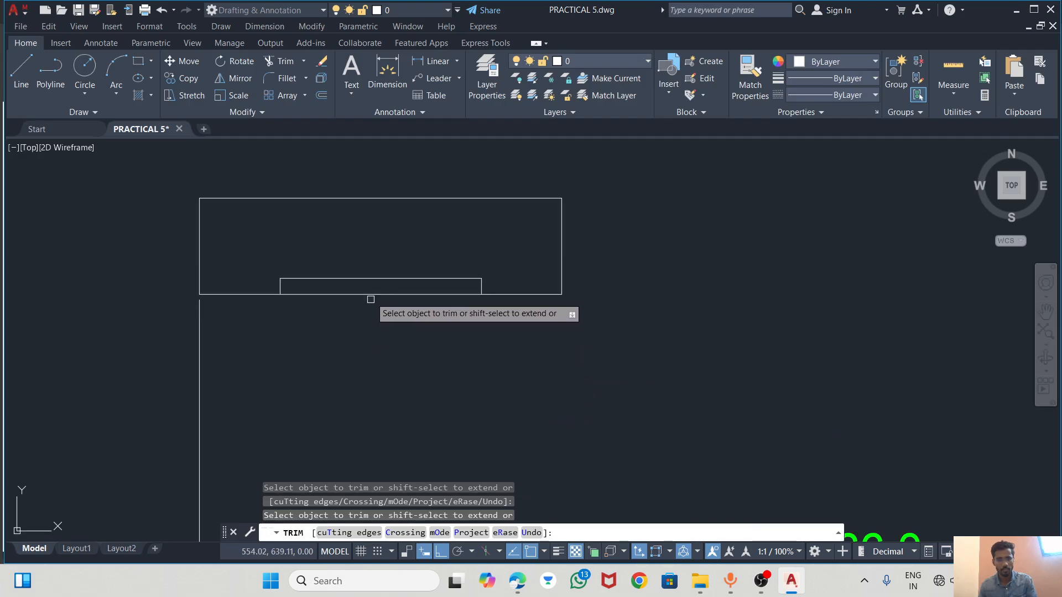
{"action": "key", "text": "Escape"}
{"action": "scroll", "coordinate": [357, 291], "scroll_direction": "down", "scroll_amount": 4}
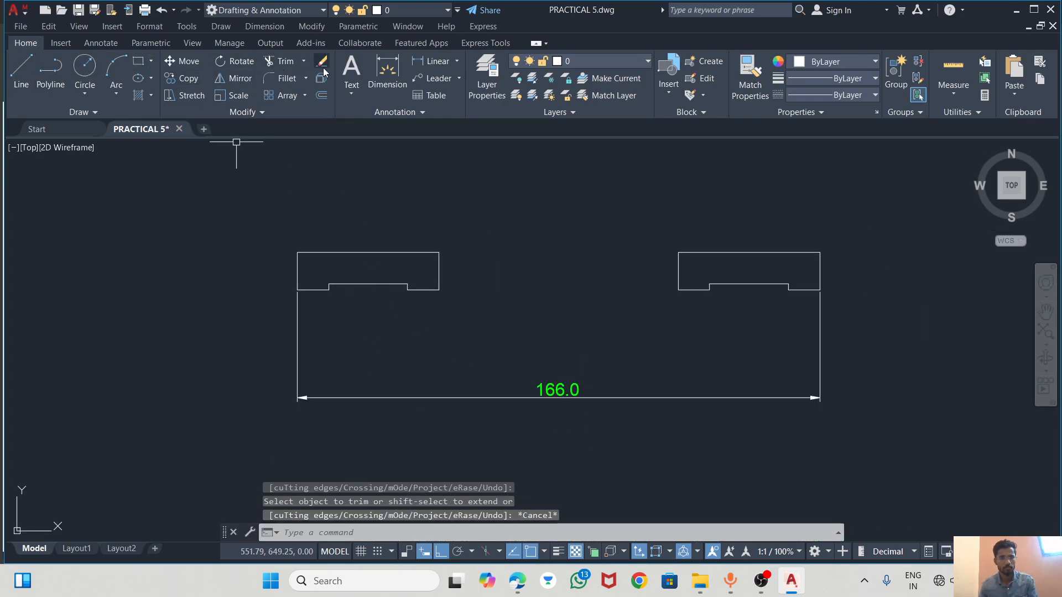
{"action": "left_click", "coordinate": [384, 66]}
{"action": "scroll", "coordinate": [324, 285], "scroll_direction": "up", "scroll_amount": 4}
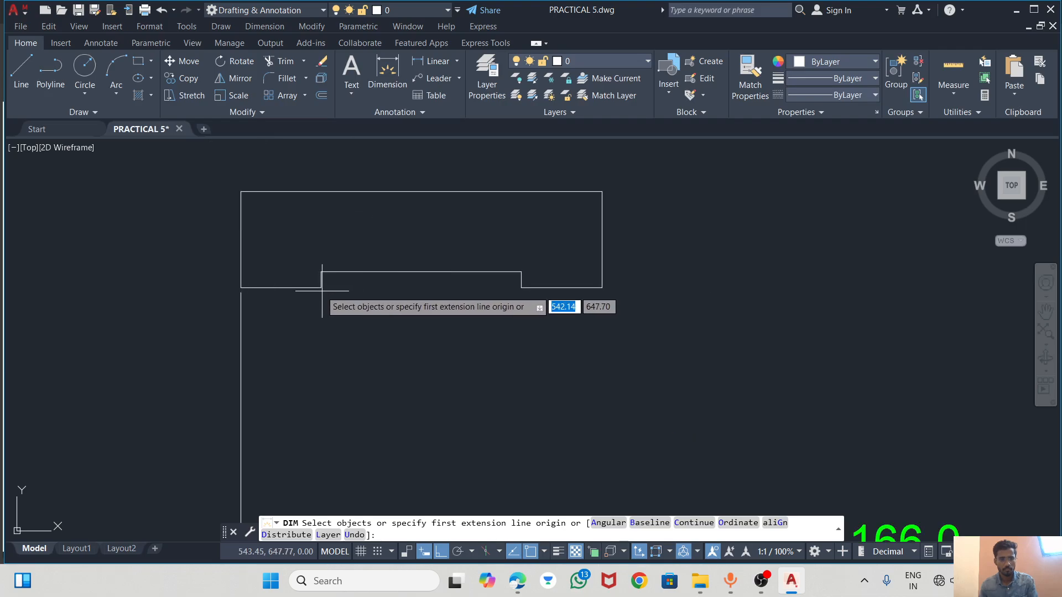
{"action": "scroll", "coordinate": [320, 287], "scroll_direction": "down", "scroll_amount": 1}
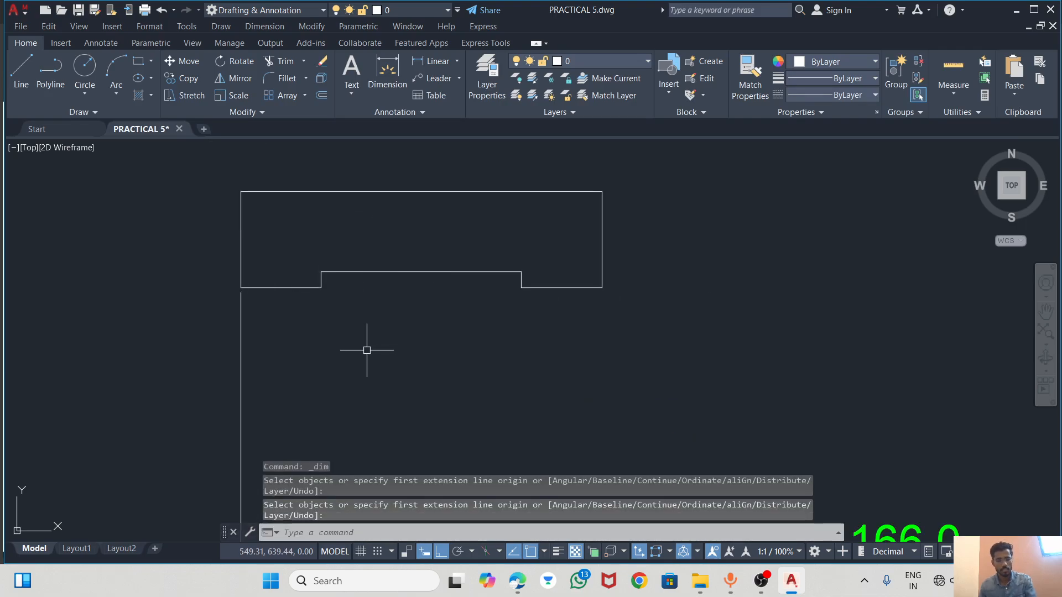
Switch to machinedrawing.pdf and examine the bracket's upright height in the isometric and front views
{"action": "key", "text": "alt+Tab"}
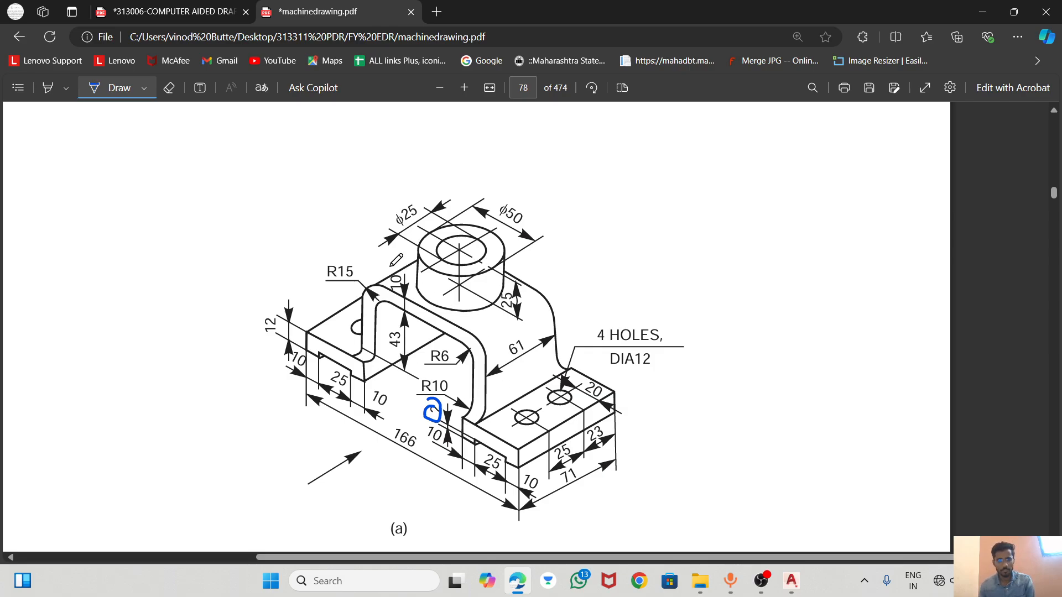
{"action": "scroll", "coordinate": [391, 266], "scroll_direction": "down", "scroll_amount": 5}
{"action": "scroll", "coordinate": [412, 293], "scroll_direction": "up", "scroll_amount": 3}
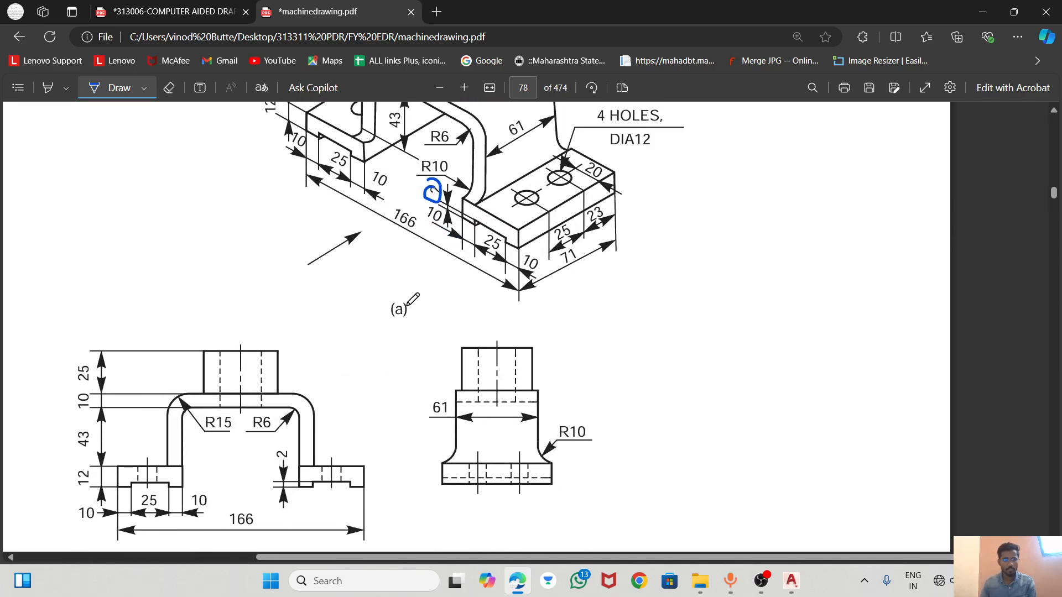
{"action": "scroll", "coordinate": [315, 229], "scroll_direction": "down", "scroll_amount": 2}
{"action": "scroll", "coordinate": [393, 386], "scroll_direction": "up", "scroll_amount": 3}
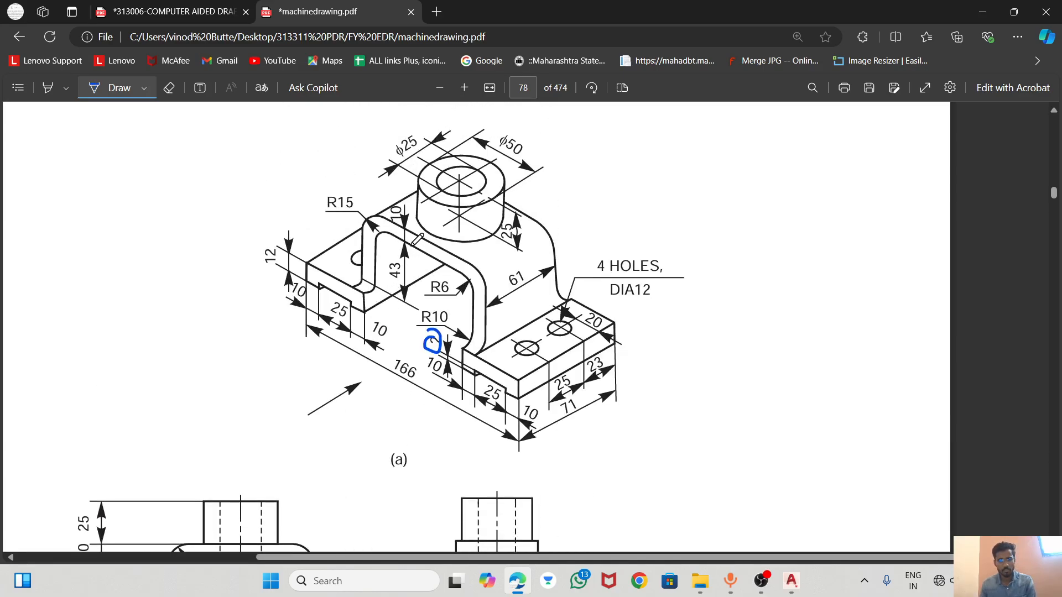
{"action": "scroll", "coordinate": [410, 201], "scroll_direction": "down", "scroll_amount": 3}
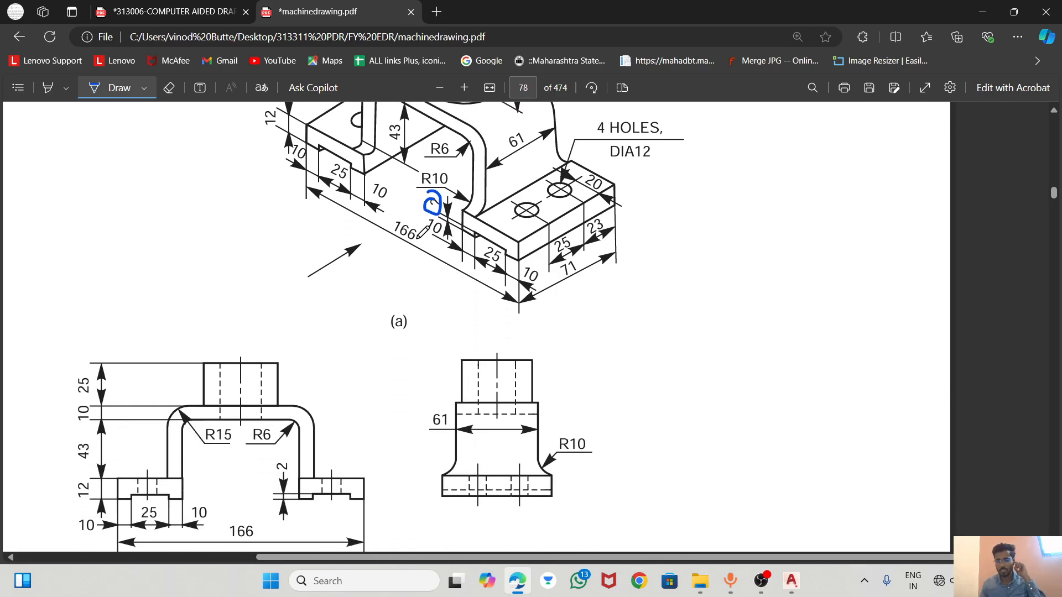
{"action": "scroll", "coordinate": [423, 231], "scroll_direction": "up", "scroll_amount": 2}
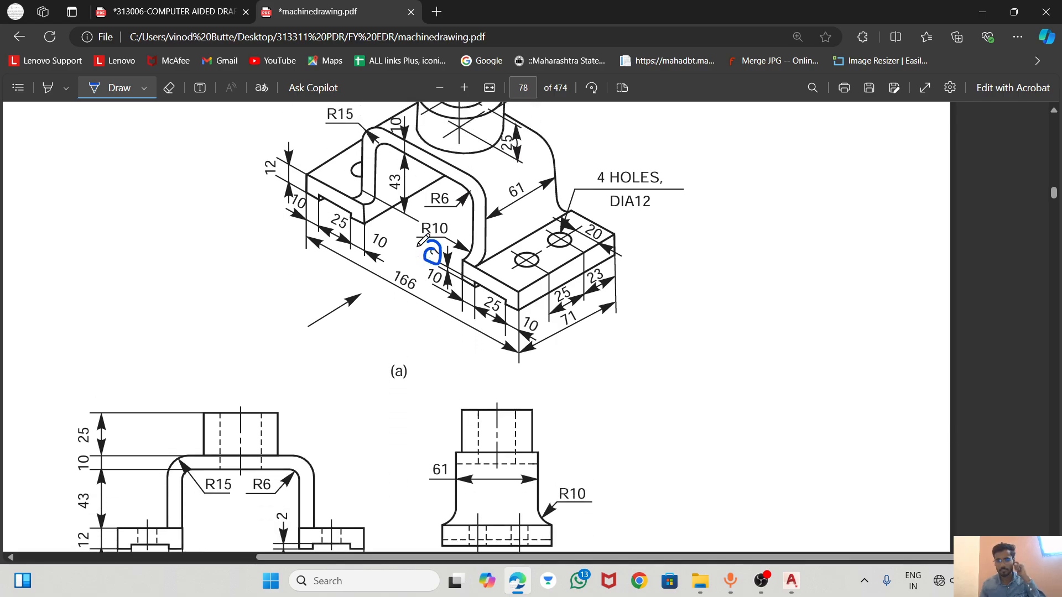
Return to AutoCAD and draw a 43 long vertical line upward from the left foot's top inner corner
{"action": "left_click", "coordinate": [802, 587]}
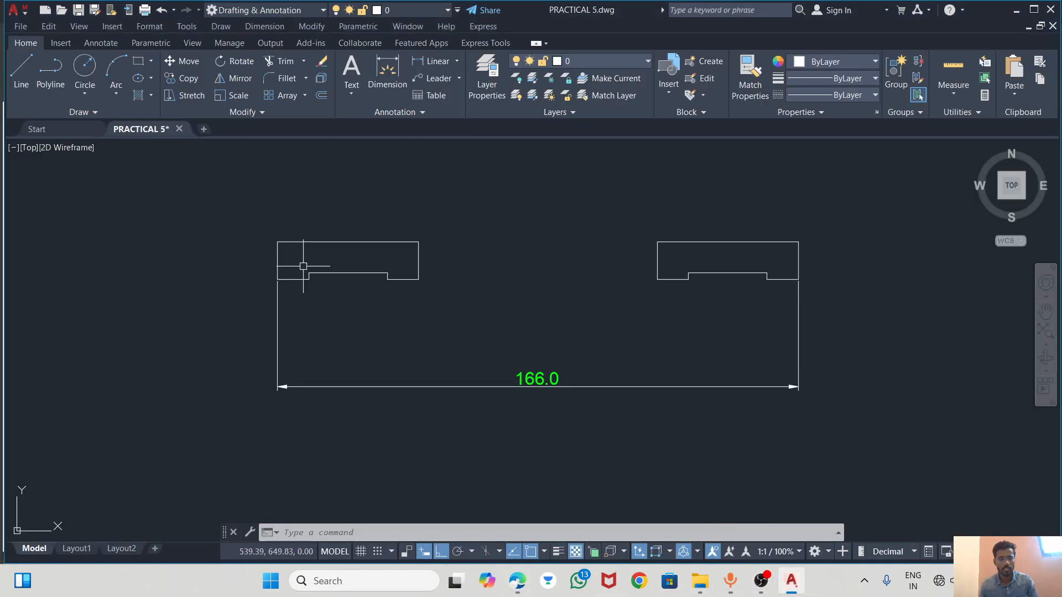
{"action": "left_click", "coordinate": [21, 69]}
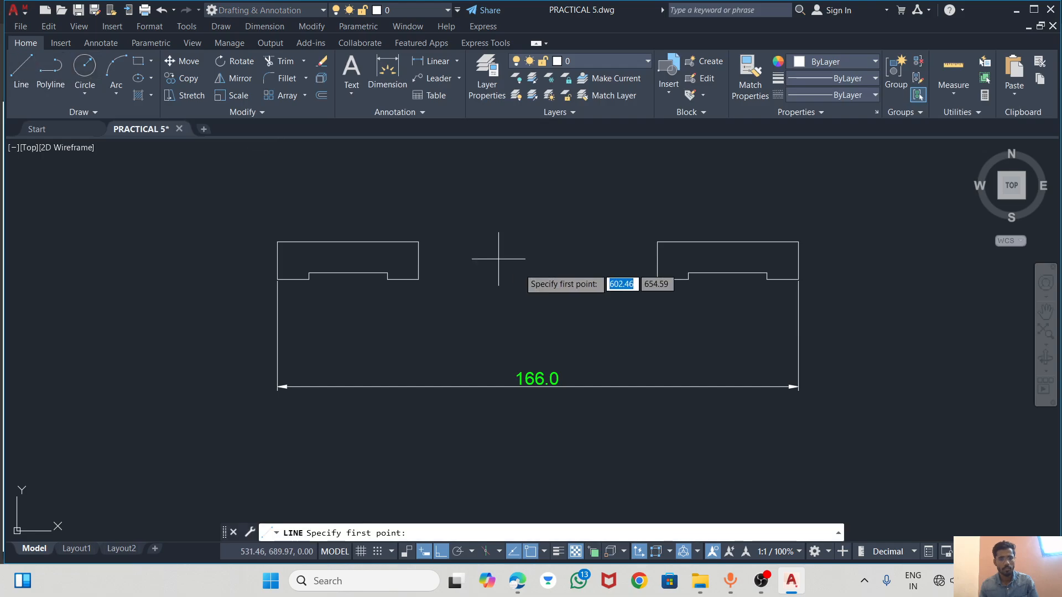
{"action": "left_click", "coordinate": [418, 242]}
{"action": "type", "text": "43"}
{"action": "key", "text": "Return"}
{"action": "scroll", "coordinate": [388, 327], "scroll_direction": "down", "scroll_amount": 2}
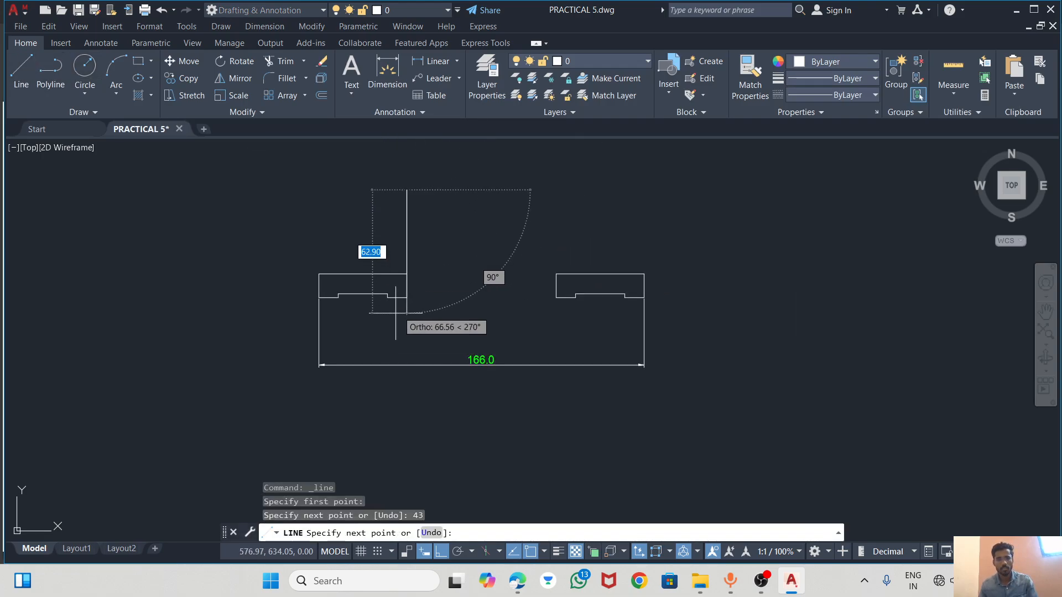
Examine the foot widths and overall width in machinedrawing.pdf, and end the line command back in AutoCAD
{"action": "key", "text": "alt+Tab"}
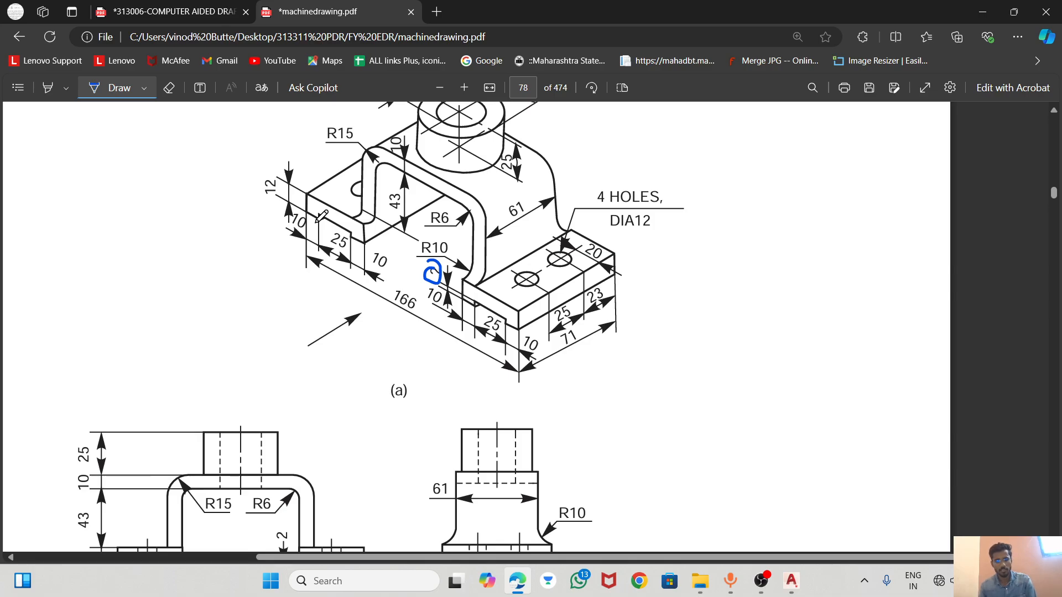
{"action": "scroll", "coordinate": [326, 216], "scroll_direction": "down", "scroll_amount": 3}
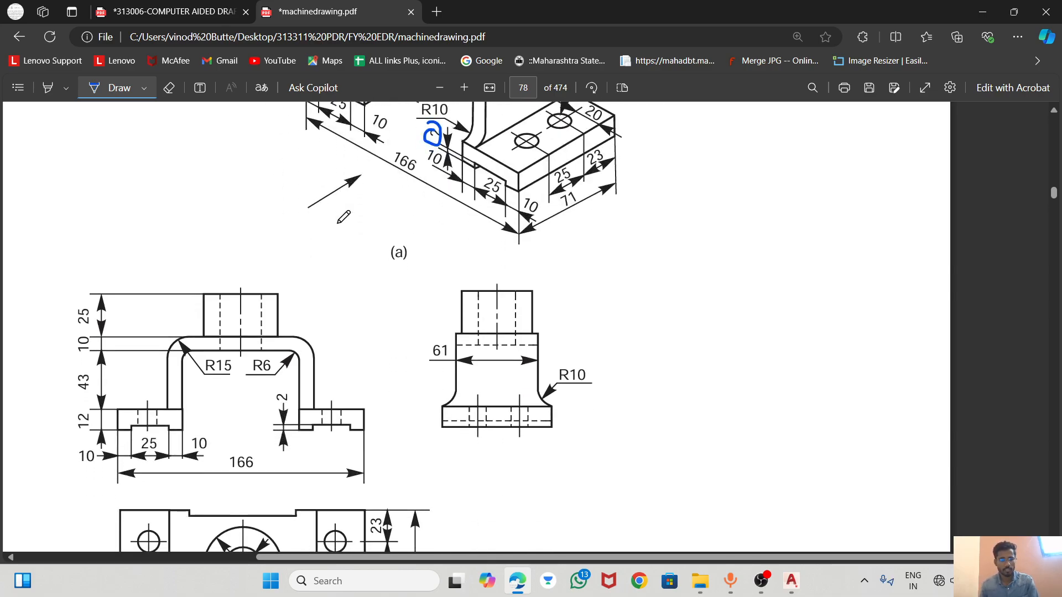
{"action": "scroll", "coordinate": [343, 217], "scroll_direction": "down", "scroll_amount": 1}
{"action": "scroll", "coordinate": [340, 221], "scroll_direction": "down", "scroll_amount": 1}
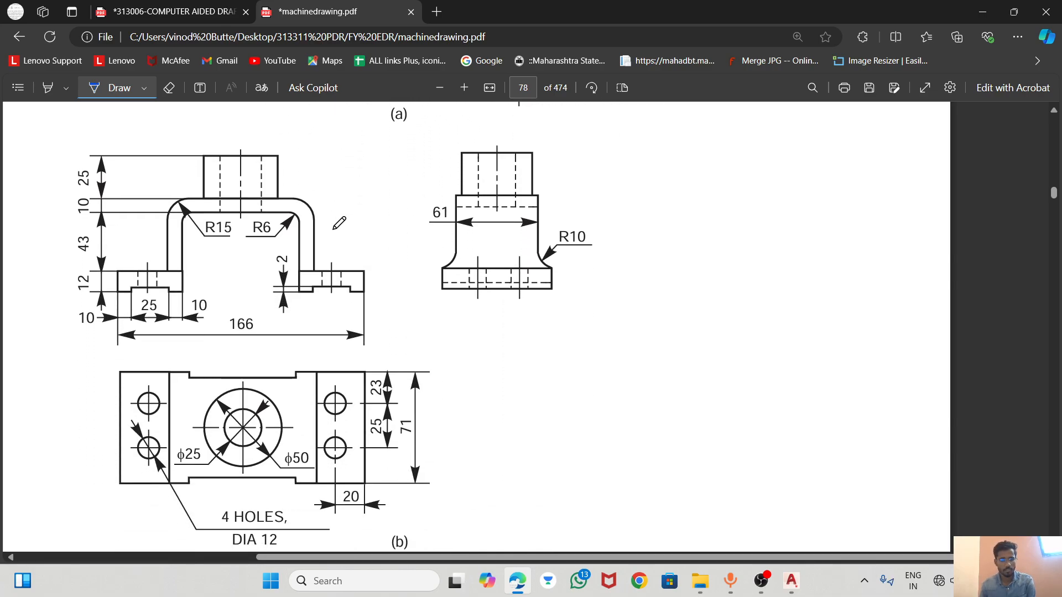
{"action": "scroll", "coordinate": [339, 223], "scroll_direction": "up", "scroll_amount": 3}
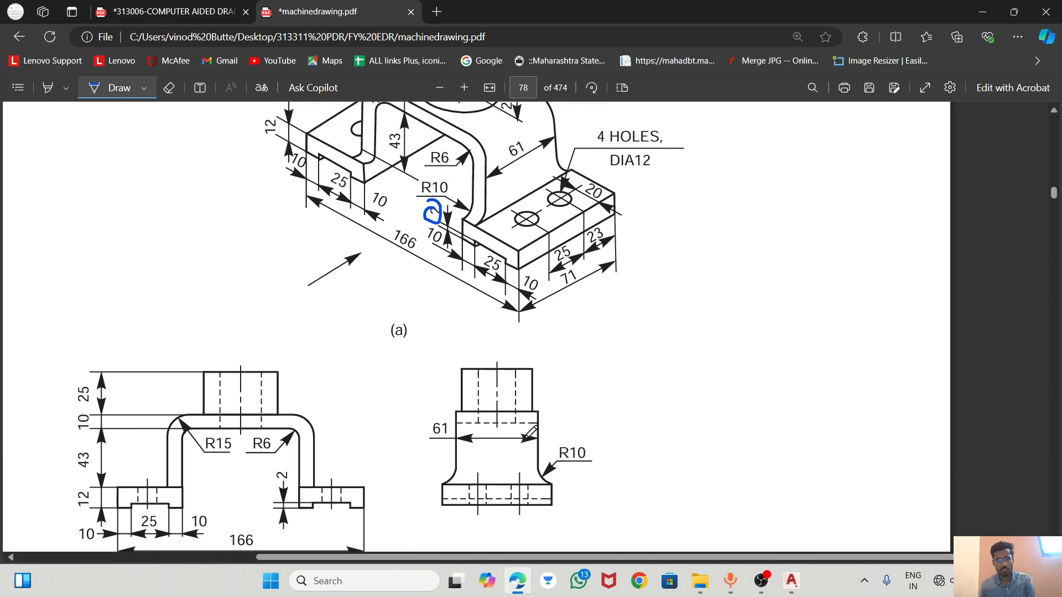
{"action": "scroll", "coordinate": [526, 435], "scroll_direction": "up", "scroll_amount": 1}
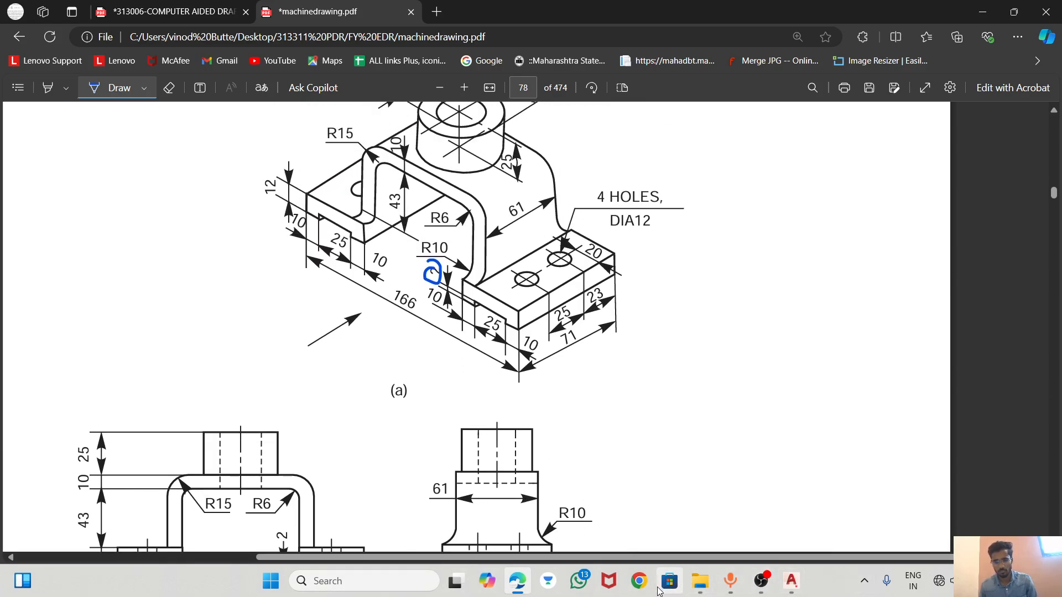
{"action": "left_click", "coordinate": [791, 581]}
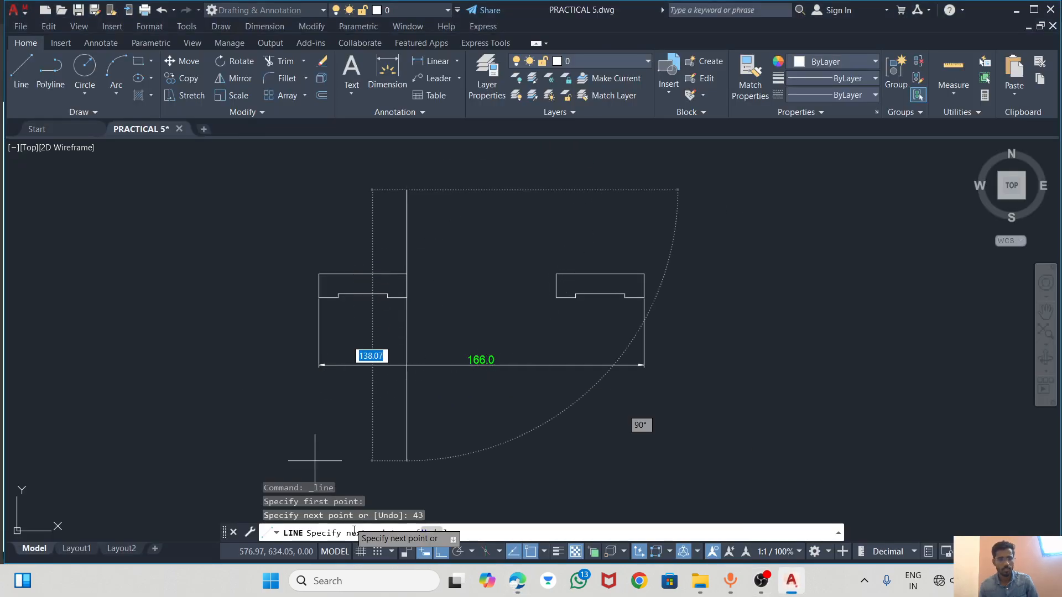
{"action": "key", "text": "Escape"}
Calculate the gap between the two feet as 166-45-45 with the QuickCalc calculator, and close it
{"action": "type", "text": "c"}
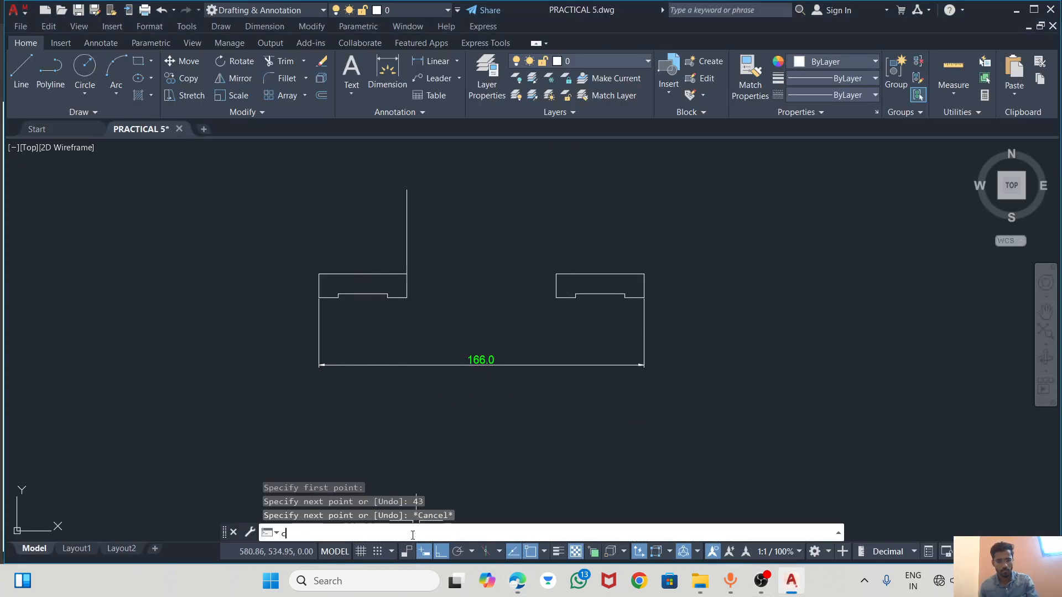
{"action": "type", "text": "al"}
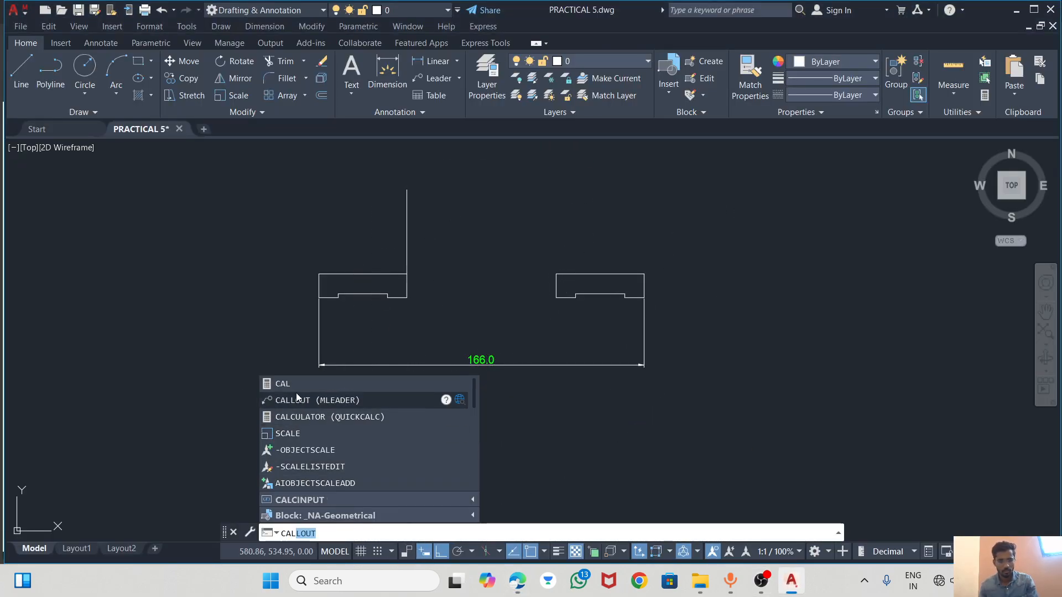
{"action": "left_click", "coordinate": [298, 419]}
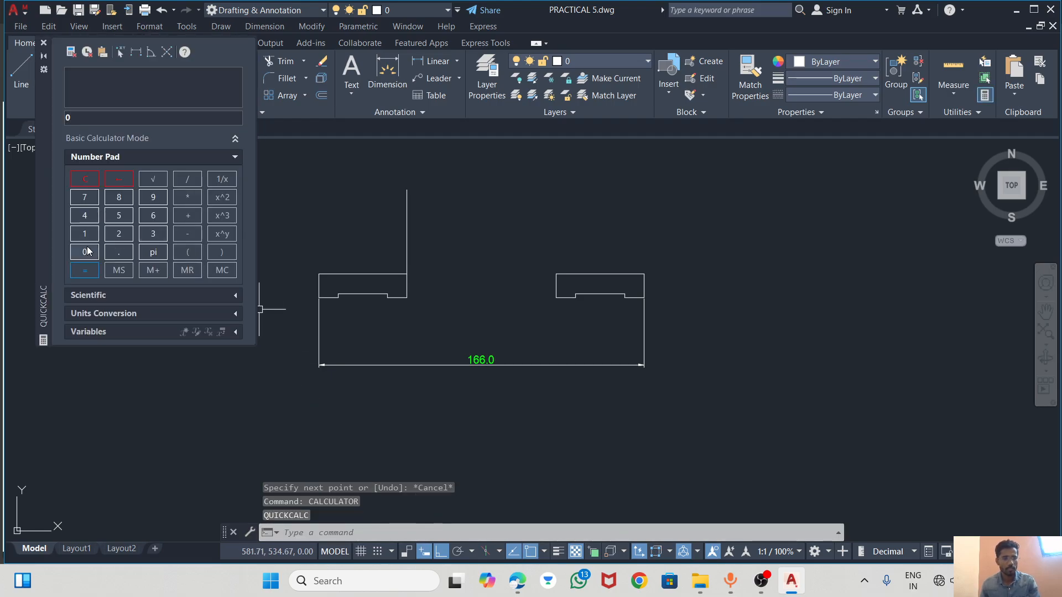
{"action": "left_click", "coordinate": [87, 228]}
{"action": "left_click", "coordinate": [152, 215]}
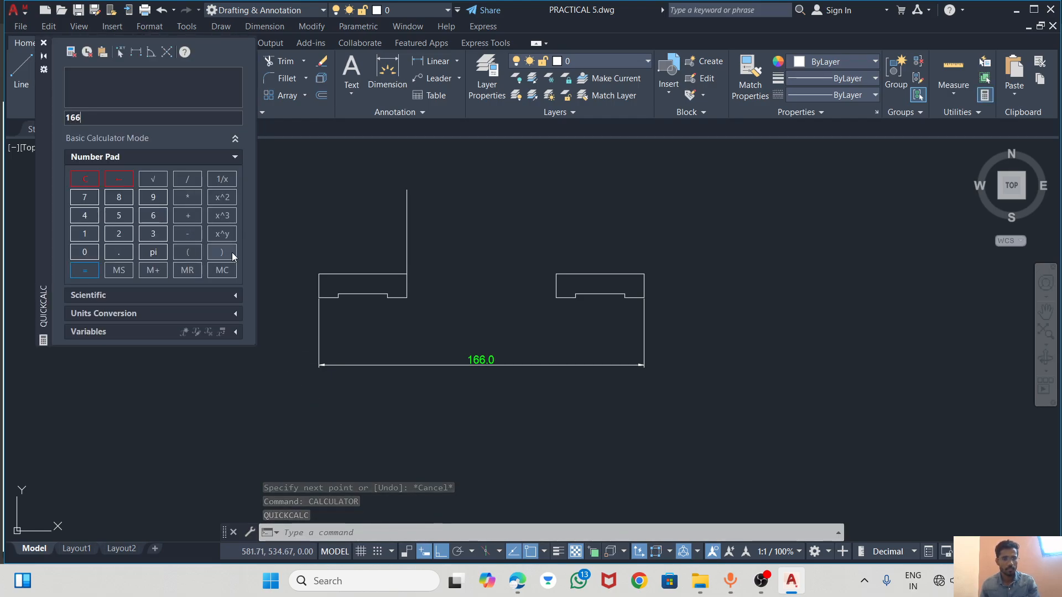
{"action": "left_click", "coordinate": [190, 235]}
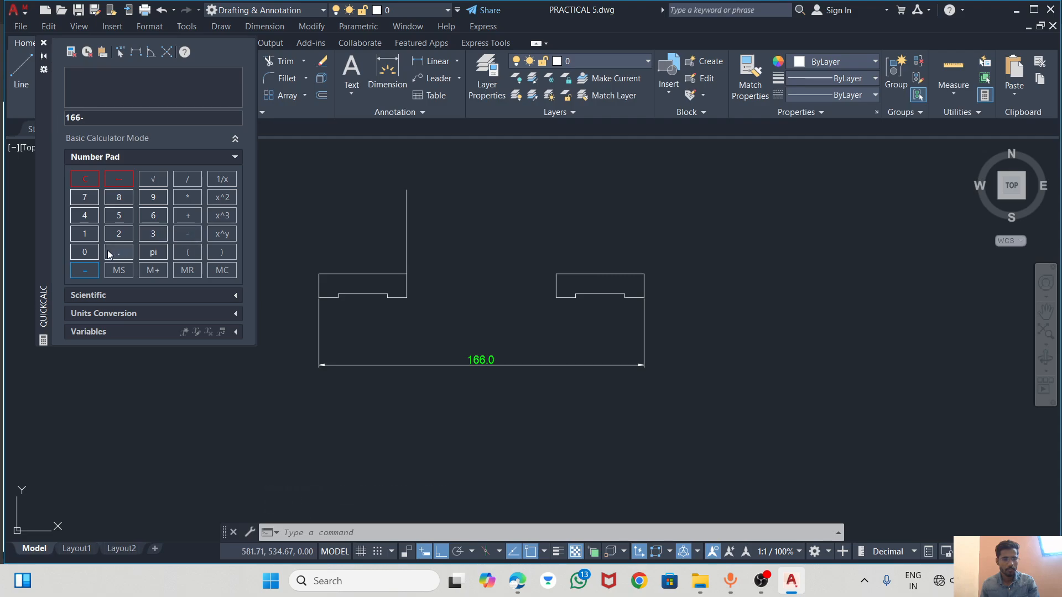
{"action": "left_click", "coordinate": [97, 217]}
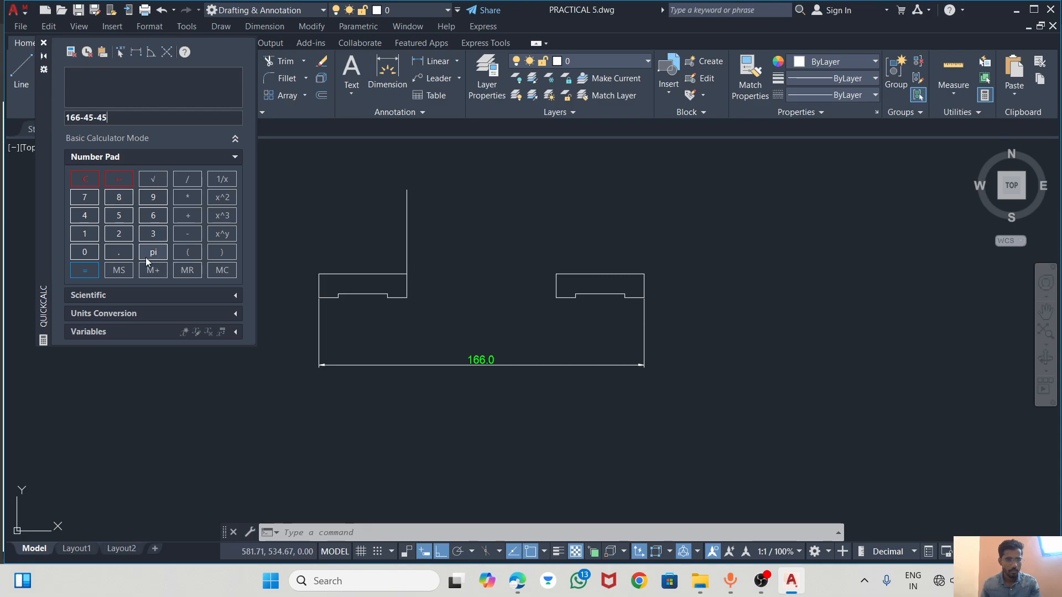
{"action": "left_click", "coordinate": [92, 269]}
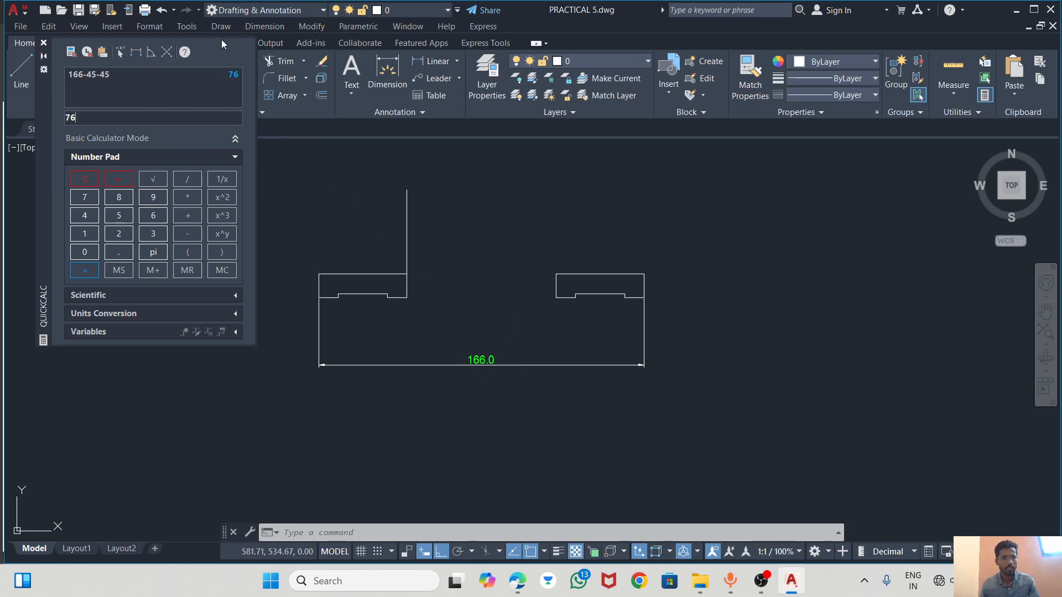
{"action": "left_click", "coordinate": [43, 42]}
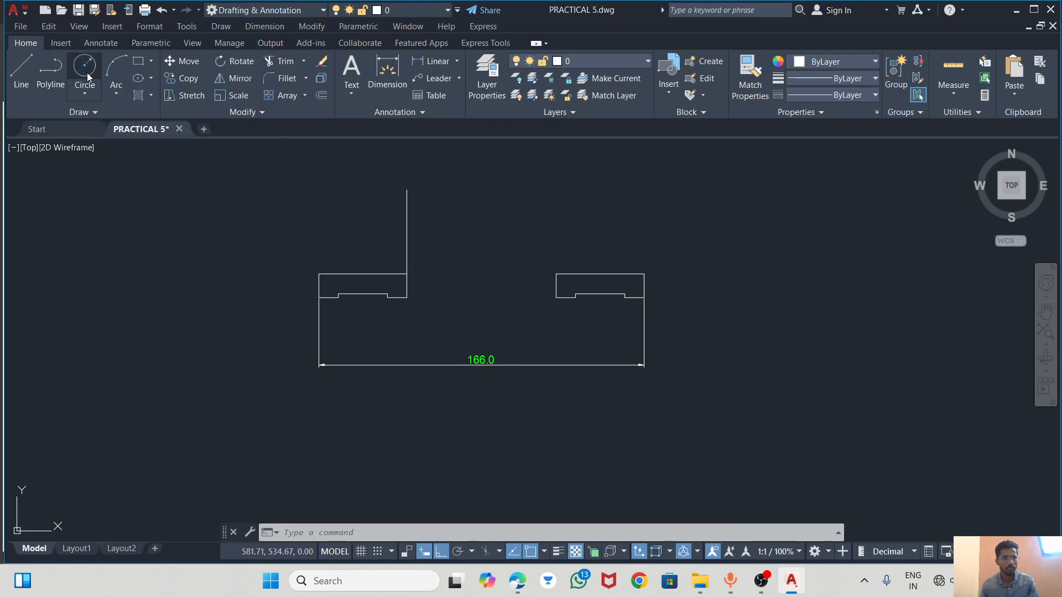
Draw a 76 long horizontal line from the top of the left vertical line and a vertical line down to the right foot's top inner corner
{"action": "left_click", "coordinate": [18, 70]}
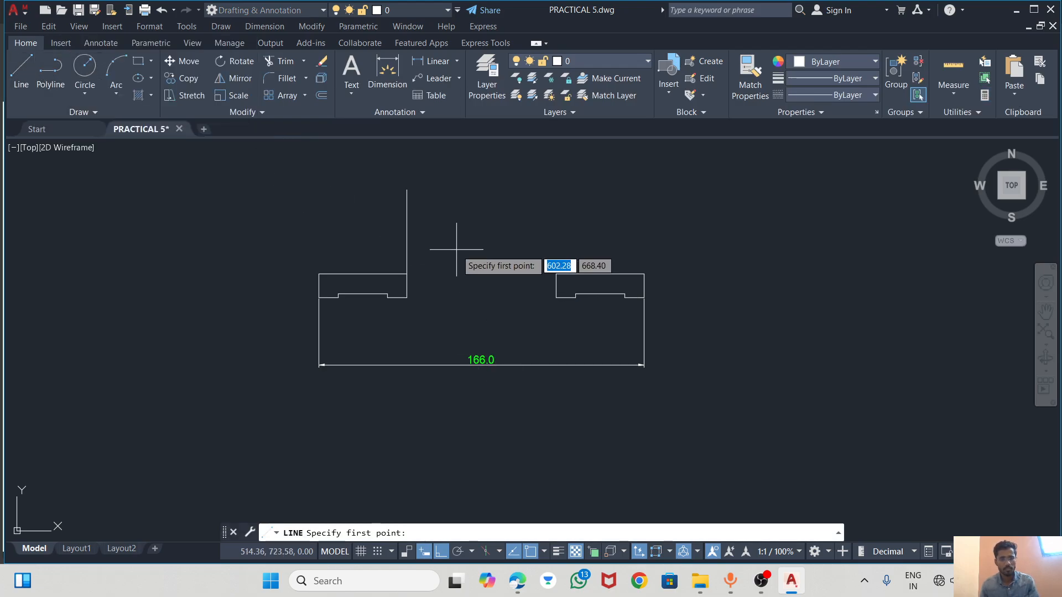
{"action": "left_click", "coordinate": [406, 190]}
{"action": "type", "text": "76"}
{"action": "key", "text": "Return"}
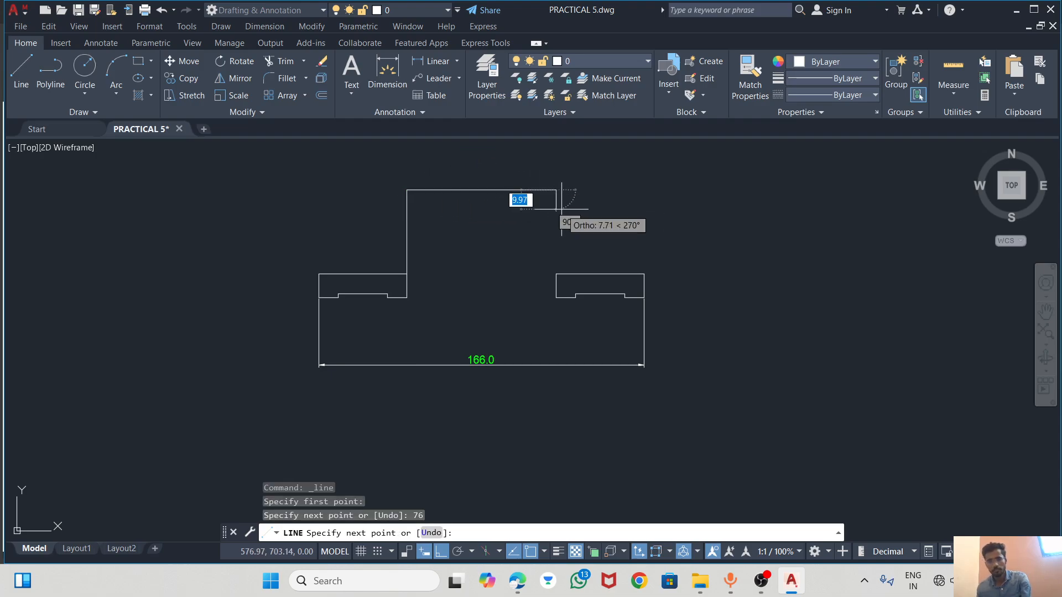
{"action": "left_click", "coordinate": [556, 274]}
{"action": "key", "text": "Escape"}
Switch to machinedrawing.pdf, examine the upright's wall thickness in the front and isometric views, and return to AutoCAD
{"action": "scroll", "coordinate": [453, 308], "scroll_direction": "down", "scroll_amount": 2}
{"action": "scroll", "coordinate": [495, 222], "scroll_direction": "up", "scroll_amount": 4}
{"action": "key", "text": "alt+Tab"}
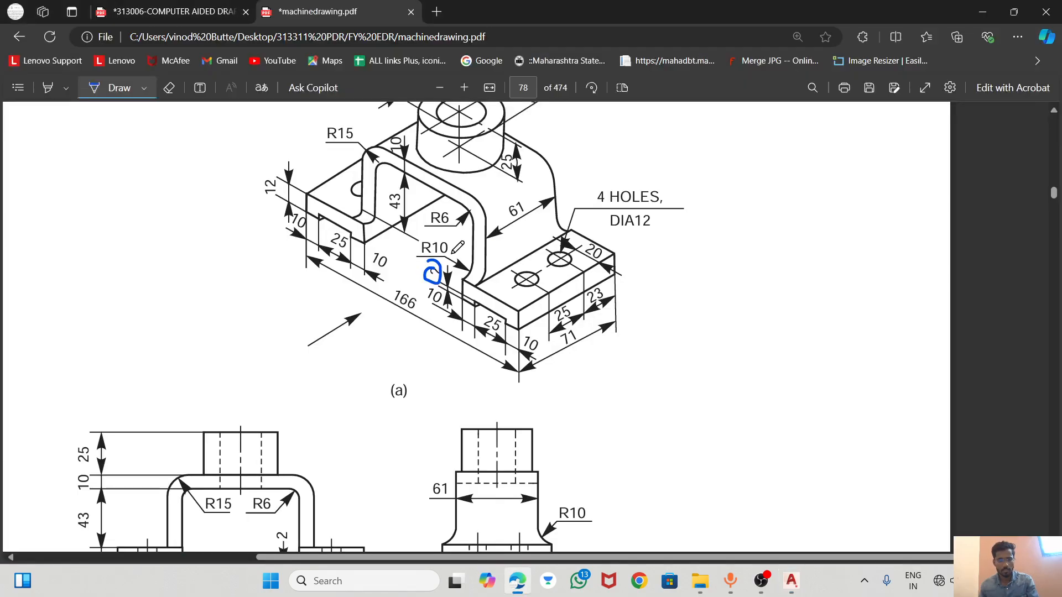
{"action": "scroll", "coordinate": [455, 241], "scroll_direction": "down", "scroll_amount": 1}
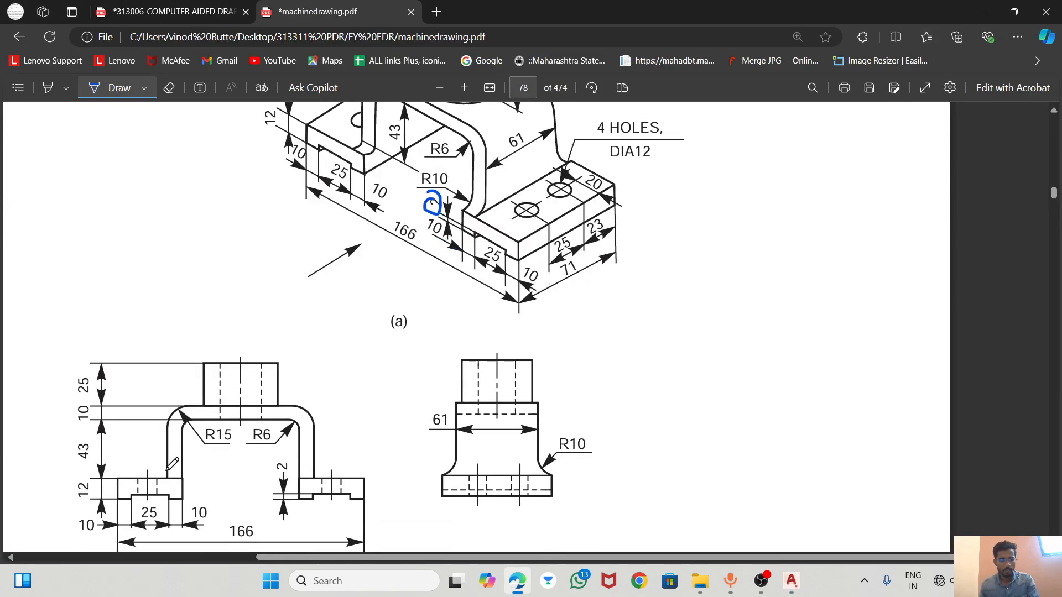
{"action": "scroll", "coordinate": [310, 266], "scroll_direction": "up", "scroll_amount": 1}
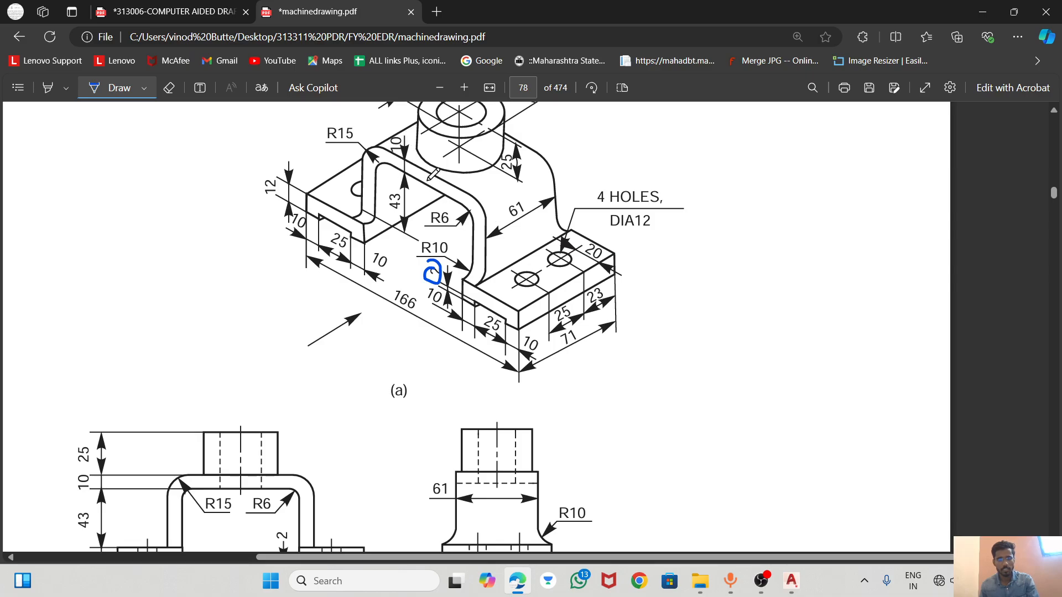
{"action": "key", "text": "alt+Tab"}
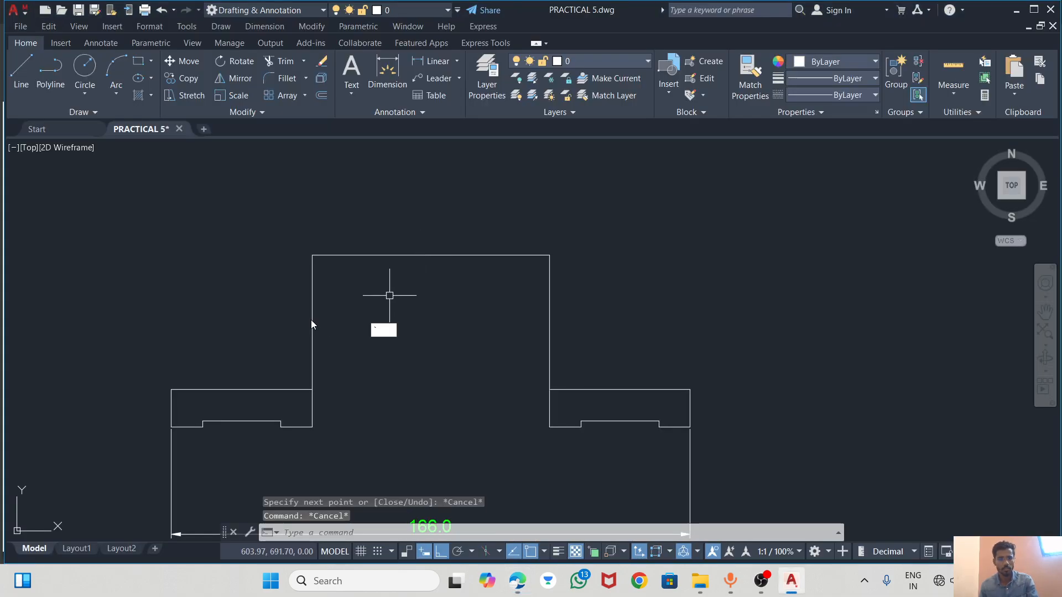
Offset the upright's left, top and right lines outward by 10
{"action": "key", "text": "Escape"}
{"action": "left_click", "coordinate": [312, 318]}
{"action": "type", "text": "off"}
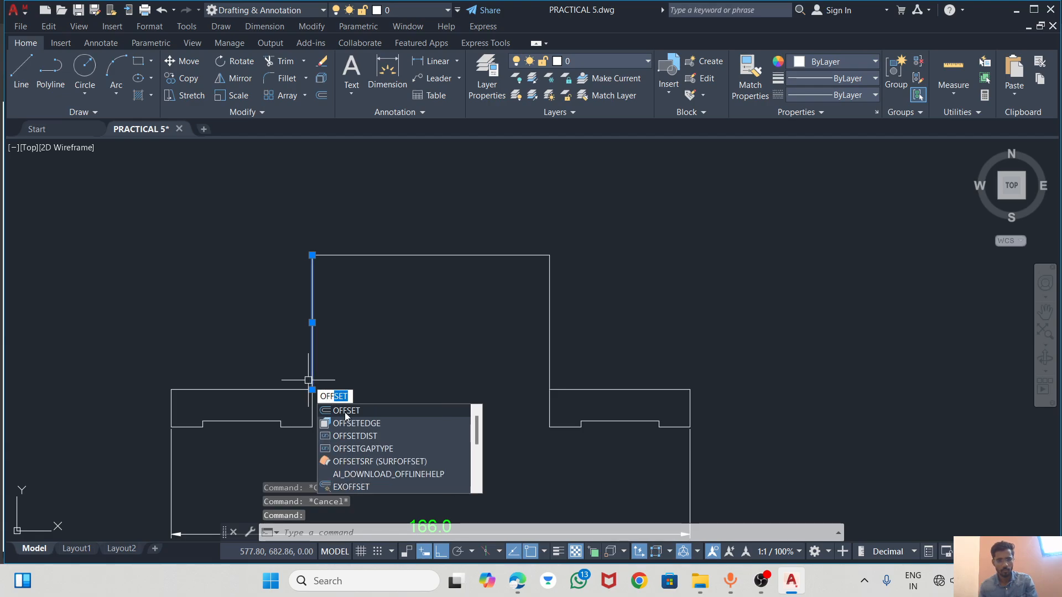
{"action": "left_click", "coordinate": [345, 412]}
{"action": "left_click", "coordinate": [311, 389]}
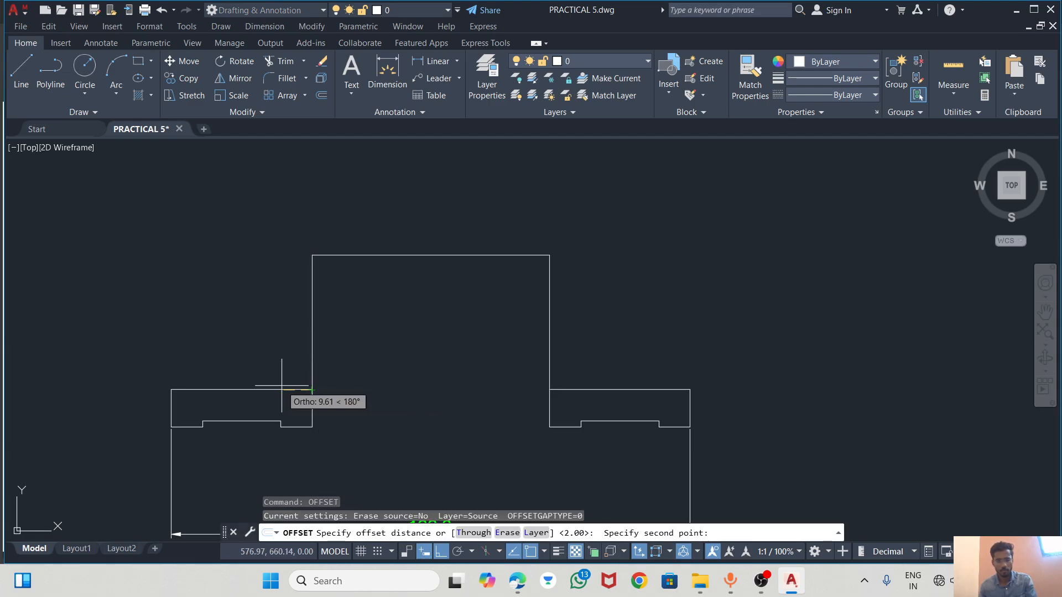
{"action": "type", "text": "10"}
{"action": "key", "text": "Return"}
{"action": "left_click", "coordinate": [282, 386]}
{"action": "left_click", "coordinate": [381, 254]}
{"action": "left_click", "coordinate": [386, 219]}
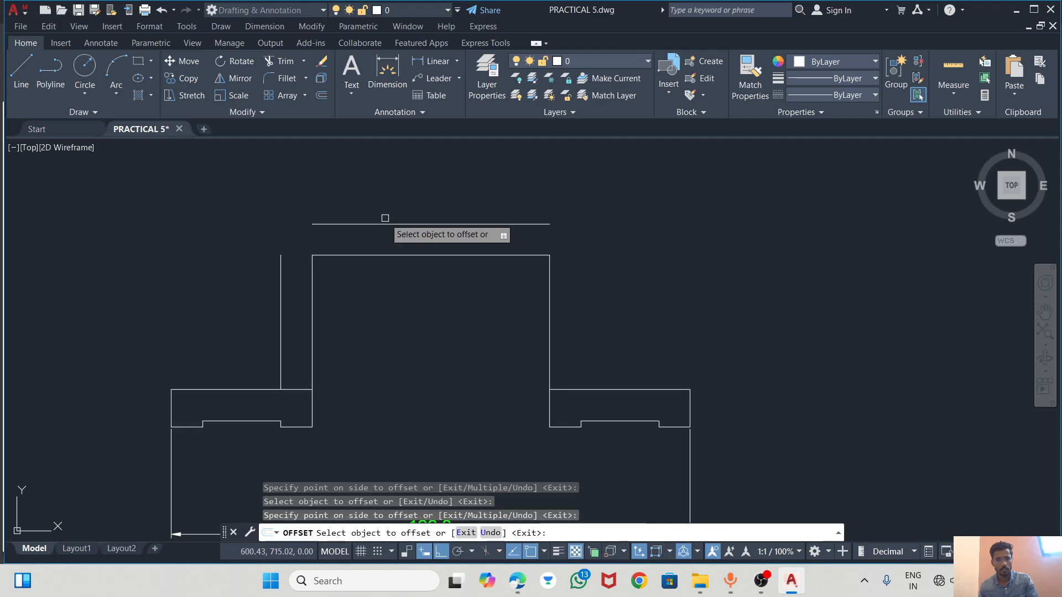
{"action": "left_click", "coordinate": [547, 339]}
{"action": "left_click", "coordinate": [608, 340]}
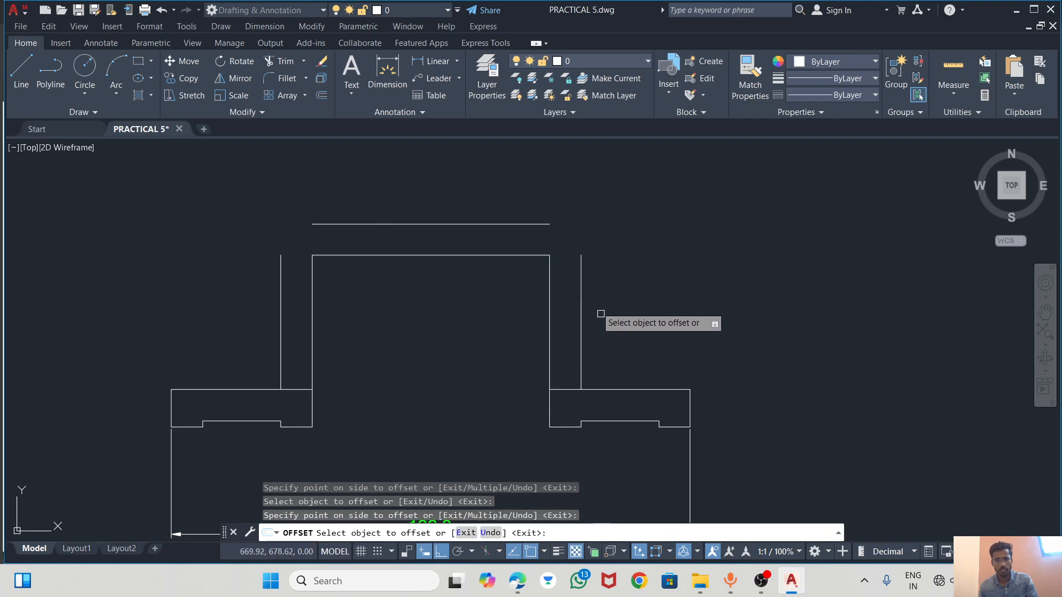
{"action": "key", "text": "Escape"}
Check the outer corner radius in machinedrawing.pdf and try to fillet the outer left corner between the offset lines, entering 15
{"action": "scroll", "coordinate": [294, 223], "scroll_direction": "up", "scroll_amount": 2}
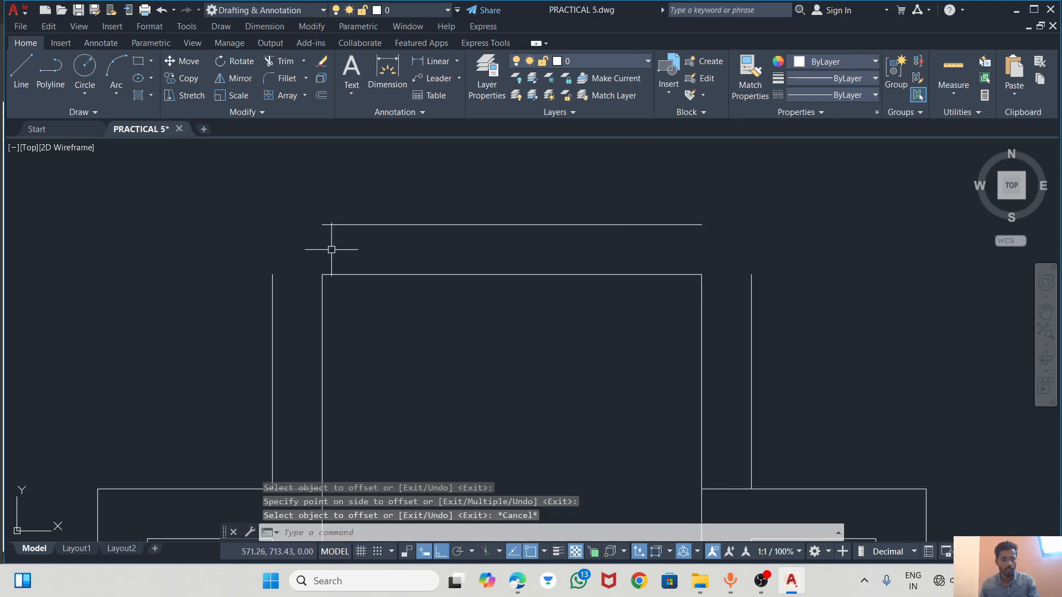
{"action": "key", "text": "alt+Tab"}
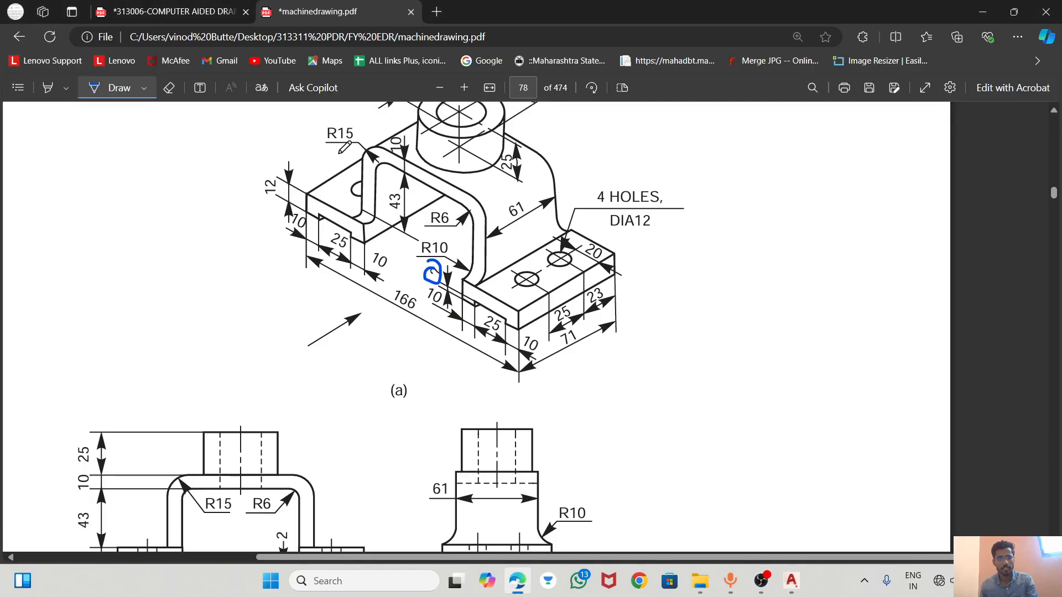
{"action": "key", "text": "alt+Tab"}
{"action": "left_click", "coordinate": [282, 78]}
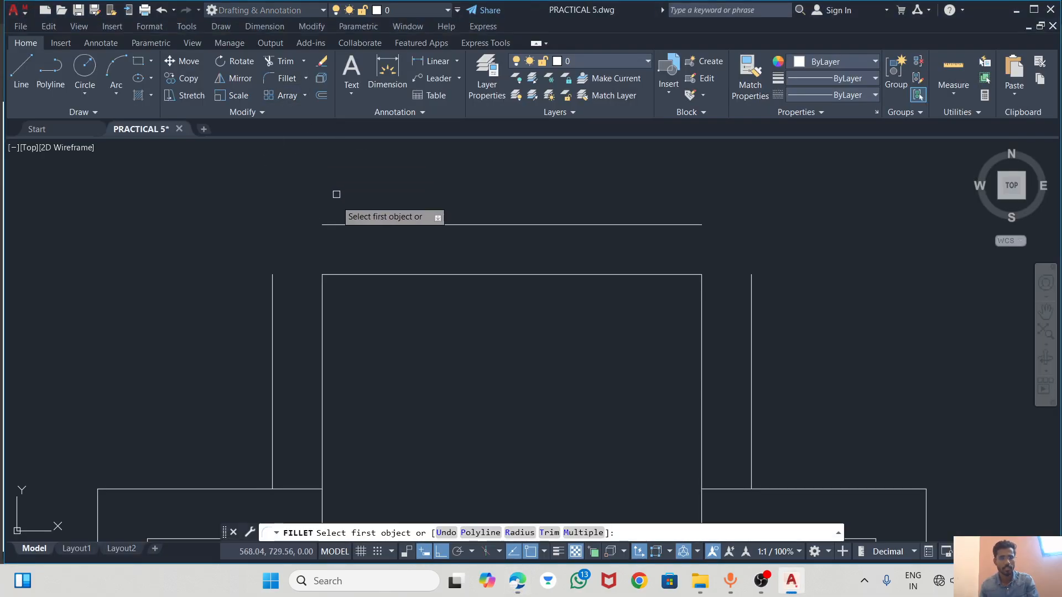
{"action": "left_click", "coordinate": [323, 229]}
{"action": "left_click", "coordinate": [272, 279]}
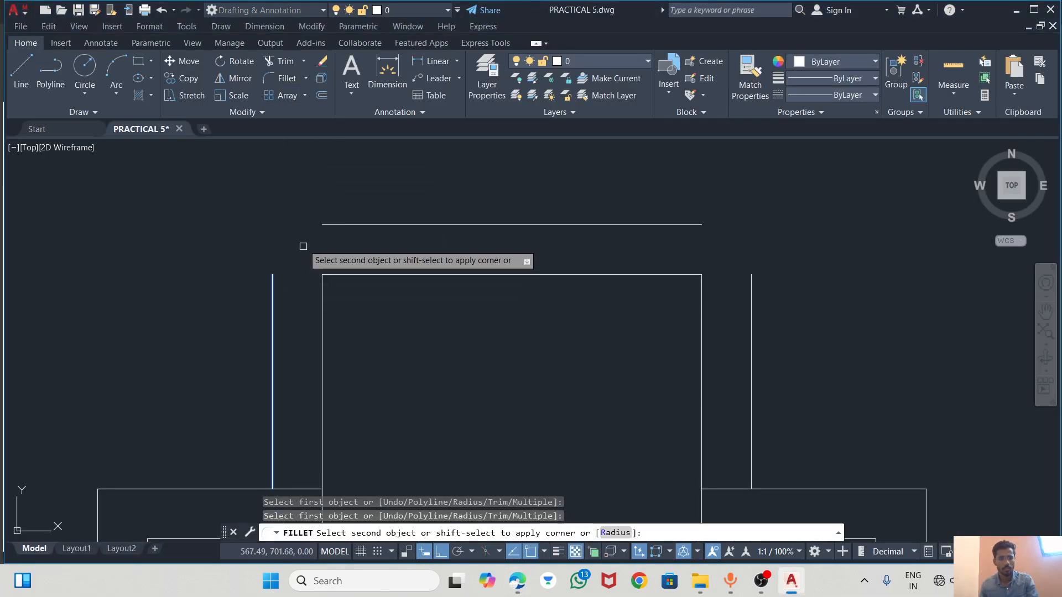
{"action": "type", "text": "15"}
{"action": "key", "text": "Return"}
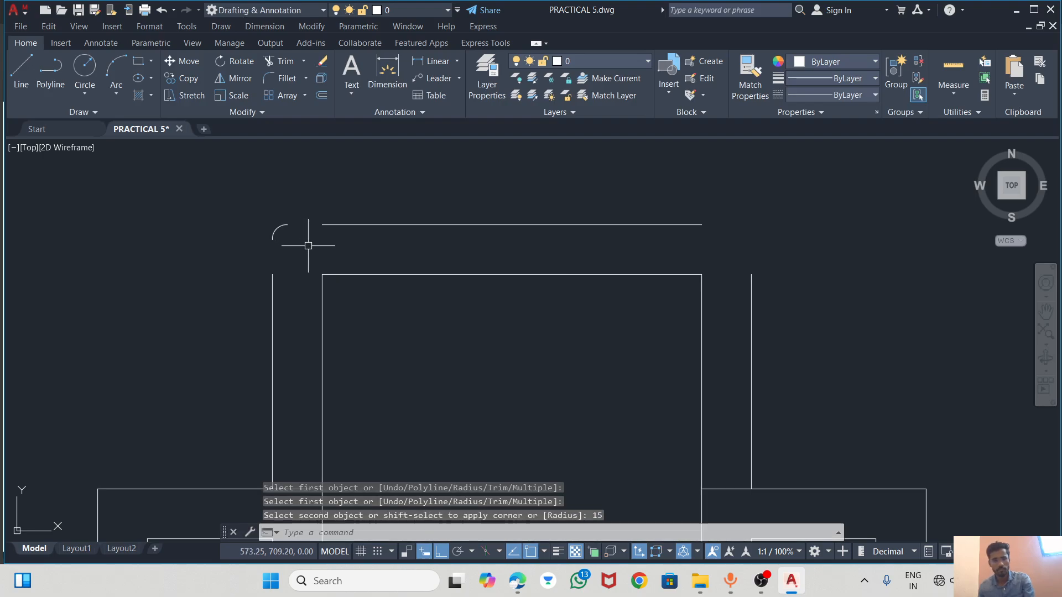
Delete the small fillet arc at the upright's outer left corner
{"action": "key", "text": "Escape"}
{"action": "scroll", "coordinate": [273, 221], "scroll_direction": "up", "scroll_amount": 2}
{"action": "left_click", "coordinate": [276, 232]}
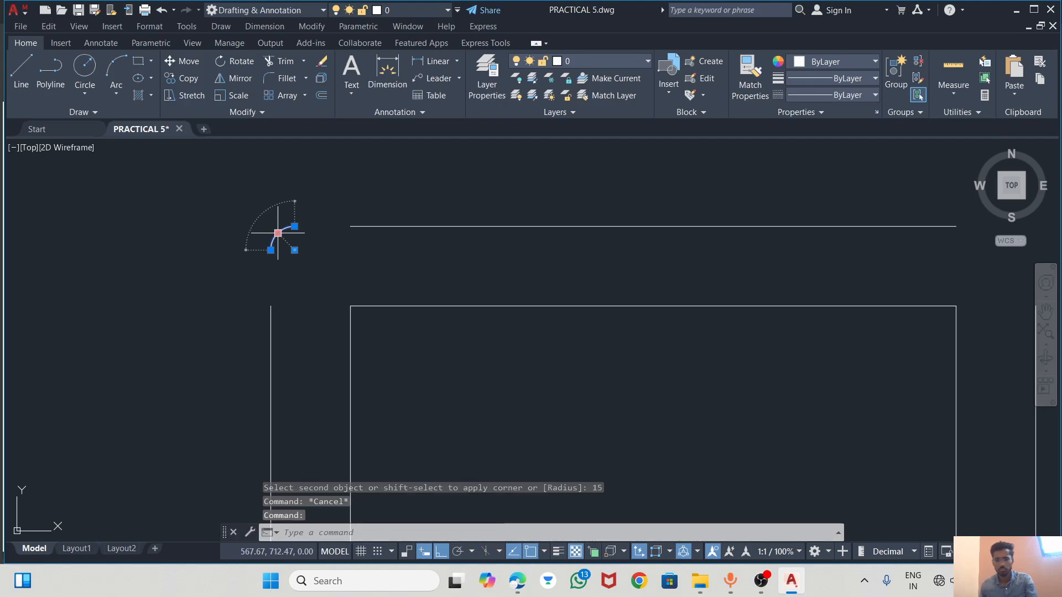
{"action": "key", "text": "Delete"}
{"action": "left_click", "coordinate": [27, 60]}
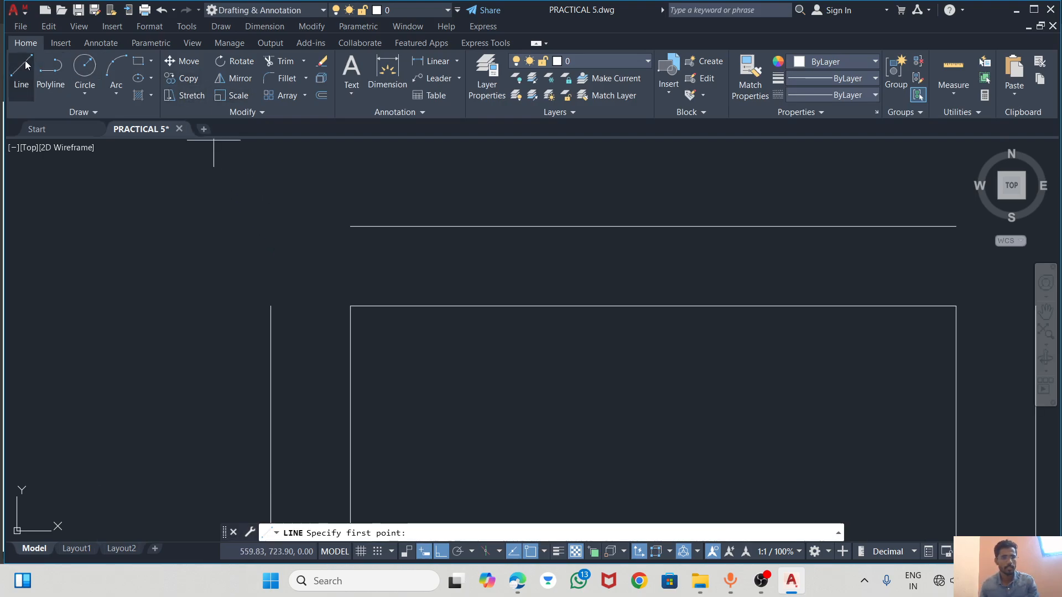
{"action": "key", "text": "Escape"}
{"action": "left_click", "coordinate": [369, 225]}
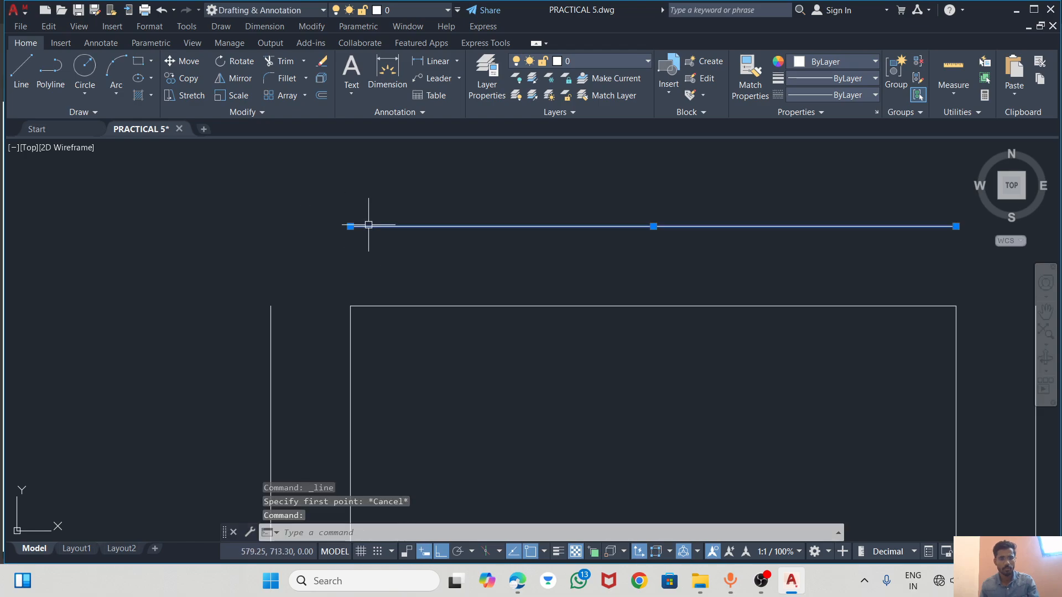
{"action": "key", "text": "Escape"}
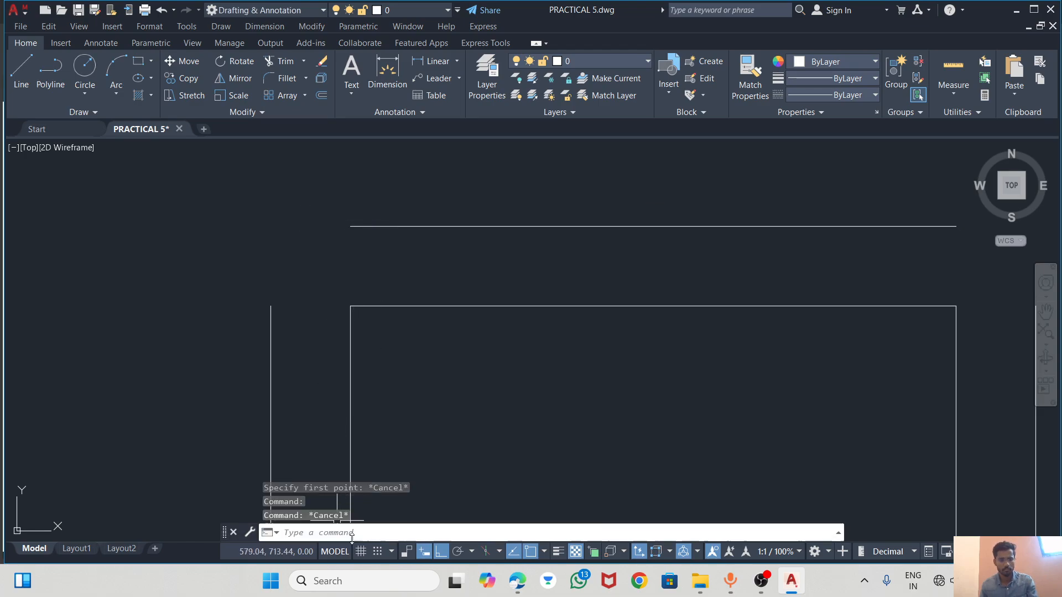
Stretch both ends of the offset top line horizontally past the two outer vertical lines
{"action": "left_click", "coordinate": [357, 226]}
{"action": "left_click", "coordinate": [351, 226]}
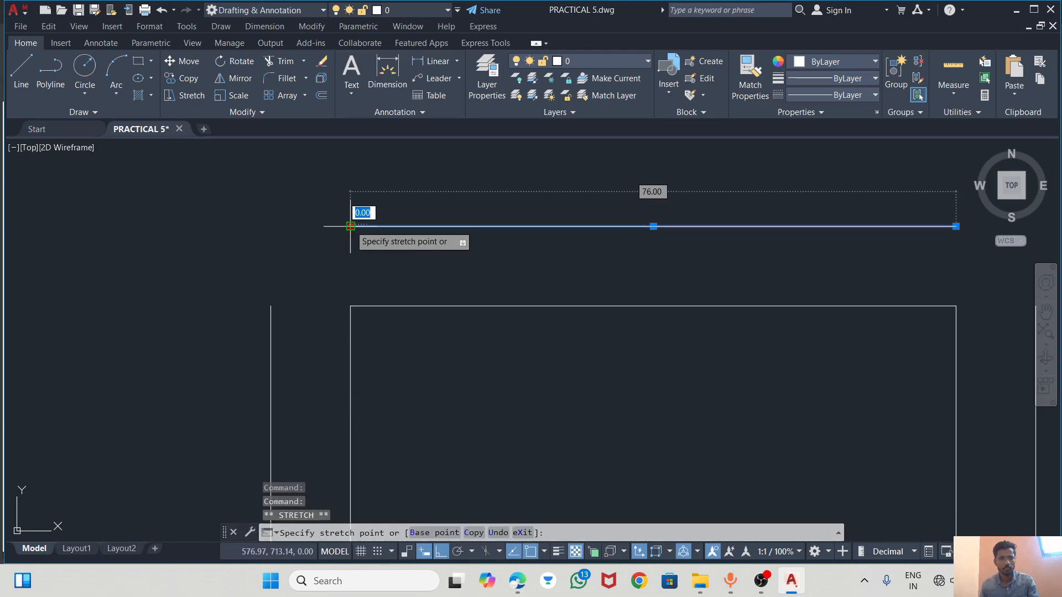
{"action": "left_click", "coordinate": [222, 226]}
{"action": "key", "text": "Escape"}
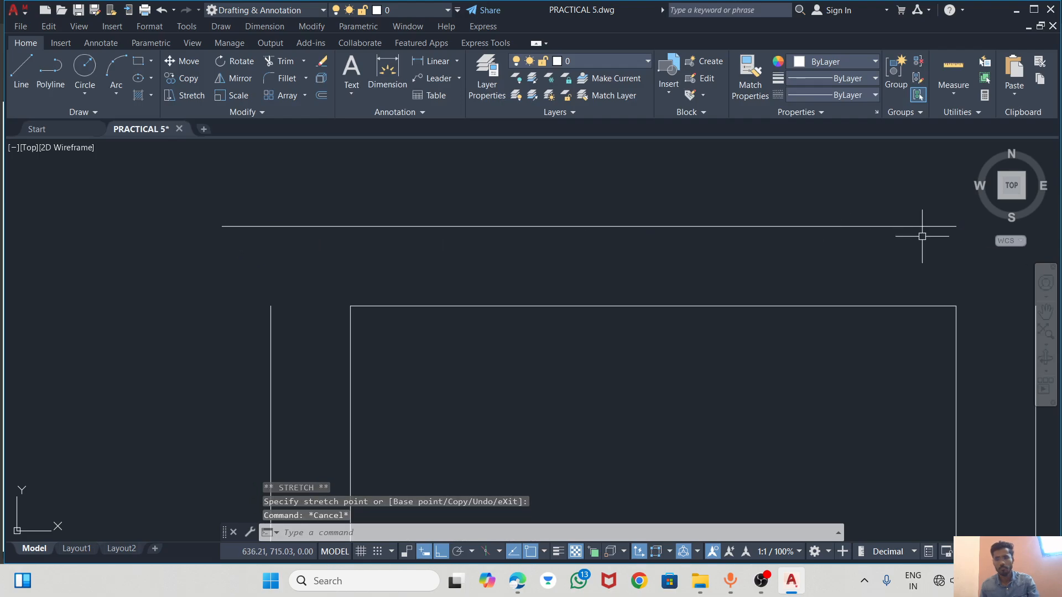
{"action": "left_click", "coordinate": [845, 227]}
{"action": "scroll", "coordinate": [788, 270], "scroll_direction": "down", "scroll_amount": 3}
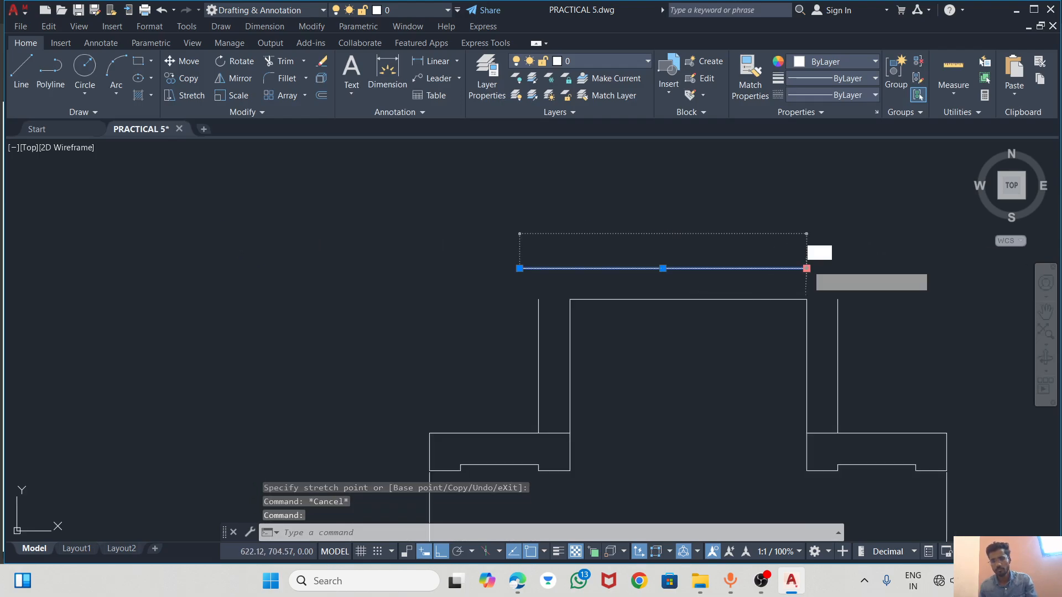
{"action": "left_click", "coordinate": [806, 268]}
{"action": "left_click", "coordinate": [866, 268]}
{"action": "key", "text": "Escape"}
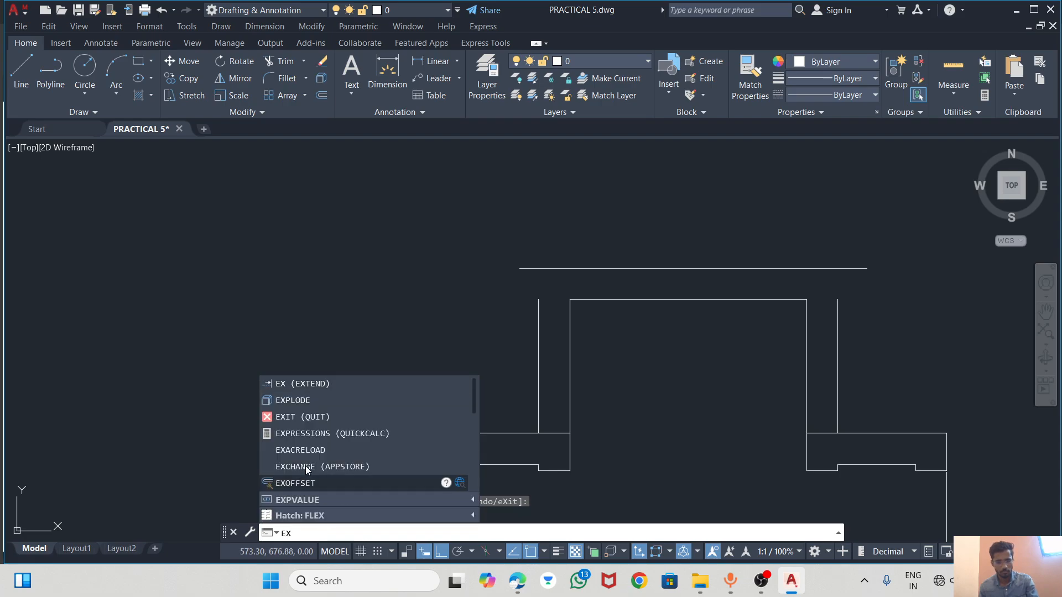
Extend the left and right outer vertical lines up to the outer top line
{"action": "left_click", "coordinate": [300, 383]}
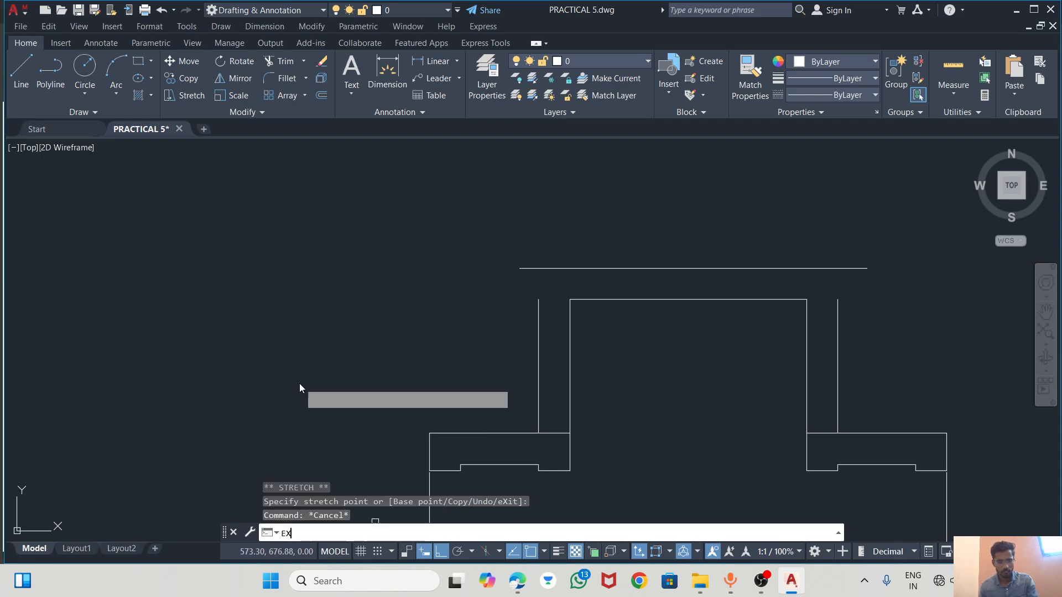
{"action": "left_click", "coordinate": [539, 308]}
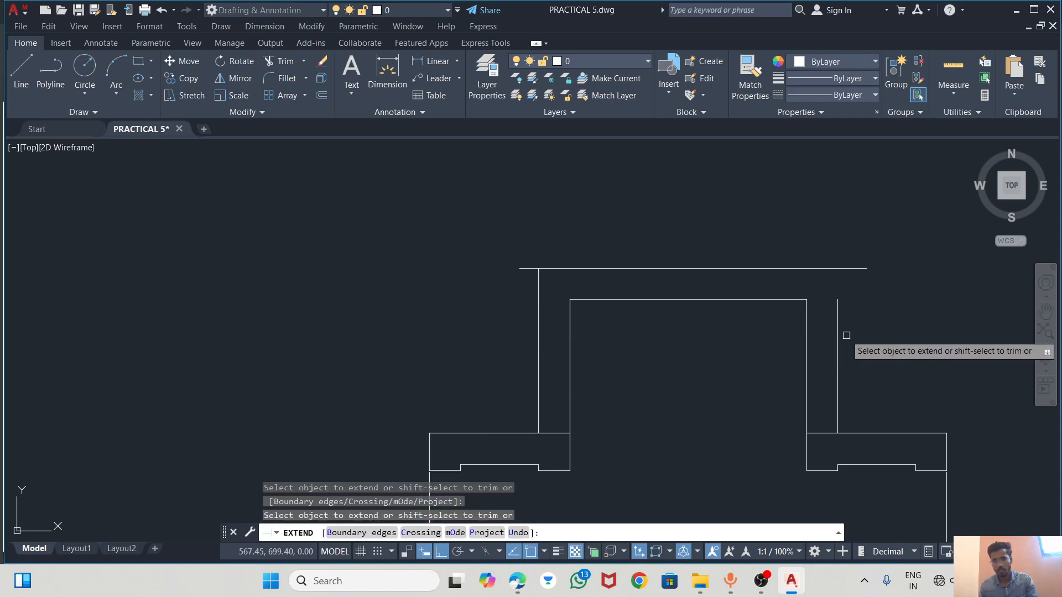
{"action": "left_click_drag", "start_coordinate": [833, 335], "coordinate": [863, 281]}
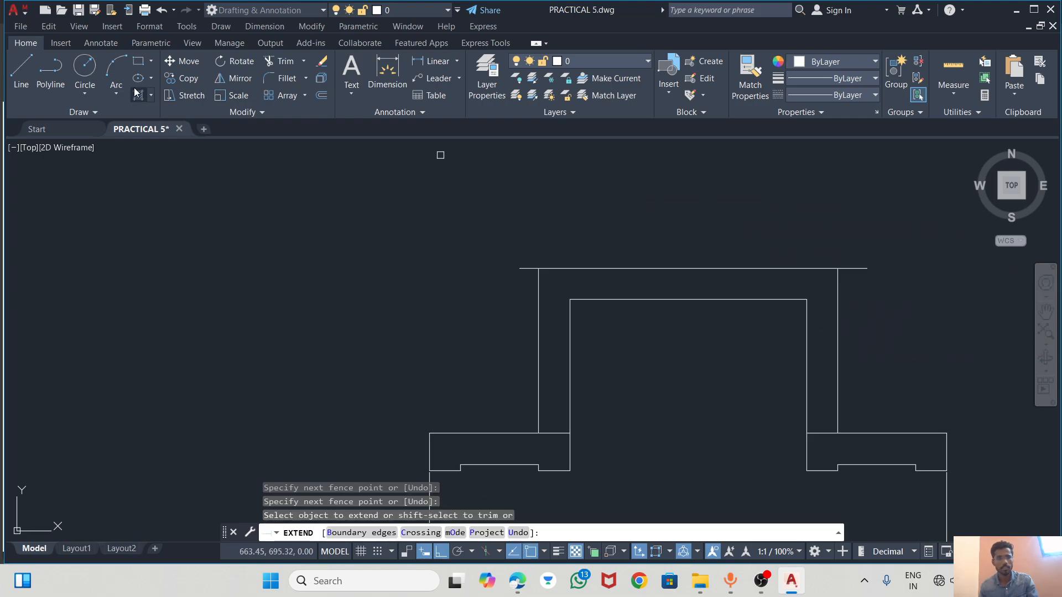
Trim the overhanging ends of the outer top line beyond the two outer vertical lines
{"action": "left_click", "coordinate": [273, 65]}
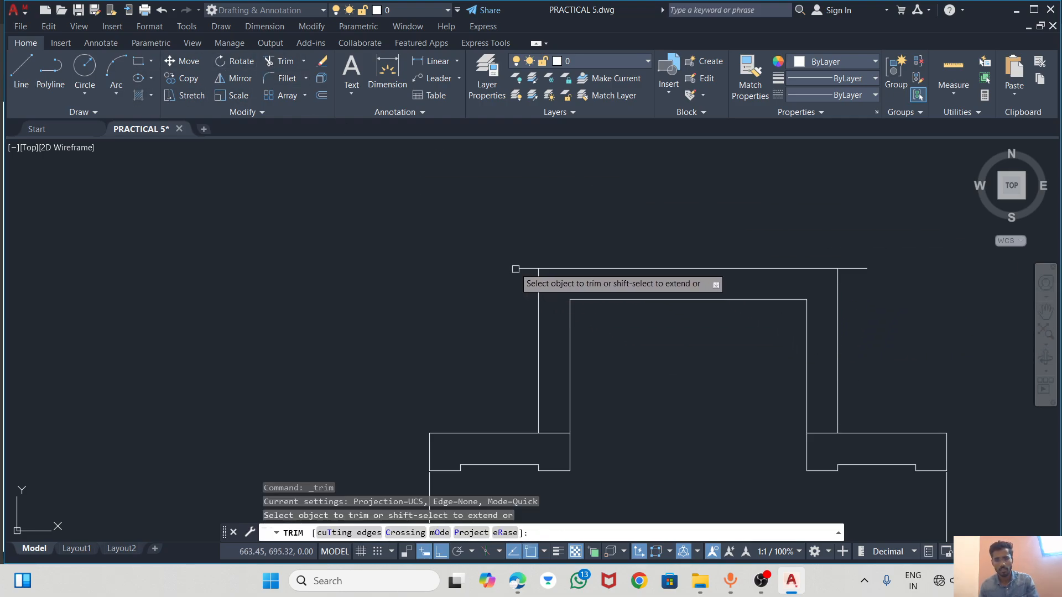
{"action": "mouse_move", "coordinate": [526, 264]}
{"action": "left_mouse_down"}
{"action": "mouse_move", "coordinate": [529, 275]}
{"action": "mouse_move", "coordinate": [527, 244]}
{"action": "mouse_move", "coordinate": [526, 282]}
{"action": "left_mouse_up"}
{"action": "left_click", "coordinate": [849, 270]}
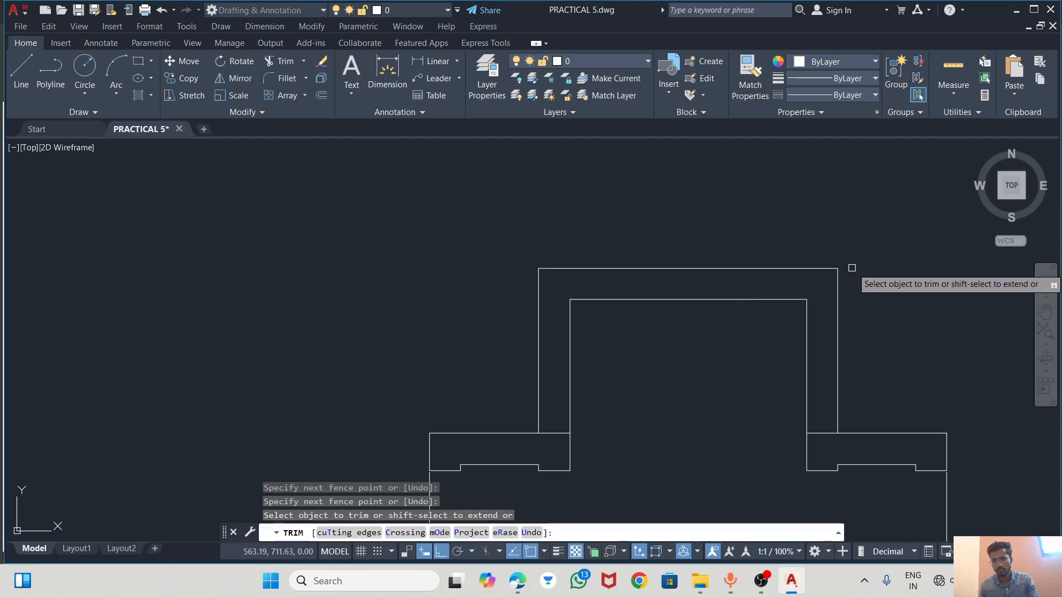
{"action": "key", "text": "Escape"}
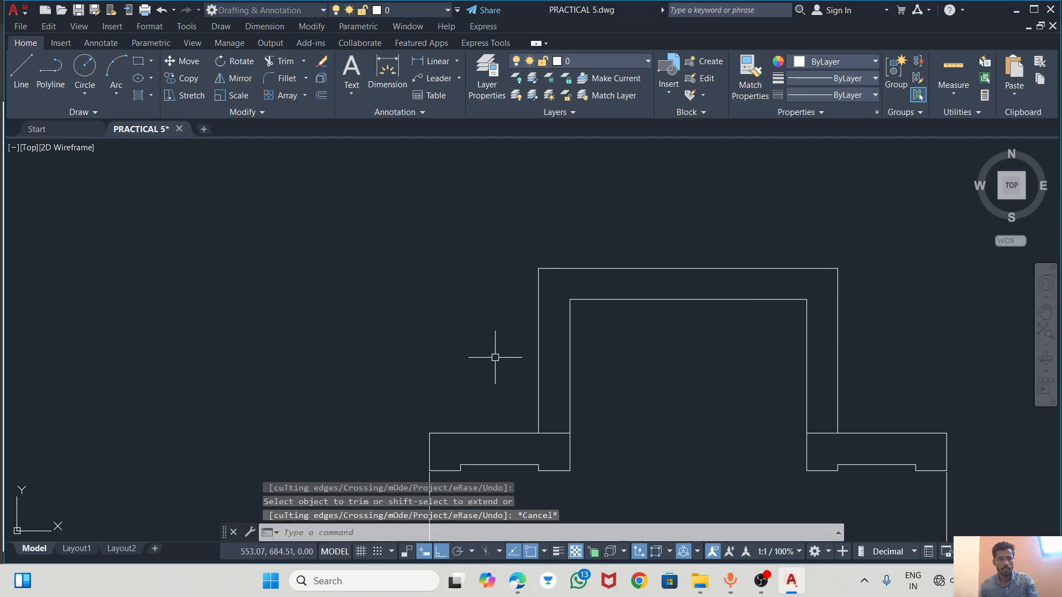
Check the inner corner radius in machinedrawing.pdf and fillet the upright's inner left corner in AutoCAD with radius 6
{"action": "key", "text": "alt+Tab"}
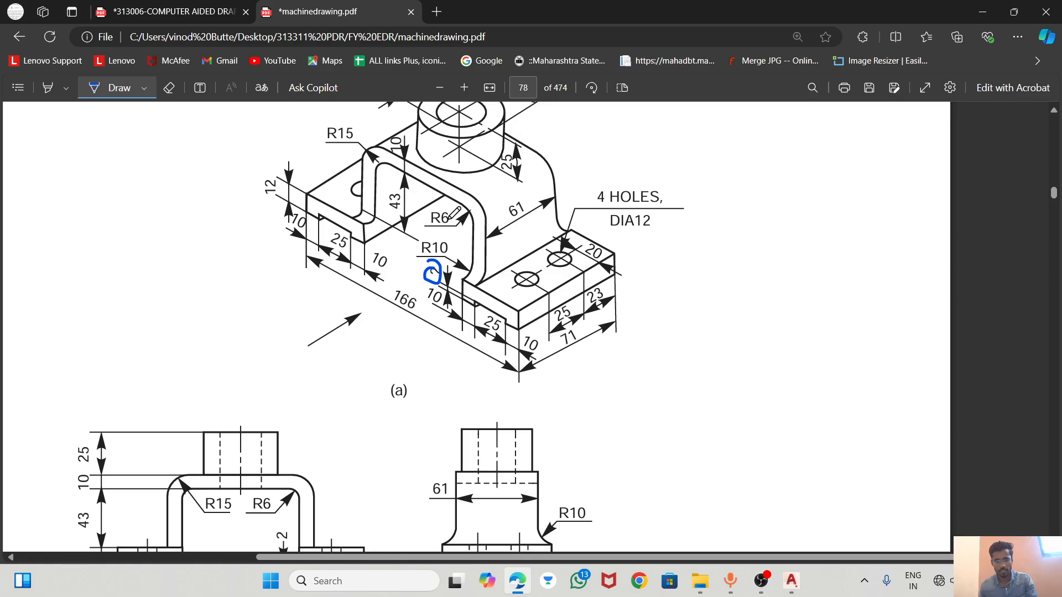
{"action": "key", "text": "alt+Tab"}
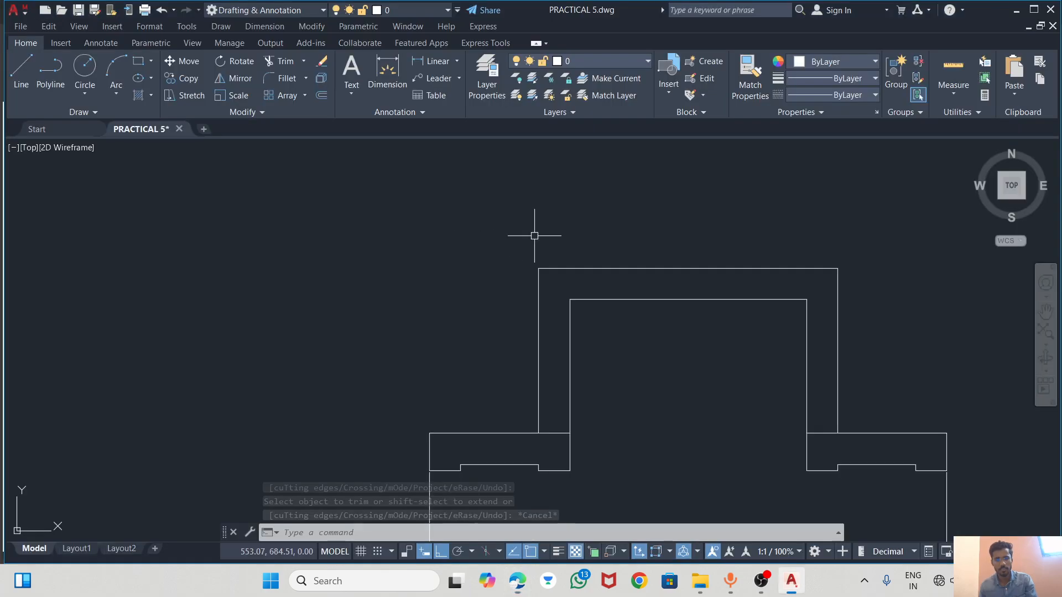
{"action": "left_click", "coordinate": [283, 78]}
{"action": "left_click", "coordinate": [614, 299]}
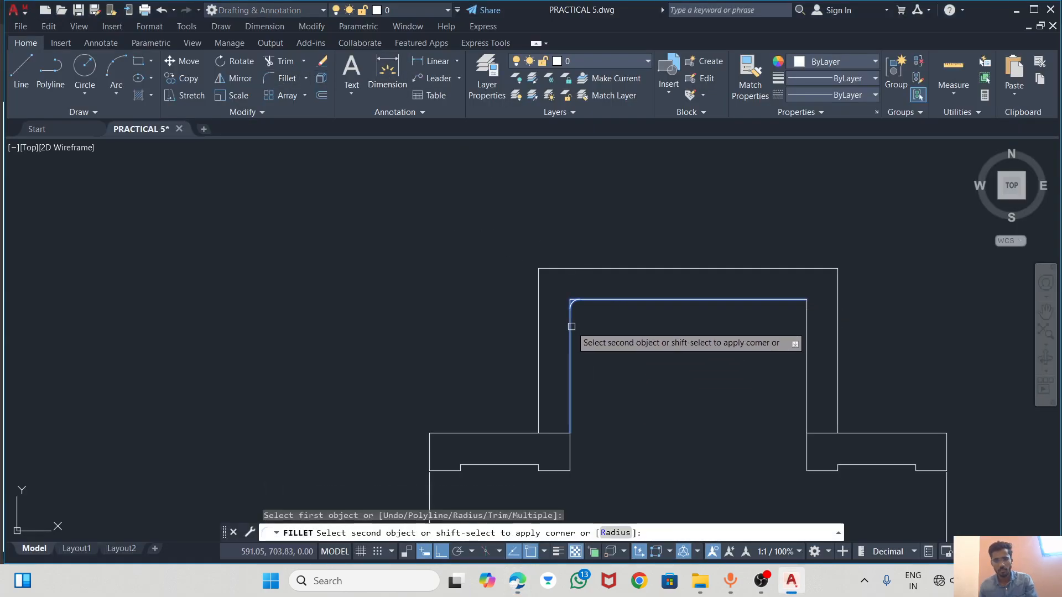
{"action": "left_click", "coordinate": [613, 533]}
{"action": "type", "text": "6"}
{"action": "key", "text": "Return"}
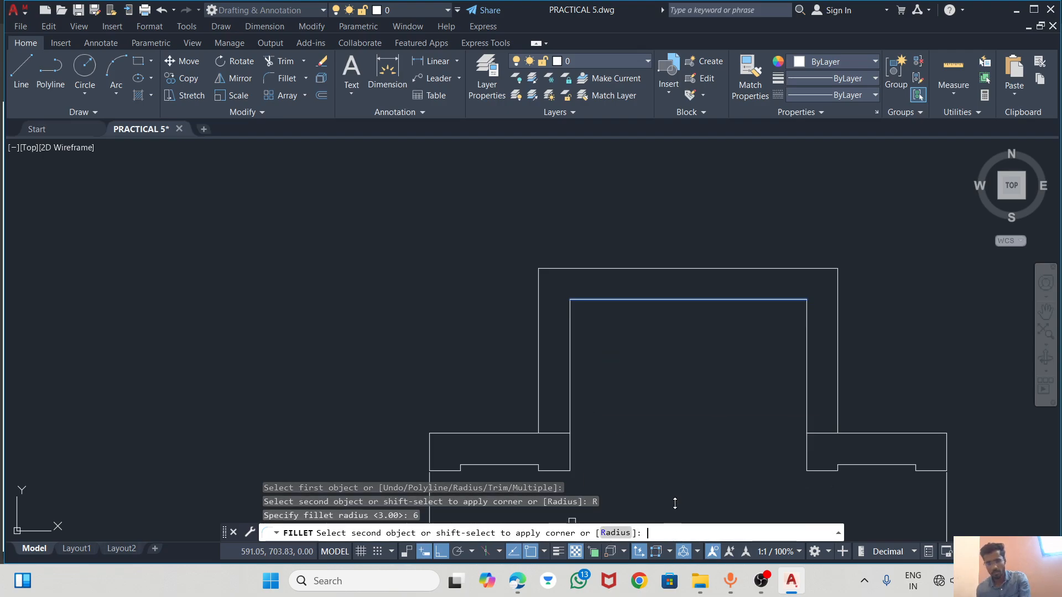
{"action": "left_click", "coordinate": [570, 332]}
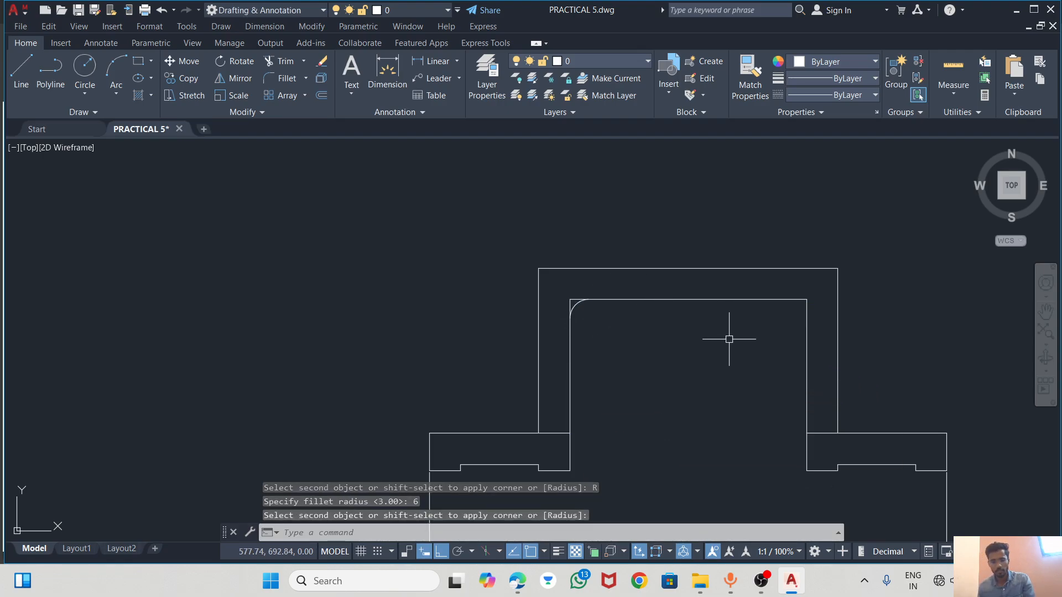
Fillet the upright's inner right corner between its top and side lines with radius 6
{"action": "key", "text": "Return"}
{"action": "left_click", "coordinate": [757, 299]}
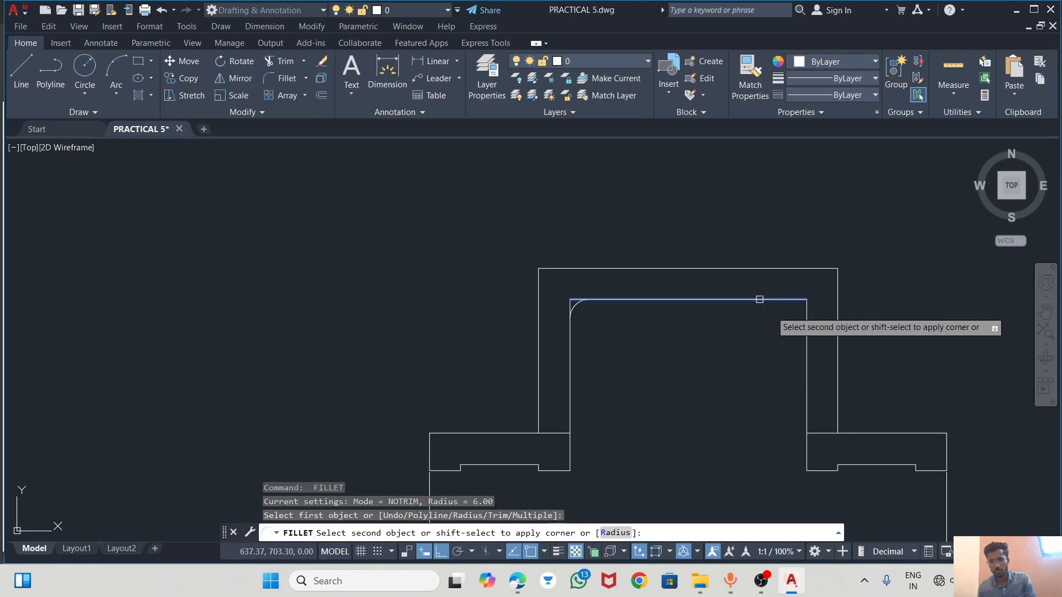
{"action": "left_click", "coordinate": [804, 338]}
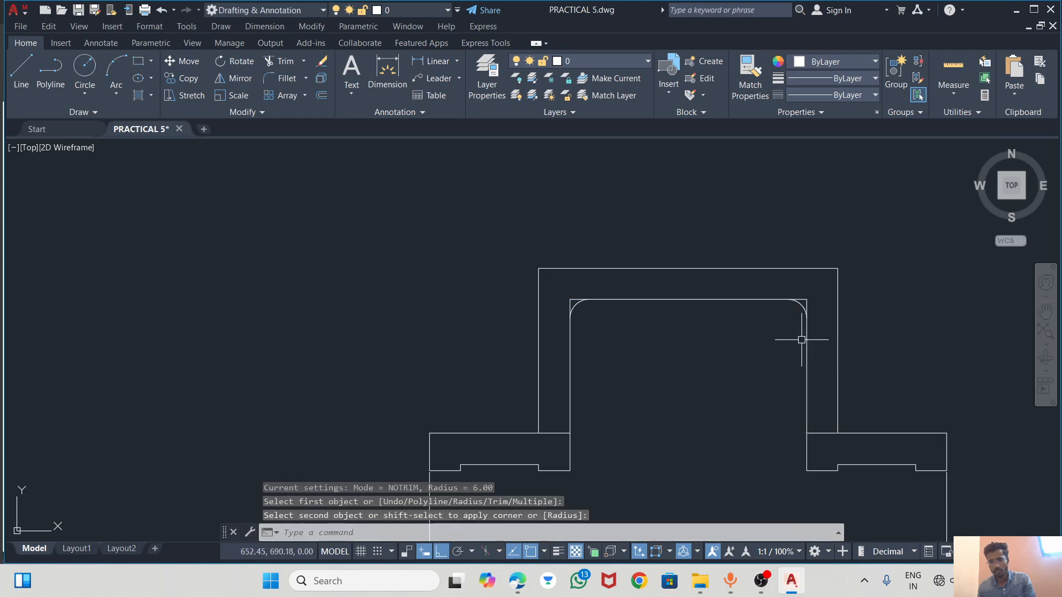
Trim the leftover sharp corner lines outside both inner fillets of the upright
{"action": "left_click", "coordinate": [272, 62]}
{"action": "scroll", "coordinate": [576, 299], "scroll_direction": "up", "scroll_amount": 2}
{"action": "left_click", "coordinate": [577, 285]}
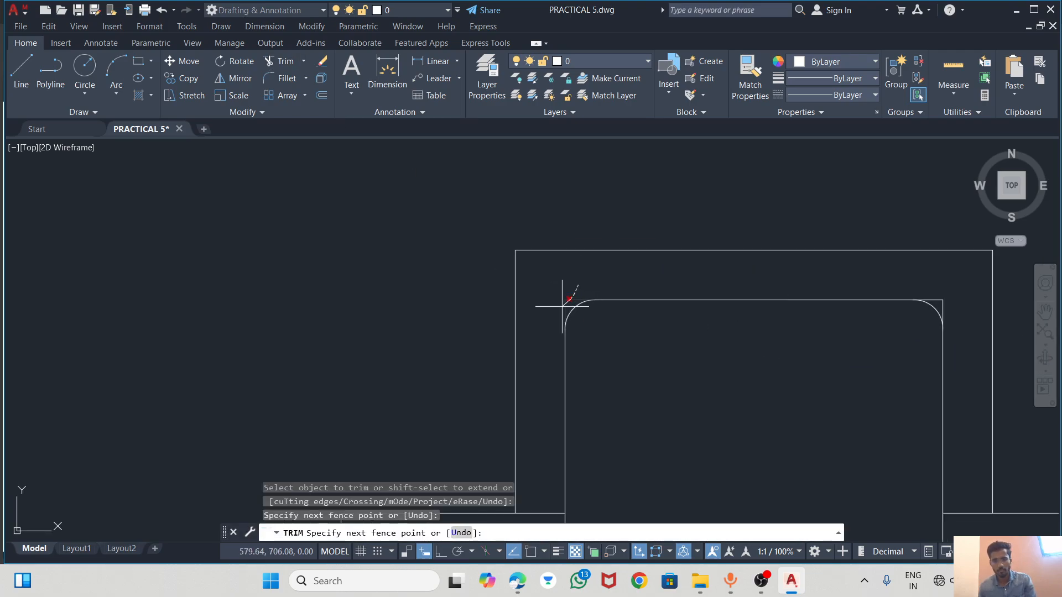
{"action": "key", "text": "Return"}
{"action": "left_click", "coordinate": [933, 290]}
{"action": "key", "text": "Return"}
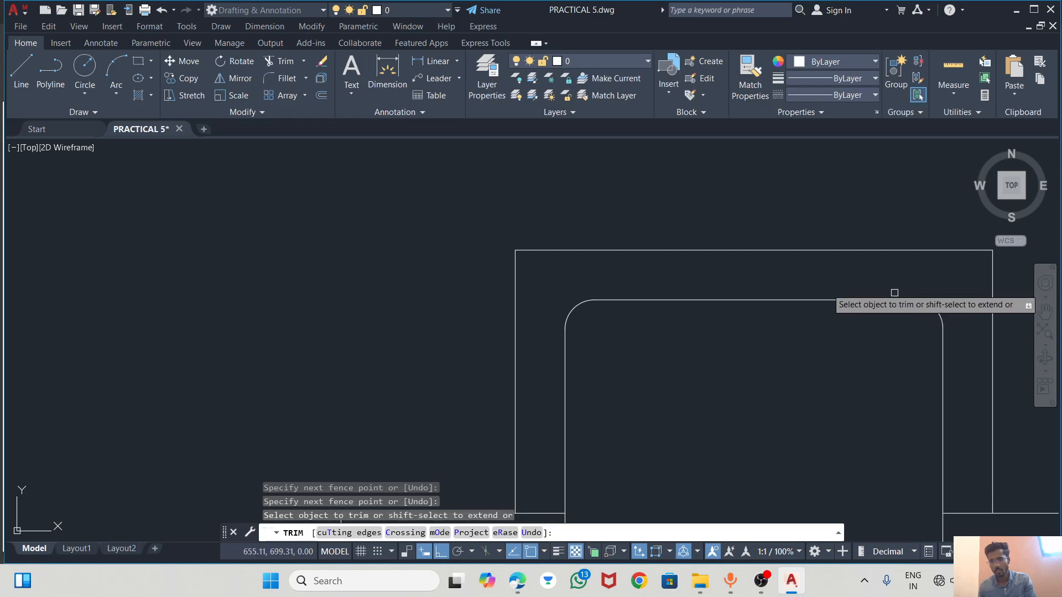
Fillet the upright's outer left and outer right corners with radius 15
{"action": "left_click", "coordinate": [286, 80]}
{"action": "left_click", "coordinate": [518, 532]}
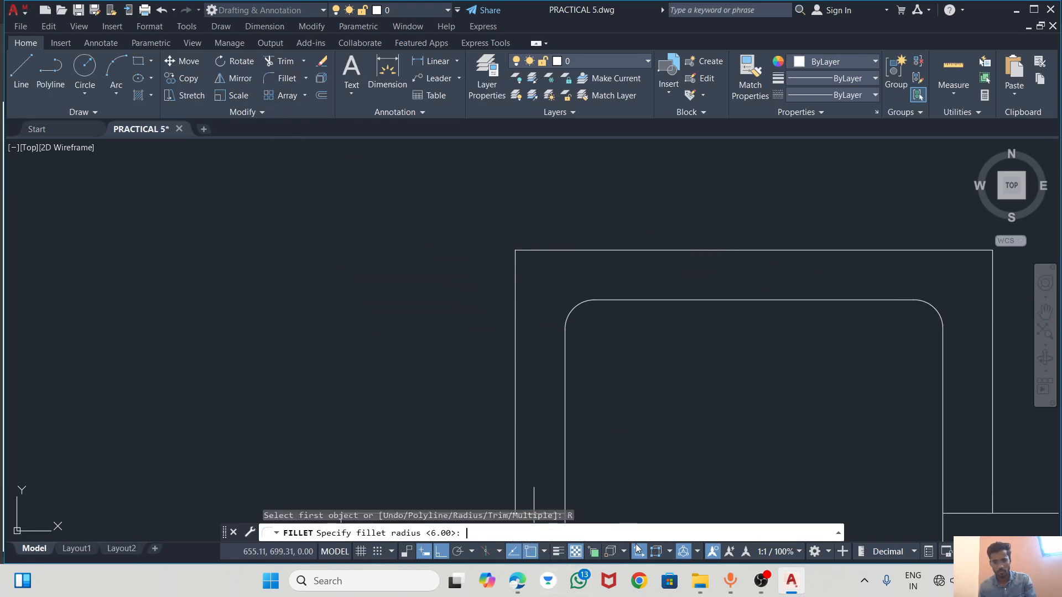
{"action": "key", "text": "Return"}
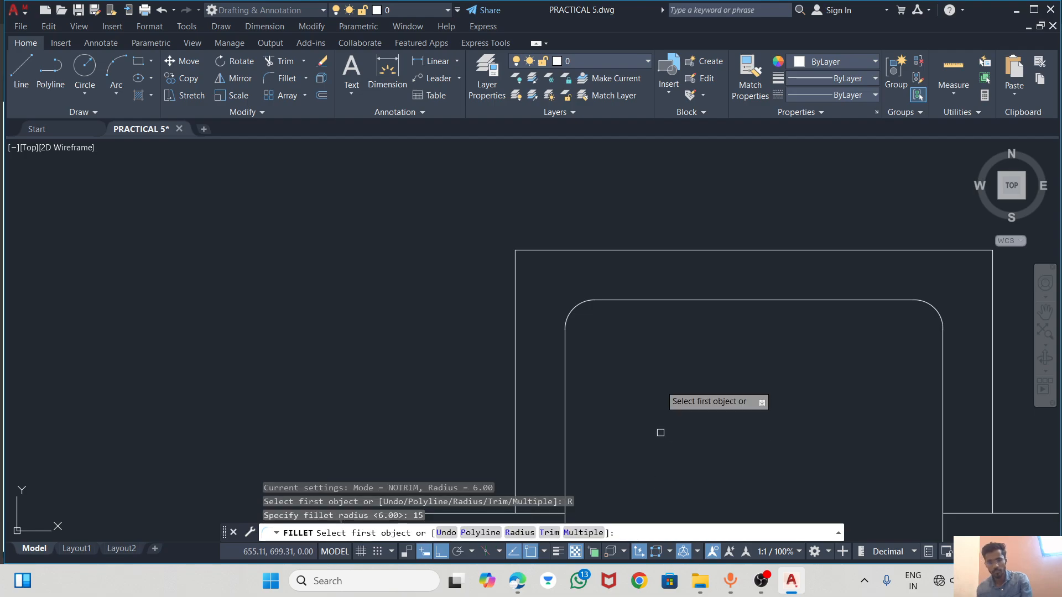
{"action": "left_click", "coordinate": [578, 251]}
{"action": "left_click", "coordinate": [513, 293]}
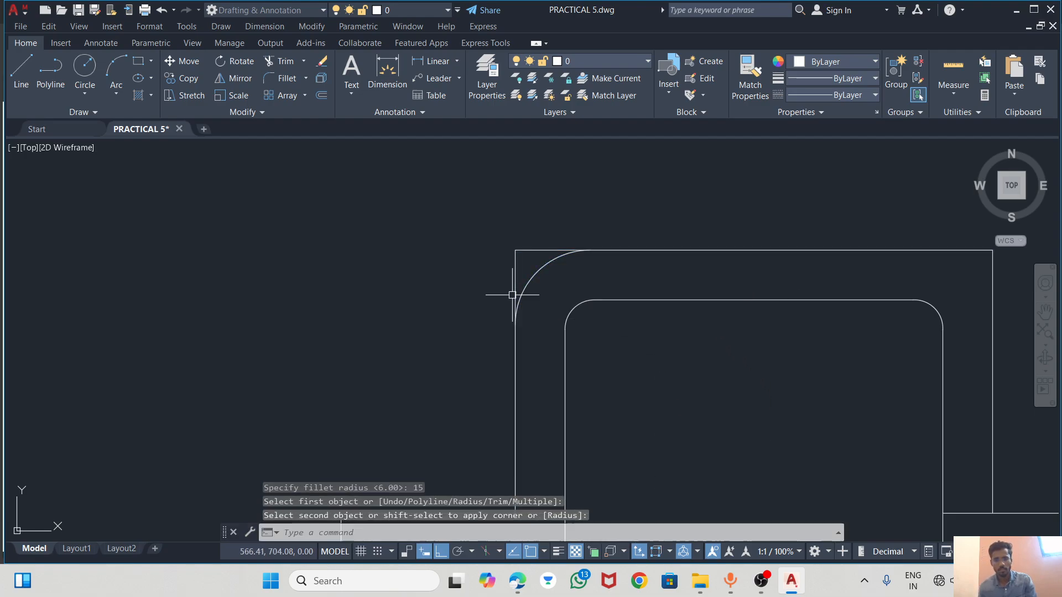
{"action": "scroll", "coordinate": [479, 237], "scroll_direction": "down", "scroll_amount": 2}
{"action": "key", "text": "Return"}
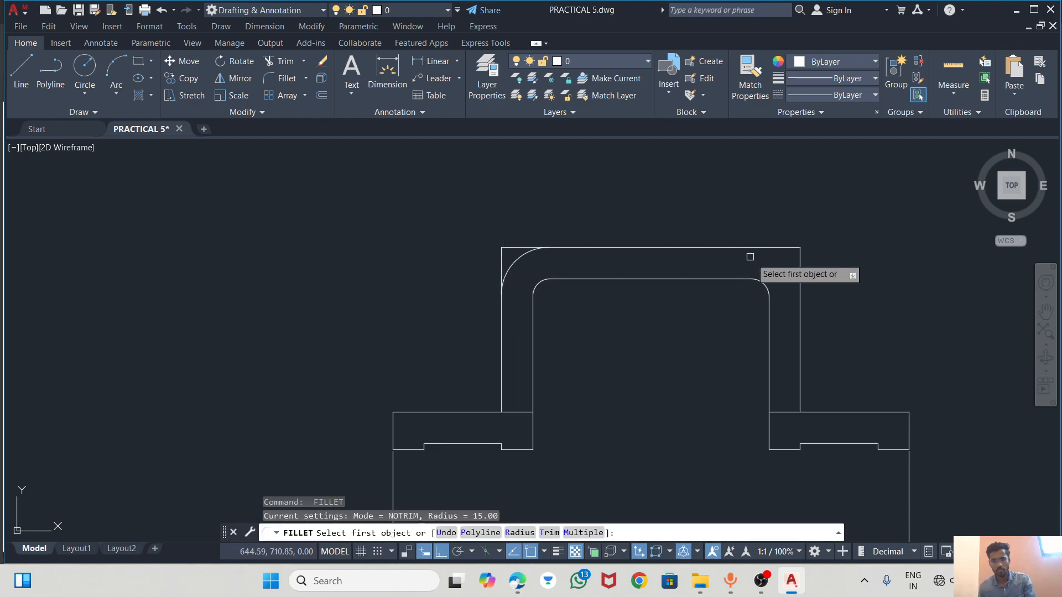
{"action": "left_click", "coordinate": [777, 248]}
{"action": "left_click", "coordinate": [800, 290]}
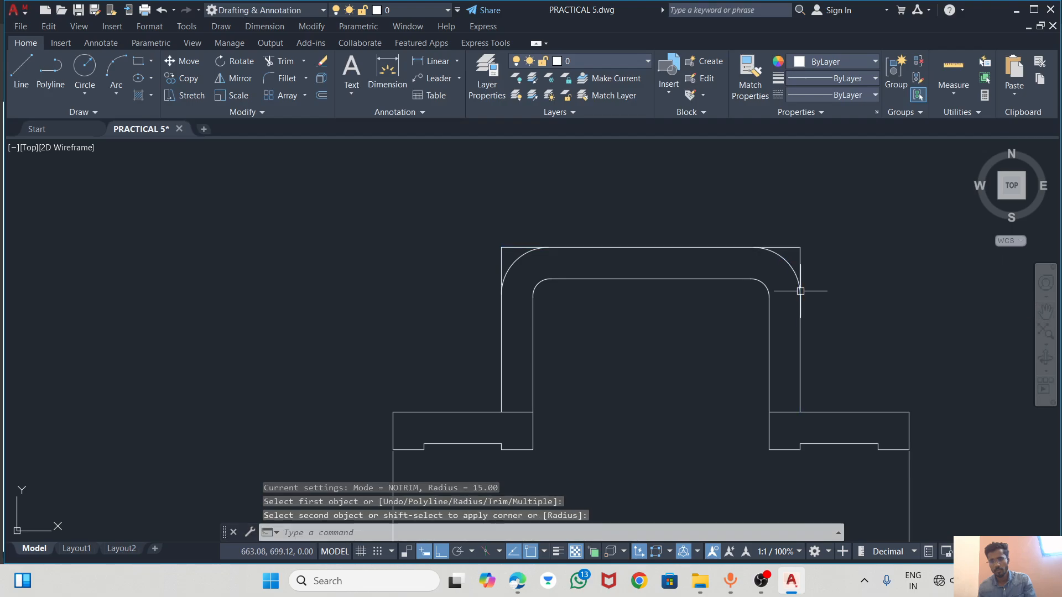
Trim the leftover sharp corner lines outside both outer fillets of the upright
{"action": "left_click", "coordinate": [285, 62]}
{"action": "left_click_drag", "start_coordinate": [505, 229], "coordinate": [502, 256]}
{"action": "left_click_drag", "start_coordinate": [785, 231], "coordinate": [816, 275]}
{"action": "scroll", "coordinate": [504, 227], "scroll_direction": "down", "scroll_amount": 2}
{"action": "scroll", "coordinate": [666, 246], "scroll_direction": "up", "scroll_amount": 3}
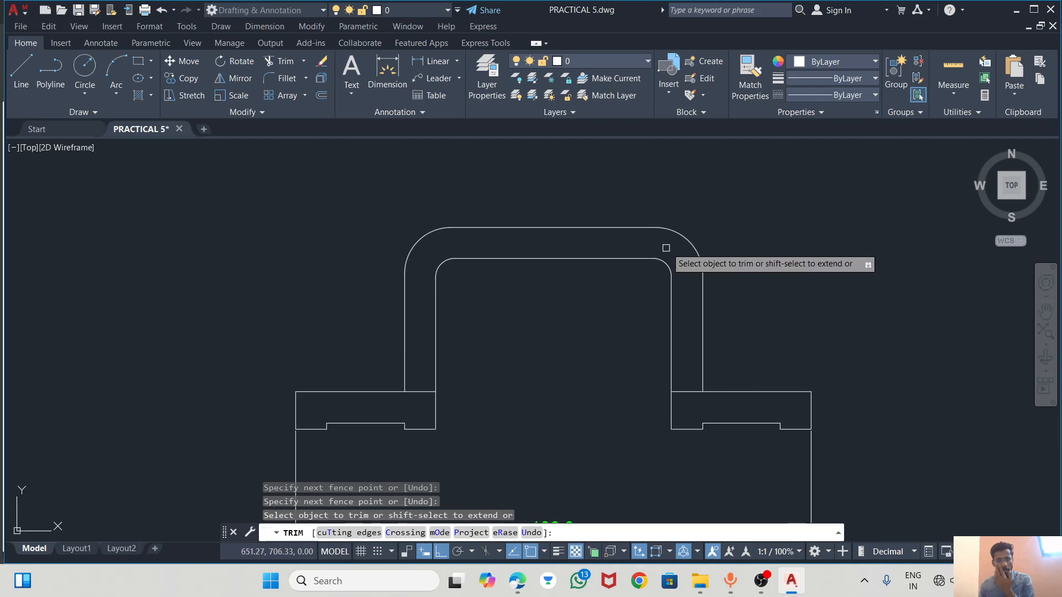
Switch to machinedrawing.pdf and examine the isometric, front and side views for the hole positions in the feet
{"action": "key", "text": "alt+Tab"}
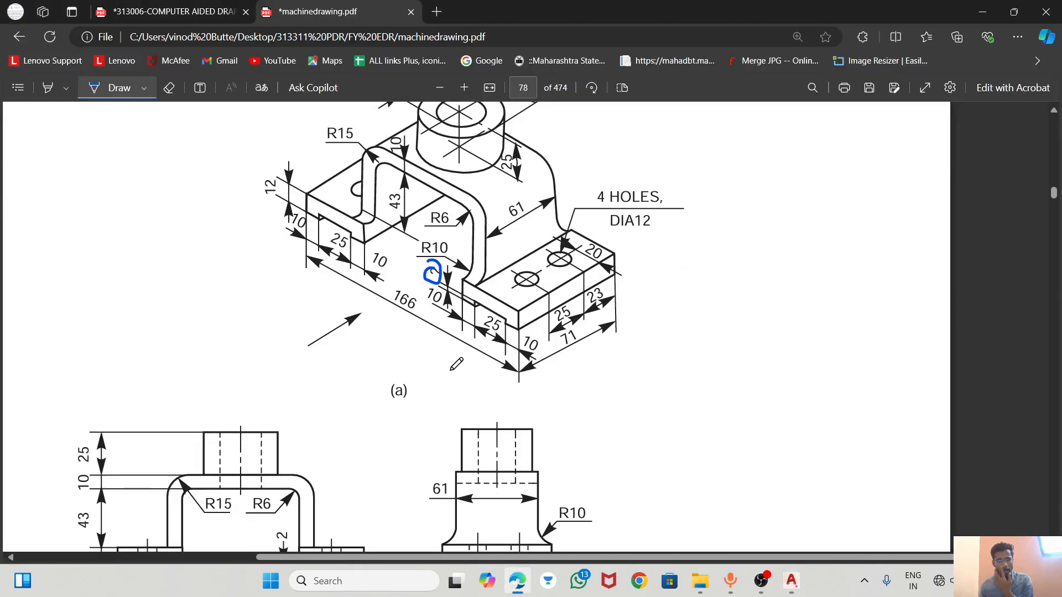
{"action": "scroll", "coordinate": [499, 352], "scroll_direction": "up", "scroll_amount": 2}
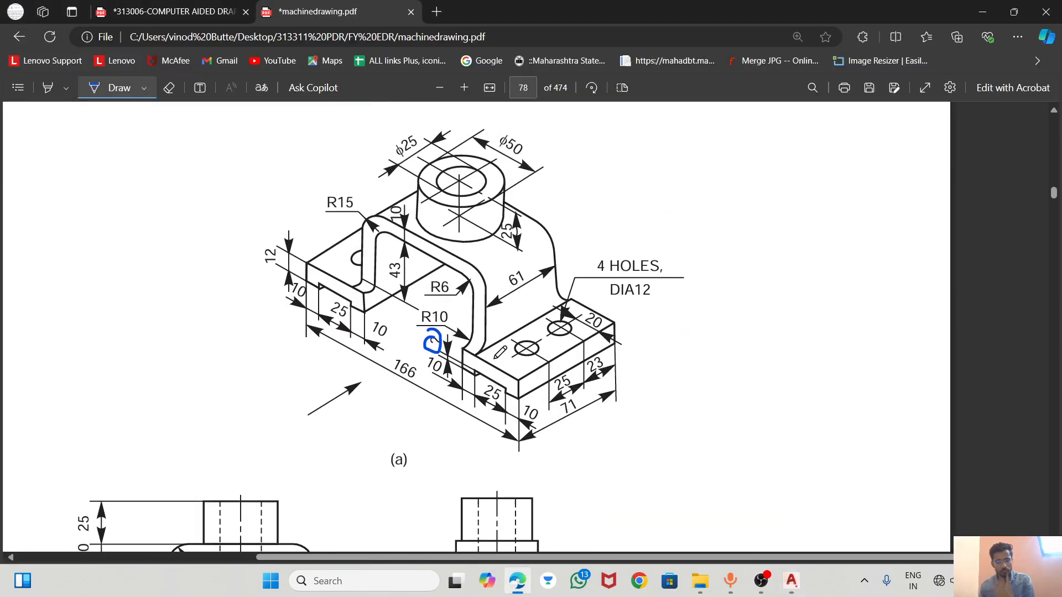
{"action": "scroll", "coordinate": [528, 346], "scroll_direction": "down", "scroll_amount": 2}
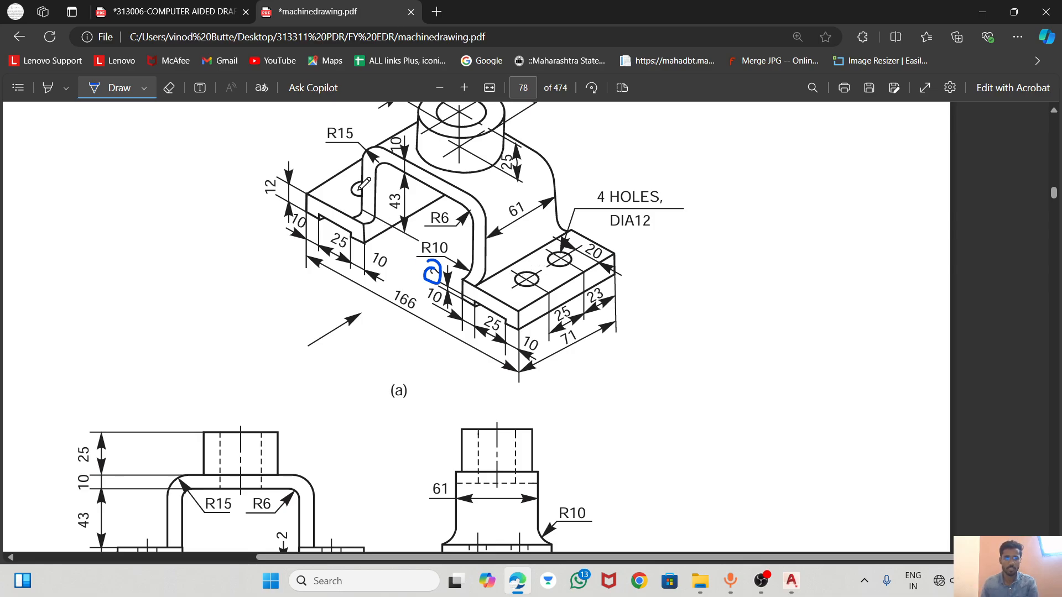
{"action": "scroll", "coordinate": [547, 265], "scroll_direction": "down", "scroll_amount": 1}
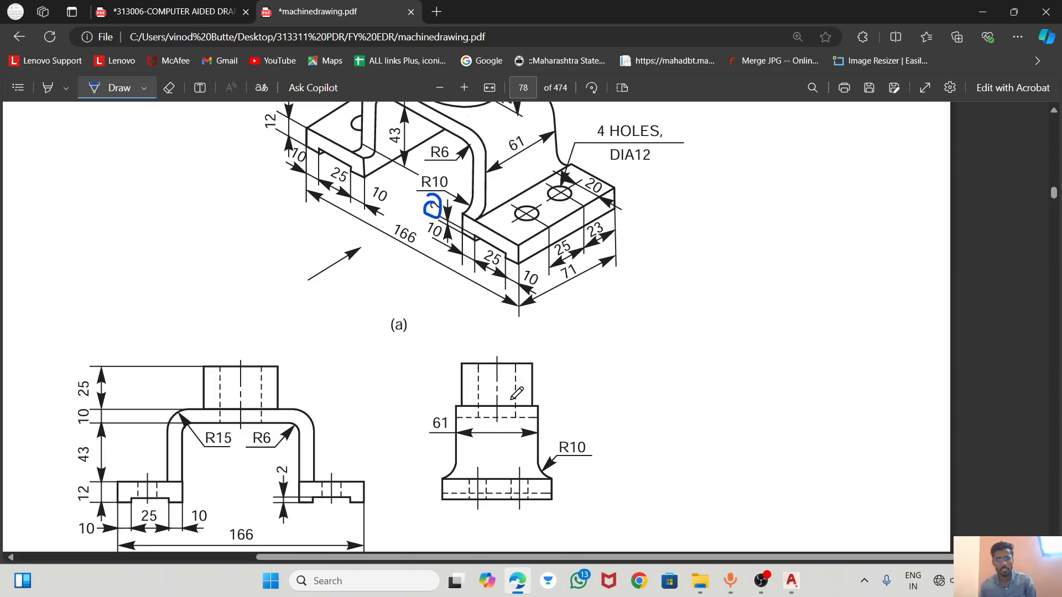
{"action": "scroll", "coordinate": [463, 400], "scroll_direction": "up", "scroll_amount": 1}
{"action": "mouse_move", "coordinate": [792, 579]}
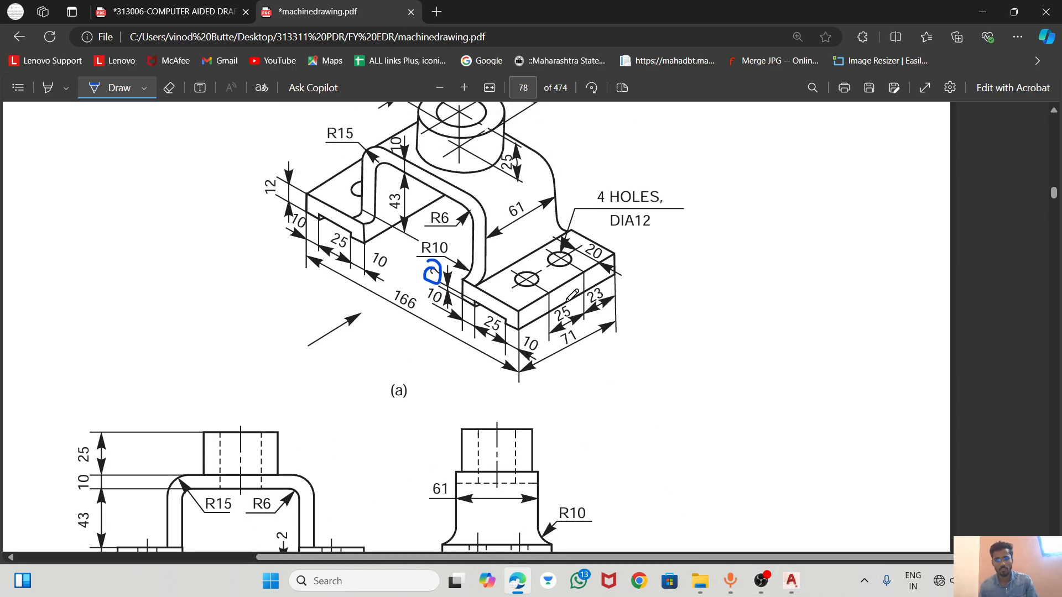
{"action": "scroll", "coordinate": [512, 542], "scroll_direction": "down", "scroll_amount": 1}
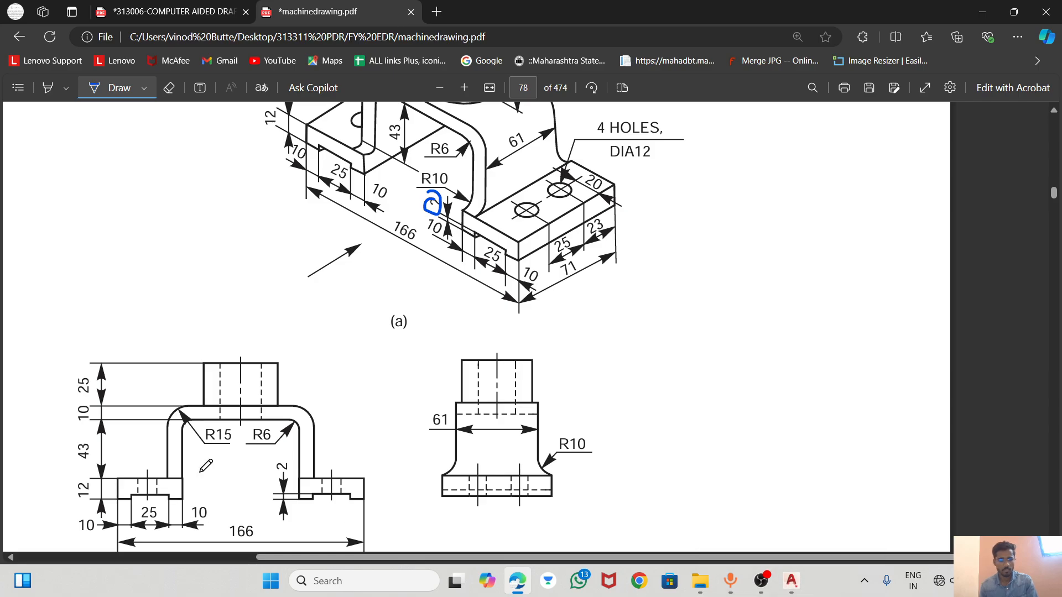
{"action": "scroll", "coordinate": [463, 343], "scroll_direction": "up", "scroll_amount": 1}
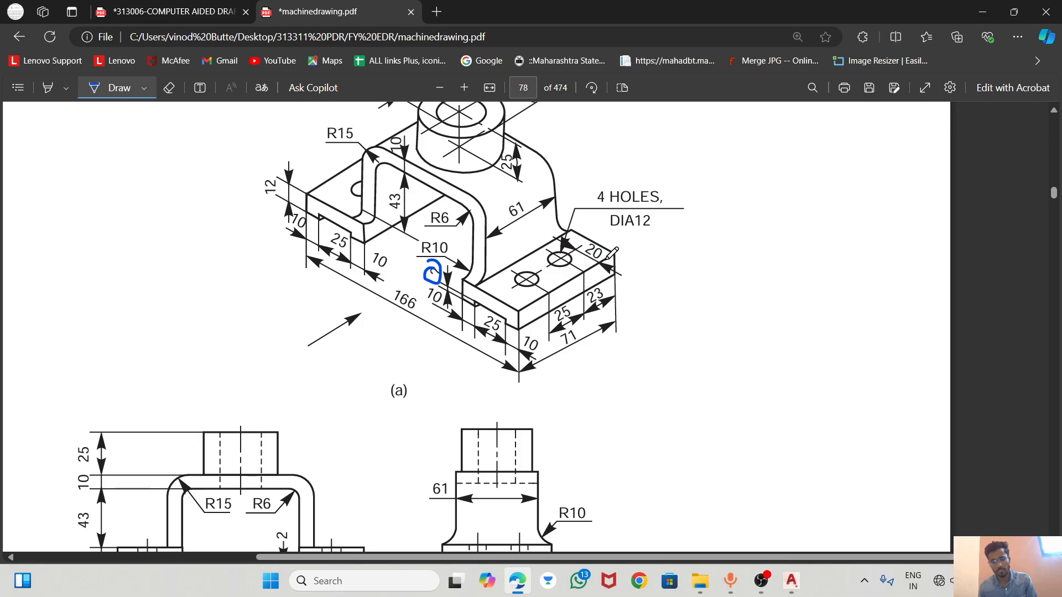
Switch back to AutoCAD and offset the outer end line of each foot 20 inward as a hole centreline
{"action": "left_click", "coordinate": [791, 581]}
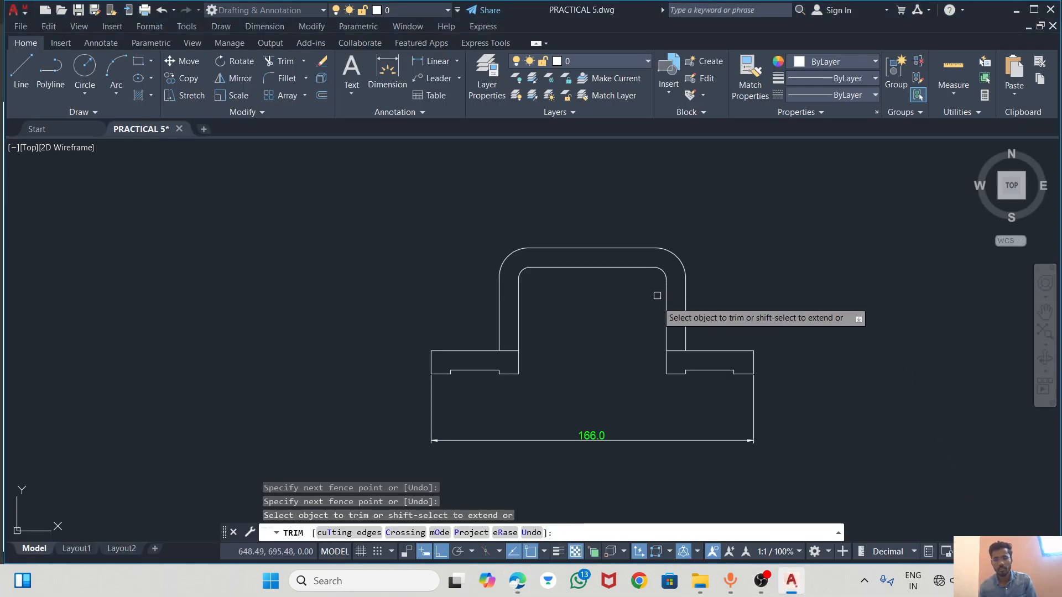
{"action": "key", "text": "Escape"}
{"action": "left_click", "coordinate": [755, 366]}
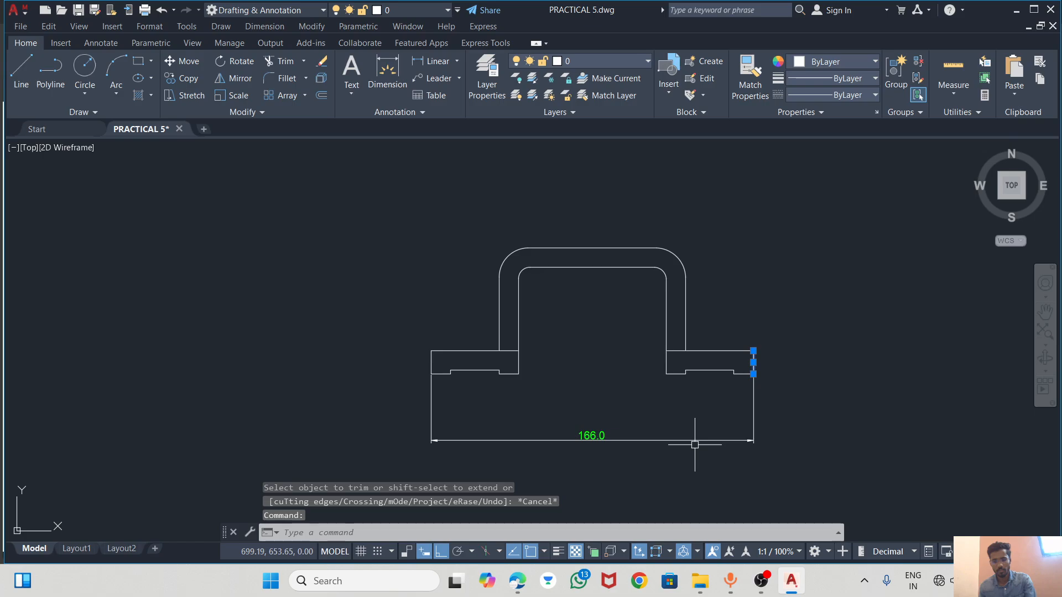
{"action": "type", "text": "OFF"}
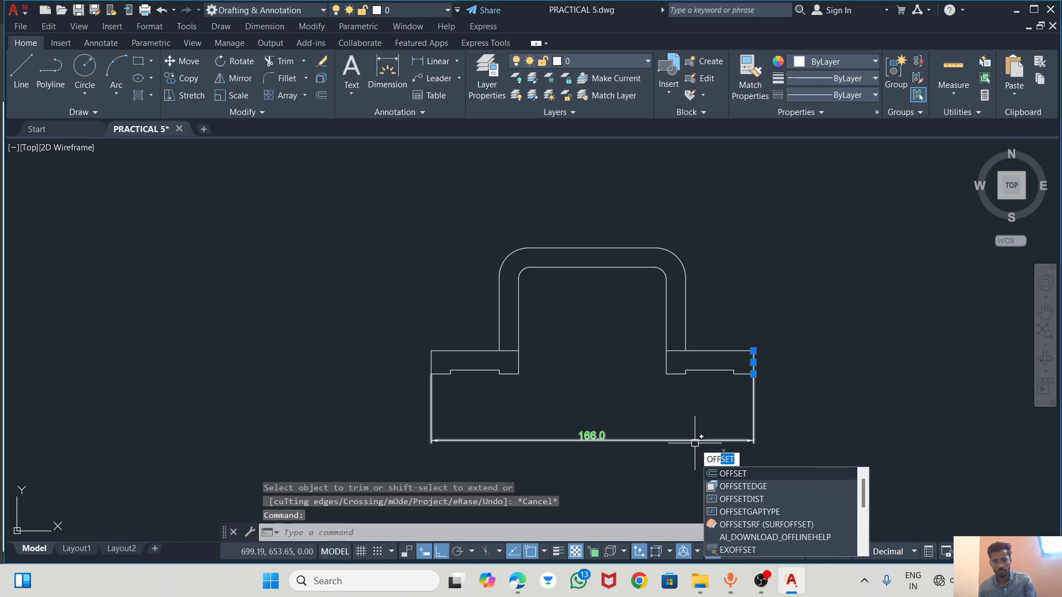
{"action": "left_click", "coordinate": [724, 474]}
{"action": "left_click", "coordinate": [752, 376]}
{"action": "type", "text": "20"}
{"action": "key", "text": "Return"}
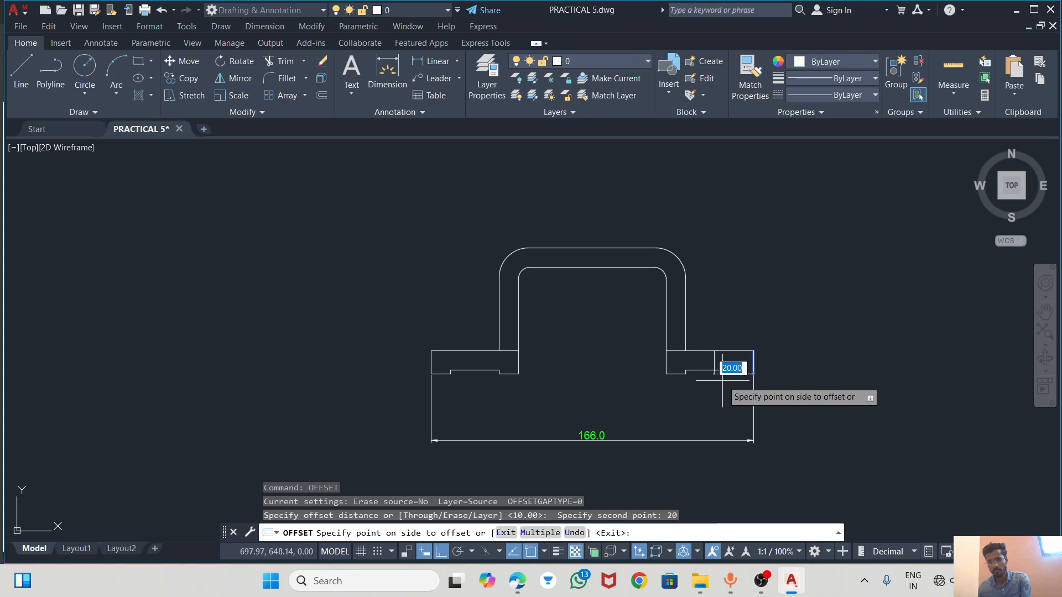
{"action": "left_click", "coordinate": [717, 381]}
{"action": "left_click", "coordinate": [431, 362]}
{"action": "left_click", "coordinate": [451, 367]}
{"action": "key", "text": "Escape"}
{"action": "scroll", "coordinate": [474, 381], "scroll_direction": "up", "scroll_amount": 3}
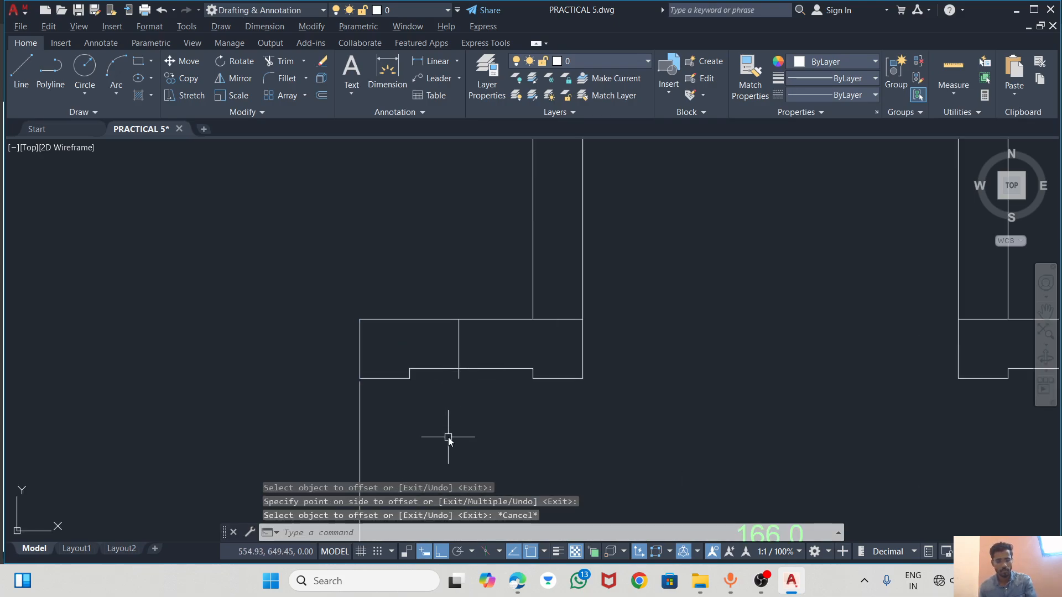
Check the hole diameter in machinedrawing.pdf and offset the left foot's hole centreline 6 to both sides in AutoCAD
{"action": "key", "text": "alt+Tab"}
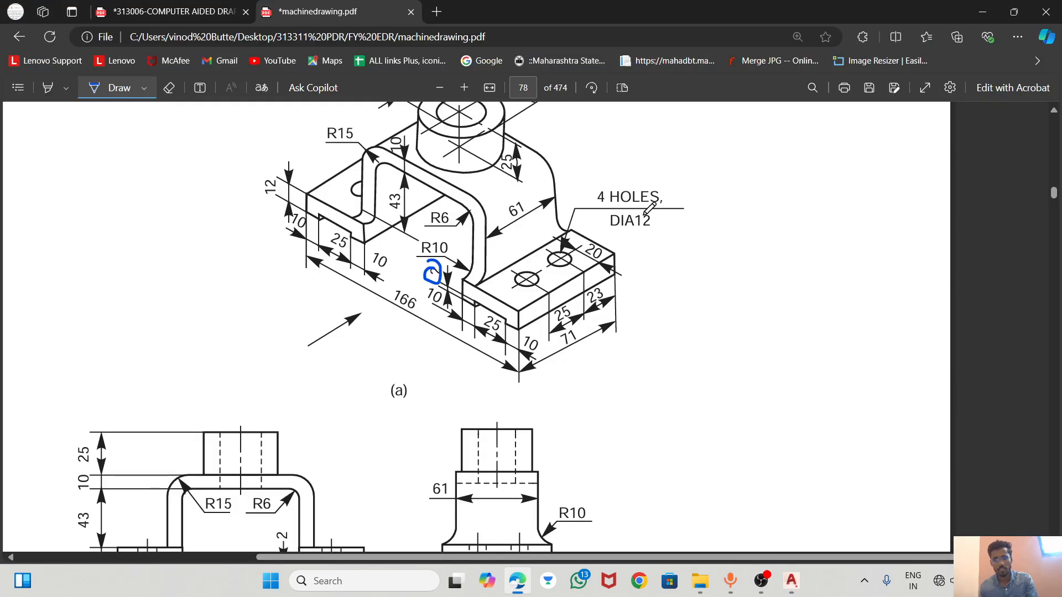
{"action": "key", "text": "alt+Tab"}
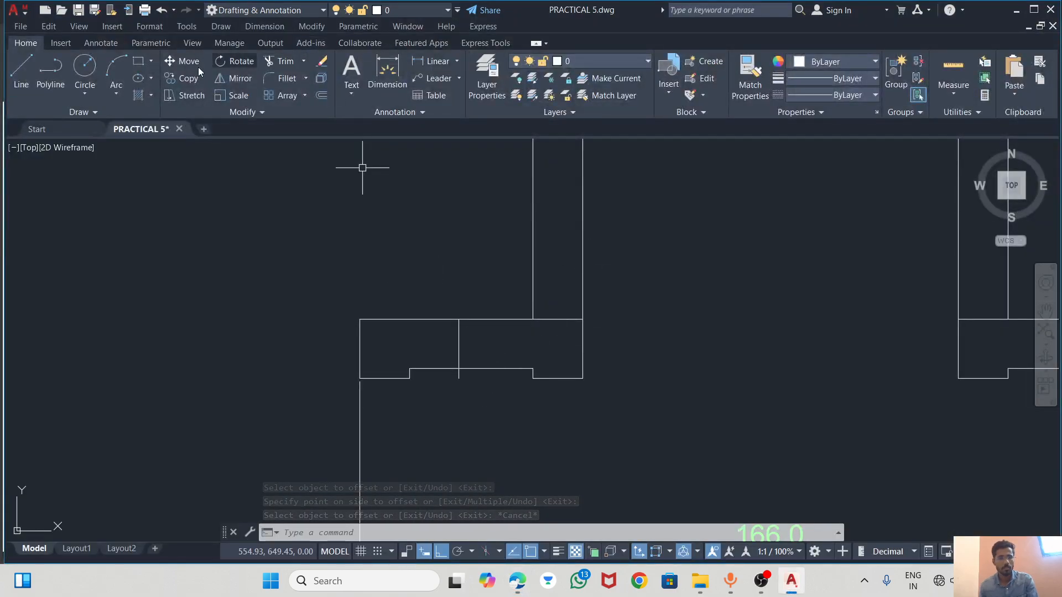
{"action": "left_click", "coordinate": [455, 347]}
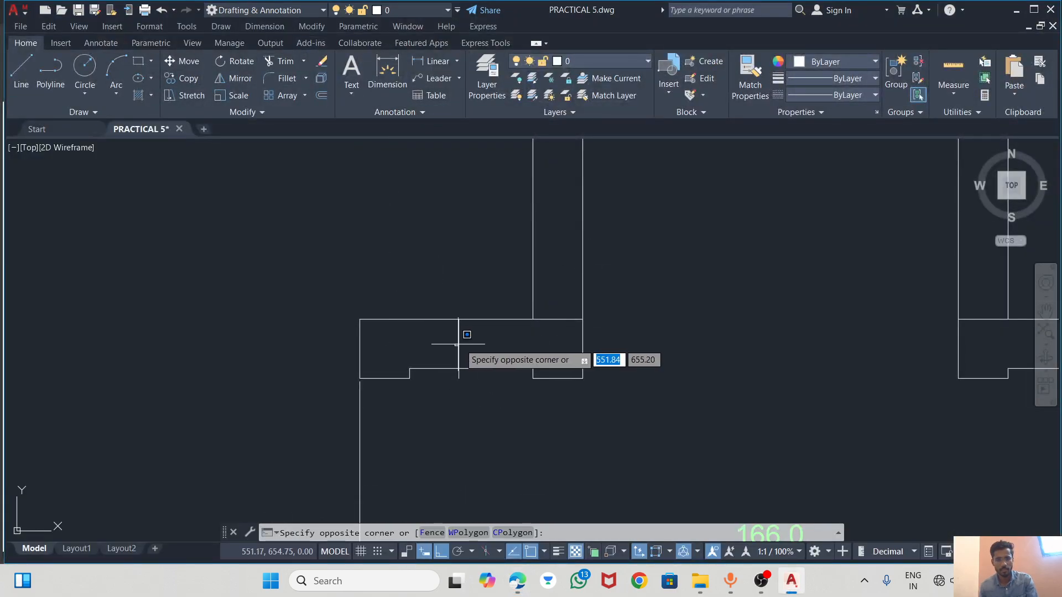
{"action": "left_click", "coordinate": [459, 338]}
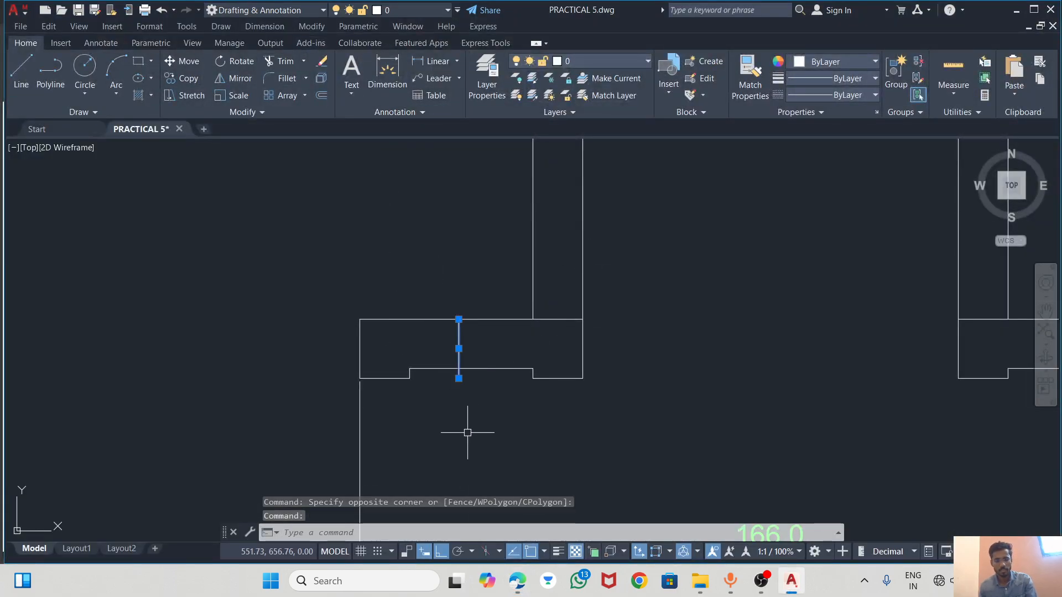
{"action": "type", "text": "Off"}
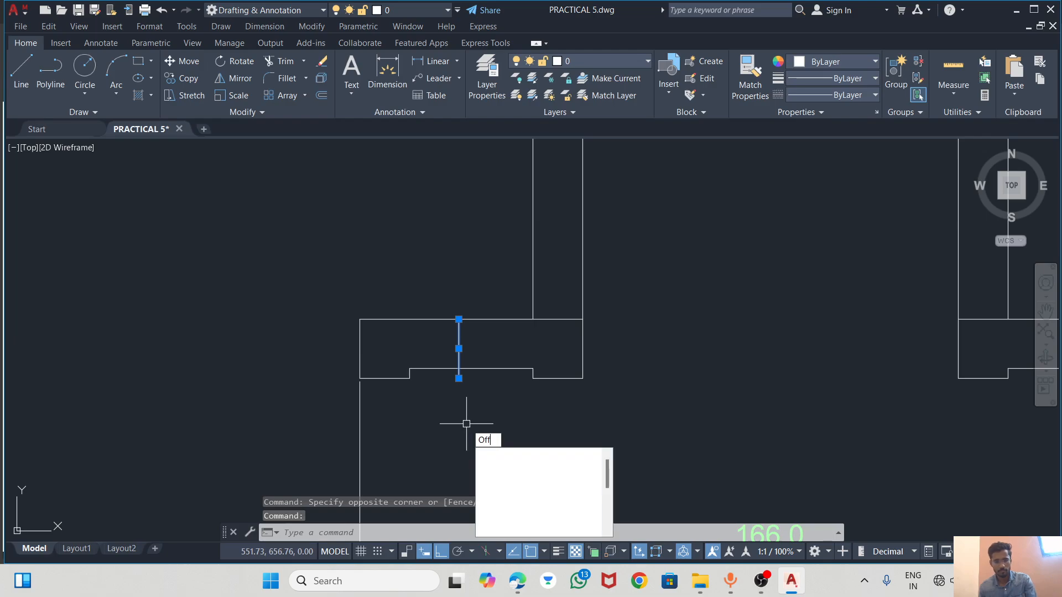
{"action": "left_click", "coordinate": [509, 455]}
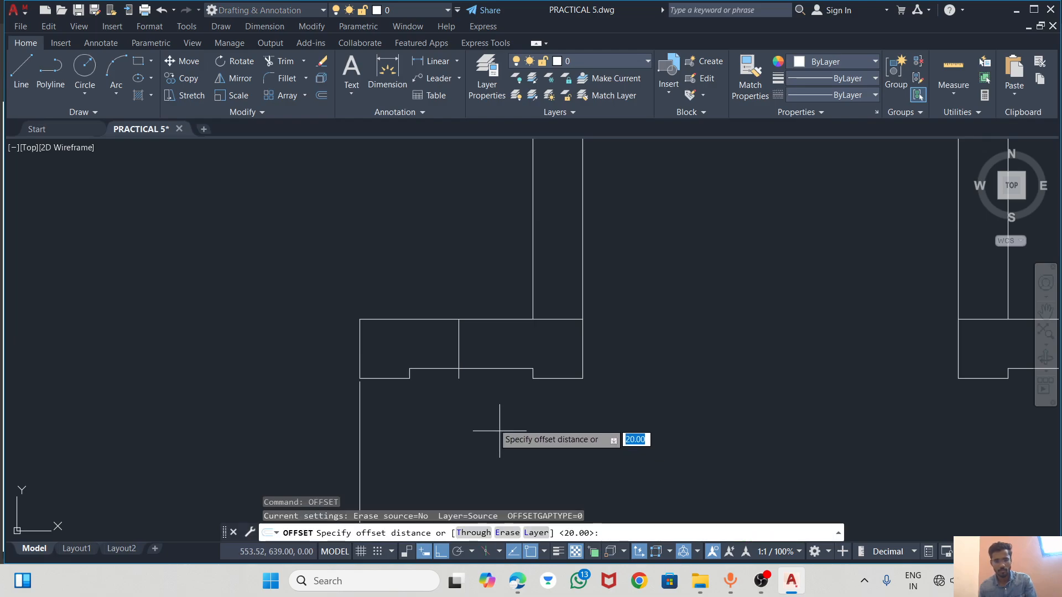
{"action": "left_click", "coordinate": [458, 379]}
{"action": "type", "text": "6"}
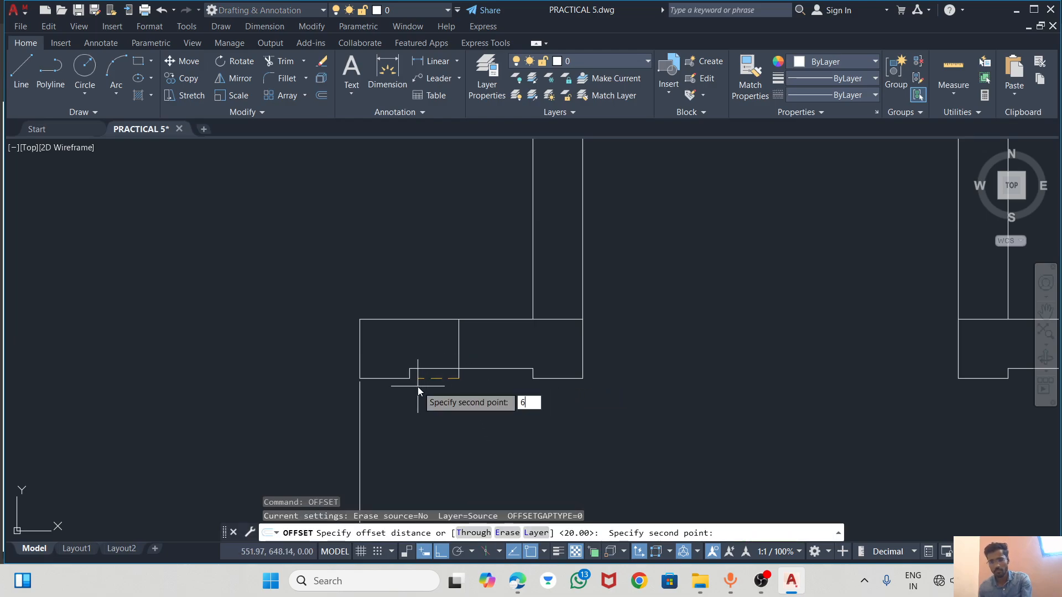
{"action": "key", "text": "Return"}
{"action": "left_click", "coordinate": [458, 379]}
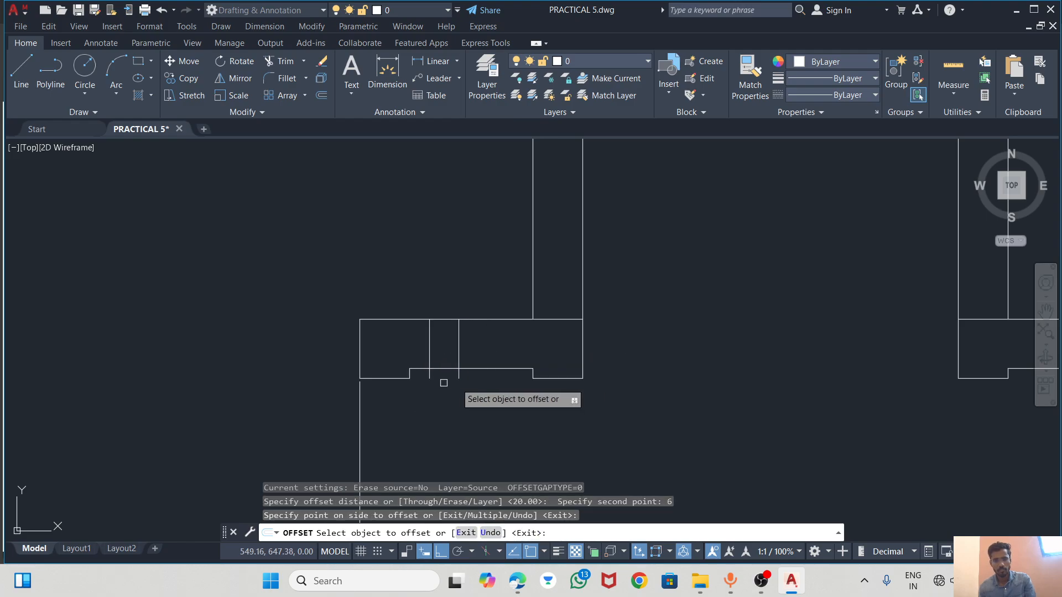
{"action": "left_click", "coordinate": [459, 374]}
{"action": "left_click", "coordinate": [514, 376]}
Offset the right foot's hole centreline 6 to both sides
{"action": "scroll", "coordinate": [558, 382], "scroll_direction": "down", "scroll_amount": 3}
{"action": "scroll", "coordinate": [711, 365], "scroll_direction": "up", "scroll_amount": 3}
{"action": "left_click", "coordinate": [699, 381]}
{"action": "left_click", "coordinate": [664, 387]}
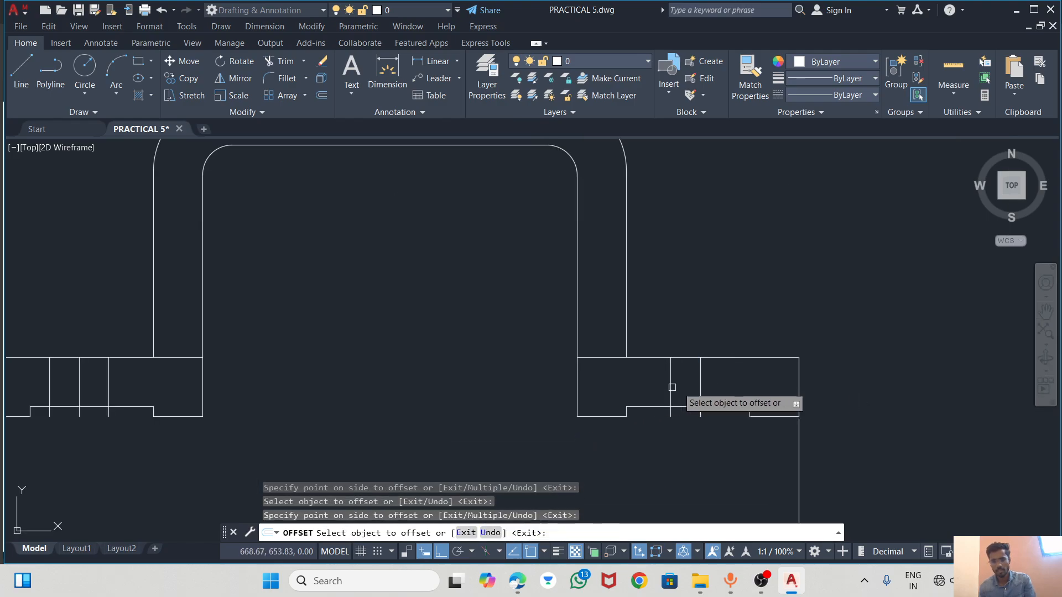
{"action": "left_click", "coordinate": [700, 368]}
{"action": "left_click", "coordinate": [738, 374]}
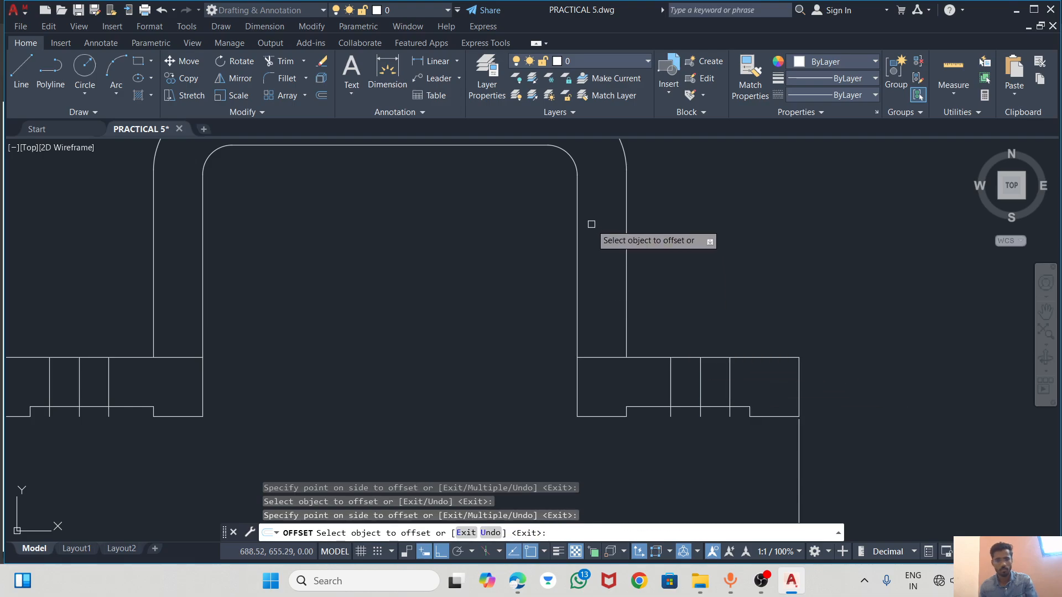
{"action": "key", "text": "Escape"}
Trim the parts of the left foot's two hole edge lines that extend below the recess line
{"action": "scroll", "coordinate": [580, 217], "scroll_direction": "down", "scroll_amount": 3}
{"action": "left_click", "coordinate": [285, 62]}
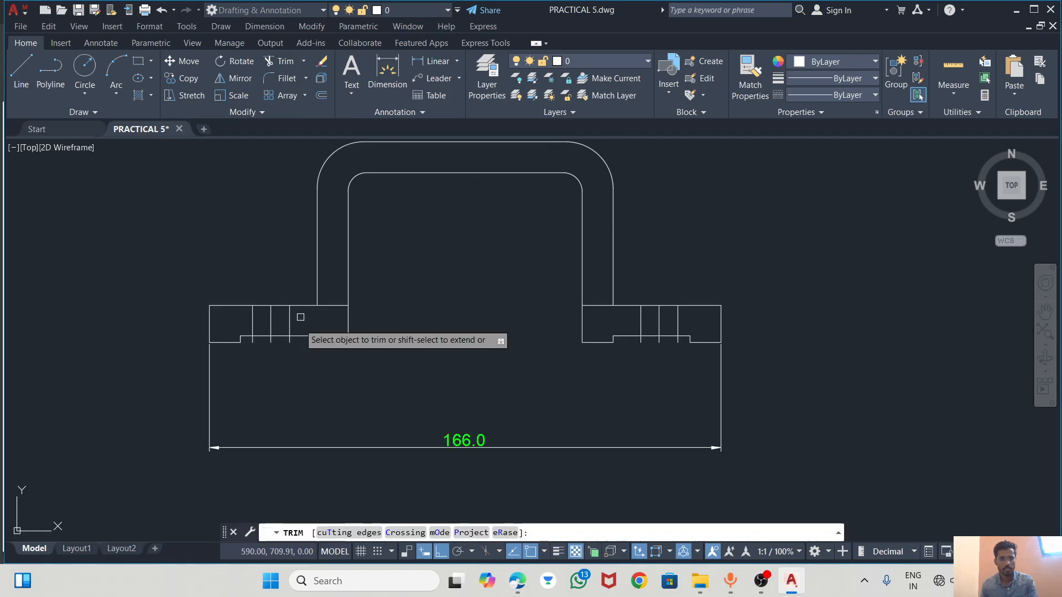
{"action": "scroll", "coordinate": [270, 339], "scroll_direction": "up", "scroll_amount": 5}
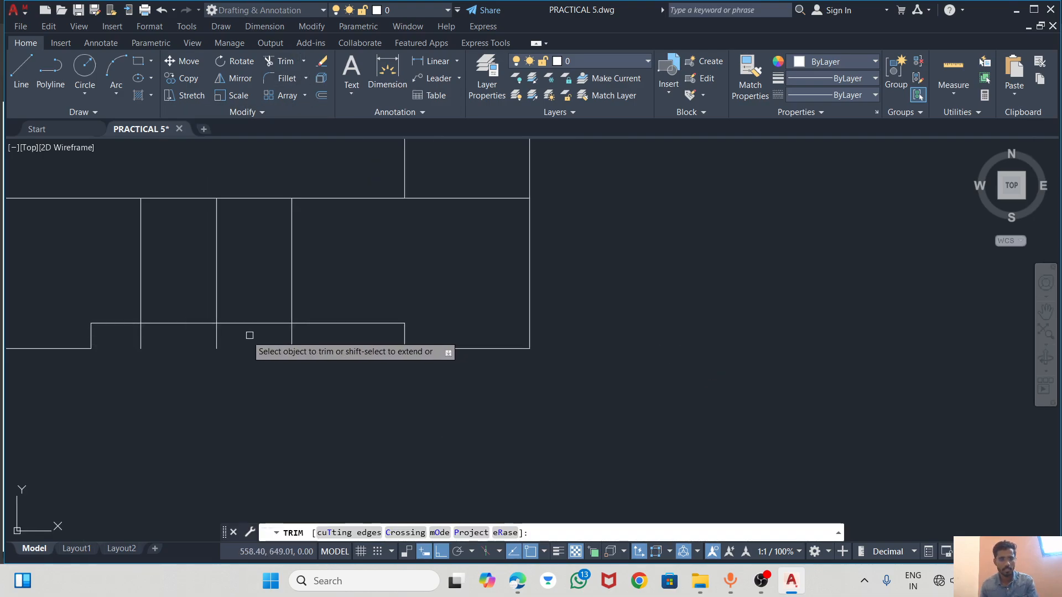
{"action": "left_click", "coordinate": [291, 338]}
{"action": "scroll", "coordinate": [281, 346], "scroll_direction": "down", "scroll_amount": 4}
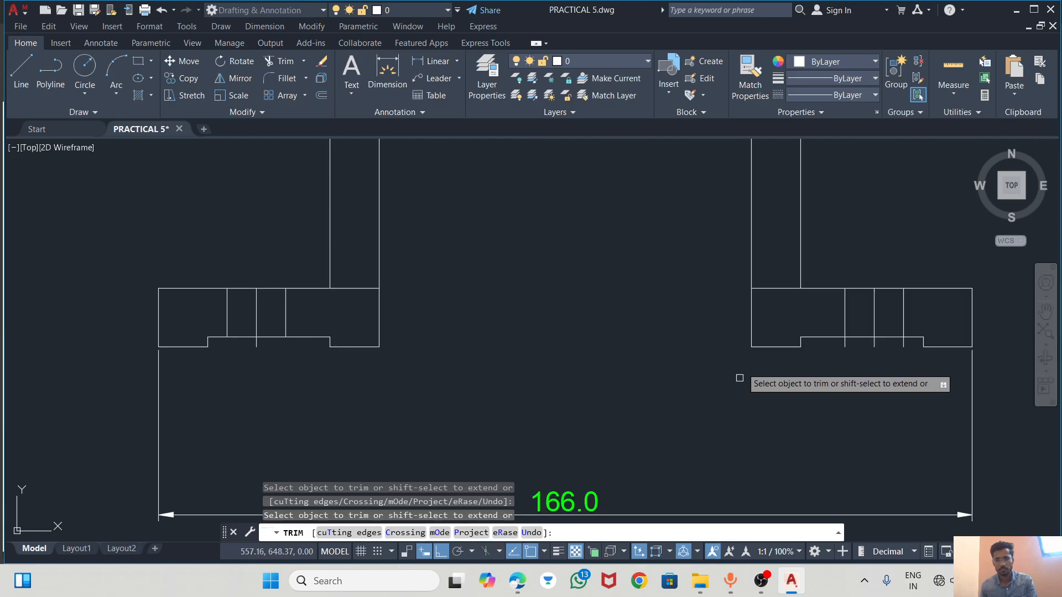
Trim the parts of the right foot's two hole edge lines that extend below the recess line
{"action": "scroll", "coordinate": [874, 341], "scroll_direction": "up", "scroll_amount": 4}
{"action": "left_click", "coordinate": [798, 356]}
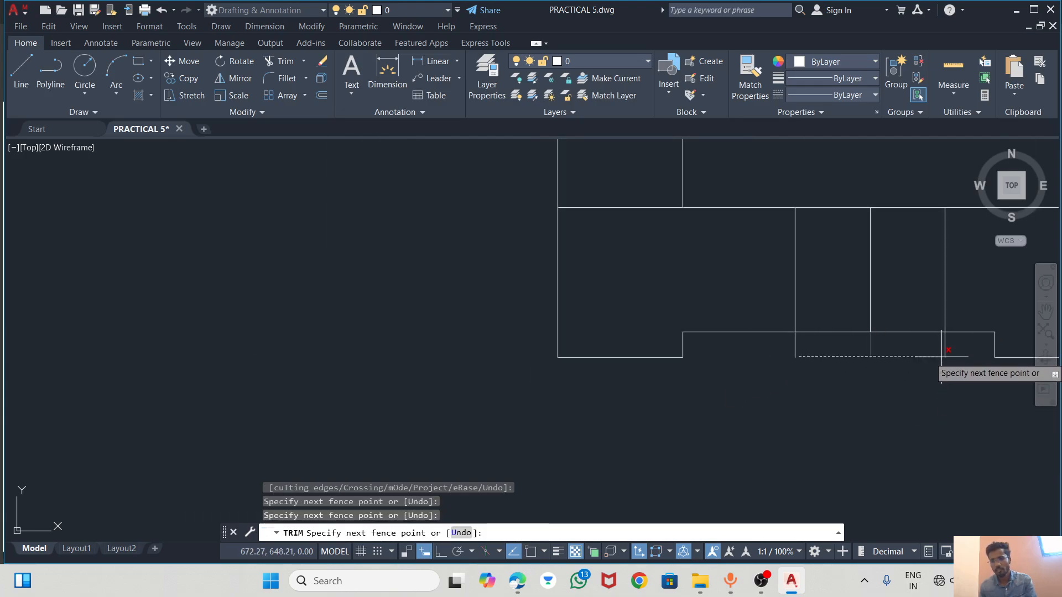
{"action": "left_click", "coordinate": [791, 351]}
{"action": "key", "text": "Return"}
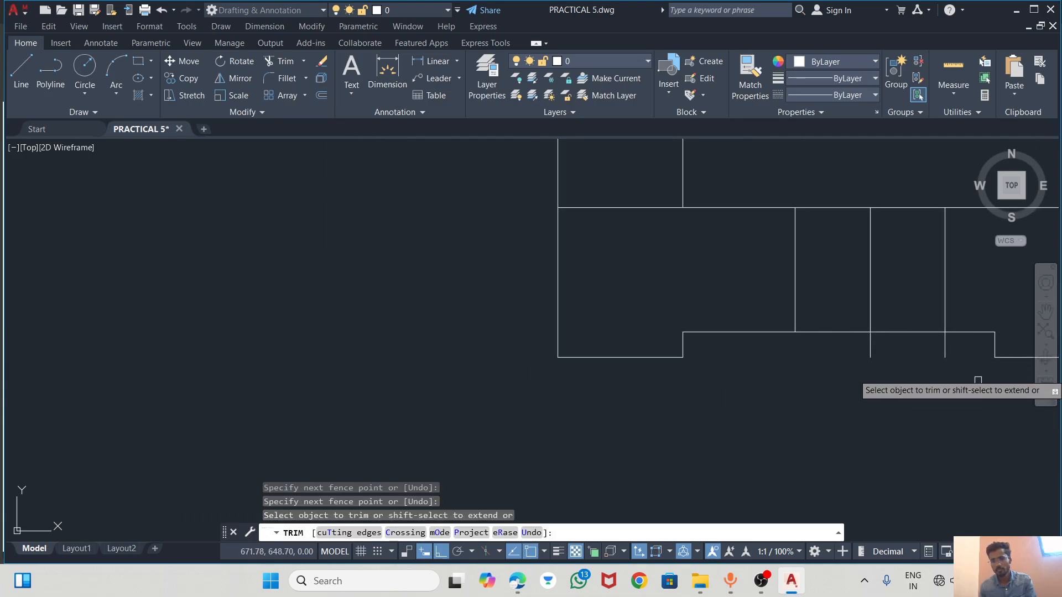
{"action": "left_click", "coordinate": [945, 347]}
{"action": "key", "text": "Escape"}
Stretch the upper ends of the right and left hole centrelines vertically to slightly above the feet's top edge
{"action": "left_click", "coordinate": [871, 258]}
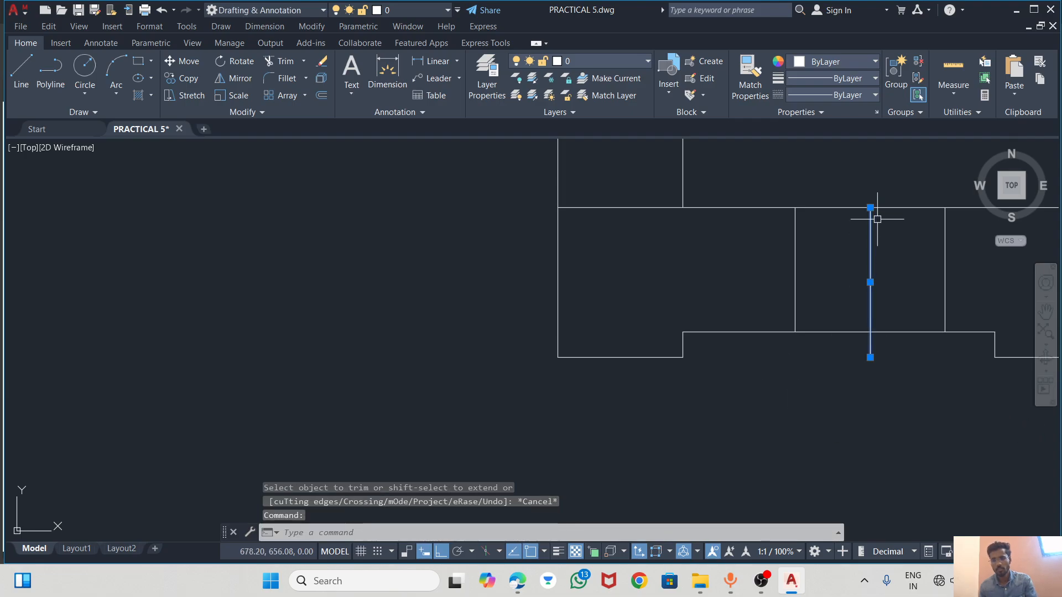
{"action": "left_click", "coordinate": [870, 209]}
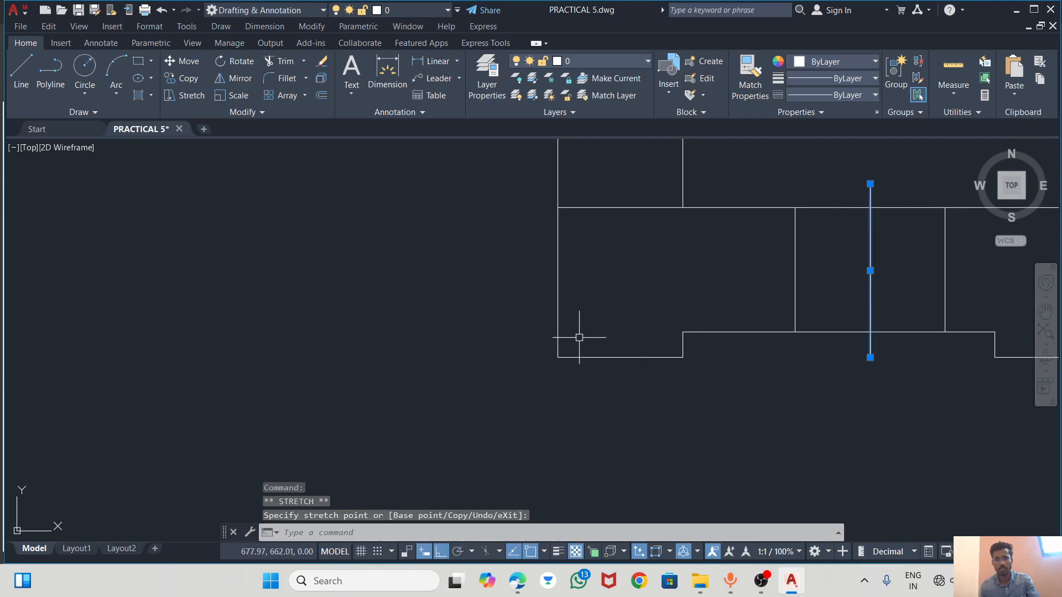
{"action": "key", "text": "Escape"}
{"action": "scroll", "coordinate": [513, 313], "scroll_direction": "down", "scroll_amount": 2}
{"action": "scroll", "coordinate": [365, 311], "scroll_direction": "down", "scroll_amount": 1}
{"action": "scroll", "coordinate": [127, 302], "scroll_direction": "up", "scroll_amount": 5}
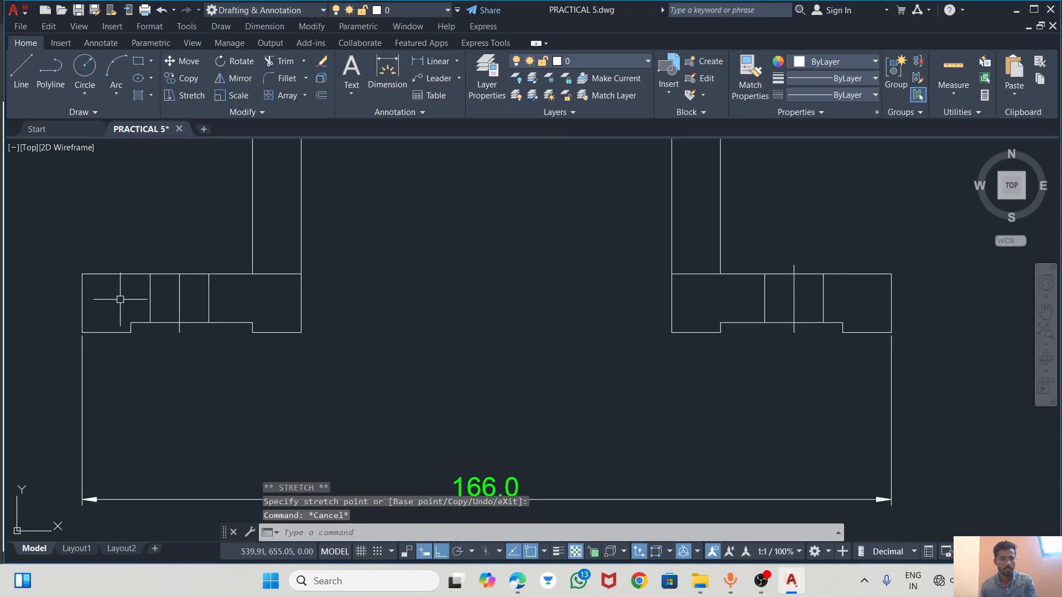
{"action": "left_click", "coordinate": [271, 266]}
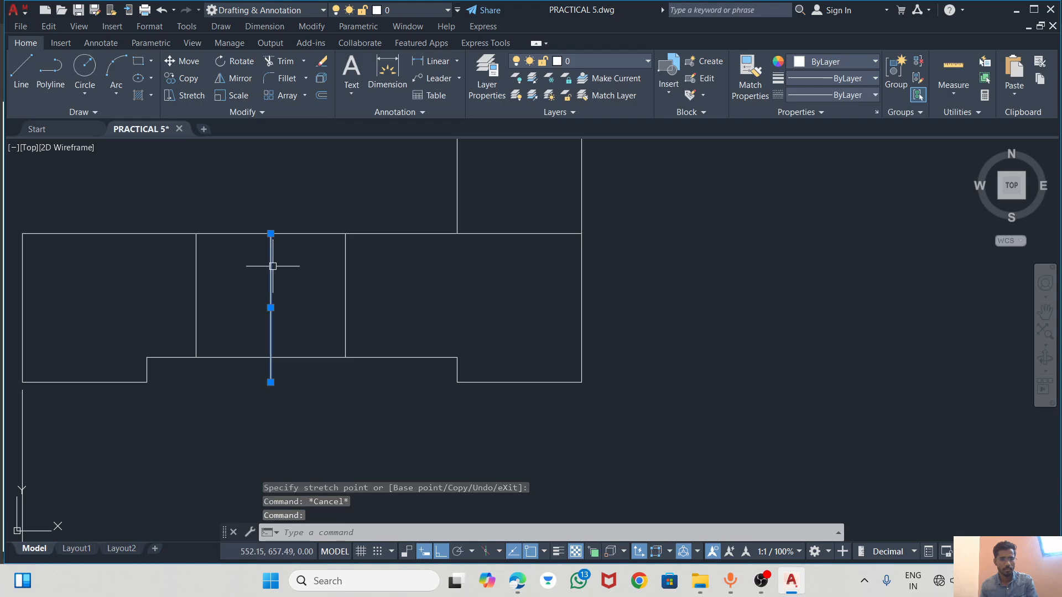
{"action": "left_click", "coordinate": [271, 234]}
{"action": "key", "text": "Escape"}
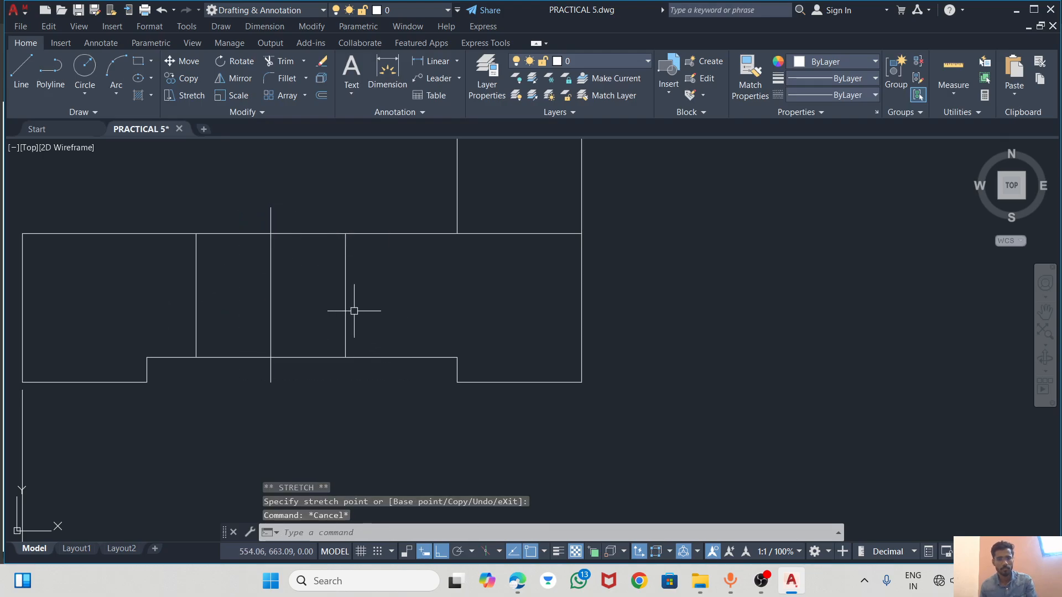
Change the four hole edge lines in both feet to the dashed ACISOWELD linetype
{"action": "left_click", "coordinate": [197, 297]}
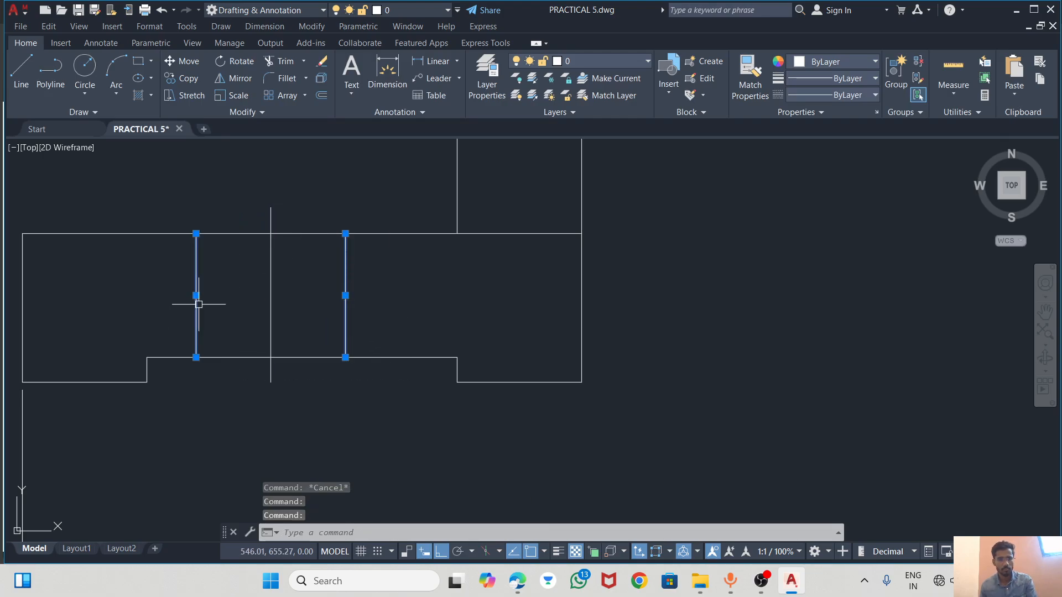
{"action": "scroll", "coordinate": [194, 301], "scroll_direction": "down", "scroll_amount": 4}
{"action": "scroll", "coordinate": [807, 321], "scroll_direction": "up", "scroll_amount": 4}
{"action": "left_click", "coordinate": [770, 296]}
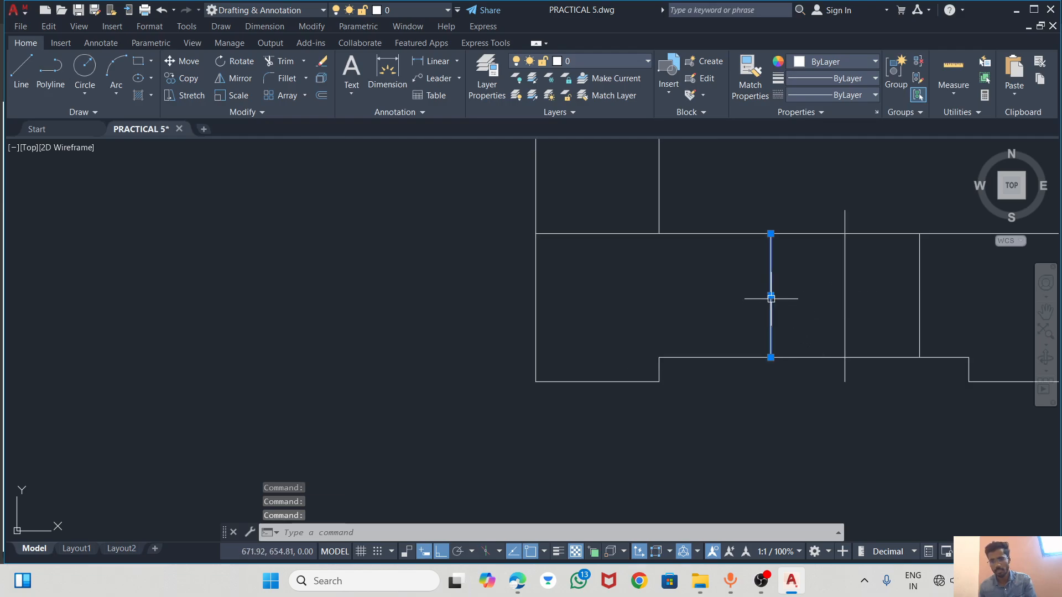
{"action": "left_click", "coordinate": [919, 289]}
{"action": "left_click", "coordinate": [854, 95]}
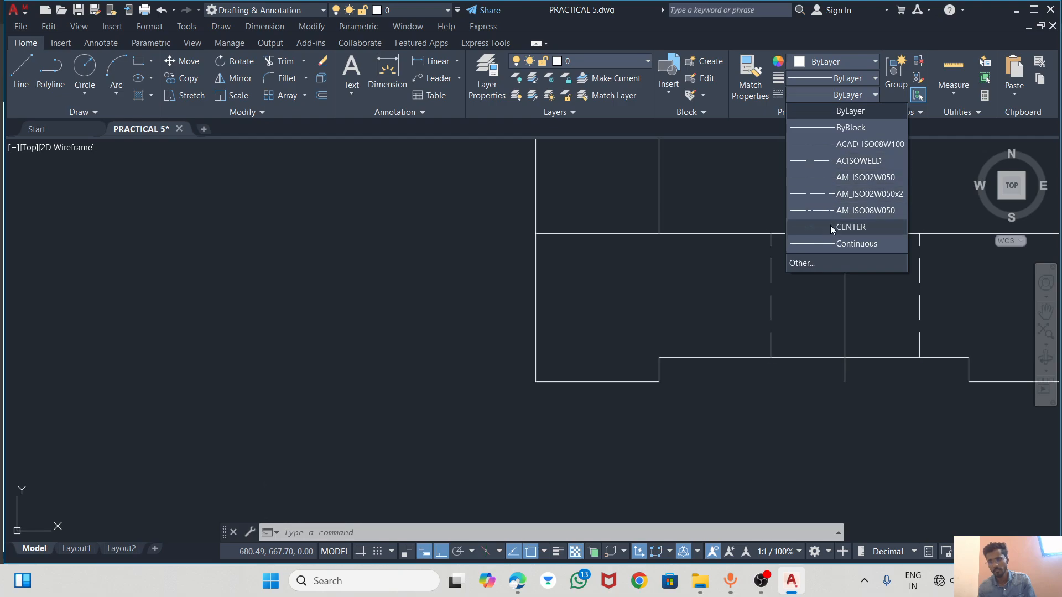
{"action": "left_click", "coordinate": [827, 161]}
{"action": "left_click", "coordinate": [844, 280]}
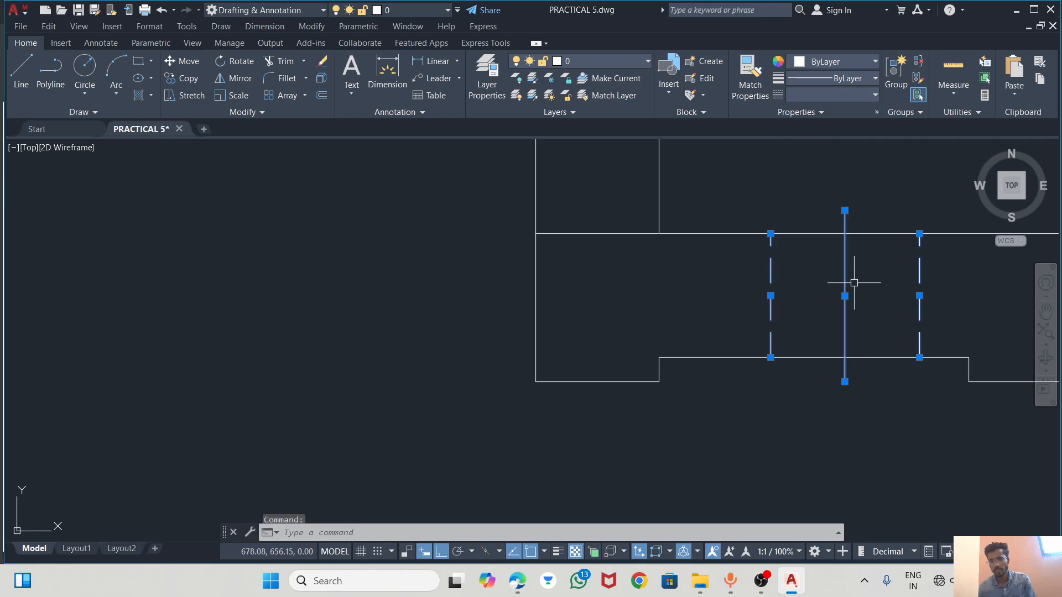
{"action": "scroll", "coordinate": [896, 293], "scroll_direction": "down", "scroll_amount": 2}
{"action": "key", "text": "Escape"}
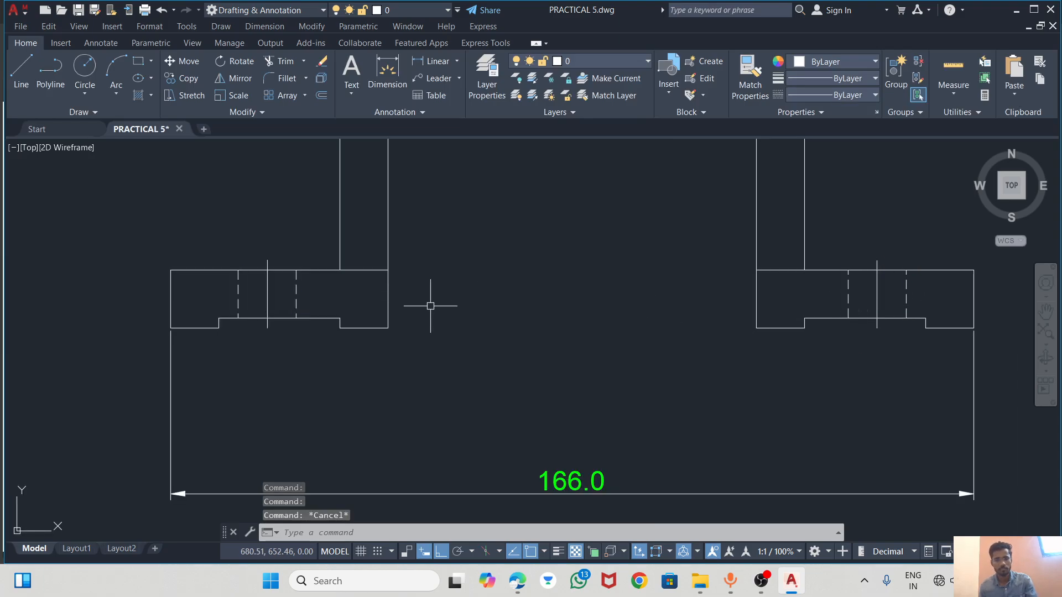
Change the hole centrelines of both feet to the CENTER linetype
{"action": "left_click", "coordinate": [267, 298]}
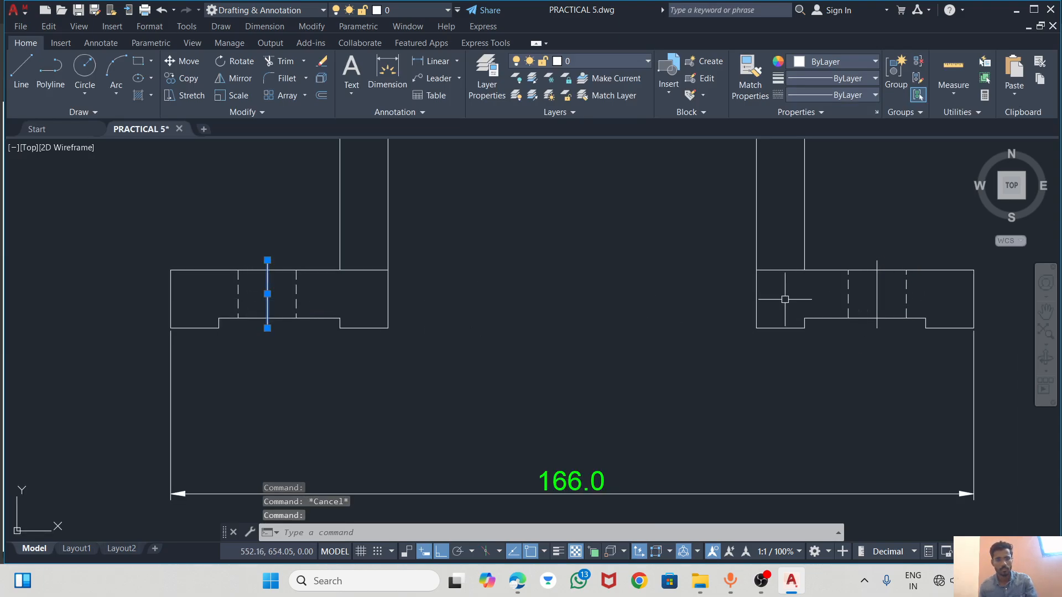
{"action": "left_click", "coordinate": [877, 287]}
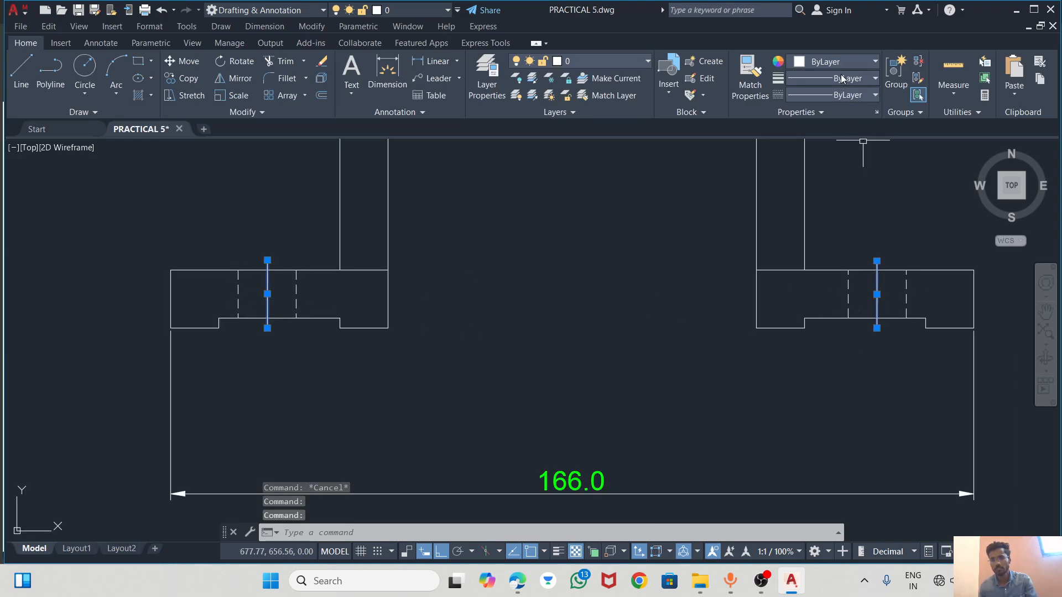
{"action": "left_click", "coordinate": [840, 78]}
{"action": "left_click", "coordinate": [840, 77]}
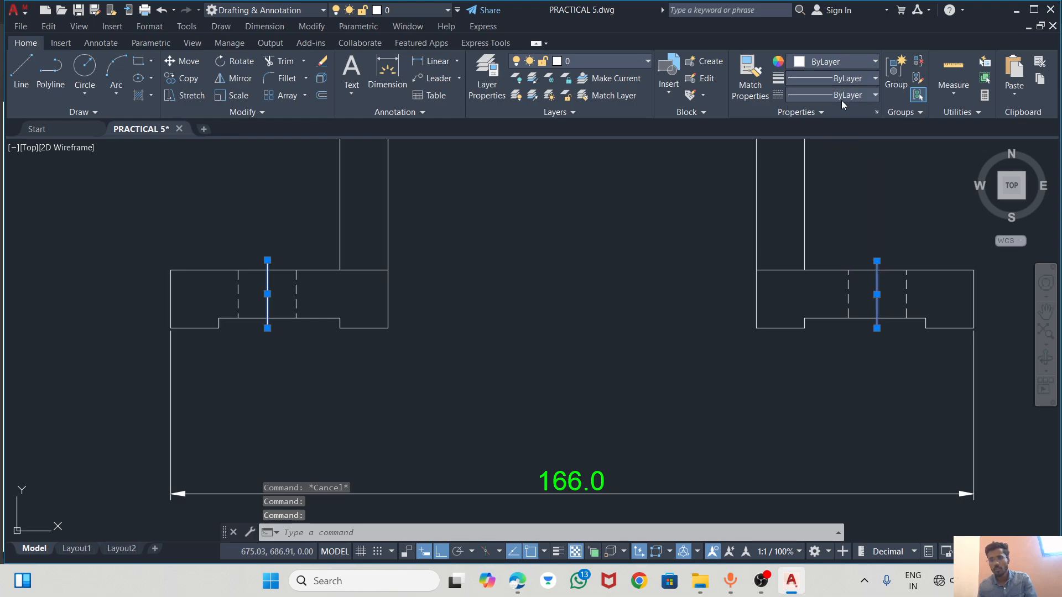
{"action": "left_click", "coordinate": [840, 95]}
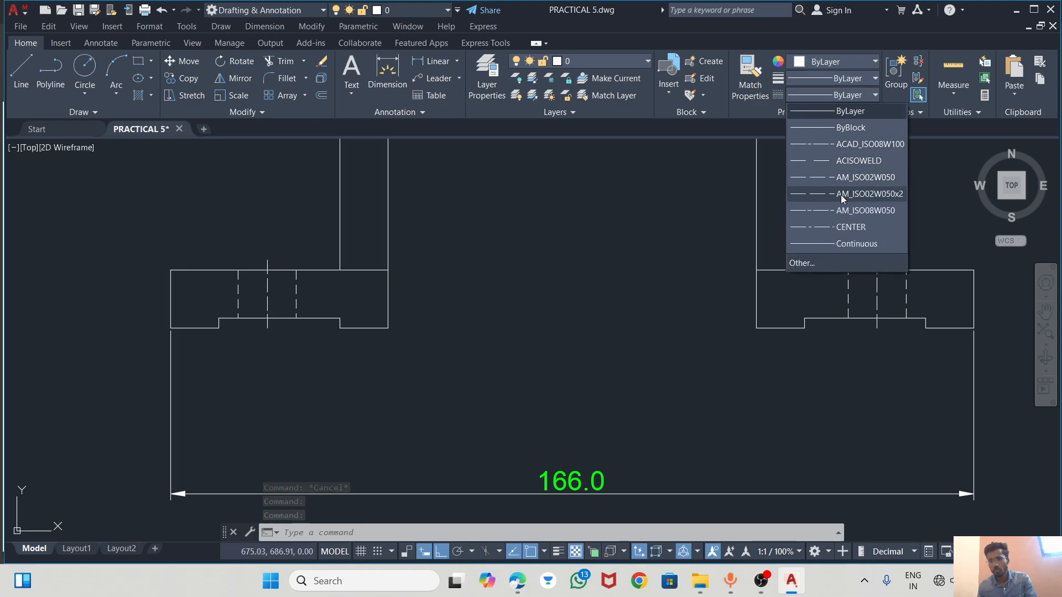
{"action": "left_click", "coordinate": [842, 195]}
{"action": "left_click", "coordinate": [838, 93]}
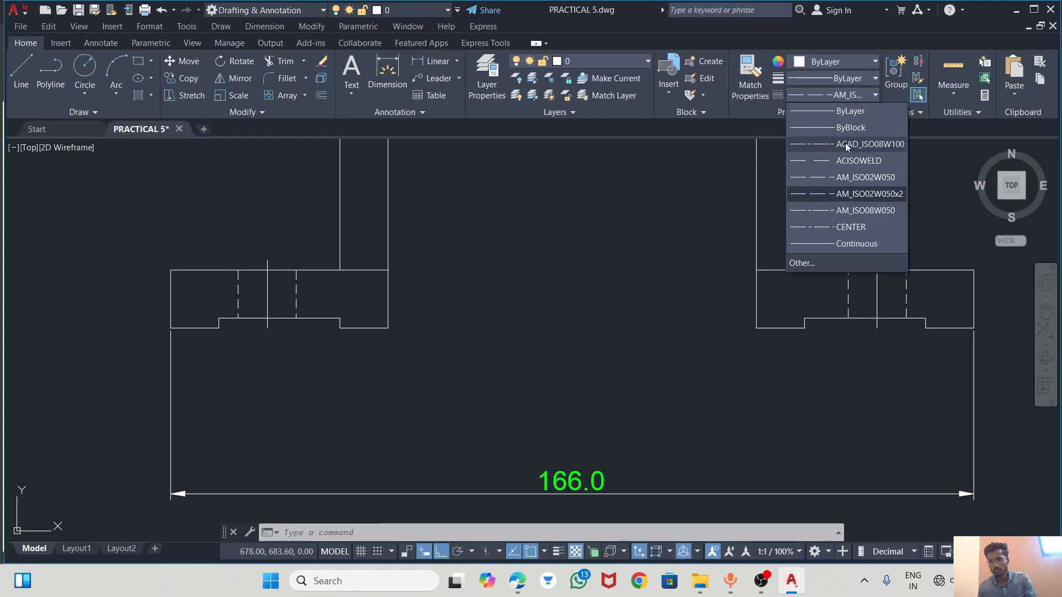
{"action": "left_click", "coordinate": [841, 228]}
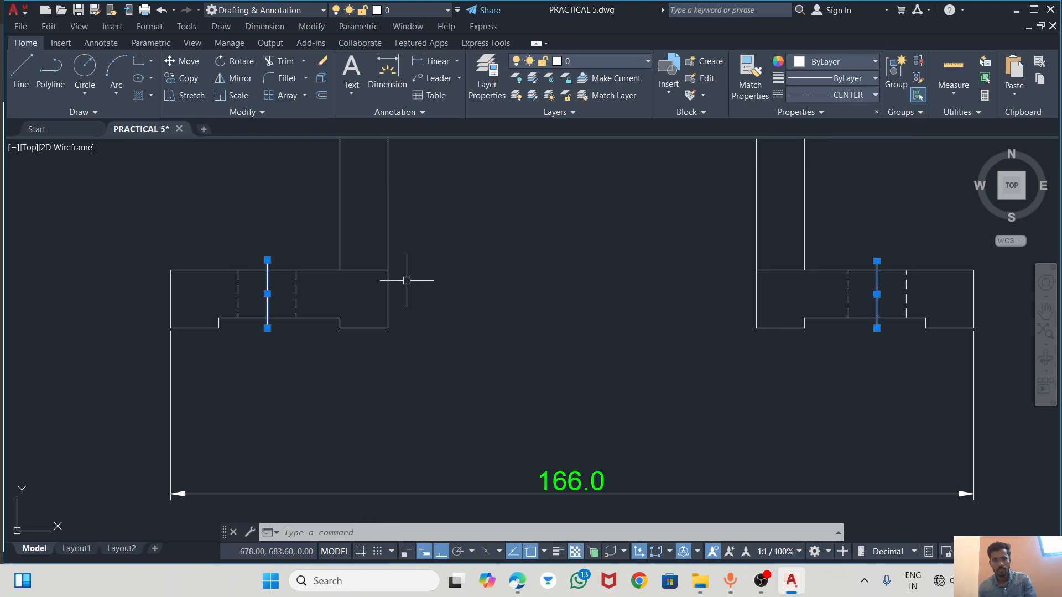
{"action": "key", "text": "Escape"}
Open the properties of both hole centrelines and set their linetype scale to 0.5
{"action": "left_click", "coordinate": [876, 298]}
{"action": "left_click", "coordinate": [267, 286]}
{"action": "right_click", "coordinate": [266, 287]}
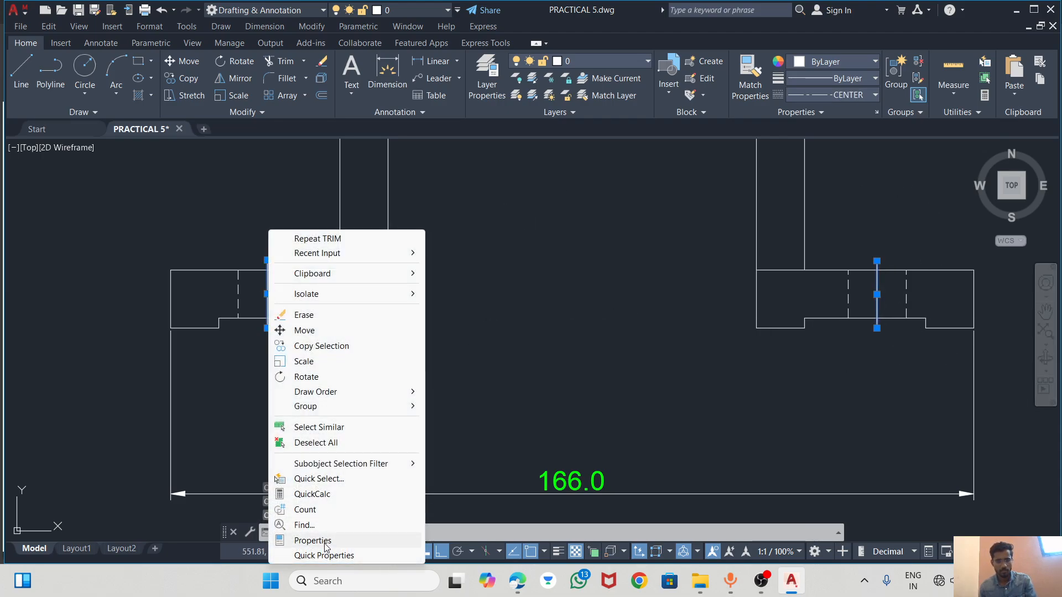
{"action": "left_click", "coordinate": [325, 542]}
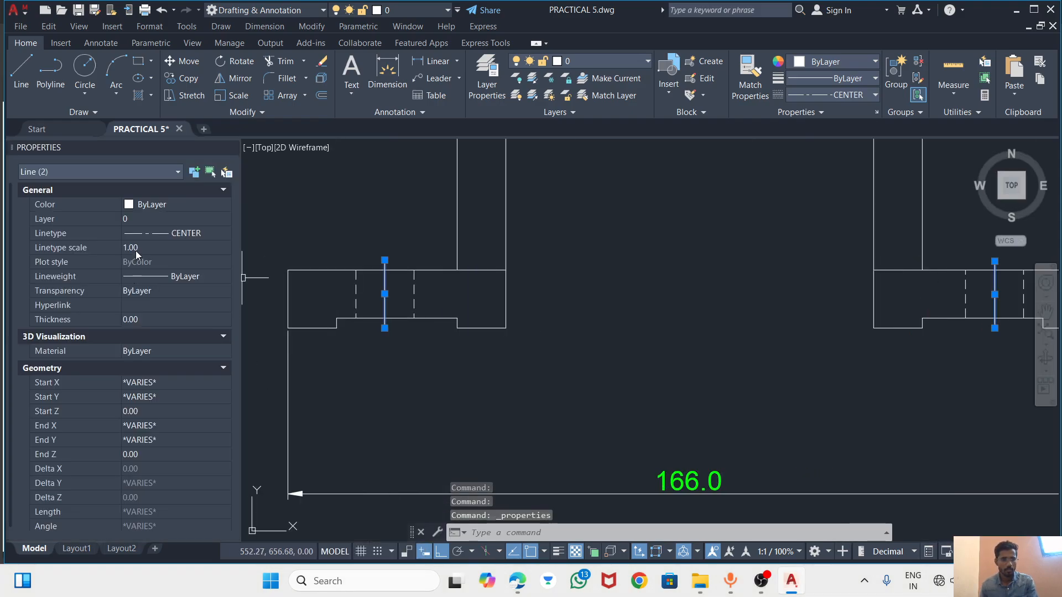
{"action": "left_click", "coordinate": [136, 249]}
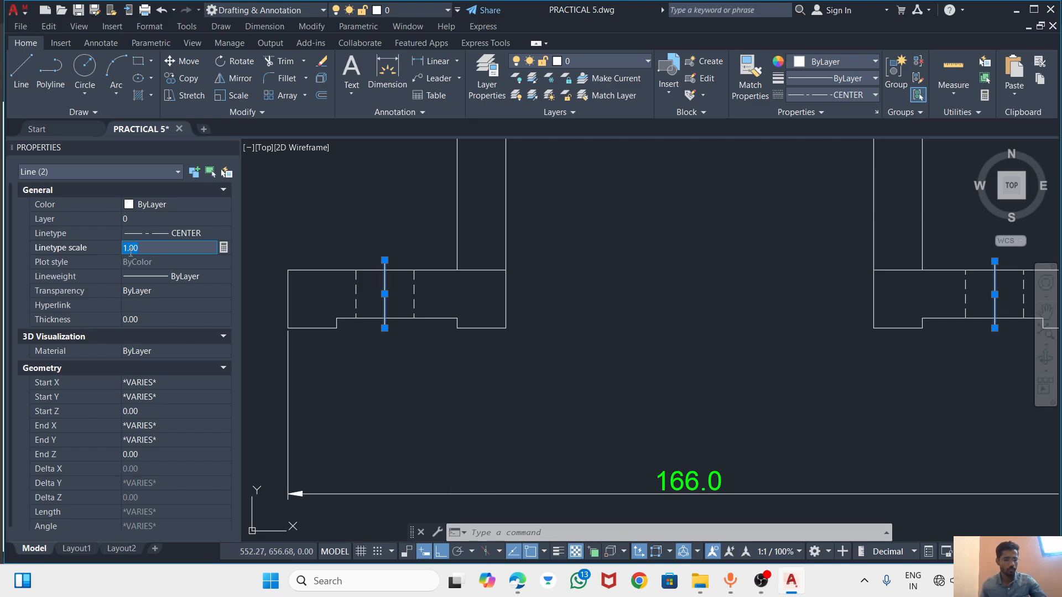
{"action": "type", "text": "0.5"}
{"action": "key", "text": "Return"}
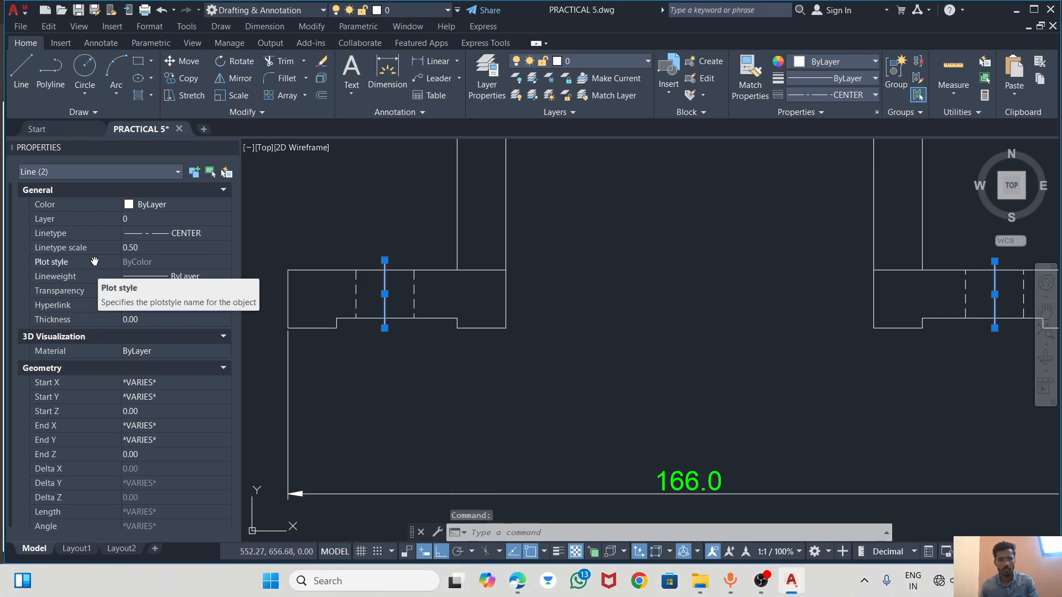
Reduce the linetype scale of both hole centrelines to 0.25 and close their properties
{"action": "scroll", "coordinate": [341, 286], "scroll_direction": "up", "scroll_amount": 5}
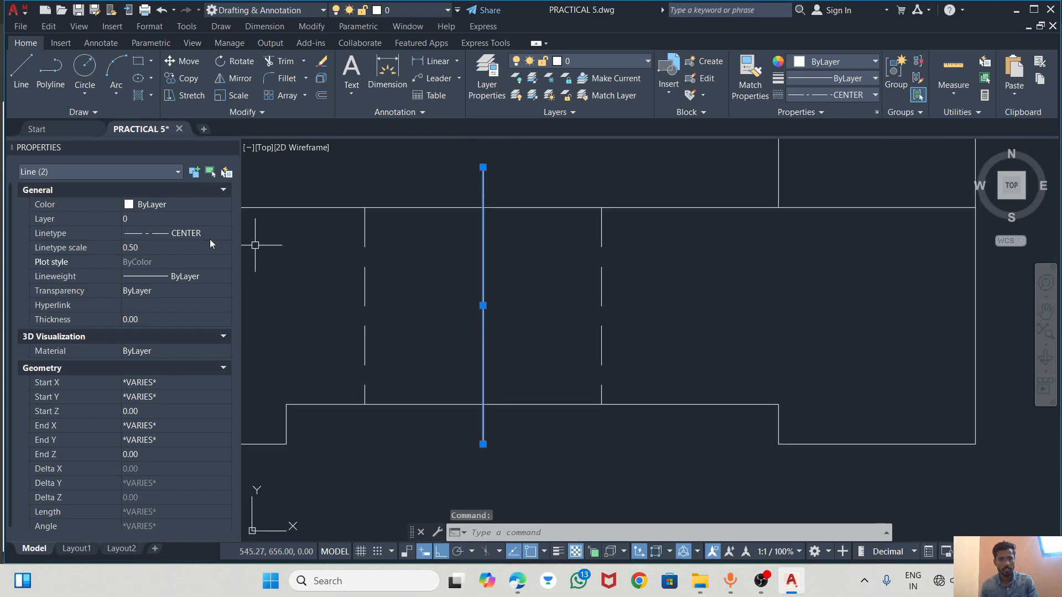
{"action": "left_click", "coordinate": [149, 247]}
{"action": "type", "text": "0."}
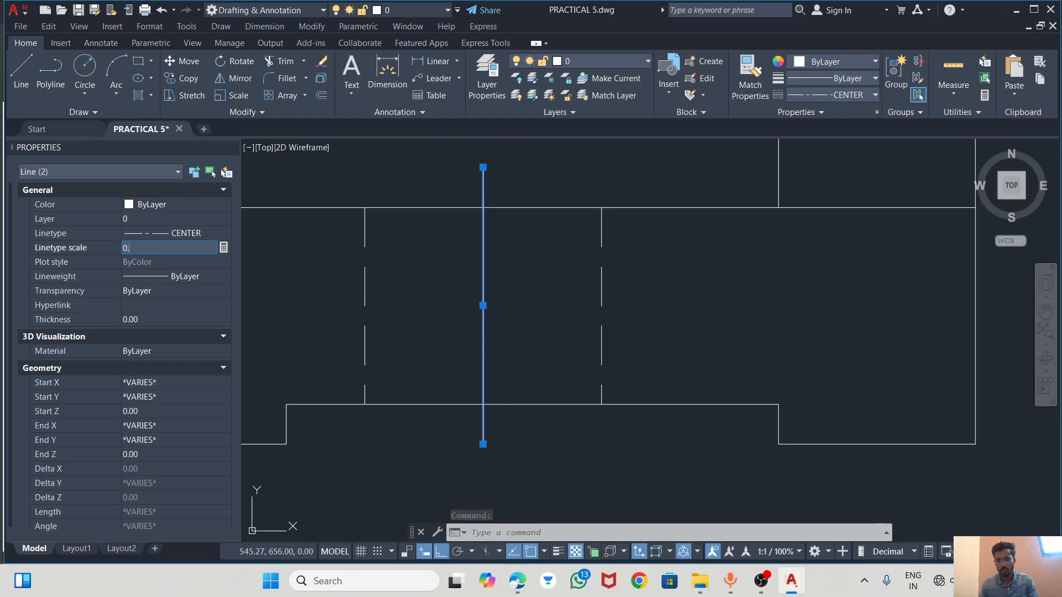
{"action": "type", "text": "25"}
{"action": "key", "text": "Return"}
{"action": "scroll", "coordinate": [251, 287], "scroll_direction": "down", "scroll_amount": 3}
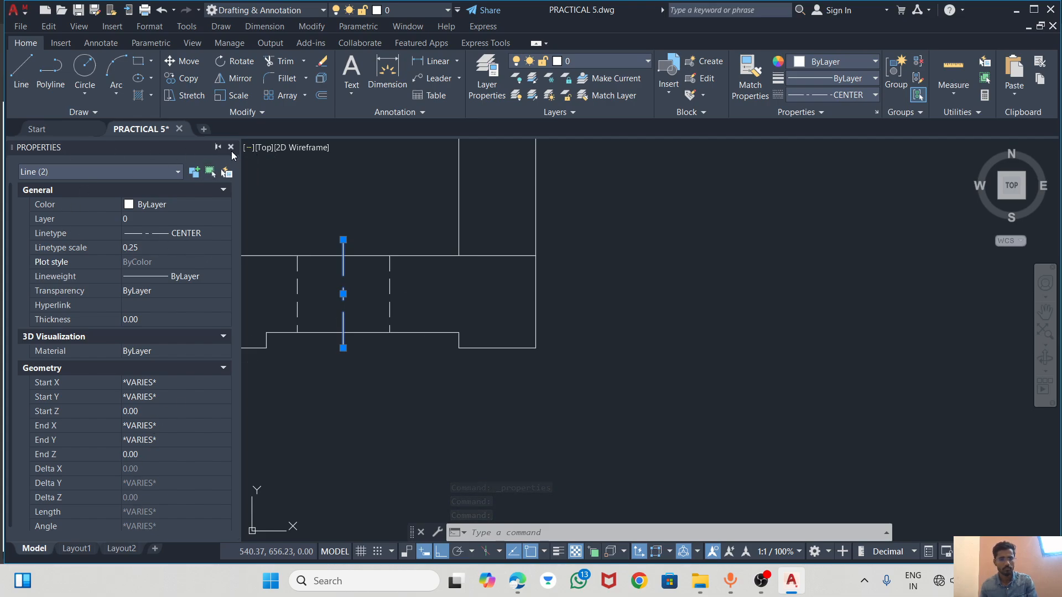
{"action": "left_click", "coordinate": [231, 147]}
Set the colour of both hole centrelines to Cyan and clear the selection
{"action": "scroll", "coordinate": [526, 284], "scroll_direction": "down", "scroll_amount": 4}
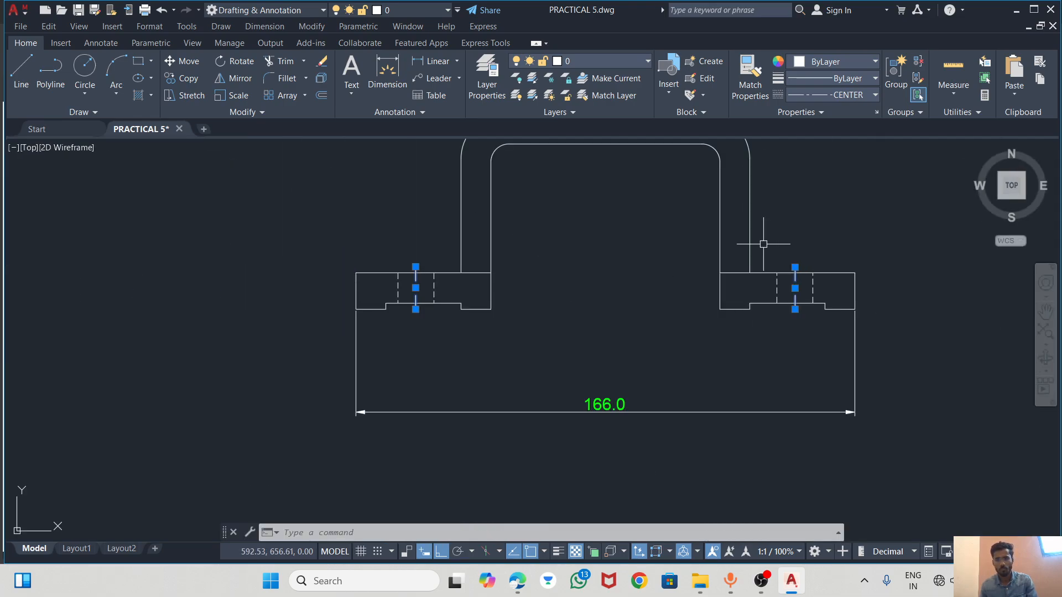
{"action": "scroll", "coordinate": [783, 235], "scroll_direction": "down", "scroll_amount": 4}
{"action": "scroll", "coordinate": [701, 269], "scroll_direction": "up", "scroll_amount": 2}
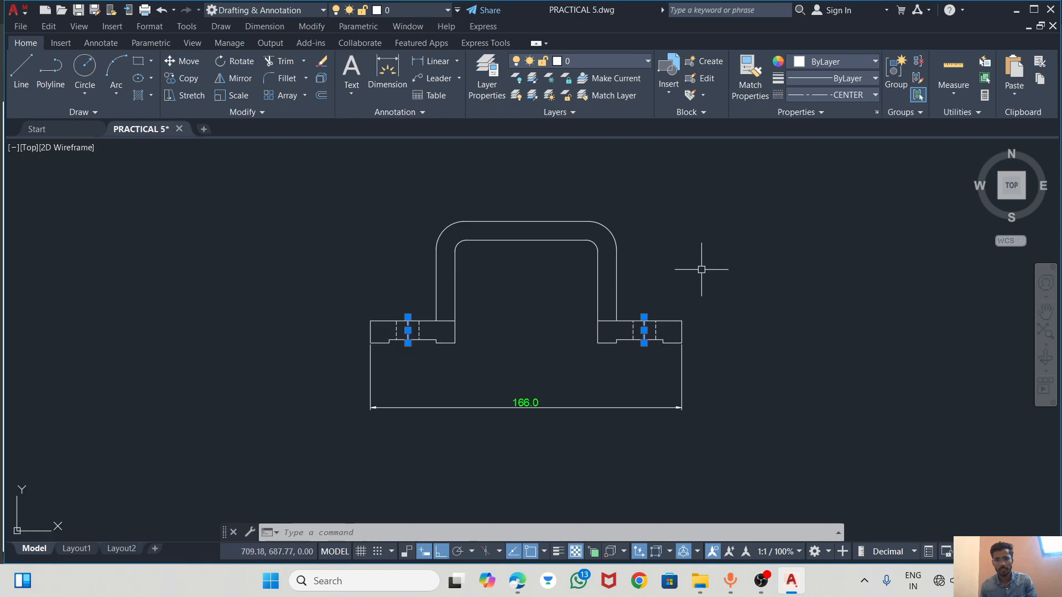
{"action": "left_click", "coordinate": [814, 62]}
{"action": "left_click", "coordinate": [838, 203]}
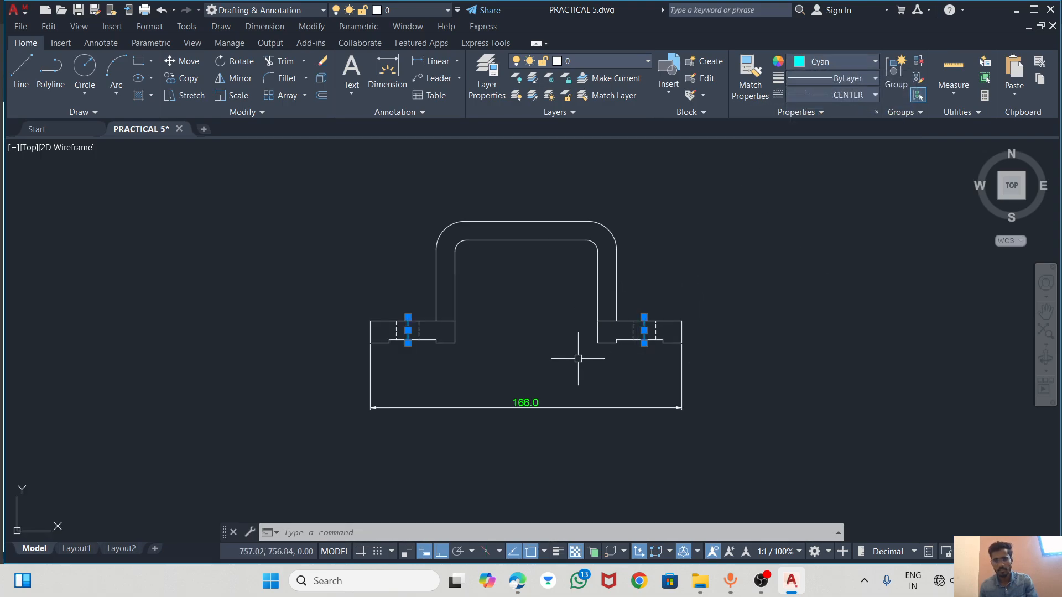
{"action": "key", "text": "Escape"}
{"action": "key", "text": "Escape"}
{"action": "scroll", "coordinate": [578, 351], "scroll_direction": "up", "scroll_amount": 1}
{"action": "scroll", "coordinate": [521, 351], "scroll_direction": "down", "scroll_amount": 1}
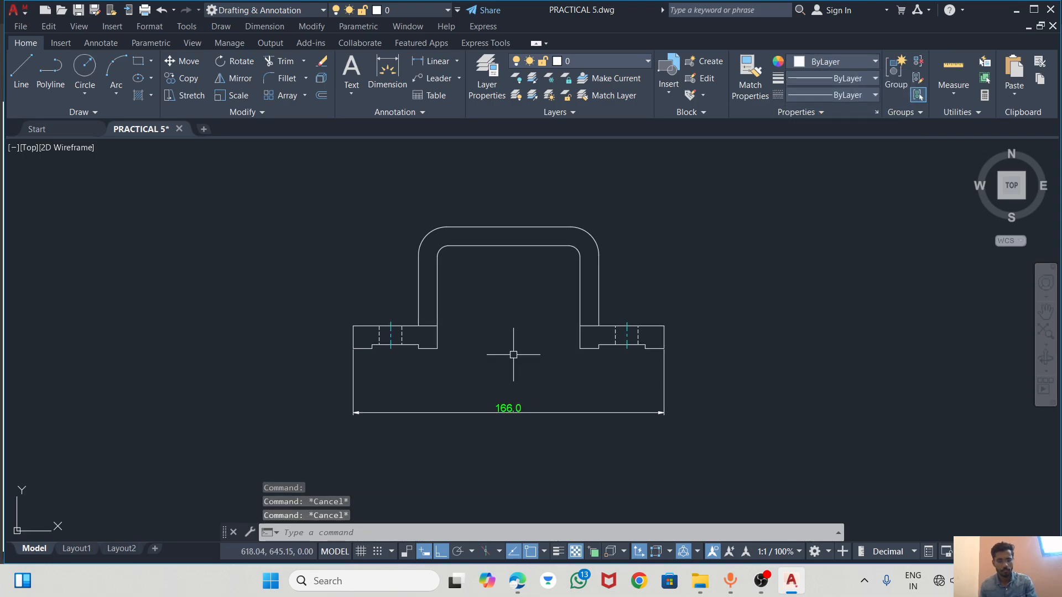
Switch to machinedrawing.pdf and examine the isometric view for the top boss's diameters and height
{"action": "key", "text": "alt+Tab"}
{"action": "scroll", "coordinate": [496, 343], "scroll_direction": "down", "scroll_amount": 2}
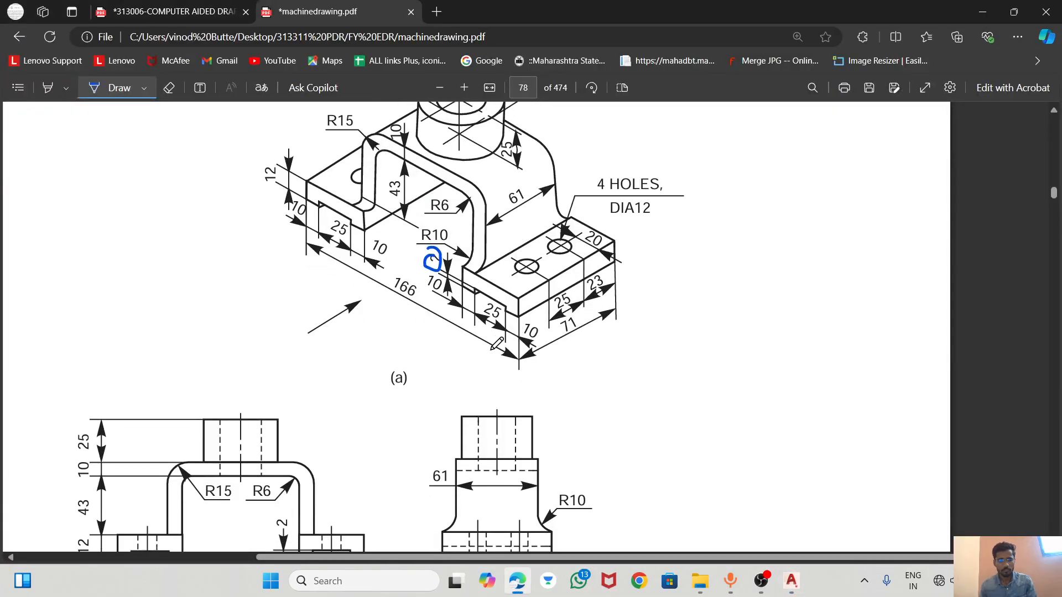
{"action": "scroll", "coordinate": [498, 344], "scroll_direction": "up", "scroll_amount": 4}
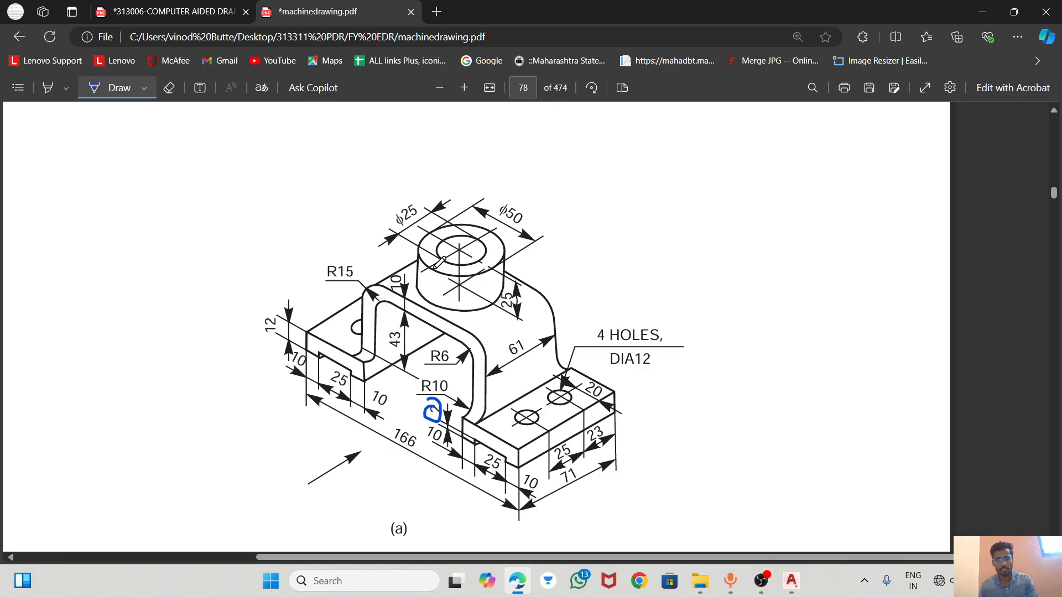
Switch to AutoCAD and draw a 35 mm vertical line upward from the midpoint of the bridge's inner top edge, checking the height in the PDF
{"action": "left_click", "coordinate": [791, 581]}
{"action": "left_click", "coordinate": [23, 69]}
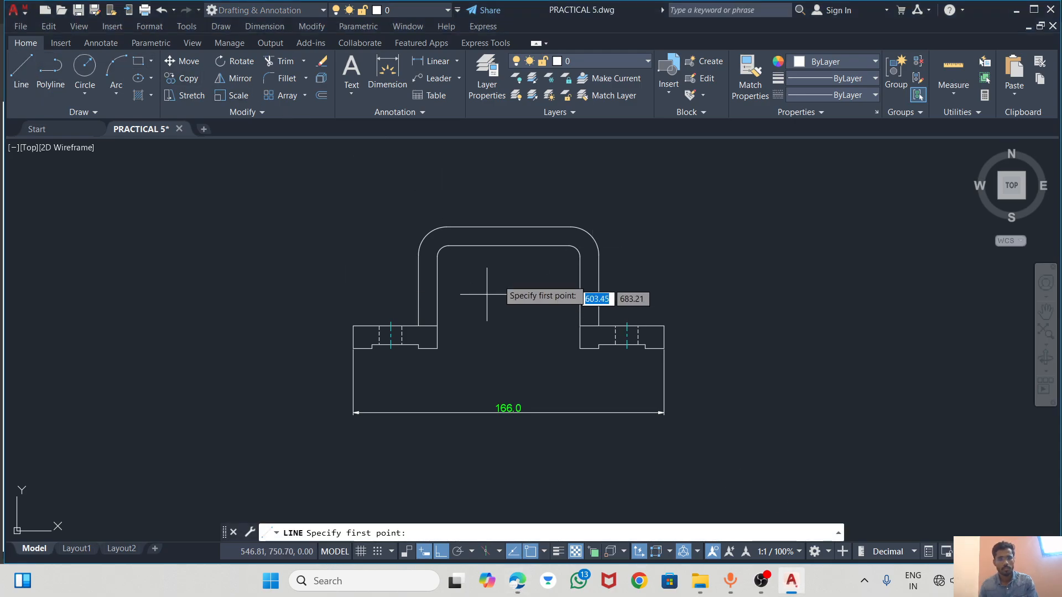
{"action": "left_click", "coordinate": [507, 228]}
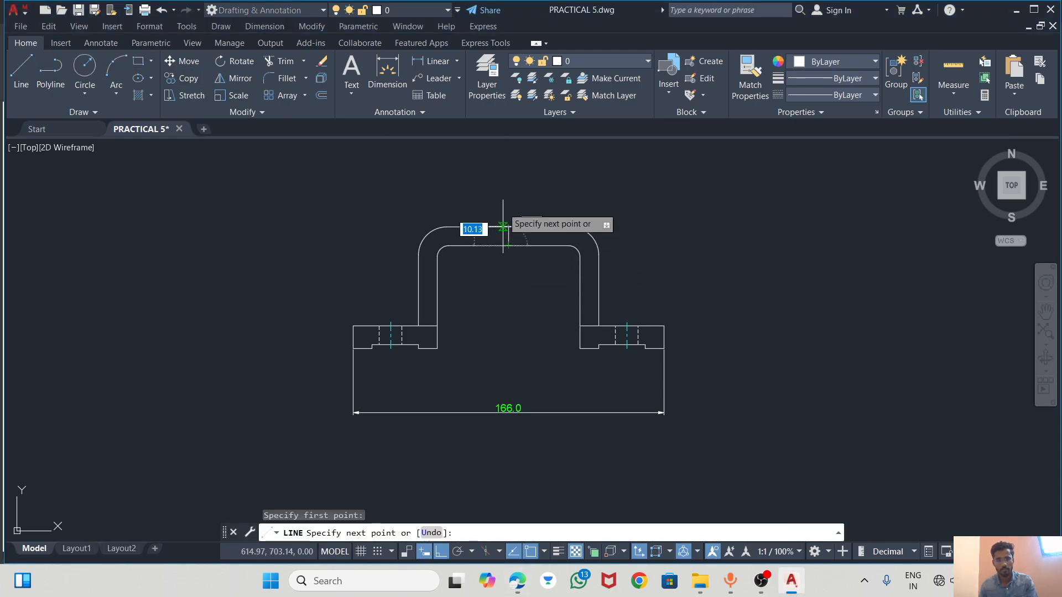
{"action": "key", "text": "alt+Tab"}
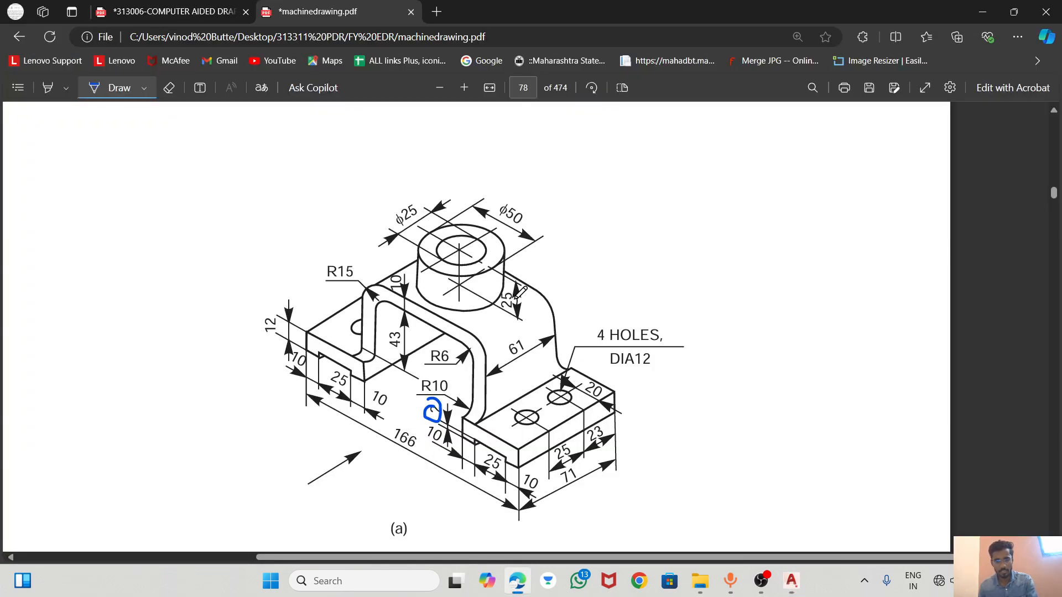
{"action": "key", "text": "alt+Tab"}
{"action": "type", "text": "35"}
{"action": "key", "text": "Return"}
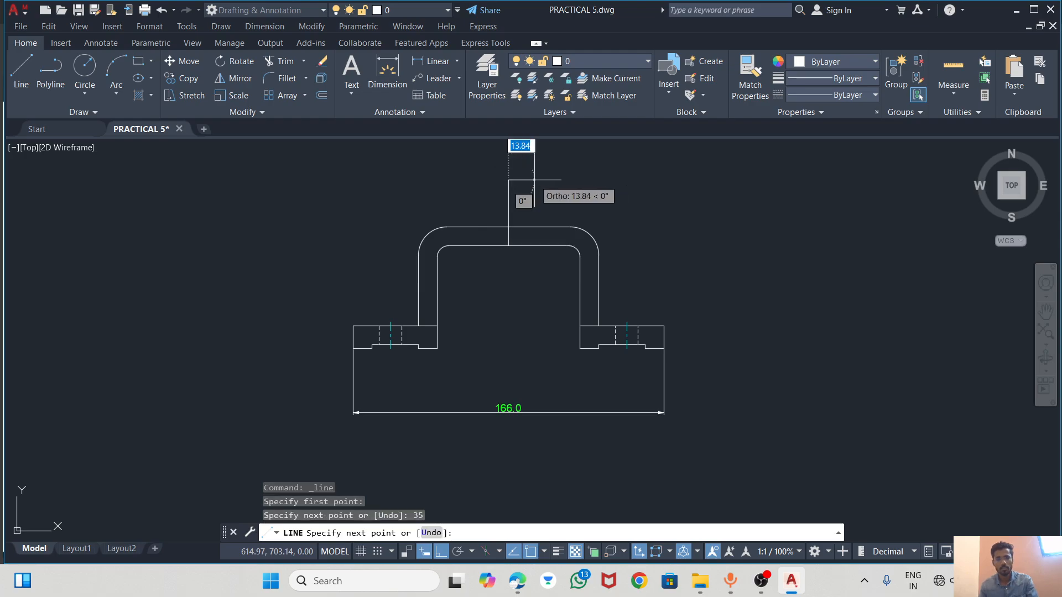
Continue the boss outline 25 mm to the right, checking its diameter in the PDF, and down to the bridge's outer top edge
{"action": "key", "text": "alt+Tab"}
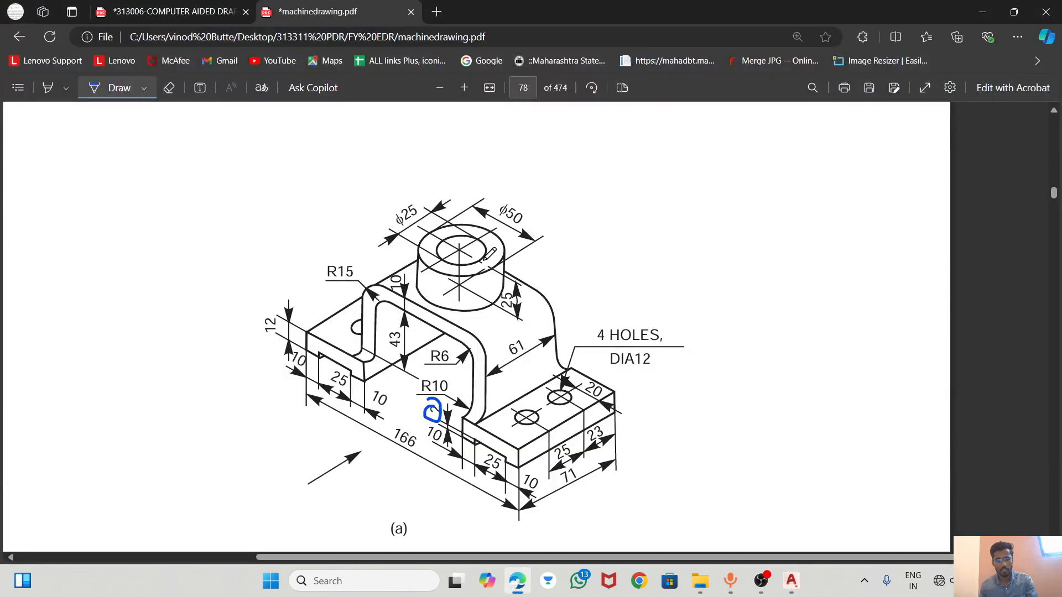
{"action": "key", "text": "alt+Tab"}
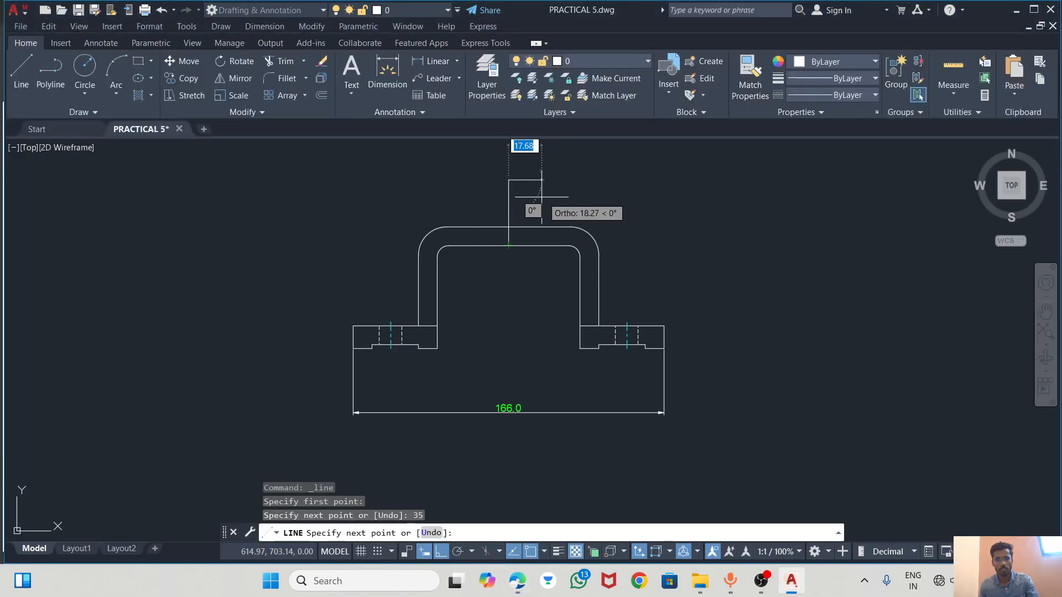
{"action": "type", "text": "25"}
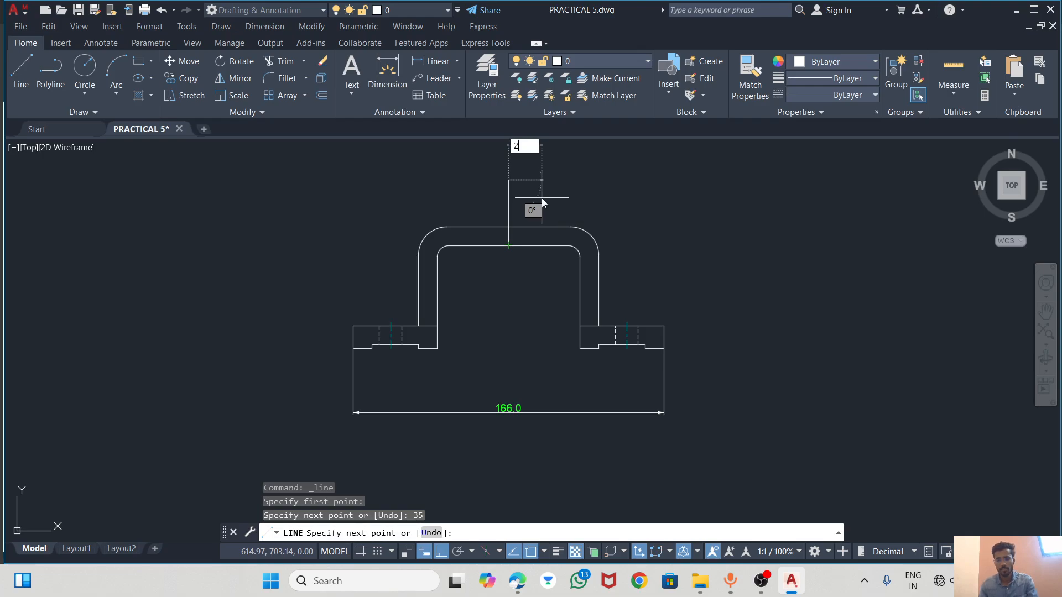
{"action": "key", "text": "Return"}
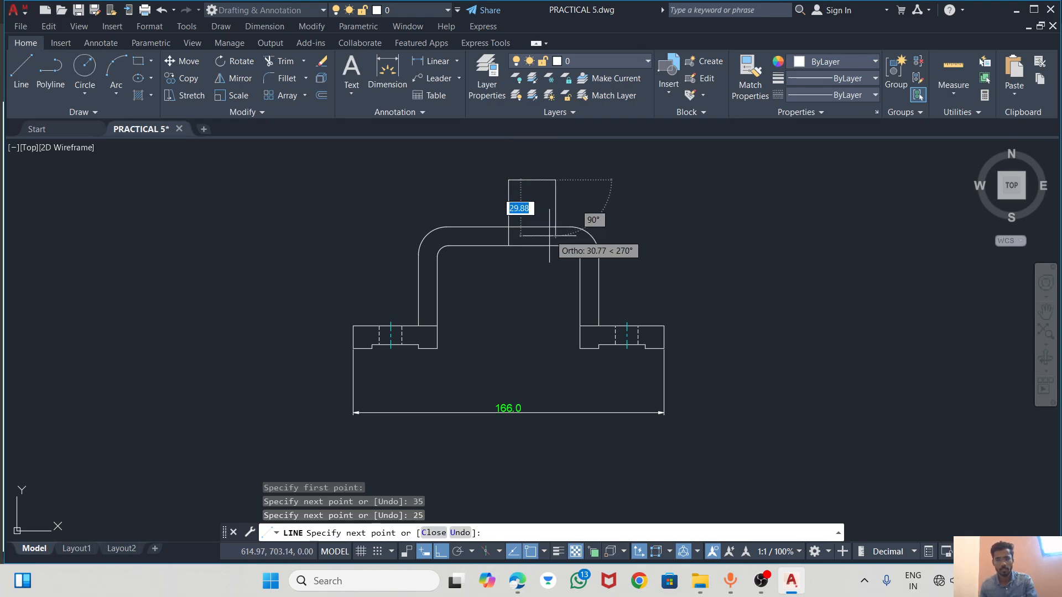
{"action": "left_click", "coordinate": [555, 227]}
{"action": "key", "text": "Escape"}
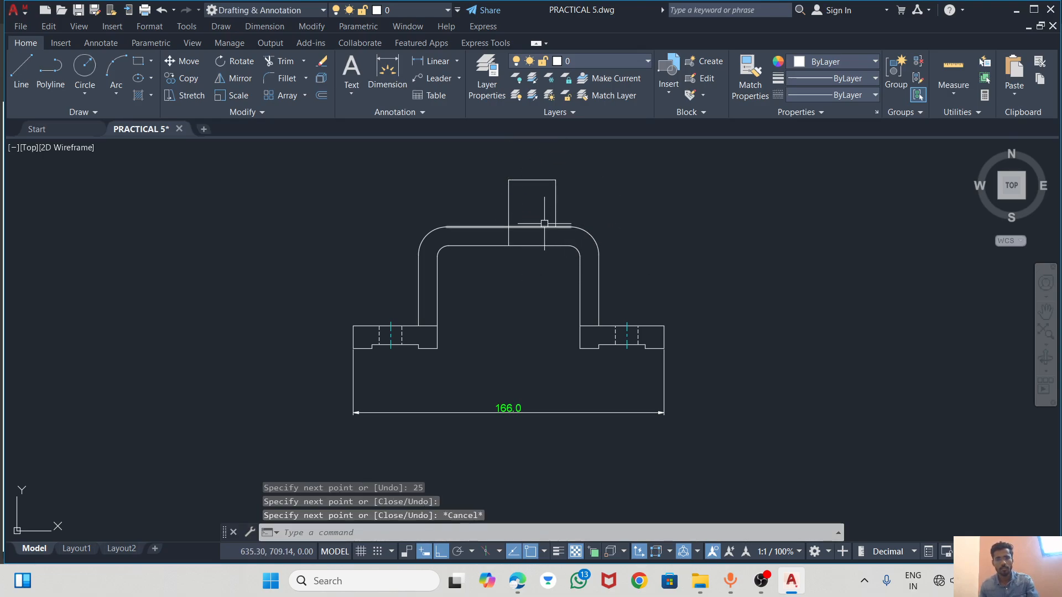
Draw the boss's left half from the centre line's upper end, 25 mm to the left and down to the bridge's outer top edge
{"action": "key", "text": "Return"}
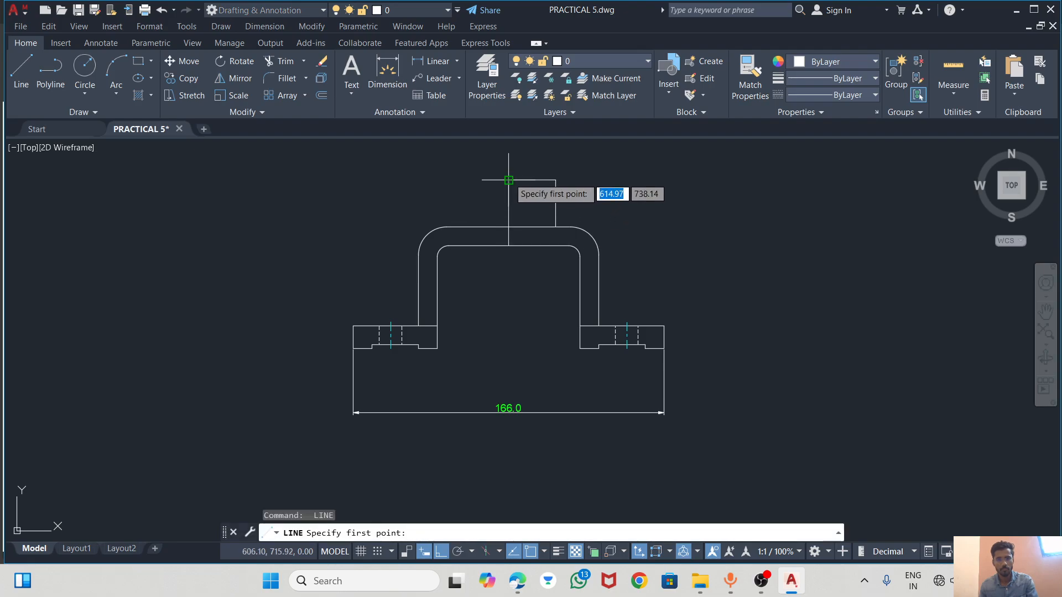
{"action": "left_click", "coordinate": [508, 180]}
{"action": "type", "text": "25"}
{"action": "key", "text": "Return"}
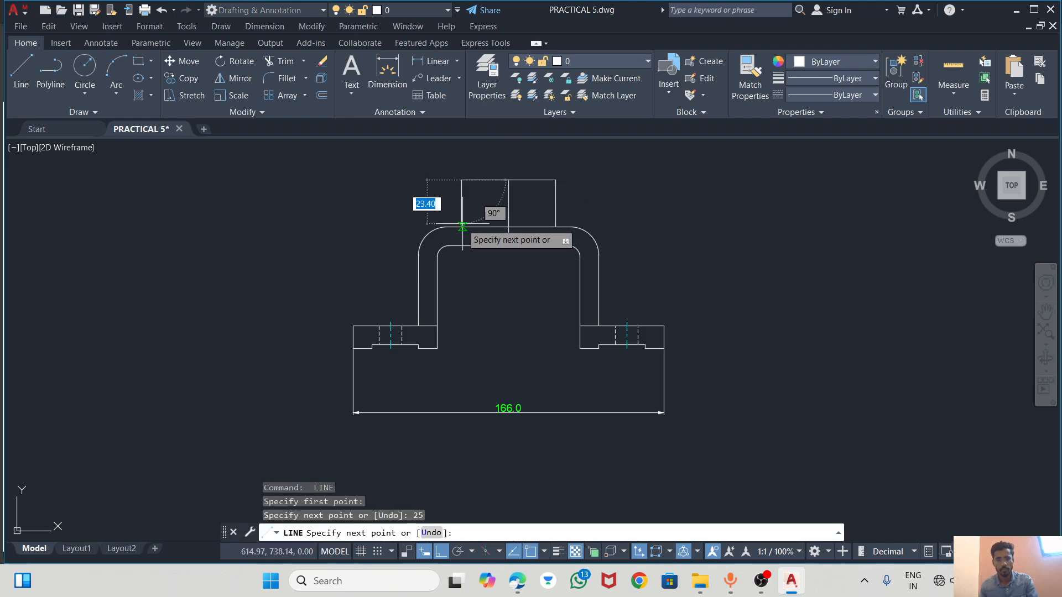
{"action": "left_click", "coordinate": [460, 227]}
{"action": "key", "text": "Escape"}
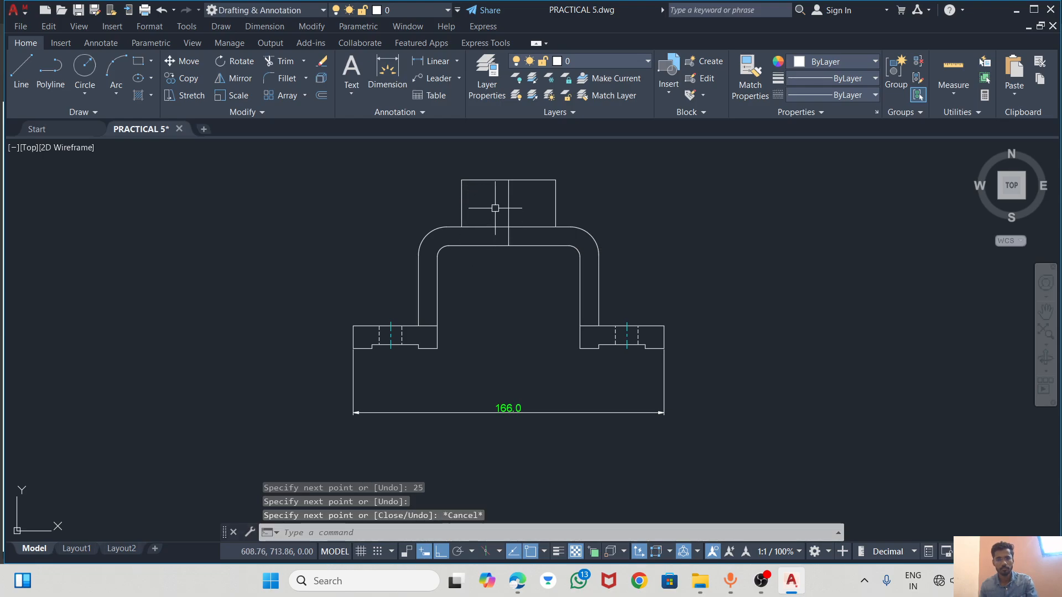
Offset the boss's vertical centre line 12.5 mm to both sides for the bore edges
{"action": "scroll", "coordinate": [495, 209], "scroll_direction": "up", "scroll_amount": 2}
{"action": "scroll", "coordinate": [487, 201], "scroll_direction": "down", "scroll_amount": 2}
{"action": "scroll", "coordinate": [486, 202], "scroll_direction": "up", "scroll_amount": 2}
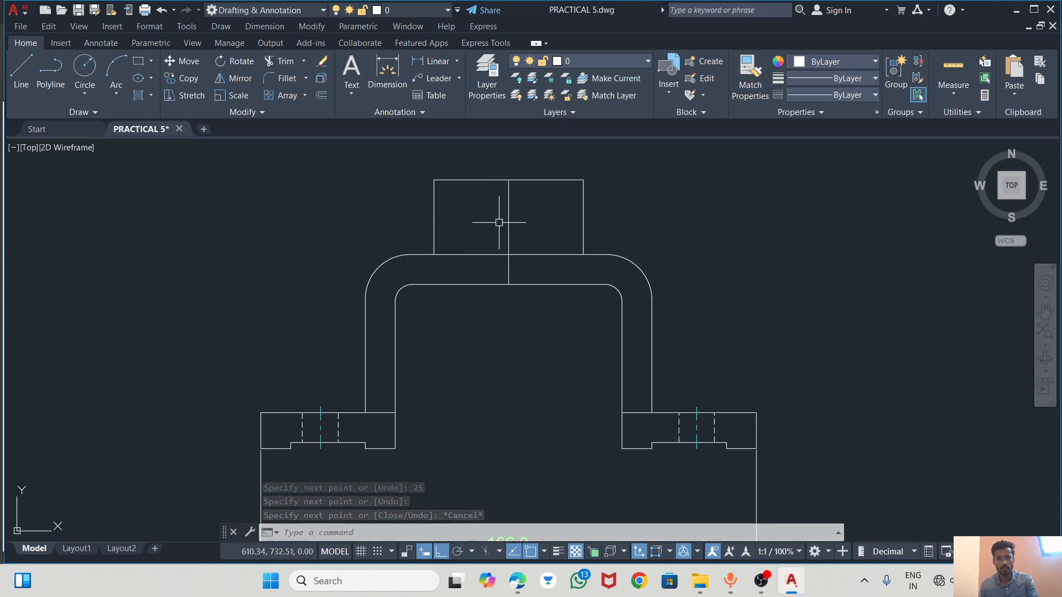
{"action": "left_click", "coordinate": [508, 214]}
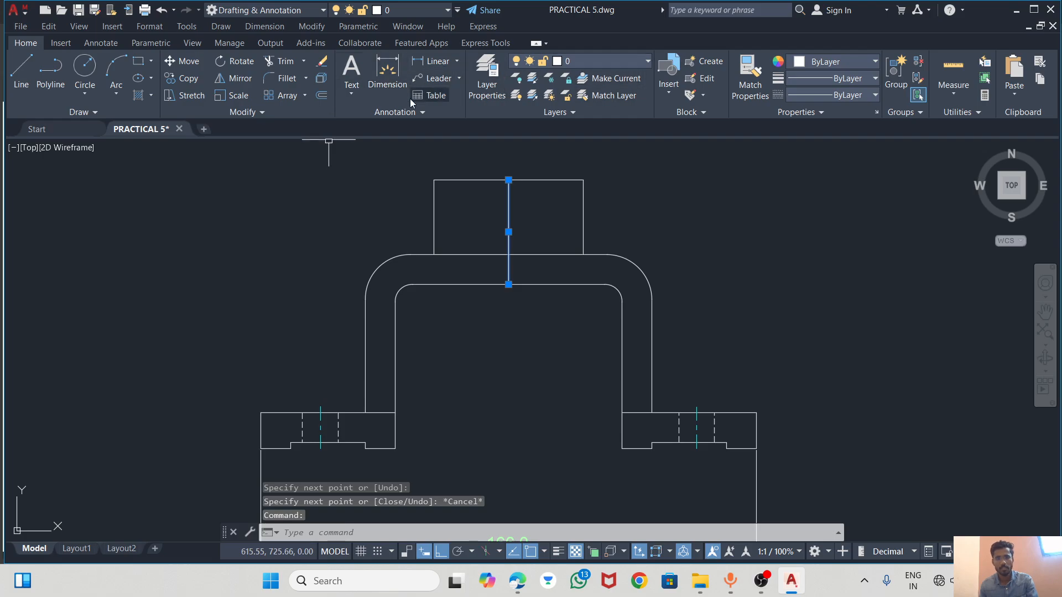
{"action": "left_click", "coordinate": [429, 535]}
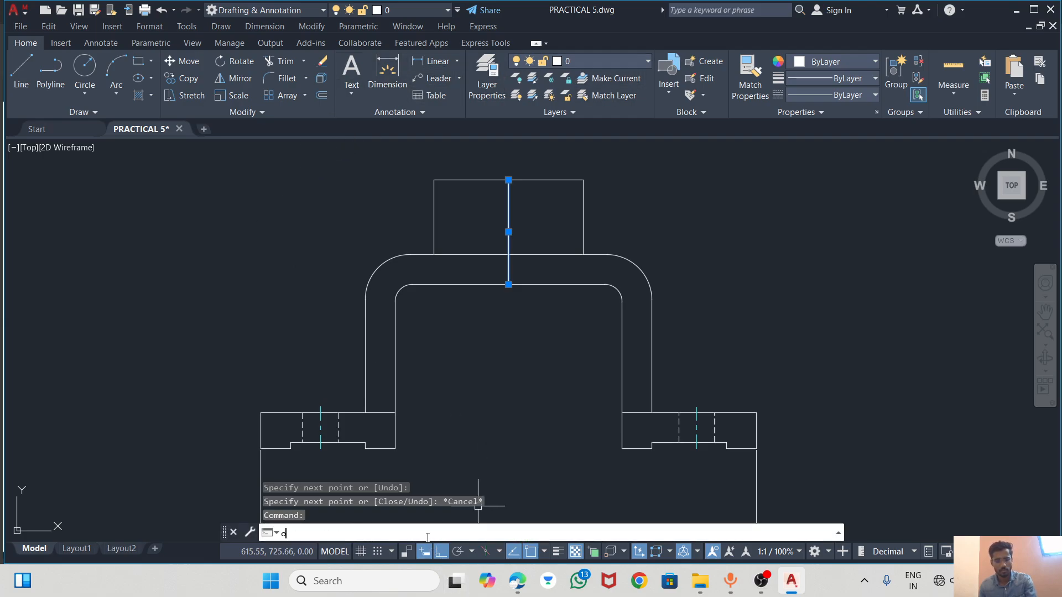
{"action": "type", "text": "off"}
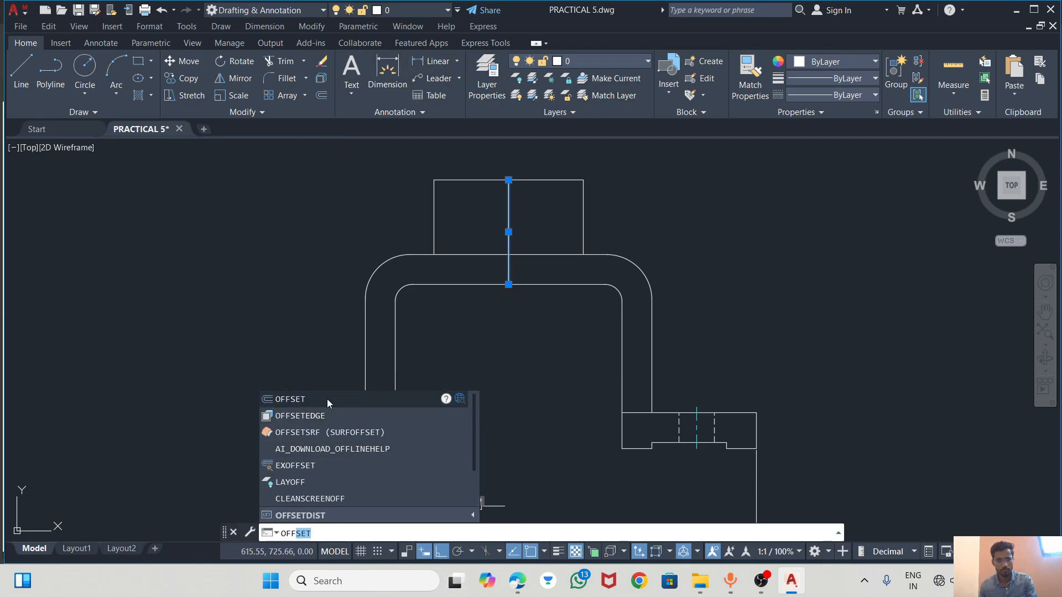
{"action": "key", "text": "Return"}
{"action": "left_click", "coordinate": [508, 180]}
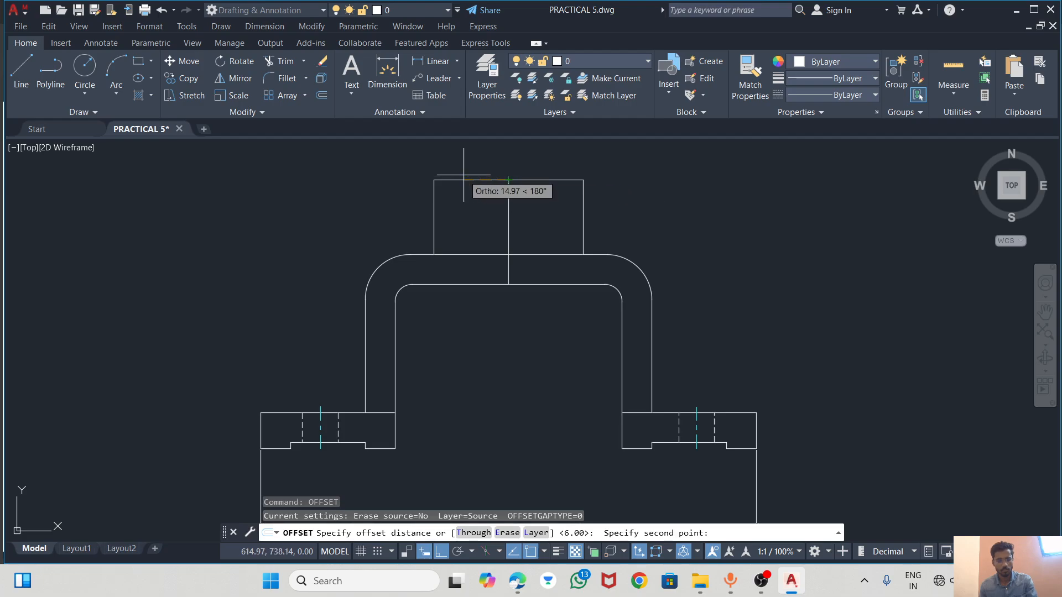
{"action": "key", "text": "alt+Tab"}
{"action": "key", "text": "alt+Tab"}
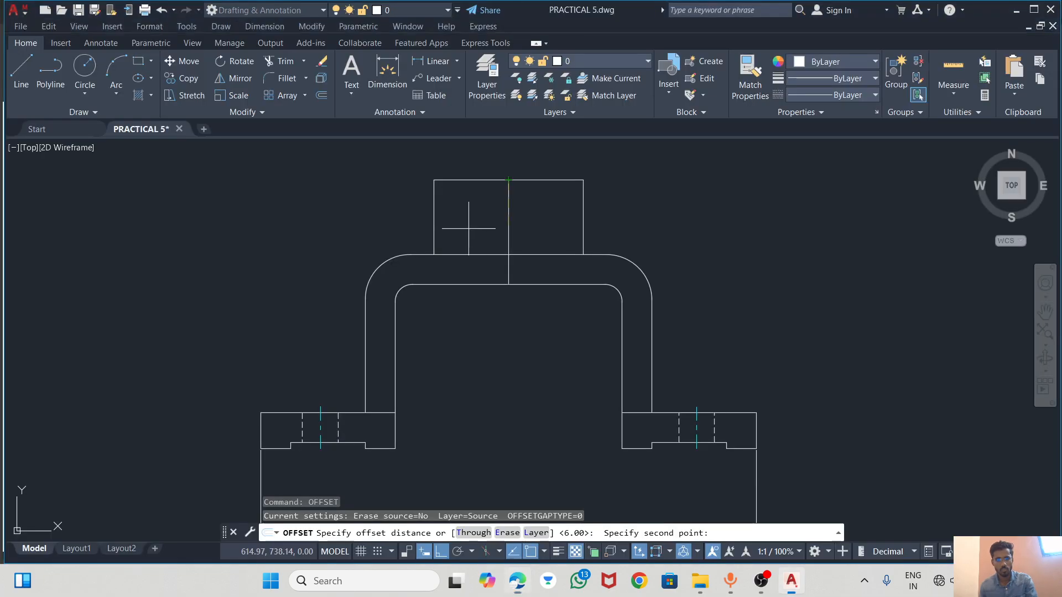
{"action": "type", "text": "12.5"}
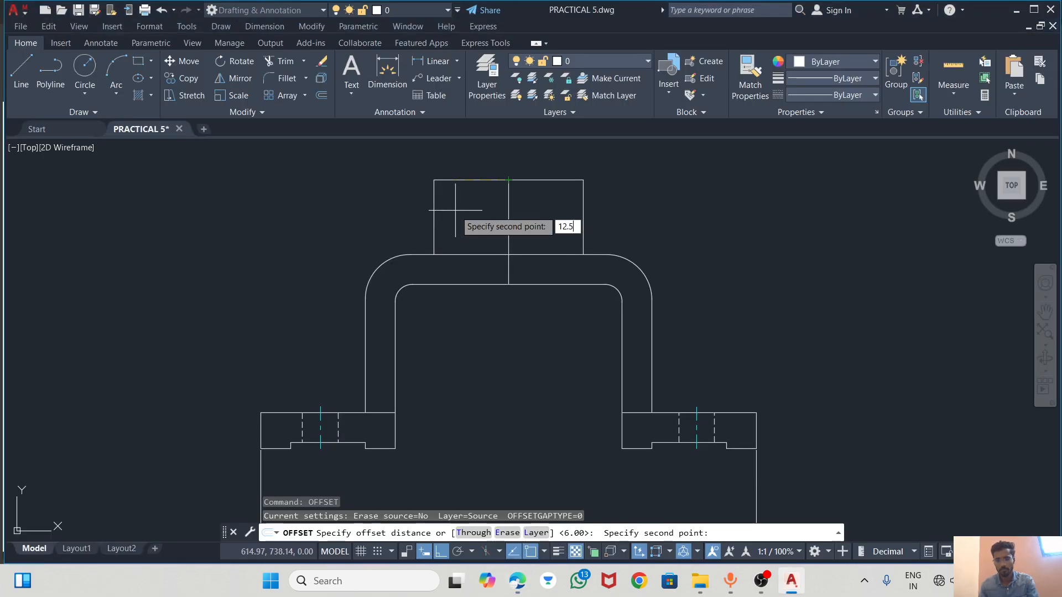
{"action": "key", "text": "Return"}
{"action": "left_click", "coordinate": [489, 217]}
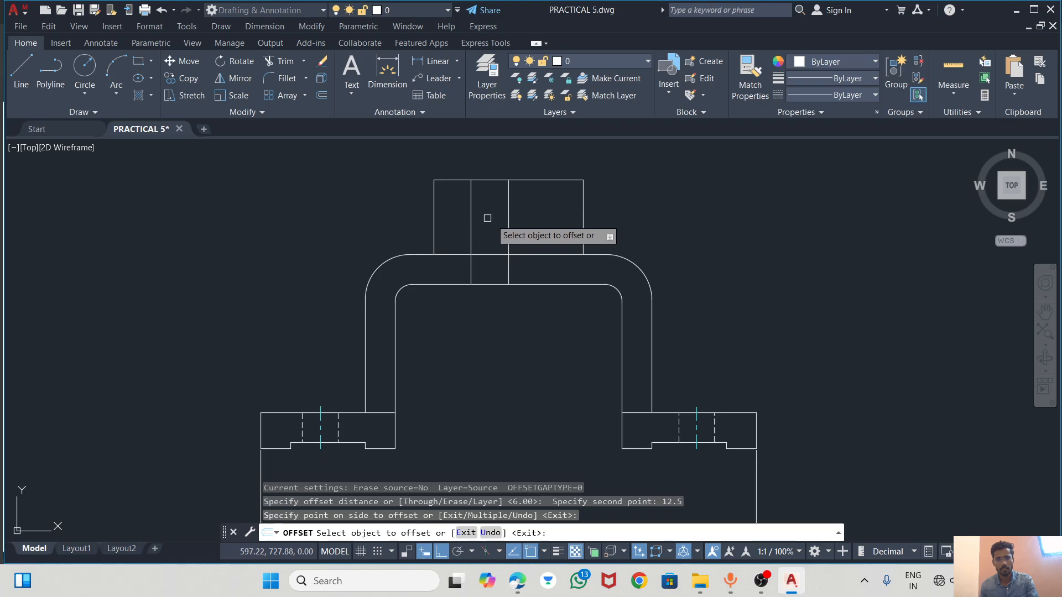
{"action": "left_click", "coordinate": [508, 221]}
{"action": "left_click", "coordinate": [546, 219]}
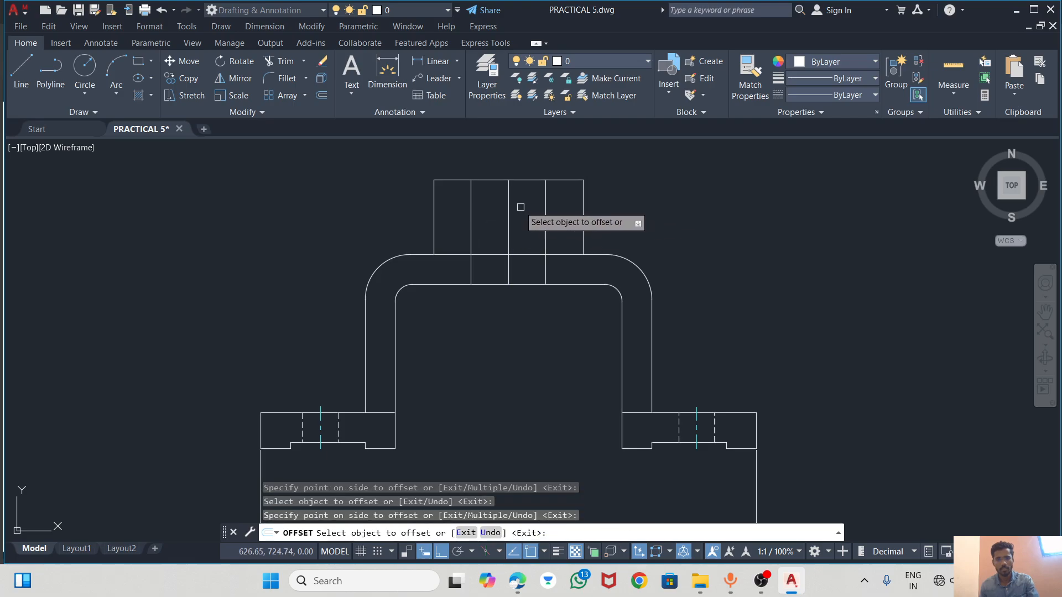
{"action": "key", "text": "Escape"}
Check the boss in machinedrawing.pdf and stretch its centre line beyond the boss's top and below the bridge's inner edge
{"action": "scroll", "coordinate": [486, 208], "scroll_direction": "down", "scroll_amount": 2}
{"action": "scroll", "coordinate": [483, 242], "scroll_direction": "up", "scroll_amount": 2}
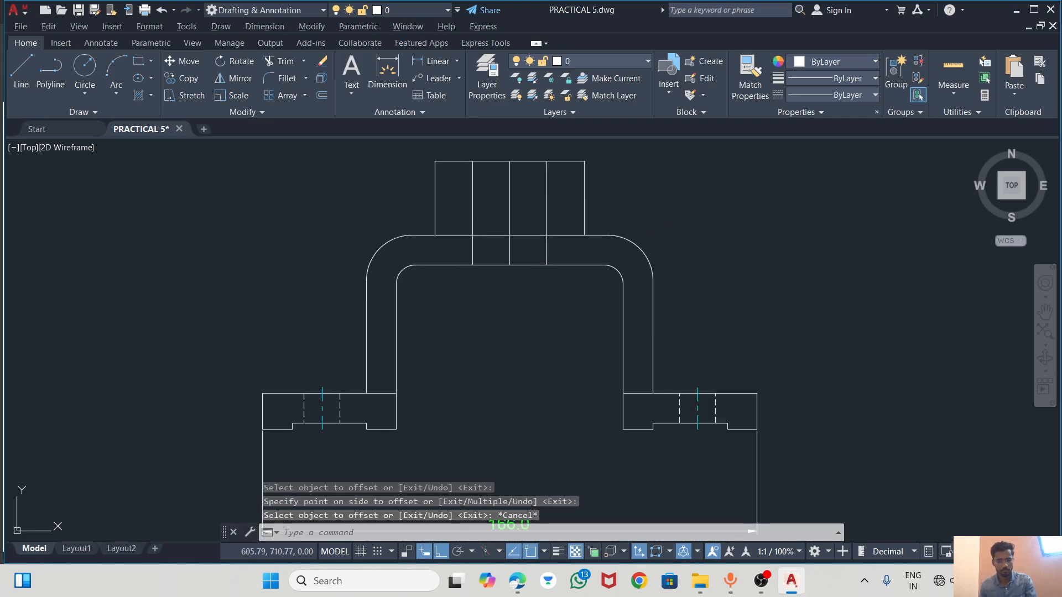
{"action": "key", "text": "alt+Tab"}
{"action": "scroll", "coordinate": [471, 235], "scroll_direction": "down", "scroll_amount": 3}
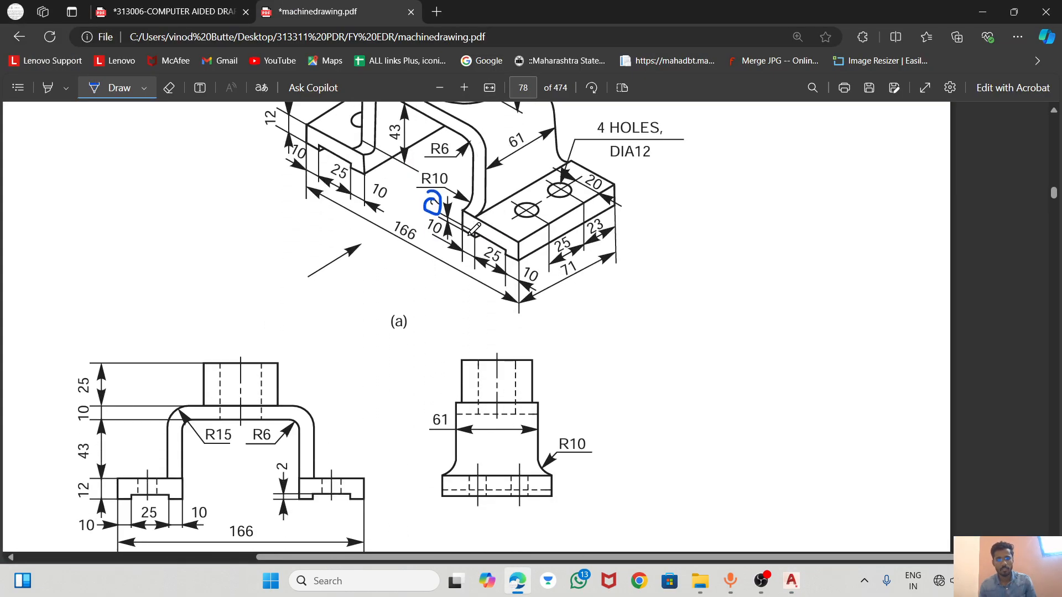
{"action": "scroll", "coordinate": [473, 228], "scroll_direction": "up", "scroll_amount": 2}
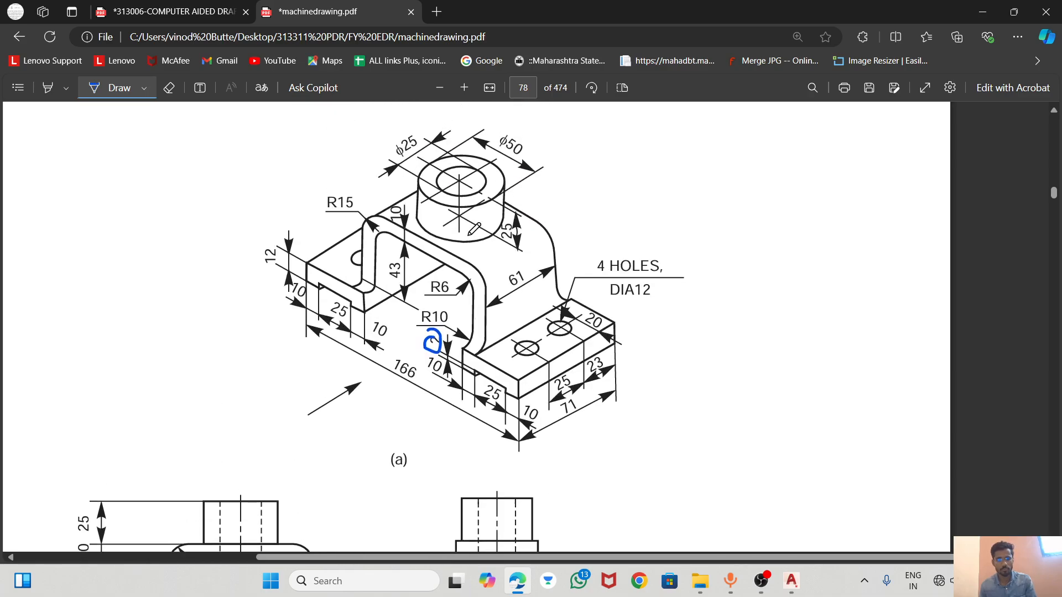
{"action": "key", "text": "alt+Tab"}
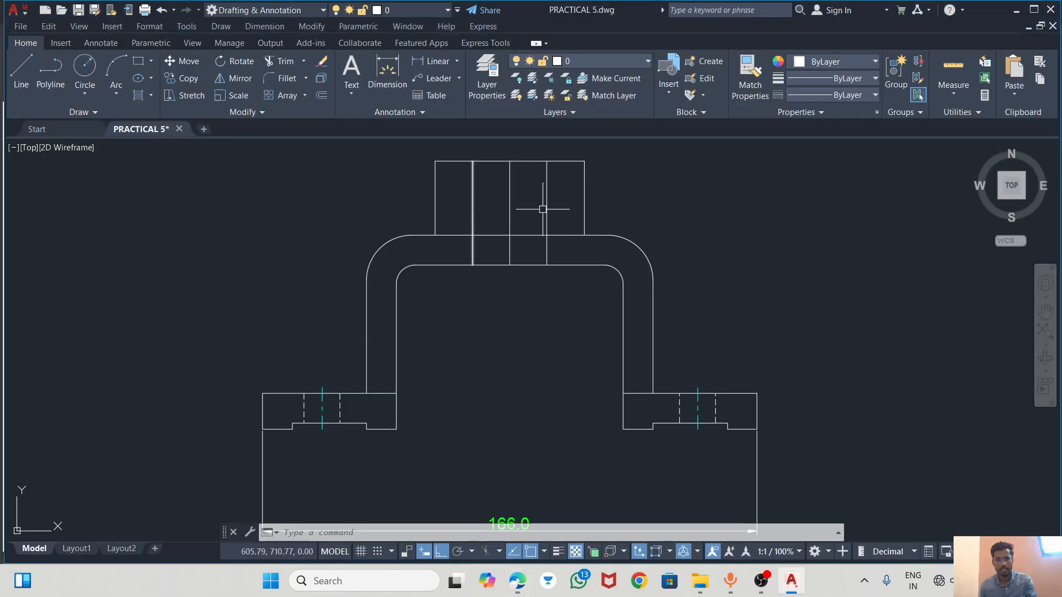
{"action": "left_click", "coordinate": [509, 191]}
{"action": "left_click", "coordinate": [509, 161]}
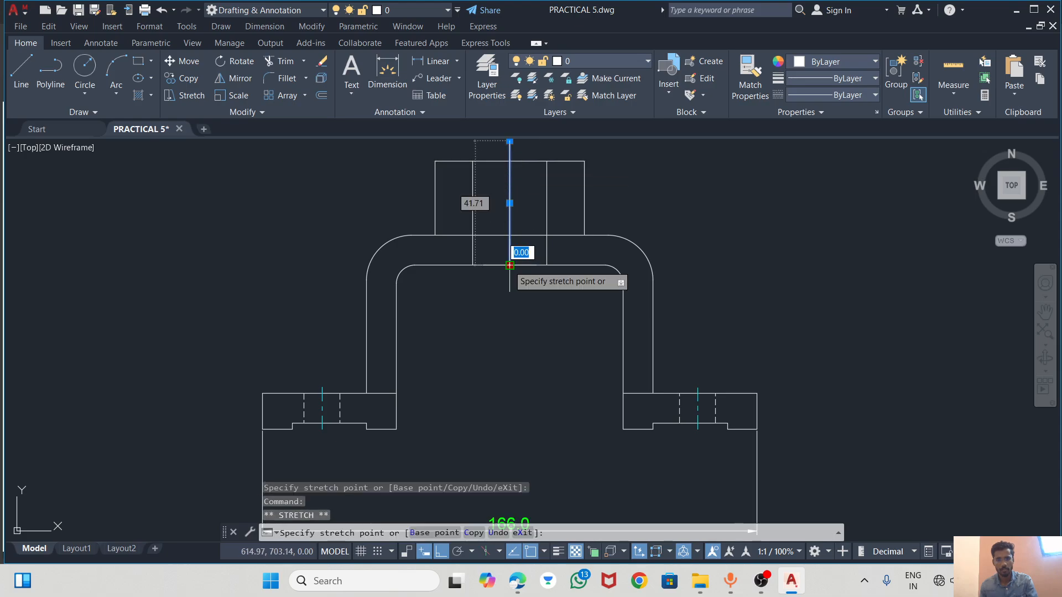
{"action": "key", "text": "Escape"}
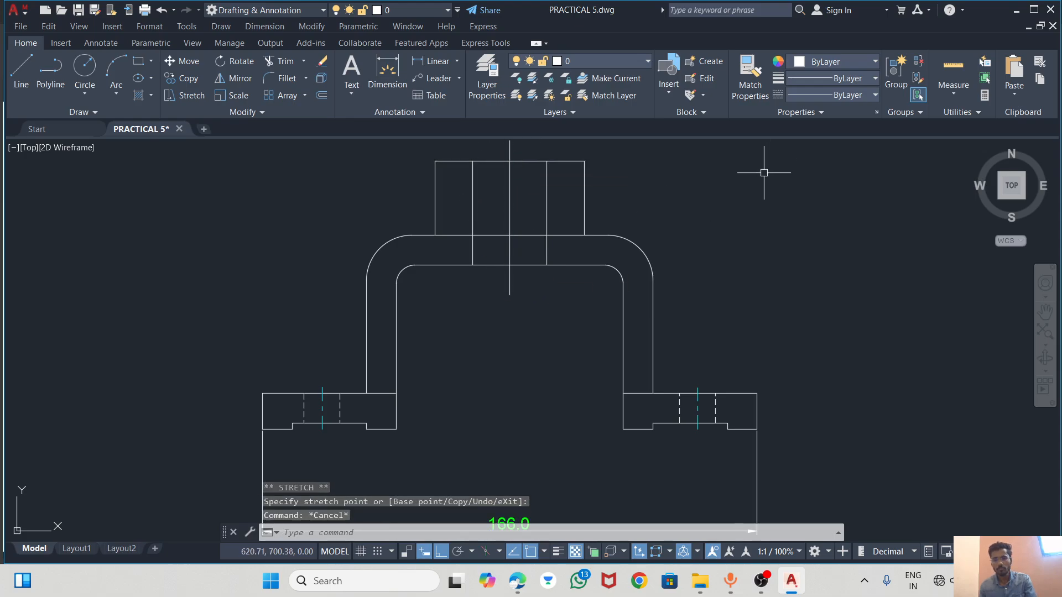
Set the linetype of the boss's two bore edge lines to AM_ISO02W050 and clear the selection
{"action": "left_click", "coordinate": [547, 185]}
{"action": "left_click", "coordinate": [473, 178]}
{"action": "left_click", "coordinate": [844, 95]}
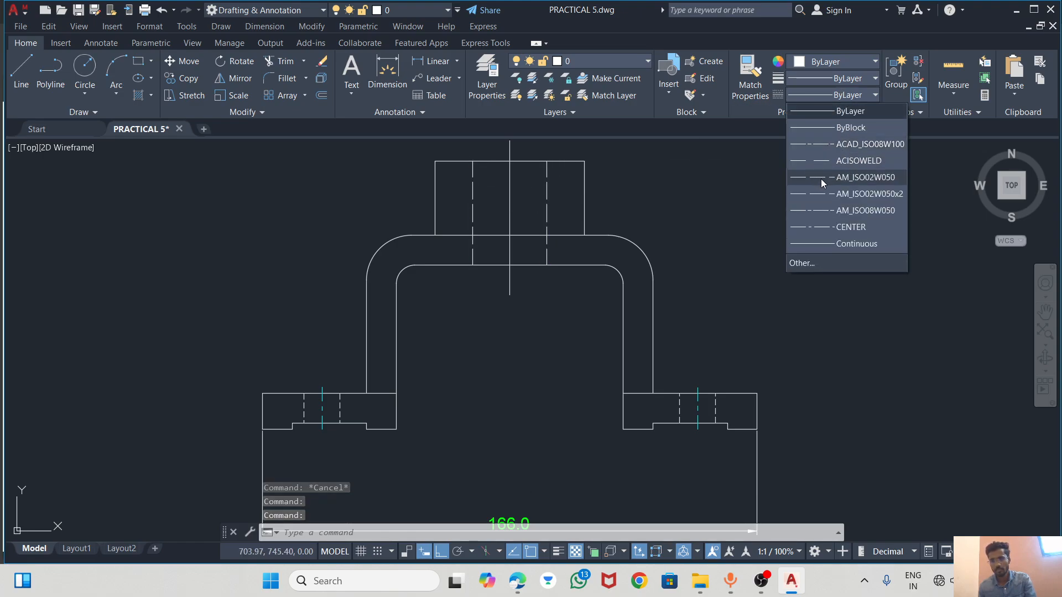
{"action": "left_click", "coordinate": [820, 183]}
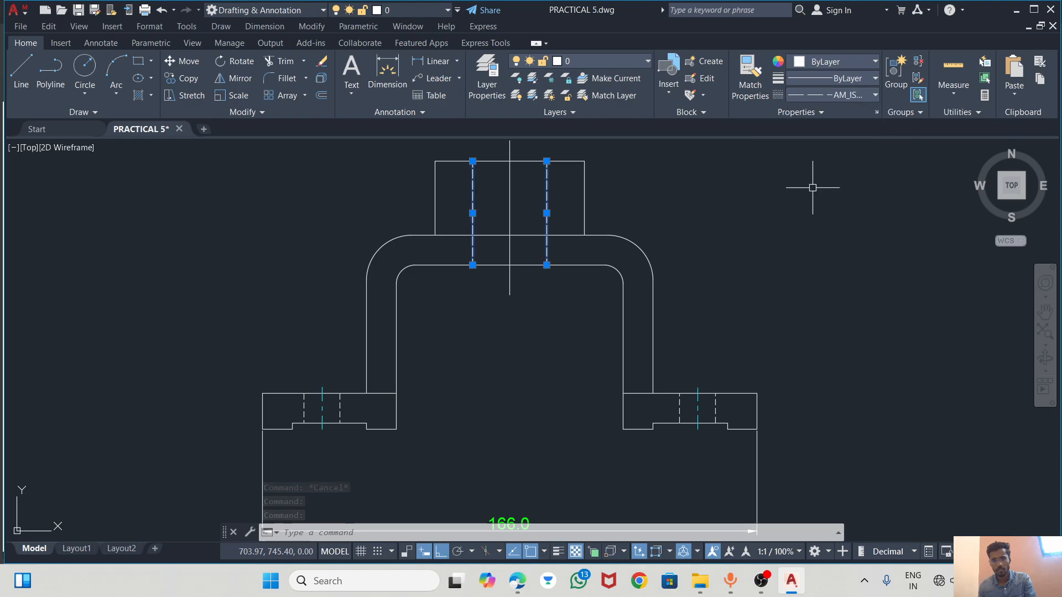
{"action": "key", "text": "Escape"}
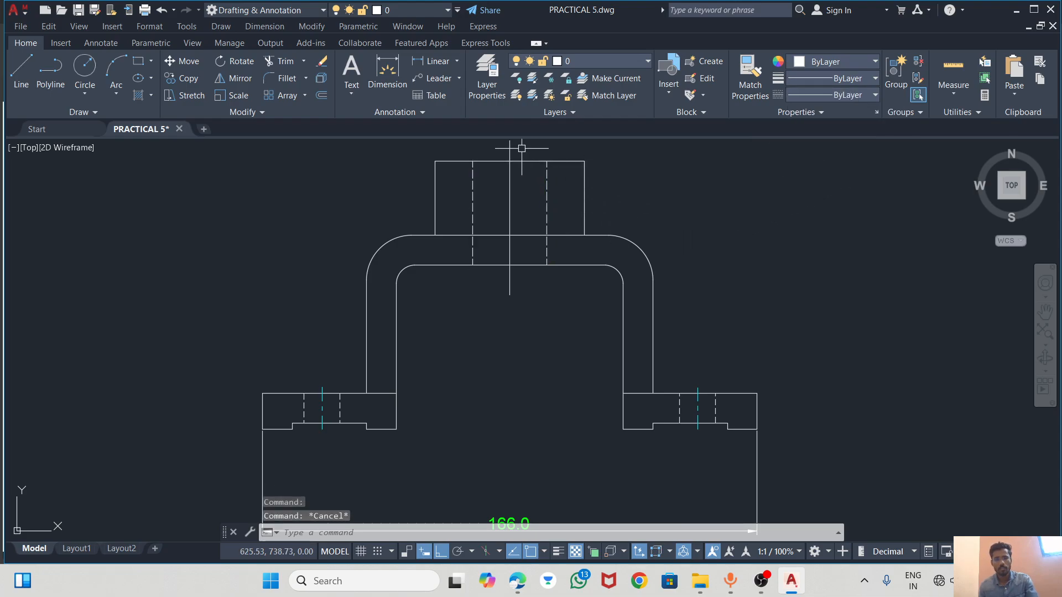
Give the boss's centre line the CENTER linetype and the colour Cyan
{"action": "left_click", "coordinate": [509, 143]}
{"action": "left_click", "coordinate": [854, 96]}
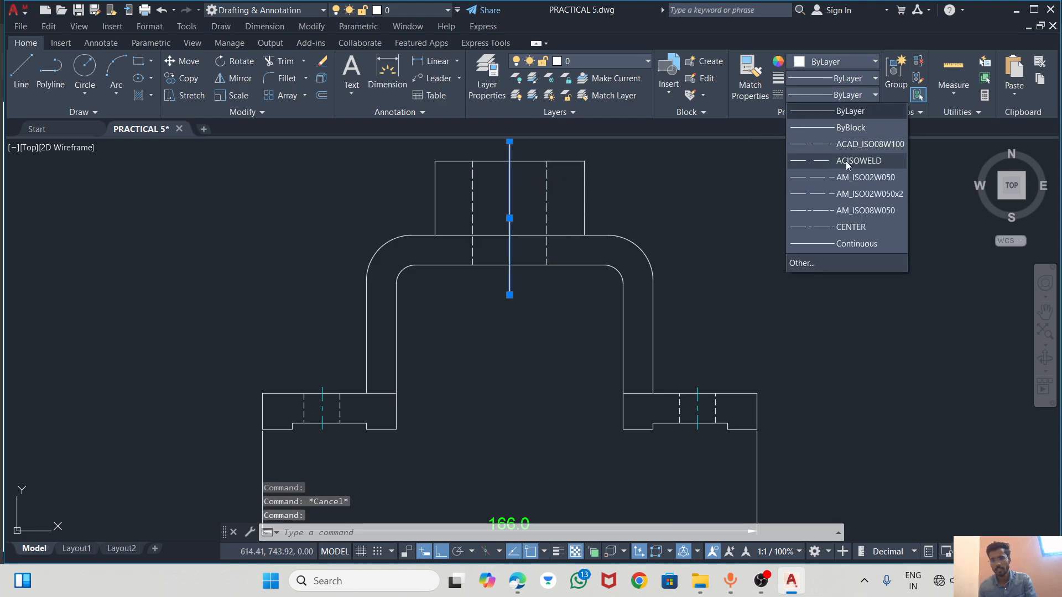
{"action": "left_click", "coordinate": [842, 227]}
{"action": "left_click", "coordinate": [824, 62]}
{"action": "left_click", "coordinate": [838, 202]}
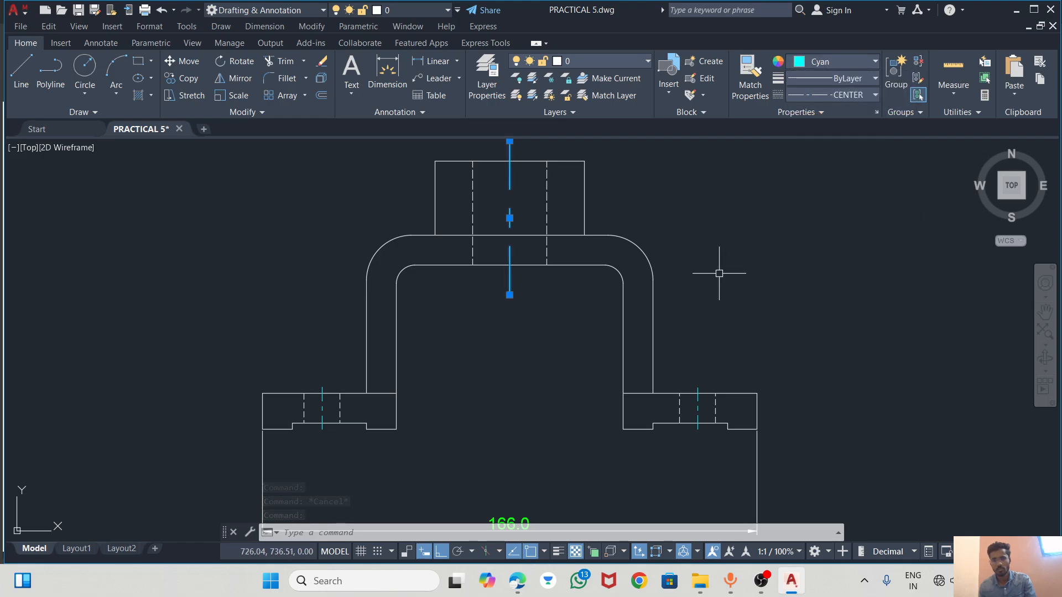
{"action": "key", "text": "Escape"}
Move the 166 overall dimension line up closer to the underside of the feet
{"action": "scroll", "coordinate": [661, 231], "scroll_direction": "down", "scroll_amount": 2}
{"action": "left_click", "coordinate": [570, 427]}
{"action": "left_click", "coordinate": [566, 408]}
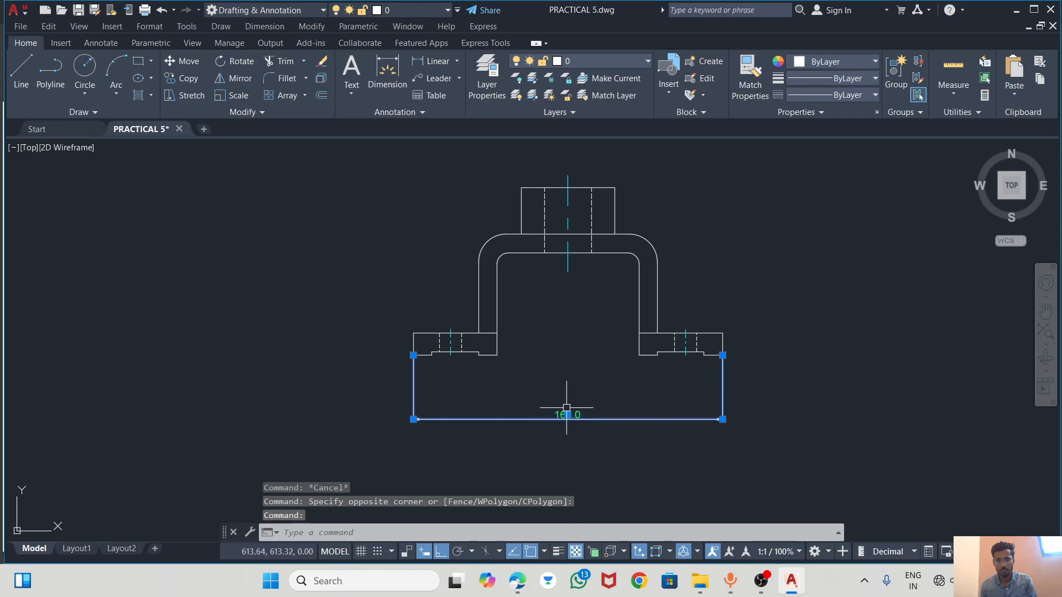
{"action": "left_click", "coordinate": [567, 407]}
{"action": "scroll", "coordinate": [775, 176], "scroll_direction": "down", "scroll_amount": 4}
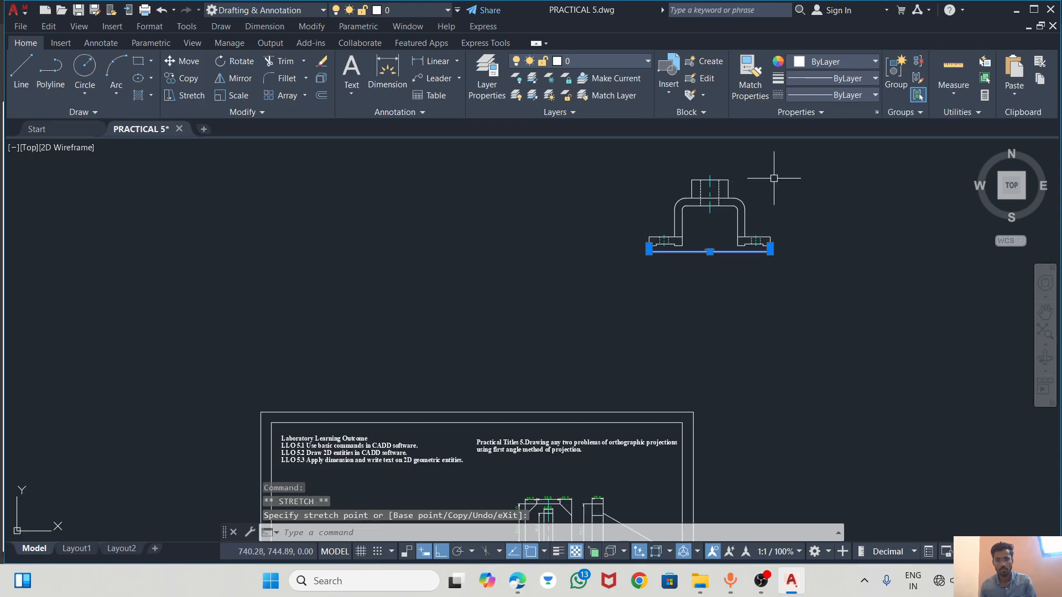
{"action": "middle_click_drag", "start_coordinate": [656, 294], "coordinate": [606, 304]}
{"action": "left_click", "coordinate": [584, 140]}
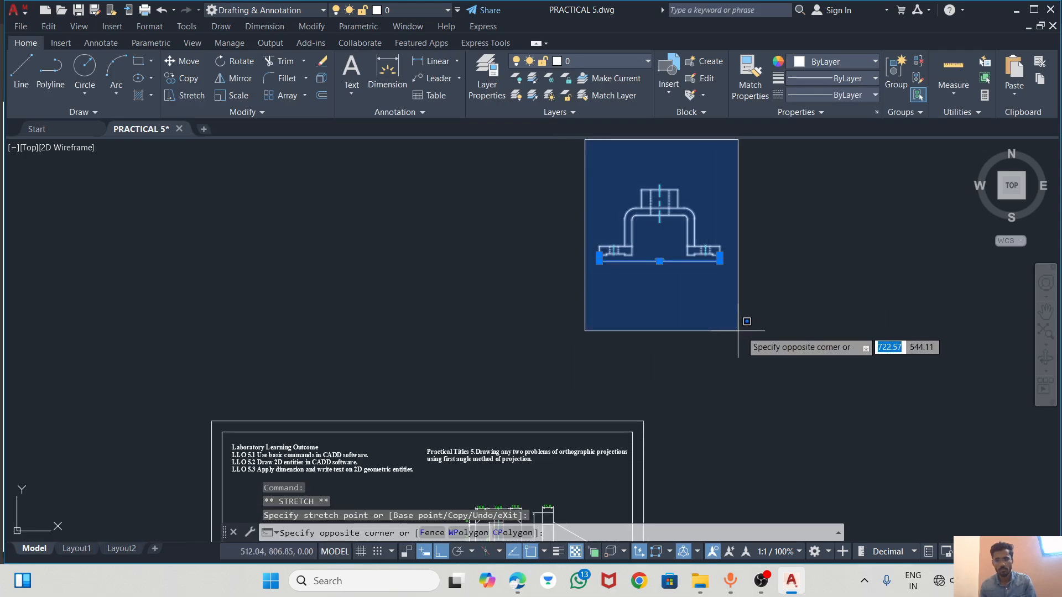
{"action": "left_click", "coordinate": [792, 312]}
{"action": "scroll", "coordinate": [549, 371], "scroll_direction": "down", "scroll_amount": 2}
{"action": "scroll", "coordinate": [658, 430], "scroll_direction": "up", "scroll_amount": 2}
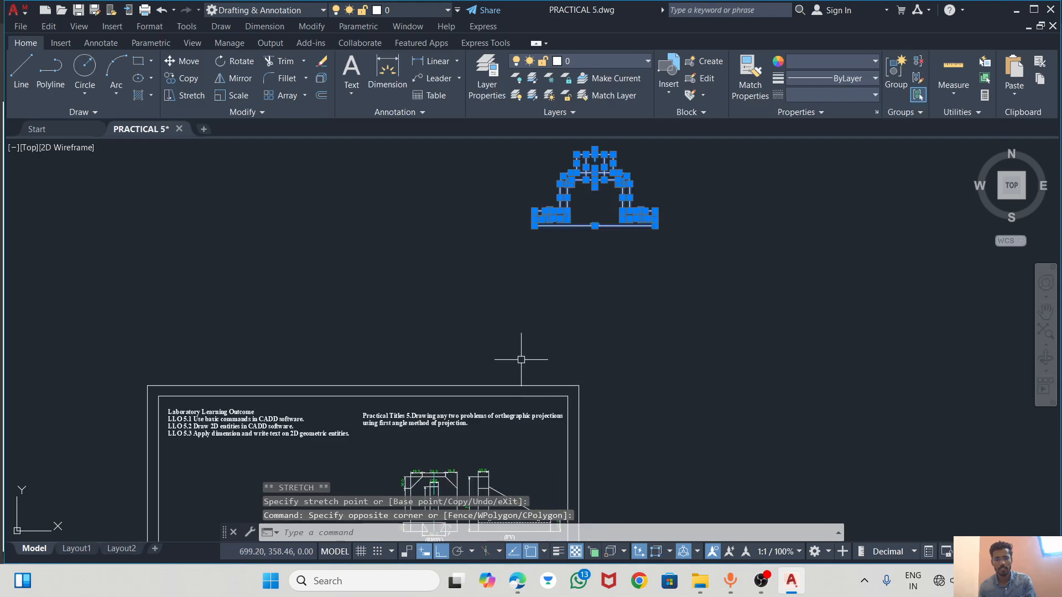
{"action": "scroll", "coordinate": [512, 332], "scroll_direction": "down", "scroll_amount": 2}
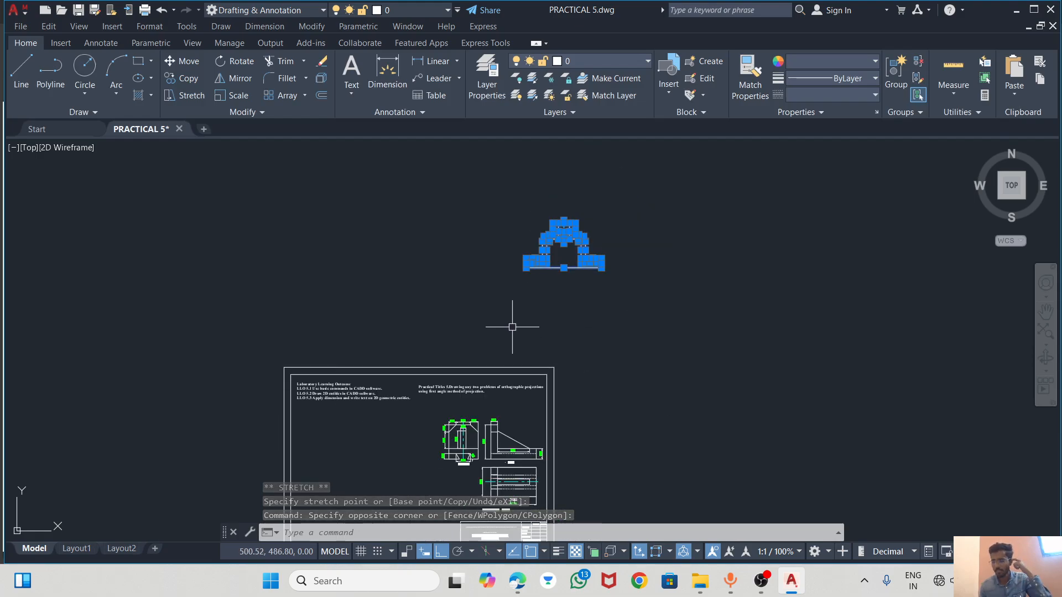
{"action": "key", "text": "Escape"}
{"action": "key", "text": "Escape"}
Compare the drawn front view with the bracket's pictorial and orthographic views in machinedrawing.pdf, then return to the drawing
{"action": "scroll", "coordinate": [557, 252], "scroll_direction": "up", "scroll_amount": 2}
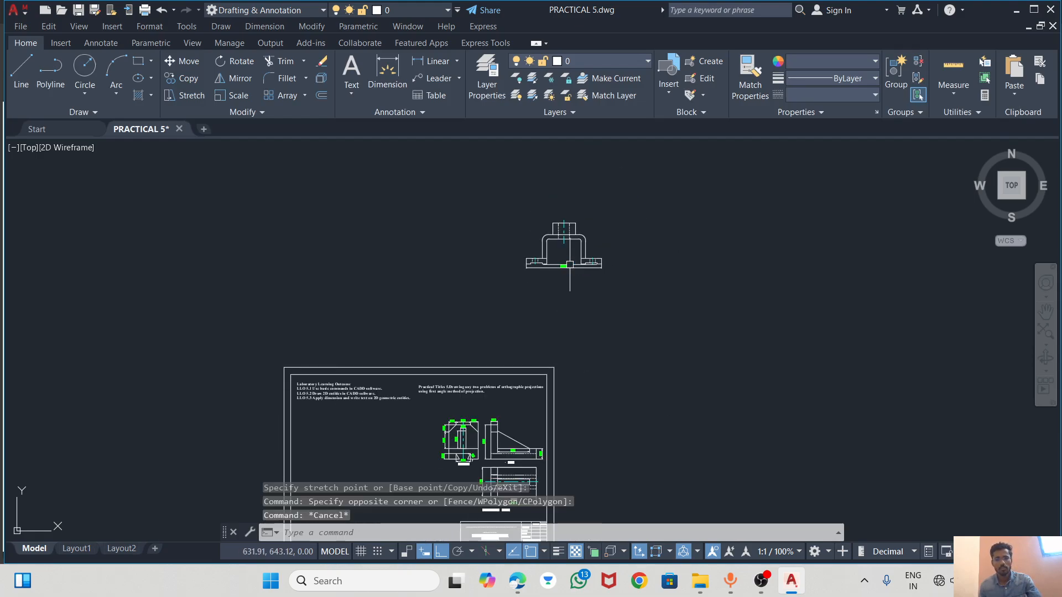
{"action": "scroll", "coordinate": [556, 251], "scroll_direction": "up", "scroll_amount": 3}
{"action": "scroll", "coordinate": [491, 291], "scroll_direction": "down", "scroll_amount": 2}
{"action": "scroll", "coordinate": [527, 265], "scroll_direction": "down", "scroll_amount": 2}
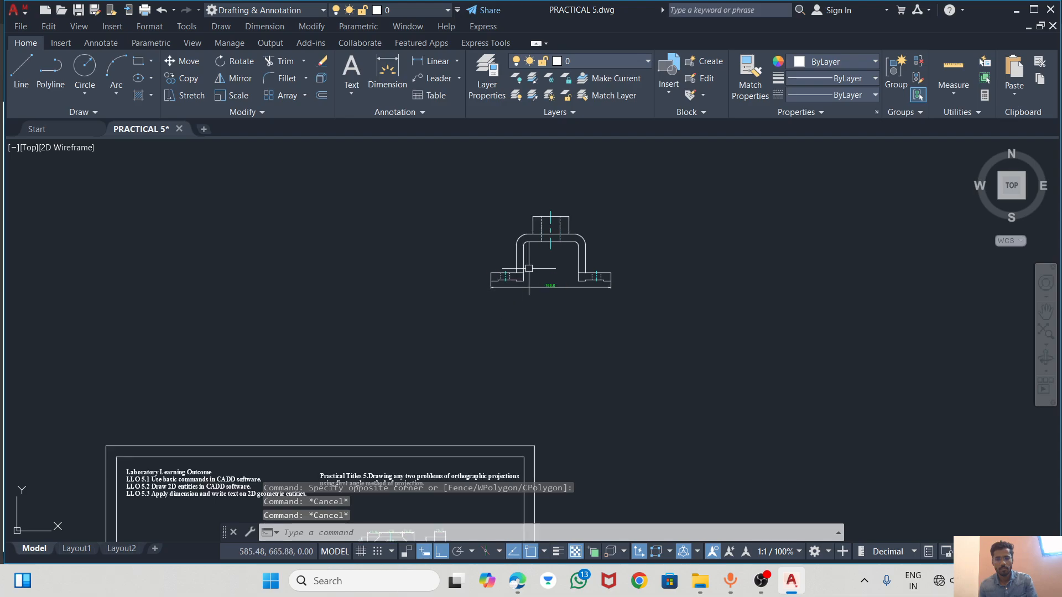
{"action": "scroll", "coordinate": [556, 287], "scroll_direction": "up", "scroll_amount": 3}
{"action": "scroll", "coordinate": [457, 301], "scroll_direction": "down", "scroll_amount": 3}
{"action": "scroll", "coordinate": [569, 261], "scroll_direction": "up", "scroll_amount": 2}
{"action": "scroll", "coordinate": [525, 271], "scroll_direction": "up", "scroll_amount": 2}
{"action": "middle_click_drag", "start_coordinate": [351, 275], "coordinate": [422, 303]}
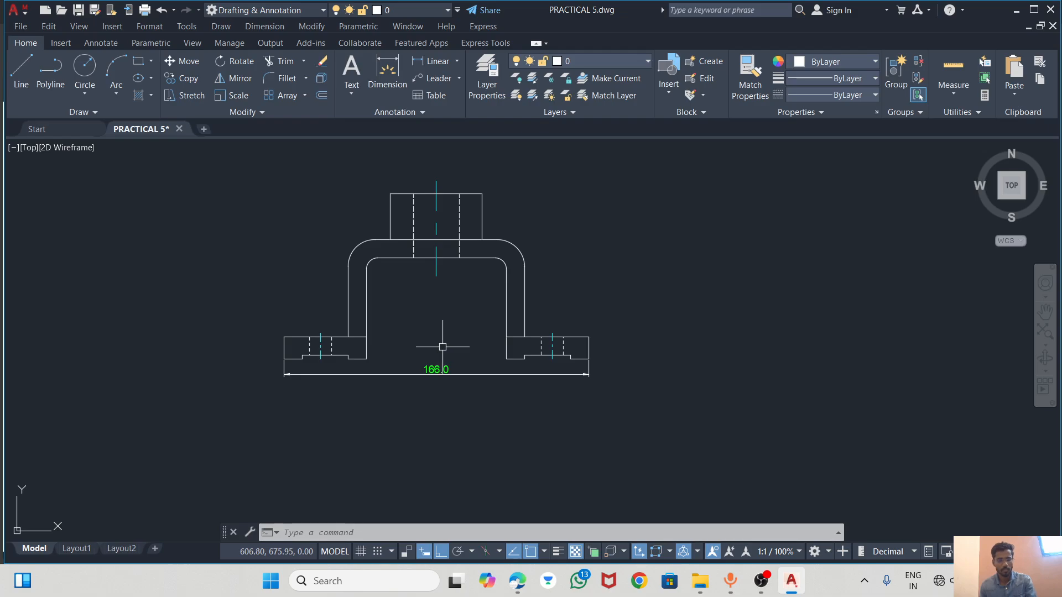
{"action": "key", "text": "alt+Tab"}
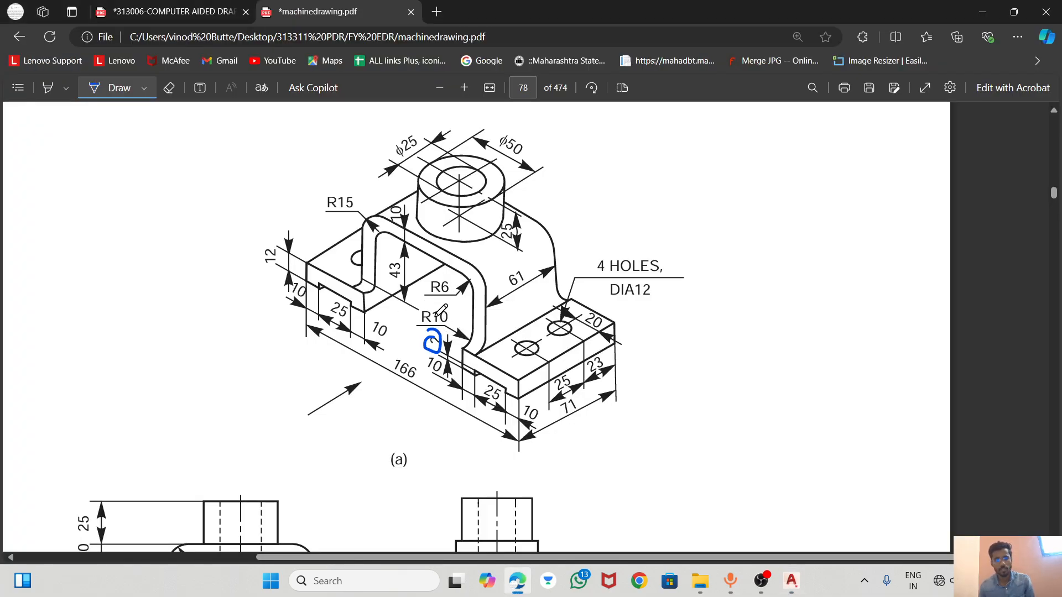
{"action": "scroll", "coordinate": [459, 309], "scroll_direction": "down", "scroll_amount": 4}
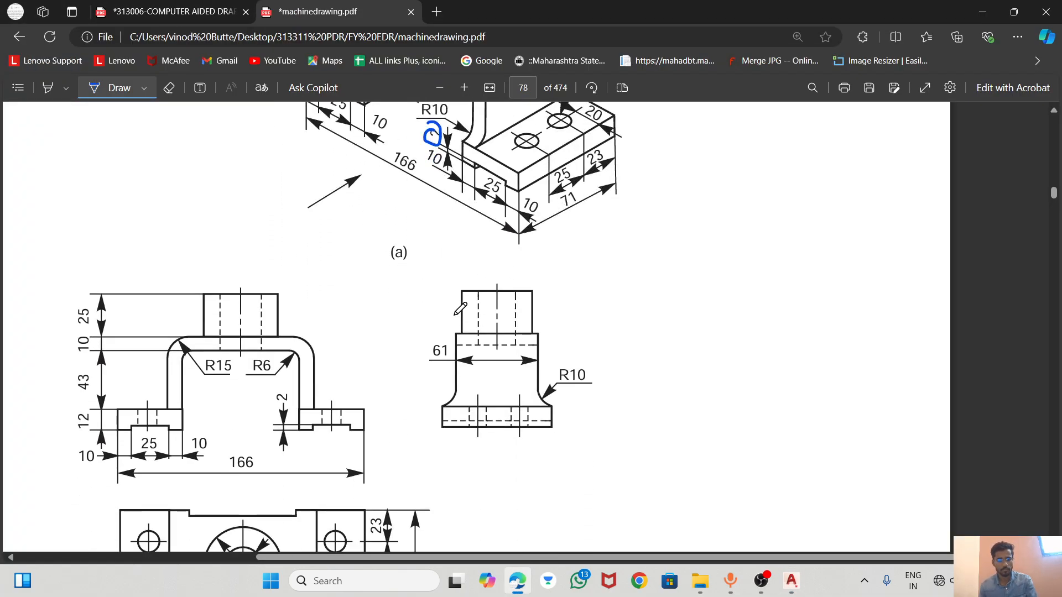
{"action": "scroll", "coordinate": [460, 309], "scroll_direction": "down", "scroll_amount": 2}
{"action": "scroll", "coordinate": [460, 309], "scroll_direction": "up", "scroll_amount": 5}
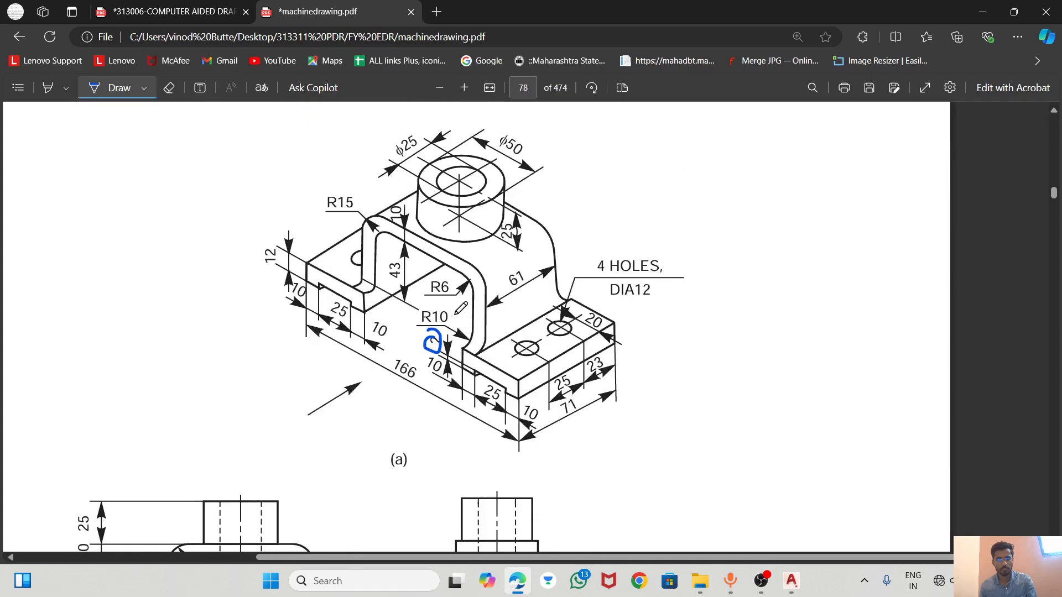
{"action": "key", "text": "alt+Tab"}
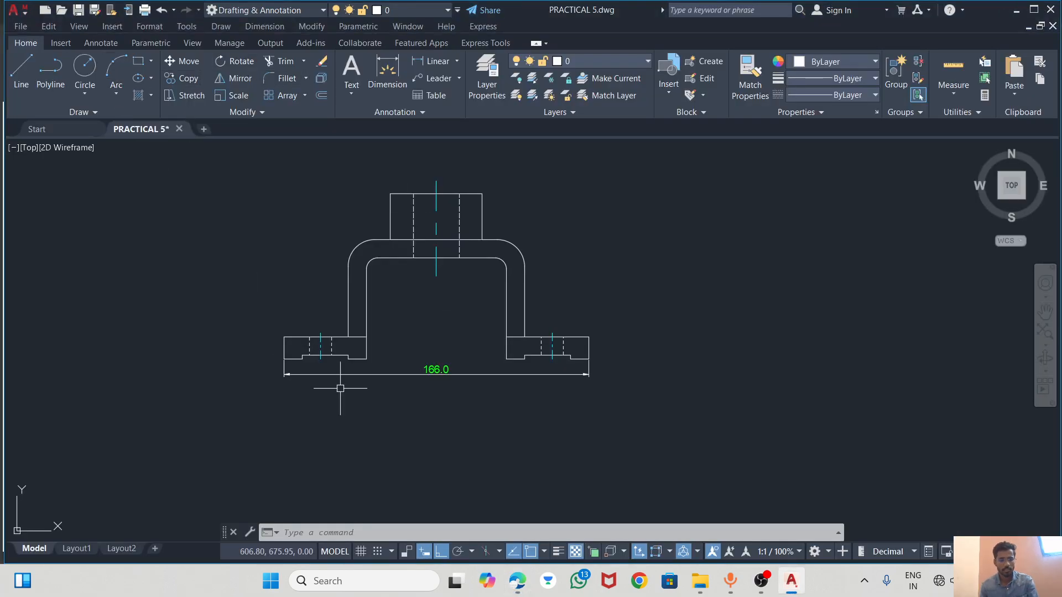
{"action": "left_click", "coordinate": [354, 520]}
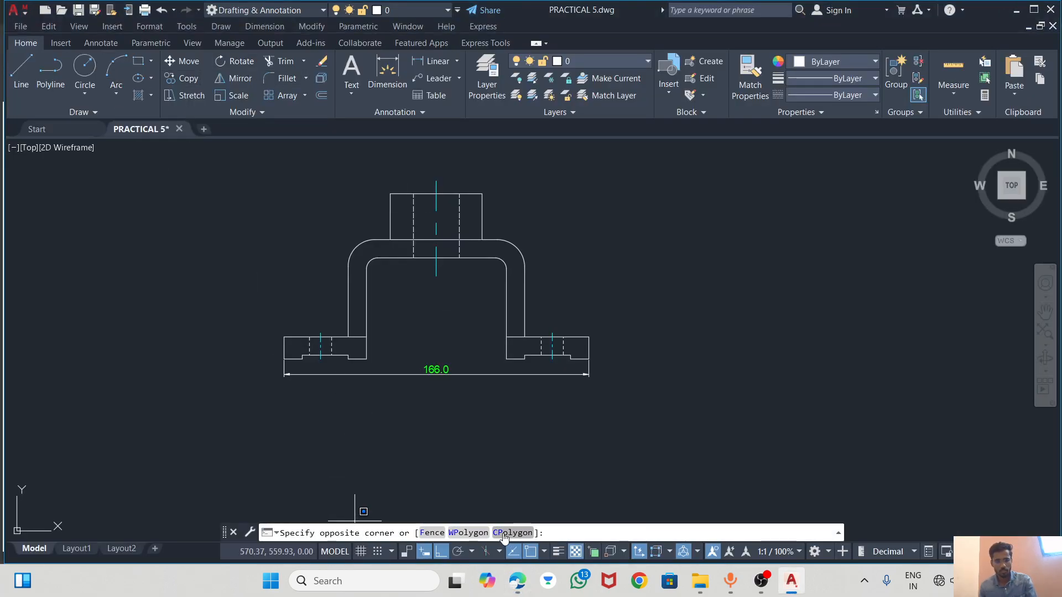
{"action": "key", "text": "Escape"}
{"action": "key", "text": "Escape"}
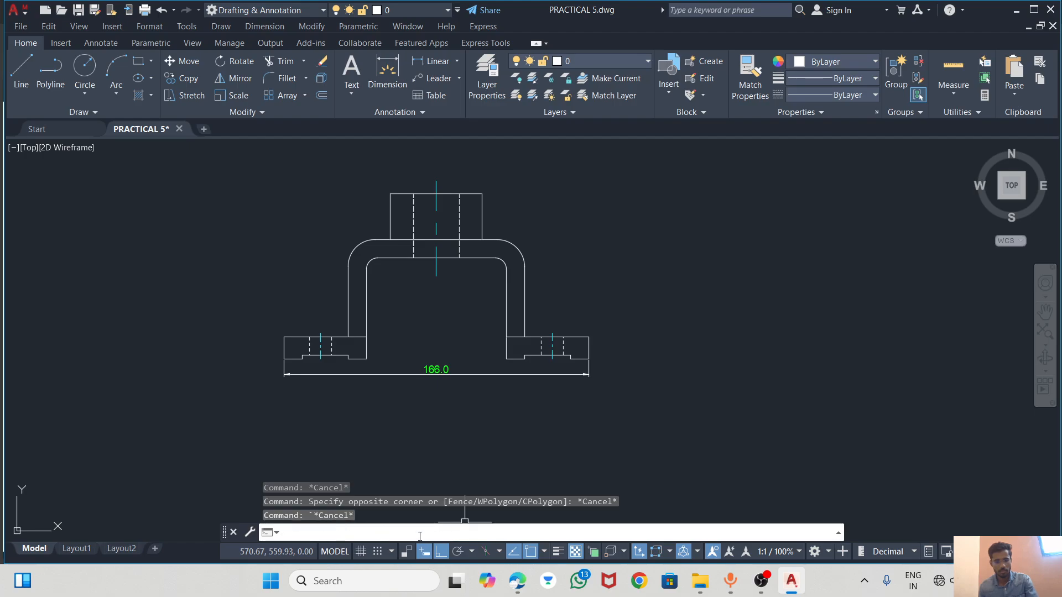
Draw vertical rays downward from the left foot's outer bottom corner and from the outer bottom corner of its groove
{"action": "type", "text": "ray"}
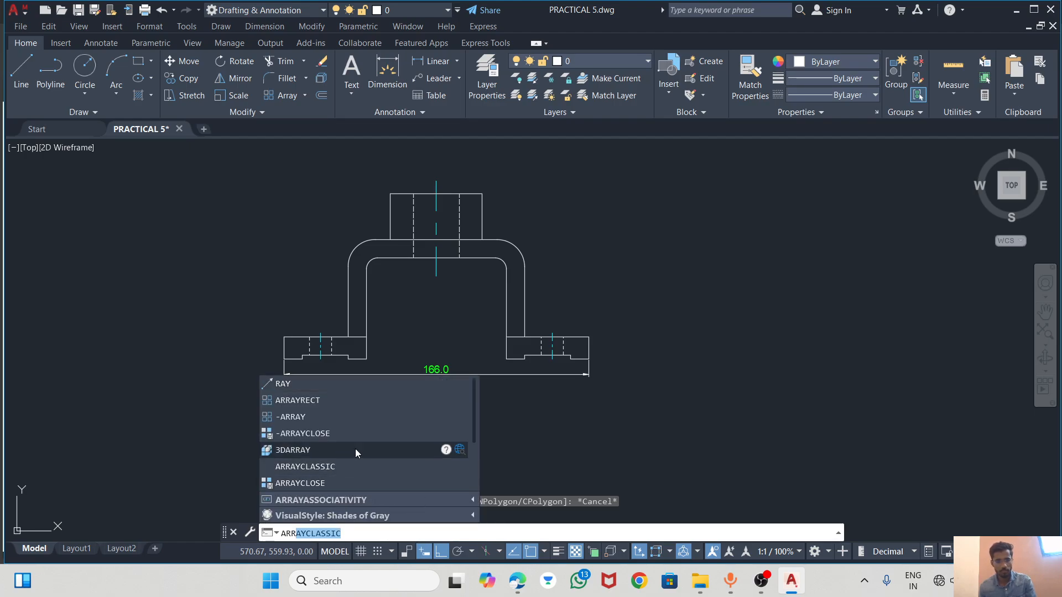
{"action": "left_click", "coordinate": [293, 384]}
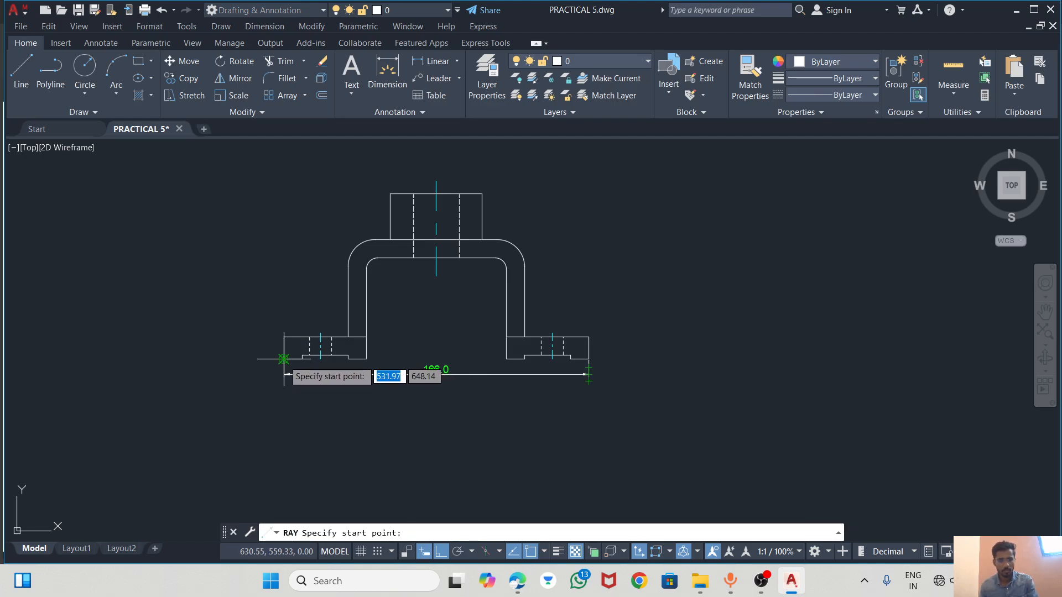
{"action": "left_click", "coordinate": [284, 359]}
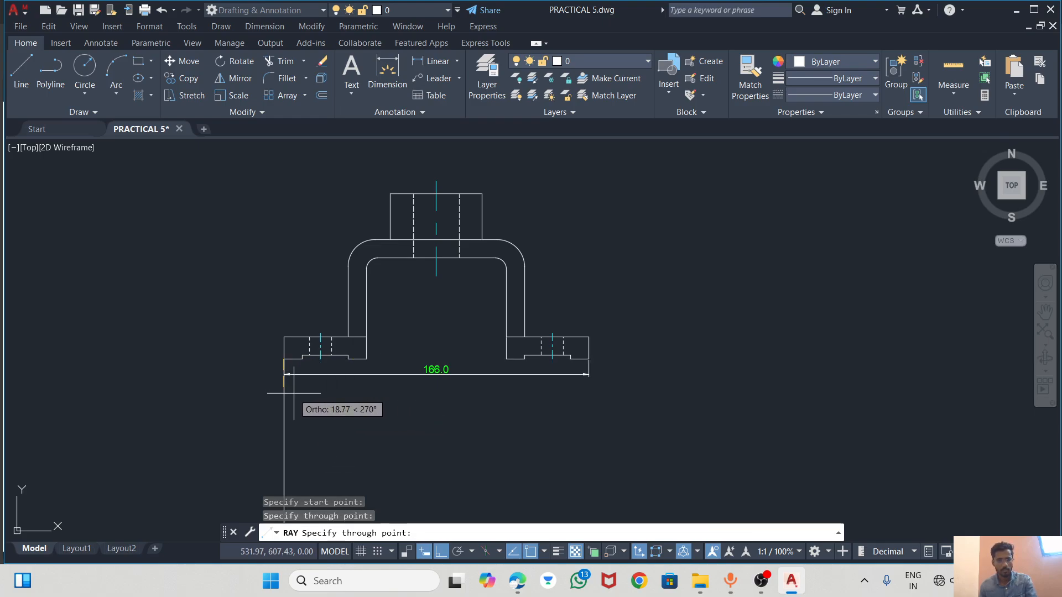
{"action": "key", "text": "Escape"}
{"action": "scroll", "coordinate": [332, 362], "scroll_direction": "up", "scroll_amount": 3}
{"action": "scroll", "coordinate": [436, 293], "scroll_direction": "down", "scroll_amount": 1}
{"action": "scroll", "coordinate": [406, 283], "scroll_direction": "up", "scroll_amount": 4}
{"action": "key", "text": "Return"}
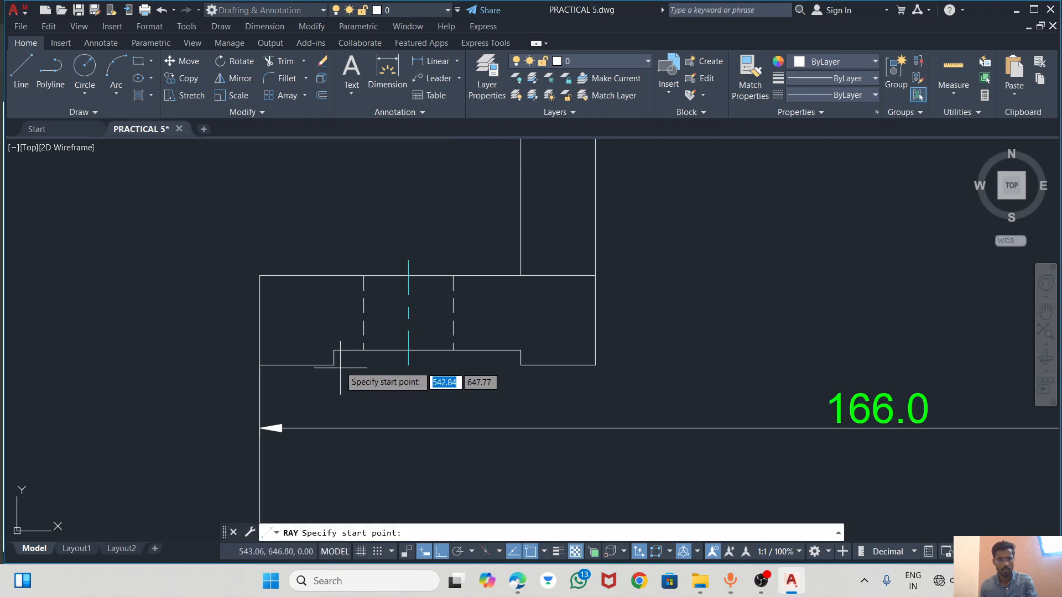
{"action": "left_click", "coordinate": [333, 365]}
{"action": "left_click", "coordinate": [332, 454]}
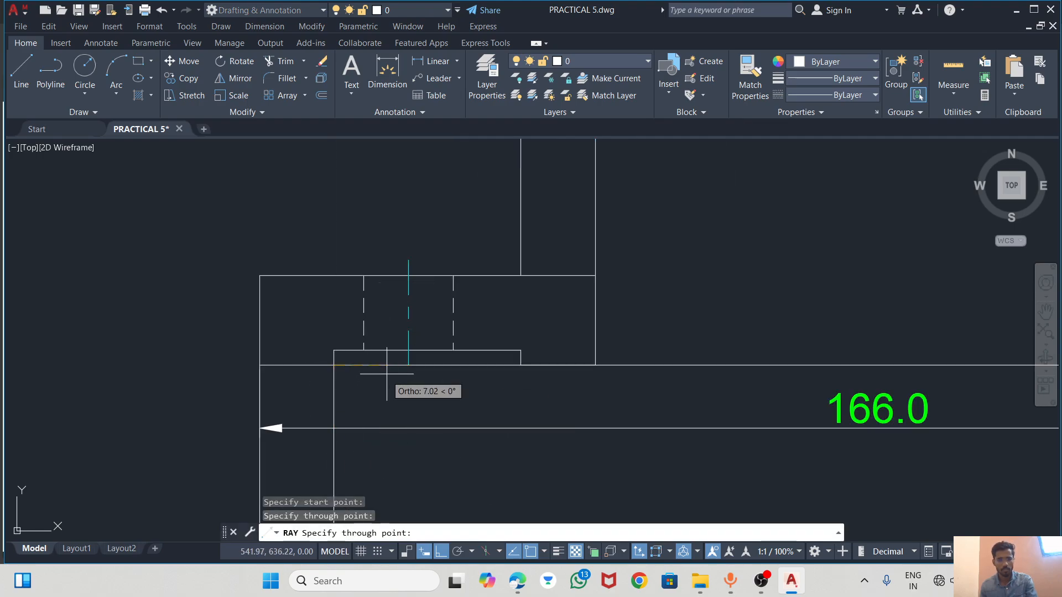
{"action": "key", "text": "Return"}
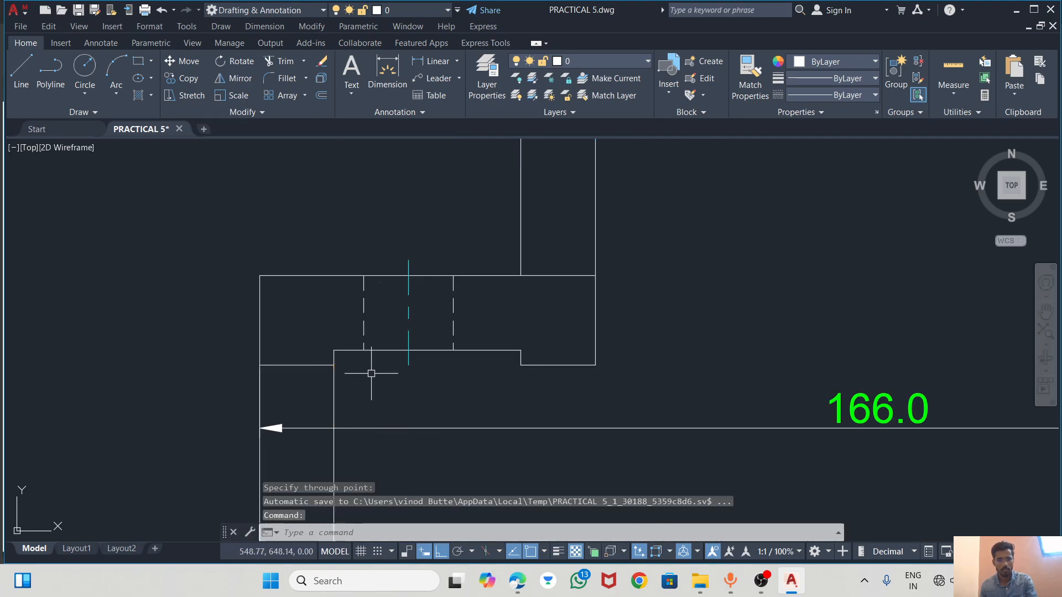
Draw a vertical ray downward from the lower end of the left foot hole's outer hidden edge
{"action": "key", "text": "Return"}
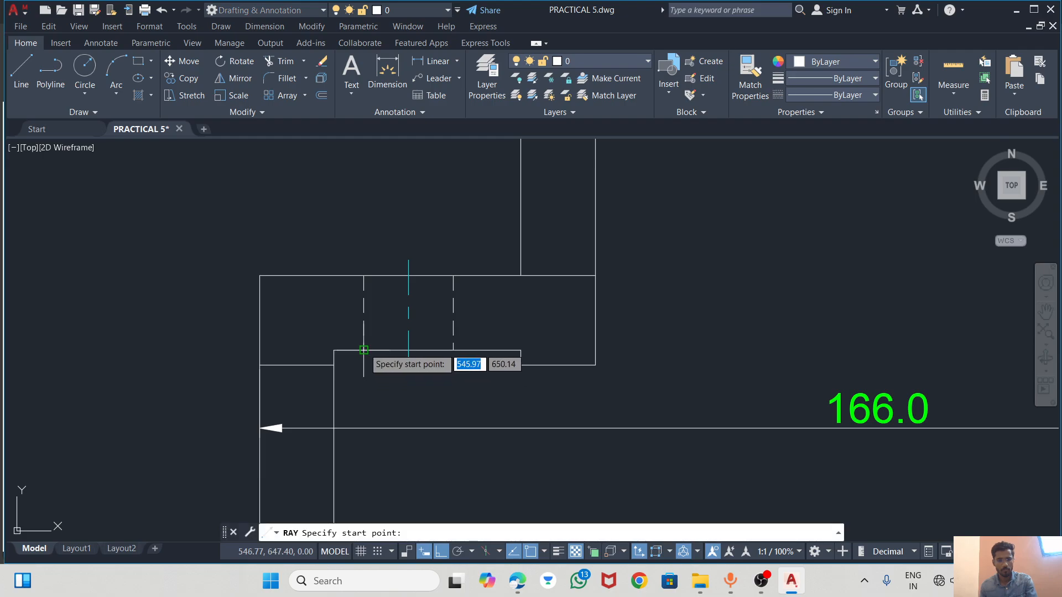
{"action": "left_click", "coordinate": [364, 350]}
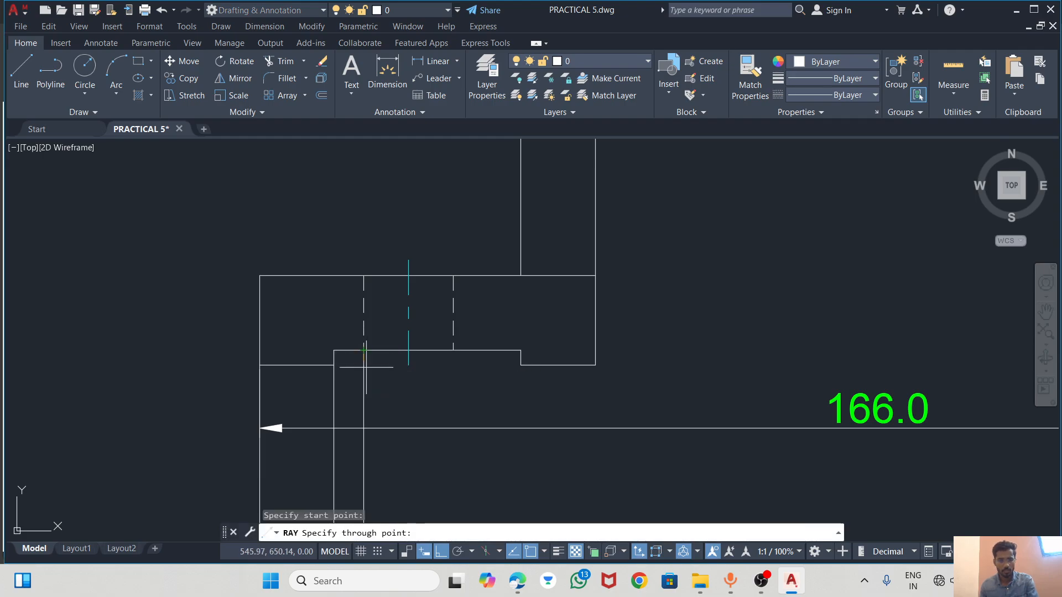
{"action": "left_click", "coordinate": [359, 460]}
{"action": "key", "text": "Return"}
Try to draw a downward ray from the left foot hole's centre line, and erase the slanted ray
{"action": "key", "text": "Return"}
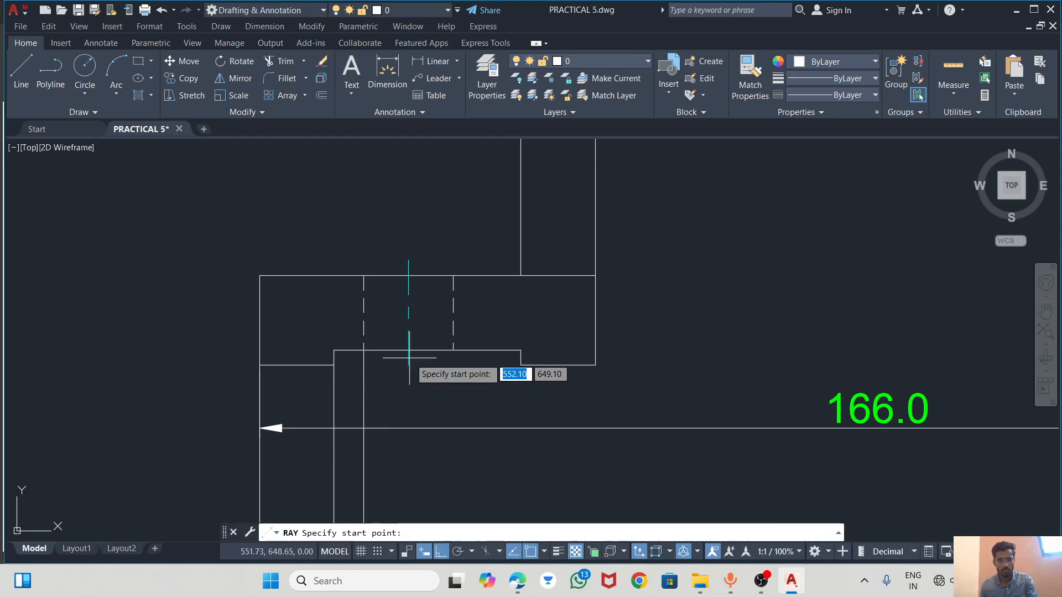
{"action": "left_click", "coordinate": [408, 350]}
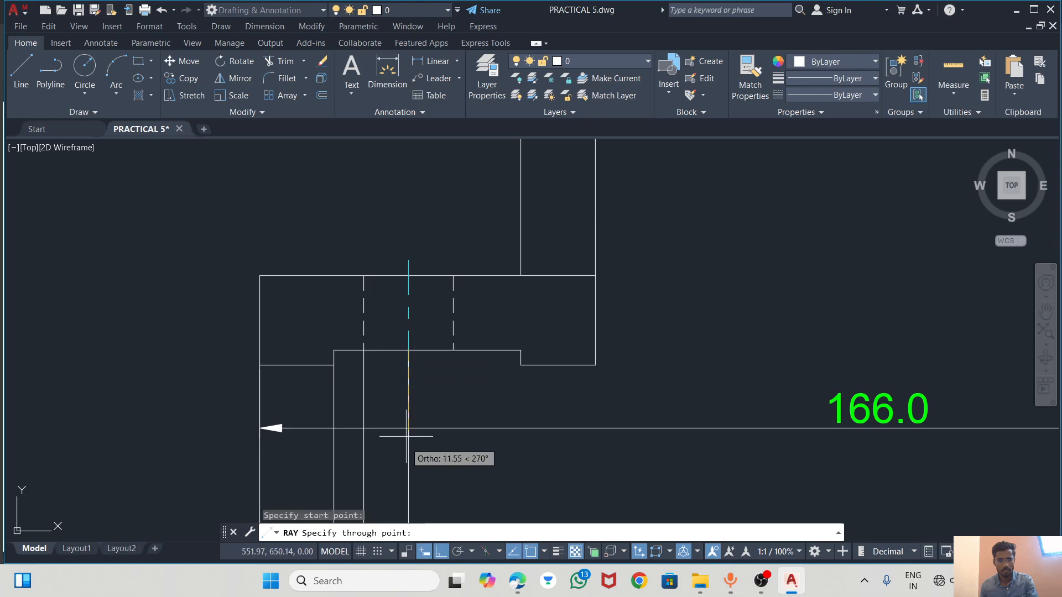
{"action": "key", "text": "Return"}
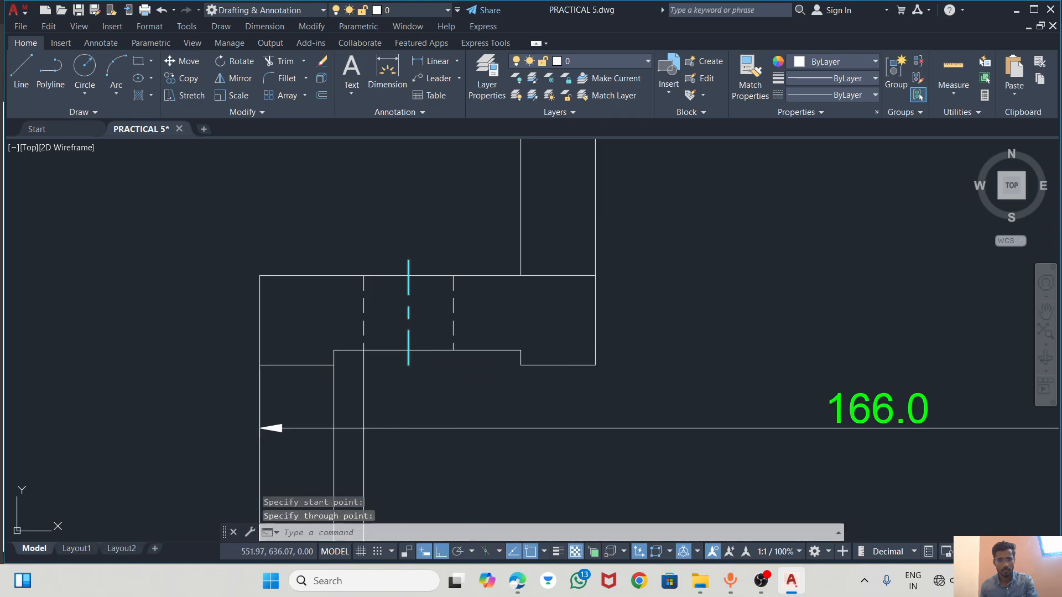
{"action": "key", "text": "Return"}
{"action": "left_click", "coordinate": [408, 350]}
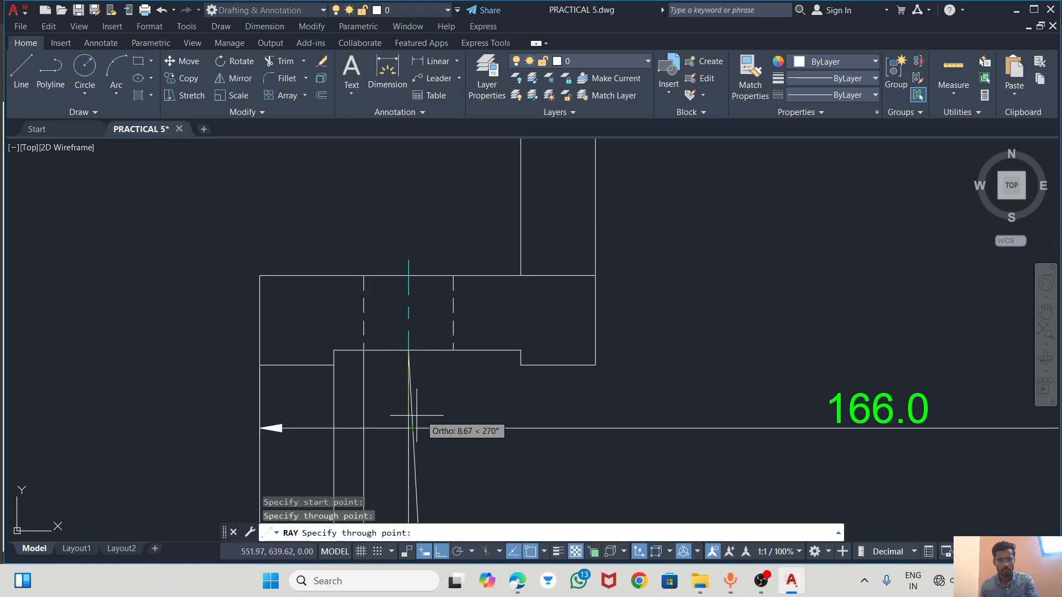
{"action": "key", "text": "ctrl+z"}
{"action": "scroll", "coordinate": [404, 464], "scroll_direction": "down", "scroll_amount": 3}
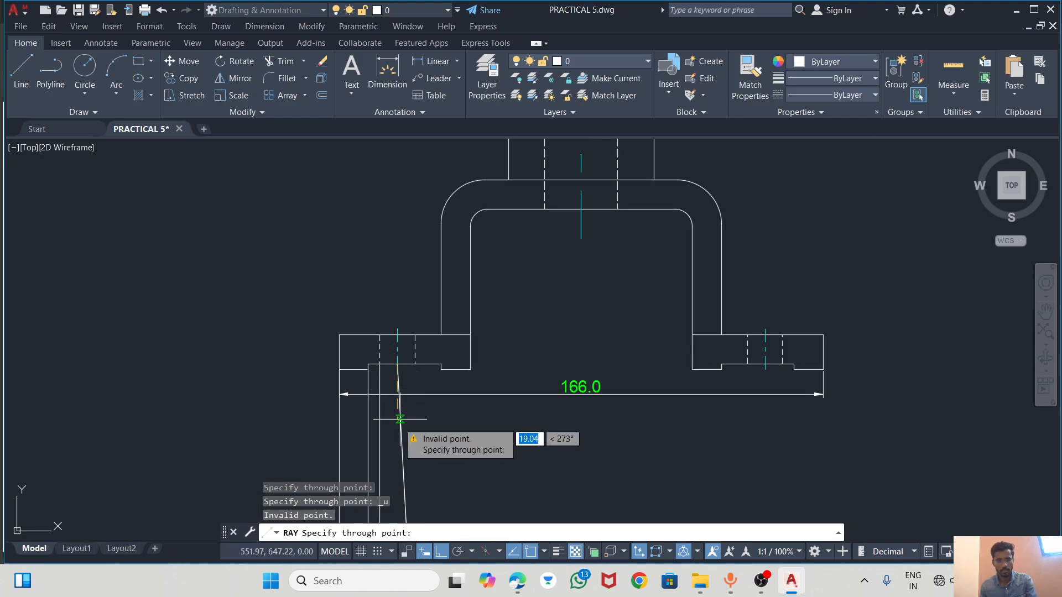
{"action": "key", "text": "Escape"}
{"action": "scroll", "coordinate": [408, 440], "scroll_direction": "up", "scroll_amount": 2}
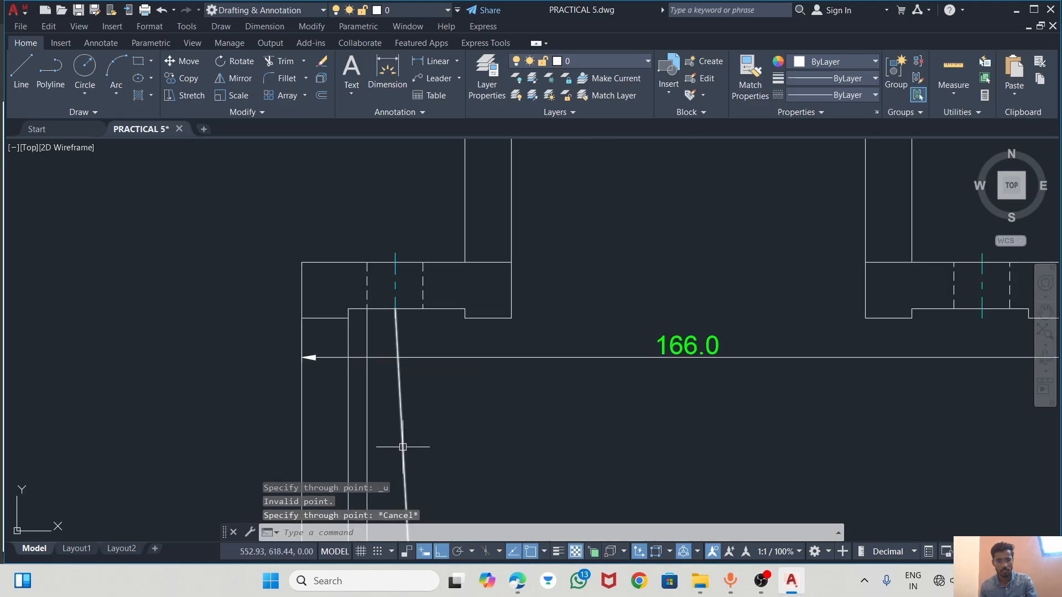
{"action": "left_click", "coordinate": [404, 443]}
{"action": "key", "text": "Delete"}
Draw a vertical ray downward from the point where the left foot hole's centre line meets the groove
{"action": "scroll", "coordinate": [409, 420], "scroll_direction": "down", "scroll_amount": 4}
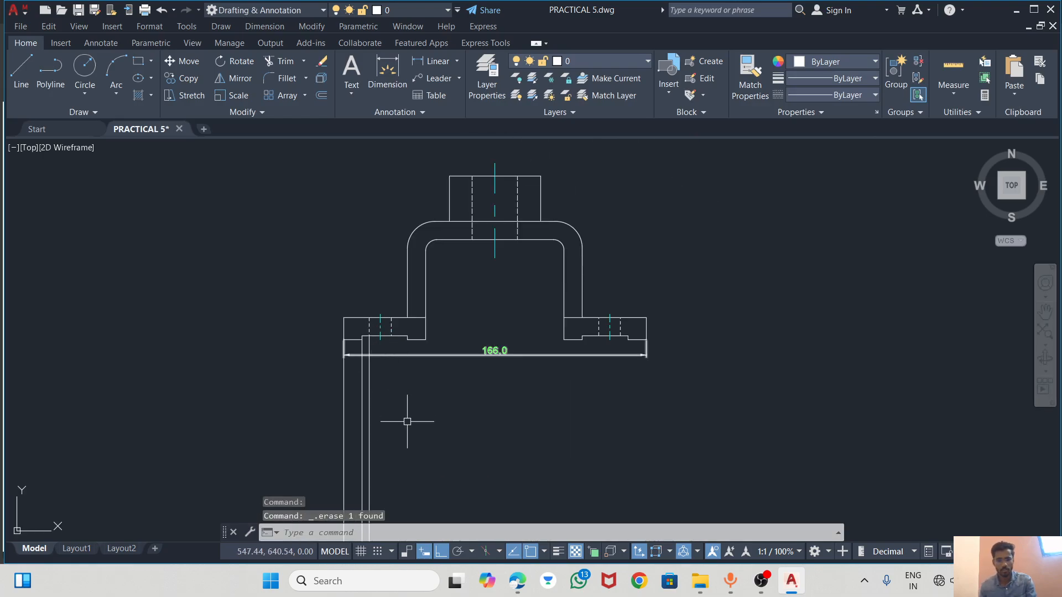
{"action": "scroll", "coordinate": [382, 429], "scroll_direction": "down", "scroll_amount": 1}
{"action": "scroll", "coordinate": [346, 379], "scroll_direction": "up", "scroll_amount": 4}
{"action": "scroll", "coordinate": [365, 486], "scroll_direction": "down", "scroll_amount": 2}
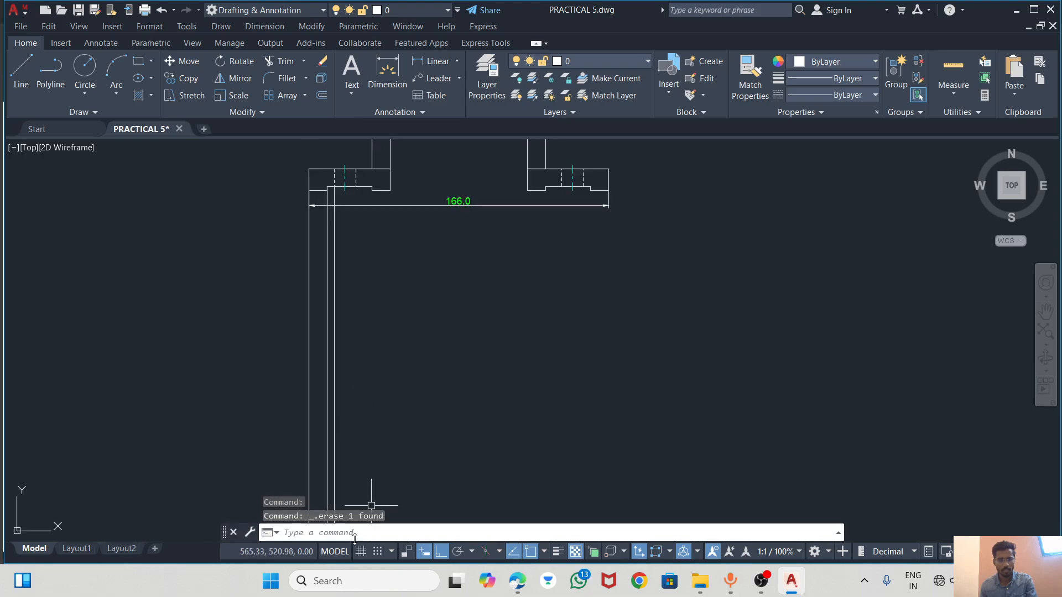
{"action": "scroll", "coordinate": [367, 185], "scroll_direction": "up", "scroll_amount": 4}
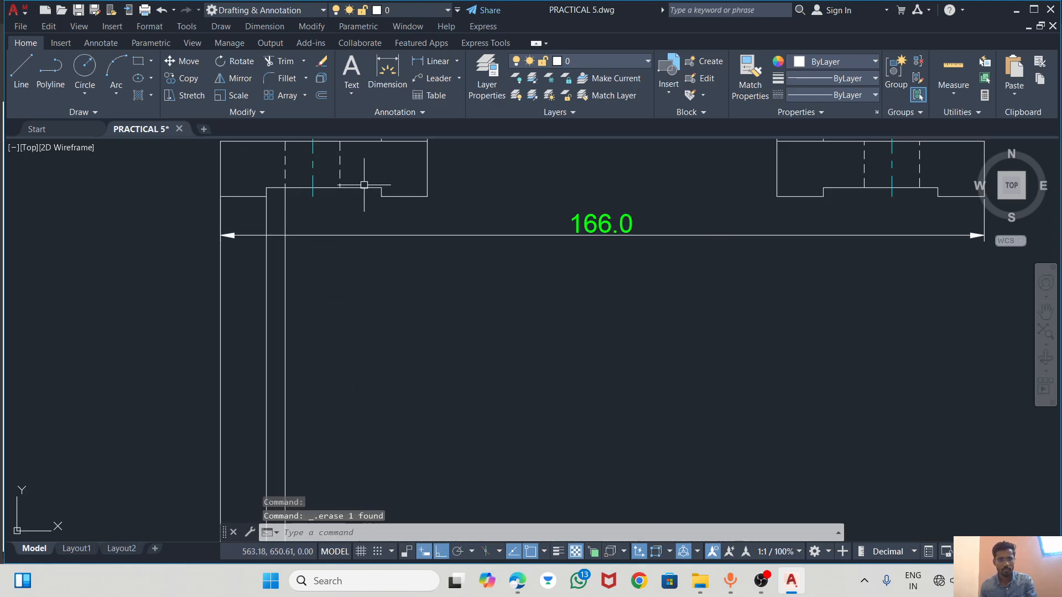
{"action": "key", "text": "Return"}
{"action": "key", "text": "Return"}
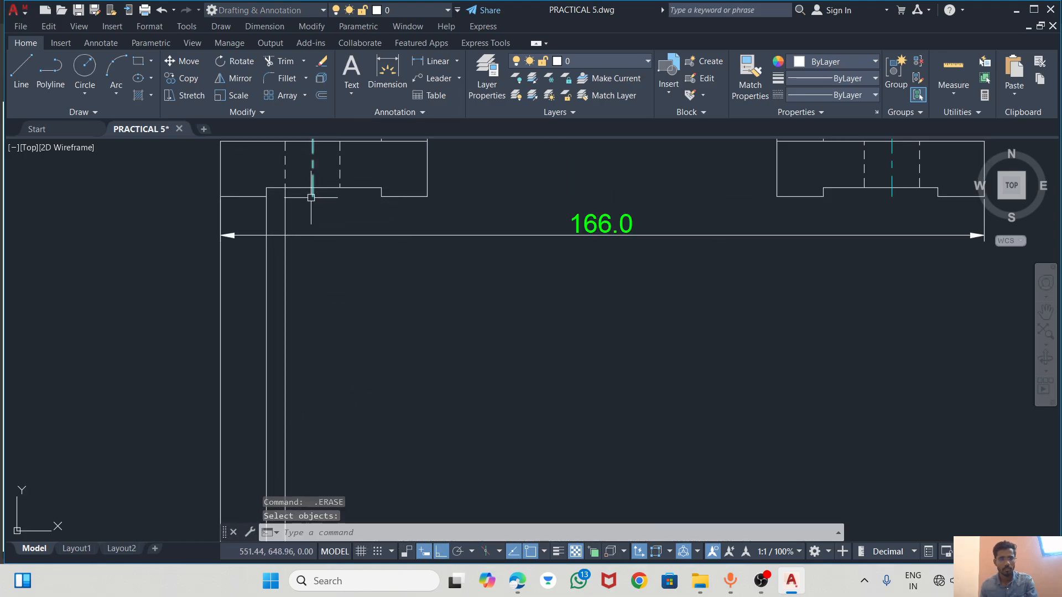
{"action": "type", "text": "RA"}
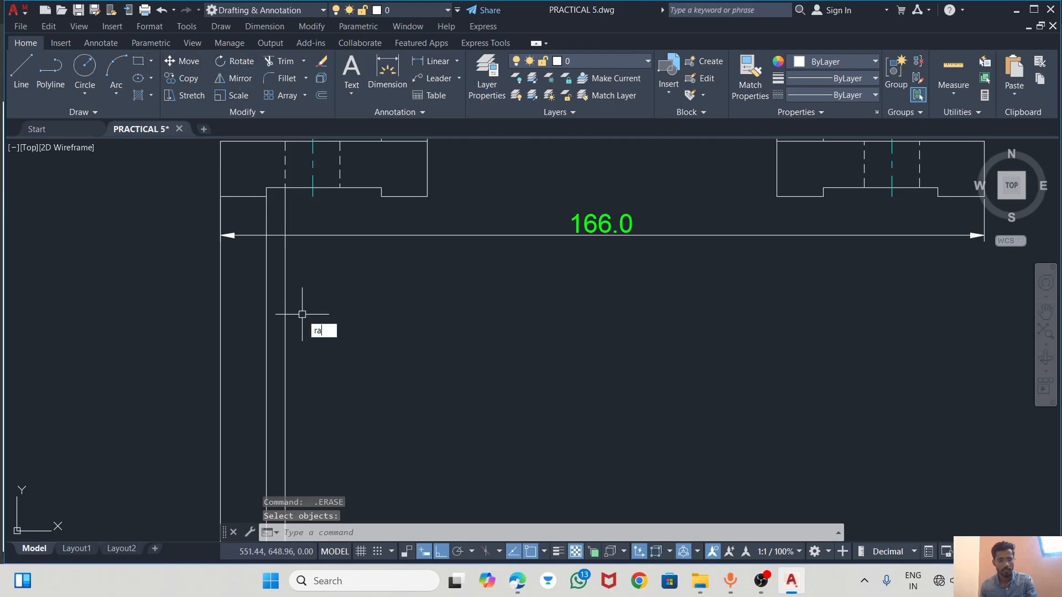
{"action": "left_click", "coordinate": [338, 357]}
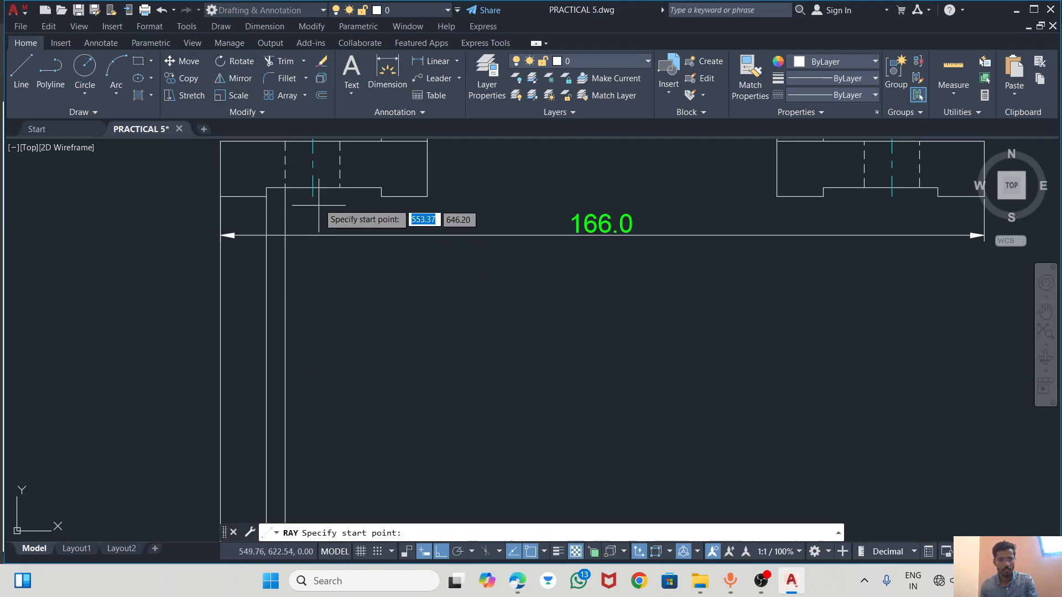
{"action": "left_click", "coordinate": [312, 189]}
{"action": "left_click", "coordinate": [311, 298]}
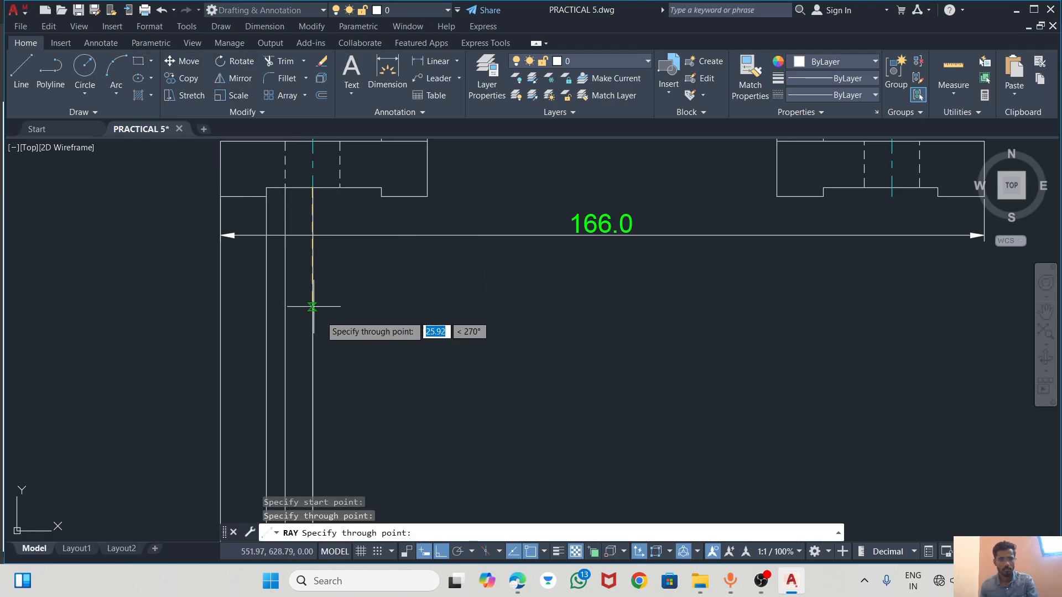
{"action": "key", "text": "Return"}
Draw vertical rays downward from the left foot hole's inner hidden edge and from the inner bottom corner of the groove
{"action": "key", "text": "Return"}
{"action": "left_click", "coordinate": [339, 188]}
{"action": "left_click", "coordinate": [339, 332]}
{"action": "key", "text": "Return"}
{"action": "key", "text": "Return"}
{"action": "left_click", "coordinate": [381, 196]}
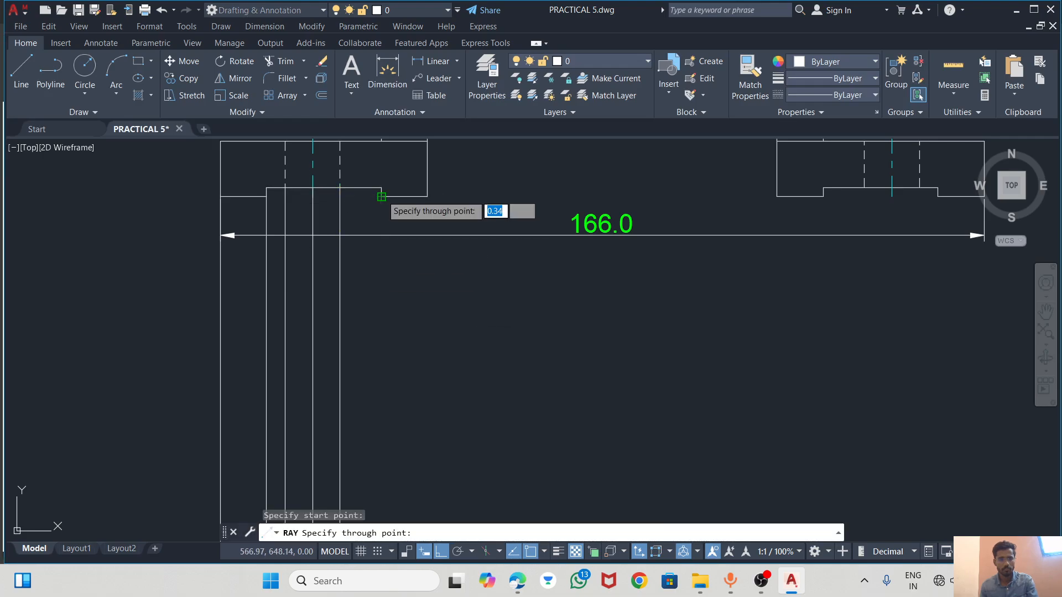
{"action": "left_click", "coordinate": [380, 349]}
{"action": "key", "text": "Return"}
Draw a vertical ray downward from the left foot's inner bottom corner
{"action": "left_click", "coordinate": [428, 197]}
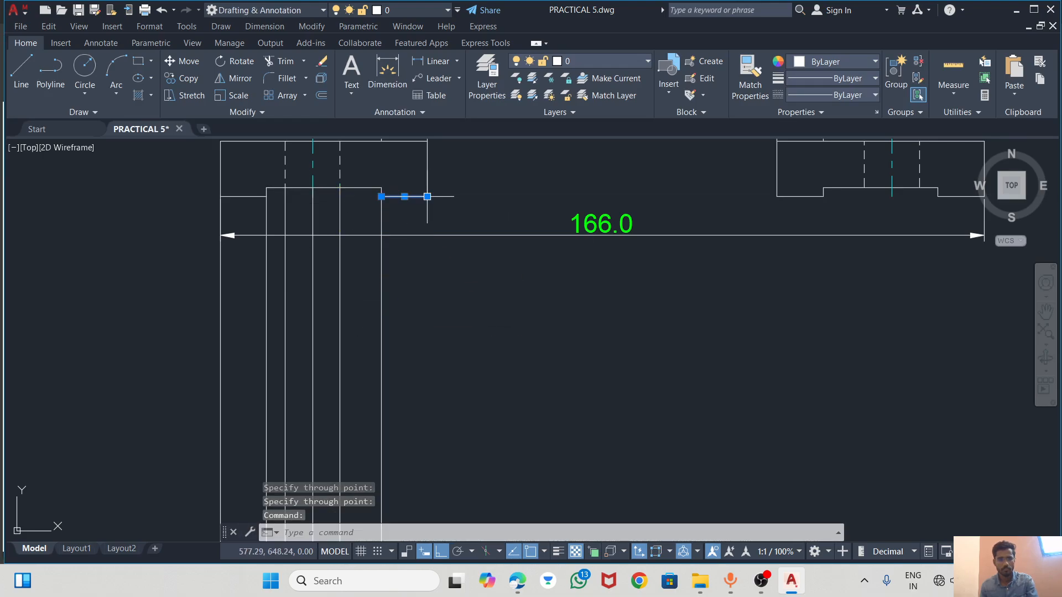
{"action": "key", "text": "Escape"}
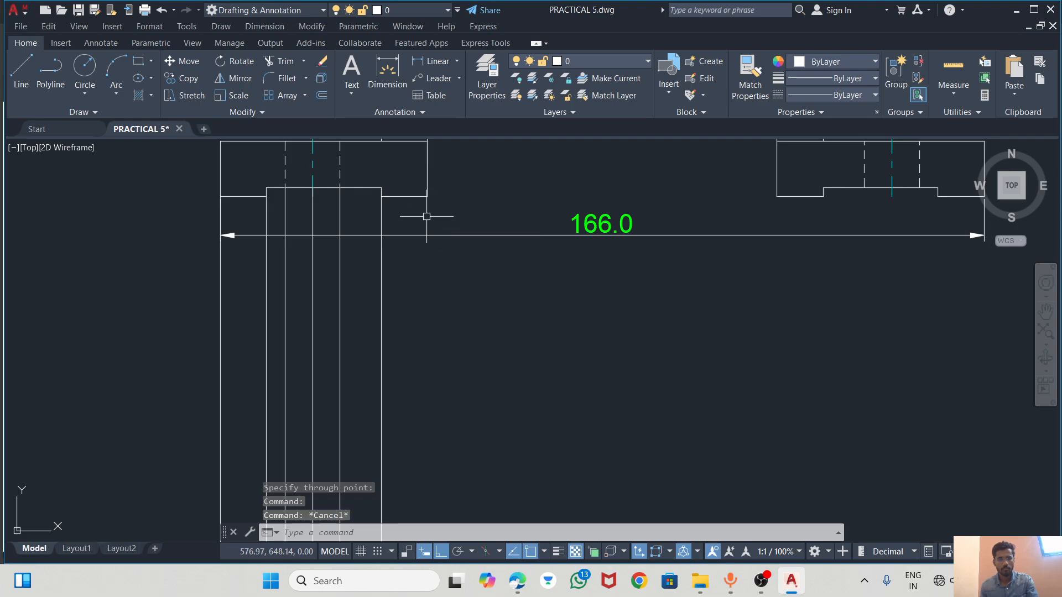
{"action": "key", "text": "Return"}
{"action": "left_click", "coordinate": [427, 196]}
{"action": "left_click", "coordinate": [426, 332]}
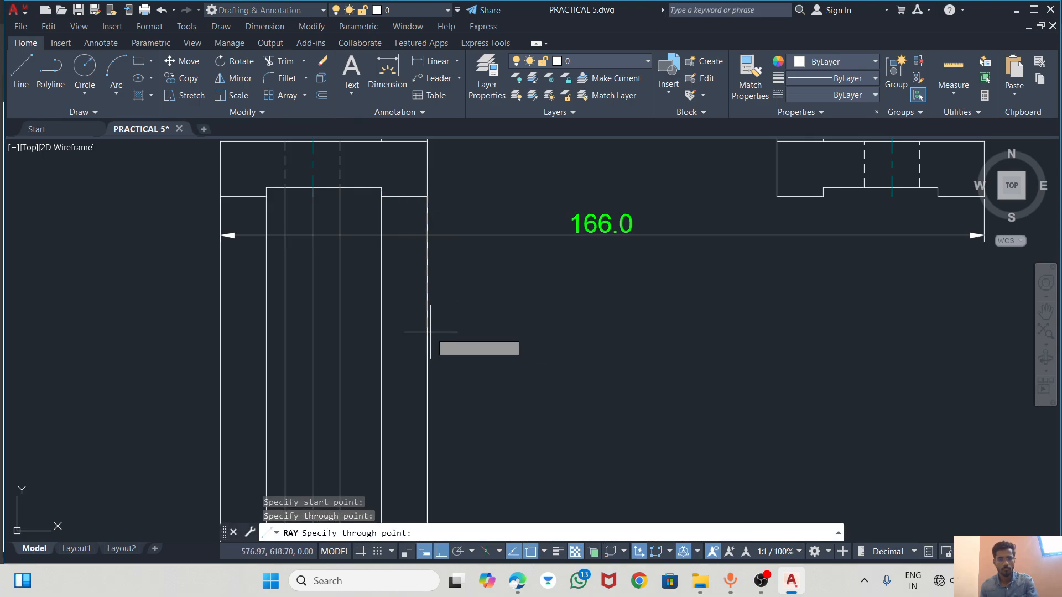
{"action": "key", "text": "Return"}
Draw vertical rays downward from the right foot's inner bottom corner and from the inner bottom corner of its groove
{"action": "scroll", "coordinate": [440, 348], "scroll_direction": "down", "scroll_amount": 4}
{"action": "scroll", "coordinate": [386, 236], "scroll_direction": "up", "scroll_amount": 2}
{"action": "scroll", "coordinate": [425, 266], "scroll_direction": "down", "scroll_amount": 4}
{"action": "key", "text": "Return"}
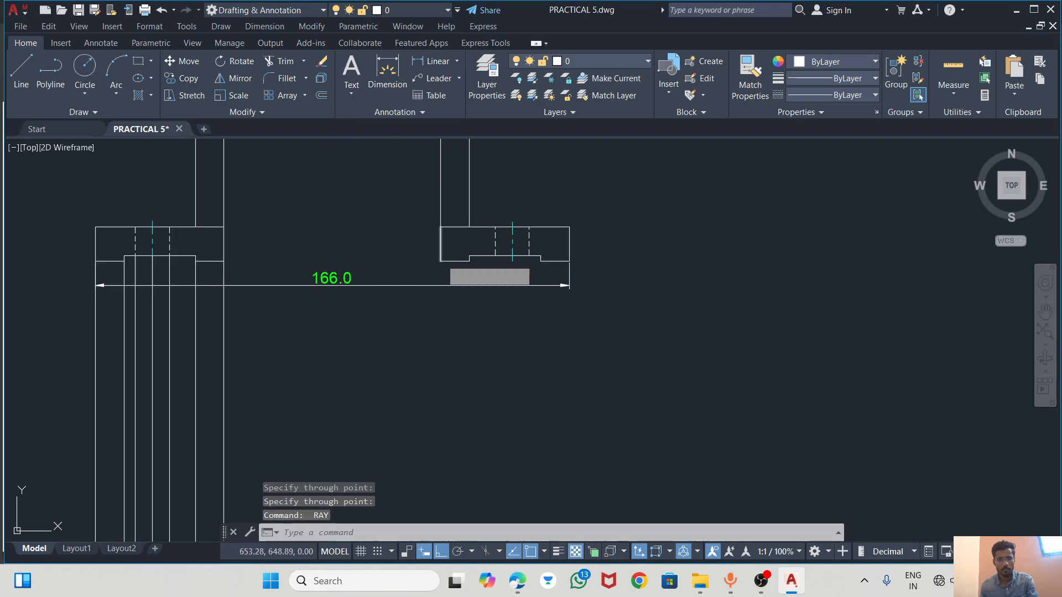
{"action": "key", "text": "Return"}
{"action": "left_click", "coordinate": [441, 260]}
{"action": "left_click", "coordinate": [439, 355]}
{"action": "key", "text": "Return"}
{"action": "key", "text": "Return"}
{"action": "left_click", "coordinate": [470, 261]}
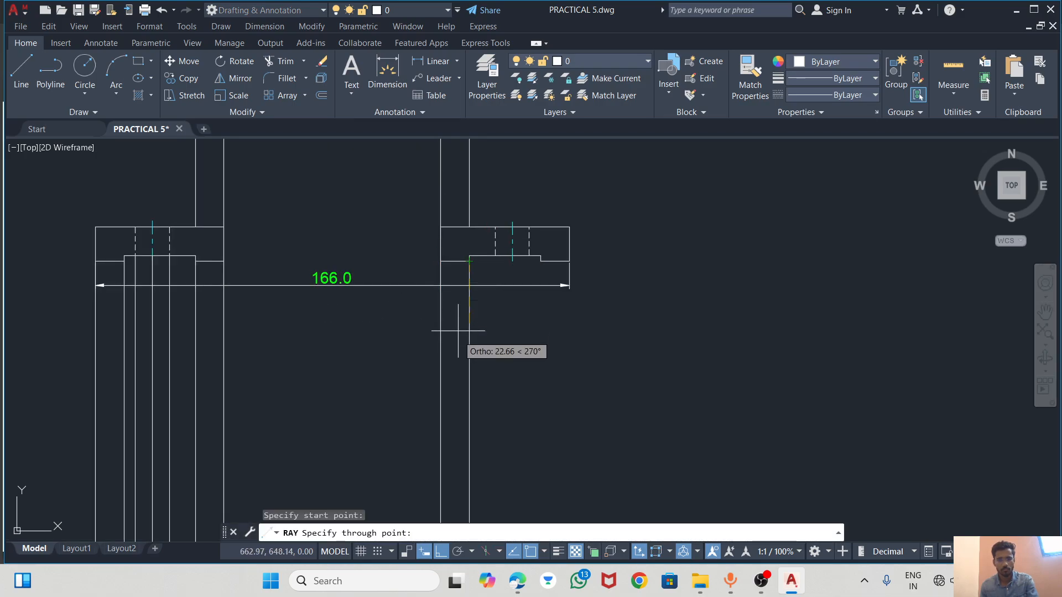
{"action": "left_click", "coordinate": [462, 348]}
{"action": "key", "text": "Return"}
Draw vertical rays downward from the right foot's outer bottom corner and from the outer bottom corner of its groove
{"action": "key", "text": "Return"}
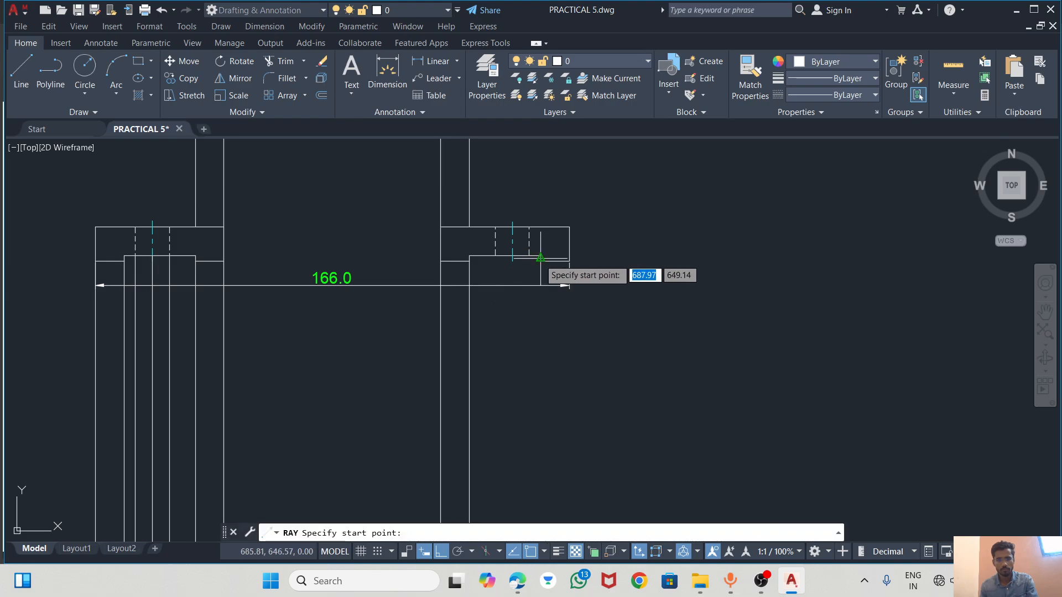
{"action": "key", "text": "Escape"}
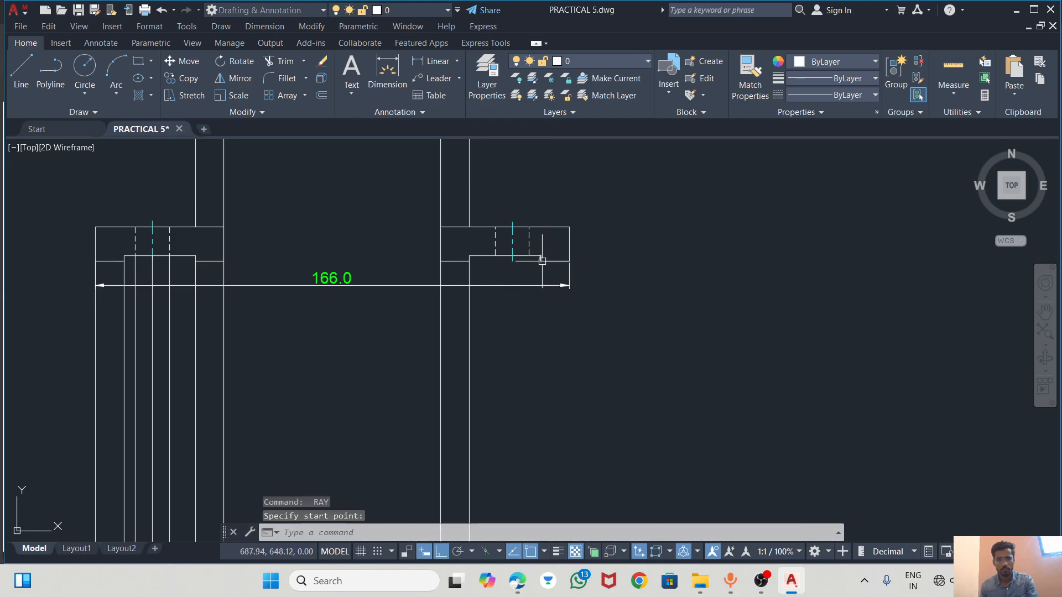
{"action": "left_click", "coordinate": [569, 261]}
{"action": "left_click", "coordinate": [557, 404]}
{"action": "scroll", "coordinate": [521, 282], "scroll_direction": "down", "scroll_amount": 2}
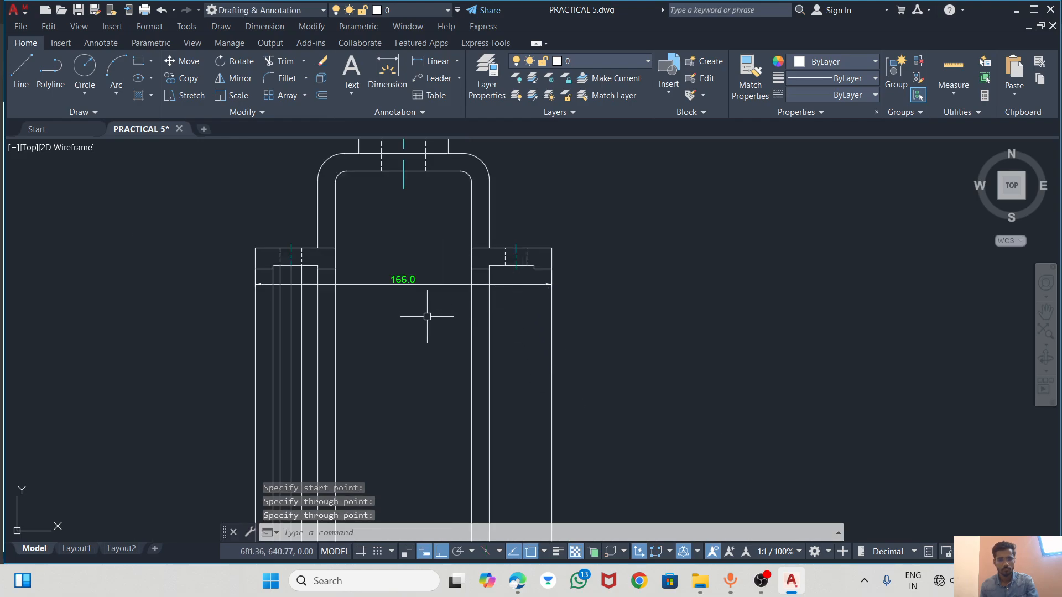
{"action": "key", "text": "Return"}
{"action": "left_click", "coordinate": [534, 269]}
{"action": "left_click", "coordinate": [510, 393]}
{"action": "key", "text": "Return"}
{"action": "key", "text": "Escape"}
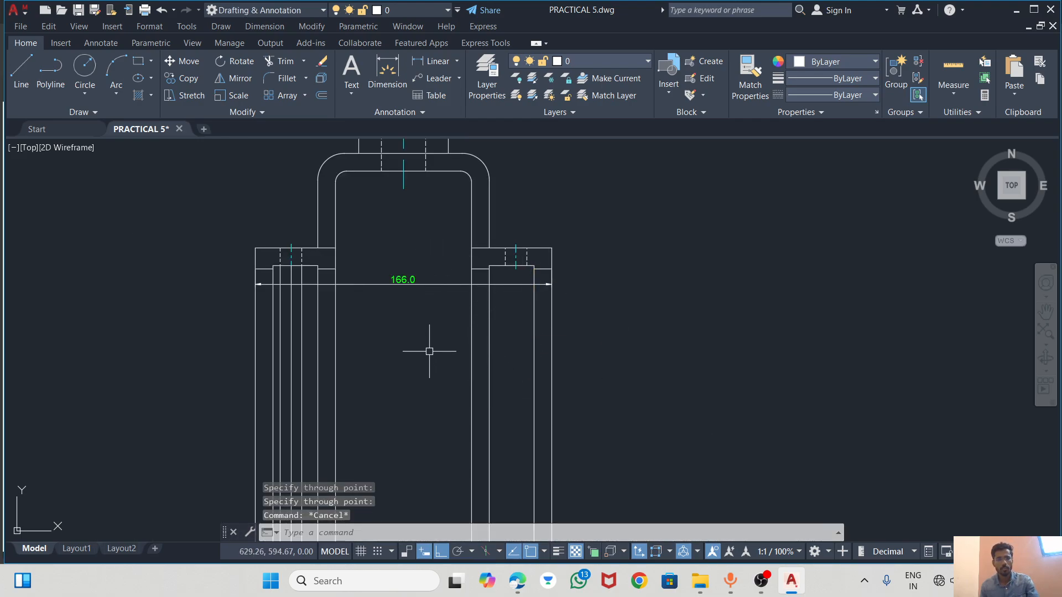
Check the base size in machinedrawing.pdf and draw a 166 by 71 top-view rectangle below the front view, starting on the left outermost ray
{"action": "left_click", "coordinate": [524, 589]}
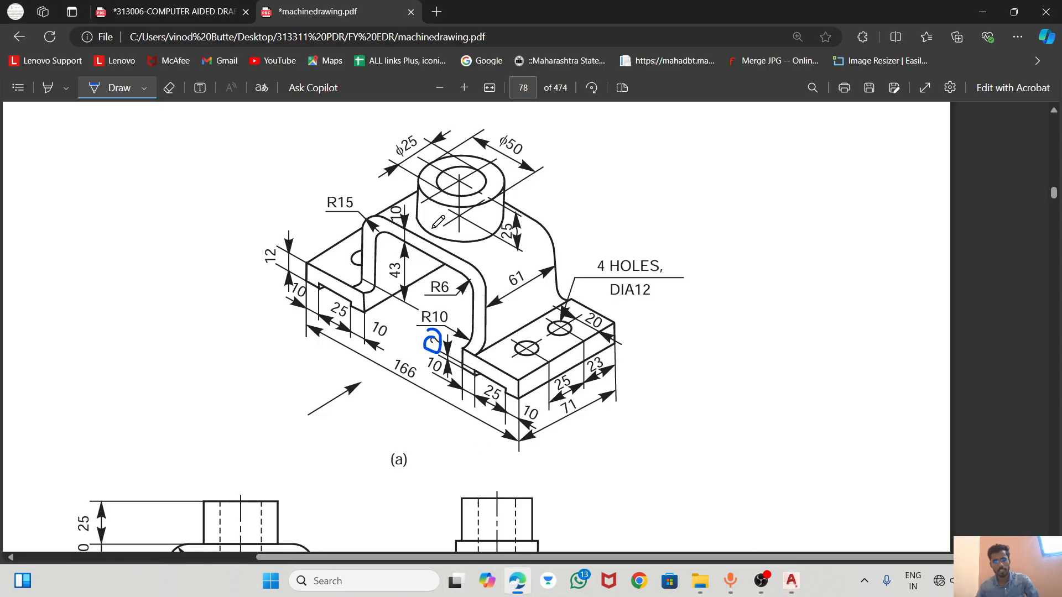
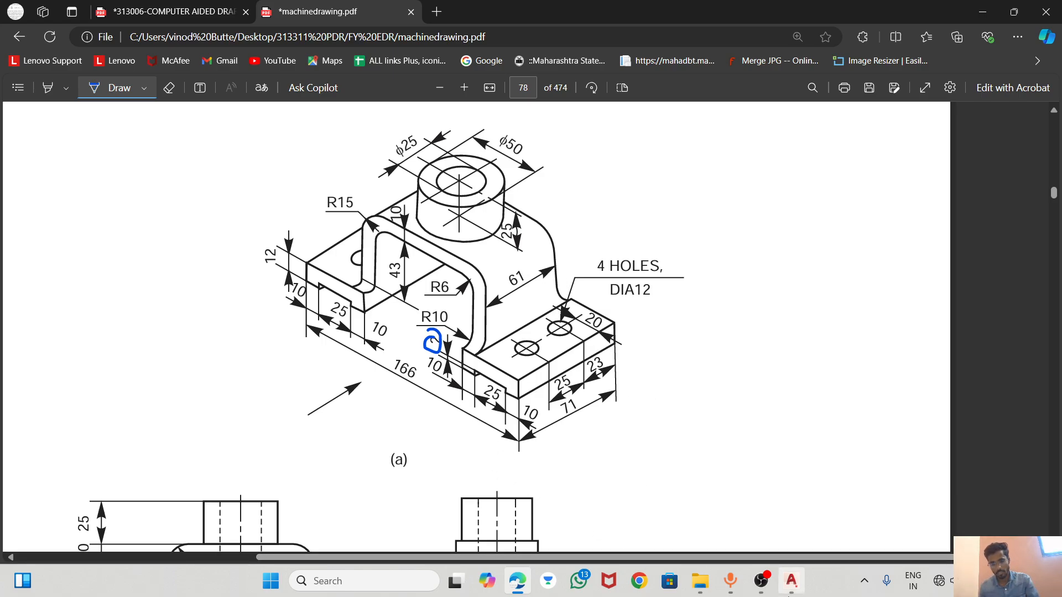
{"action": "left_click", "coordinate": [791, 580]}
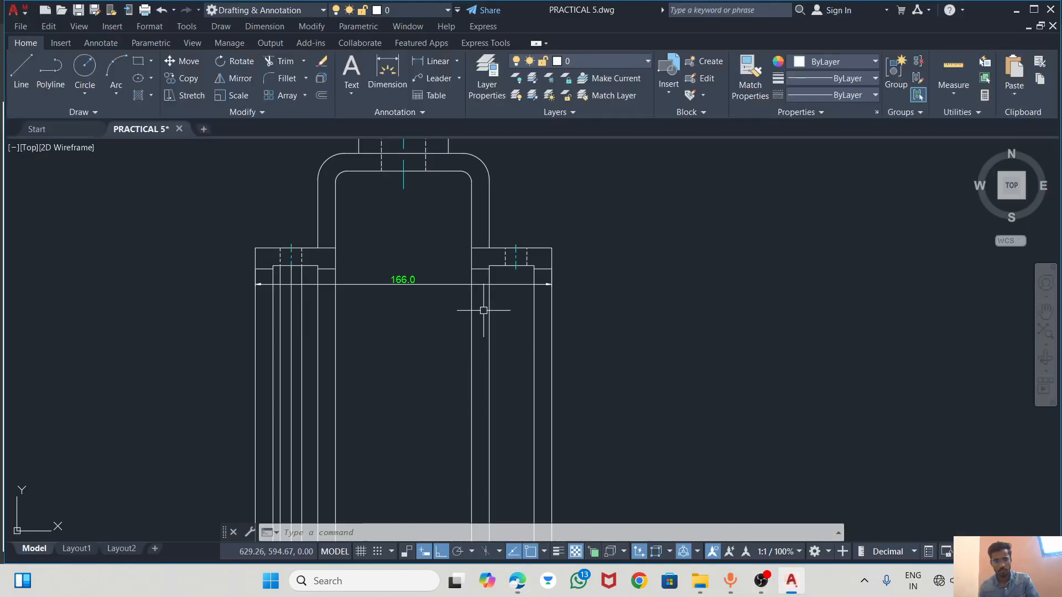
{"action": "left_click", "coordinate": [147, 66]}
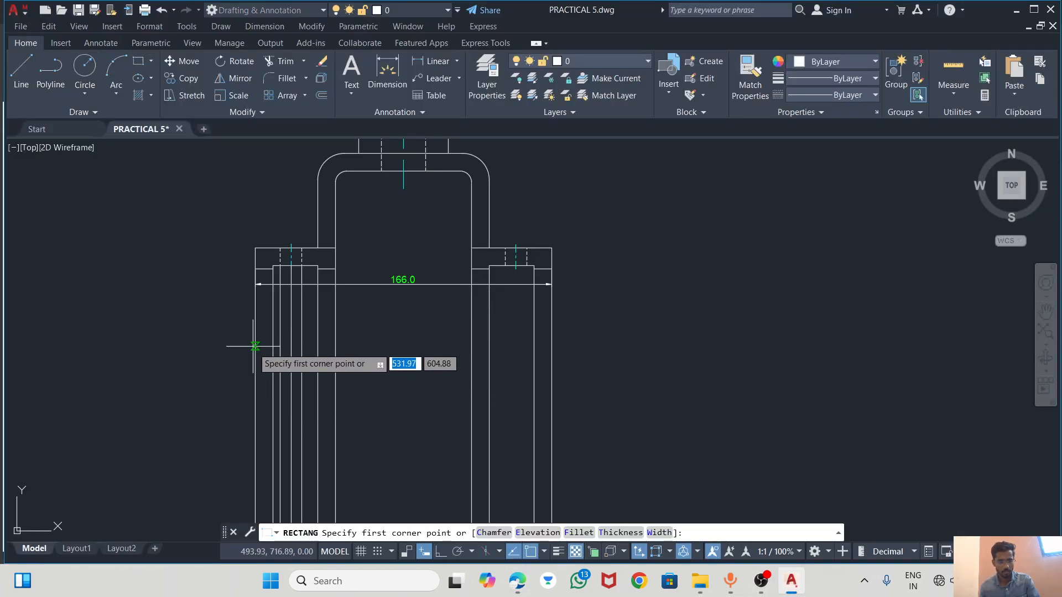
{"action": "left_click", "coordinate": [255, 372]}
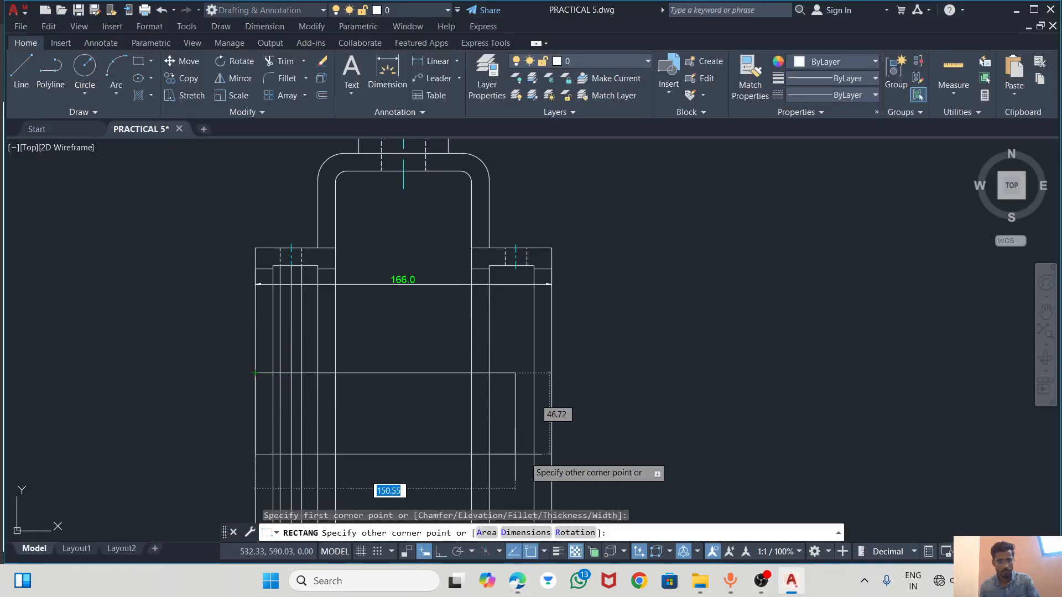
{"action": "scroll", "coordinate": [507, 399], "scroll_direction": "down", "scroll_amount": 2}
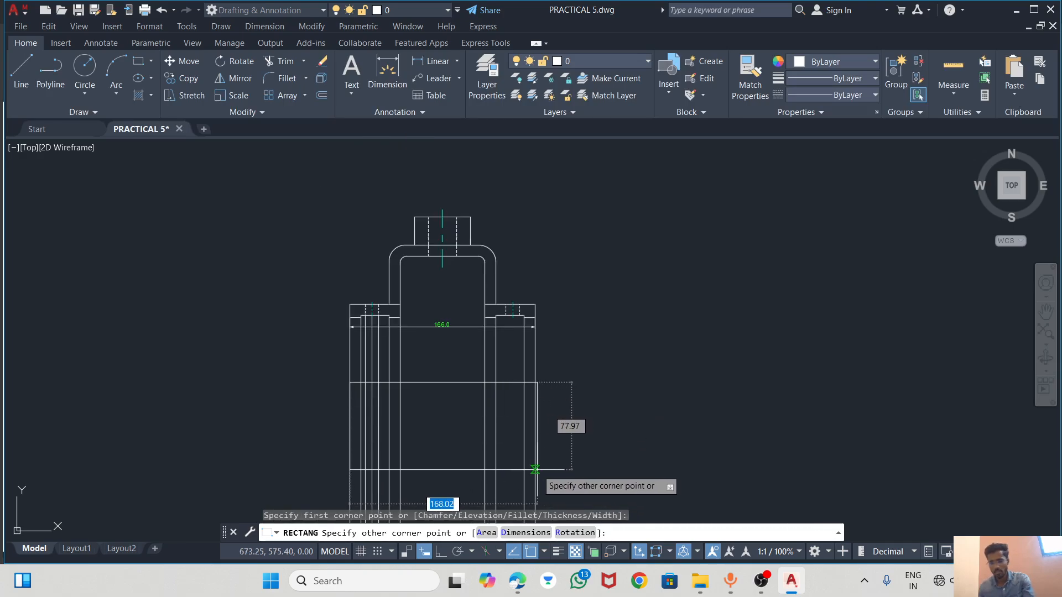
{"action": "type", "text": "166"}
{"action": "key", "text": "Tab"}
{"action": "type", "text": "71"}
{"action": "key", "text": "Return"}
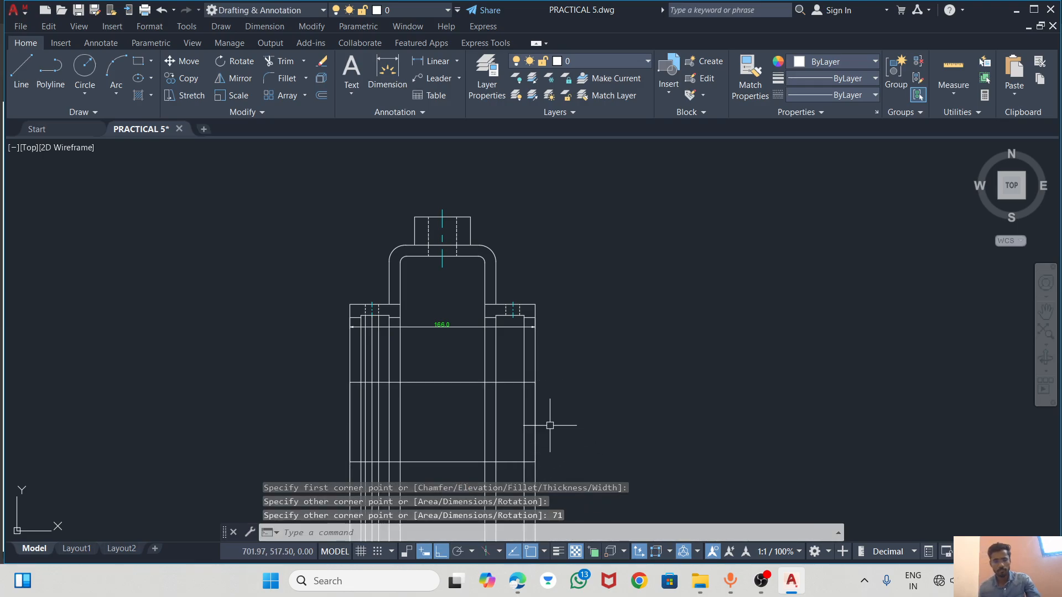
{"action": "key", "text": "Escape"}
Erase the two outermost projection rays along the sides of the top-view rectangle
{"action": "scroll", "coordinate": [526, 349], "scroll_direction": "up", "scroll_amount": 2}
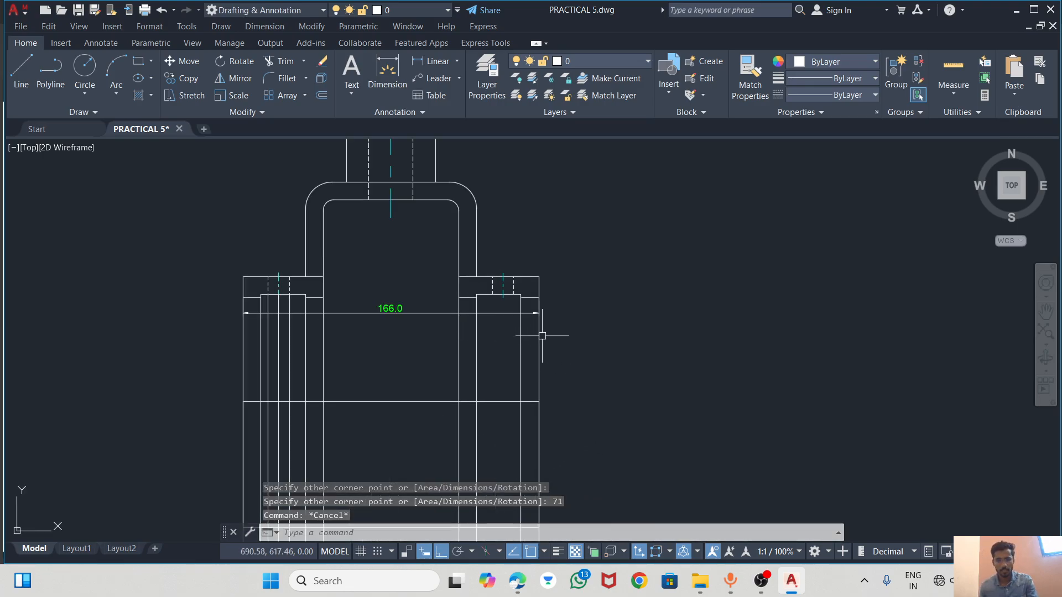
{"action": "left_click", "coordinate": [540, 336]}
{"action": "left_click", "coordinate": [243, 362]}
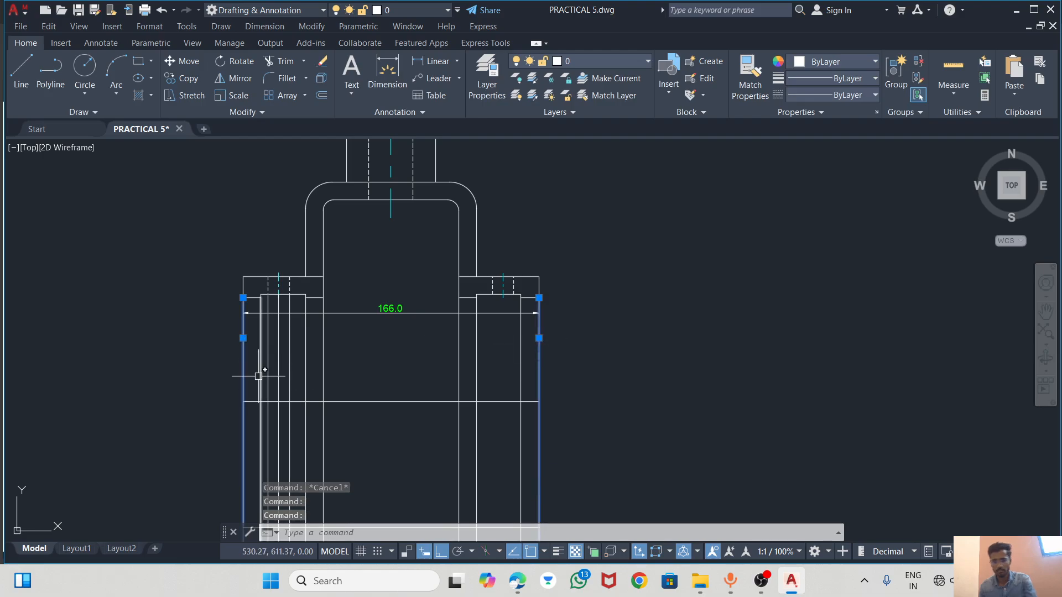
{"action": "key", "text": "Delete"}
Examine the bracket's pictorial view and the views below it in machinedrawing.pdf, comparing the feet with the top-view outline
{"action": "scroll", "coordinate": [260, 371], "scroll_direction": "down", "scroll_amount": 4}
{"action": "scroll", "coordinate": [315, 374], "scroll_direction": "up", "scroll_amount": 5}
{"action": "scroll", "coordinate": [316, 374], "scroll_direction": "down", "scroll_amount": 2}
{"action": "scroll", "coordinate": [329, 296], "scroll_direction": "up", "scroll_amount": 2}
{"action": "key", "text": "alt+Tab"}
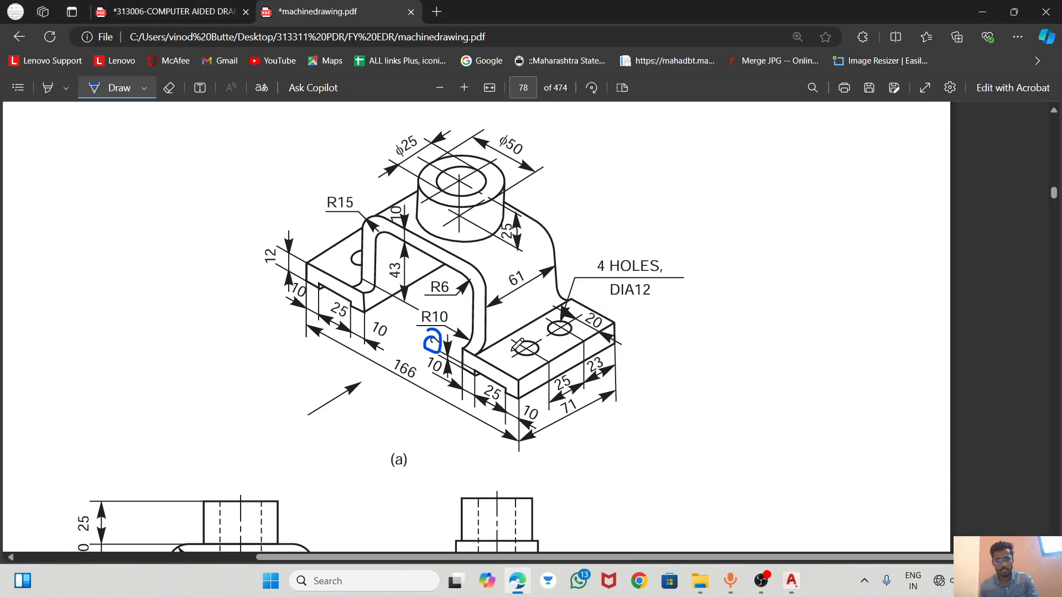
{"action": "key", "text": "alt+Tab"}
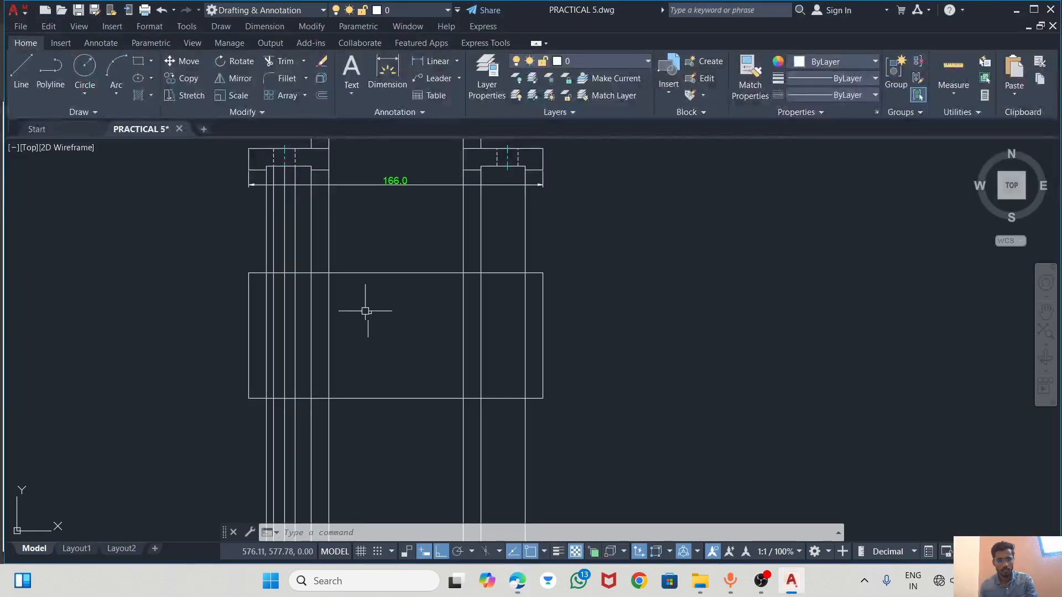
{"action": "key", "text": "alt+Tab"}
{"action": "scroll", "coordinate": [391, 303], "scroll_direction": "down", "scroll_amount": 5}
{"action": "scroll", "coordinate": [390, 303], "scroll_direction": "down", "scroll_amount": 2}
{"action": "scroll", "coordinate": [230, 296], "scroll_direction": "up", "scroll_amount": 4}
{"action": "scroll", "coordinate": [238, 293], "scroll_direction": "up", "scroll_amount": 3}
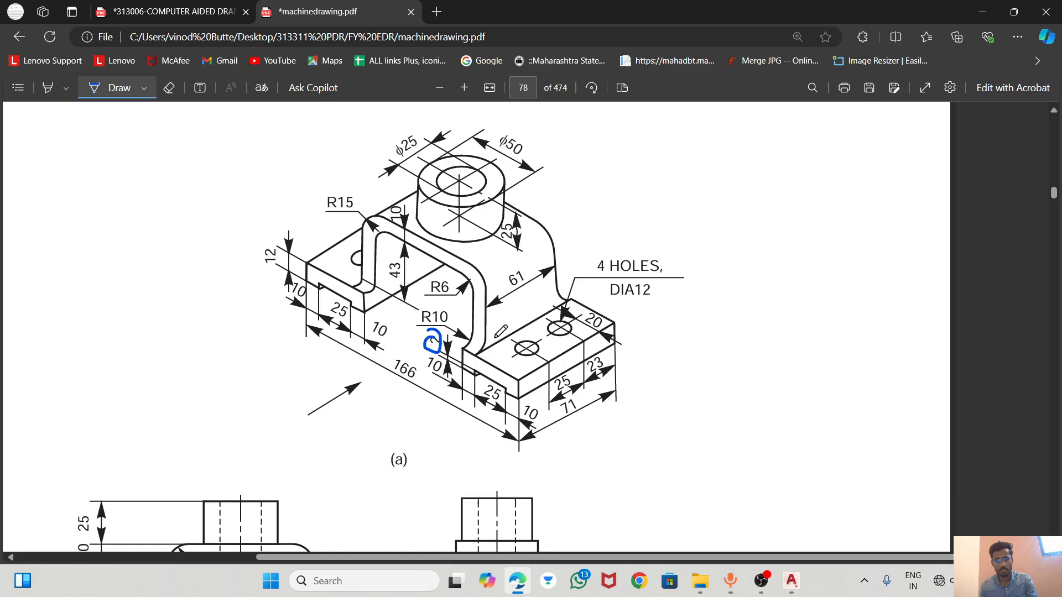
{"action": "key", "text": "alt+Tab"}
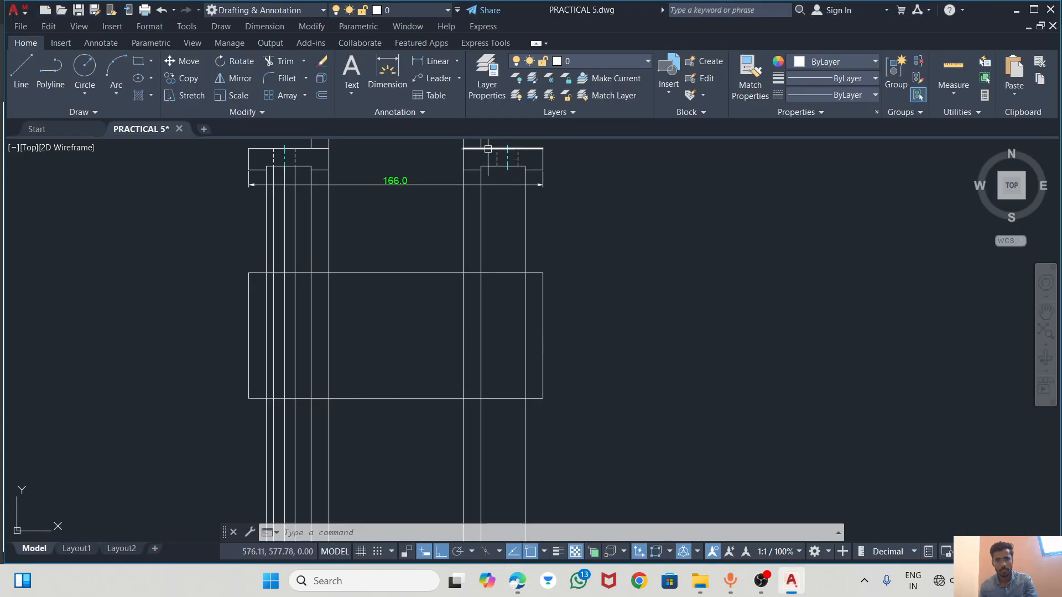
{"action": "key", "text": "alt+Tab"}
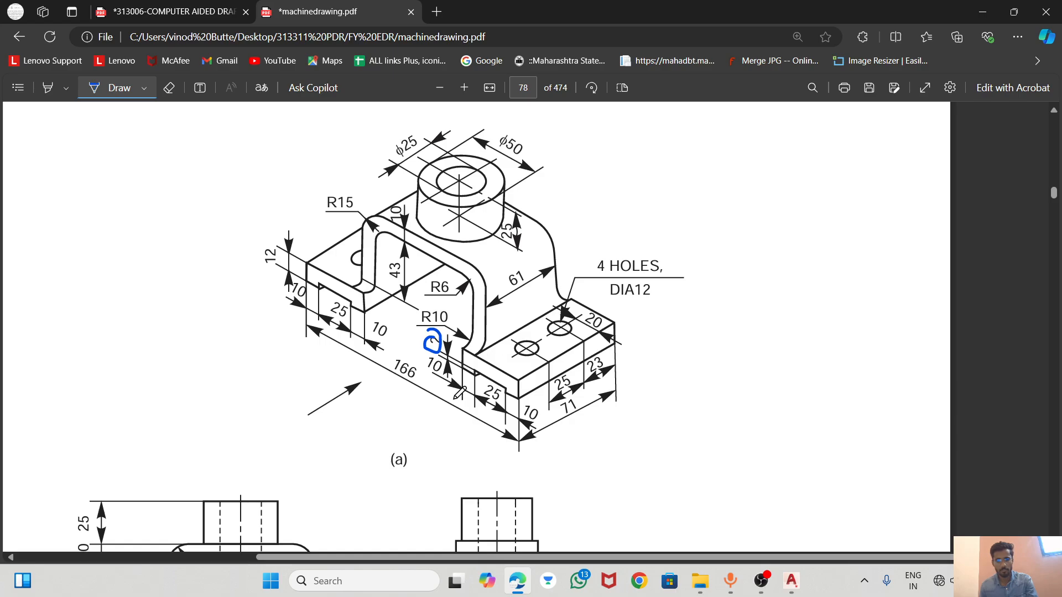
{"action": "key", "text": "alt+Tab"}
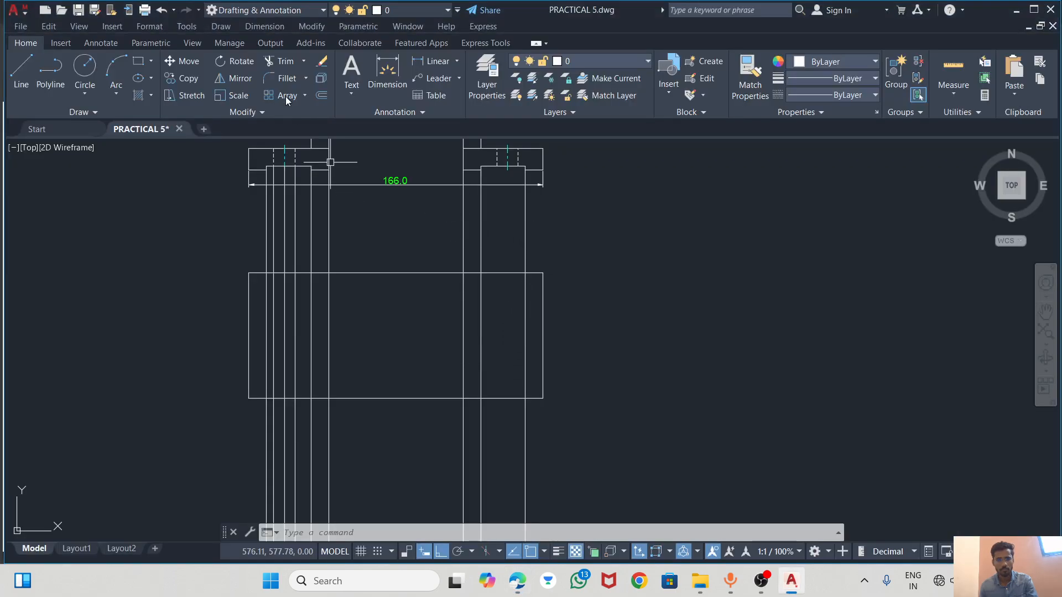
Draw the left foot's inner edge across the top-view rectangle along its projection ray, and erase that ray
{"action": "left_click", "coordinate": [21, 70]}
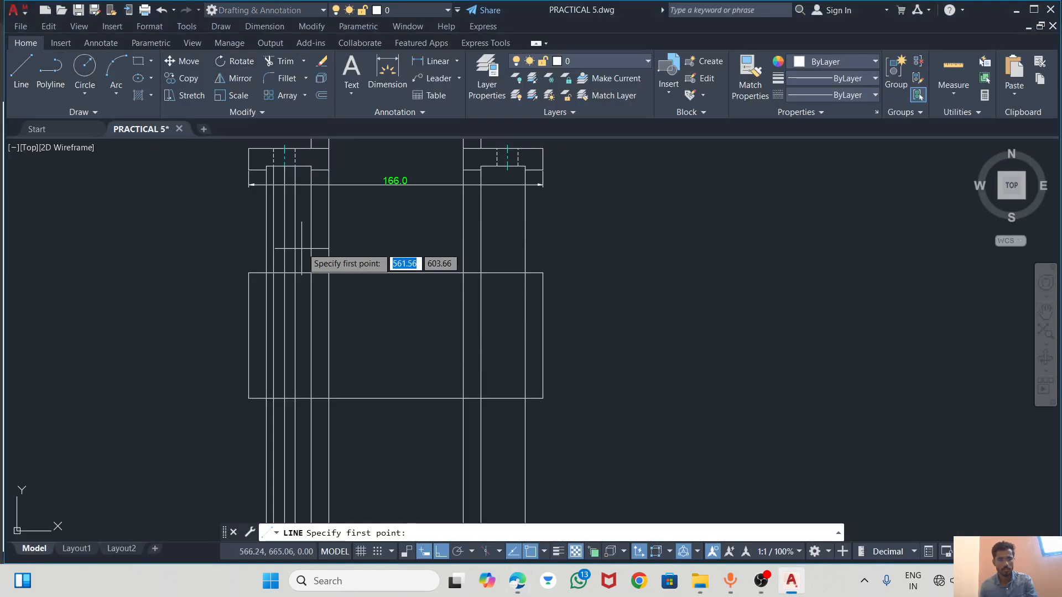
{"action": "left_click", "coordinate": [295, 273]}
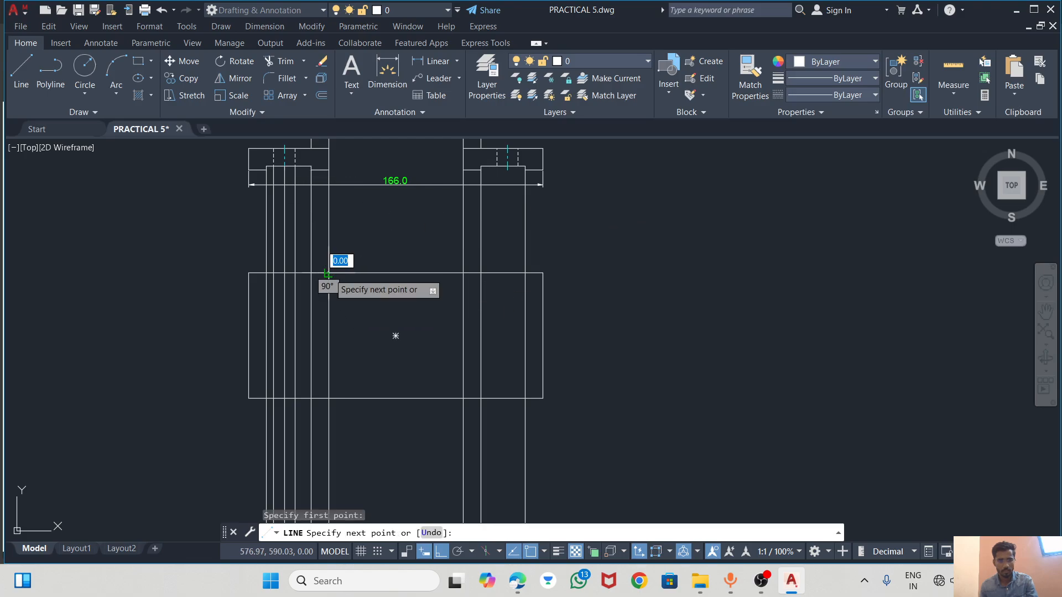
{"action": "left_click", "coordinate": [328, 398]}
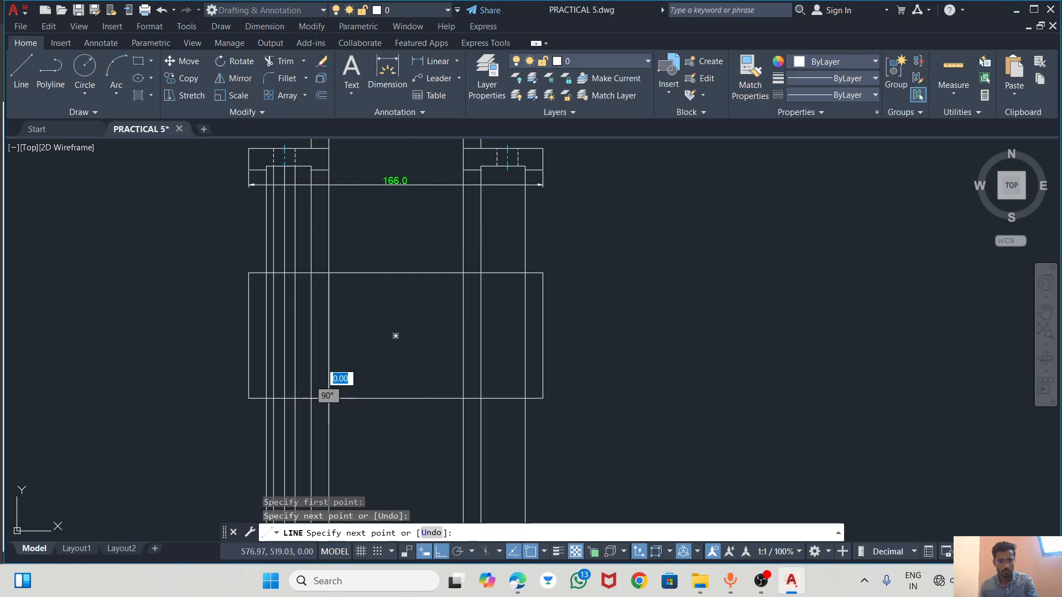
{"action": "key", "text": "Escape"}
{"action": "left_click", "coordinate": [330, 219]}
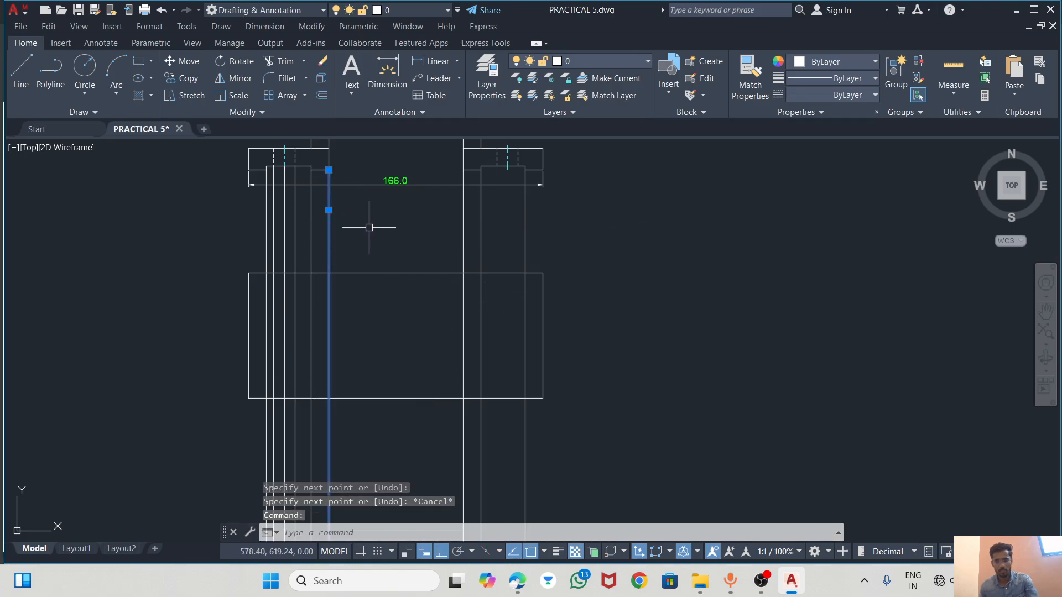
{"action": "key", "text": "Delete"}
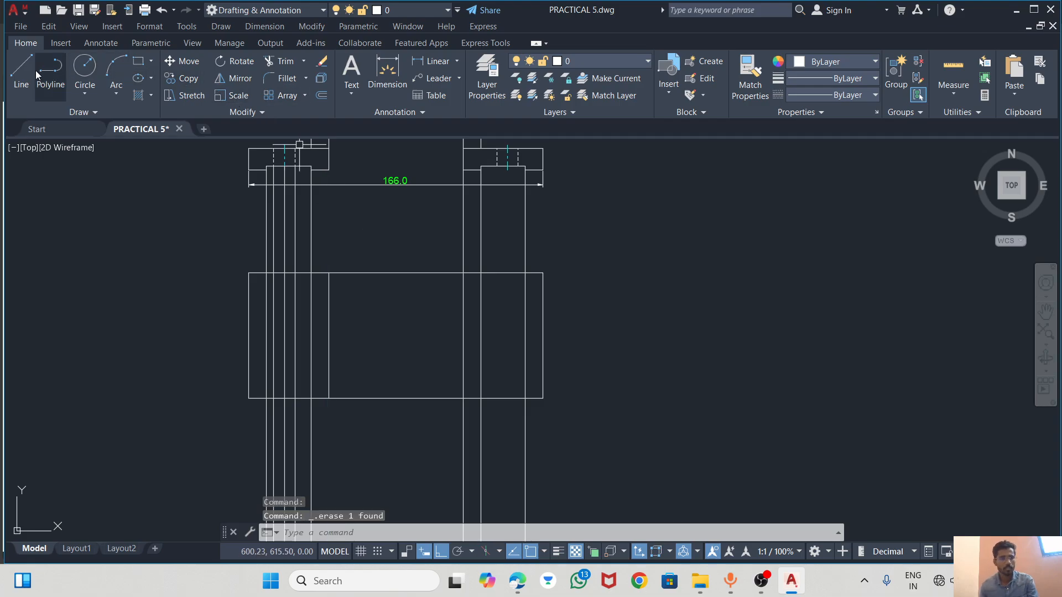
Draw the right foot's inner edge across the top-view rectangle along its projection ray, and erase that ray
{"action": "left_click", "coordinate": [26, 71]}
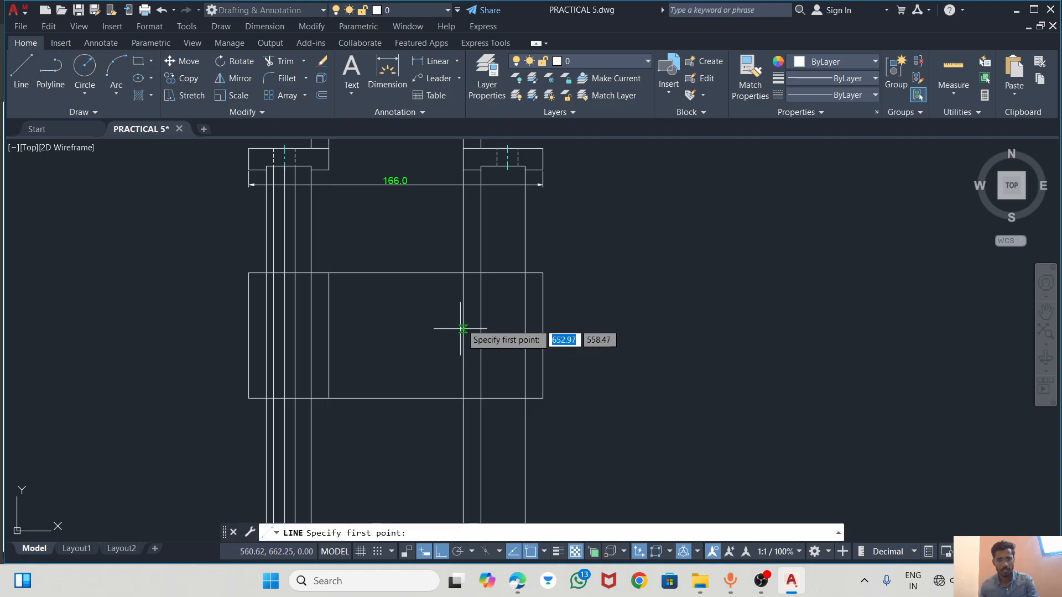
{"action": "left_click", "coordinate": [463, 273]}
{"action": "left_click", "coordinate": [464, 398]}
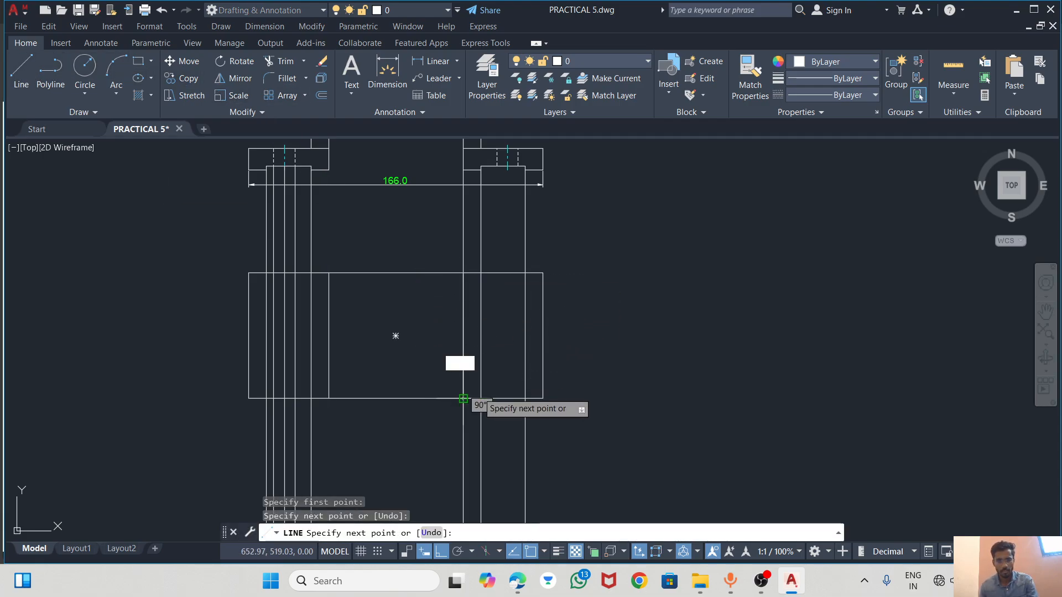
{"action": "key", "text": "Escape"}
{"action": "left_click", "coordinate": [464, 230]}
{"action": "key", "text": "Delete"}
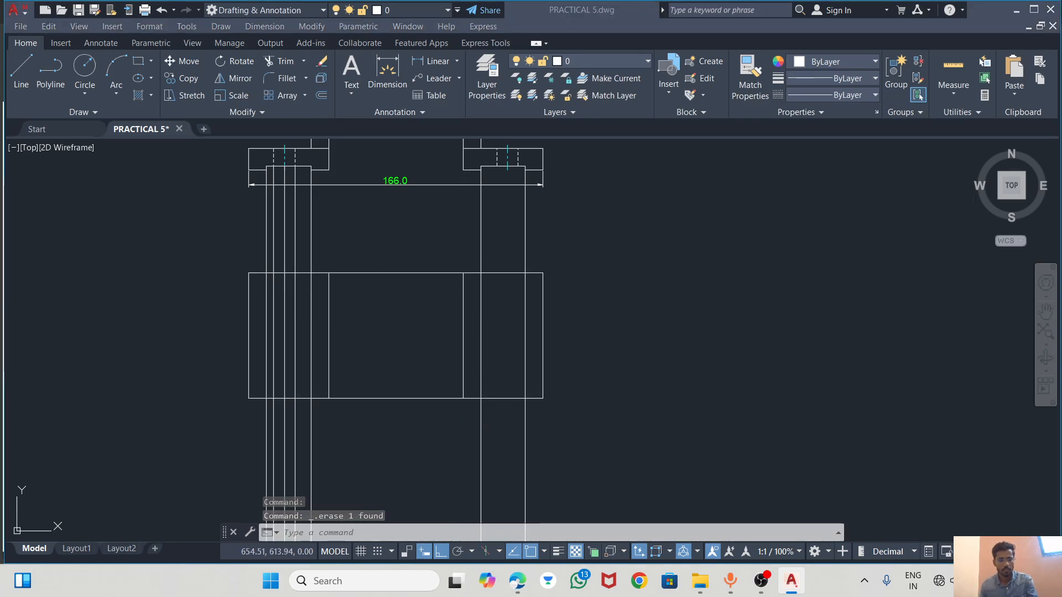
Check the left foot's groove on the bracket's pictorial view in machinedrawing.pdf
{"action": "key", "text": "alt+Tab"}
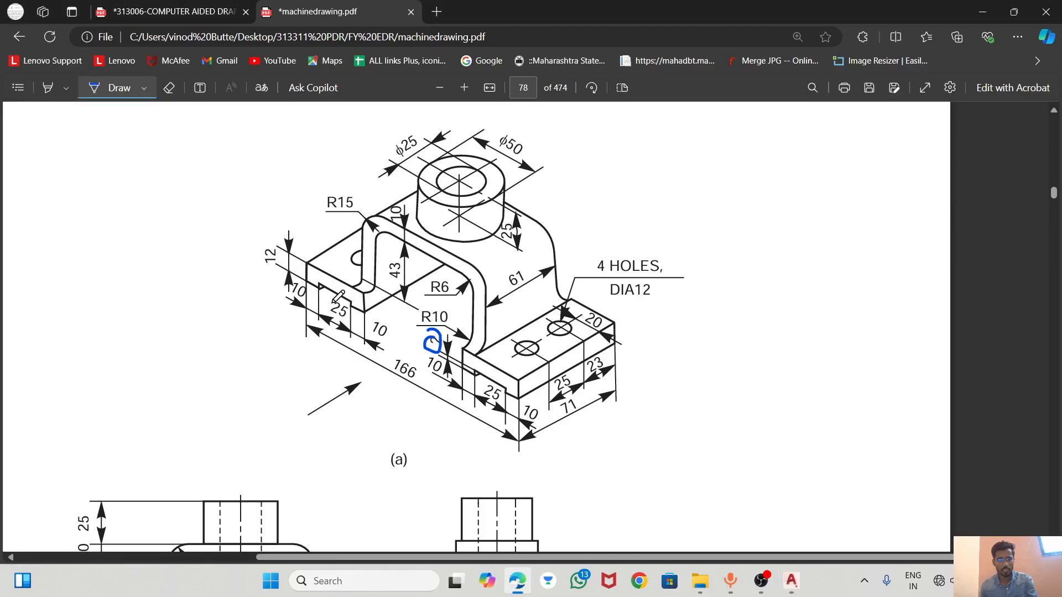
{"action": "key", "text": "alt+Tab"}
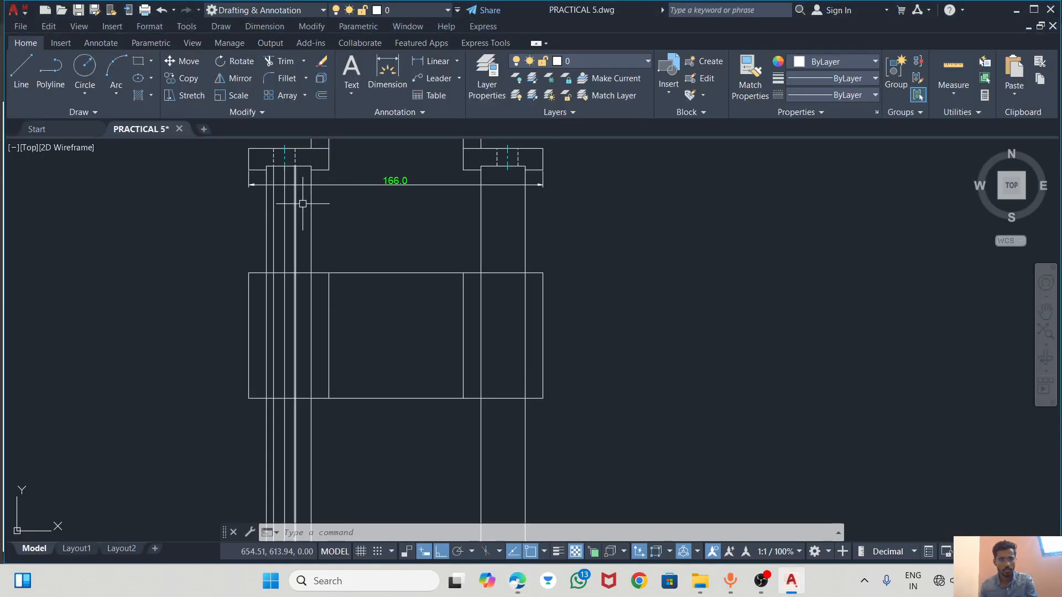
Draw the right edge of the left foot's groove across the top-view rectangle, following its projection ray
{"action": "scroll", "coordinate": [311, 180], "scroll_direction": "down", "scroll_amount": 5}
{"action": "scroll", "coordinate": [286, 177], "scroll_direction": "up", "scroll_amount": 5}
{"action": "scroll", "coordinate": [245, 185], "scroll_direction": "up", "scroll_amount": 4}
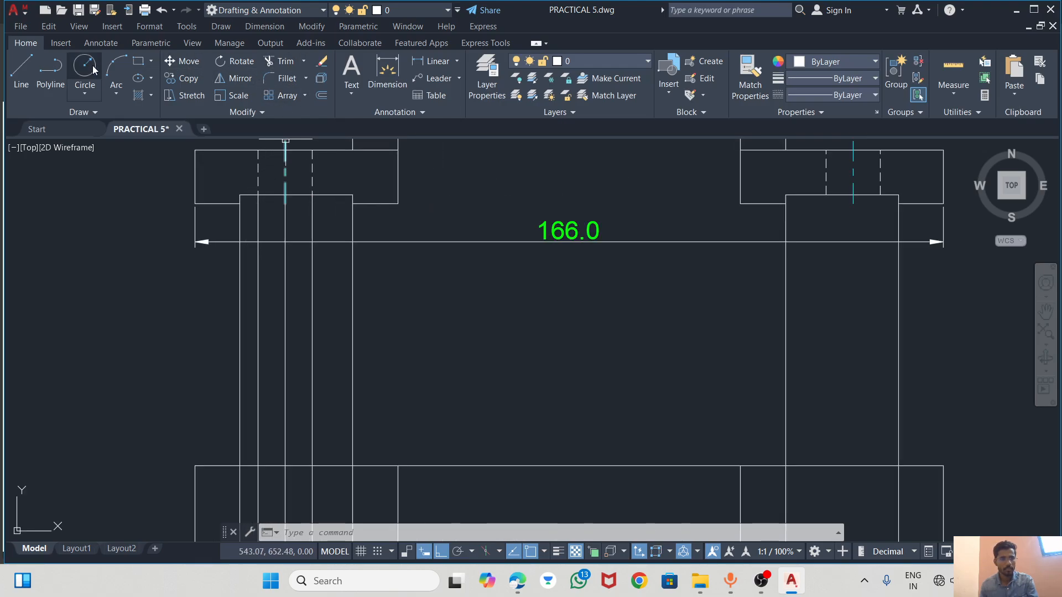
{"action": "left_click", "coordinate": [21, 69]}
{"action": "scroll", "coordinate": [345, 222], "scroll_direction": "down", "scroll_amount": 4}
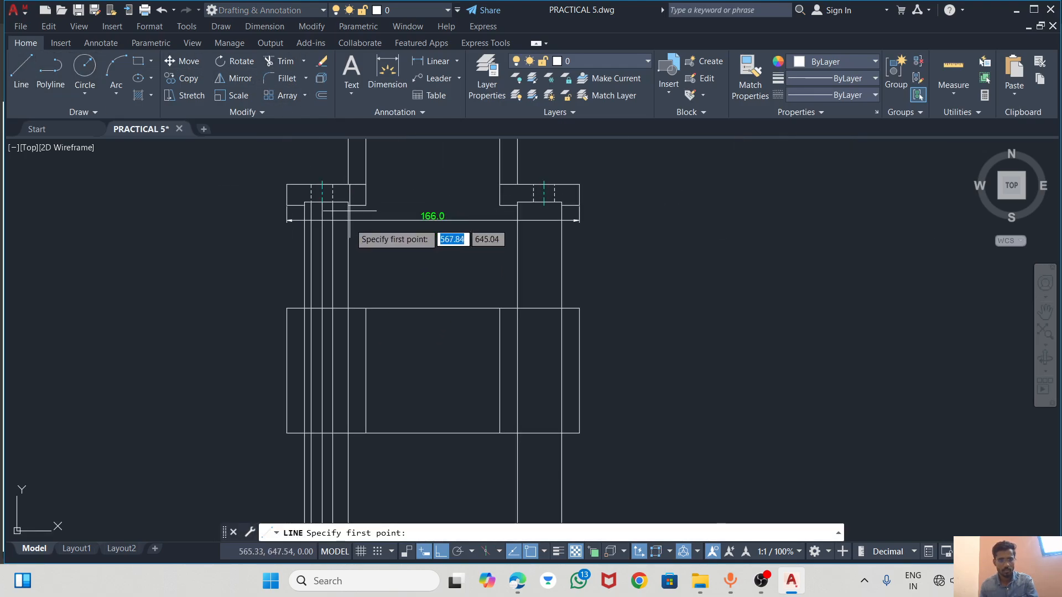
{"action": "scroll", "coordinate": [356, 343], "scroll_direction": "up", "scroll_amount": 2}
{"action": "left_click", "coordinate": [308, 288]}
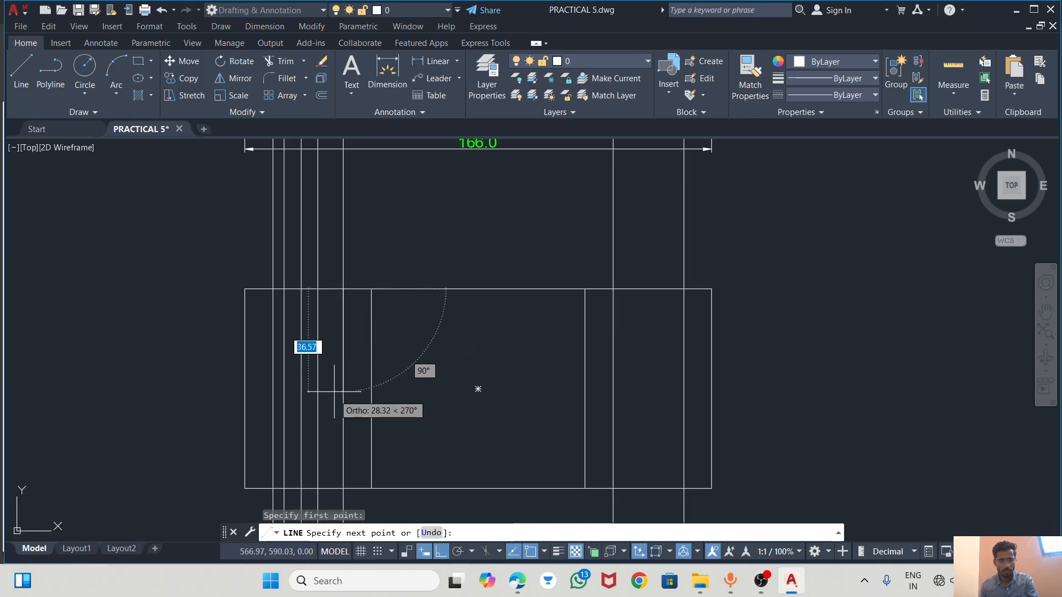
{"action": "left_click", "coordinate": [340, 487]}
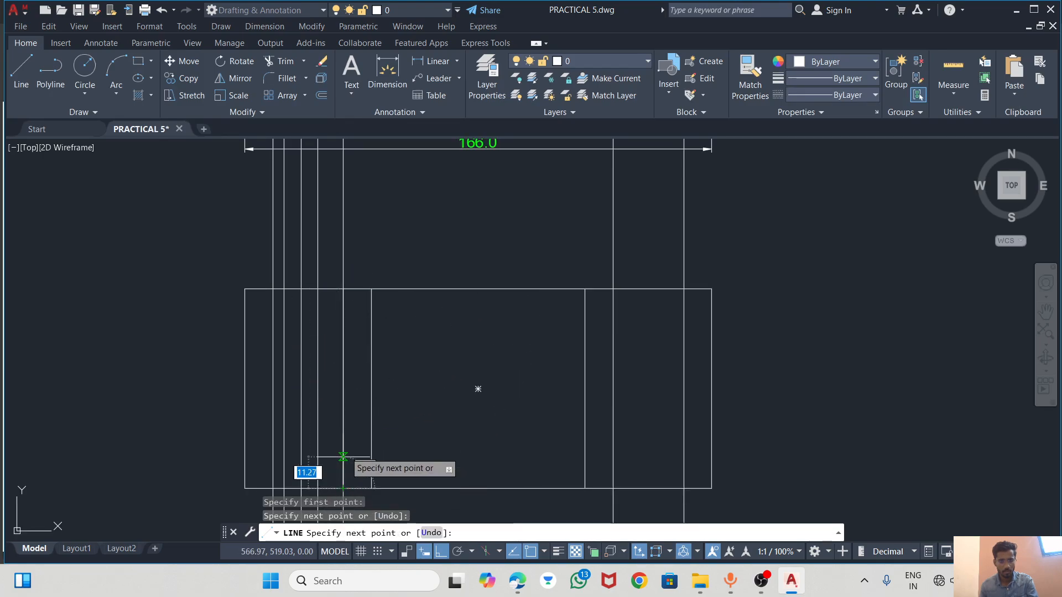
{"action": "key", "text": "Escape"}
Draw the left edge of the left foot's groove across the top-view rectangle, following its projection ray
{"action": "left_click", "coordinate": [21, 69]}
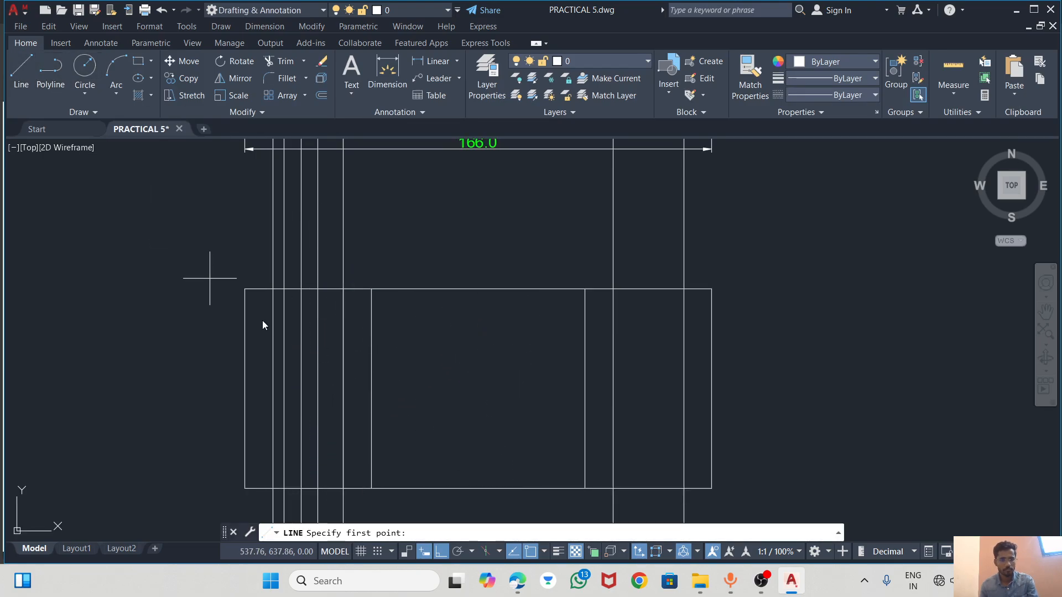
{"action": "scroll", "coordinate": [285, 310], "scroll_direction": "down", "scroll_amount": 2}
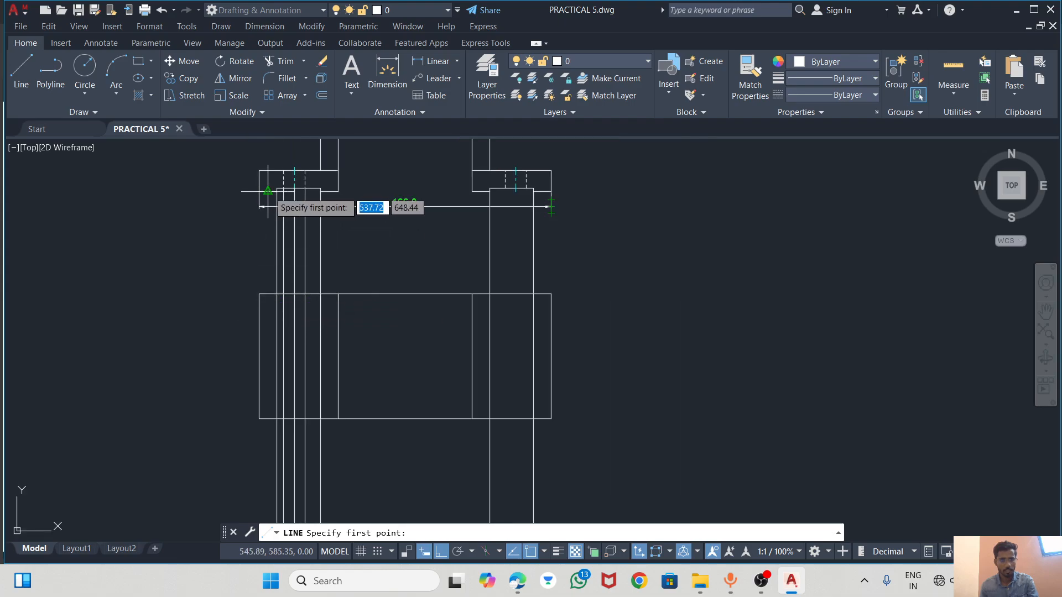
{"action": "left_click", "coordinate": [259, 294]}
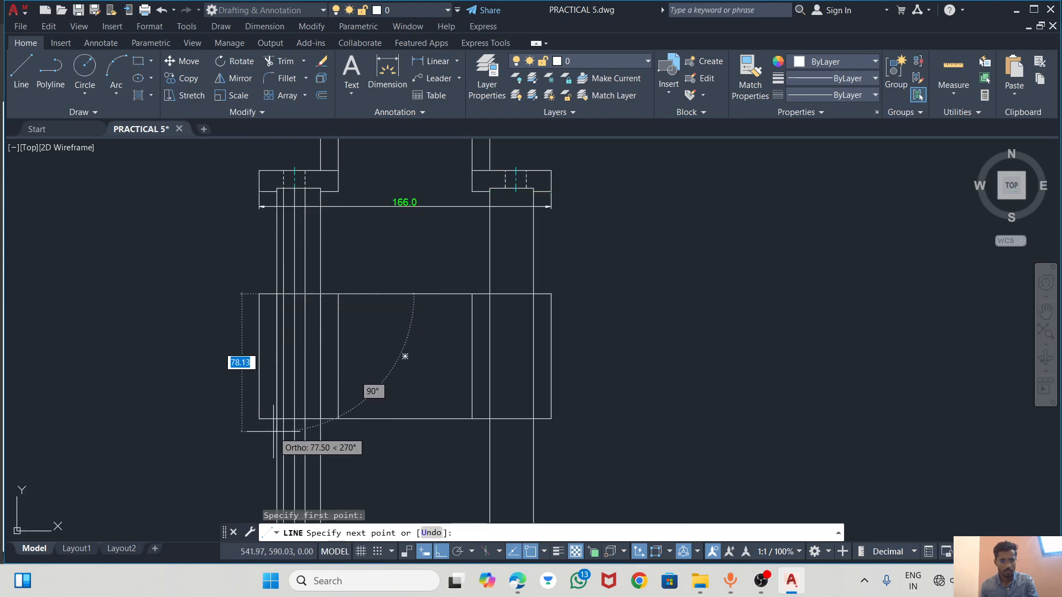
{"action": "key", "text": "Escape"}
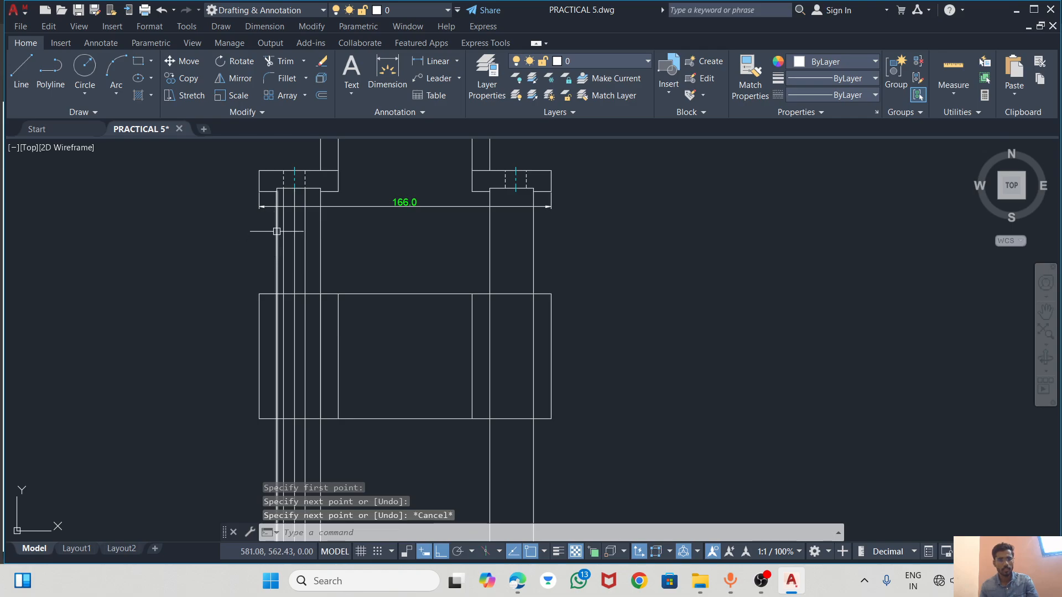
Erase the two projection rays dropped from the edges of the left foot's groove
{"action": "left_click", "coordinate": [277, 231]}
{"action": "key", "text": "Delete"}
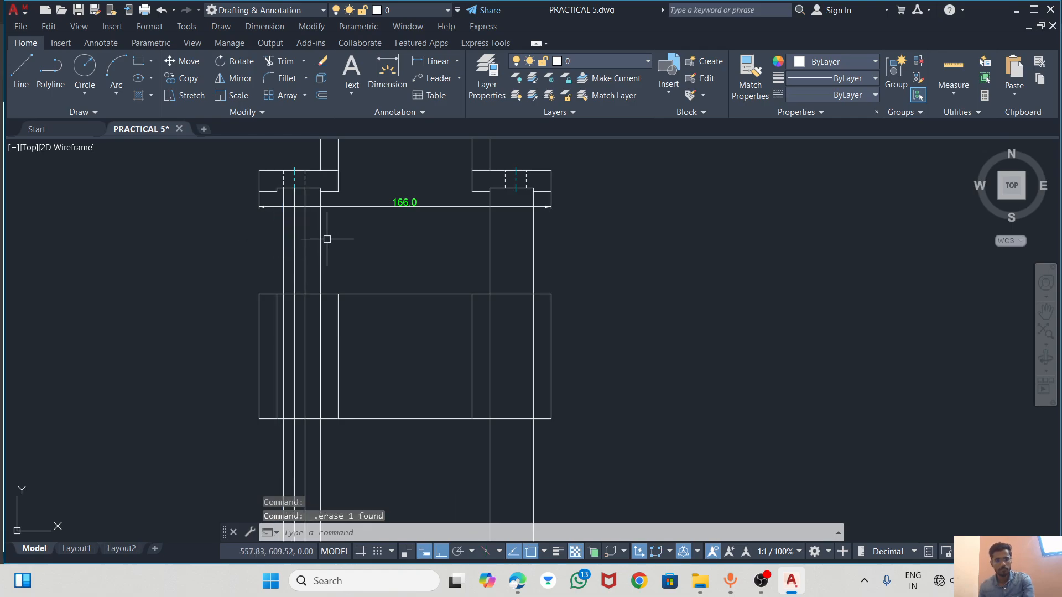
{"action": "left_click", "coordinate": [320, 230]}
{"action": "key", "text": "Delete"}
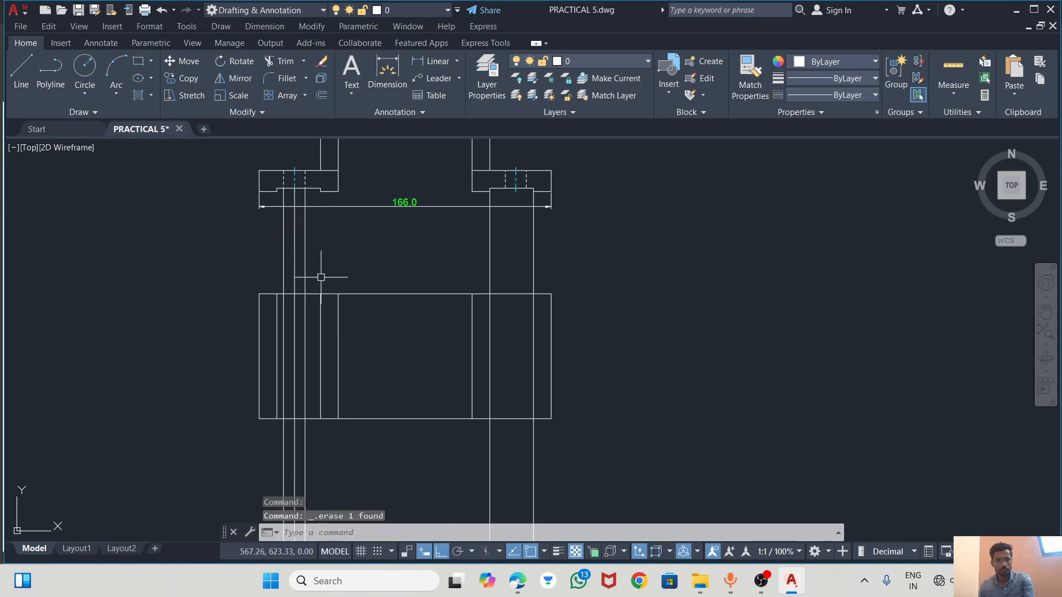
Select the two edge lines of the left foot's groove in the top view
{"action": "scroll", "coordinate": [284, 320], "scroll_direction": "up", "scroll_amount": 2}
{"action": "left_click", "coordinate": [276, 312]}
{"action": "left_click", "coordinate": [320, 319]}
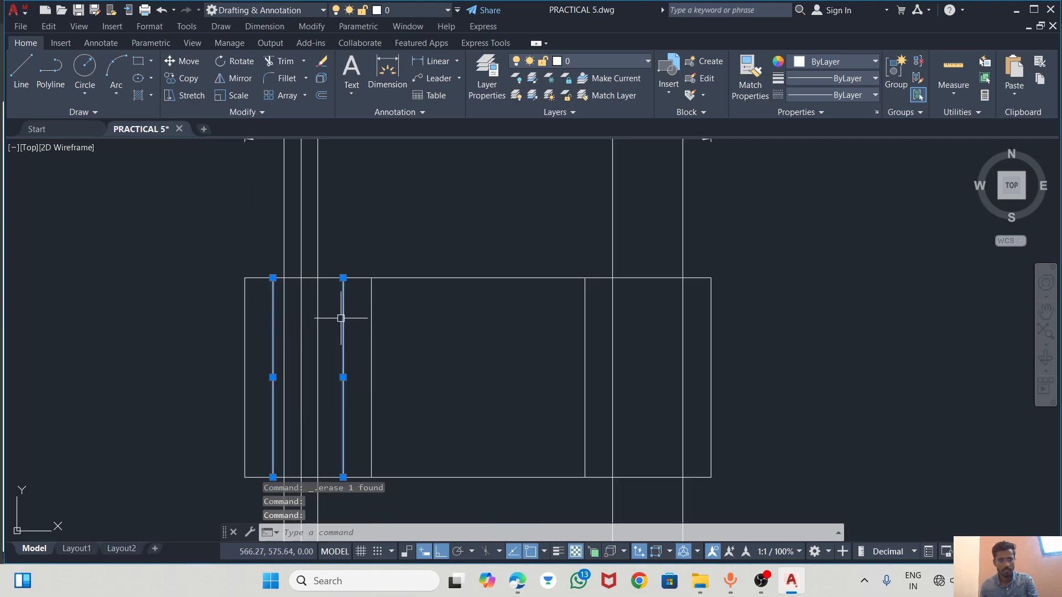
Set the linetype of the two selected slot edge lines in the top view's left foot to AM_ISO02W050x2
{"action": "left_click", "coordinate": [803, 95]}
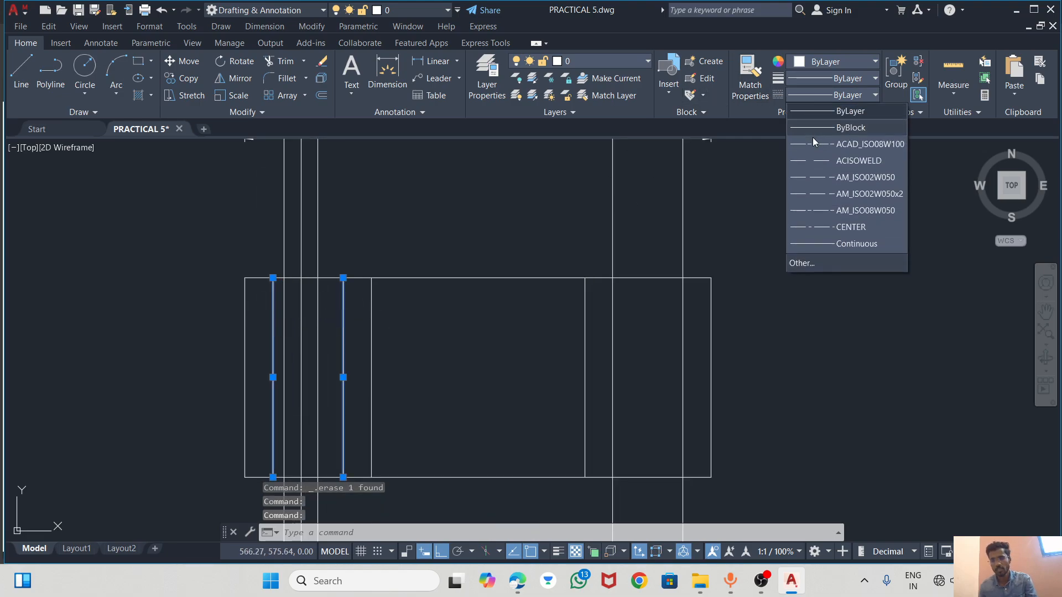
{"action": "left_click", "coordinate": [820, 194]}
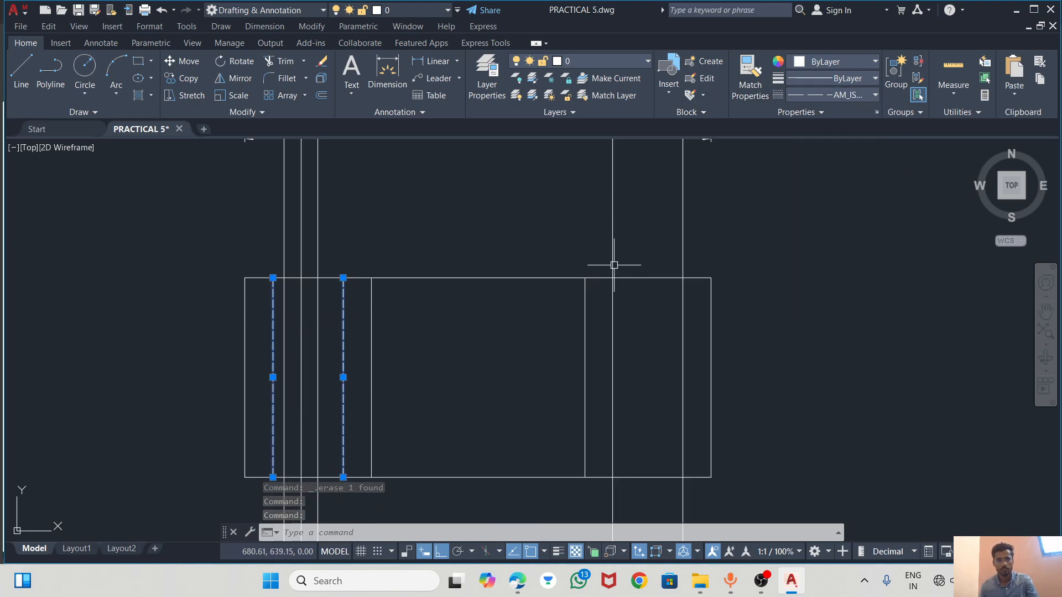
{"action": "scroll", "coordinate": [581, 315], "scroll_direction": "down", "scroll_amount": 2}
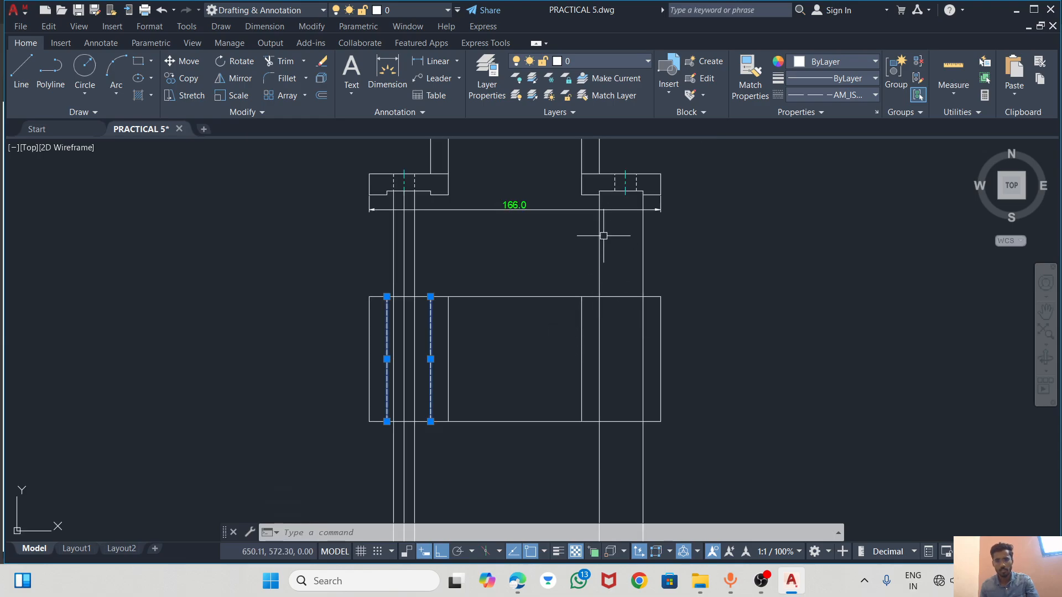
{"action": "scroll", "coordinate": [603, 235], "scroll_direction": "up", "scroll_amount": 2}
{"action": "scroll", "coordinate": [592, 255], "scroll_direction": "down", "scroll_amount": 2}
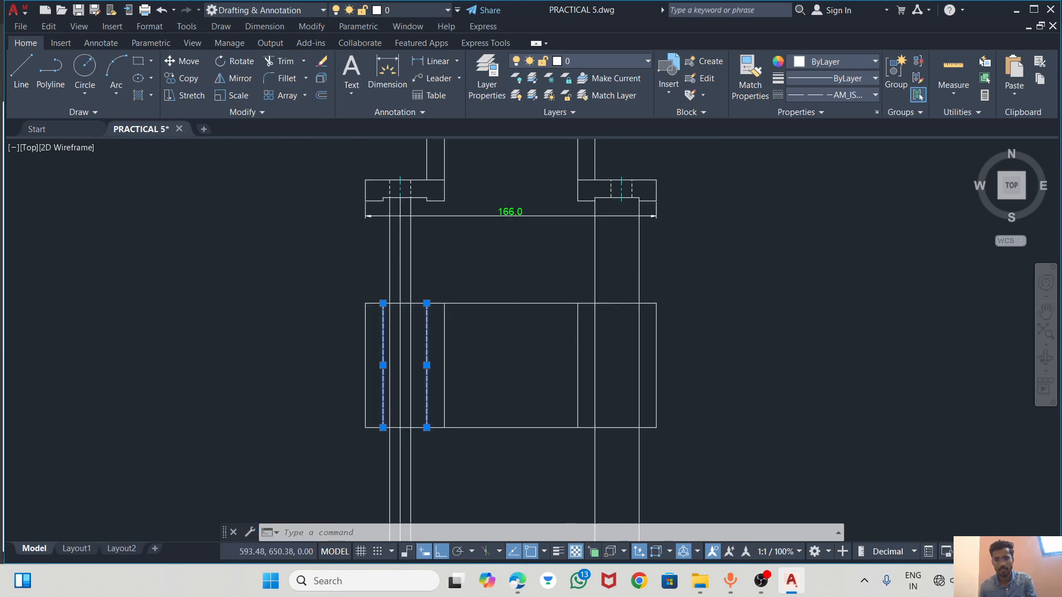
{"action": "scroll", "coordinate": [546, 380], "scroll_direction": "down", "scroll_amount": 3}
{"action": "scroll", "coordinate": [533, 379], "scroll_direction": "up", "scroll_amount": 3}
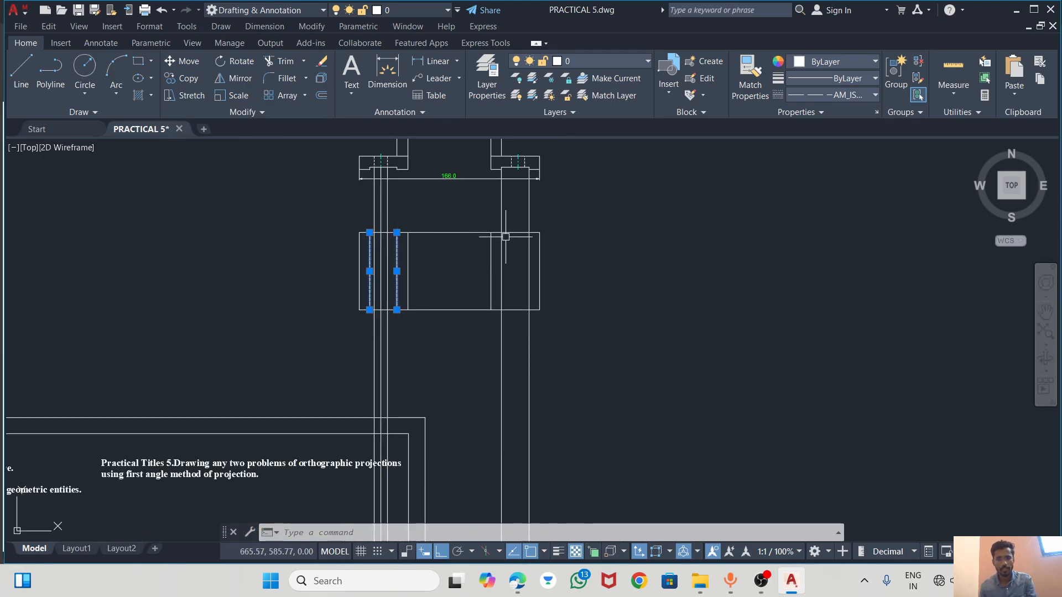
Trim away the outer slot projection line running down from the right foot of the front view
{"action": "scroll", "coordinate": [506, 237], "scroll_direction": "up", "scroll_amount": 3}
{"action": "left_click", "coordinate": [273, 64]}
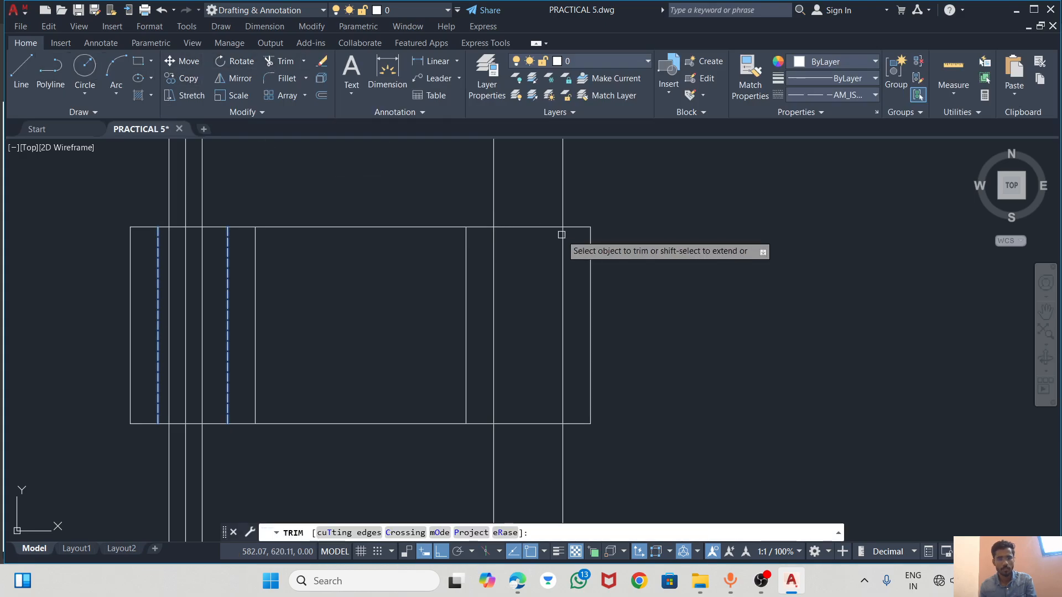
{"action": "left_click", "coordinate": [563, 182]}
{"action": "scroll", "coordinate": [519, 306], "scroll_direction": "down", "scroll_amount": 2}
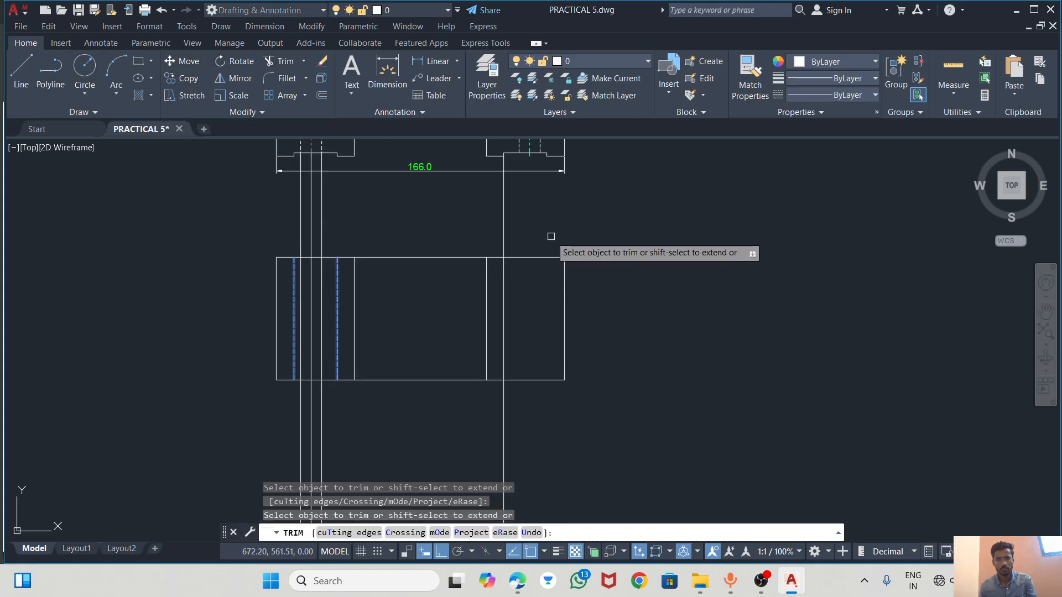
{"action": "key", "text": "Escape"}
Trim the right foot's inner slot projection line above and below the top-view rectangle
{"action": "left_click", "coordinate": [269, 60]}
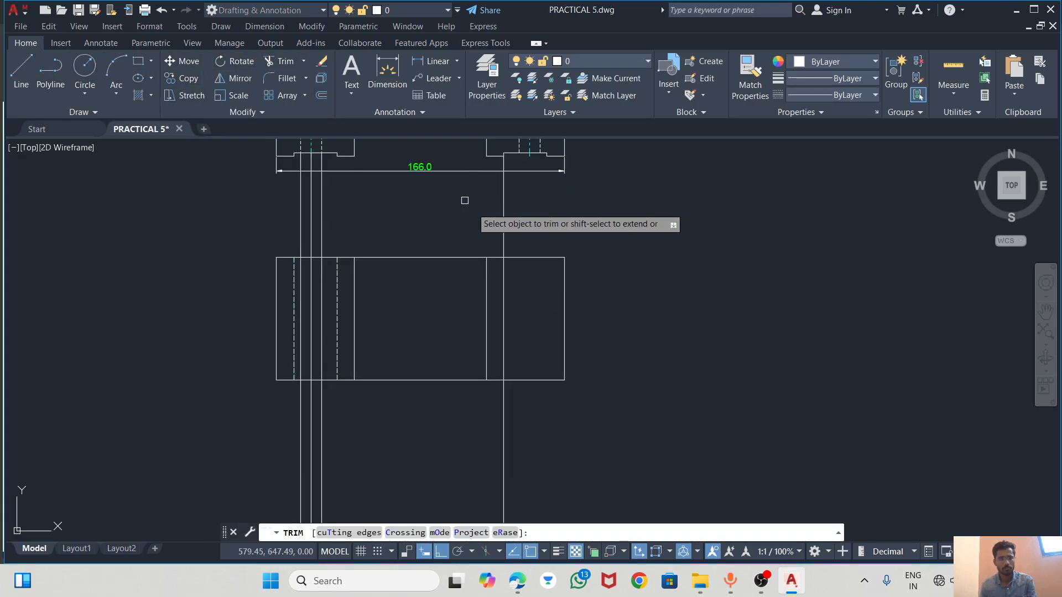
{"action": "left_click", "coordinate": [501, 225]}
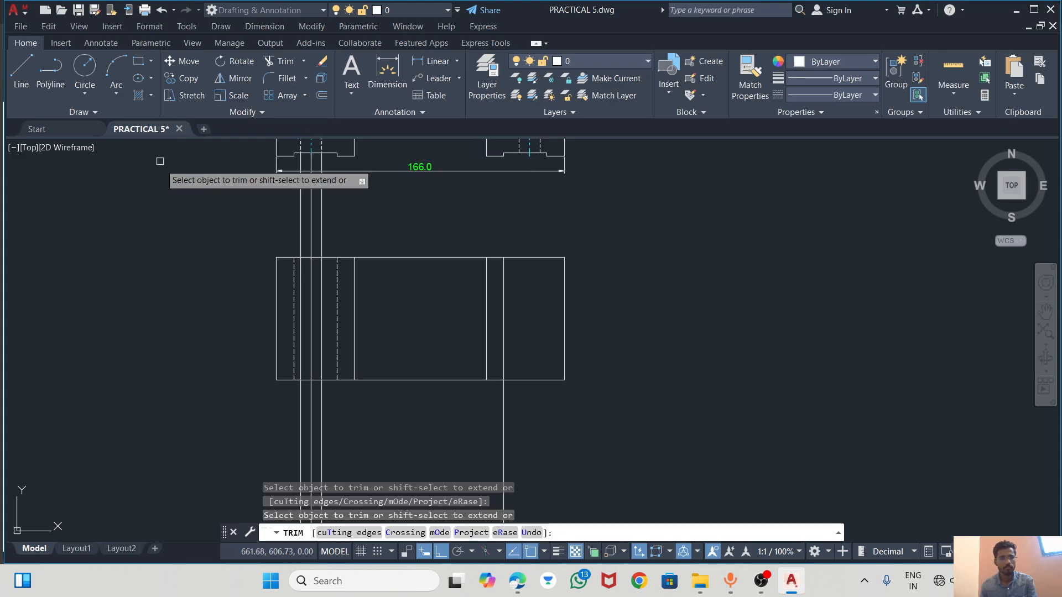
{"action": "left_click", "coordinate": [503, 439]}
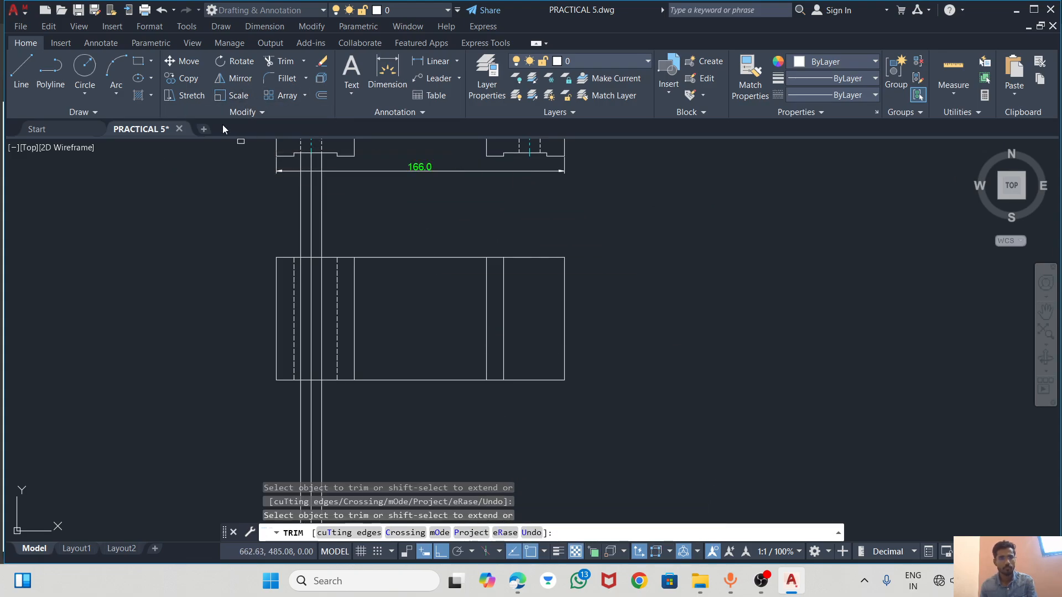
Draw the right foot's outer slot edge as a vertical line through the top view and trim its overhang below the rectangle
{"action": "left_click", "coordinate": [23, 69]}
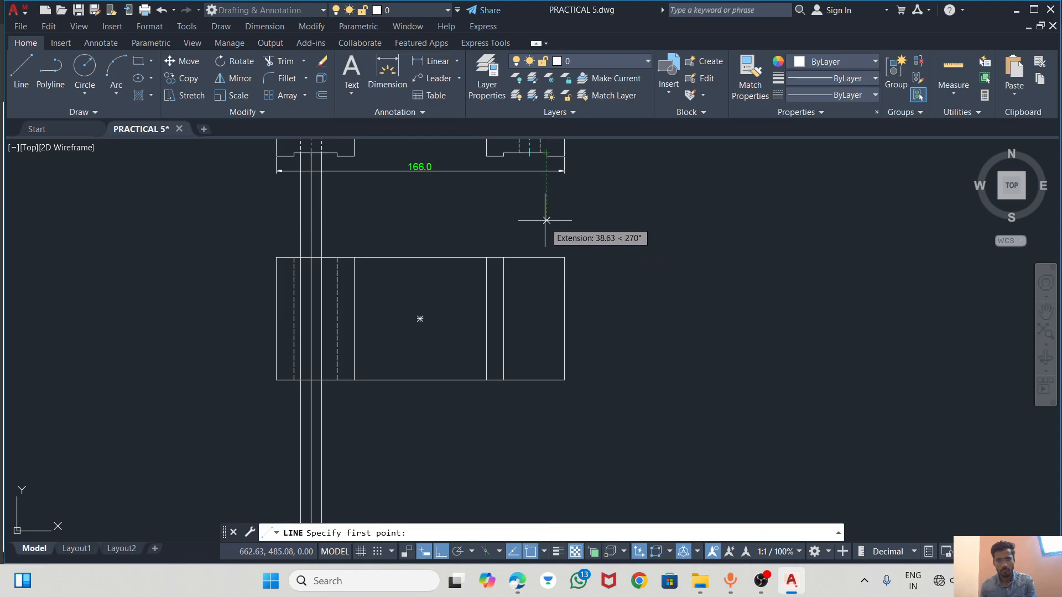
{"action": "left_click", "coordinate": [546, 257]}
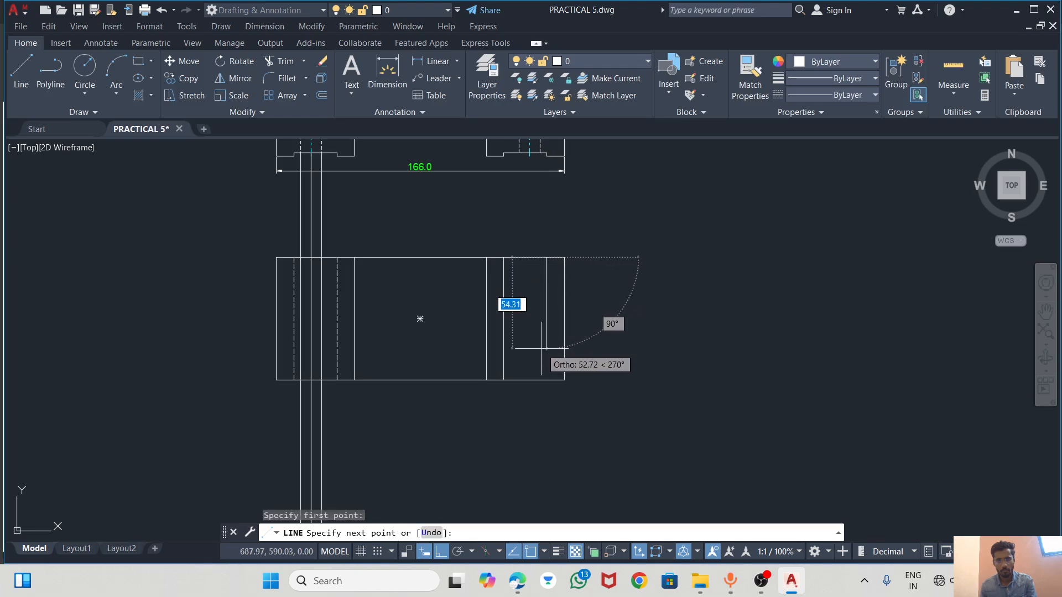
{"action": "left_click", "coordinate": [546, 399]}
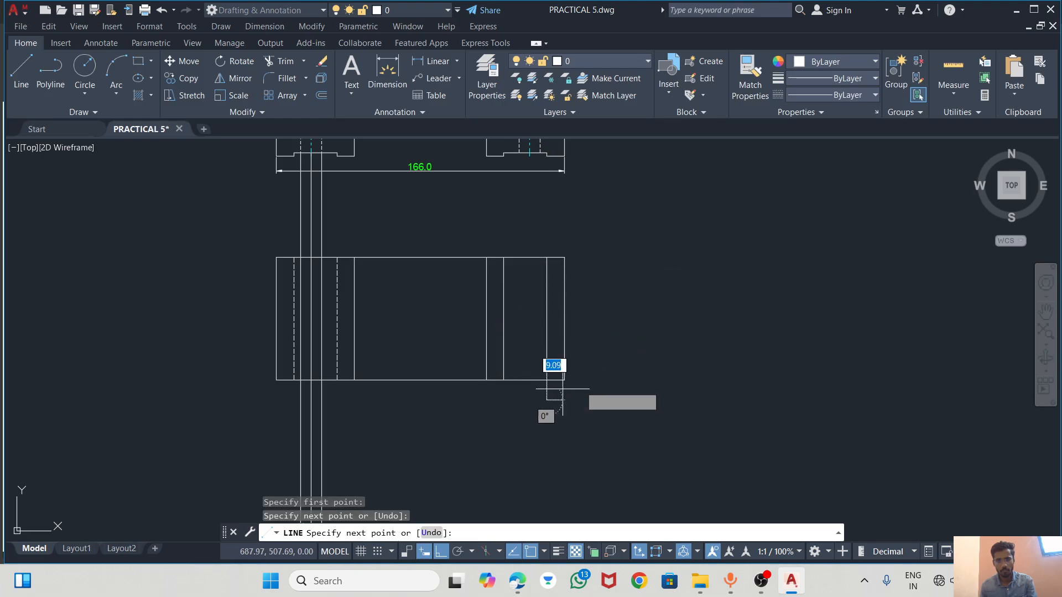
{"action": "key", "text": "Escape"}
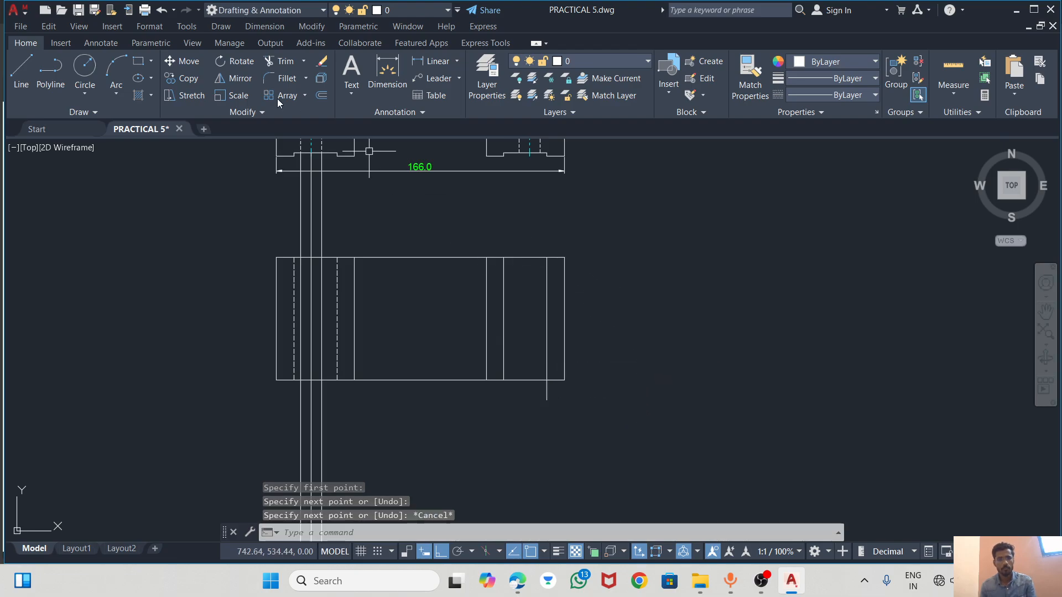
{"action": "left_click", "coordinate": [274, 58]}
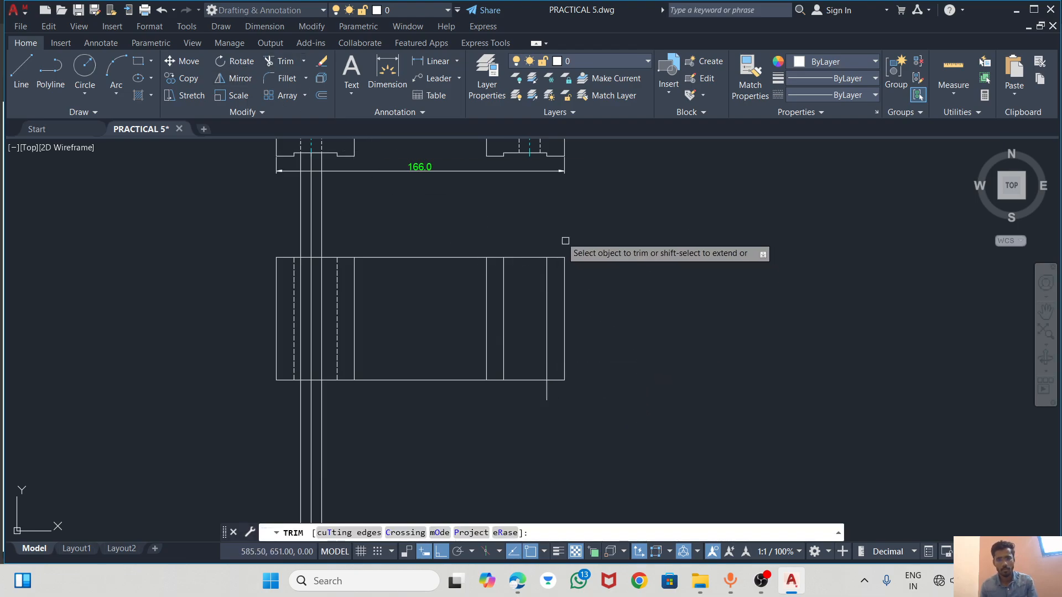
{"action": "left_click", "coordinate": [548, 392]}
{"action": "key", "text": "Escape"}
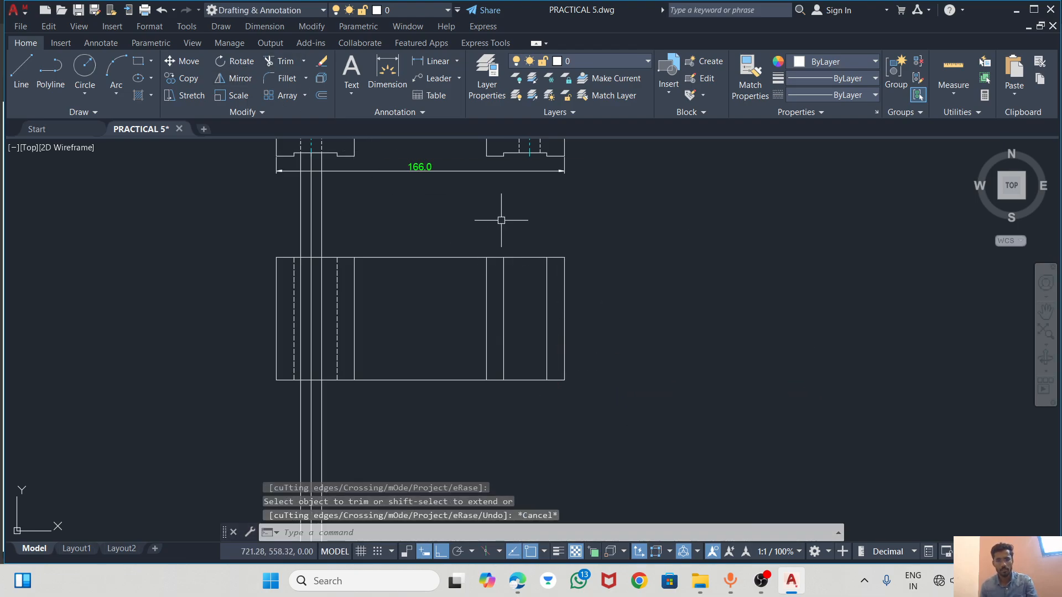
Change both slot edge lines in the top view's right foot to the AM_ISO02W050x2 linetype
{"action": "left_click", "coordinate": [504, 281]}
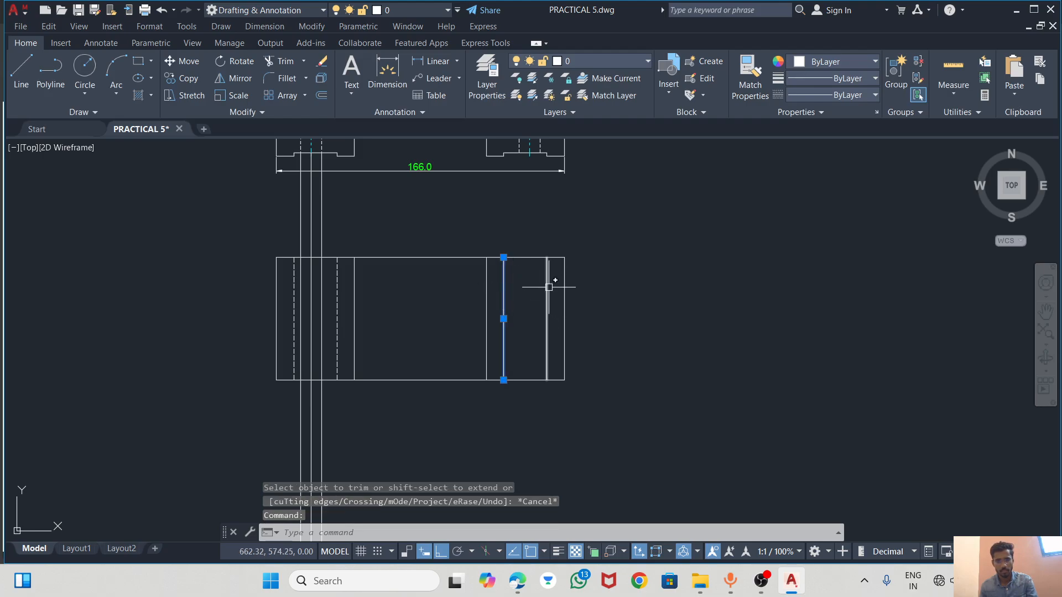
{"action": "left_click", "coordinate": [548, 287]}
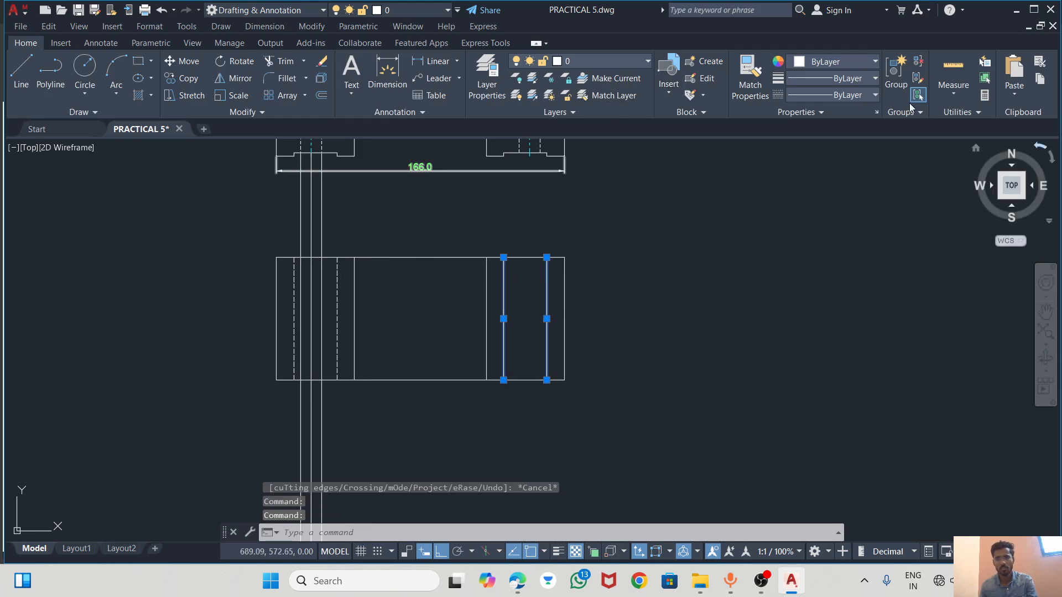
{"action": "left_click", "coordinate": [858, 95]}
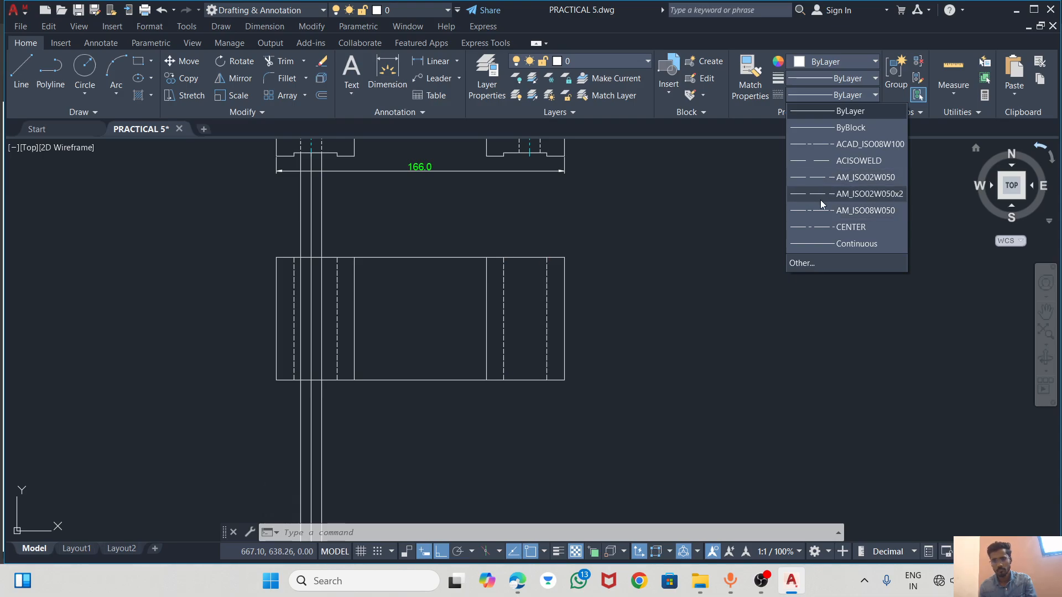
{"action": "left_click", "coordinate": [820, 194]}
{"action": "key", "text": "Escape"}
{"action": "scroll", "coordinate": [552, 244], "scroll_direction": "down", "scroll_amount": 3}
{"action": "scroll", "coordinate": [545, 280], "scroll_direction": "up", "scroll_amount": 5}
{"action": "scroll", "coordinate": [372, 343], "scroll_direction": "down", "scroll_amount": 2}
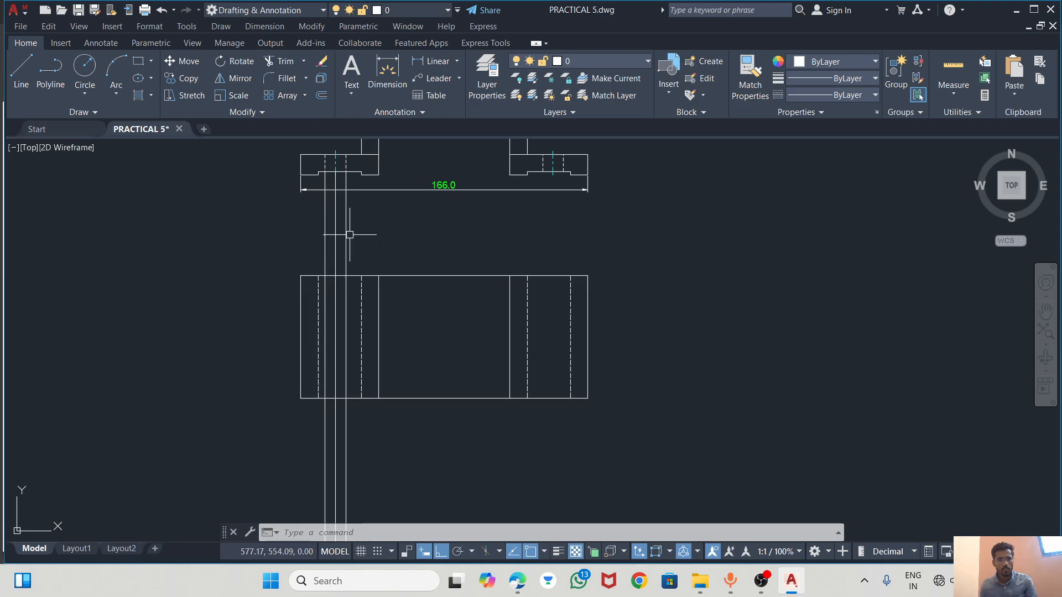
Check the hole layout in machinedrawing.pdf, and back in AutoCAD delete the left foot's two outer hole projection lines, keeping the centre line
{"action": "key", "text": "alt+Tab"}
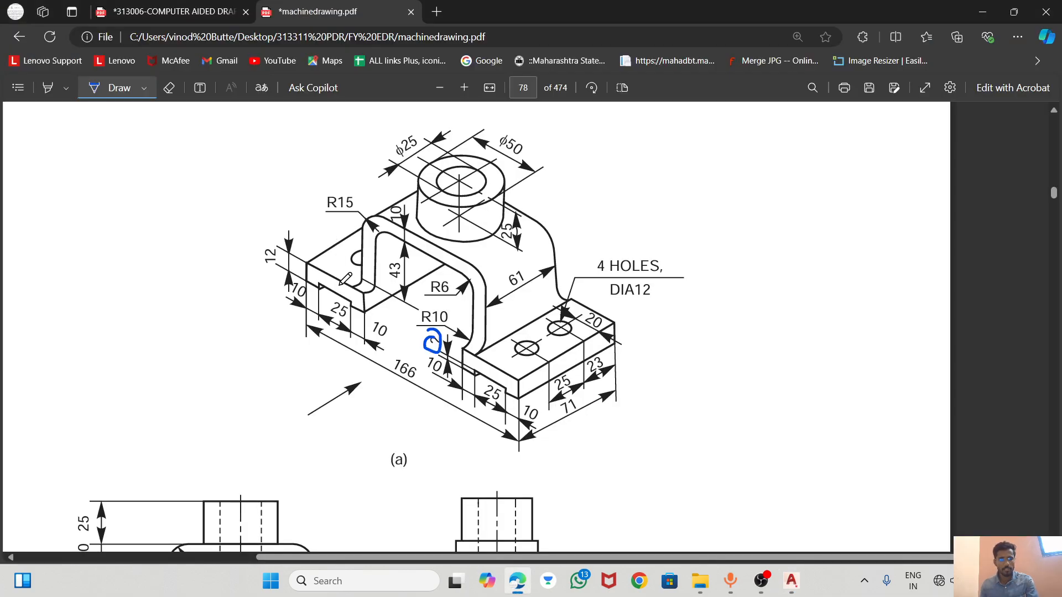
{"action": "scroll", "coordinate": [334, 273], "scroll_direction": "down", "scroll_amount": 3}
{"action": "scroll", "coordinate": [382, 297], "scroll_direction": "up", "scroll_amount": 2}
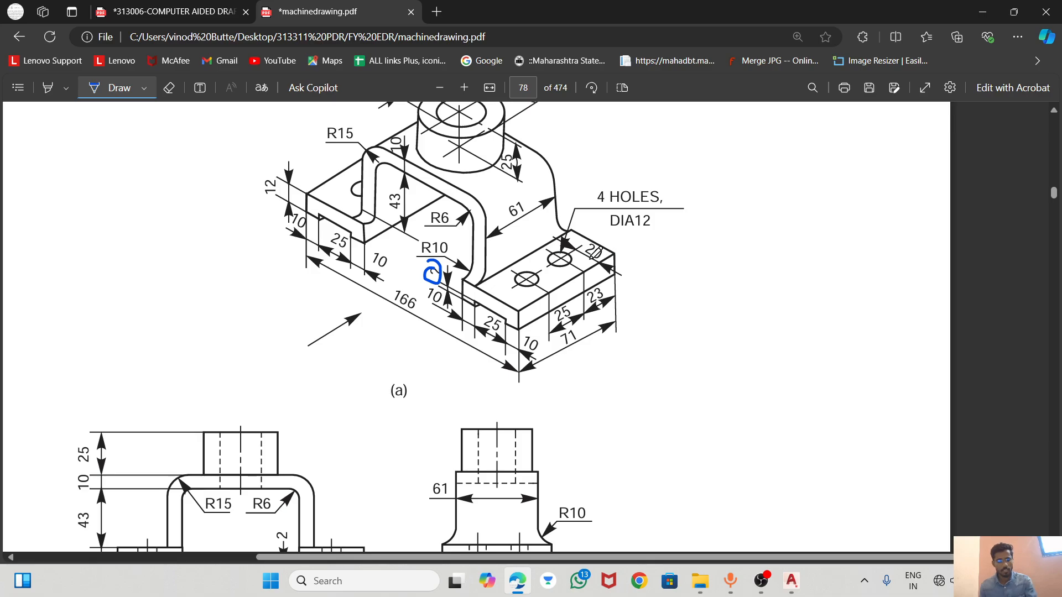
{"action": "key", "text": "alt+Tab"}
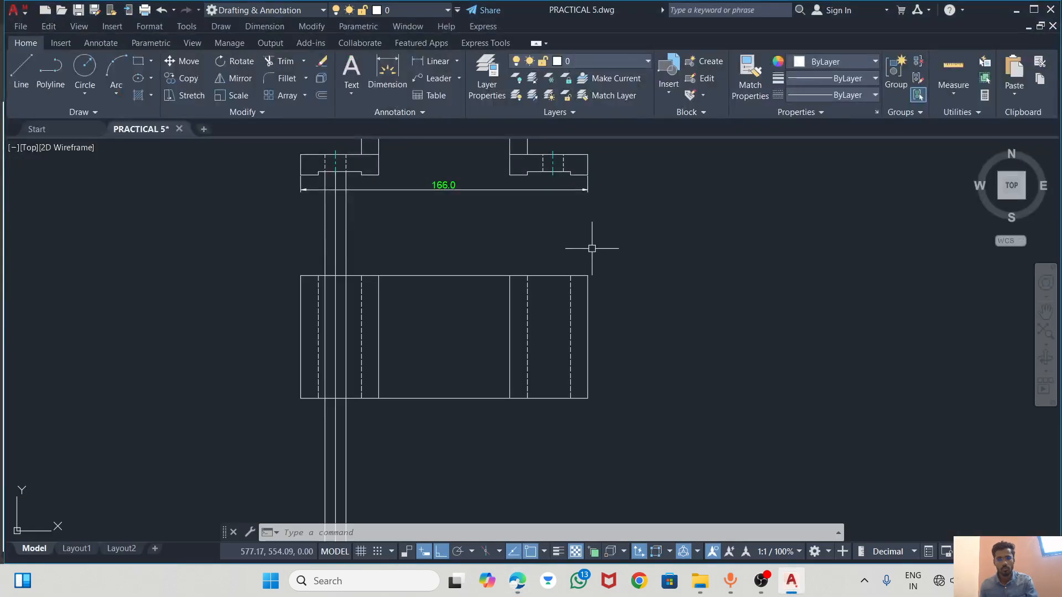
{"action": "left_click", "coordinate": [345, 217]}
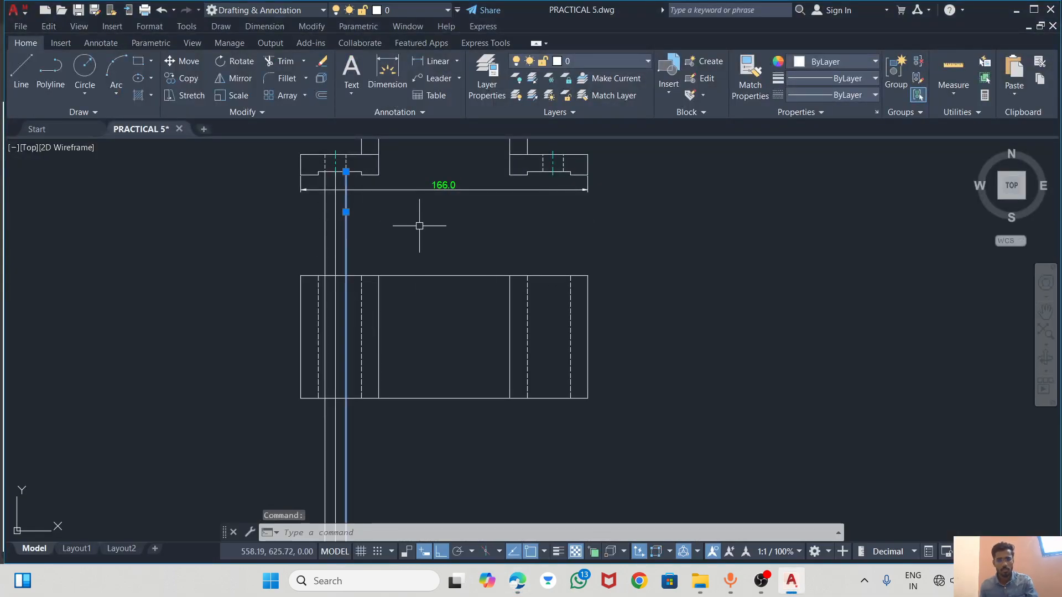
{"action": "key", "text": "Delete"}
{"action": "left_click", "coordinate": [325, 228]}
{"action": "key", "text": "Delete"}
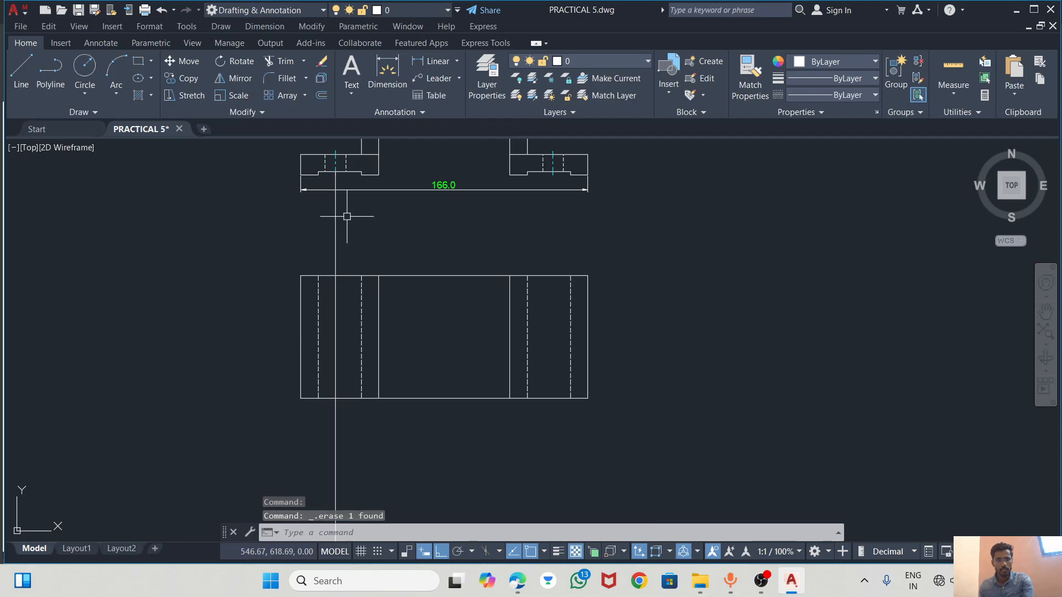
Explode the top-view outline rectangle into separate lines
{"action": "scroll", "coordinate": [332, 273], "scroll_direction": "up", "scroll_amount": 4}
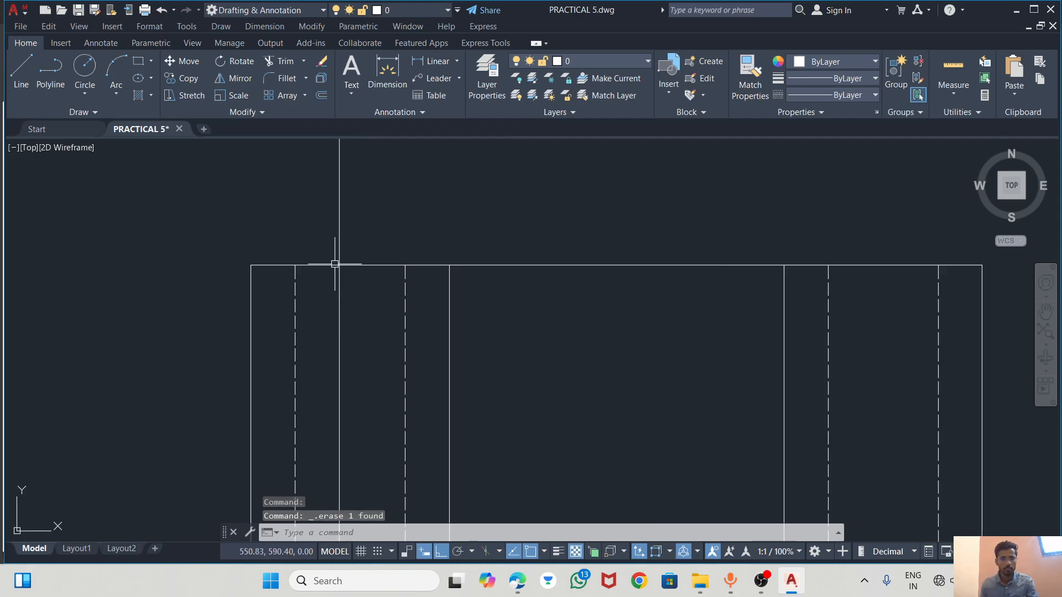
{"action": "left_click", "coordinate": [319, 265]}
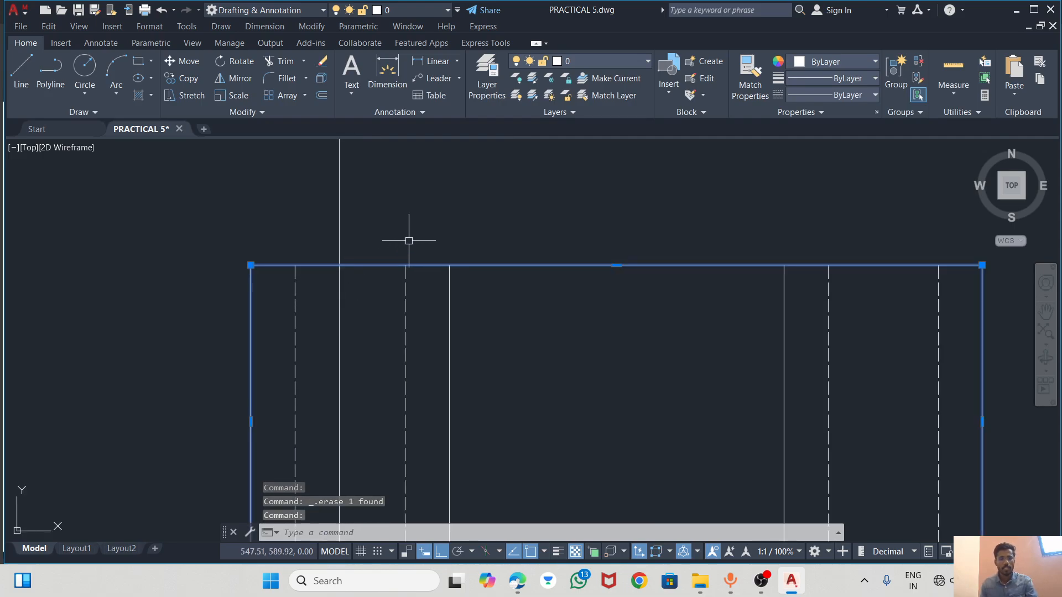
{"action": "scroll", "coordinate": [395, 197], "scroll_direction": "down", "scroll_amount": 2}
{"action": "type", "text": "x"}
{"action": "key", "text": "Return"}
{"action": "left_click", "coordinate": [451, 239]}
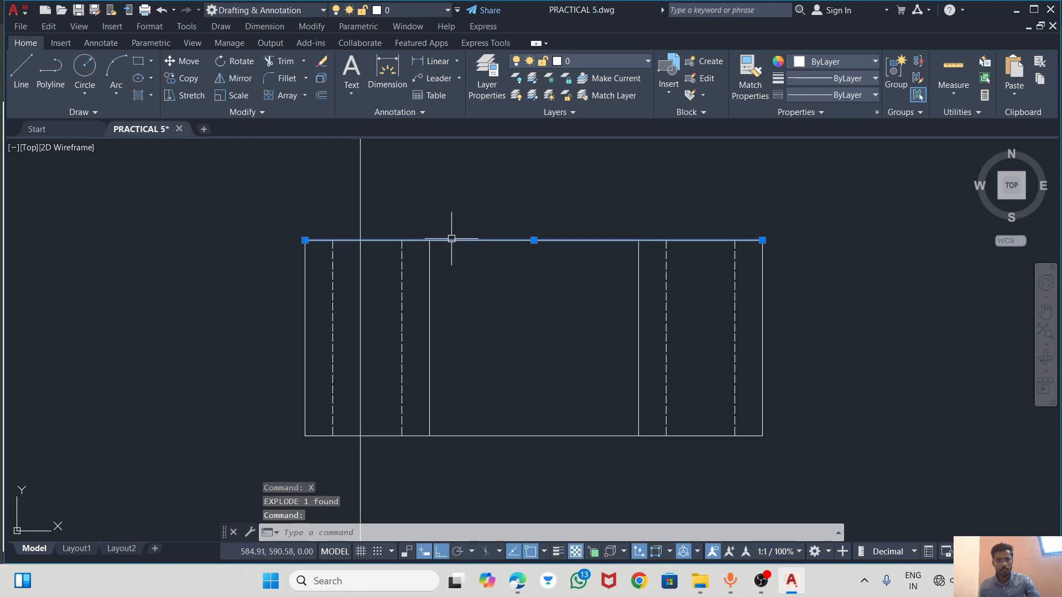
{"action": "key", "text": "Escape"}
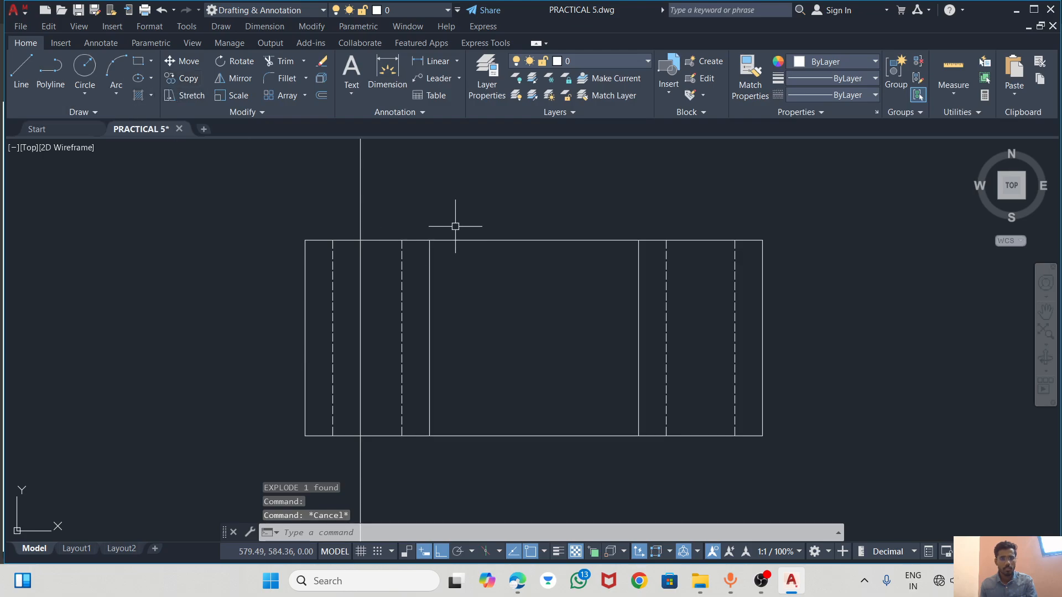
Offset the top edge of the top view downward by 23, checking the hole distance in machinedrawing.pdf
{"action": "left_click", "coordinate": [466, 240]}
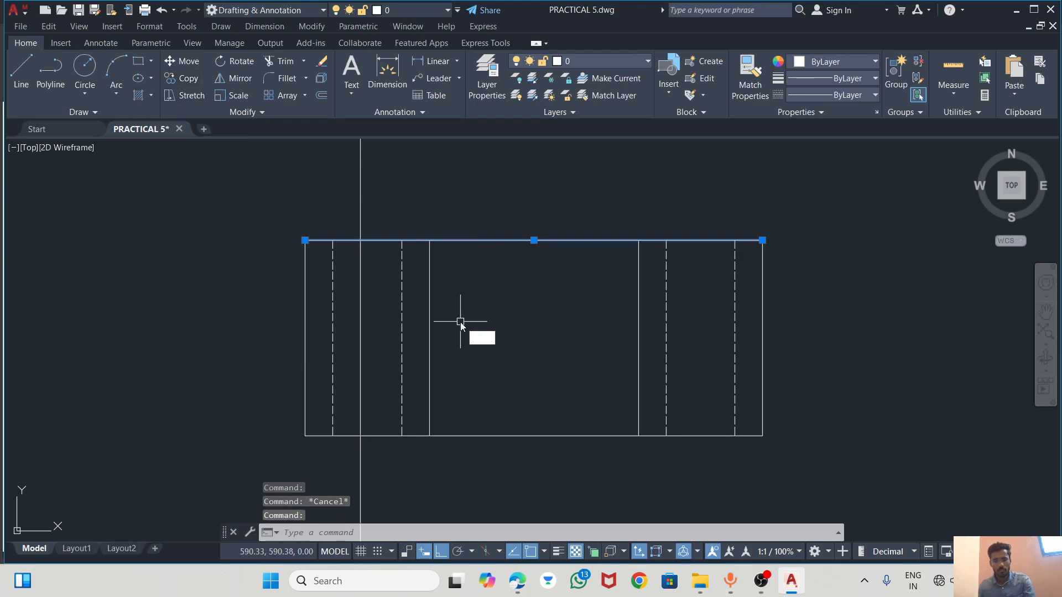
{"action": "type", "text": "OFFSET"}
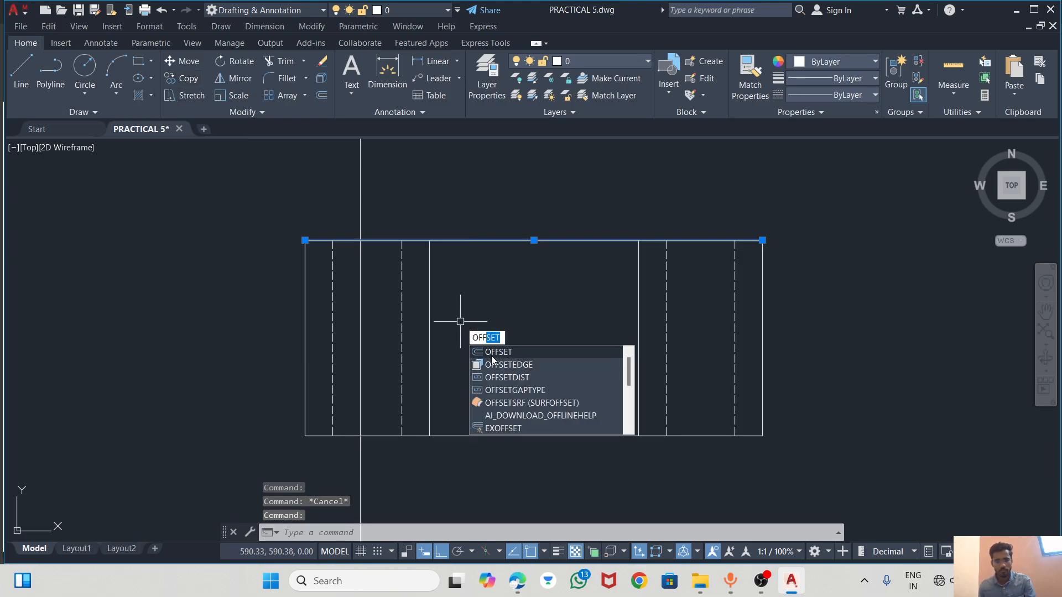
{"action": "key", "text": "Return"}
{"action": "key", "text": "alt+Tab"}
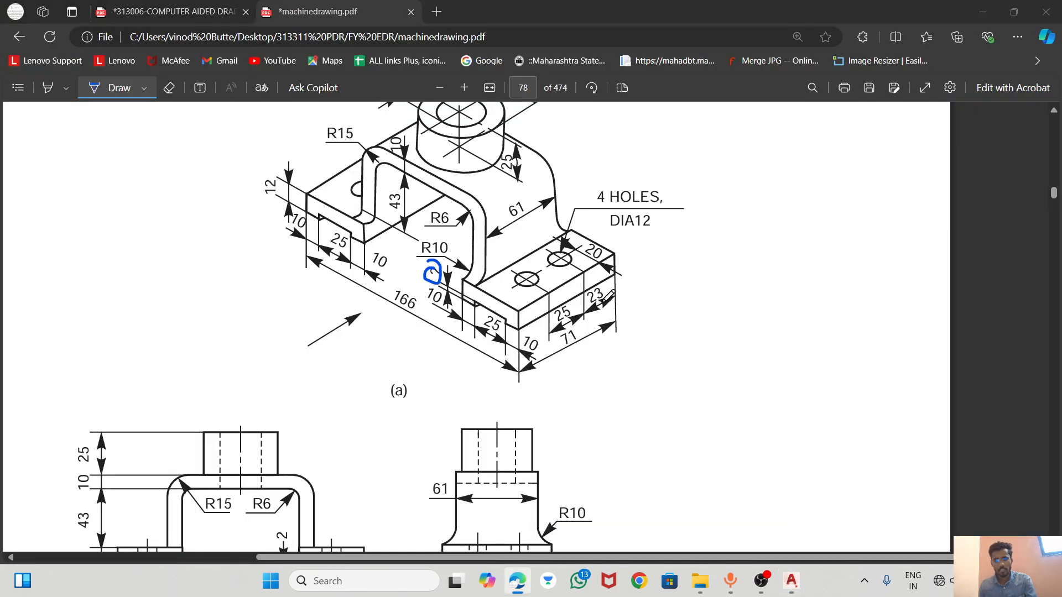
{"action": "key", "text": "alt+Tab"}
{"action": "left_click", "coordinate": [305, 240]}
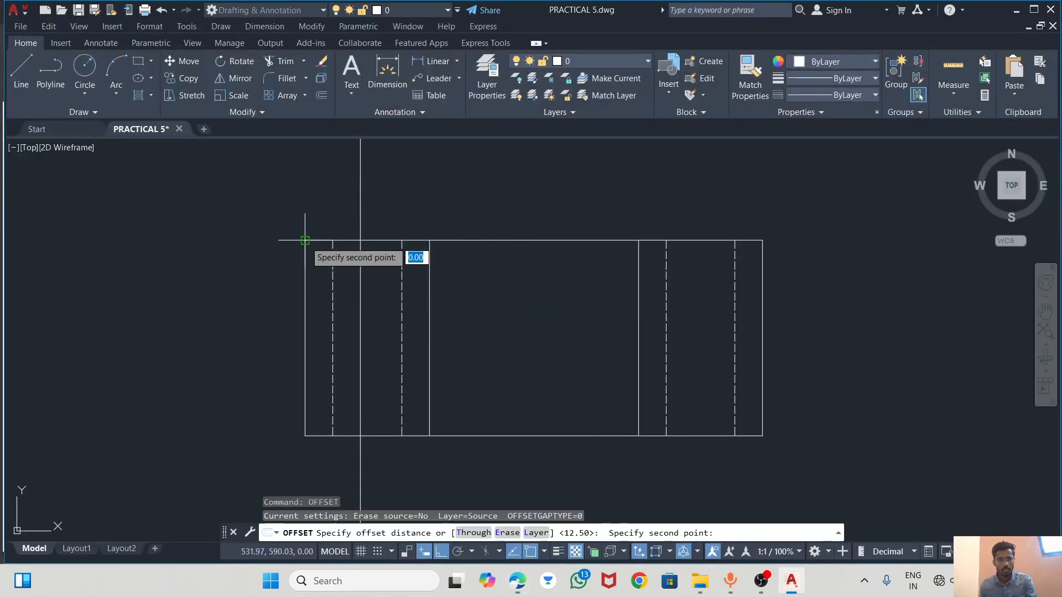
{"action": "type", "text": "23"}
{"action": "key", "text": "Return"}
{"action": "left_click", "coordinate": [308, 241]}
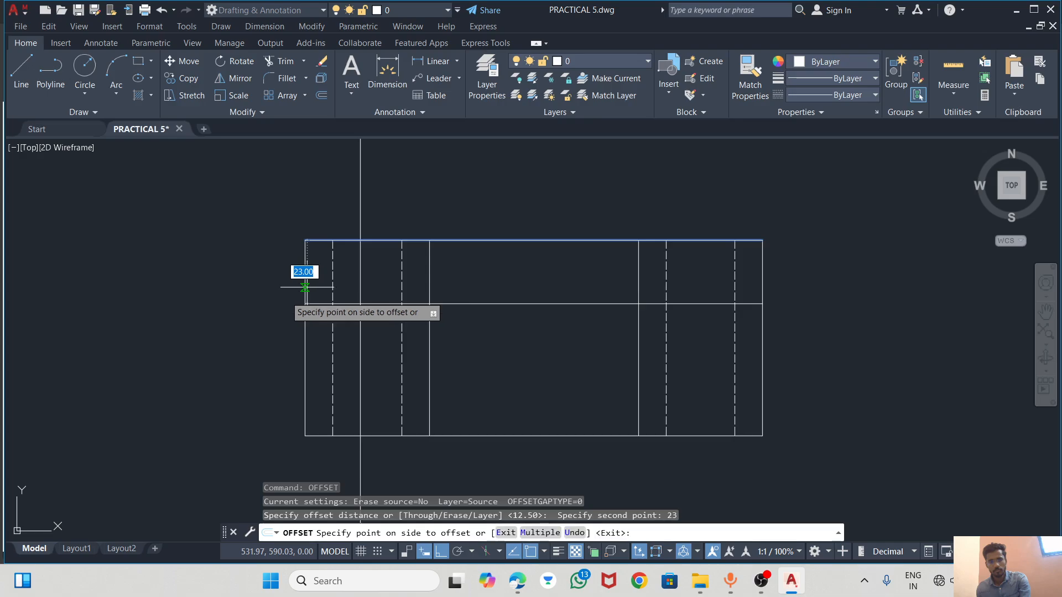
{"action": "left_click", "coordinate": [299, 277]}
{"action": "key", "text": "Escape"}
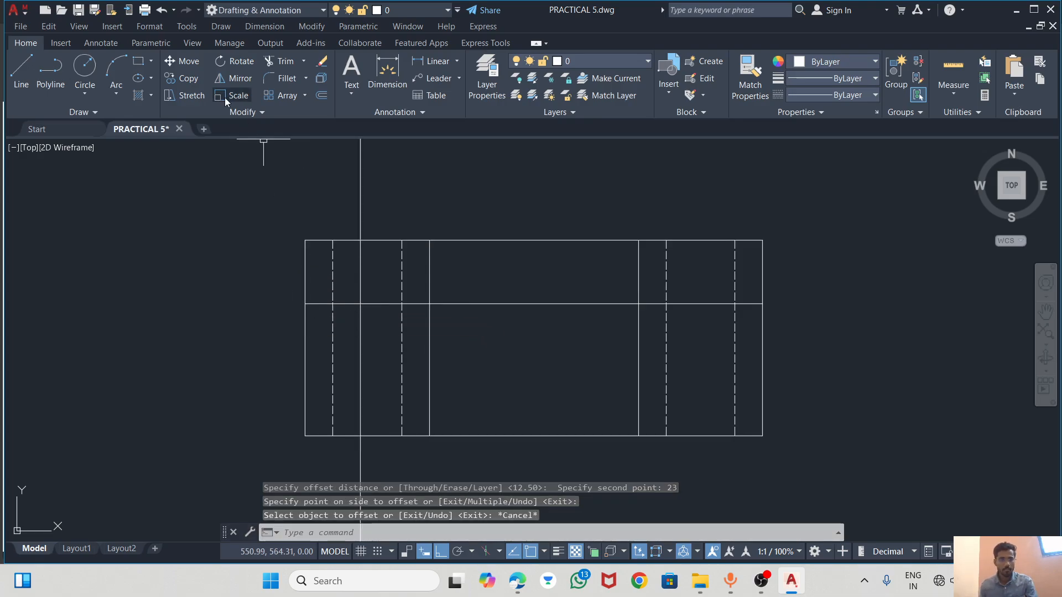
Draw a circle of radius 6 where the left hole projection line crosses the 23 offset line in the top view
{"action": "left_click", "coordinate": [84, 72]}
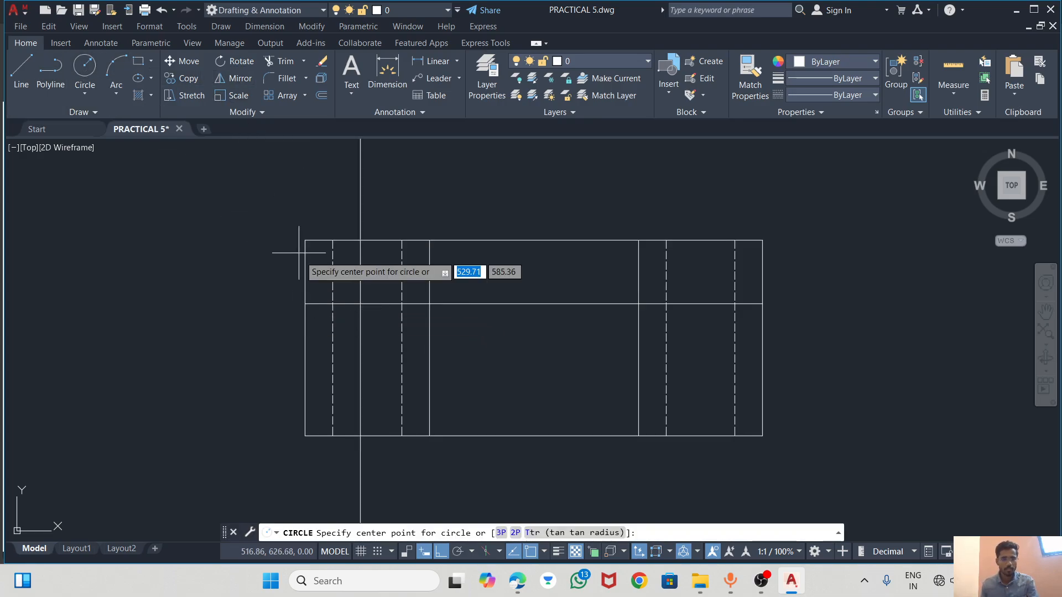
{"action": "left_click", "coordinate": [360, 304]}
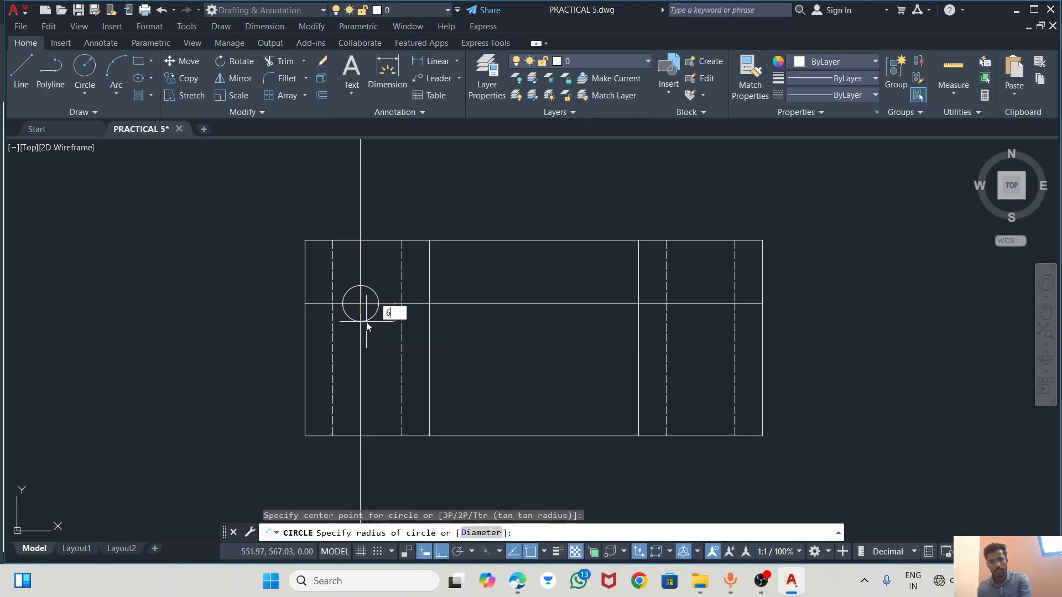
{"action": "key", "text": "Return"}
{"action": "key", "text": "Escape"}
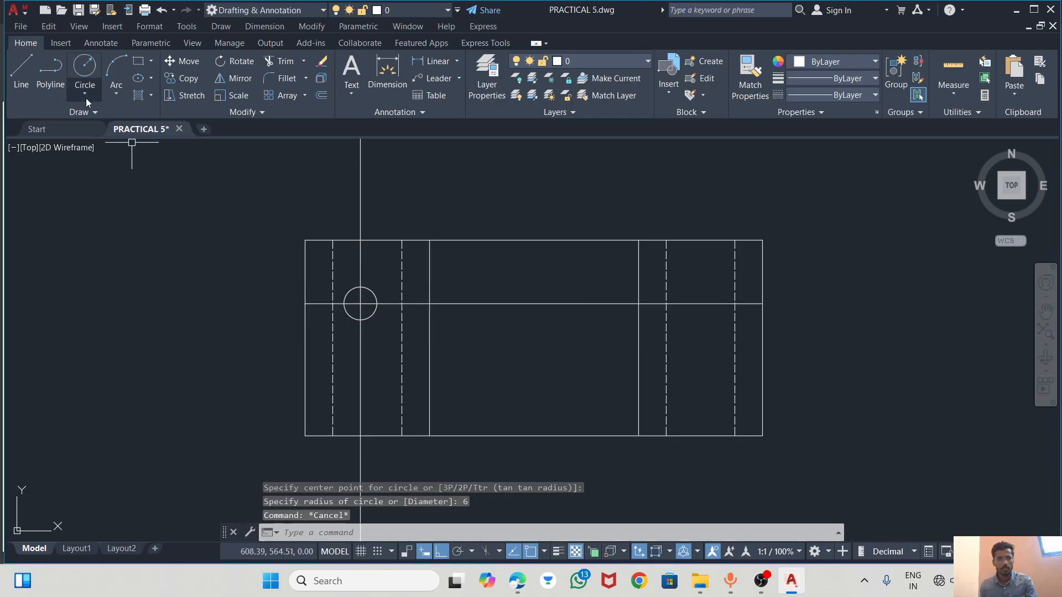
Project a vertical ray from the front view's right foot hole centre line down through the top view
{"action": "scroll", "coordinate": [634, 229], "scroll_direction": "down", "scroll_amount": 4}
{"action": "scroll", "coordinate": [680, 204], "scroll_direction": "up", "scroll_amount": 4}
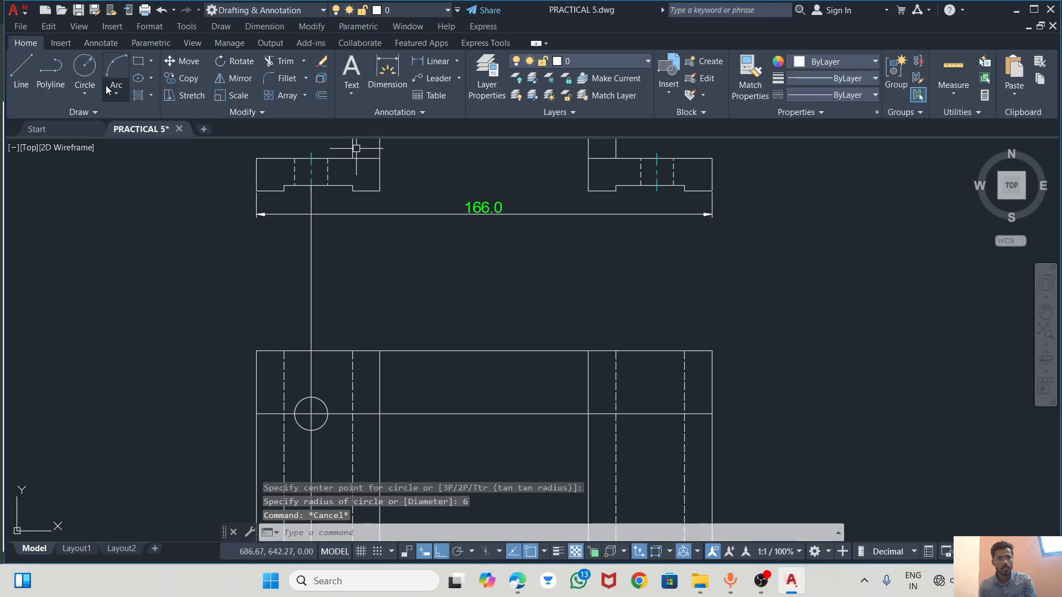
{"action": "type", "text": "ray"}
{"action": "key", "text": "Return"}
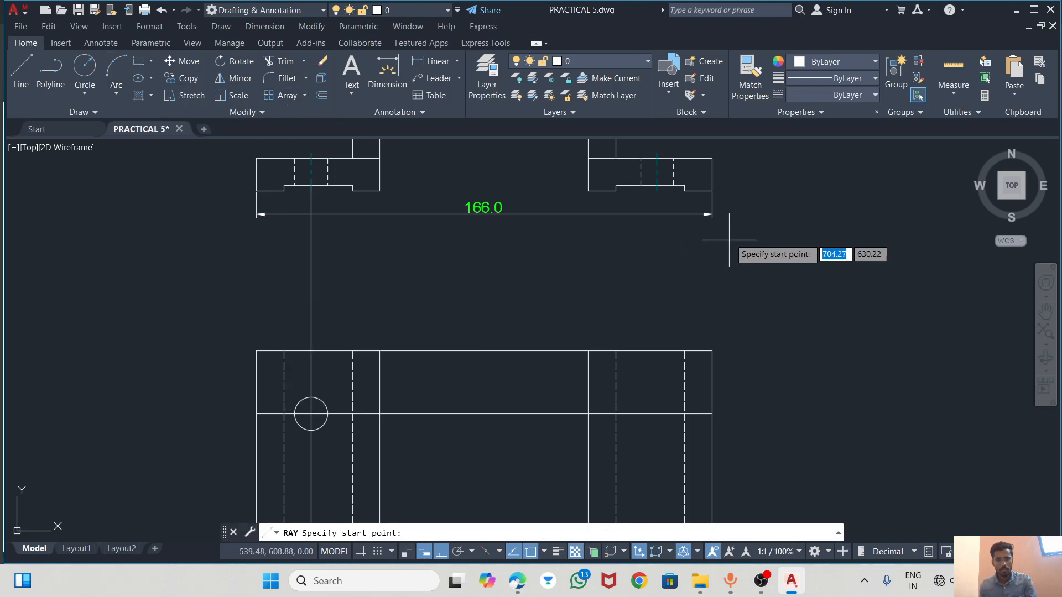
{"action": "left_click", "coordinate": [658, 188]}
{"action": "left_click", "coordinate": [657, 442]}
{"action": "key", "text": "Escape"}
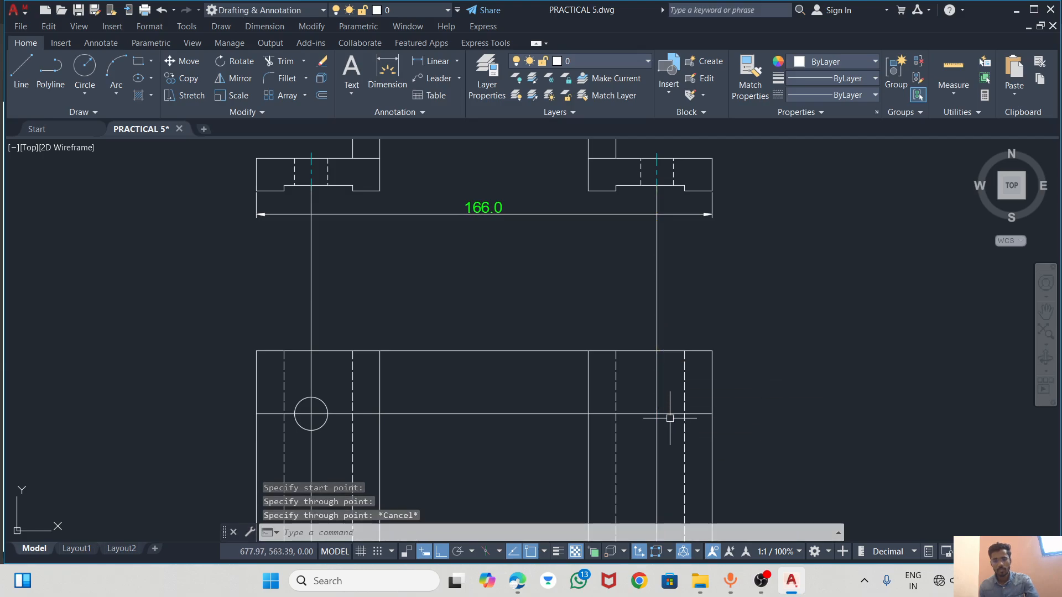
Draw a circle of radius 6 where the right projection ray crosses the horizontal hole line in the top view
{"action": "left_click", "coordinate": [84, 66]}
{"action": "left_click", "coordinate": [656, 414]}
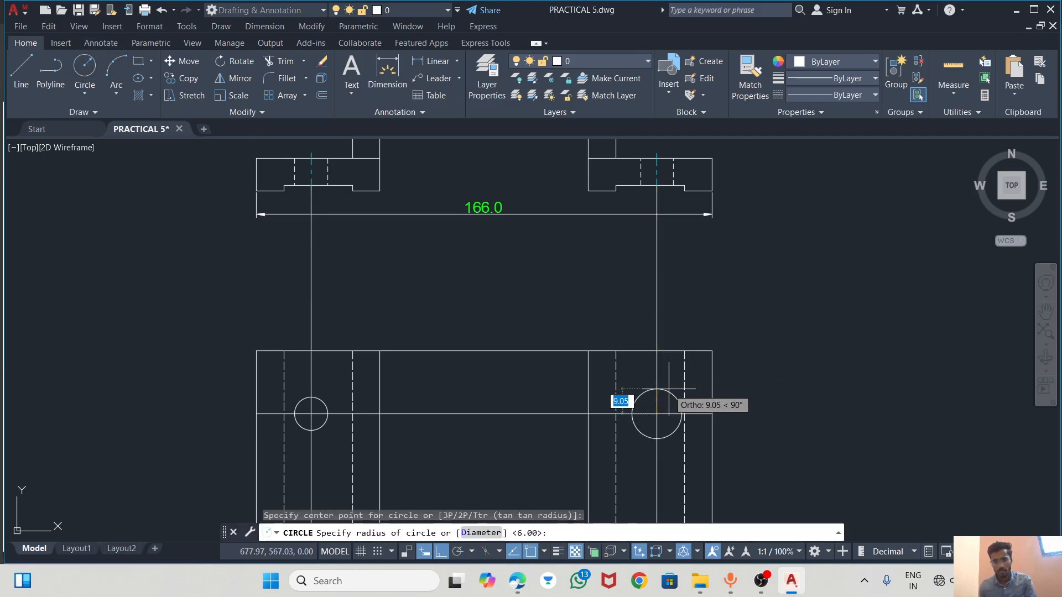
{"action": "type", "text": "6"}
{"action": "key", "text": "Return"}
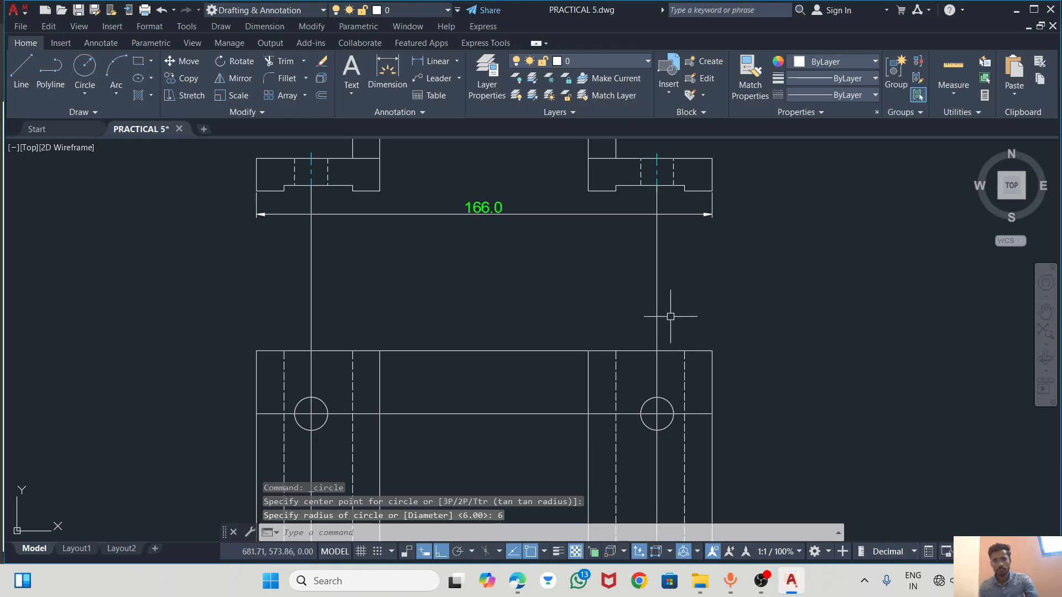
{"action": "key", "text": "Escape"}
{"action": "left_click", "coordinate": [657, 278]}
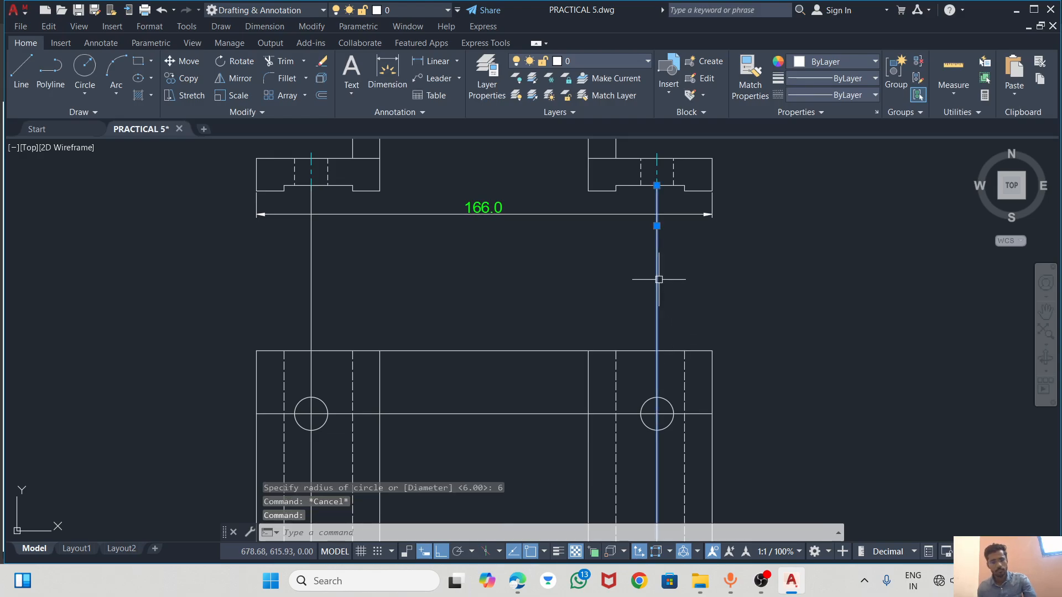
{"action": "key", "text": "Escape"}
Switch to machinedrawing.pdf to check the spacing between the foot holes, and return to AutoCAD
{"action": "scroll", "coordinate": [628, 256], "scroll_direction": "down", "scroll_amount": 3}
{"action": "scroll", "coordinate": [528, 313], "scroll_direction": "up", "scroll_amount": 5}
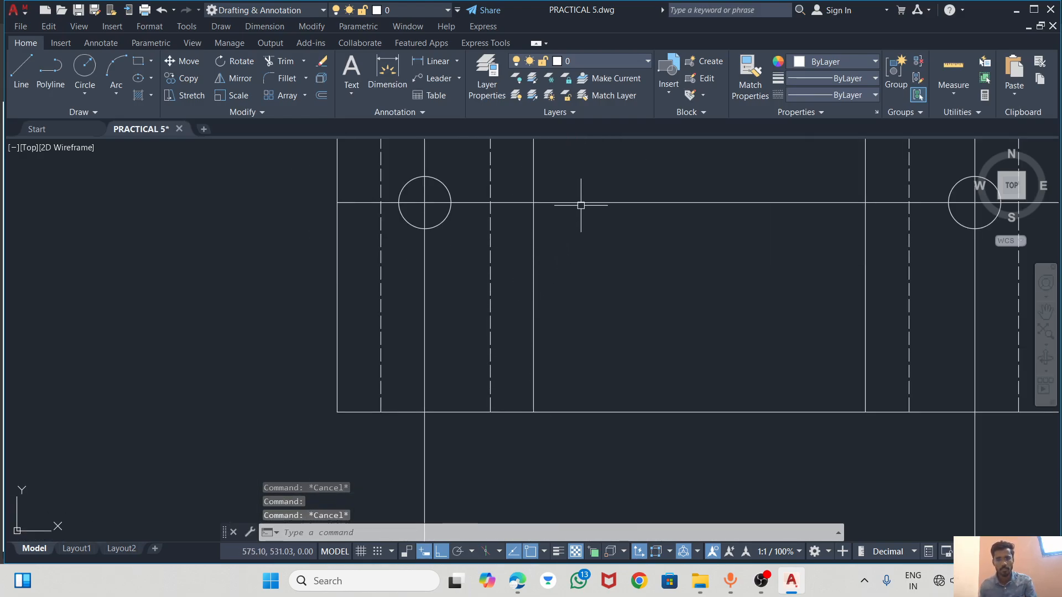
{"action": "scroll", "coordinate": [488, 331], "scroll_direction": "down", "scroll_amount": 3}
{"action": "key", "text": "alt+Tab"}
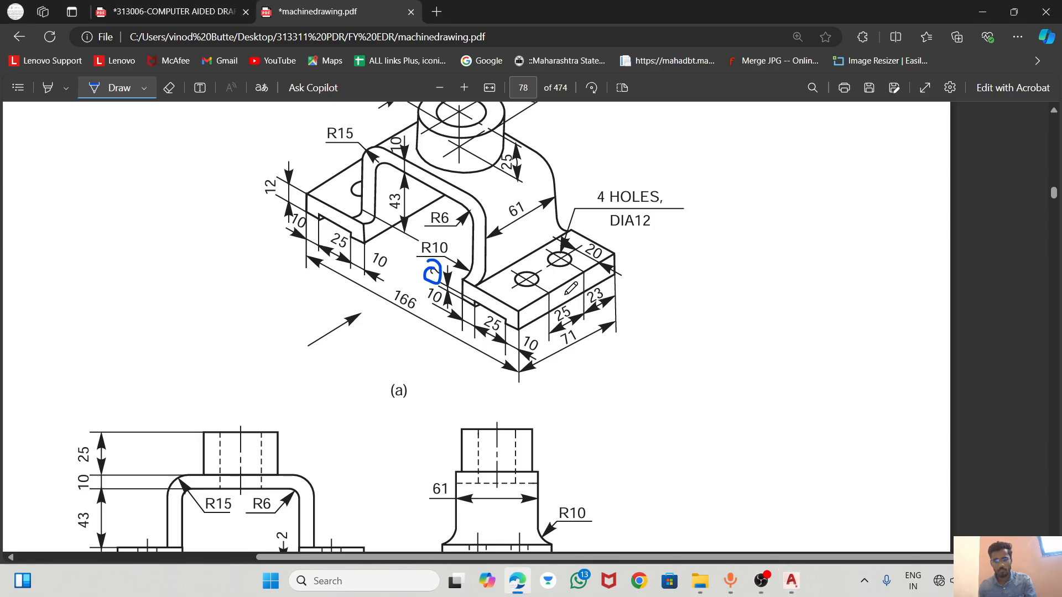
{"action": "key", "text": "alt+Tab"}
{"action": "left_click", "coordinate": [550, 254]}
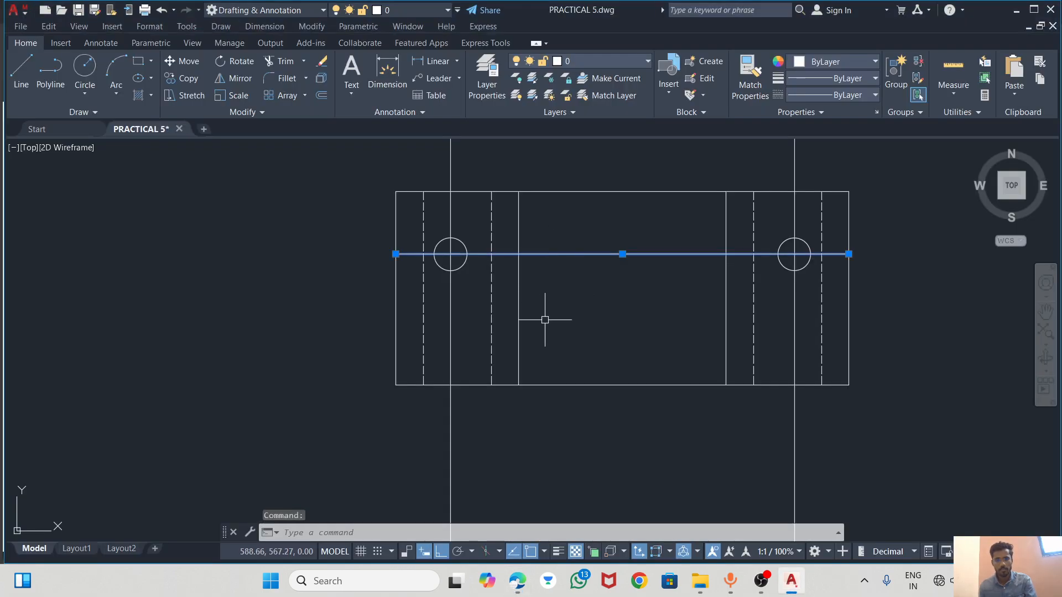
{"action": "type", "text": "off"}
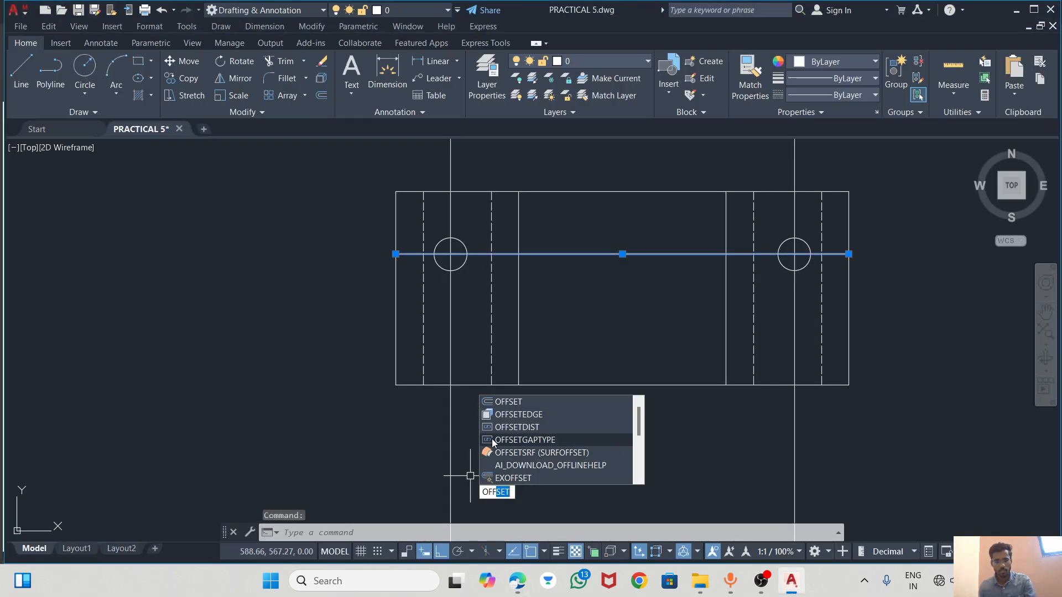
{"action": "key", "text": "Return"}
{"action": "left_click", "coordinate": [450, 255]}
{"action": "type", "text": "25"}
{"action": "key", "text": "Return"}
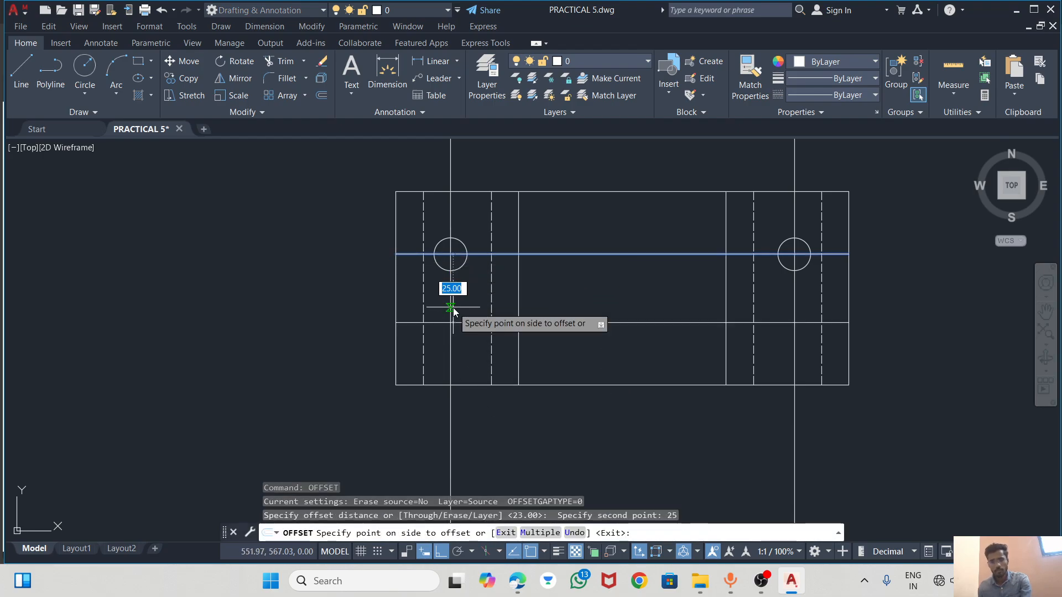
{"action": "key", "text": "Escape"}
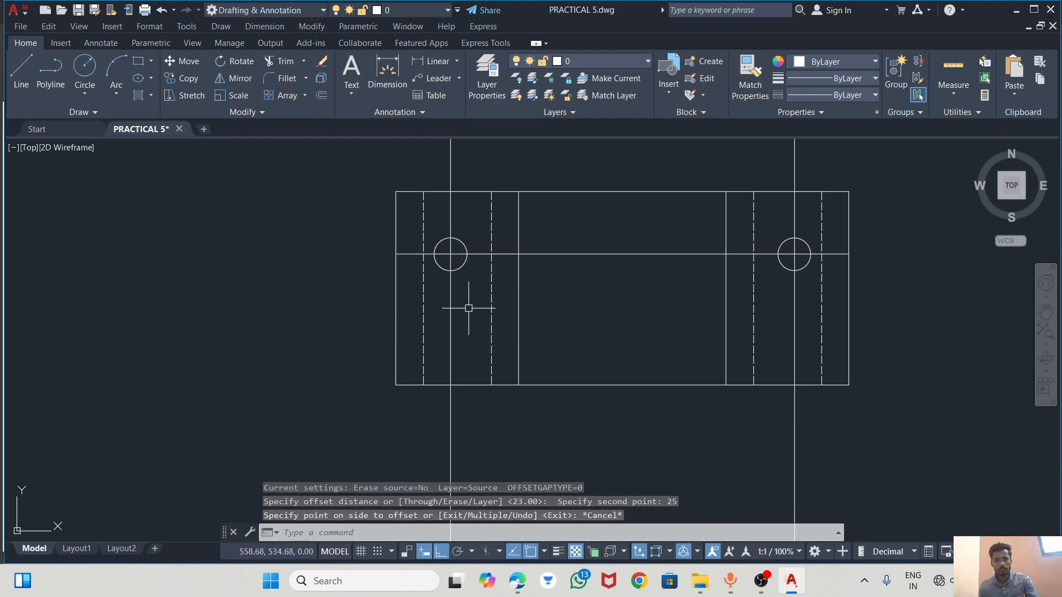
Offset the horizontal hole centre line in the top view downward by 25 for the second row of holes
{"action": "key", "text": "Return"}
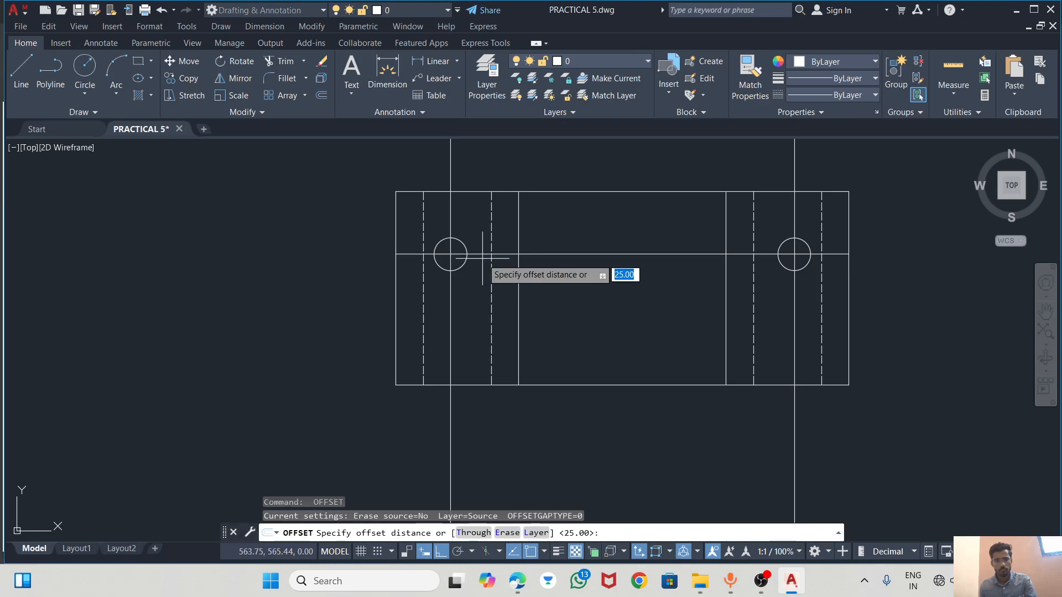
{"action": "left_click", "coordinate": [450, 254]}
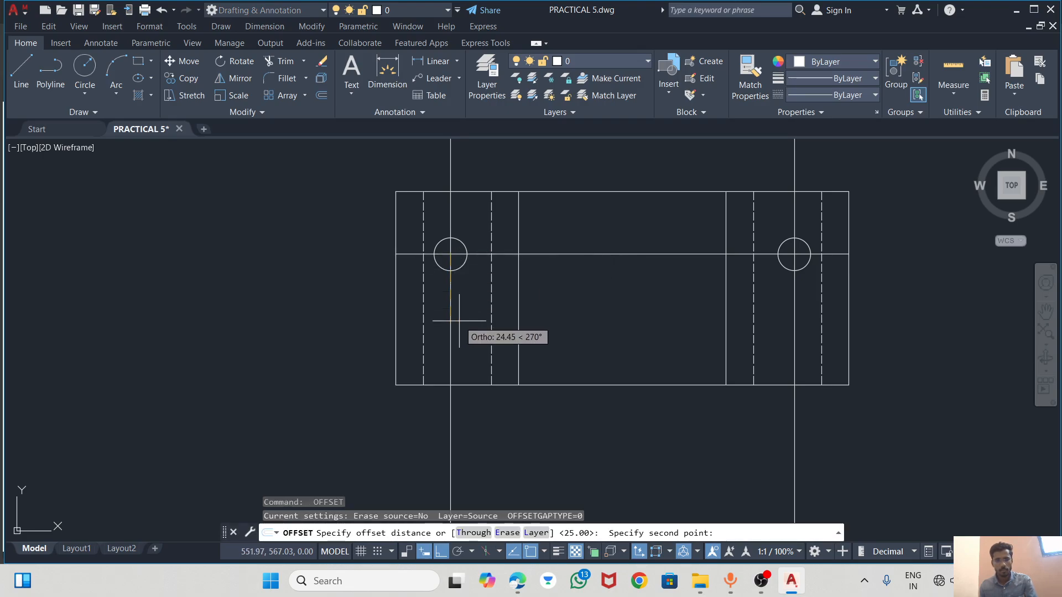
{"action": "type", "text": "25"}
{"action": "key", "text": "Return"}
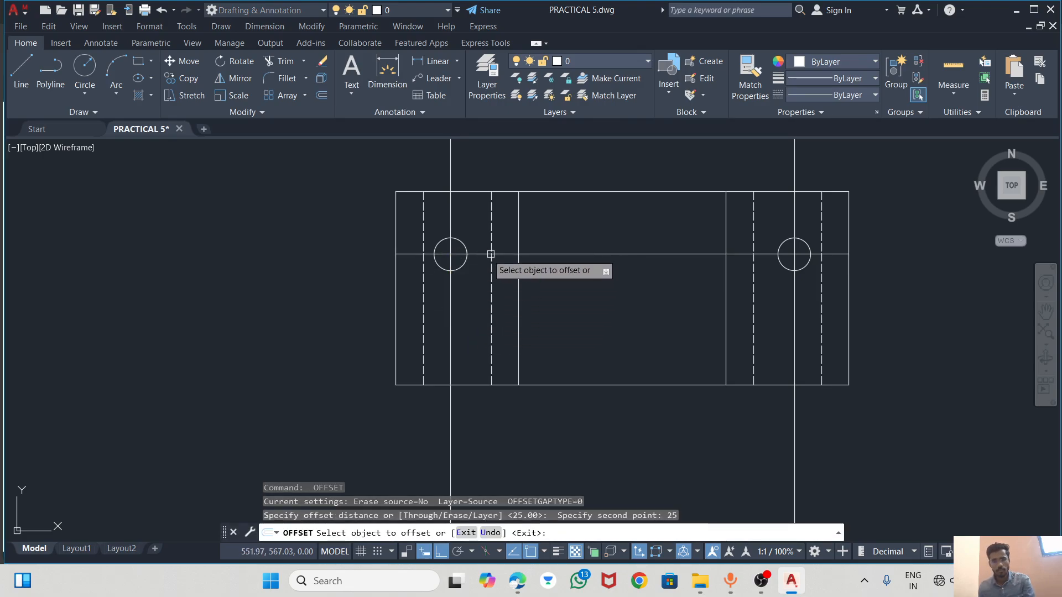
{"action": "left_click", "coordinate": [470, 255]}
{"action": "left_click", "coordinate": [479, 337]}
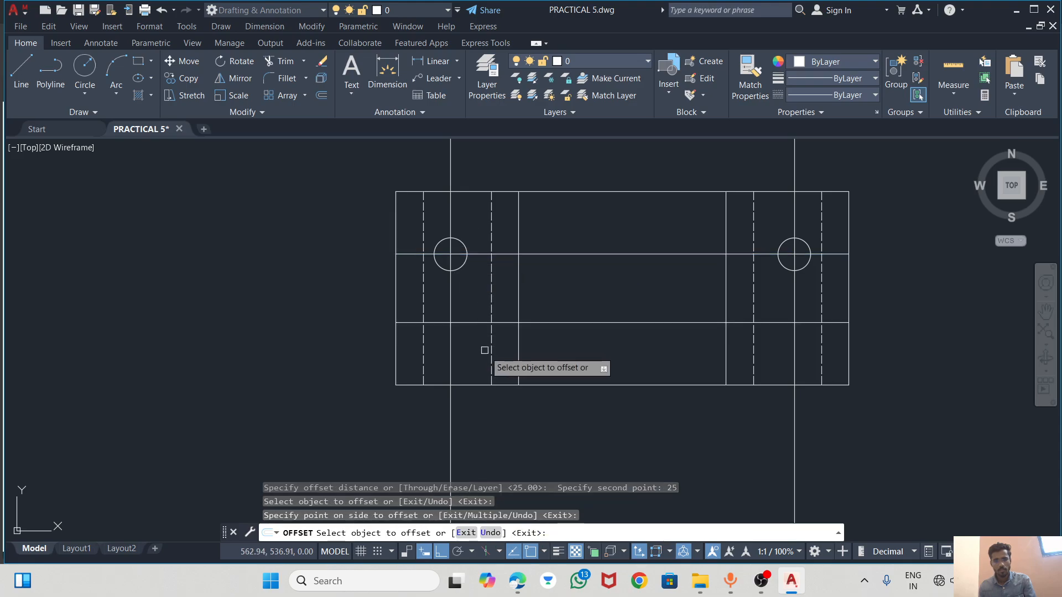
{"action": "key", "text": "Escape"}
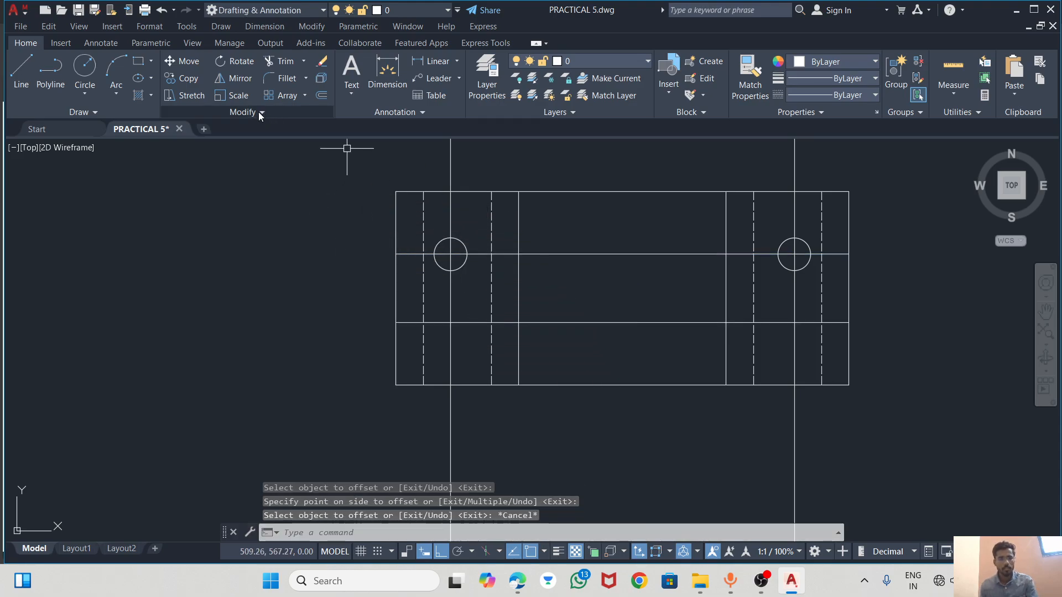
Draw the left foot's second hole as a circle of radius 6 on the lower horizontal hole line
{"action": "left_click", "coordinate": [84, 65]}
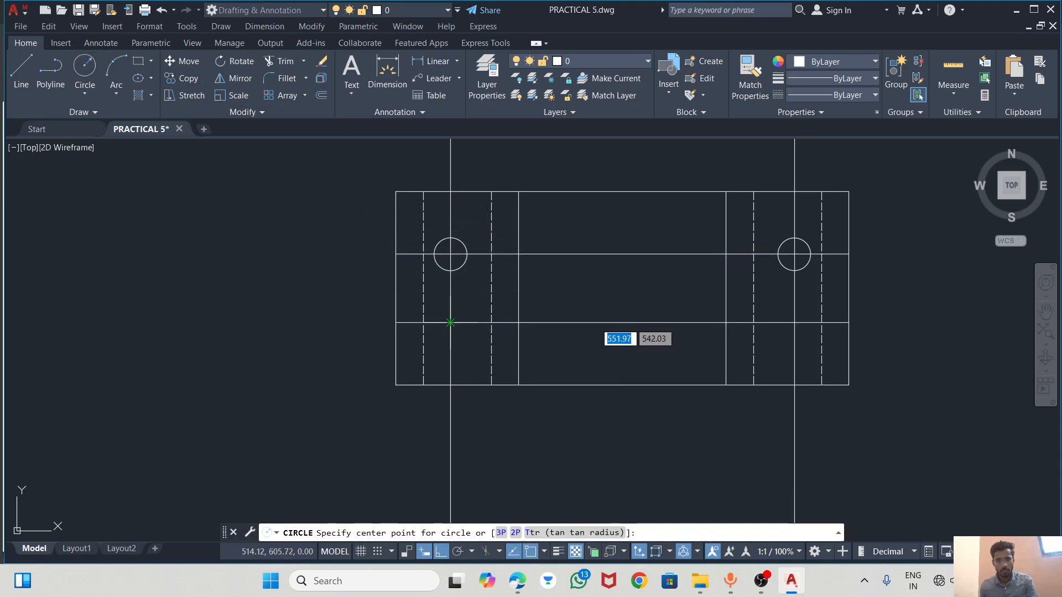
{"action": "left_click", "coordinate": [450, 322]}
{"action": "type", "text": "6"}
{"action": "key", "text": "Return"}
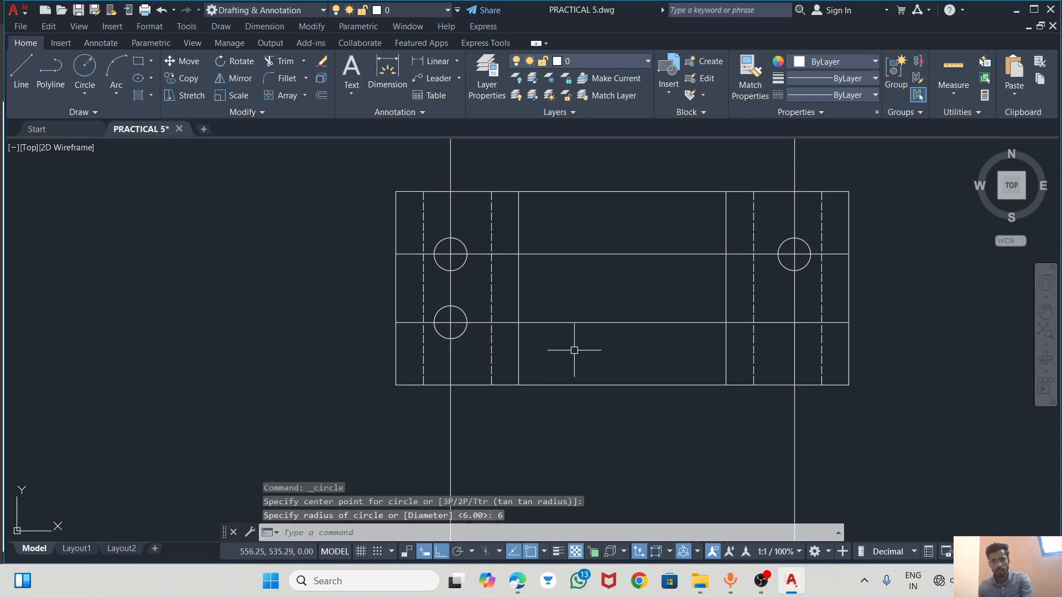
Draw the right foot's second hole as a circle of radius 6 on the lower horizontal hole line
{"action": "key", "text": "Return"}
{"action": "key", "text": "Return"}
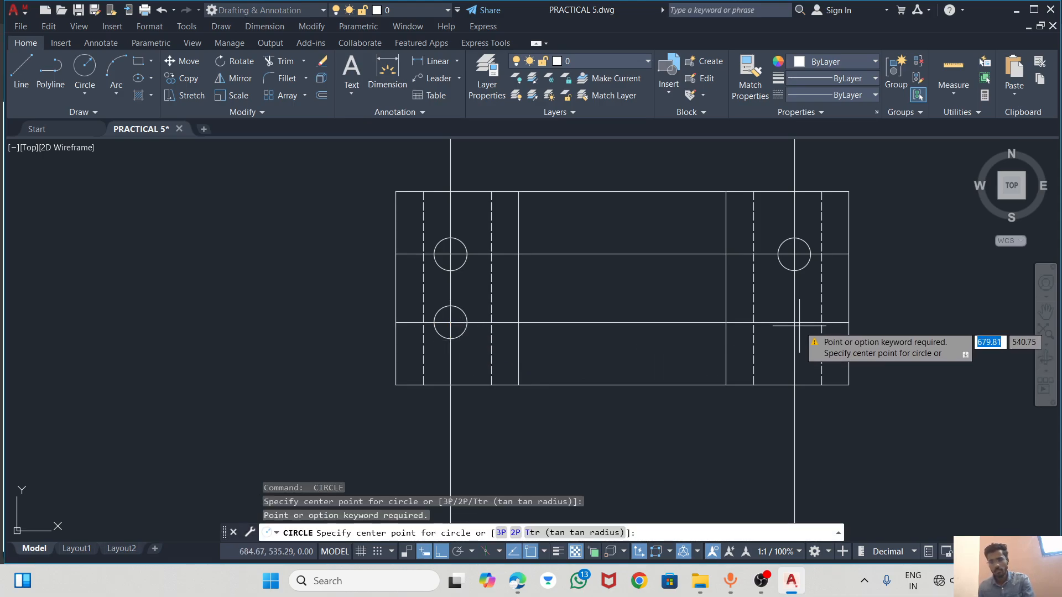
{"action": "left_click", "coordinate": [794, 322]}
{"action": "type", "text": "6"}
{"action": "key", "text": "Return"}
{"action": "left_click", "coordinate": [782, 346]}
{"action": "key", "text": "Escape"}
{"action": "key", "text": "Escape"}
{"action": "scroll", "coordinate": [513, 350], "scroll_direction": "down", "scroll_amount": 2}
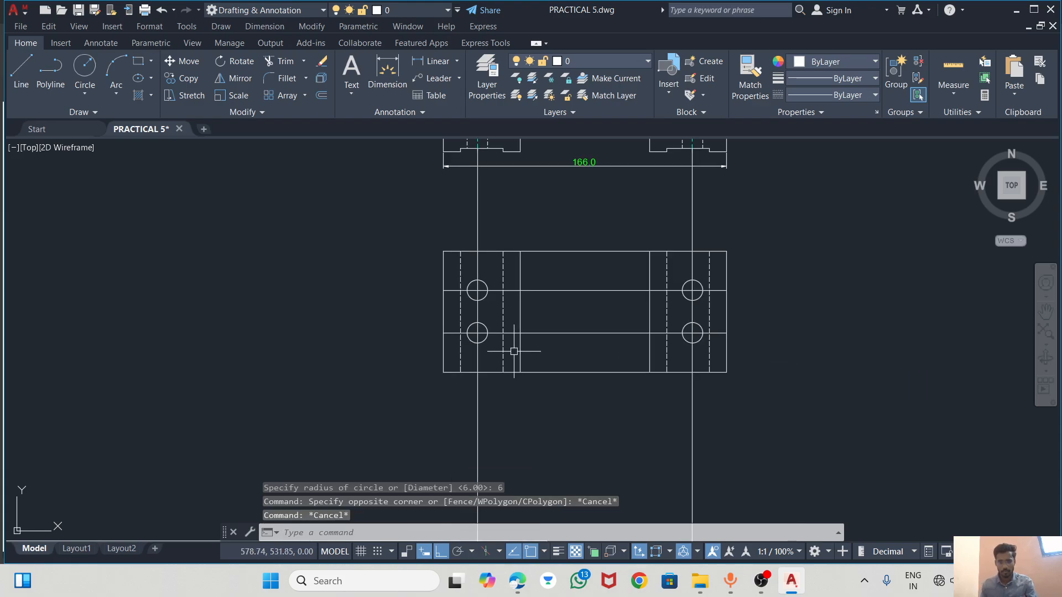
{"action": "scroll", "coordinate": [713, 286], "scroll_direction": "up", "scroll_amount": 2}
{"action": "left_click", "coordinate": [331, 209]}
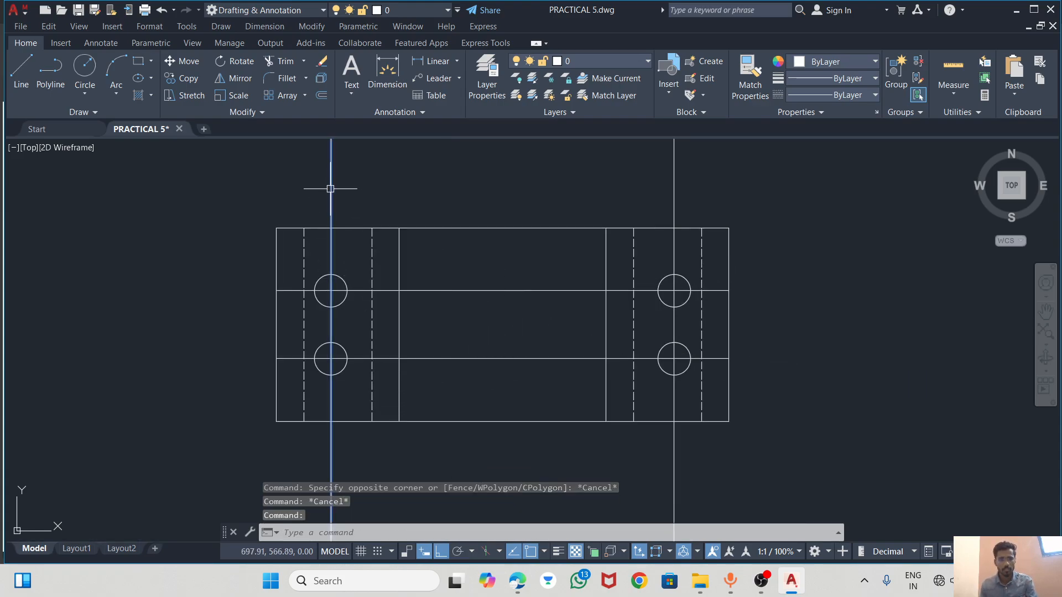
{"action": "key", "text": "Delete"}
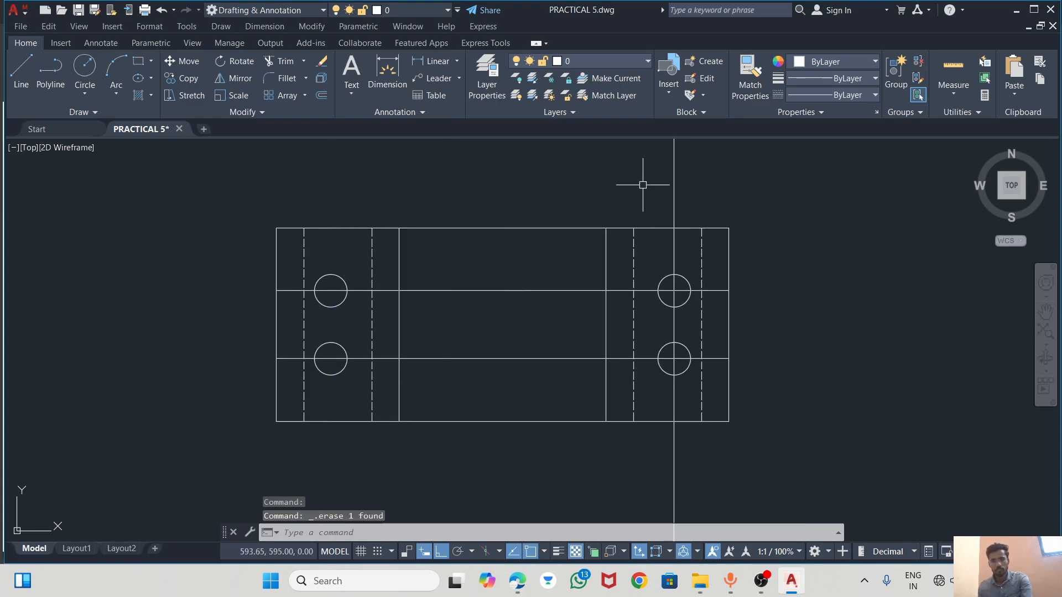
{"action": "left_click", "coordinate": [673, 189]}
{"action": "key", "text": "Delete"}
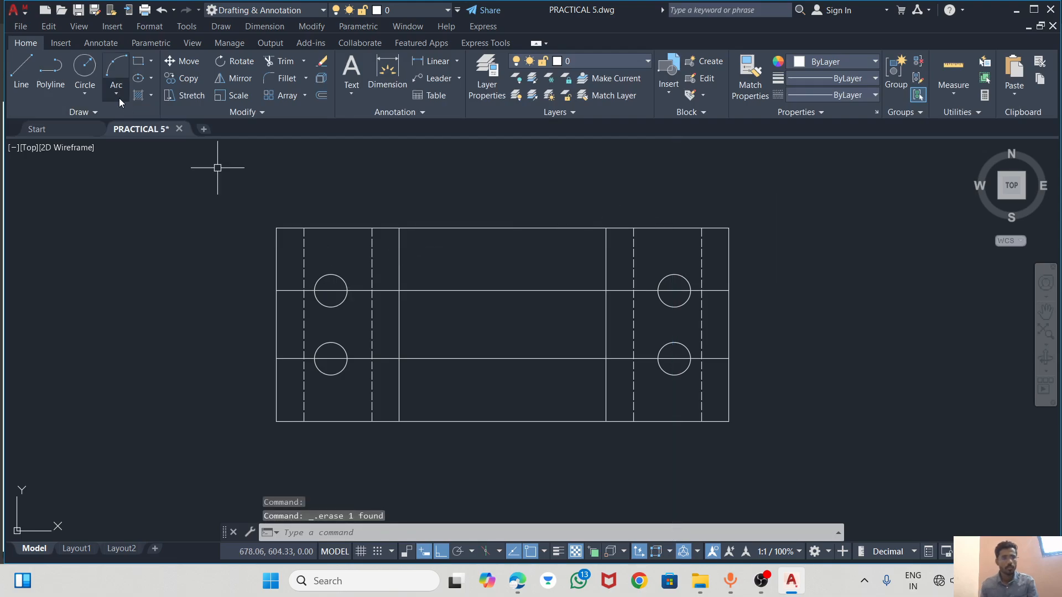
{"action": "key", "text": "ctrl+z"}
{"action": "key", "text": "ctrl+z"}
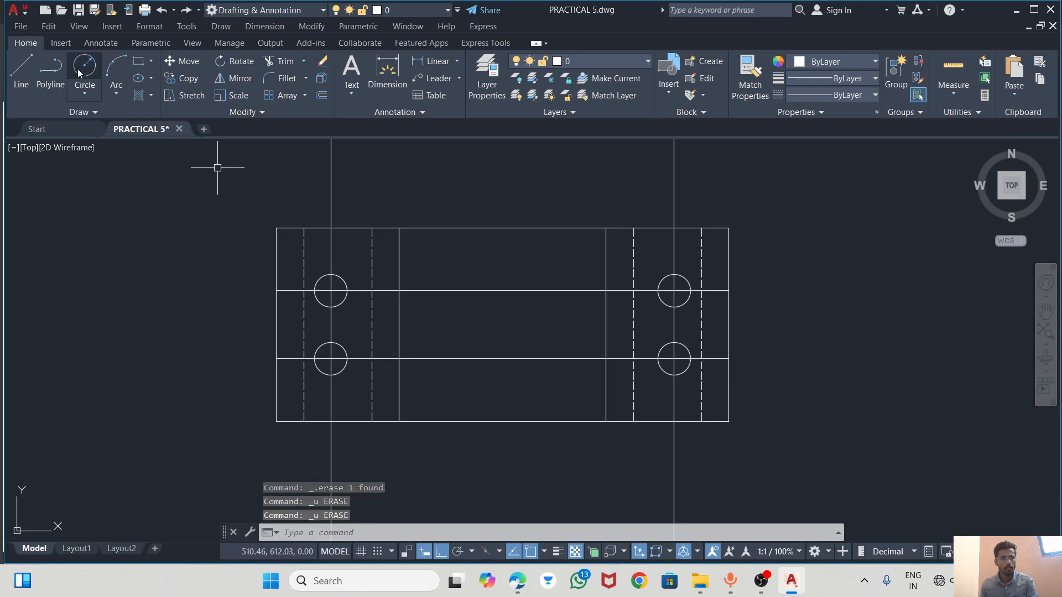
Draw a vertical centre line about 52 long through both left foot holes, extending past the circles
{"action": "left_click", "coordinate": [21, 68]}
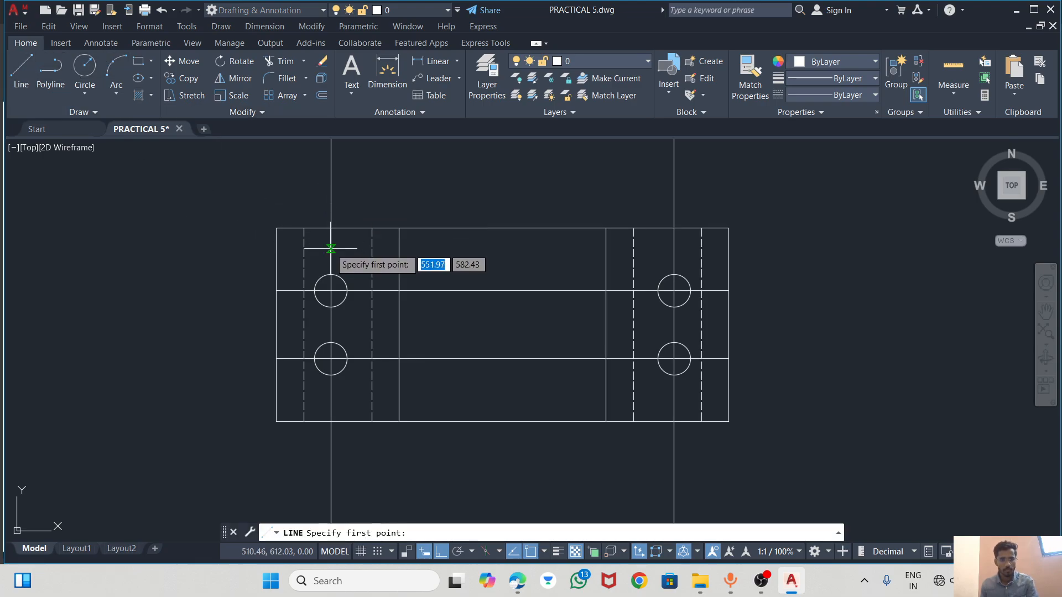
{"action": "left_click", "coordinate": [331, 249]}
{"action": "left_click", "coordinate": [331, 358]}
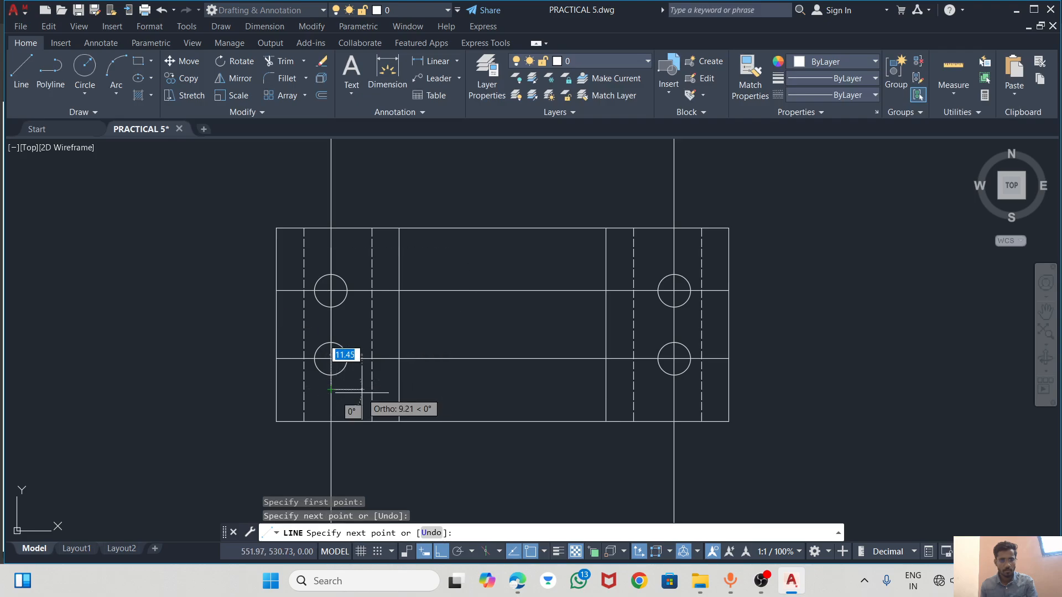
{"action": "key", "text": "Return"}
Draw a vertical centre line about 51 long through both right foot holes, extending past the circles
{"action": "key", "text": "Return"}
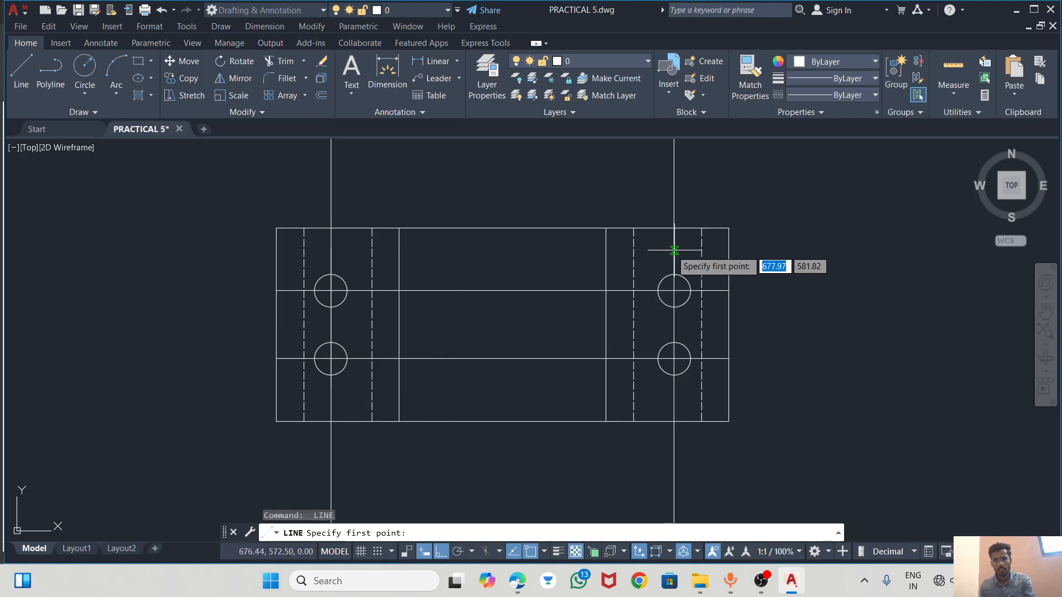
{"action": "left_click", "coordinate": [674, 250]}
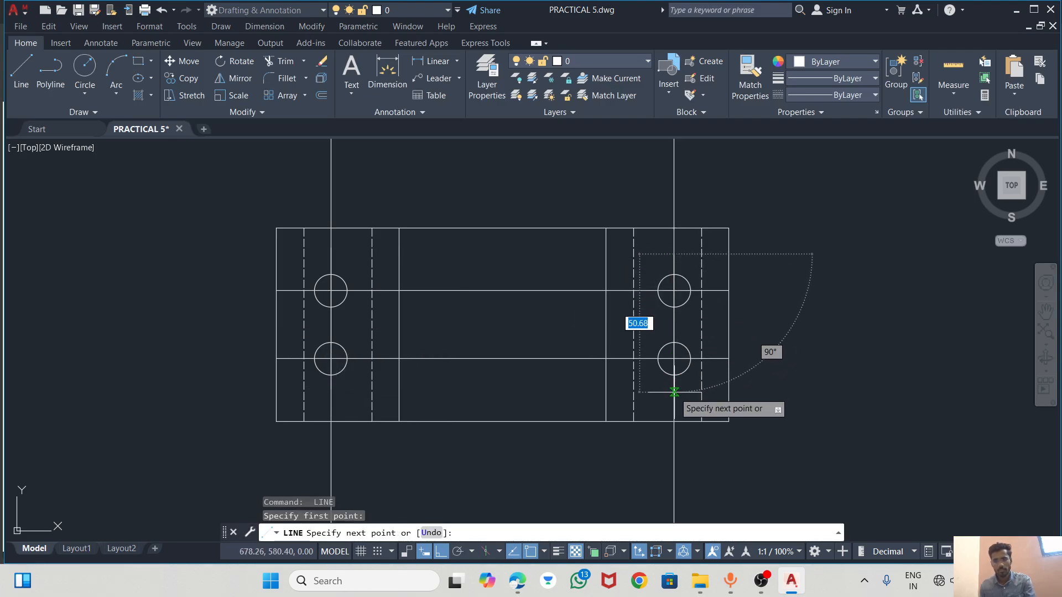
{"action": "left_click", "coordinate": [674, 358]}
{"action": "key", "text": "Return"}
Delete the two long vertical projection rays running through the foot holes, keeping the short centre lines
{"action": "left_click", "coordinate": [676, 177]}
{"action": "key", "text": "Delete"}
{"action": "left_click", "coordinate": [331, 182]}
{"action": "key", "text": "Delete"}
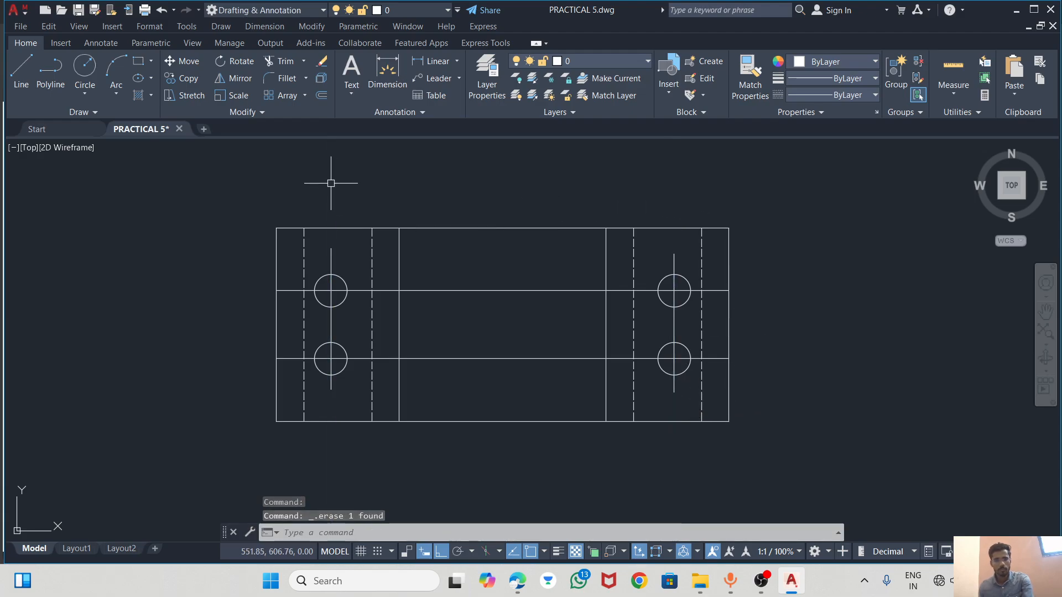
Assign the CENTER linetype to the two vertical centre lines through the left and right foot holes
{"action": "left_click", "coordinate": [671, 320]}
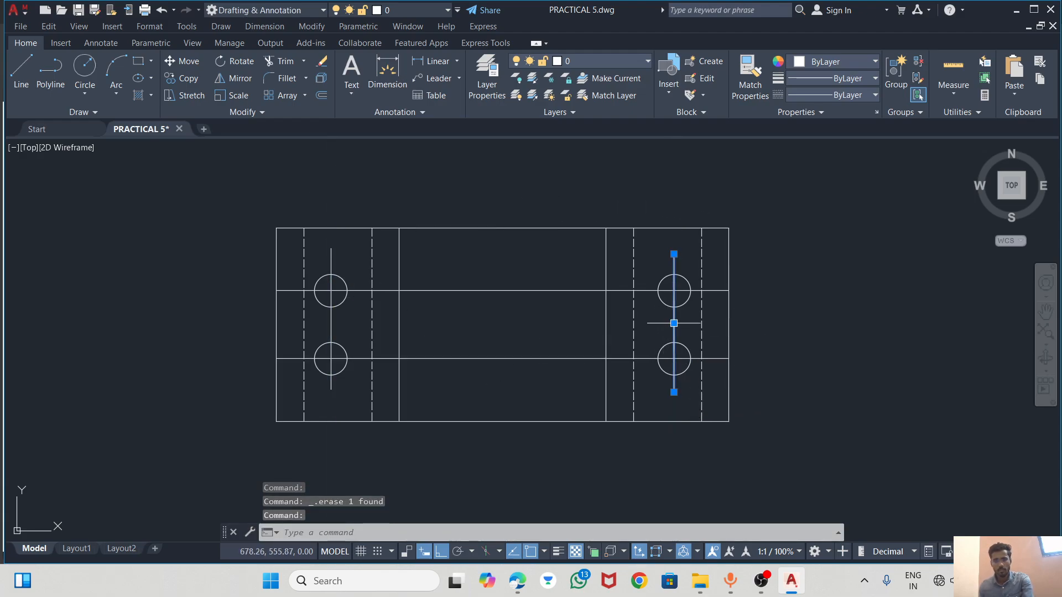
{"action": "left_click", "coordinate": [333, 255]}
{"action": "left_click", "coordinate": [805, 94]}
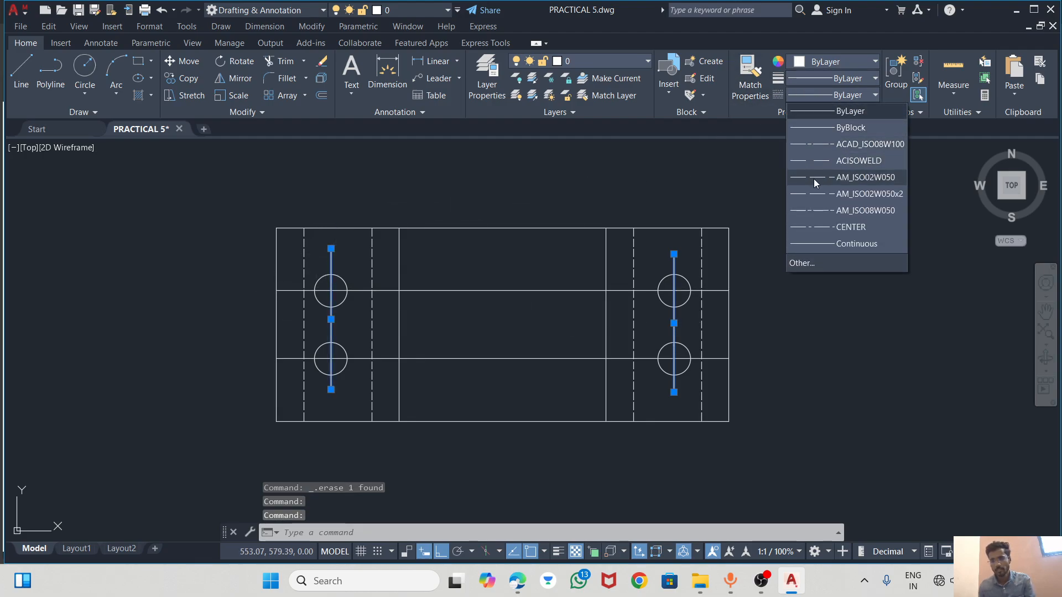
{"action": "left_click", "coordinate": [850, 227]}
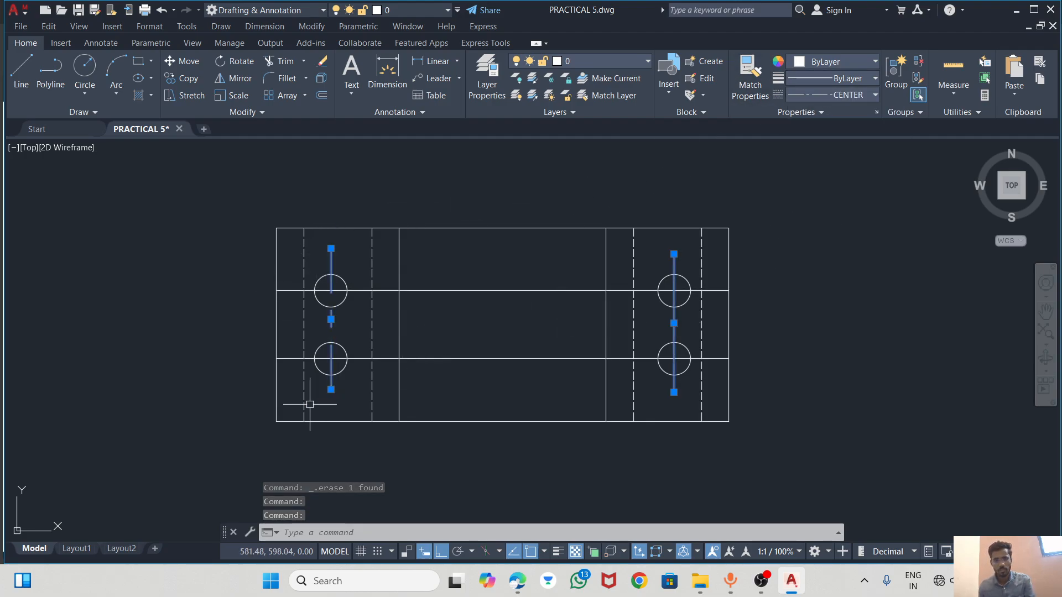
Stretch both ends of the two vertical hole centre lines so they extend slightly beyond the bracket outline
{"action": "left_click", "coordinate": [330, 389]}
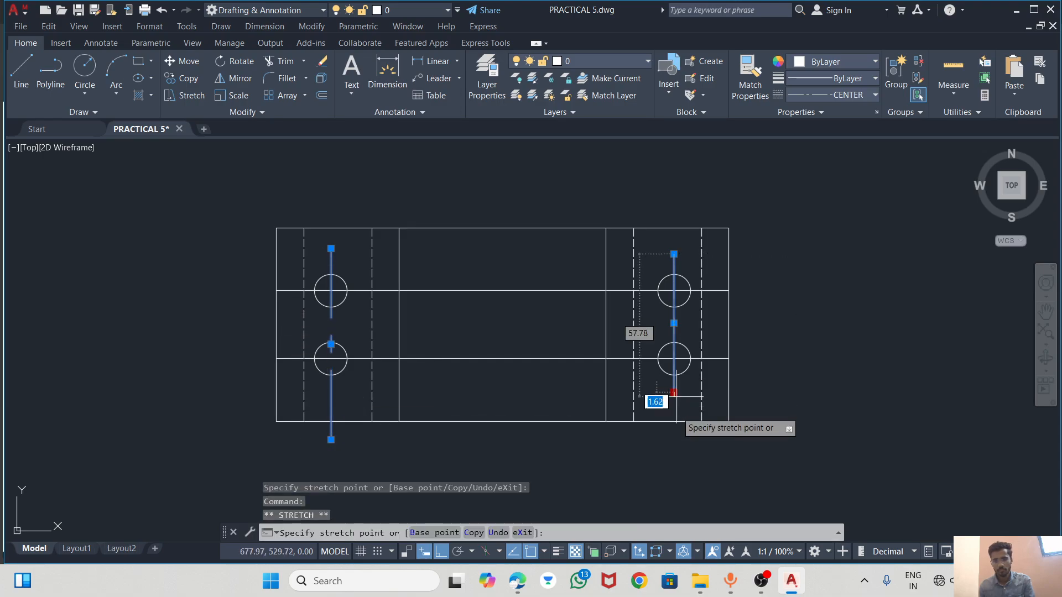
{"action": "left_click", "coordinate": [674, 436]}
{"action": "left_click", "coordinate": [674, 253]}
{"action": "left_click", "coordinate": [674, 217]}
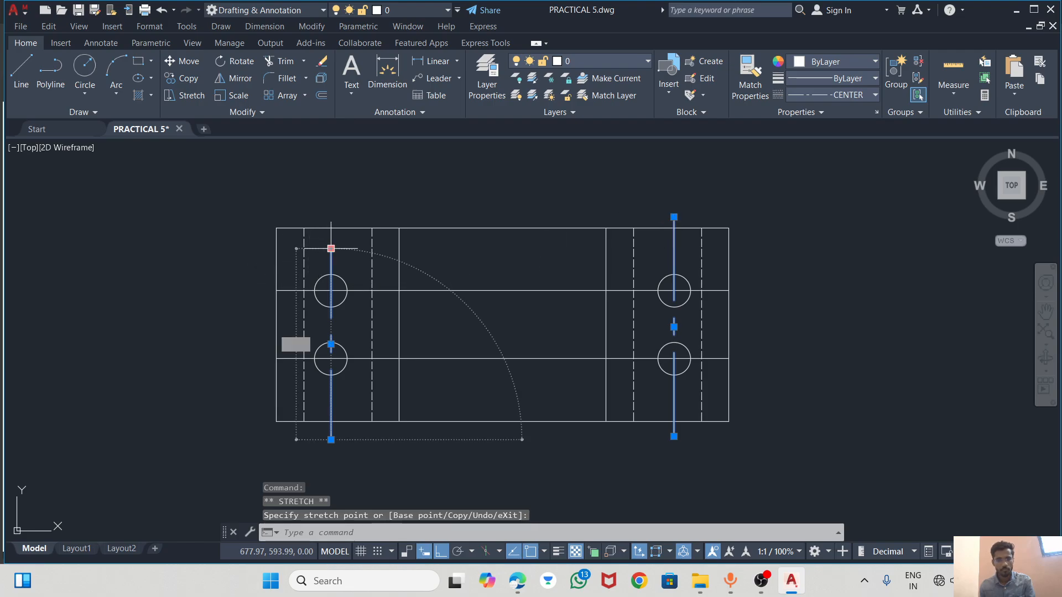
{"action": "left_click", "coordinate": [330, 210]}
{"action": "key", "text": "Escape"}
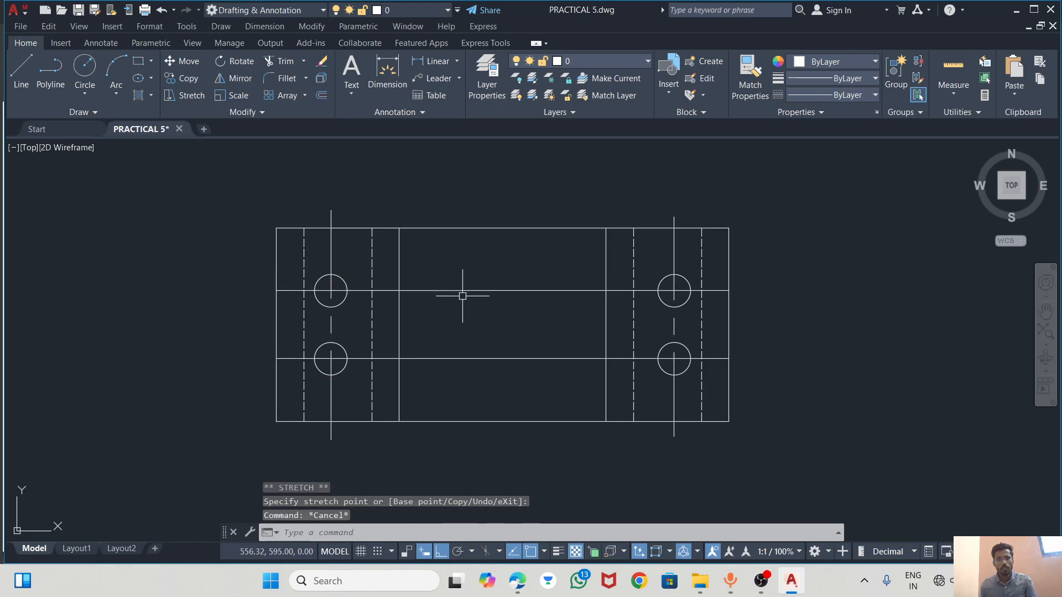
Check the bracket's orthographic views in machinedrawing.pdf and return to the drawing with the horizontal hole lines deselected
{"action": "left_click", "coordinate": [466, 291]}
{"action": "left_click", "coordinate": [482, 358]}
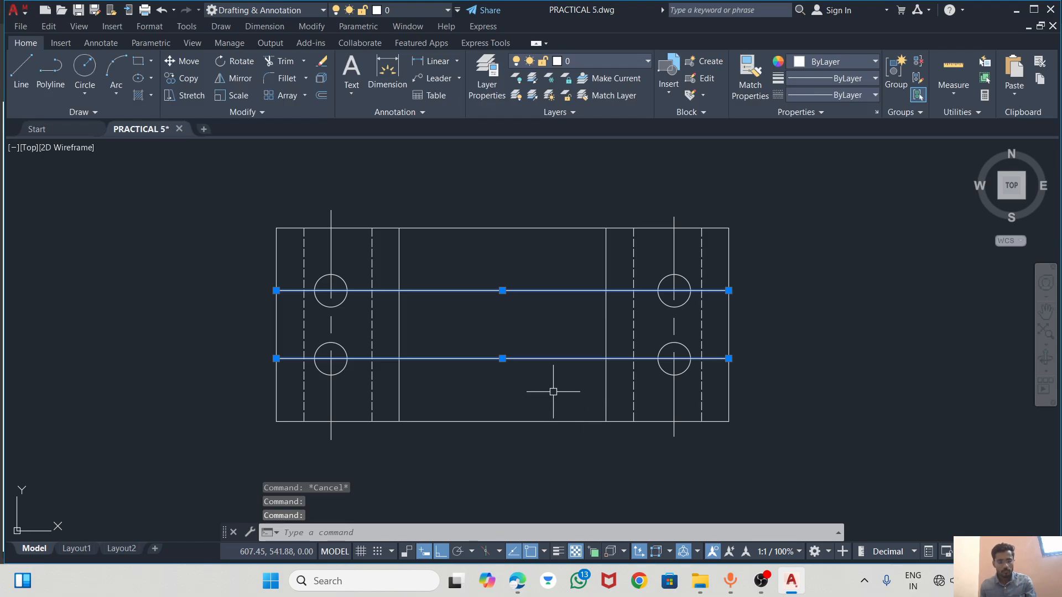
{"action": "key", "text": "alt+Tab"}
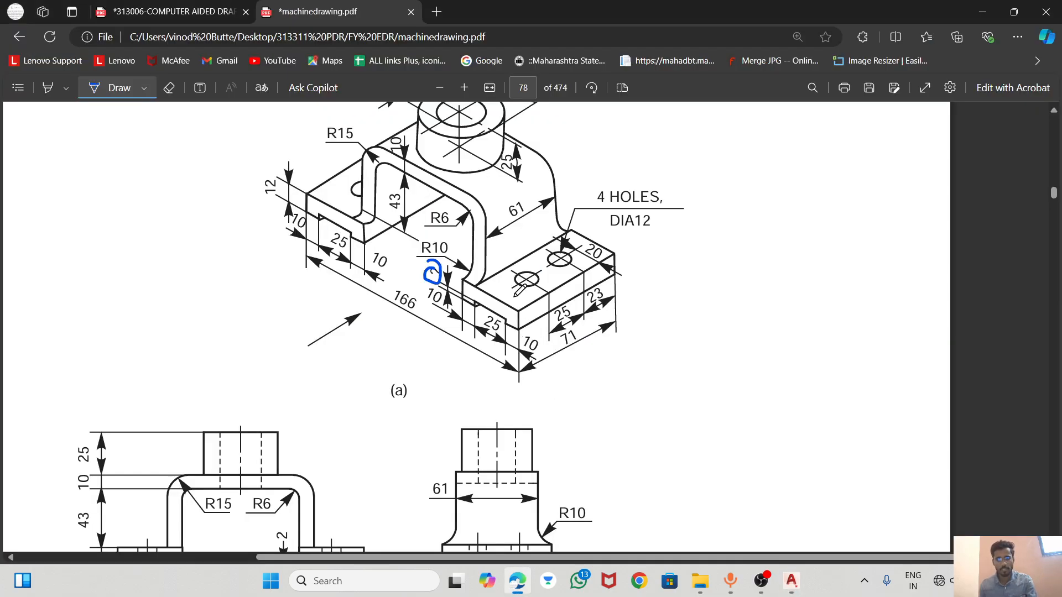
{"action": "scroll", "coordinate": [416, 275], "scroll_direction": "down", "scroll_amount": 6}
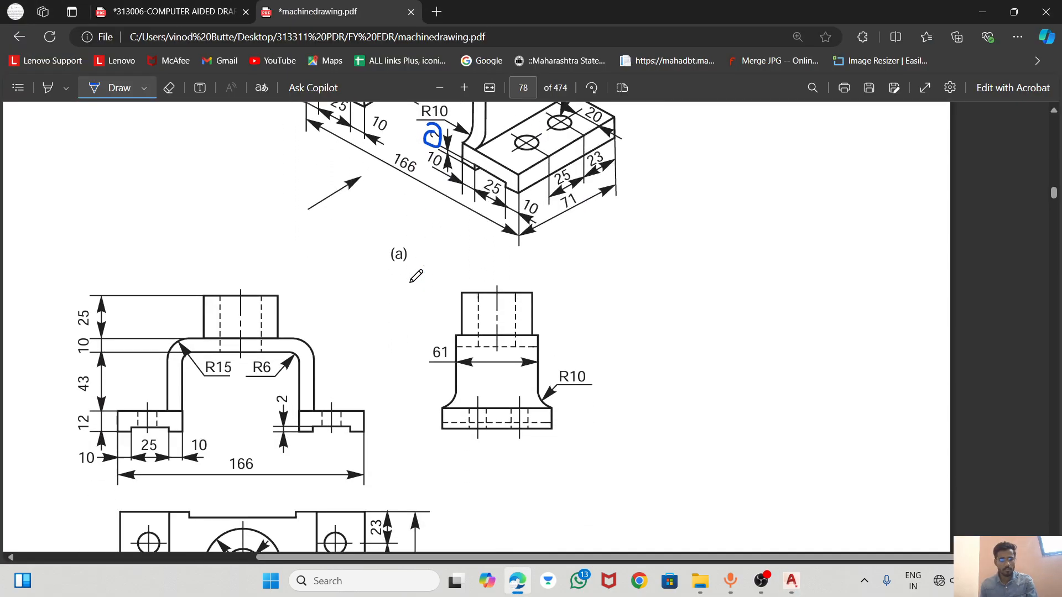
{"action": "key", "text": "alt+Tab"}
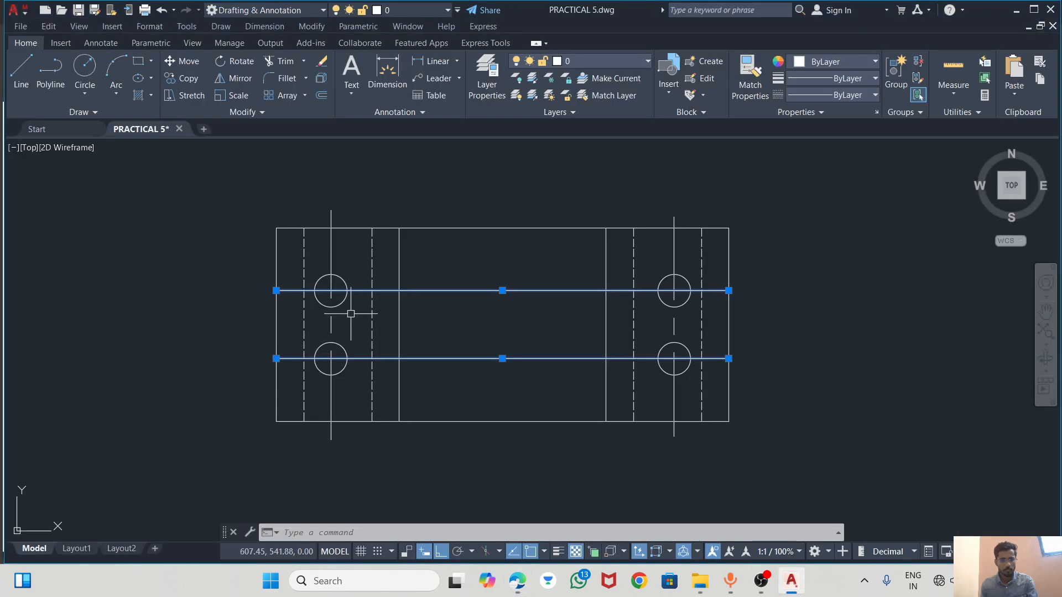
{"action": "key", "text": "Escape"}
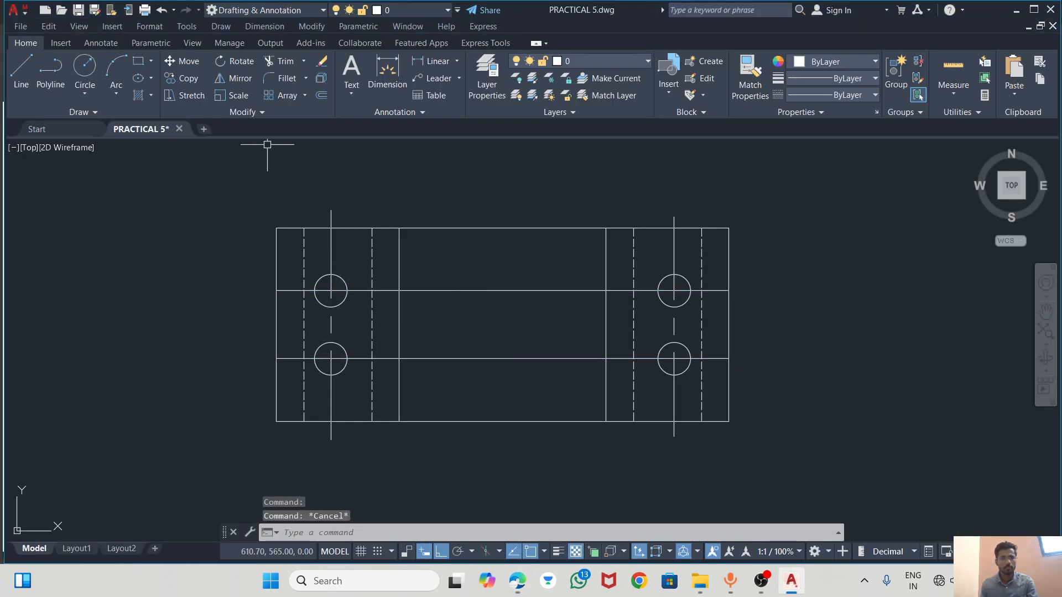
Trim both horizontal hole lines between the two feet and outside the right foot's dashed slot edges
{"action": "left_click", "coordinate": [278, 60]}
{"action": "left_click", "coordinate": [464, 290]}
{"action": "left_click", "coordinate": [465, 358]}
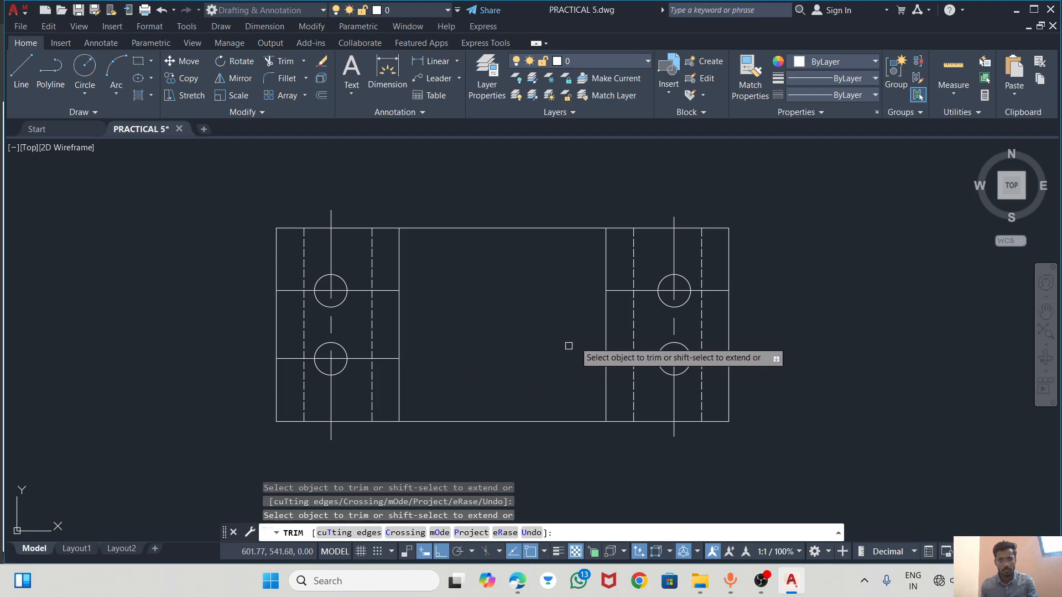
{"action": "left_click", "coordinate": [619, 291]}
{"action": "left_click", "coordinate": [617, 359]}
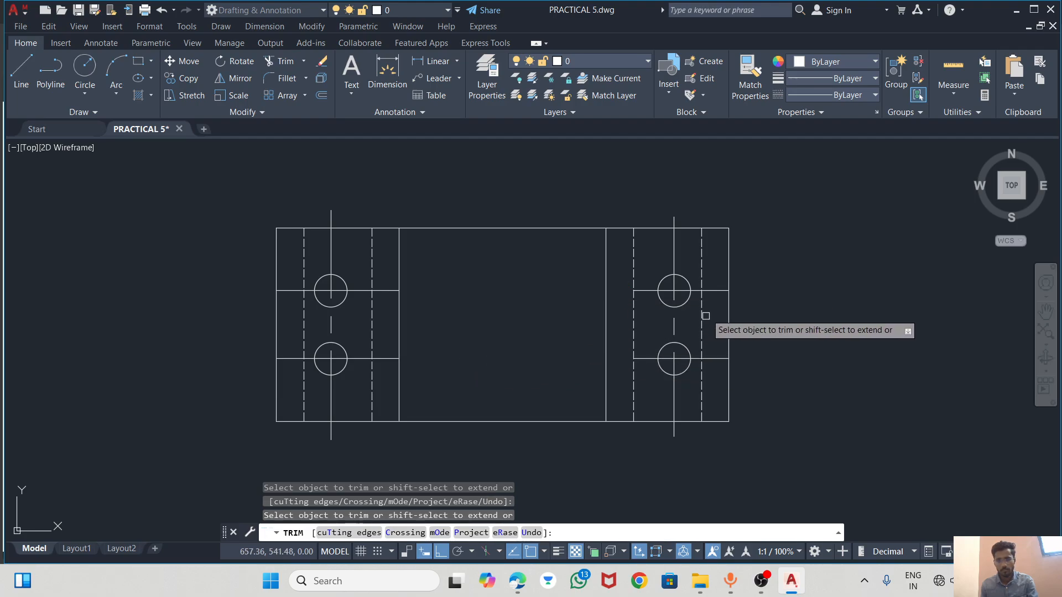
{"action": "left_click", "coordinate": [712, 290]}
{"action": "left_click", "coordinate": [712, 354]}
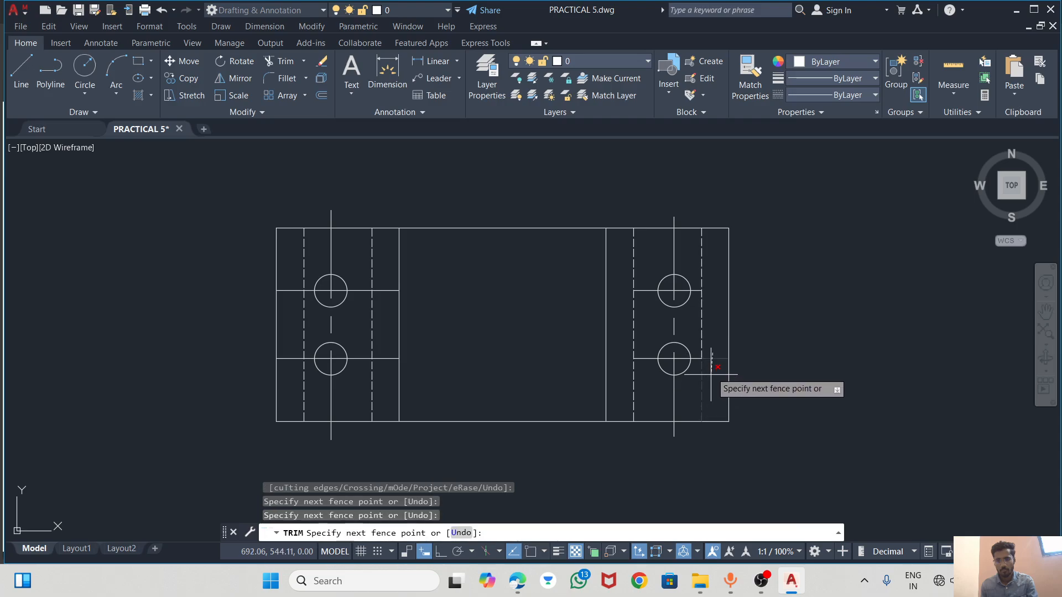
{"action": "left_click", "coordinate": [712, 371]}
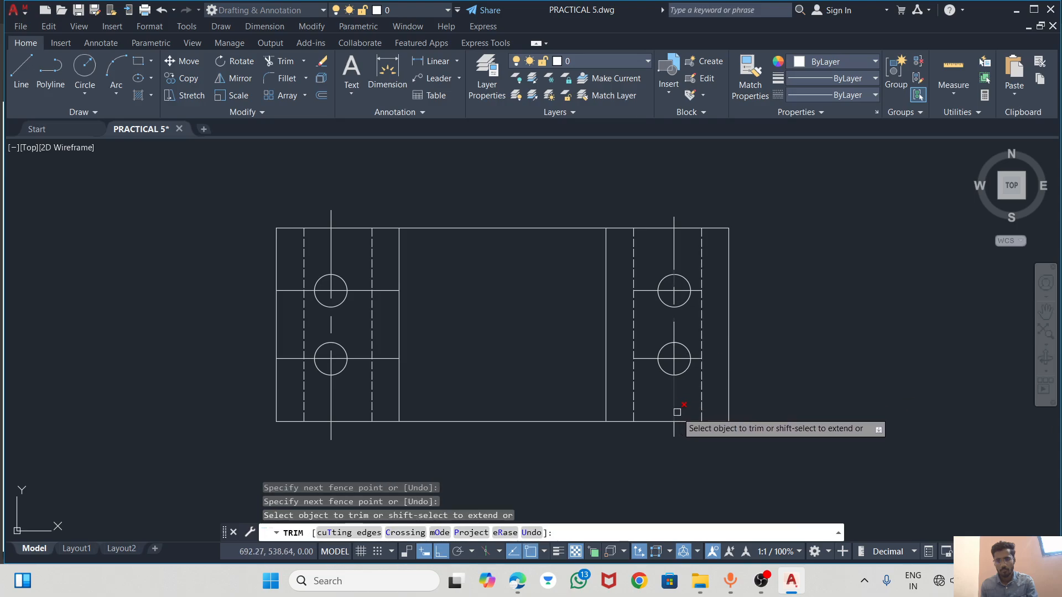
Trim the right vertical centre line below its lower hole and the left one's overhangs beyond the bracket outline
{"action": "left_click", "coordinate": [672, 410]}
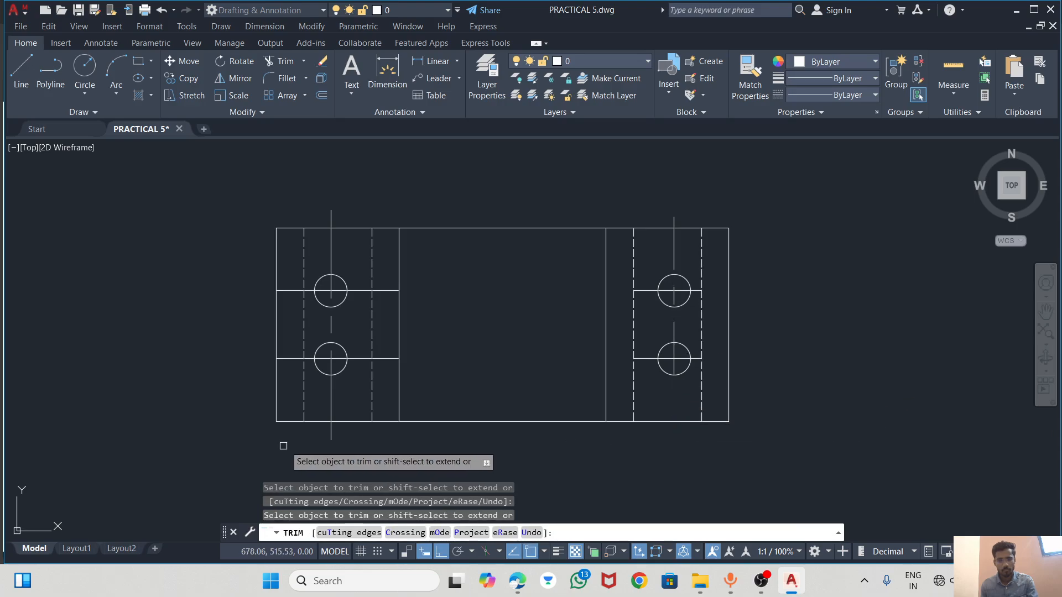
{"action": "left_click", "coordinate": [336, 432]}
{"action": "left_click", "coordinate": [325, 430]}
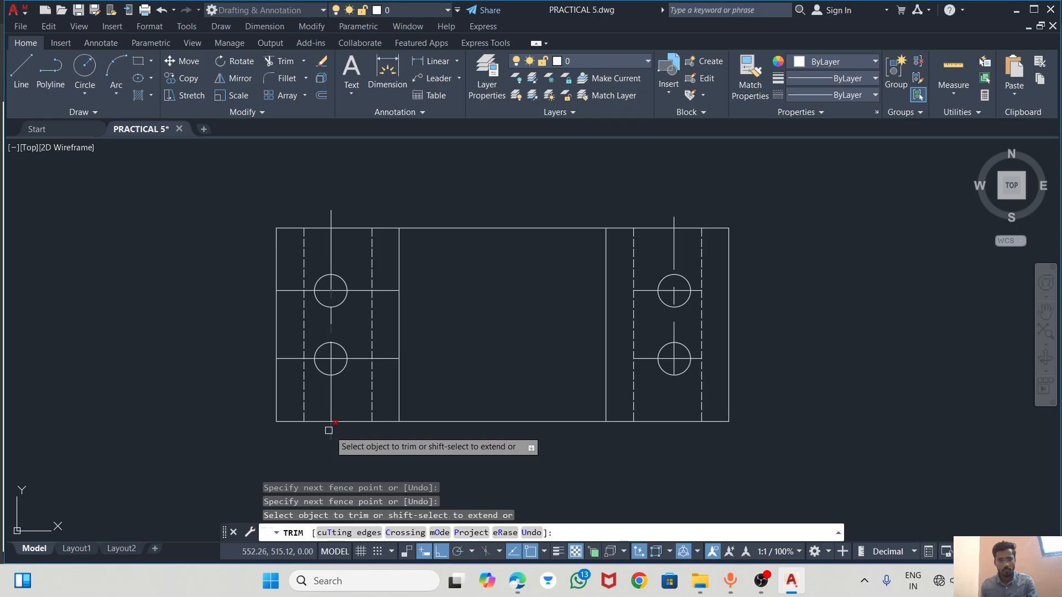
{"action": "left_click", "coordinate": [330, 431]}
{"action": "left_click", "coordinate": [331, 210]}
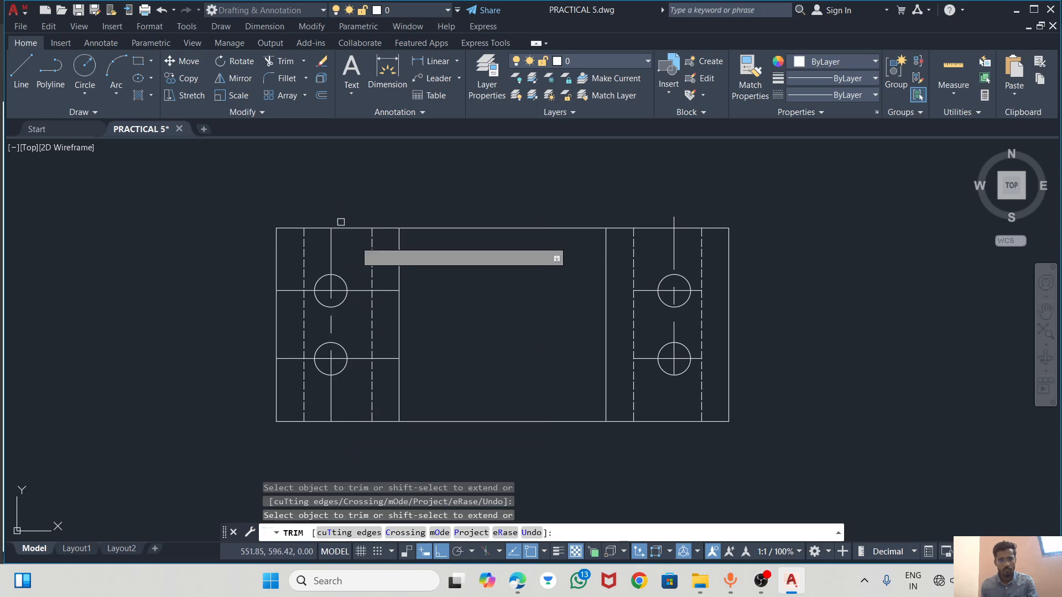
Trim both horizontal hole lines outside the left foot's dashed slot edges
{"action": "left_click", "coordinate": [381, 276]}
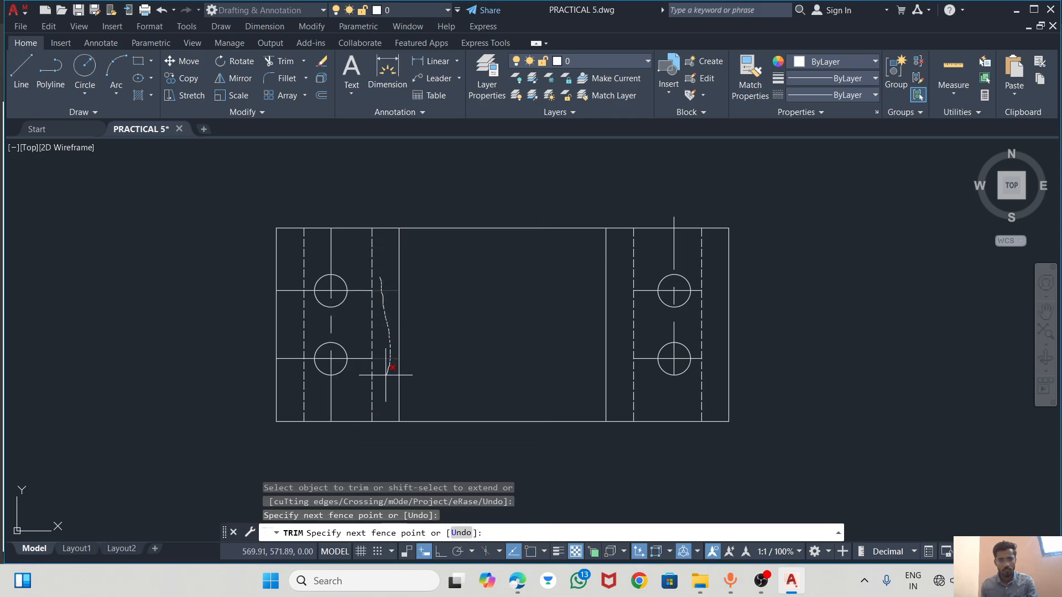
{"action": "left_click_drag", "start_coordinate": [385, 375], "coordinate": [381, 377]}
{"action": "left_click_drag", "start_coordinate": [289, 279], "coordinate": [291, 363]}
{"action": "key", "text": "Escape"}
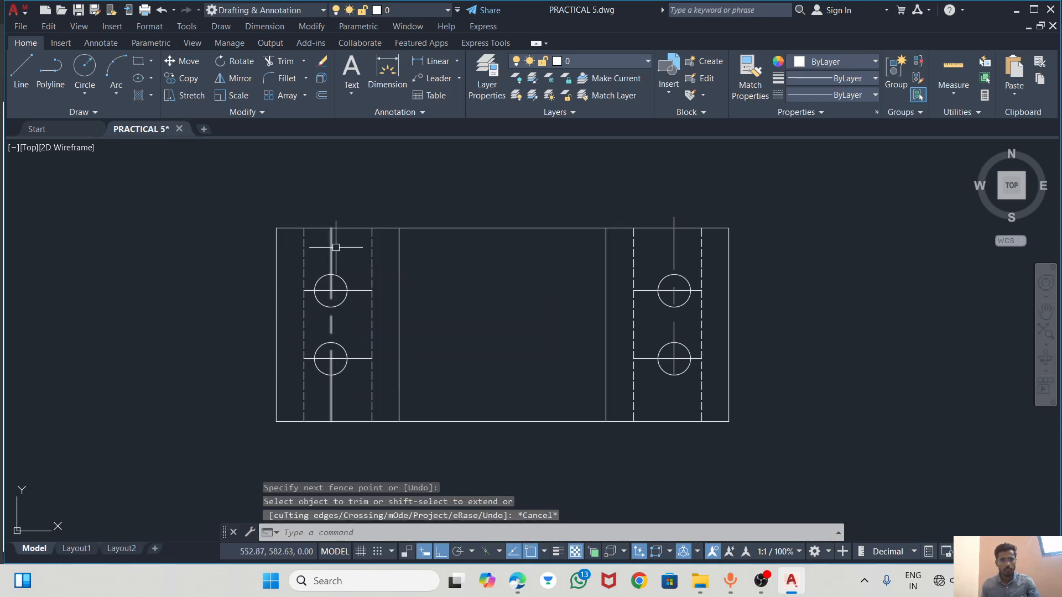
{"action": "key", "text": "Escape"}
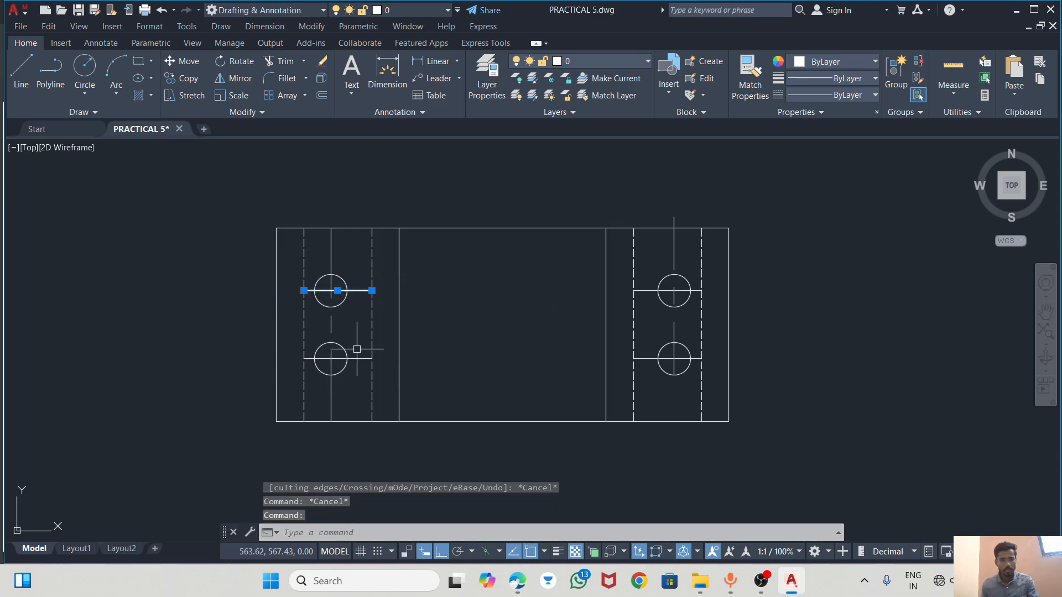
Set the four horizontal and two vertical hole centre lines to the CENTER linetype and the colour cyan
{"action": "left_click", "coordinate": [357, 355]}
{"action": "left_click", "coordinate": [362, 357]}
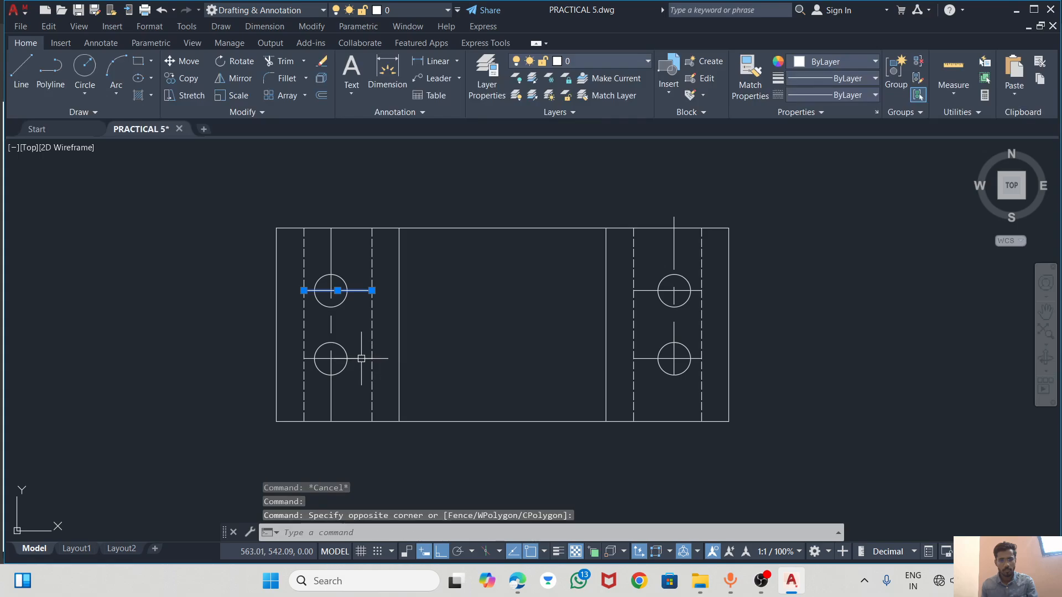
{"action": "left_click", "coordinate": [642, 291]}
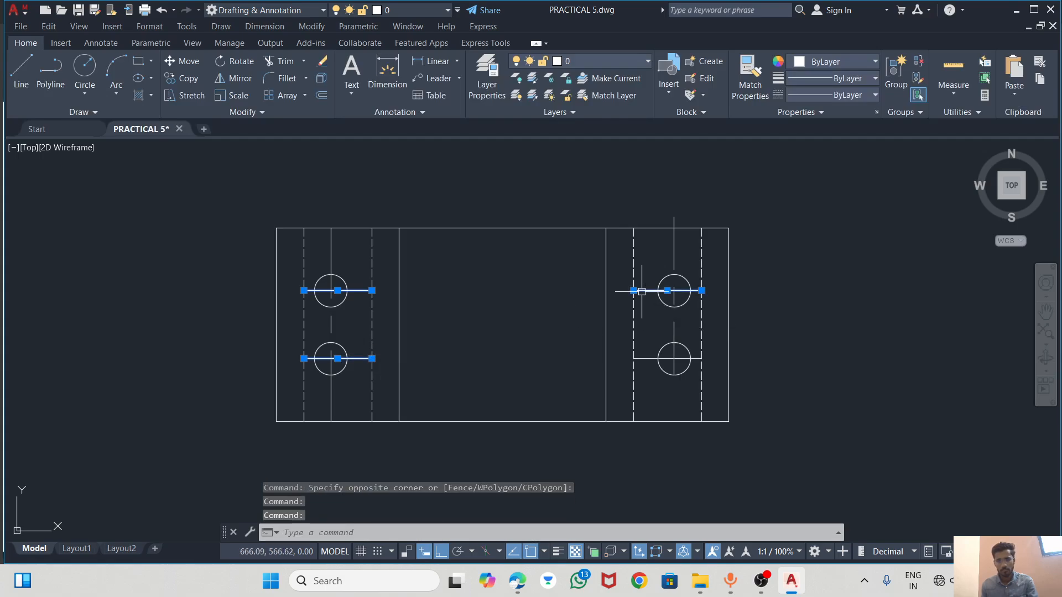
{"action": "left_click", "coordinate": [647, 358]}
{"action": "left_click", "coordinate": [673, 247]}
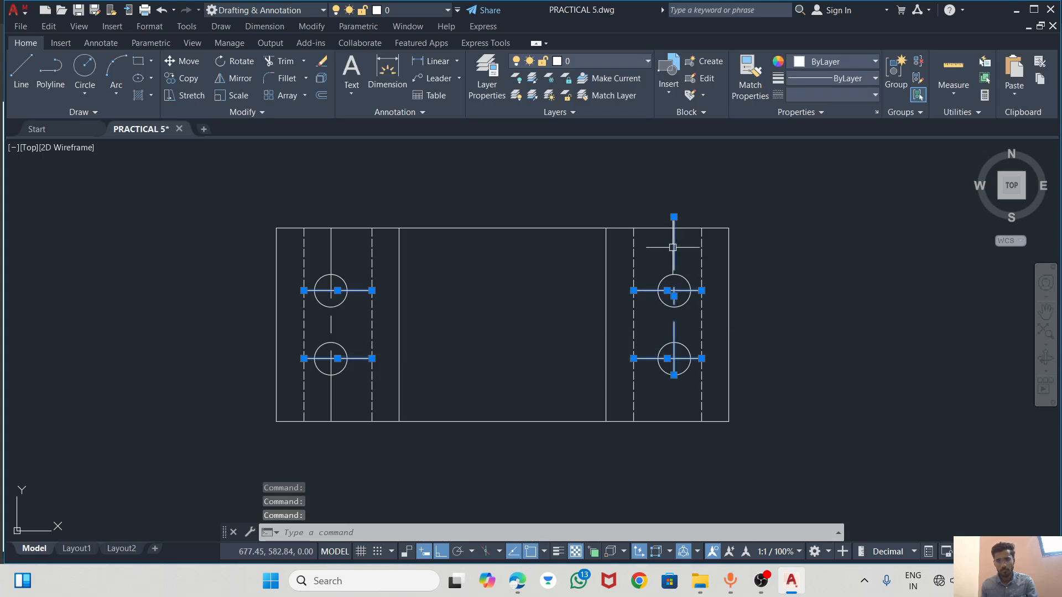
{"action": "left_click", "coordinate": [331, 260]}
{"action": "left_click", "coordinate": [851, 95]}
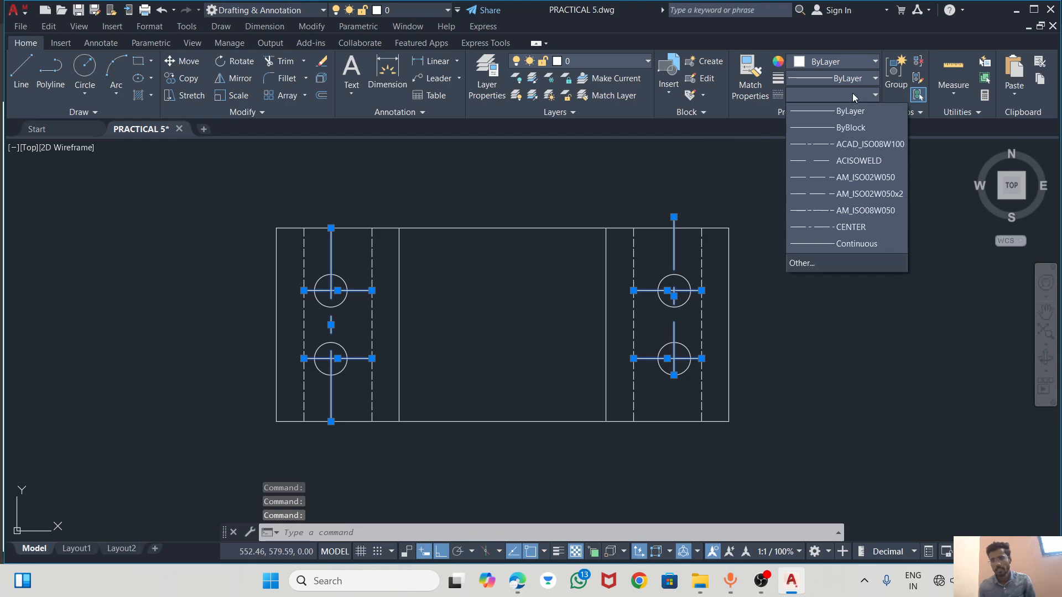
{"action": "left_click", "coordinate": [831, 227]}
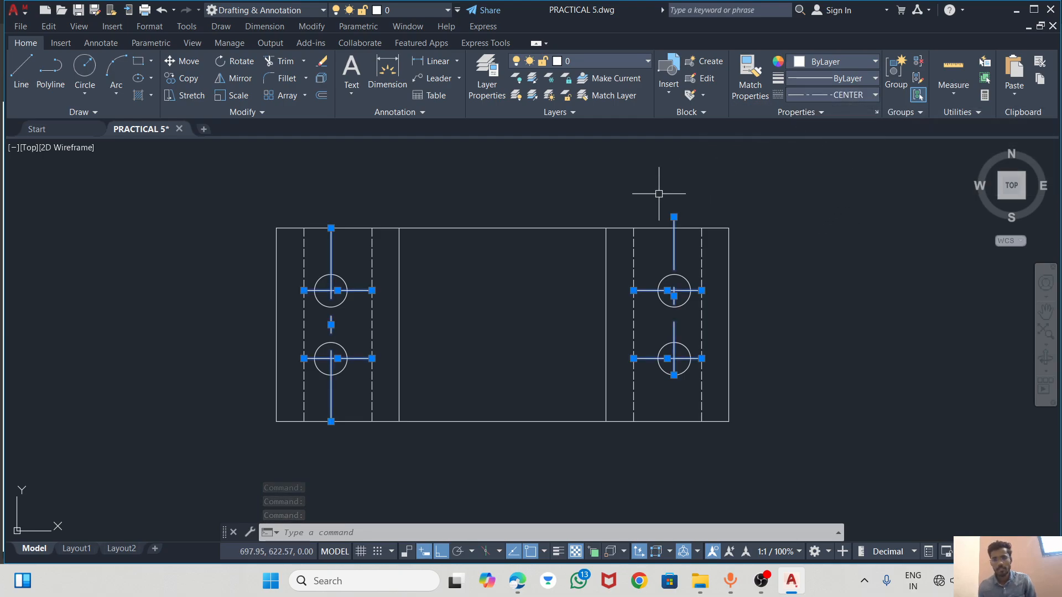
{"action": "left_click", "coordinate": [866, 59]}
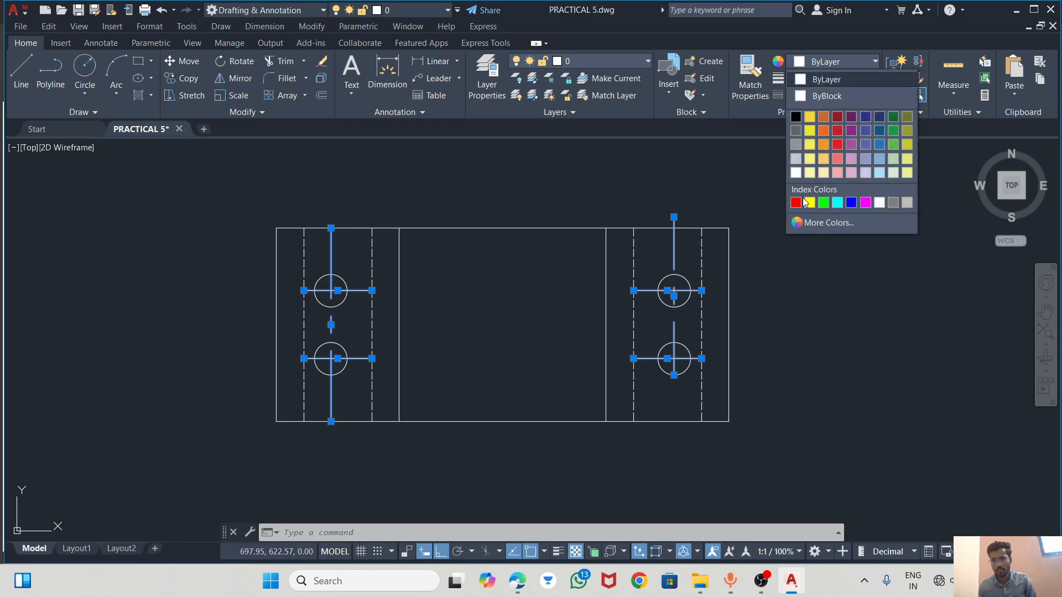
{"action": "left_click", "coordinate": [836, 203]}
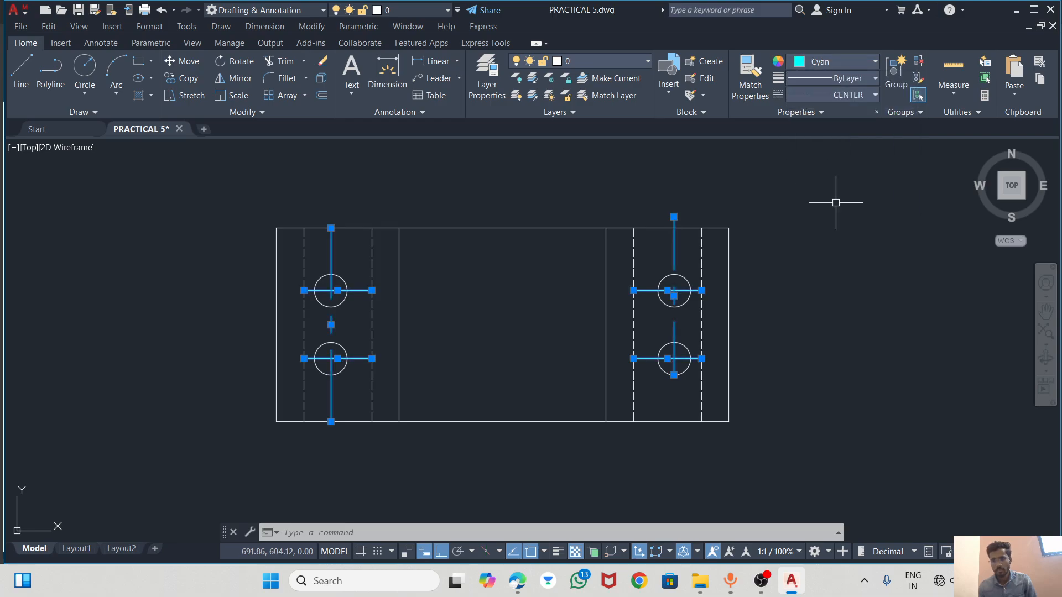
Set the linetype scale of the six hole centre lines to 0.5
{"action": "right_click", "coordinate": [675, 226]}
{"action": "left_click", "coordinate": [714, 538]}
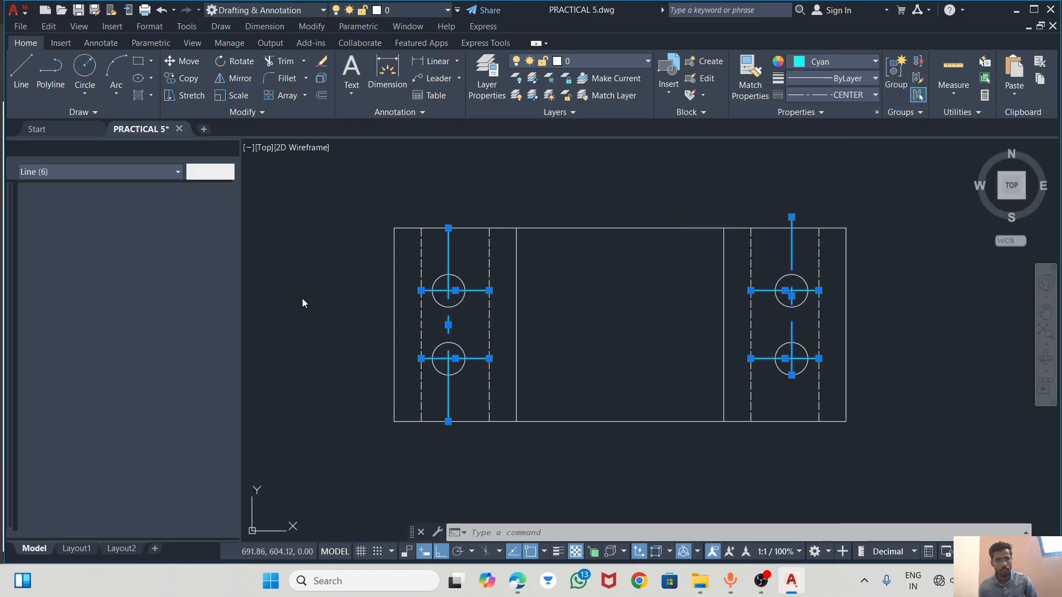
{"action": "left_click", "coordinate": [152, 247]}
{"action": "type", "text": "0."}
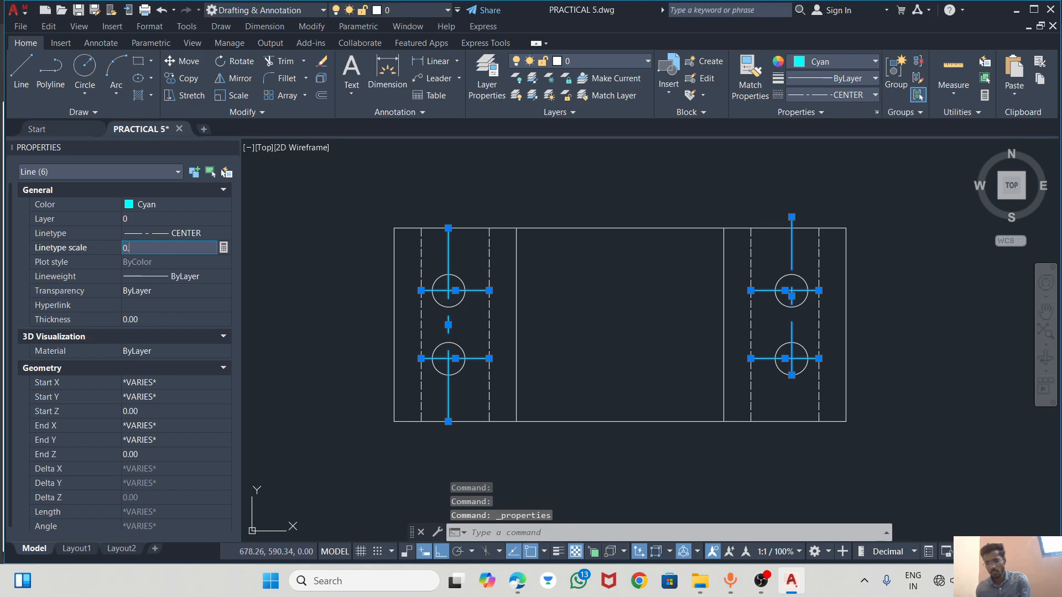
{"action": "type", "text": "5"}
{"action": "key", "text": "Return"}
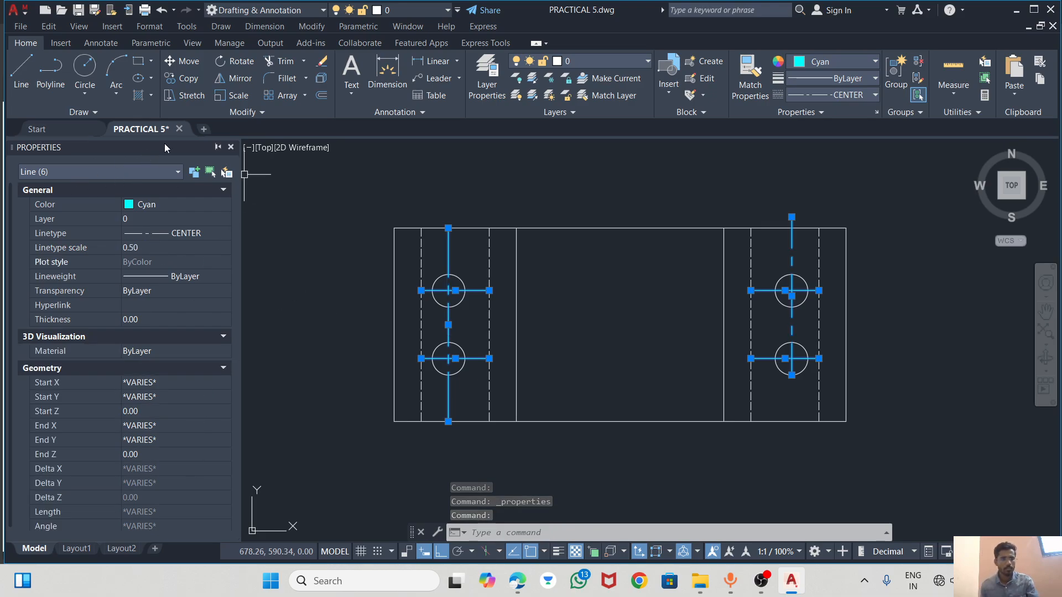
{"action": "left_click", "coordinate": [231, 146]}
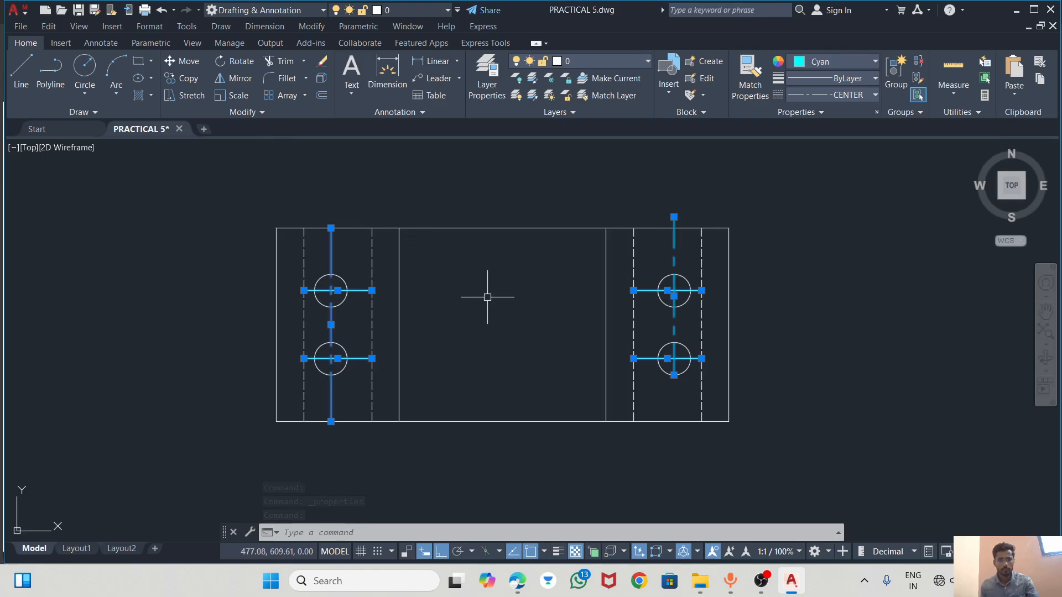
{"action": "key", "text": "Escape"}
Shorten the upper ends of both vertical centre lines to just above the upper holes, inside the bracket outline
{"action": "left_click", "coordinate": [332, 237]}
{"action": "left_click", "coordinate": [330, 227]}
{"action": "left_click", "coordinate": [331, 252]}
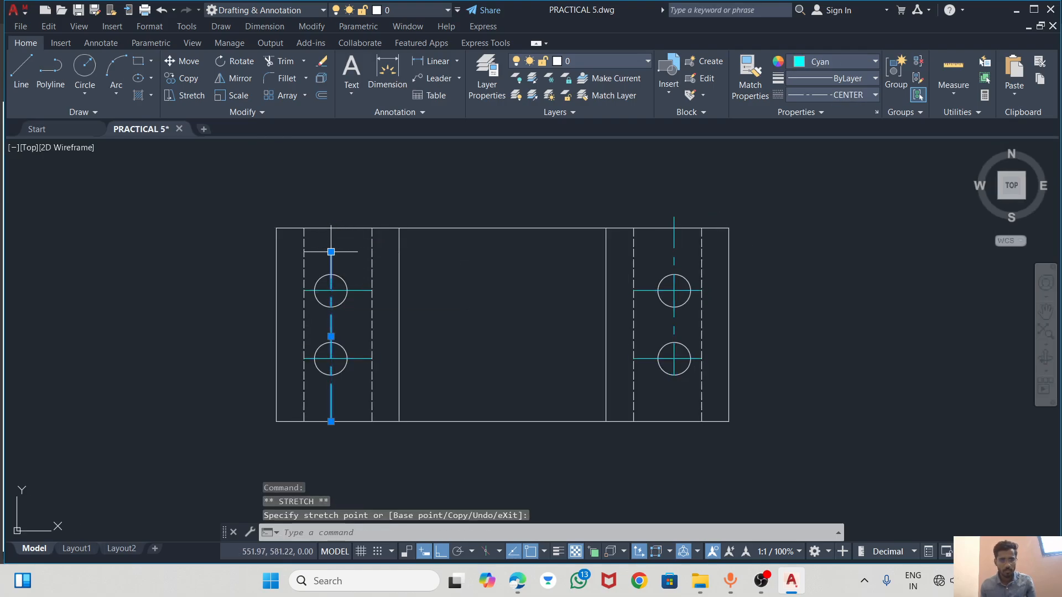
{"action": "left_click", "coordinate": [675, 243]}
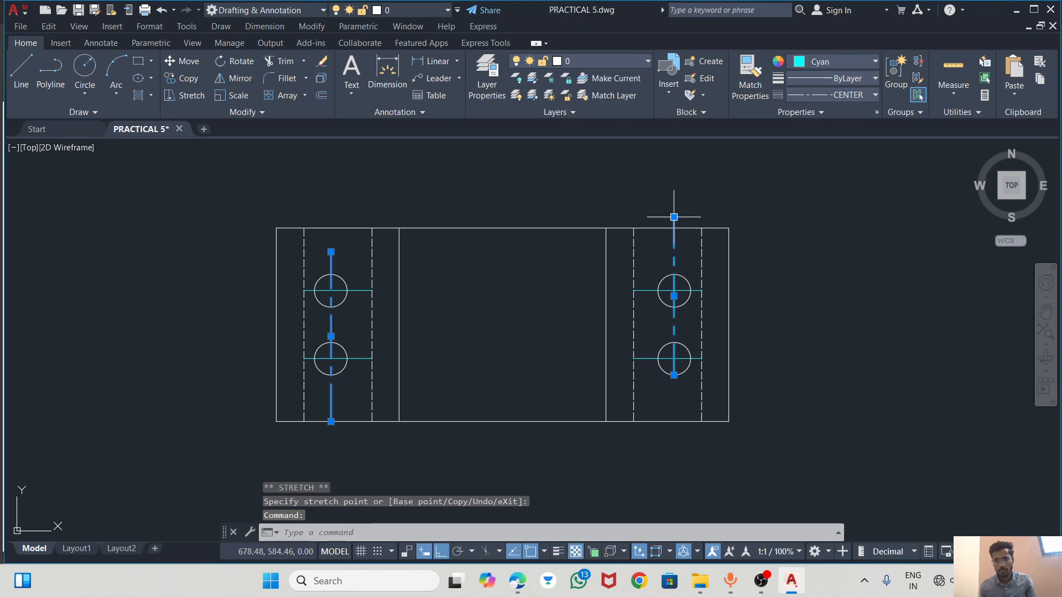
{"action": "left_click", "coordinate": [674, 216]}
{"action": "left_click", "coordinate": [673, 252]}
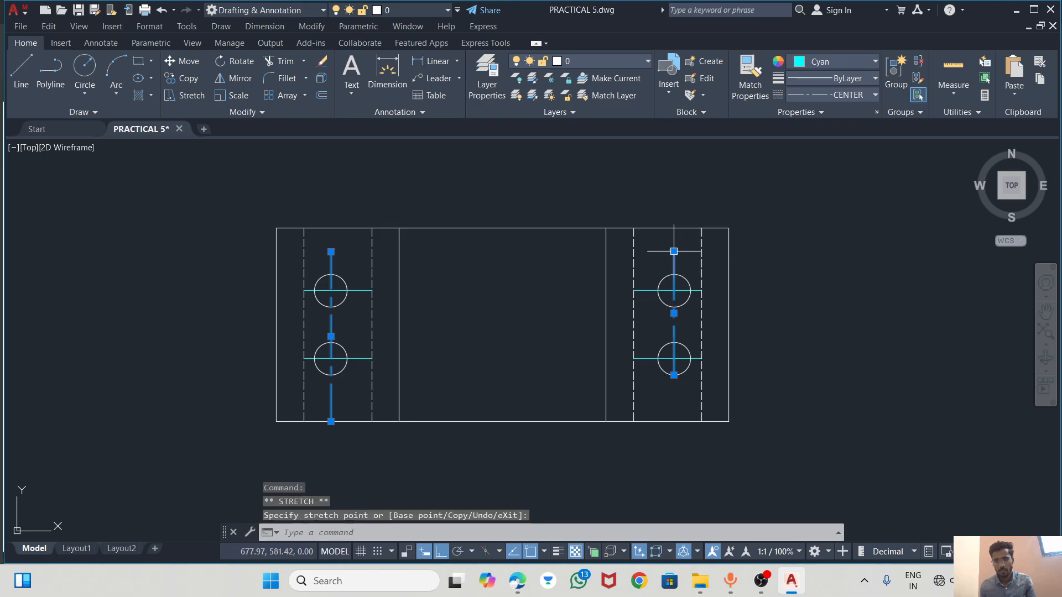
Extend the right vertical centre line just below its lower hole and the left foot's lower horizontal centre line past both dashed slot edges
{"action": "left_click", "coordinate": [673, 375]}
{"action": "left_click", "coordinate": [673, 390]}
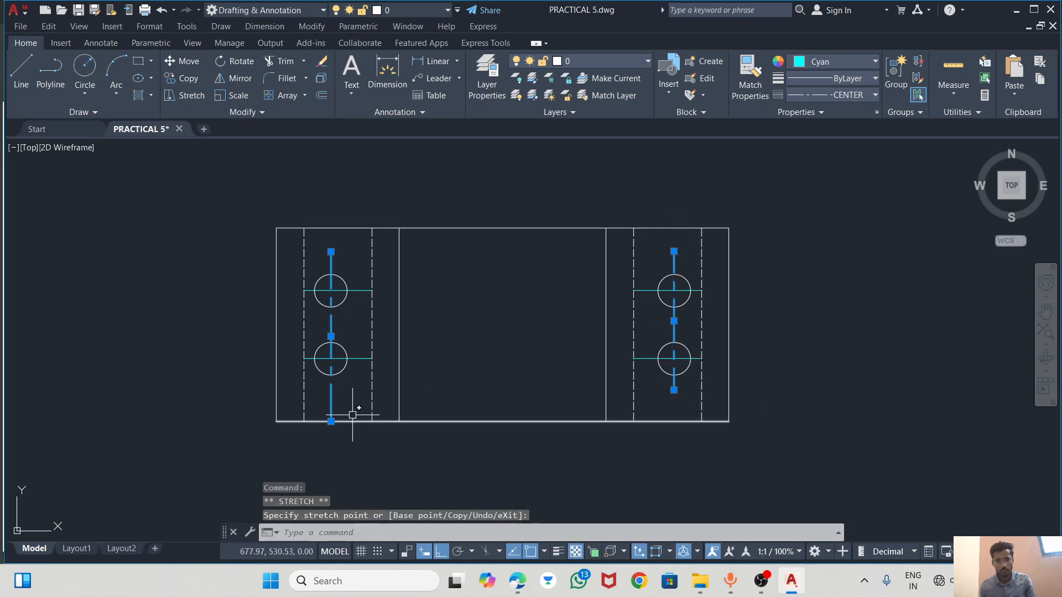
{"action": "left_click", "coordinate": [348, 360]}
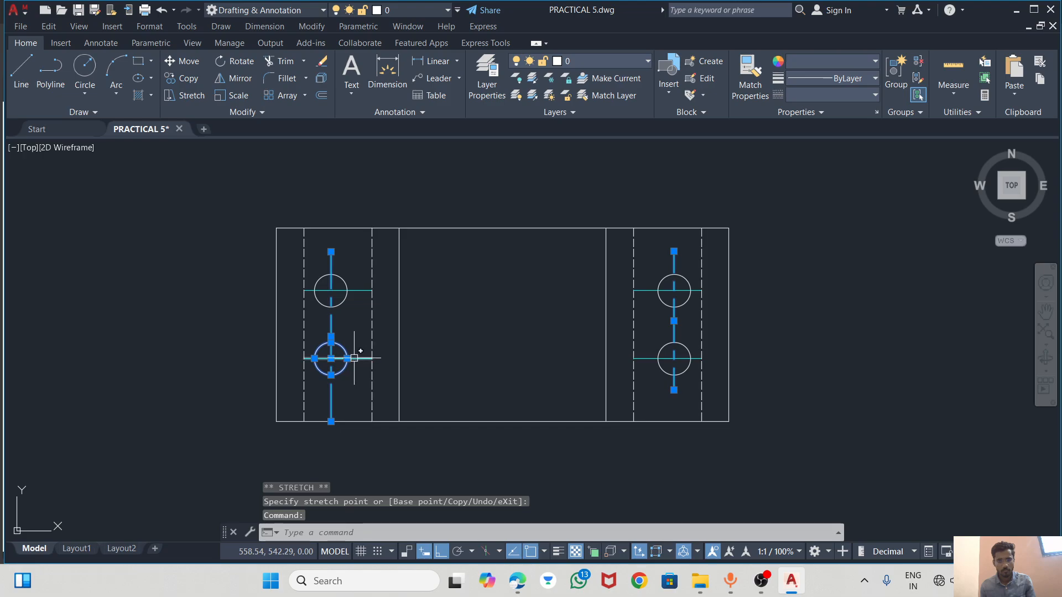
{"action": "left_click", "coordinate": [353, 358]}
{"action": "left_click", "coordinate": [390, 358]}
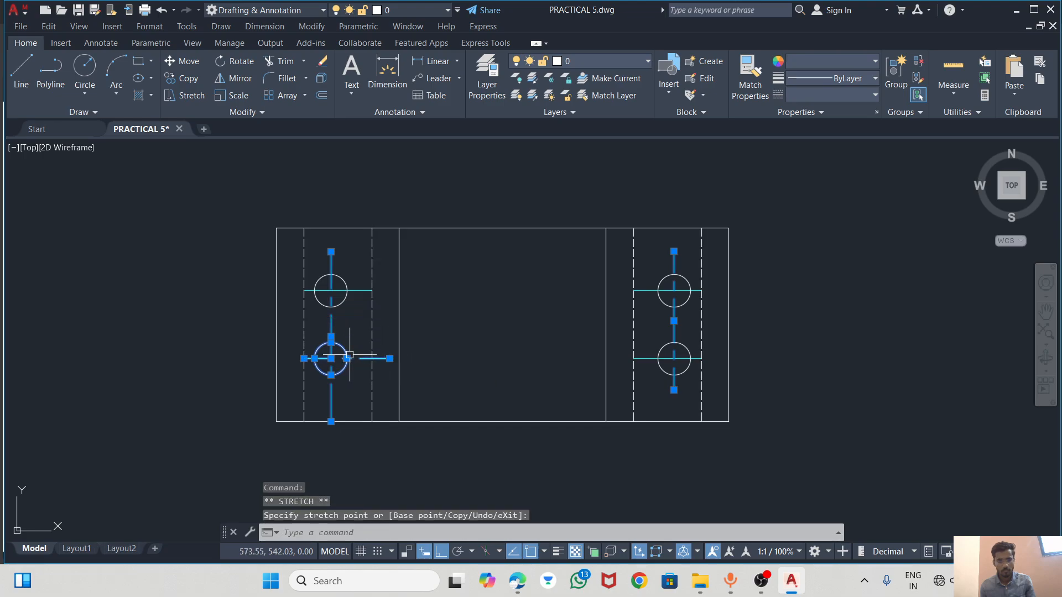
{"action": "left_click", "coordinate": [304, 358]}
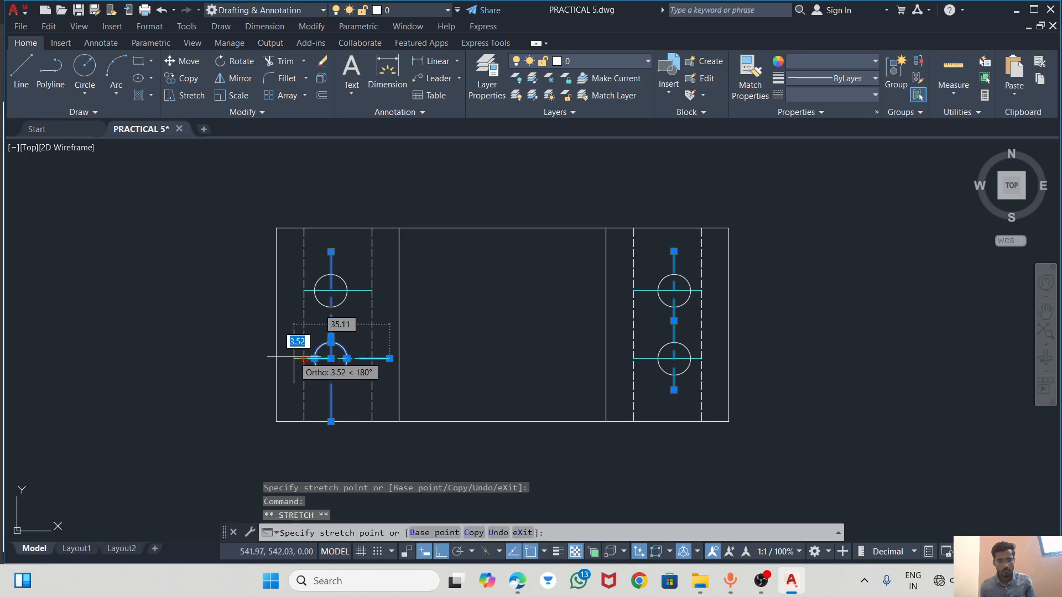
{"action": "left_click", "coordinate": [293, 358]}
Extend both ends of the left foot's upper horizontal centre line slightly beyond the dashed slot edges
{"action": "left_click", "coordinate": [357, 289]}
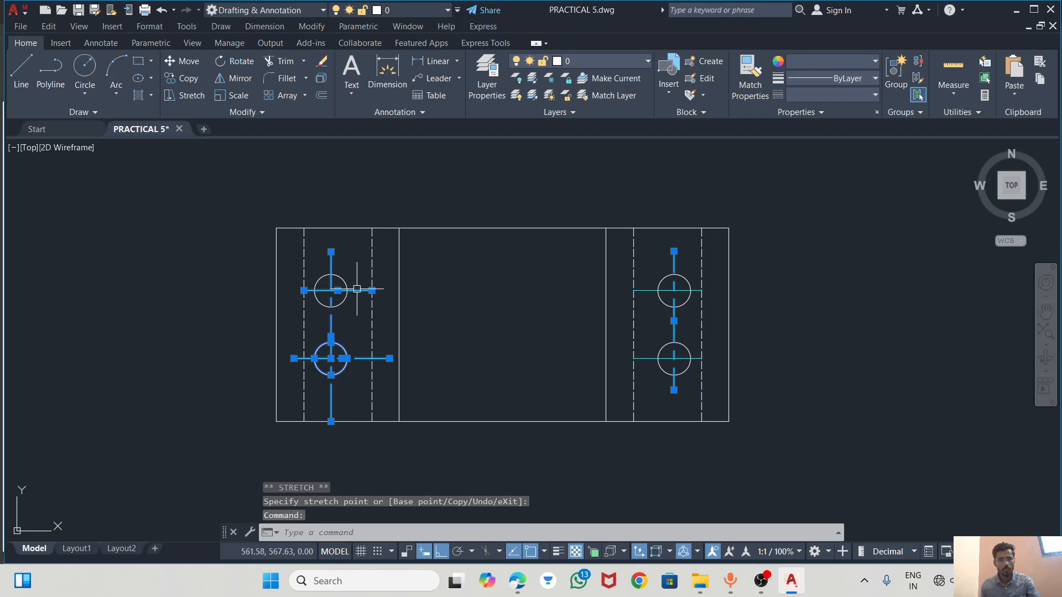
{"action": "left_click", "coordinate": [372, 290]}
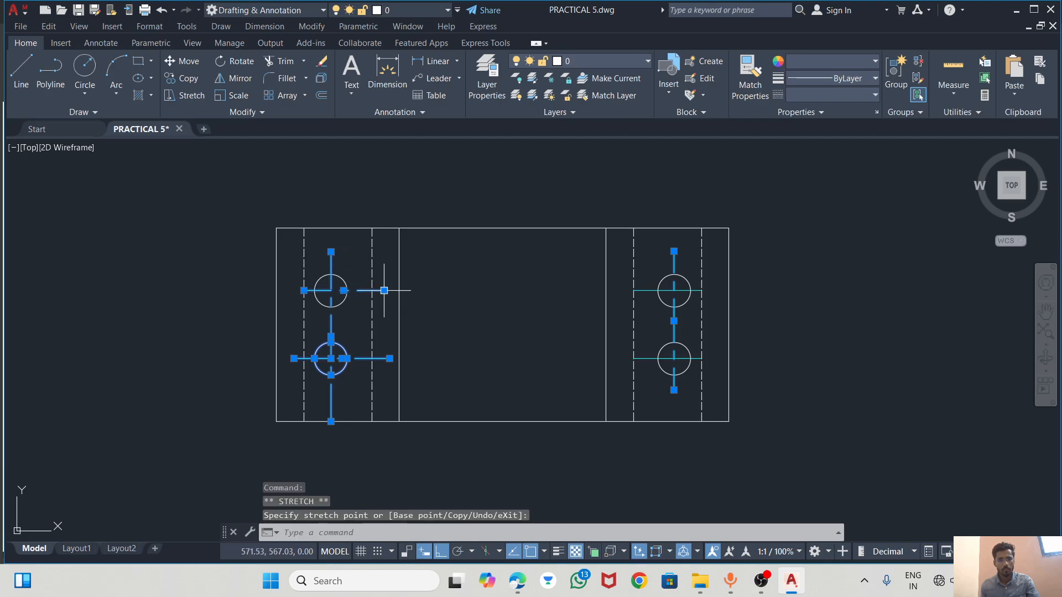
{"action": "left_click", "coordinate": [303, 291]}
{"action": "left_click", "coordinate": [296, 290]}
{"action": "key", "text": "Escape"}
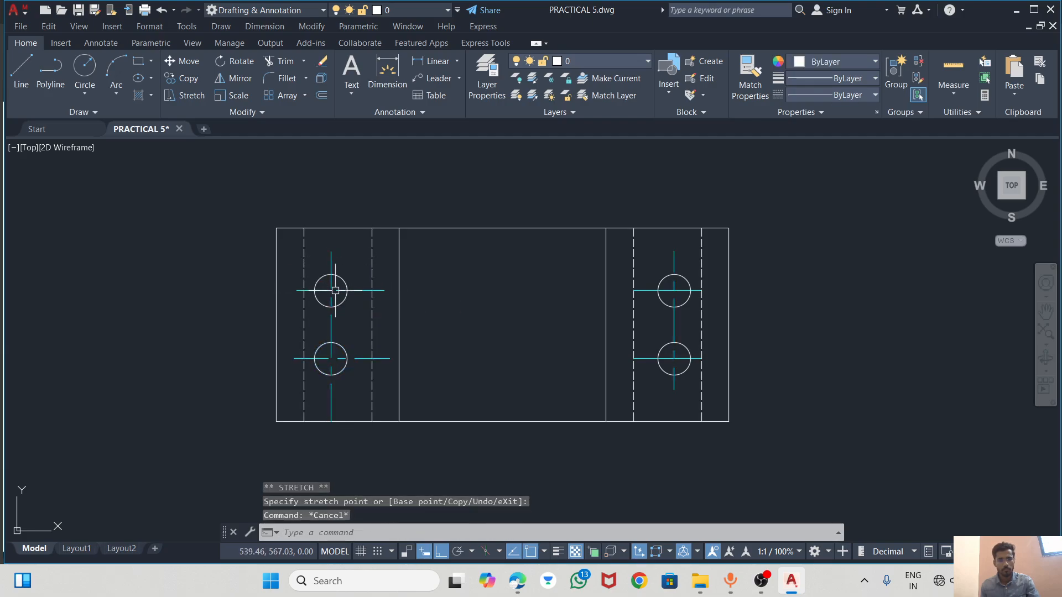
Shorten the lower end of the left vertical centre line to just below the lower hole
{"action": "left_click", "coordinate": [330, 401]}
{"action": "left_click", "coordinate": [331, 421]}
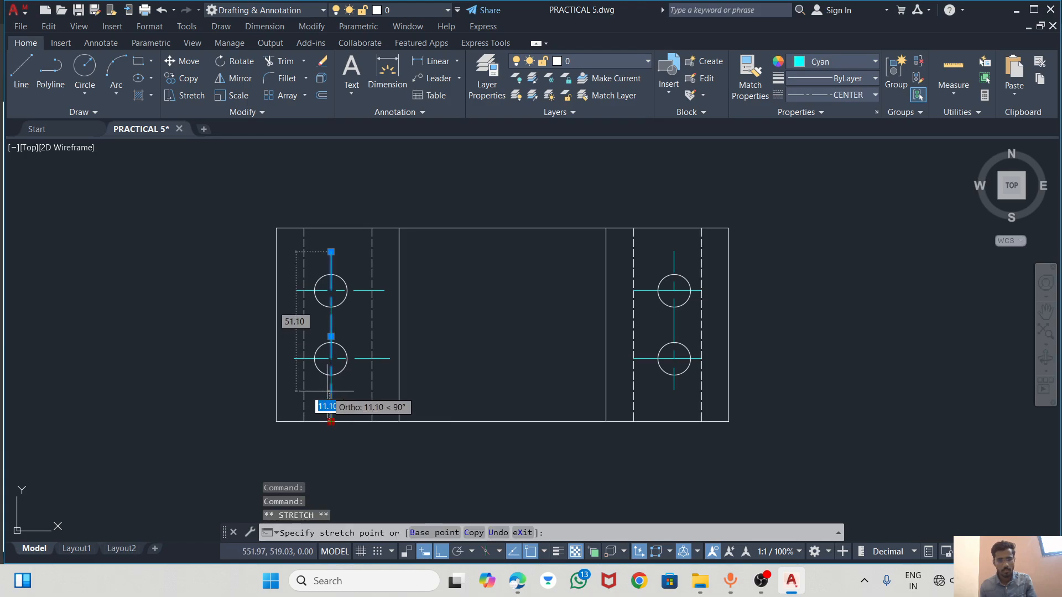
{"action": "key", "text": "Escape"}
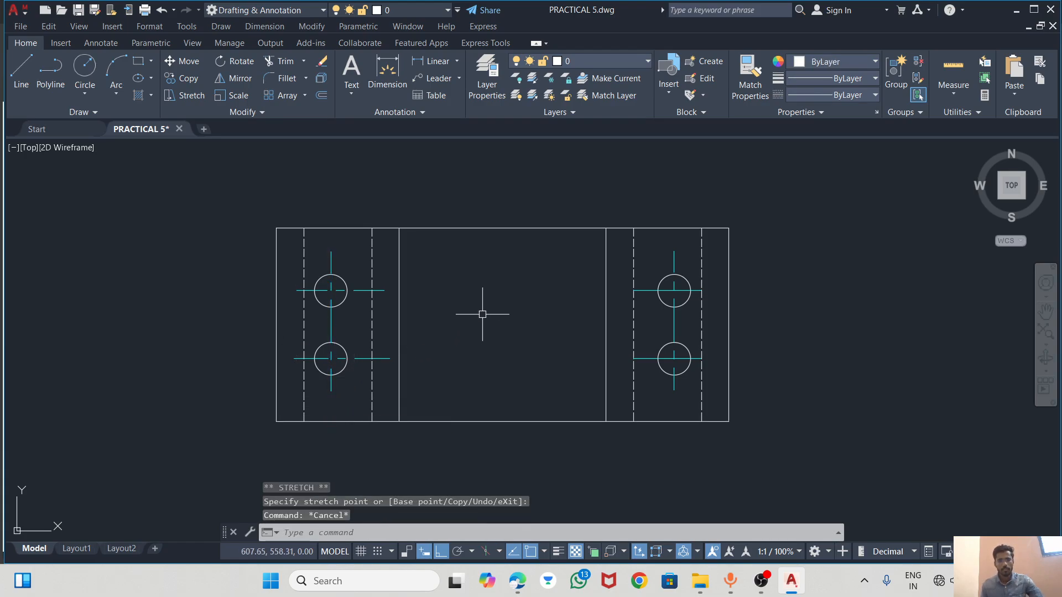
Check the top view in machinedrawing.pdf and try to explode the upper edge of the bracket outline
{"action": "key", "text": "alt+Tab"}
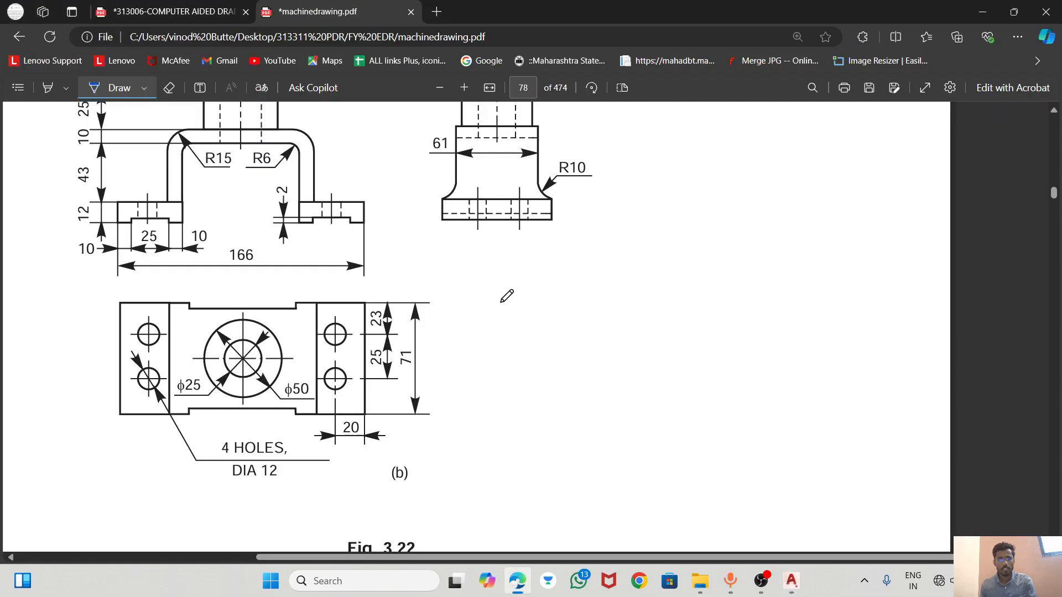
{"action": "key", "text": "alt+Tab"}
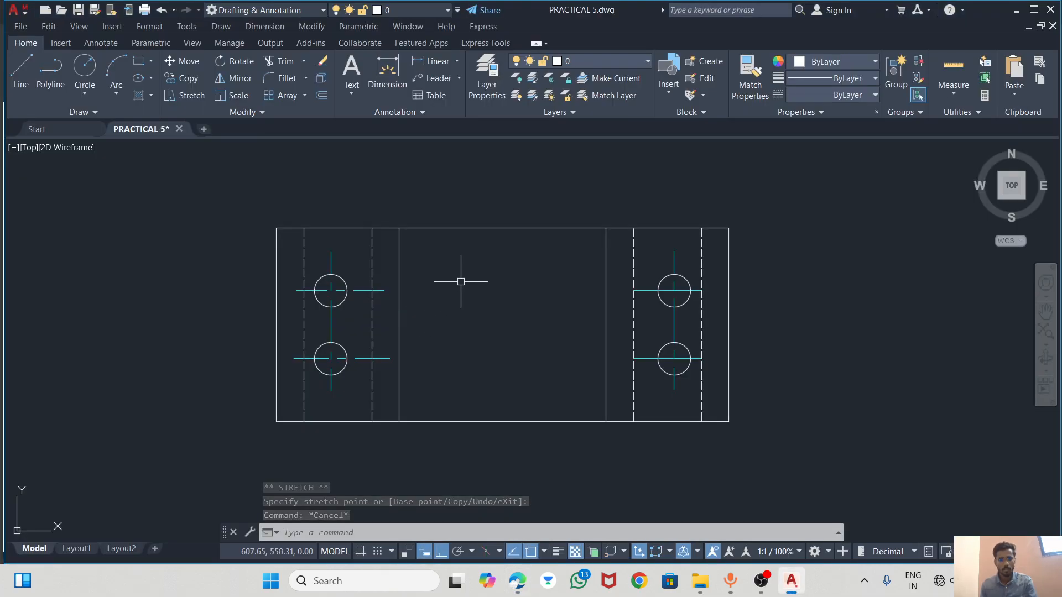
{"action": "left_click", "coordinate": [469, 227]}
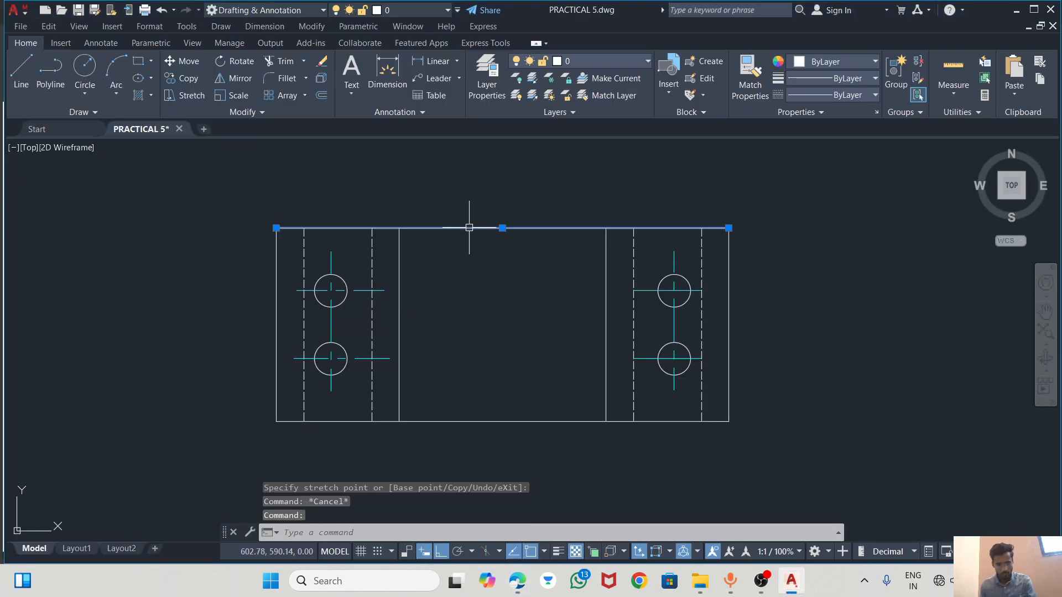
{"action": "key", "text": "Return"}
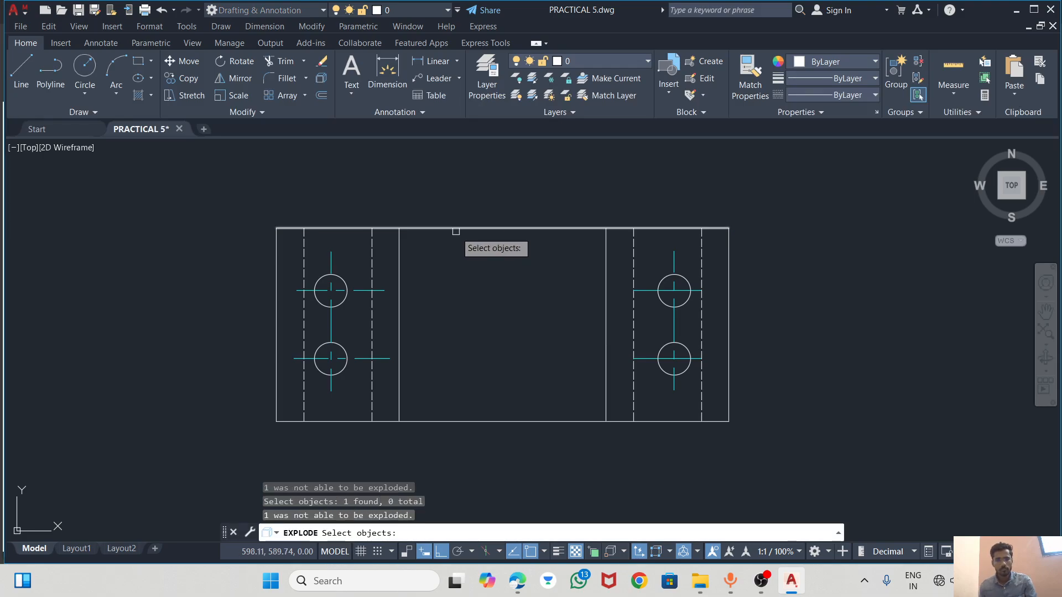
{"action": "left_click", "coordinate": [462, 232]}
{"action": "left_click", "coordinate": [460, 229]}
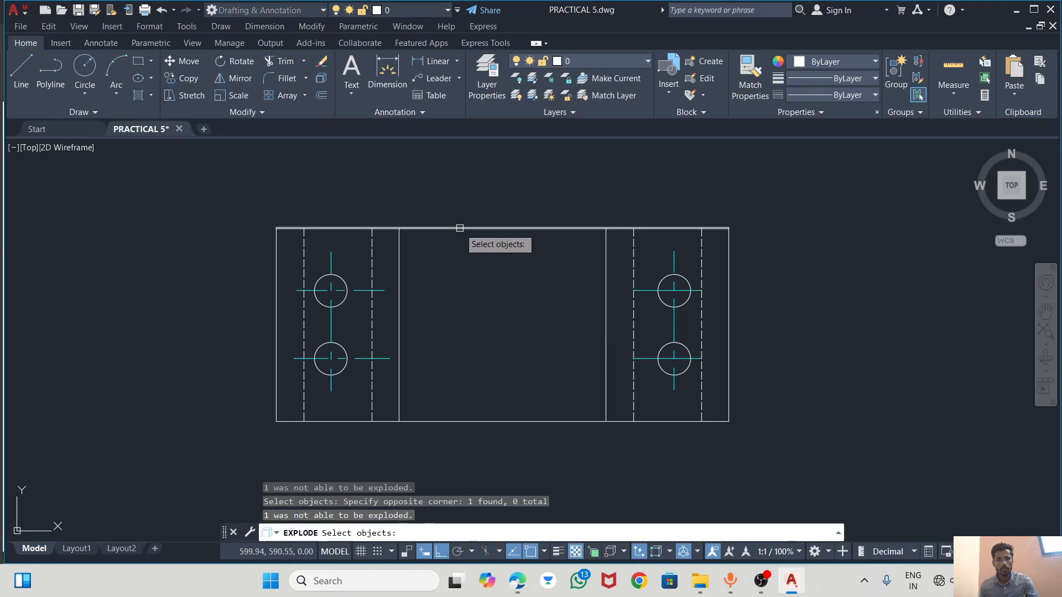
{"action": "key", "text": "Escape"}
{"action": "left_click", "coordinate": [454, 228]}
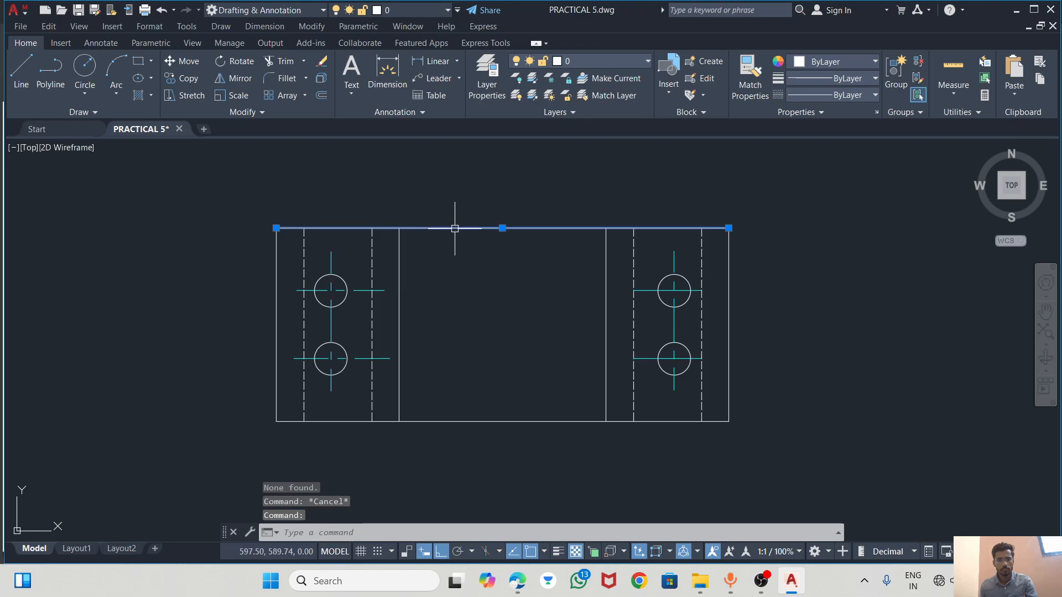
{"action": "type", "text": "x"}
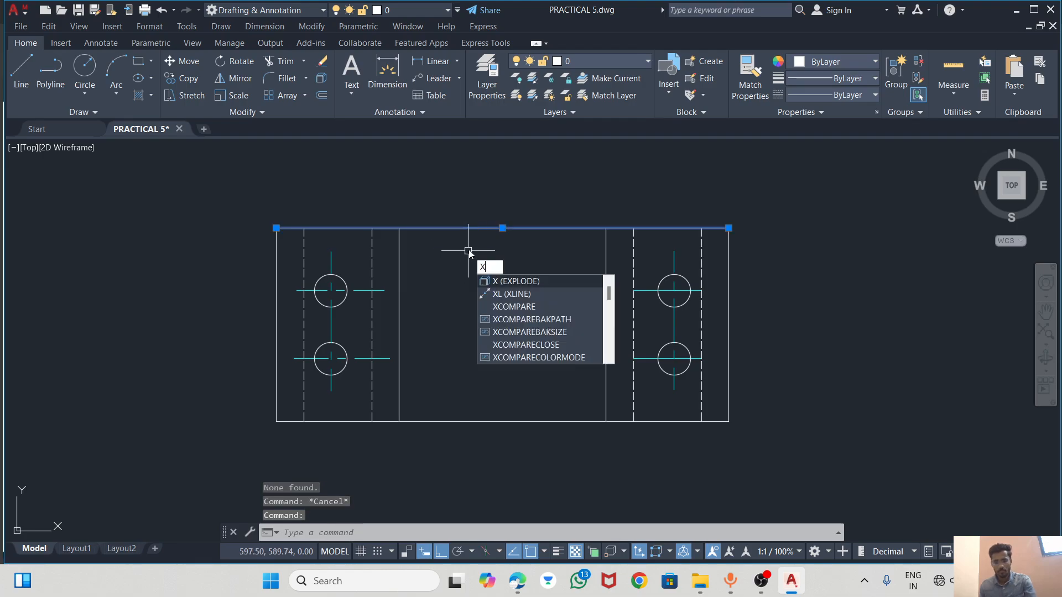
{"action": "key", "text": "Return"}
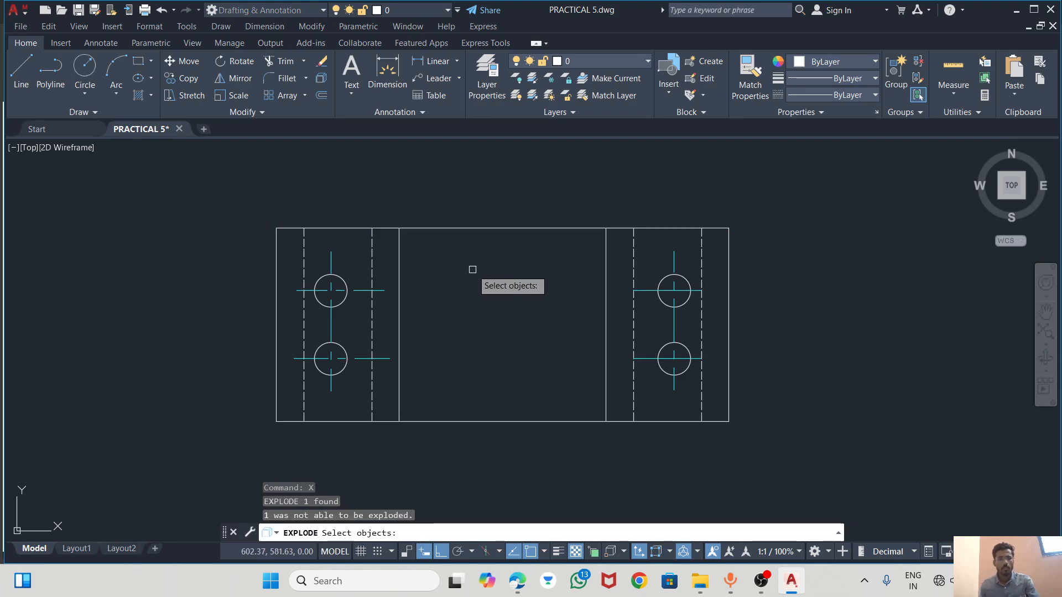
{"action": "key", "text": "Escape"}
Check the bracket's widths in machinedrawing.pdf and offset the outline's upper edge 5 units inward
{"action": "left_click", "coordinate": [446, 228]}
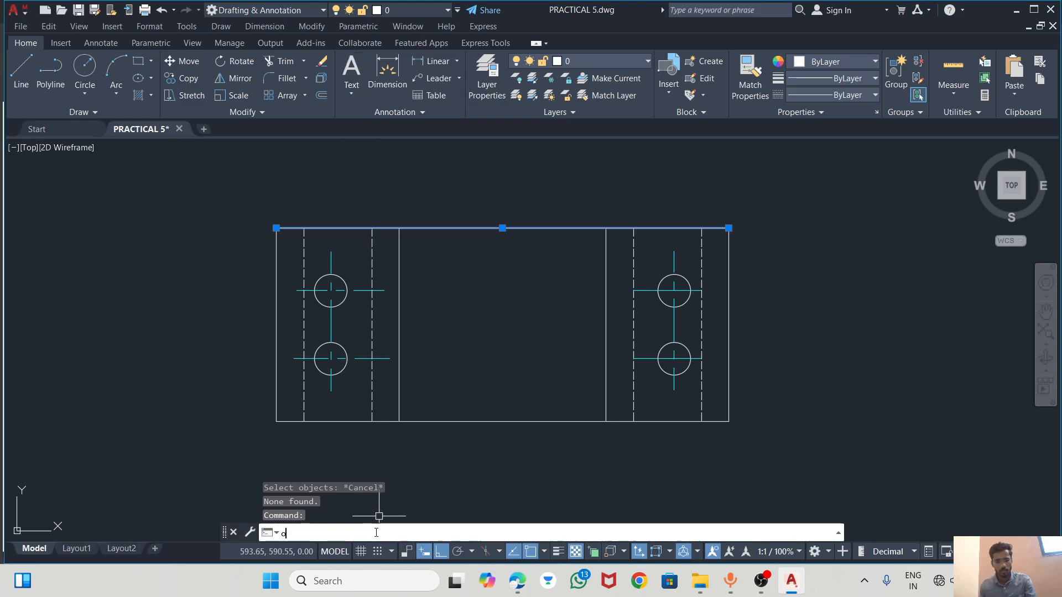
{"action": "type", "text": "offset"}
{"action": "key", "text": "Return"}
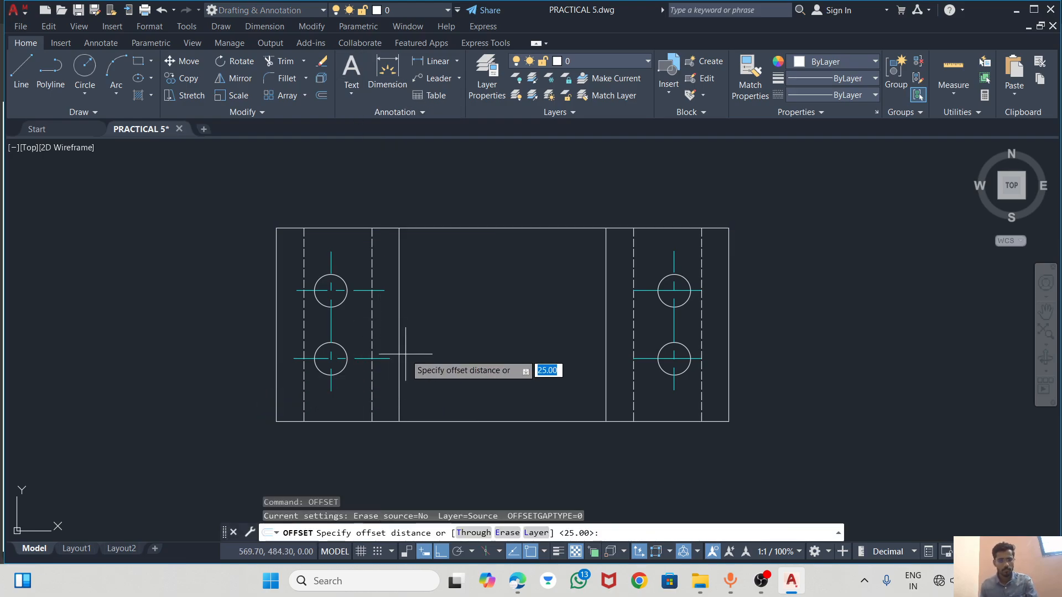
{"action": "key", "text": "alt+Tab"}
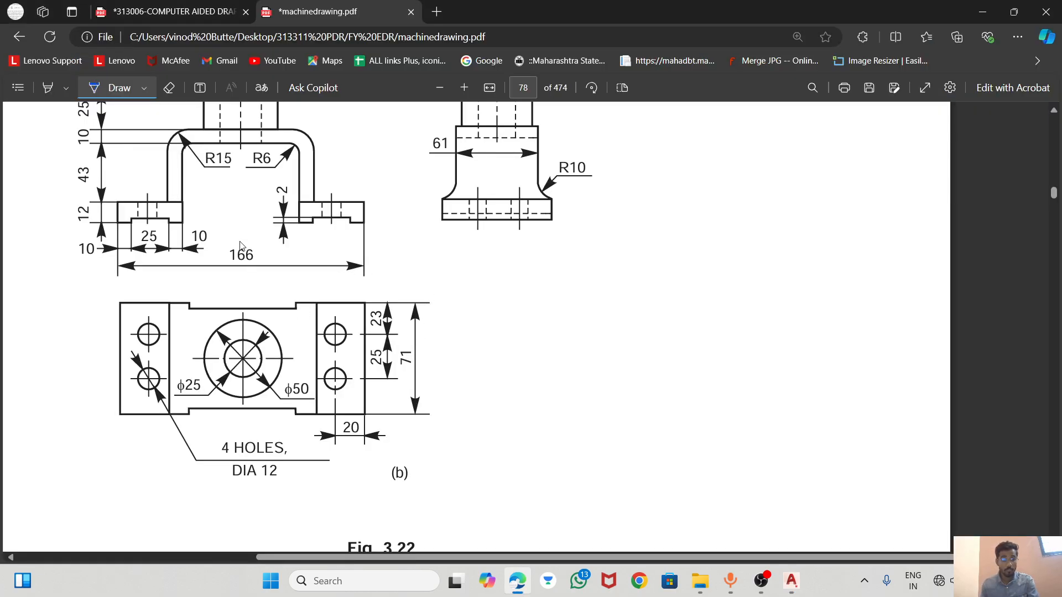
{"action": "scroll", "coordinate": [420, 331], "scroll_direction": "up", "scroll_amount": 10}
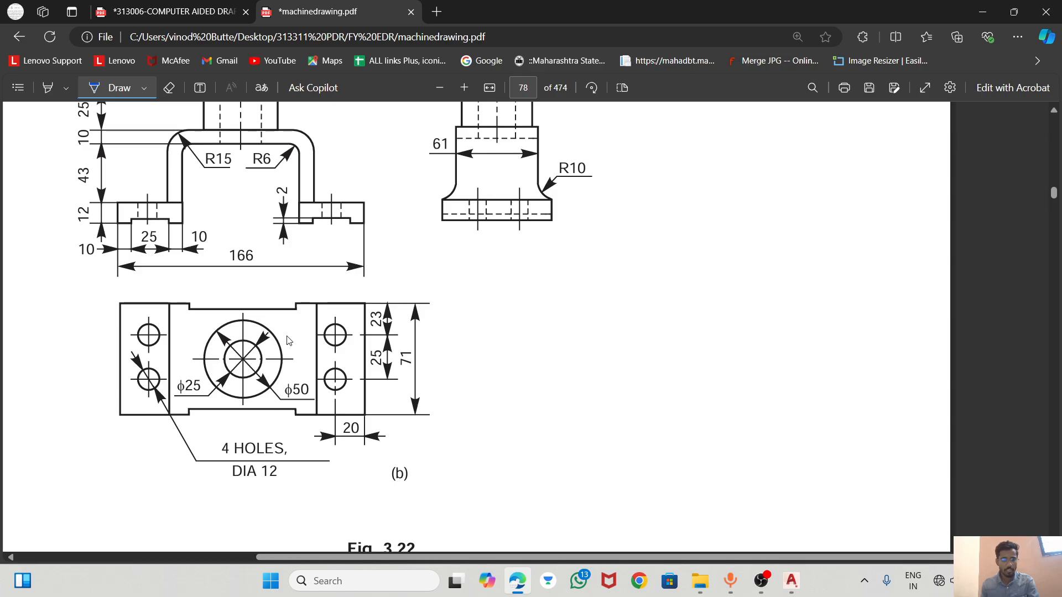
{"action": "scroll", "coordinate": [431, 329], "scroll_direction": "up", "scroll_amount": 3}
{"action": "scroll", "coordinate": [520, 433], "scroll_direction": "down", "scroll_amount": 3}
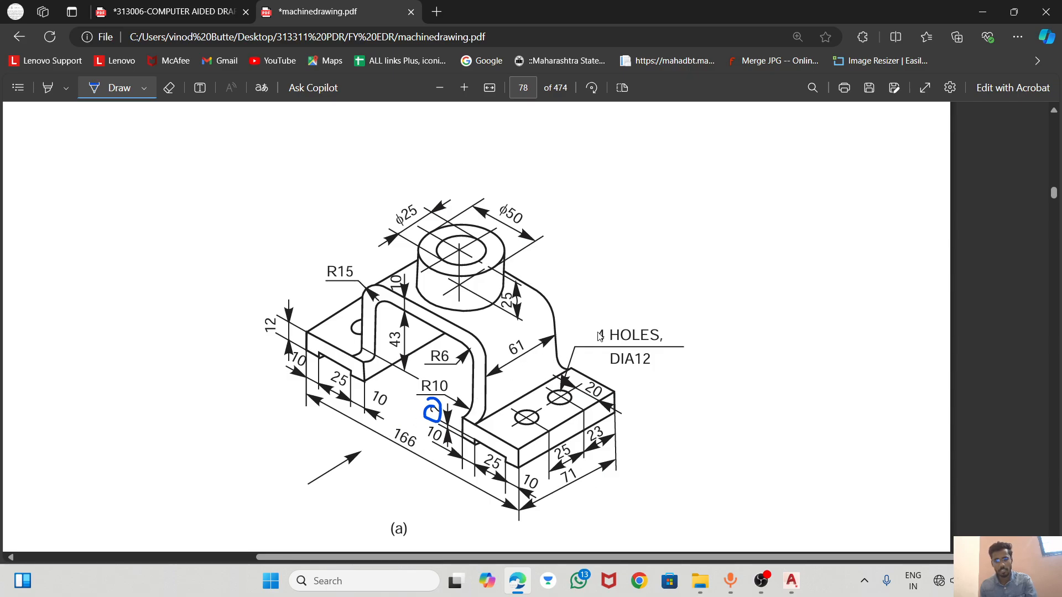
{"action": "key", "text": "alt+Tab"}
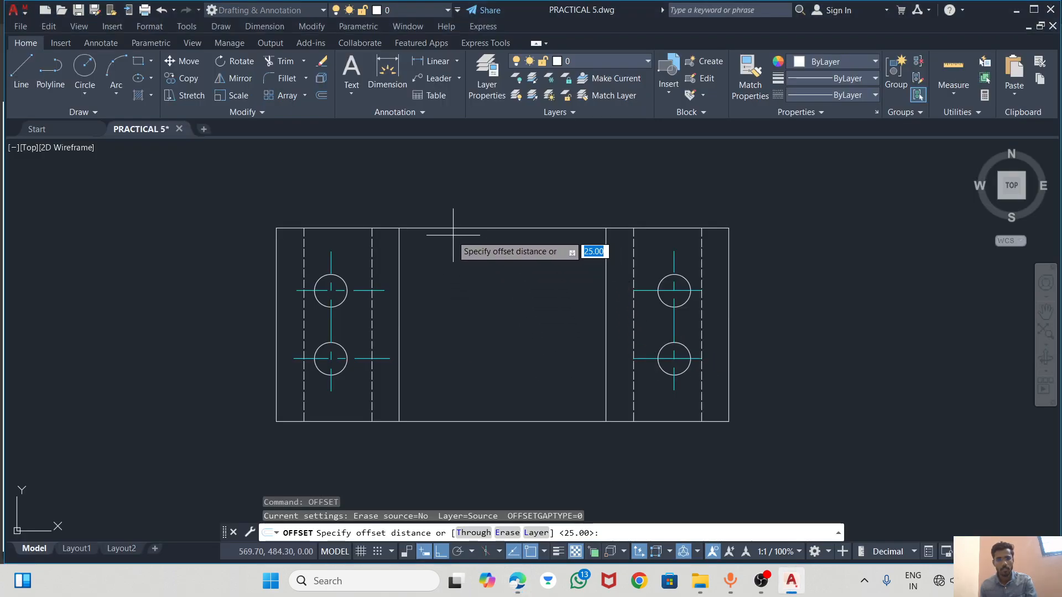
{"action": "left_click", "coordinate": [277, 229]}
{"action": "type", "text": "5"}
{"action": "key", "text": "Return"}
{"action": "left_click", "coordinate": [278, 228]}
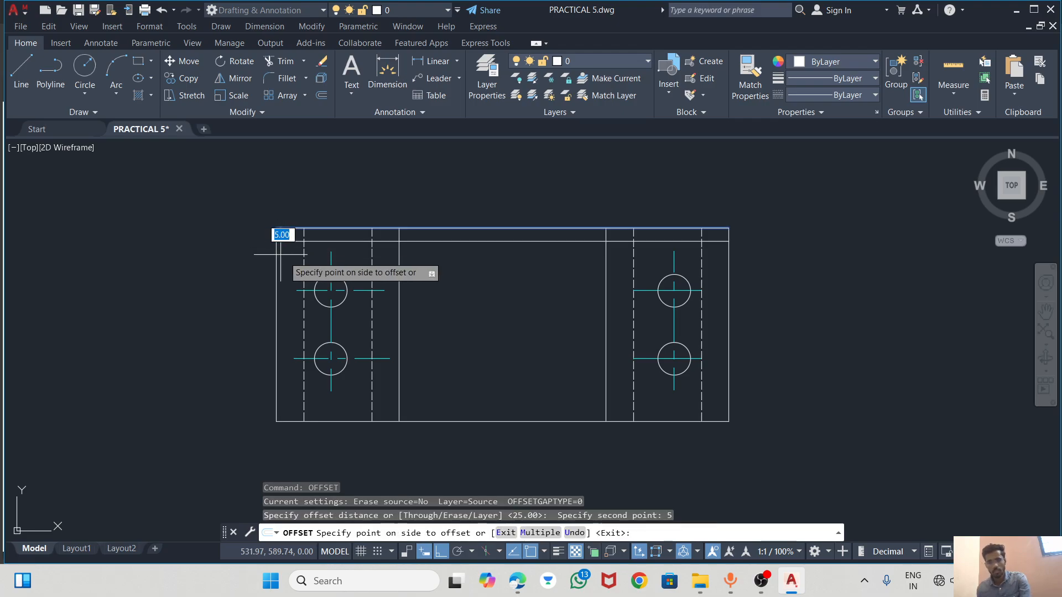
{"action": "left_click", "coordinate": [279, 254]}
Offset the outline's lower edge 5 units inward and finish the Offset command
{"action": "left_click", "coordinate": [470, 422]}
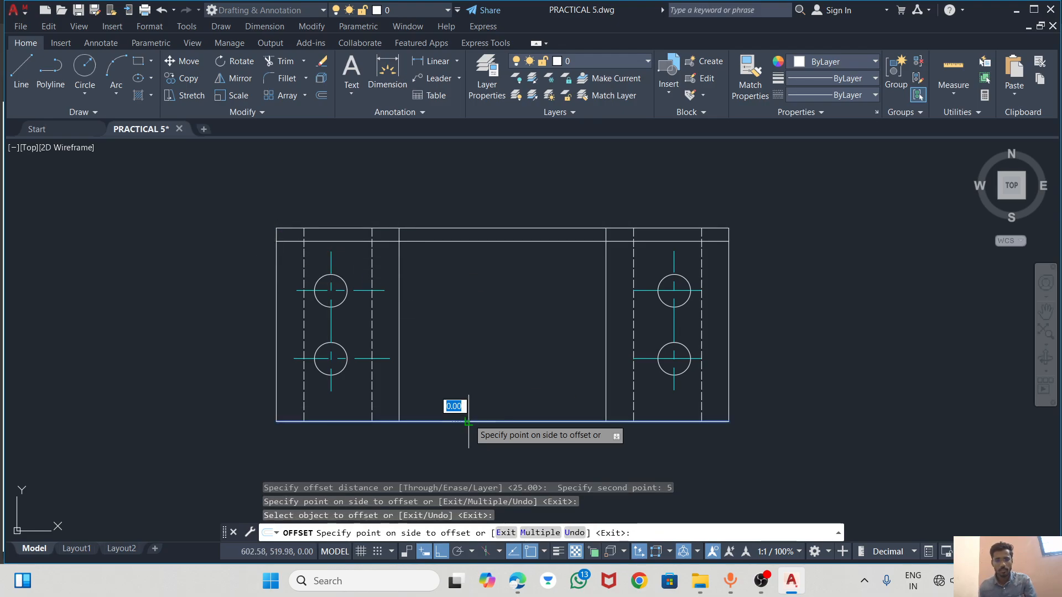
{"action": "left_click", "coordinate": [470, 368]}
{"action": "key", "text": "Return"}
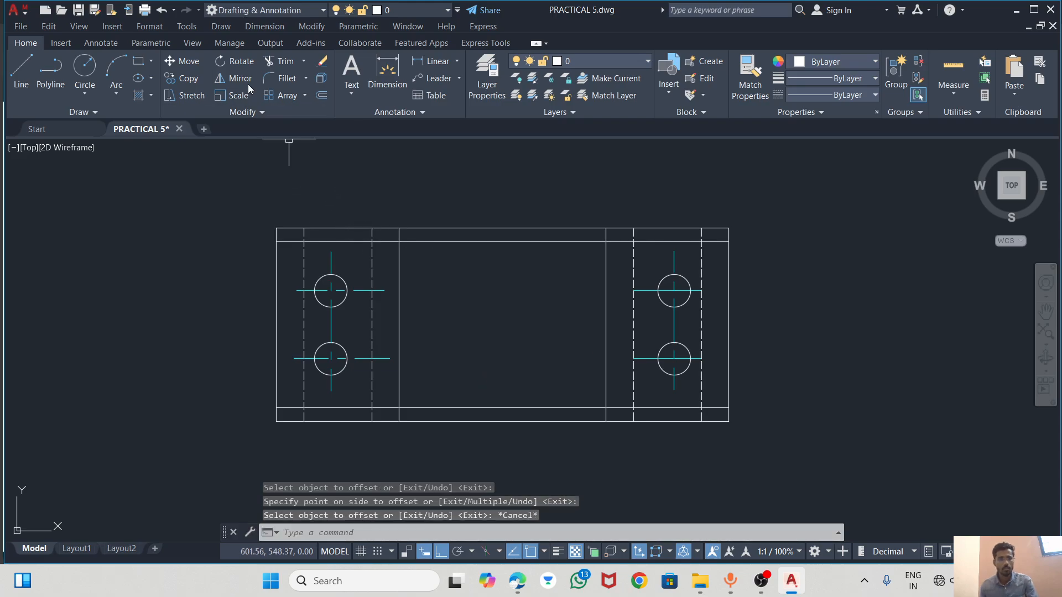
Trim the upper offset line inside both feet and the outline's upper edge between the feet
{"action": "left_click", "coordinate": [282, 61]}
{"action": "double_click", "coordinate": [291, 243]}
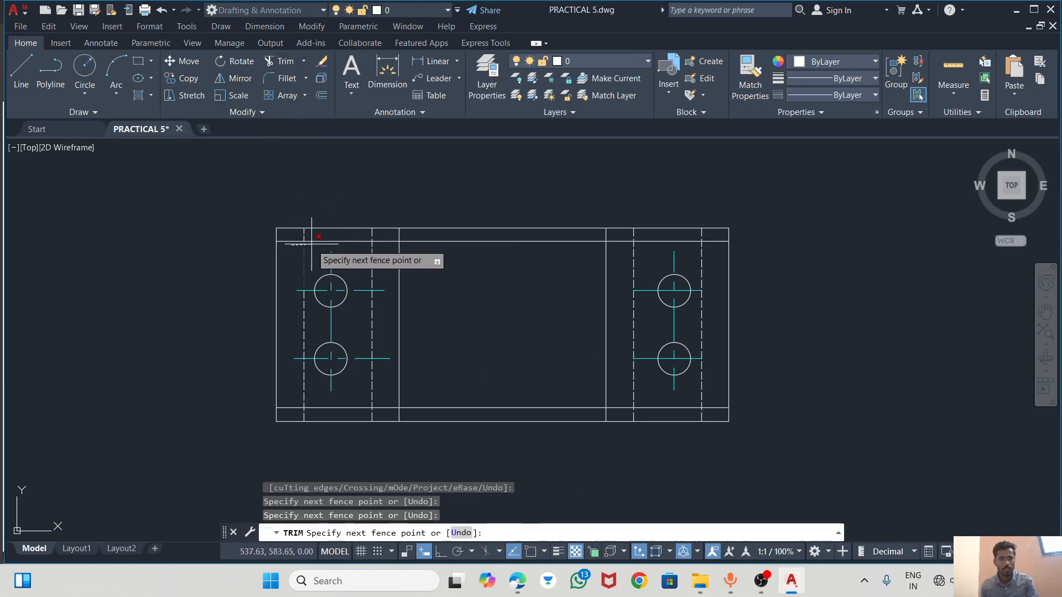
{"action": "left_click", "coordinate": [284, 236]}
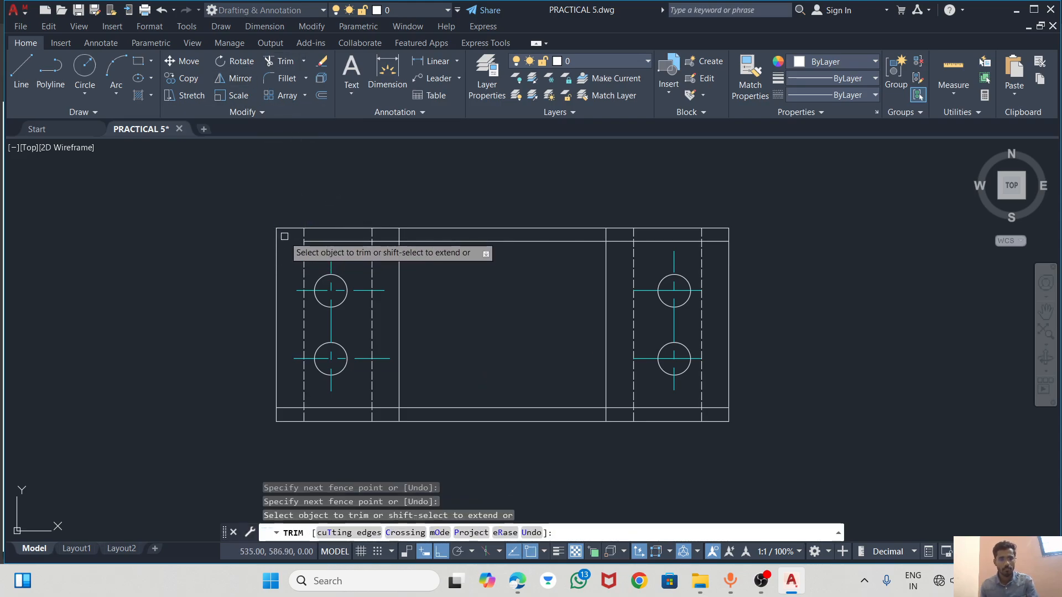
{"action": "left_click", "coordinate": [321, 242]}
{"action": "left_click", "coordinate": [392, 242]}
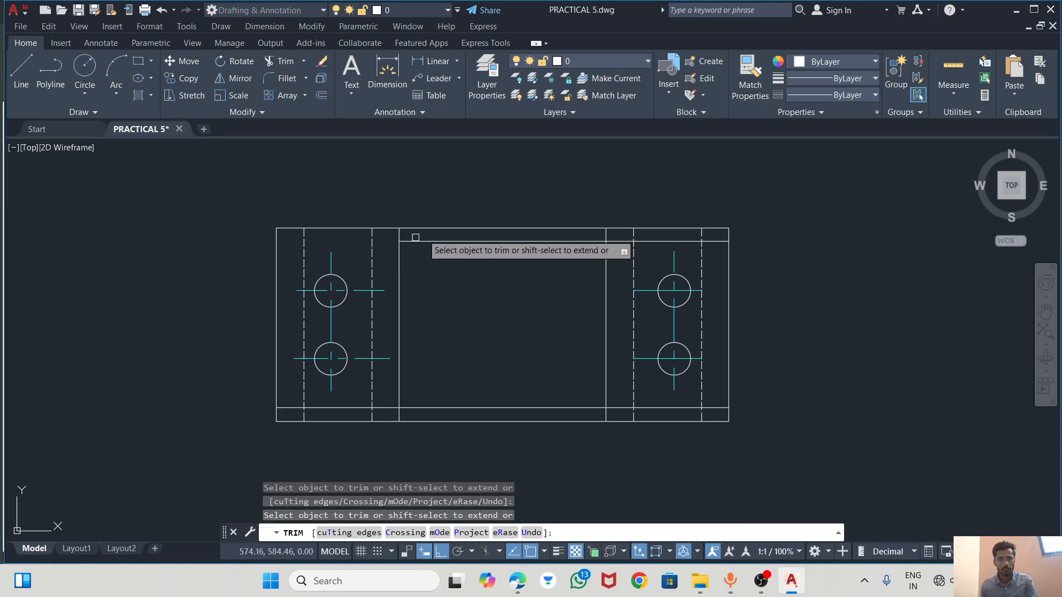
{"action": "left_click", "coordinate": [614, 242]}
{"action": "left_click", "coordinate": [643, 241]}
{"action": "left_click", "coordinate": [709, 242]}
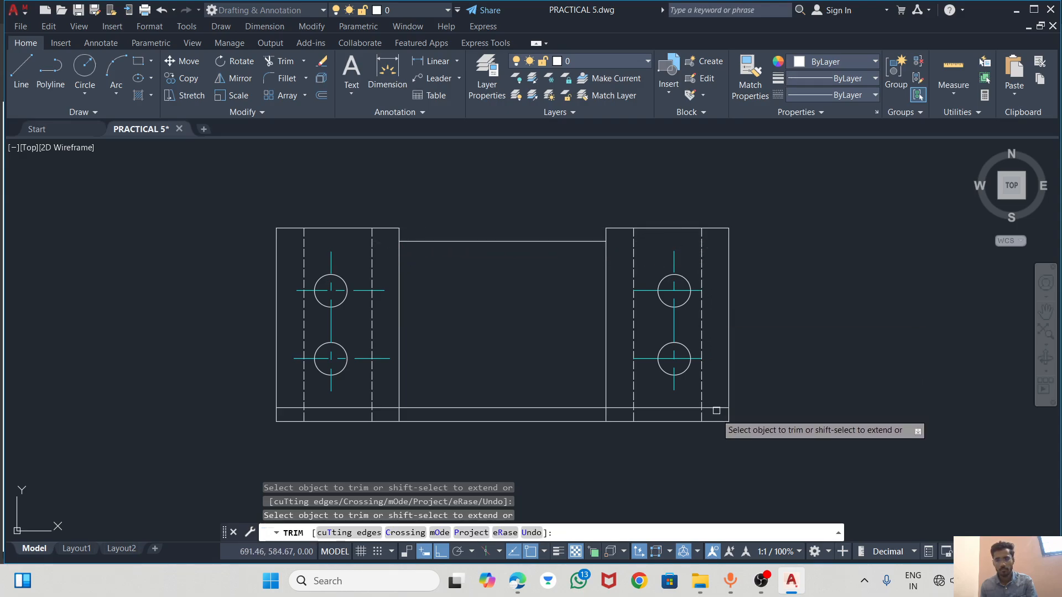
Trim the lower offset line inside both feet and the outline's lower edge between the feet
{"action": "left_click", "coordinate": [673, 407]}
{"action": "left_click", "coordinate": [621, 408]}
{"action": "left_click", "coordinate": [389, 408]}
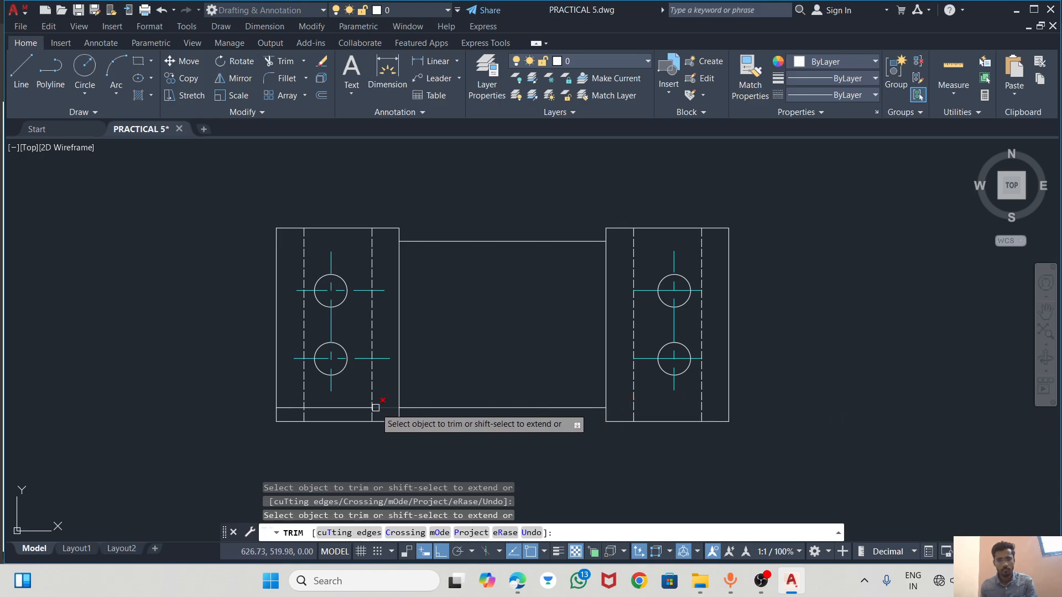
{"action": "left_click", "coordinate": [349, 406]}
{"action": "left_click", "coordinate": [284, 408]}
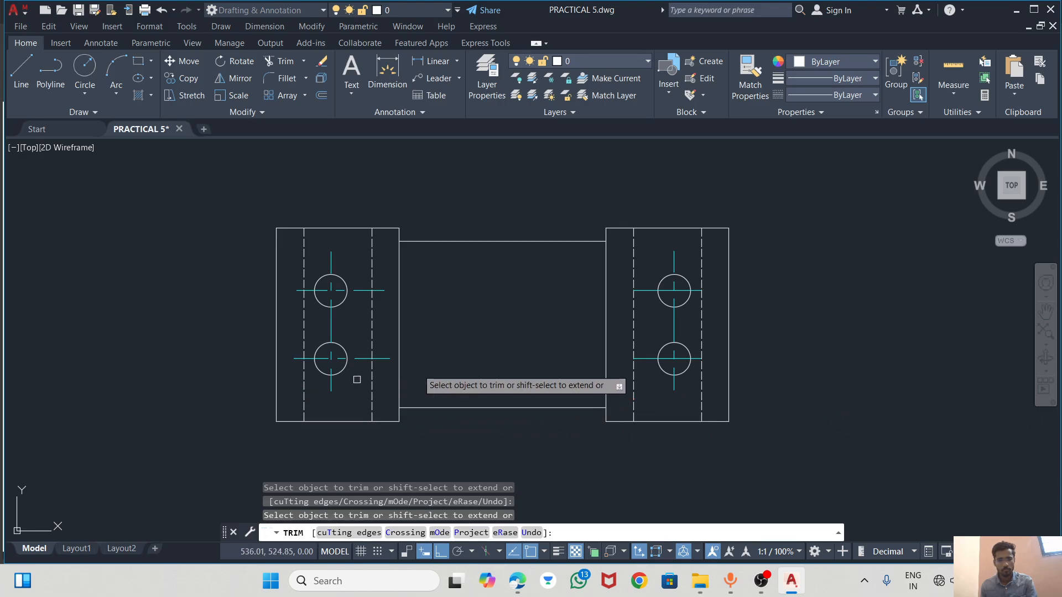
{"action": "key", "text": "Escape"}
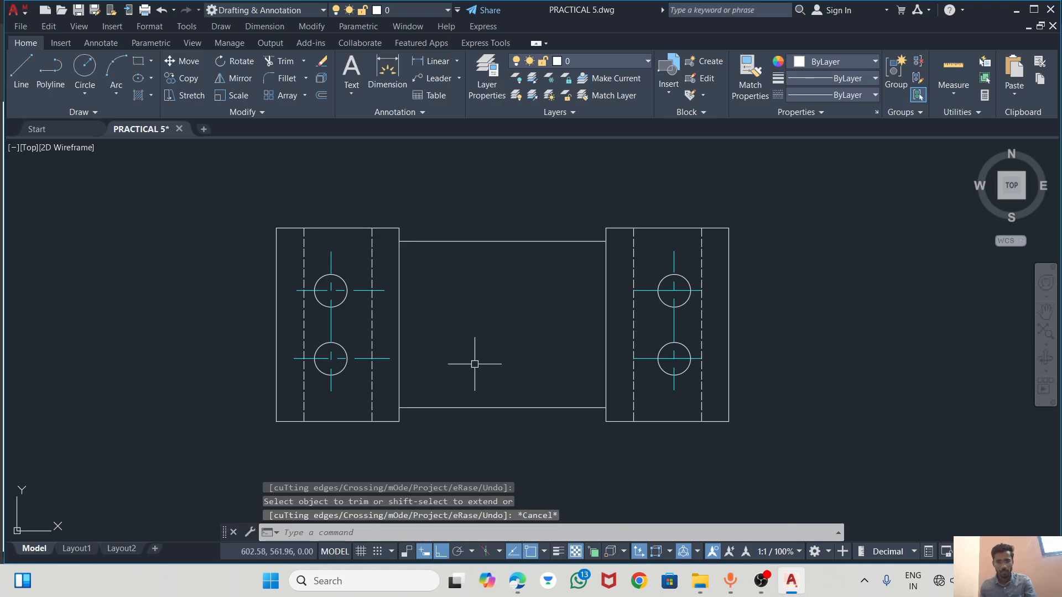
Check the boss diameters in machinedrawing.pdf and draw a radius 25 circle at the centre of the top view's middle section
{"action": "key", "text": "alt+Tab"}
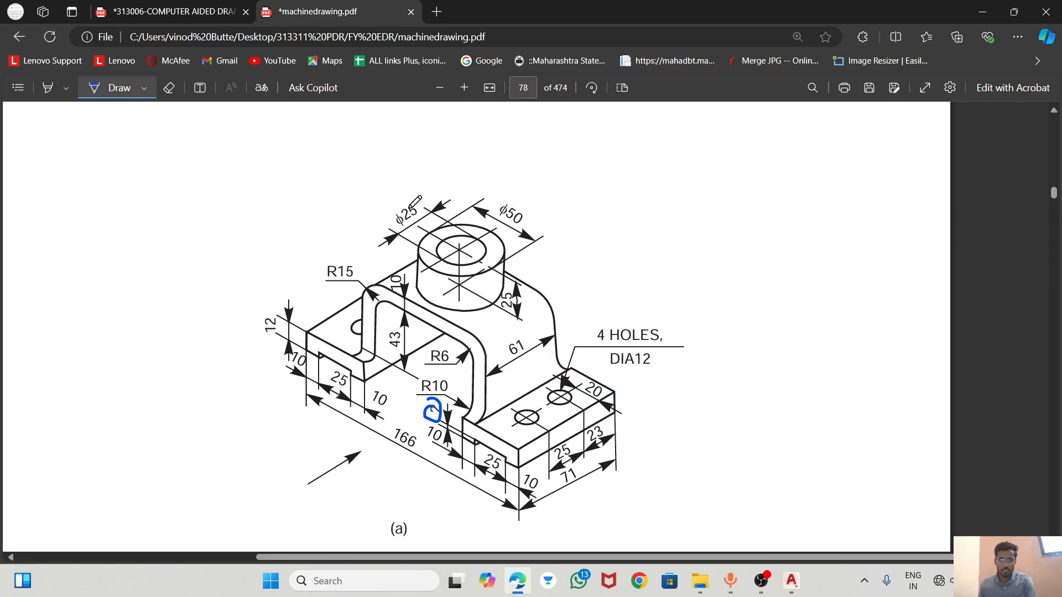
{"action": "scroll", "coordinate": [502, 227], "scroll_direction": "down", "scroll_amount": 1}
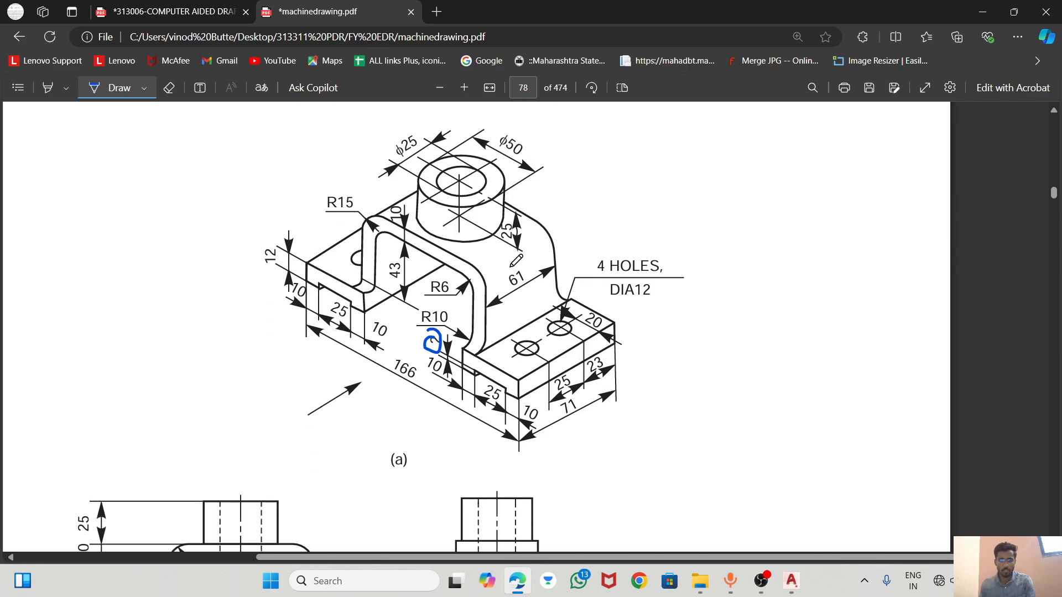
{"action": "scroll", "coordinate": [516, 260], "scroll_direction": "up", "scroll_amount": 1}
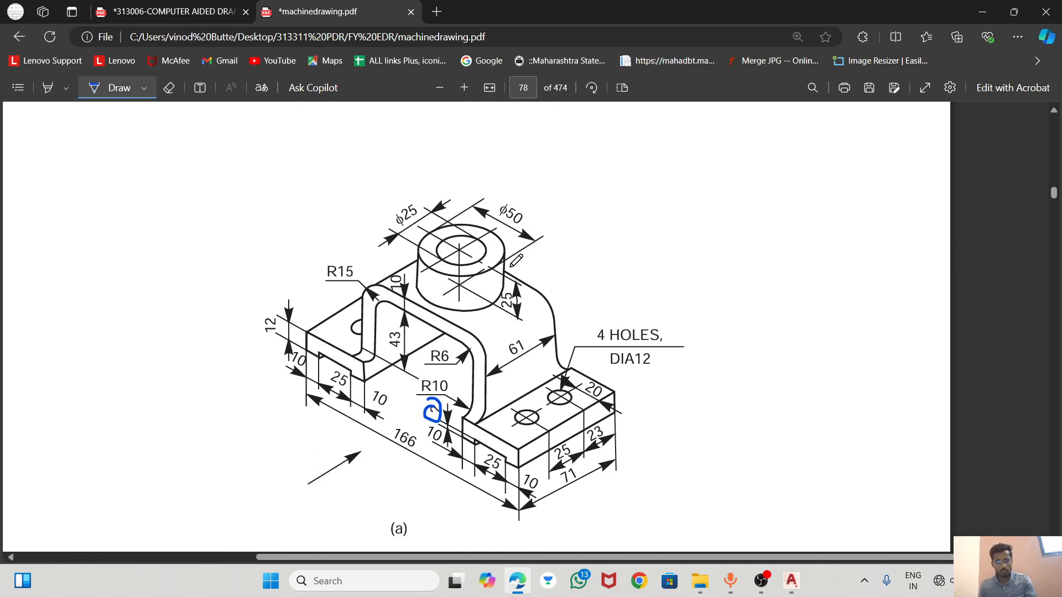
{"action": "key", "text": "alt+Tab"}
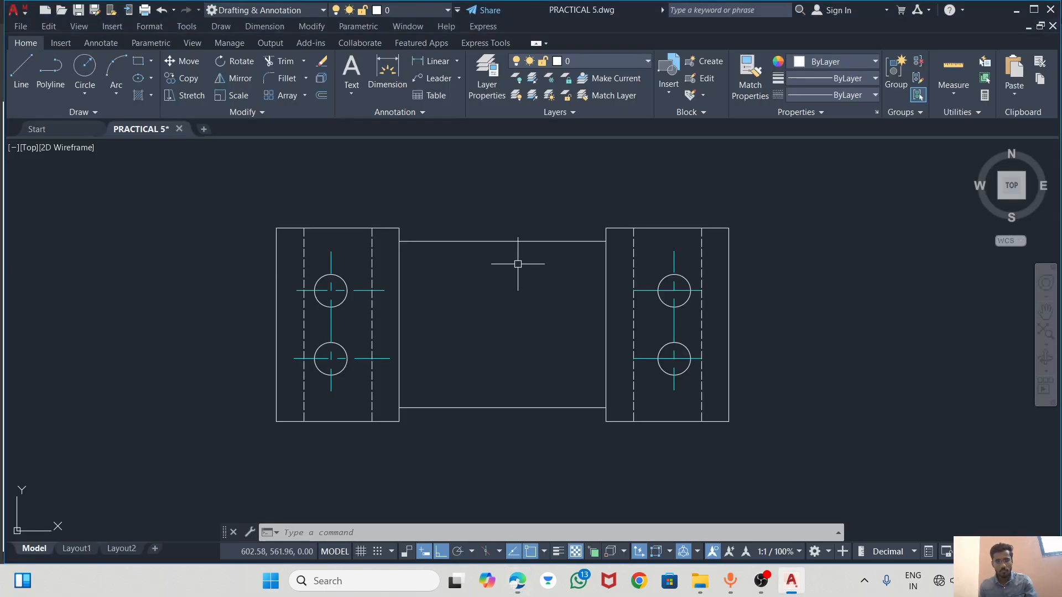
{"action": "left_click", "coordinate": [84, 64]}
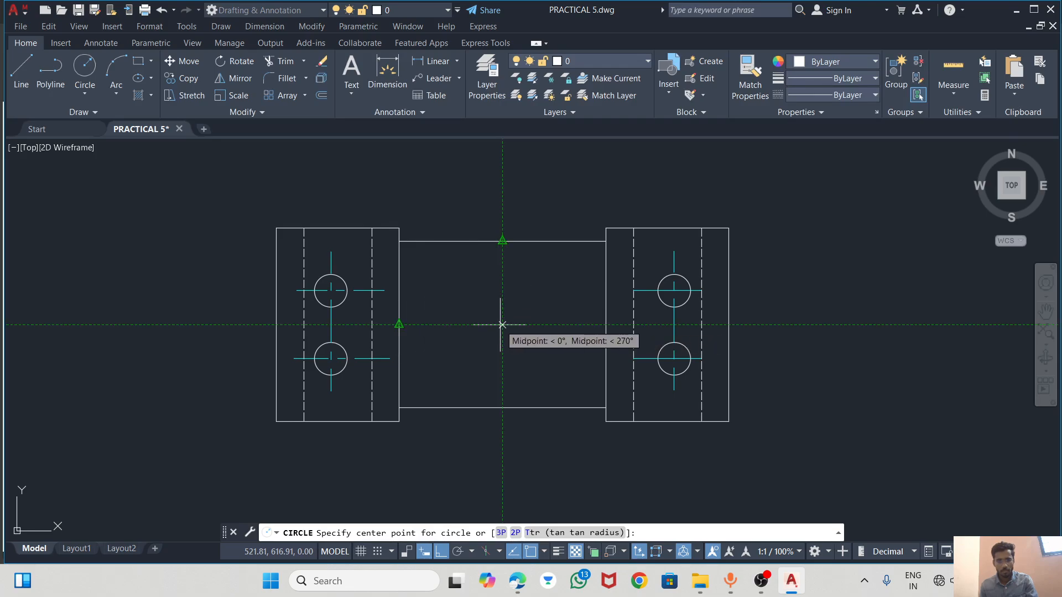
{"action": "left_click", "coordinate": [502, 325]}
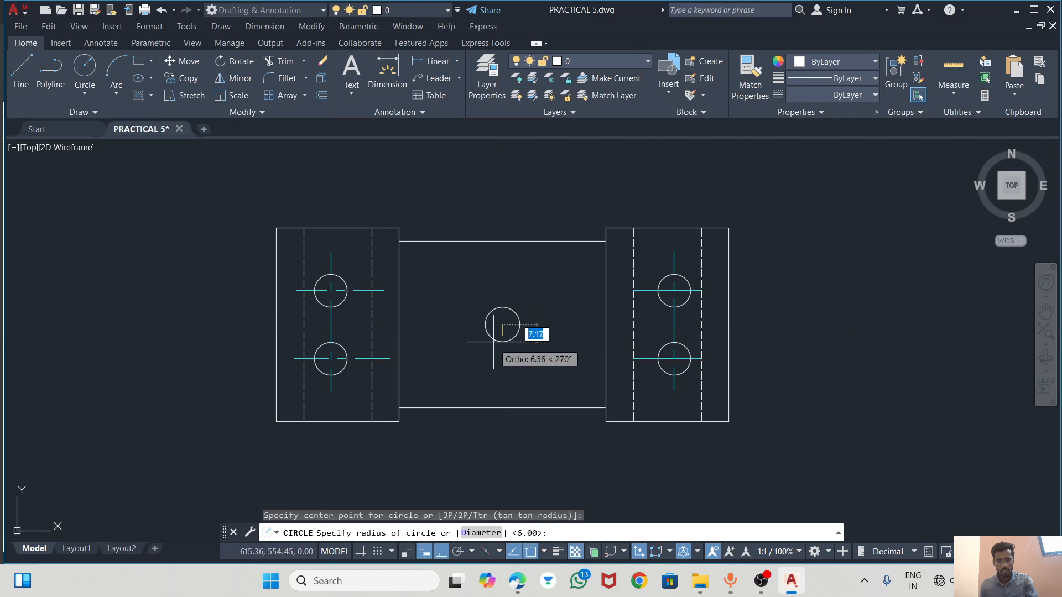
{"action": "type", "text": "2"}
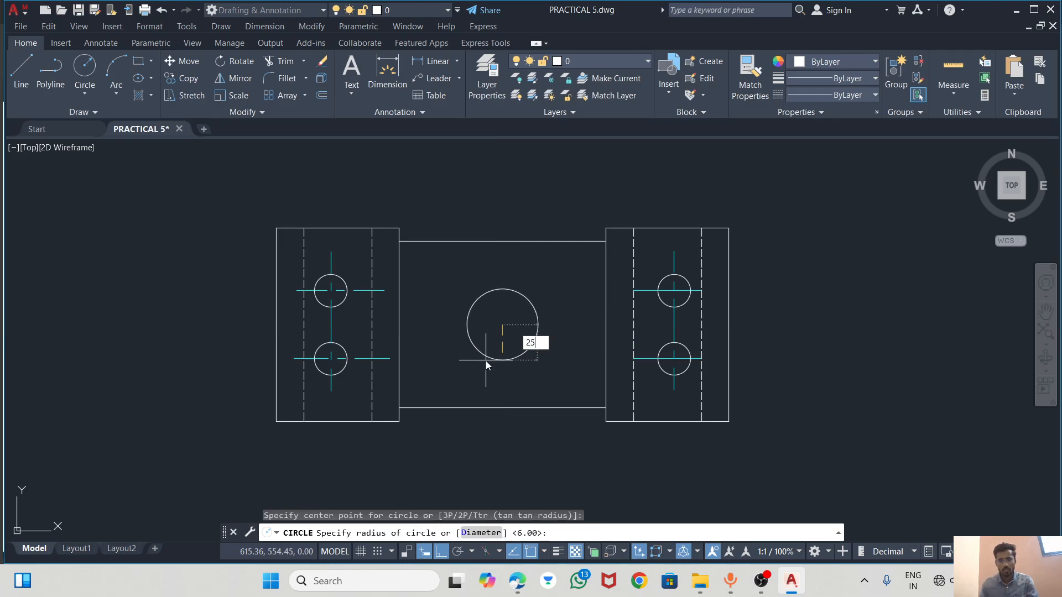
{"action": "type", "text": "5"}
{"action": "key", "text": "Return"}
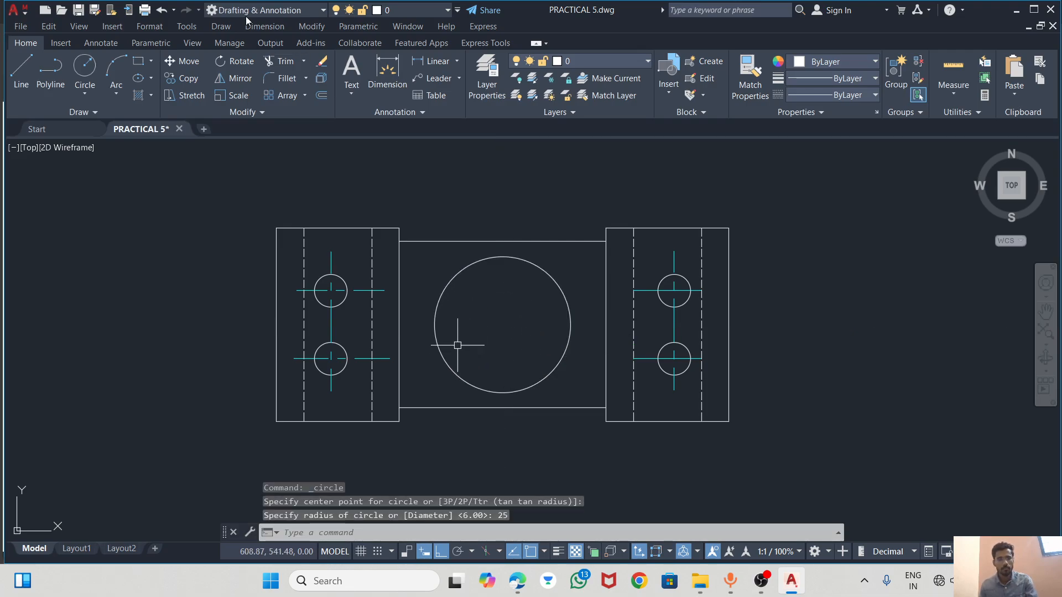
Draw a concentric circle of radius 12.5 for the boss bore in the top view
{"action": "left_click", "coordinate": [84, 67]}
{"action": "key", "text": "alt+Tab"}
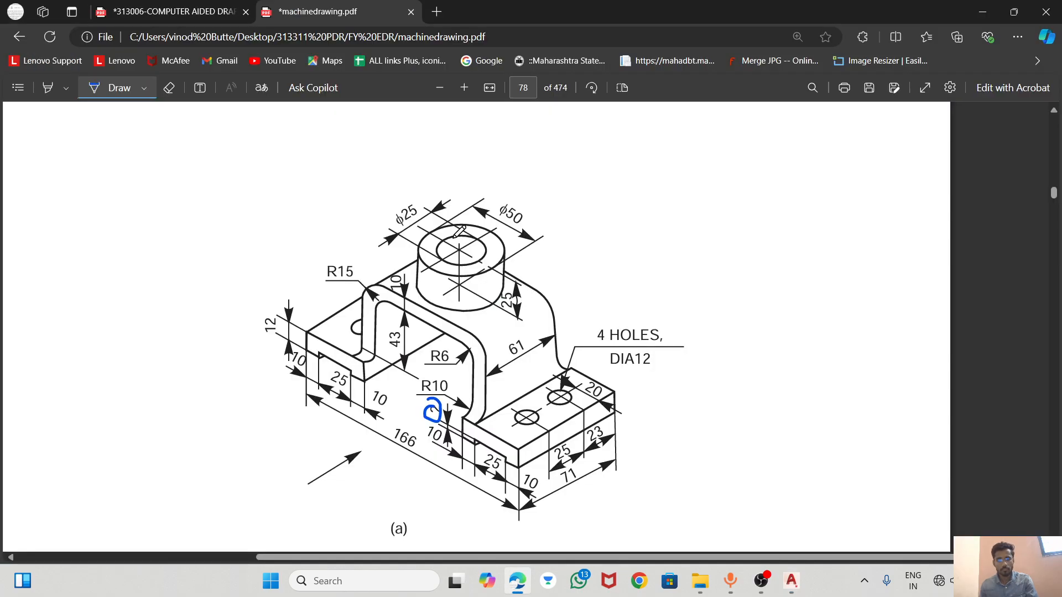
{"action": "key", "text": "alt+Tab"}
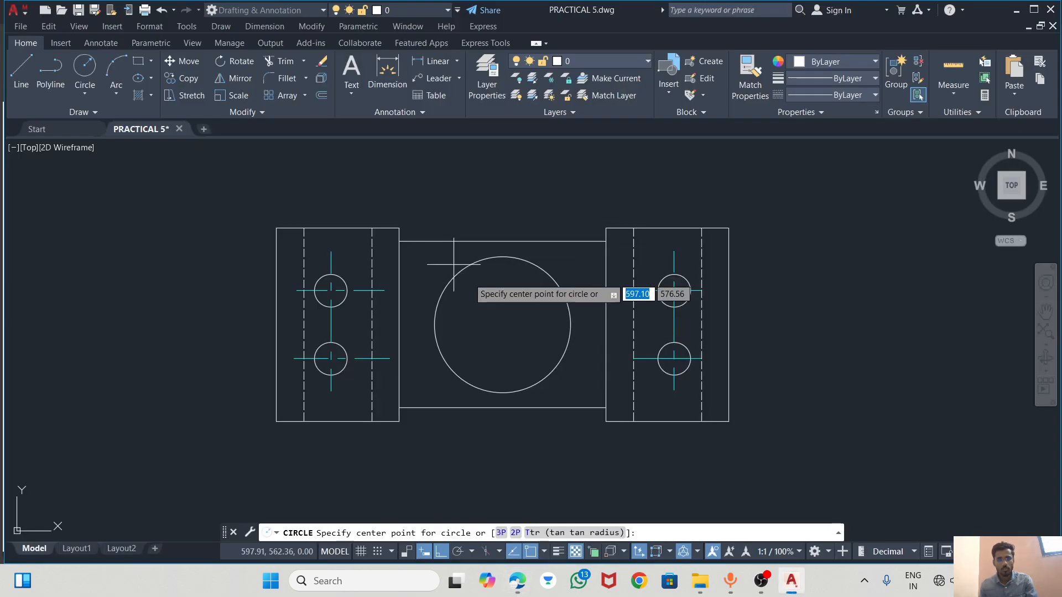
{"action": "left_click", "coordinate": [502, 325]}
{"action": "type", "text": "12"}
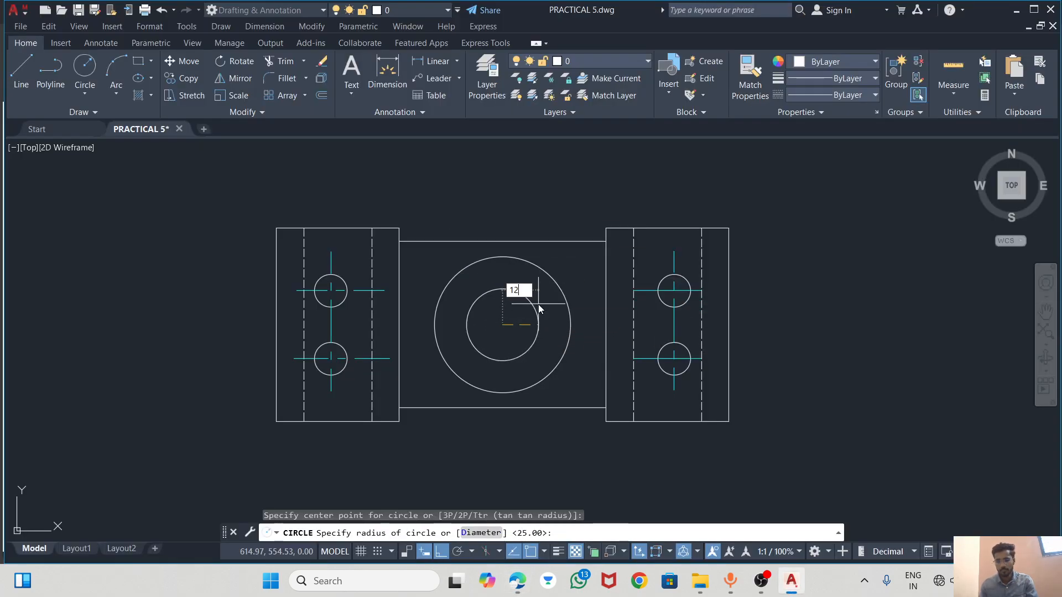
{"action": "key", "text": "Return"}
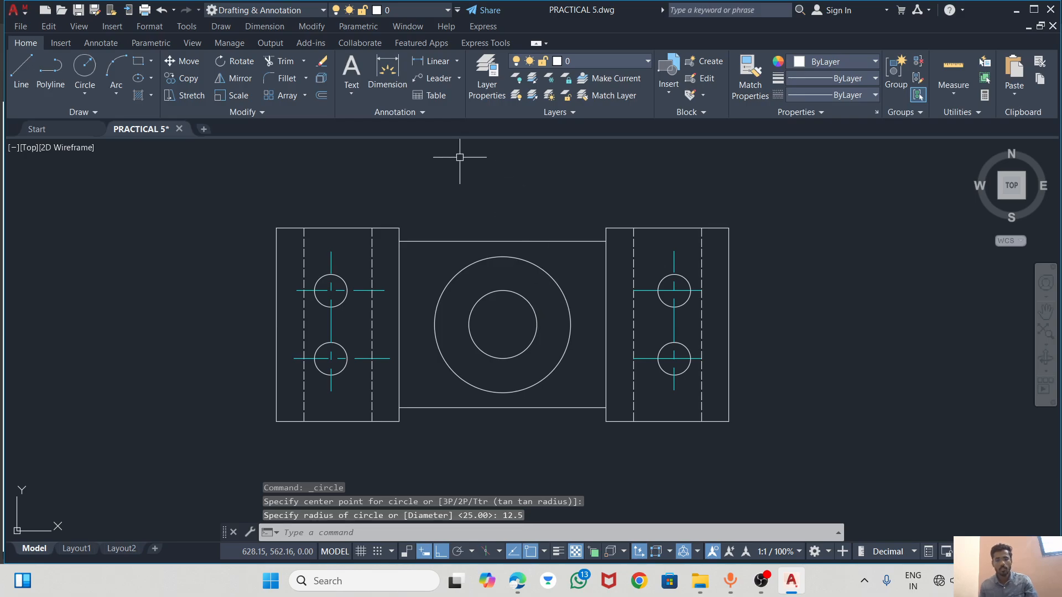
{"action": "key", "text": "Escape"}
Examine the top view and compare it with the bracket's figures in machinedrawing.pdf
{"action": "scroll", "coordinate": [460, 210], "scroll_direction": "down", "scroll_amount": 3}
{"action": "scroll", "coordinate": [484, 263], "scroll_direction": "up", "scroll_amount": 3}
{"action": "scroll", "coordinate": [370, 237], "scroll_direction": "down", "scroll_amount": 2}
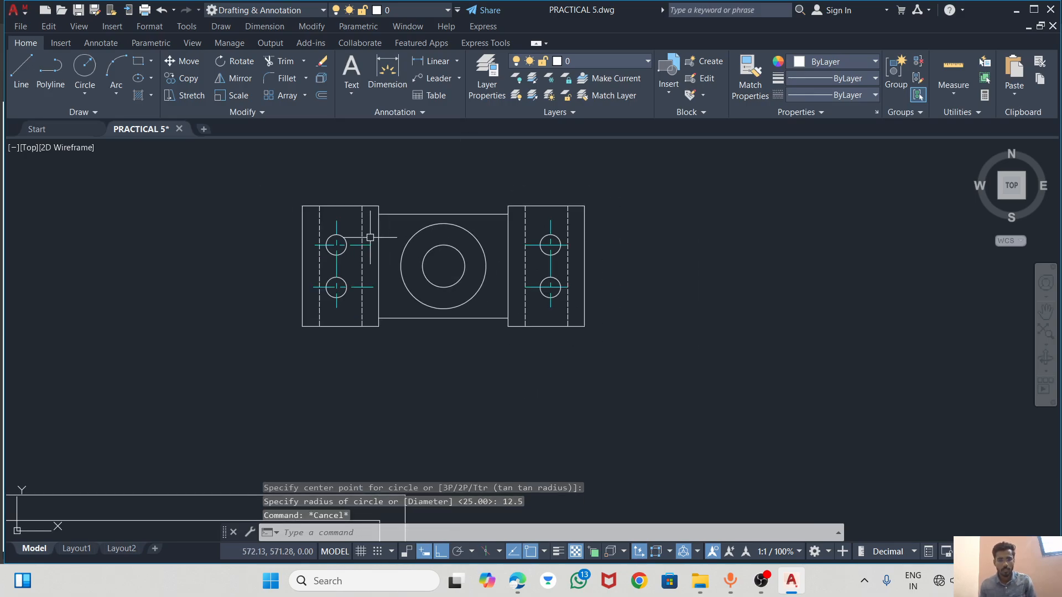
{"action": "key", "text": "alt+Tab"}
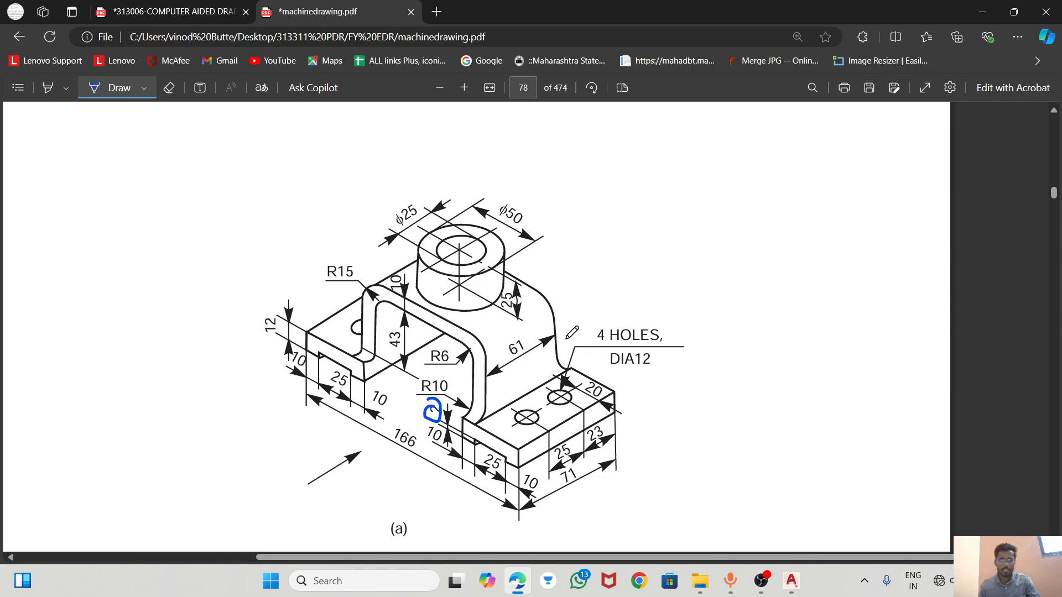
{"action": "scroll", "coordinate": [488, 278], "scroll_direction": "down", "scroll_amount": 2}
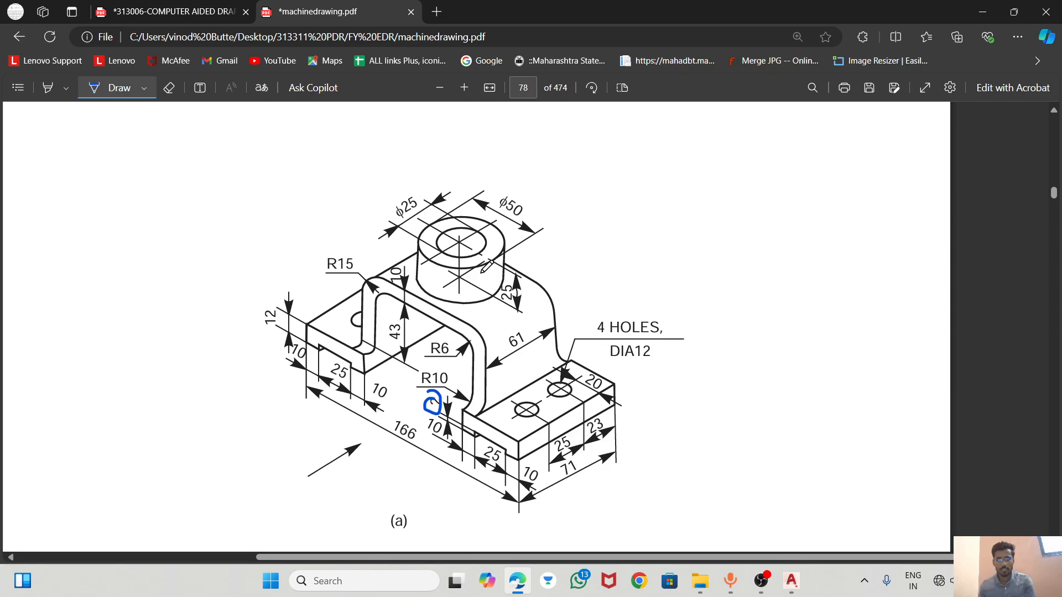
{"action": "scroll", "coordinate": [496, 272], "scroll_direction": "down", "scroll_amount": 4}
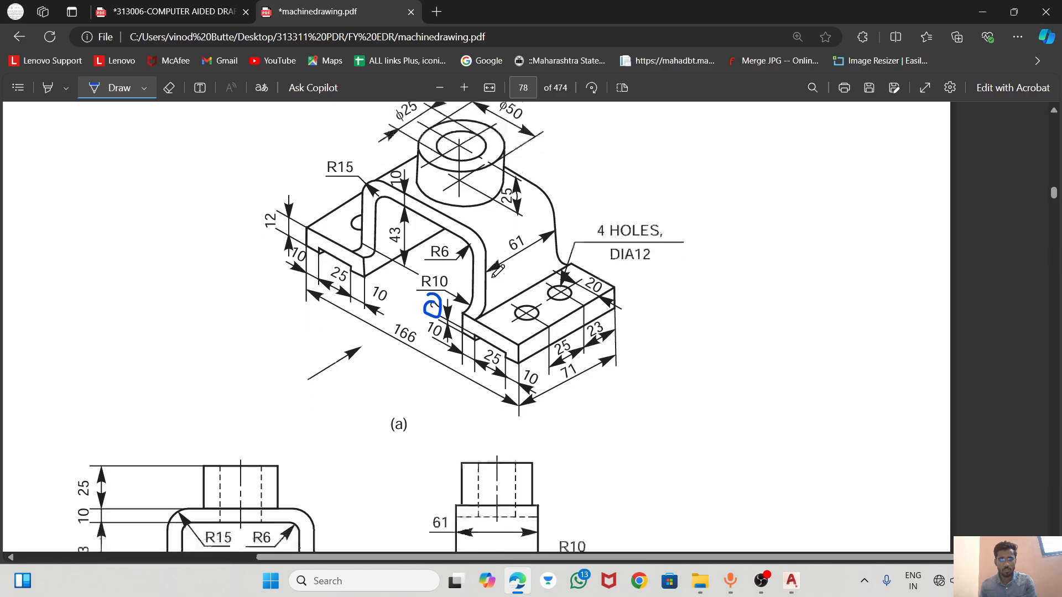
{"action": "scroll", "coordinate": [494, 273], "scroll_direction": "up", "scroll_amount": 2}
{"action": "scroll", "coordinate": [501, 280], "scroll_direction": "up", "scroll_amount": 8}
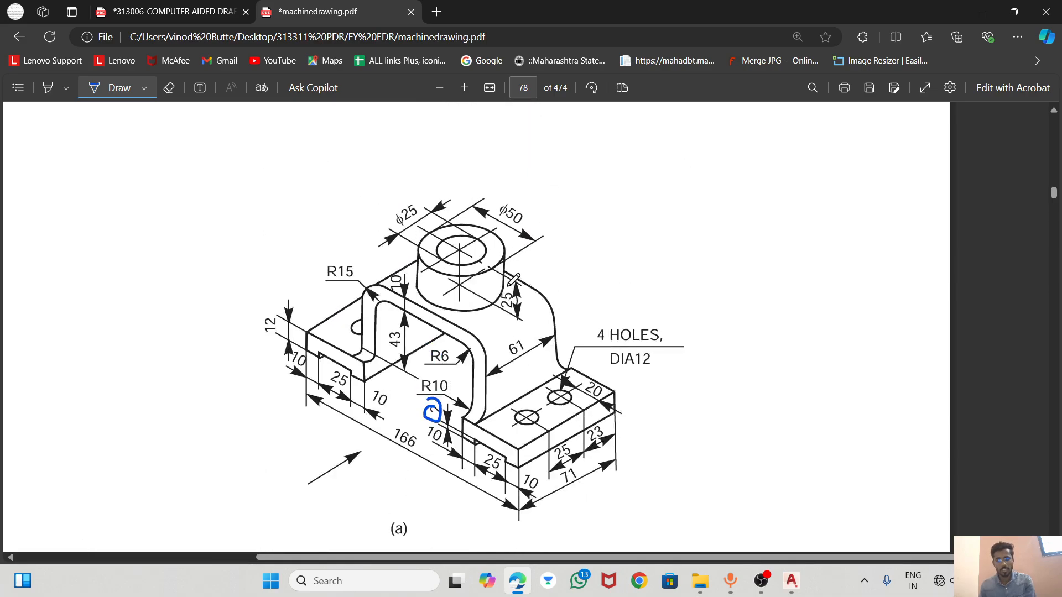
{"action": "left_click", "coordinate": [791, 580]}
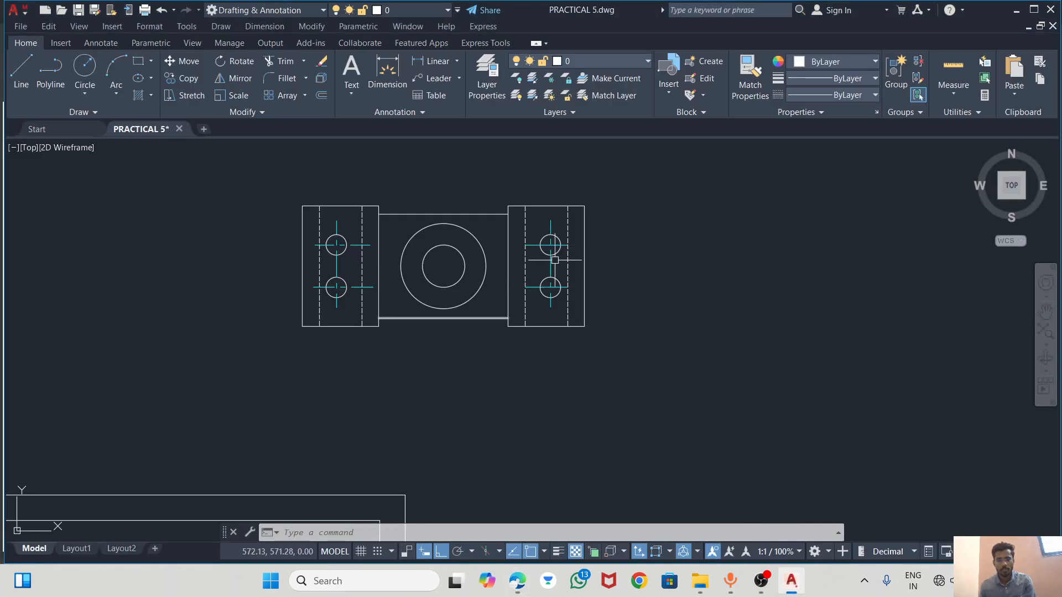
Project horizontal rays to the right from the lower and upper outer corners of the front view's right foot
{"action": "scroll", "coordinate": [564, 250], "scroll_direction": "down", "scroll_amount": 4}
{"action": "scroll", "coordinate": [594, 210], "scroll_direction": "up", "scroll_amount": 4}
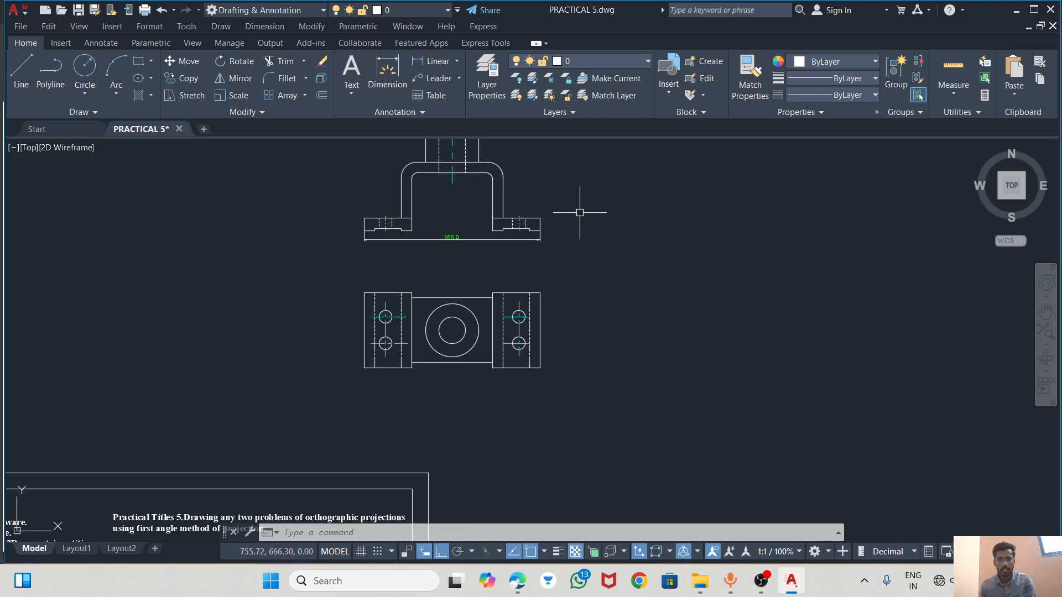
{"action": "scroll", "coordinate": [367, 286], "scroll_direction": "down", "scroll_amount": 2}
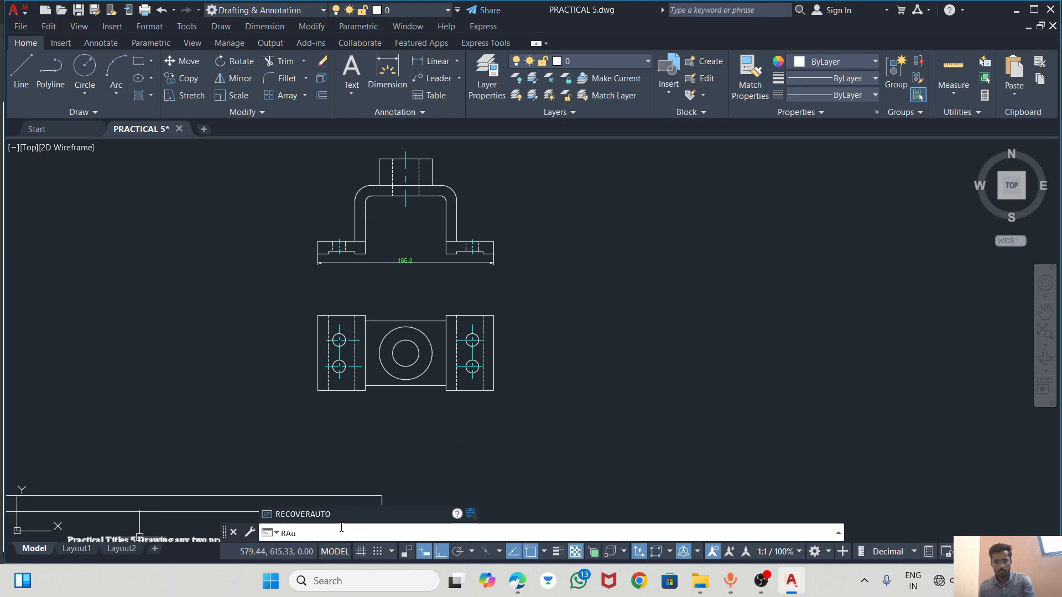
{"action": "type", "text": "Y"}
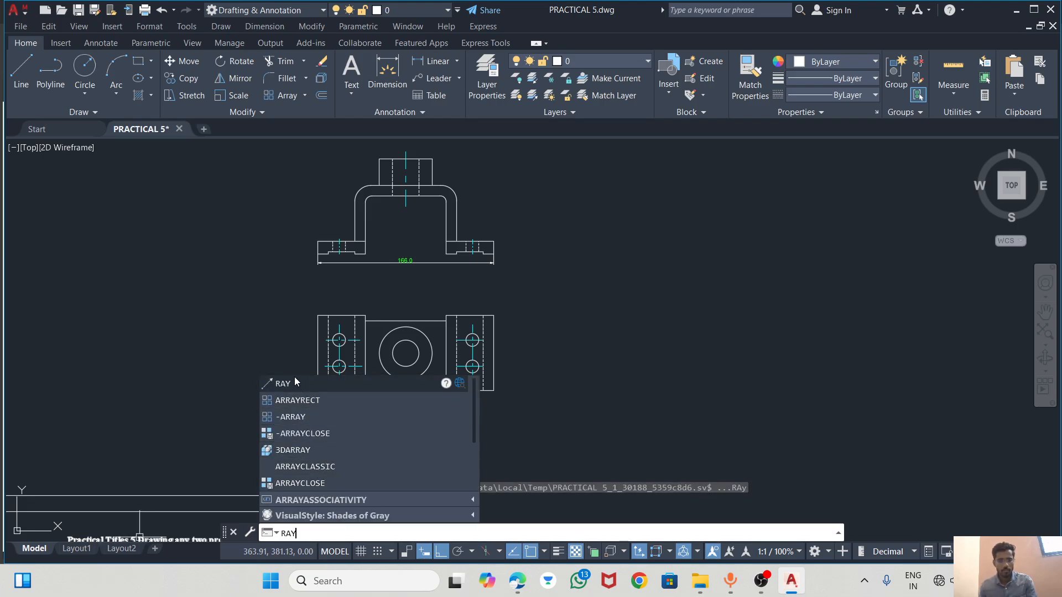
{"action": "key", "text": "Return"}
{"action": "left_click", "coordinate": [493, 254]}
{"action": "key", "text": "Escape"}
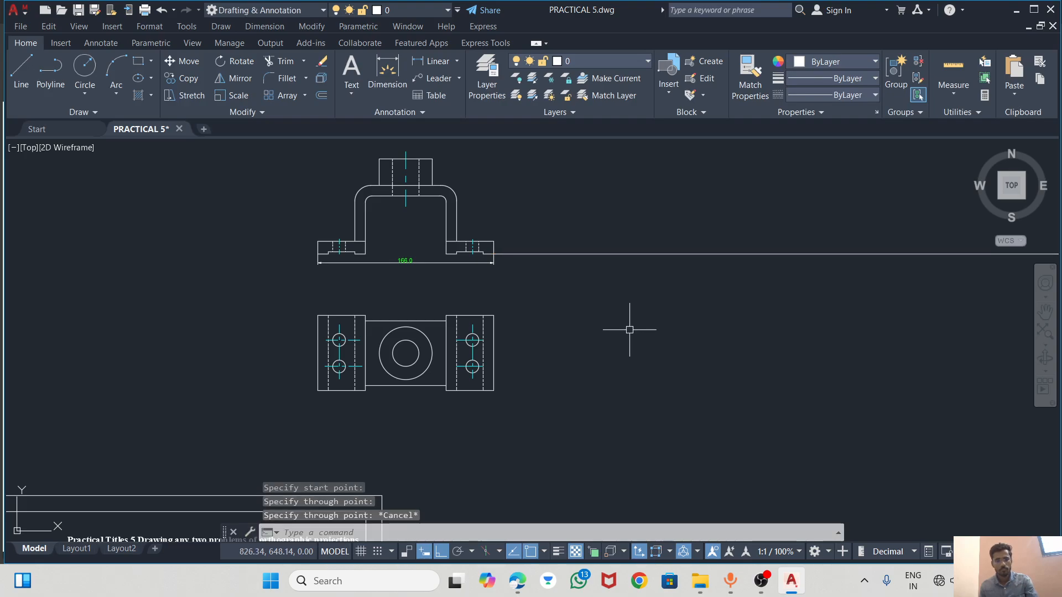
{"action": "key", "text": "Return"}
{"action": "left_click", "coordinate": [494, 241]}
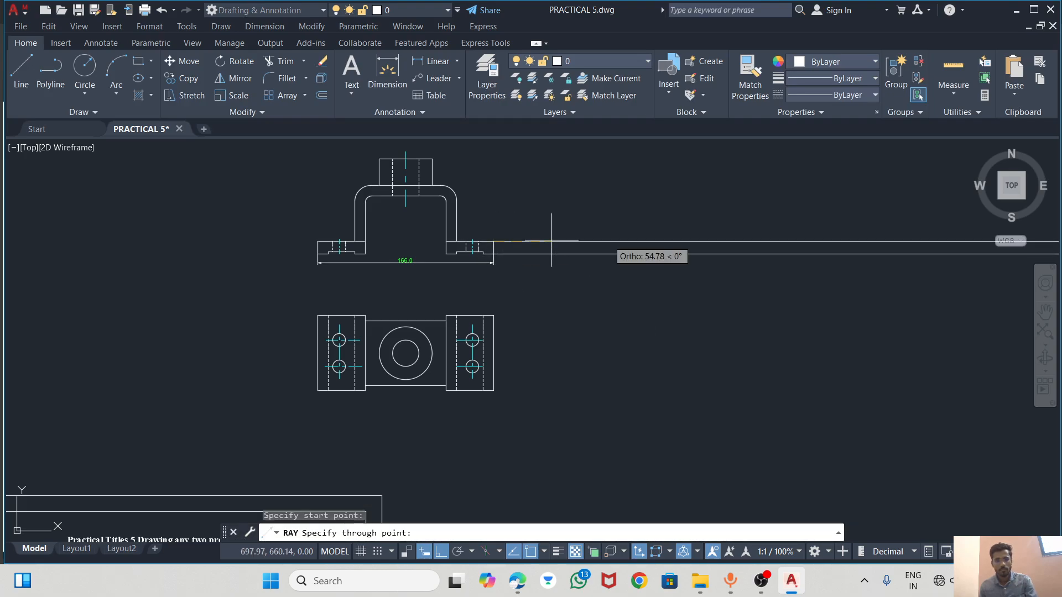
{"action": "left_click", "coordinate": [625, 241]}
{"action": "key", "text": "Return"}
Project a horizontal ray to the right from the top edge of the front view's boss
{"action": "key", "text": "Return"}
{"action": "left_click", "coordinate": [432, 159]}
{"action": "left_click", "coordinate": [680, 187]}
{"action": "key", "text": "Return"}
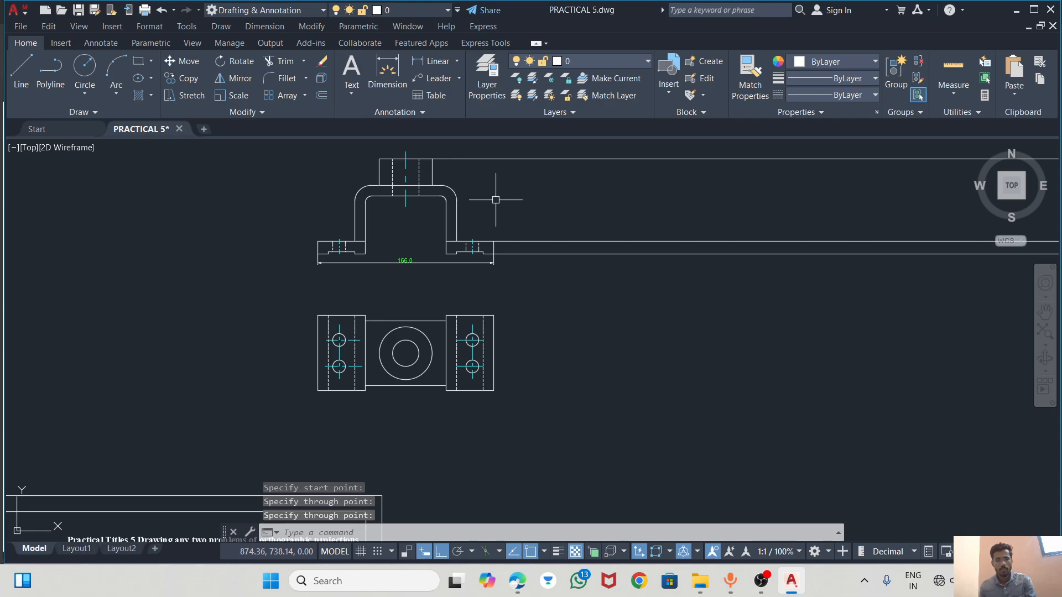
Project a horizontal ray to the right from the underside of the front view's arch
{"action": "scroll", "coordinate": [482, 203], "scroll_direction": "up", "scroll_amount": 2}
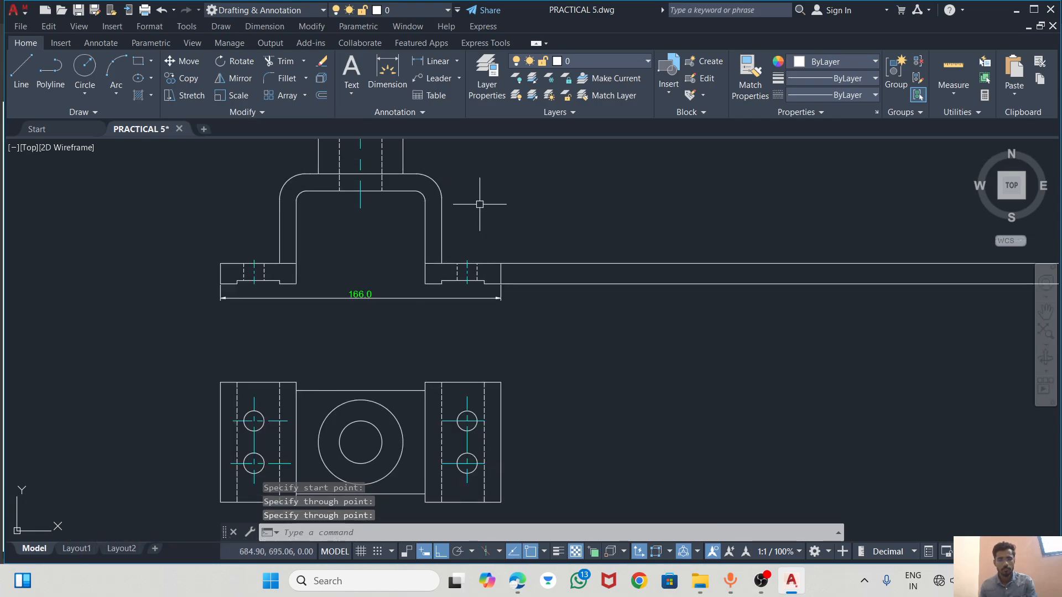
{"action": "key", "text": "Return"}
{"action": "key", "text": "Return"}
{"action": "left_click", "coordinate": [403, 192]}
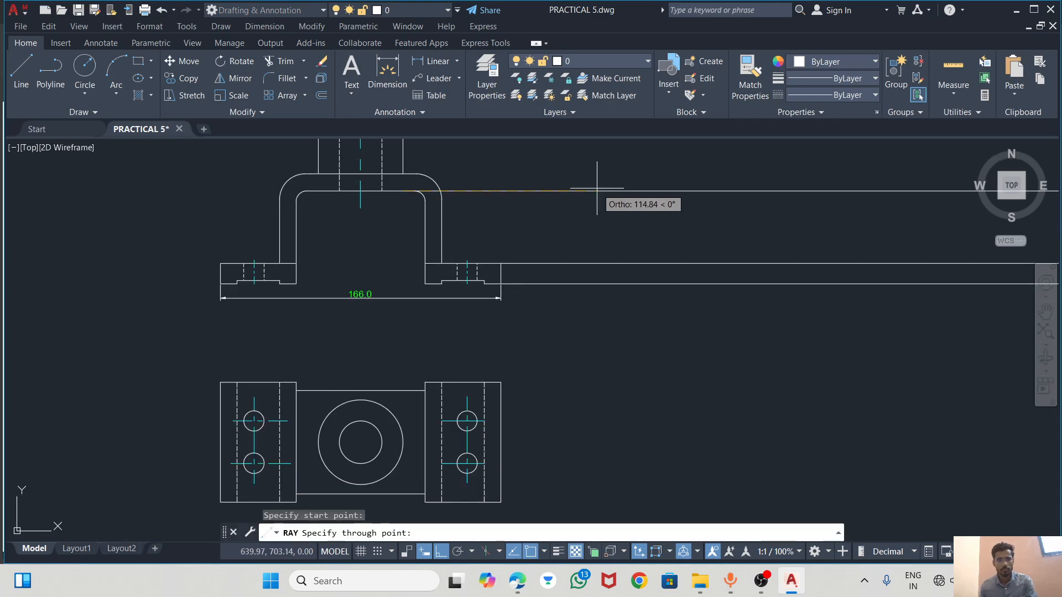
{"action": "key", "text": "Return"}
{"action": "key", "text": "Return"}
{"action": "left_click", "coordinate": [413, 192]}
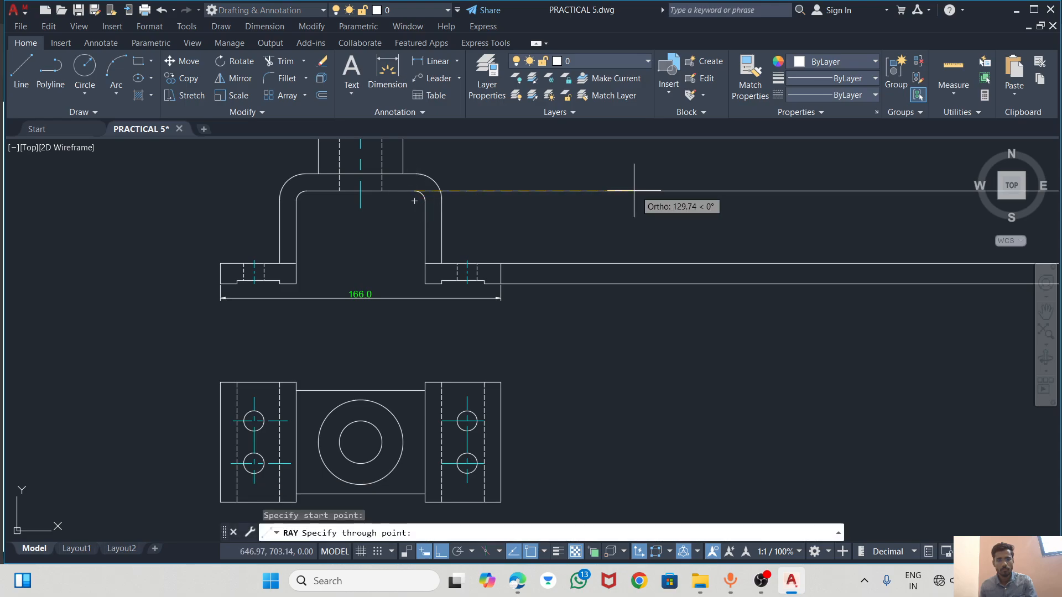
{"action": "left_click", "coordinate": [634, 192]}
{"action": "key", "text": "Return"}
Project a horizontal ray to the right from the upper surface of the front view's arch
{"action": "key", "text": "Return"}
{"action": "left_click", "coordinate": [412, 172]}
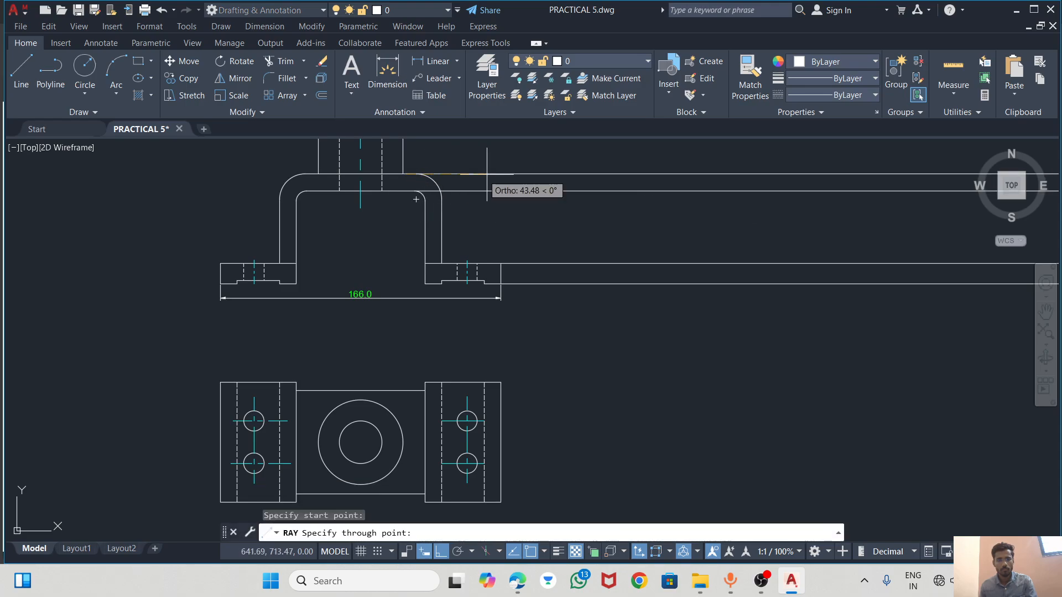
{"action": "left_click", "coordinate": [490, 176]}
{"action": "key", "text": "Return"}
Project a horizontal ray to the right from the slot's upper edge in the right foot and leave the Ray command
{"action": "key", "text": "Return"}
{"action": "left_click", "coordinate": [498, 282]}
{"action": "left_click", "coordinate": [608, 282]}
{"action": "key", "text": "Return"}
{"action": "scroll", "coordinate": [531, 304], "scroll_direction": "down", "scroll_amount": 2}
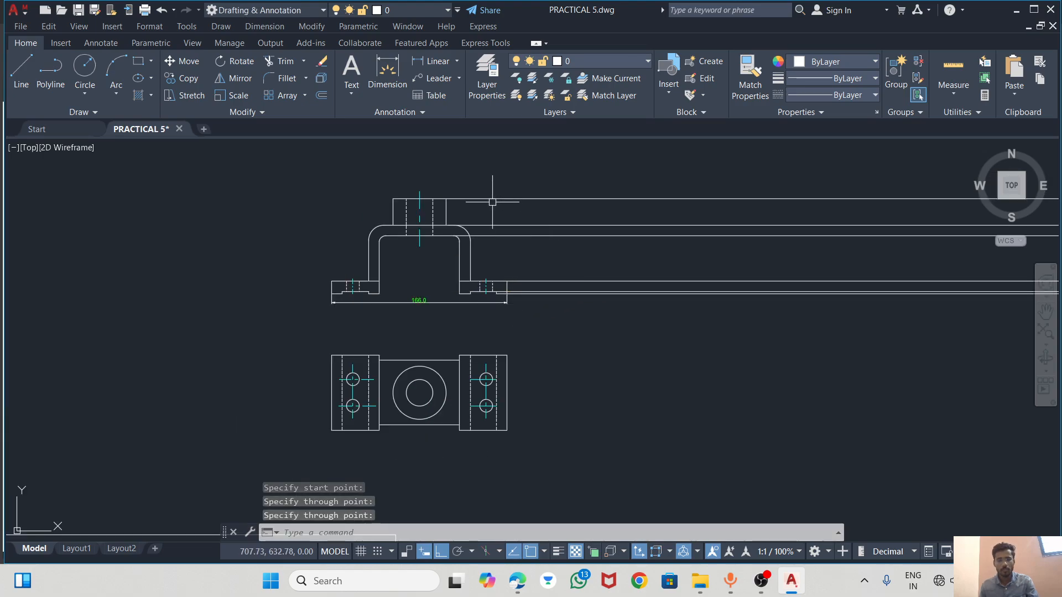
{"action": "key", "text": "Escape"}
{"action": "scroll", "coordinate": [516, 261], "scroll_direction": "down", "scroll_amount": 1}
{"action": "scroll", "coordinate": [400, 293], "scroll_direction": "up", "scroll_amount": 3}
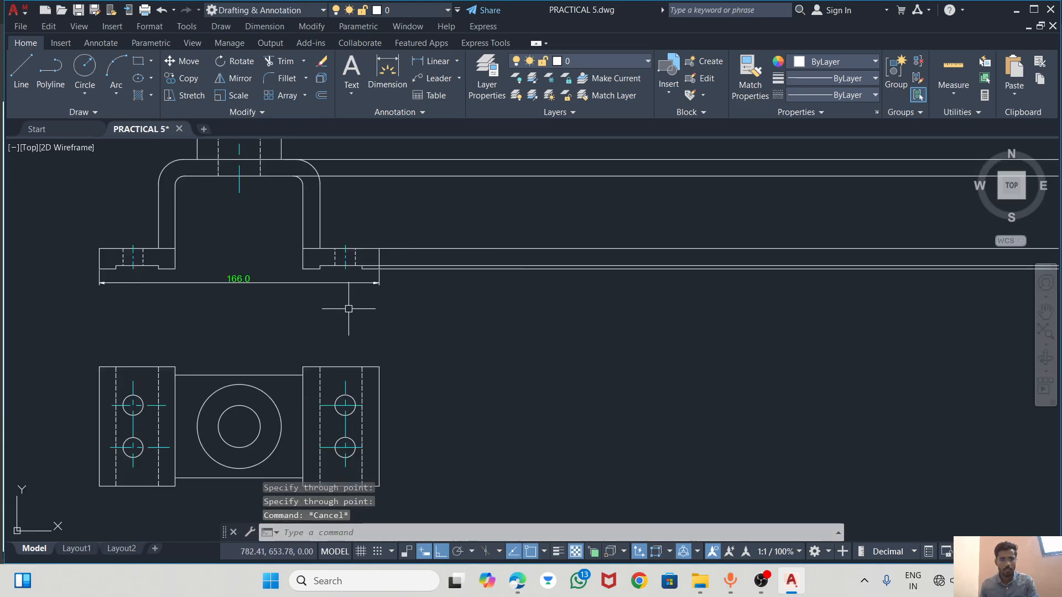
{"action": "scroll", "coordinate": [350, 310], "scroll_direction": "down", "scroll_amount": 2}
Draw a 71 by 12 mm rectangle for the side view's base, starting on the ray from the foot's top edge
{"action": "key", "text": "alt+Tab"}
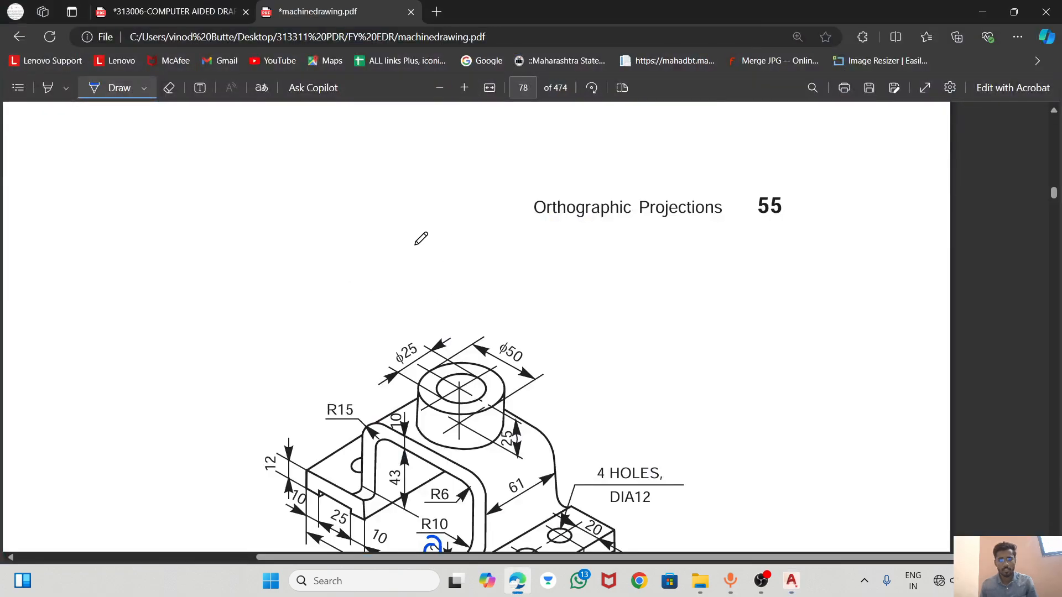
{"action": "scroll", "coordinate": [421, 238], "scroll_direction": "down", "scroll_amount": 3}
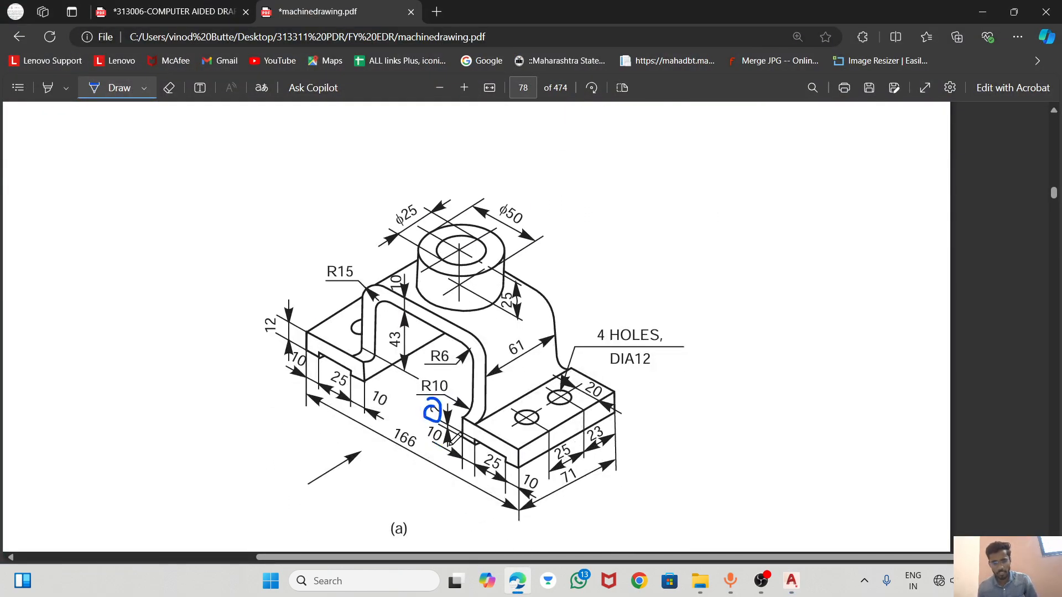
{"action": "left_click", "coordinate": [791, 581]}
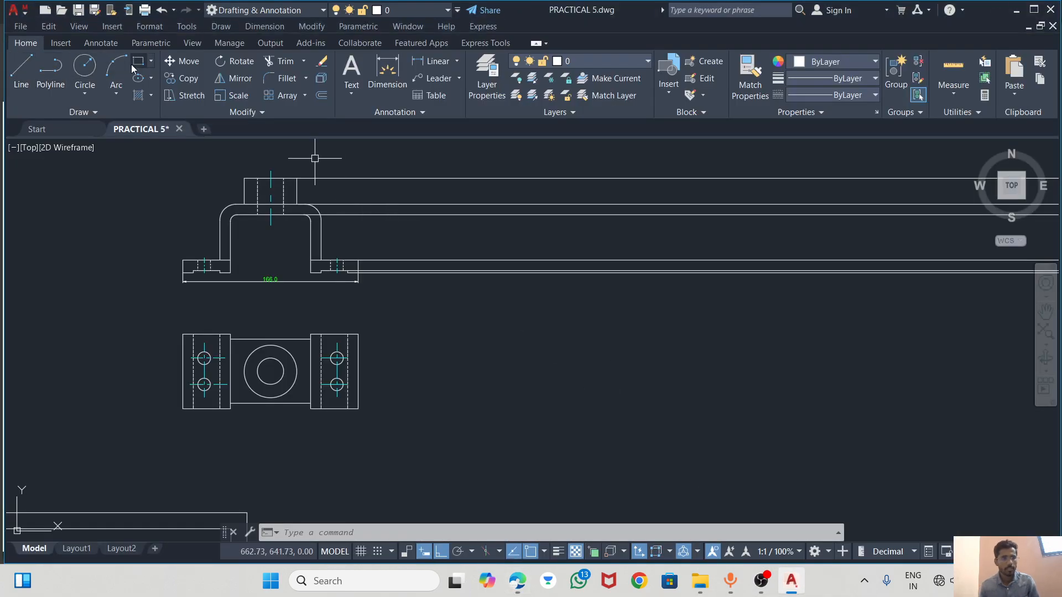
{"action": "key", "text": "rec"}
{"action": "key", "text": "Return"}
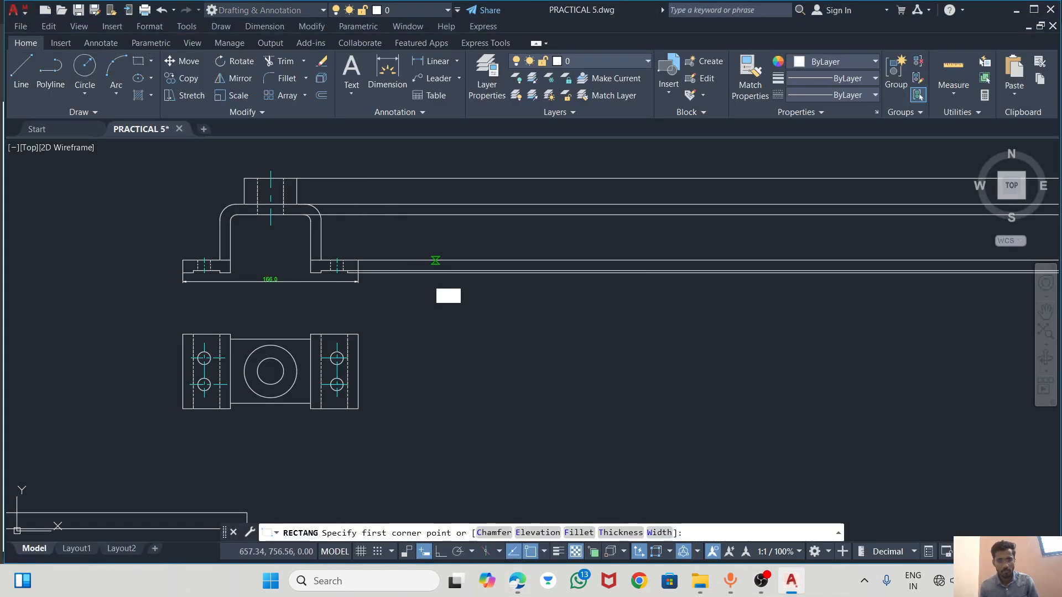
{"action": "left_click", "coordinate": [435, 260]}
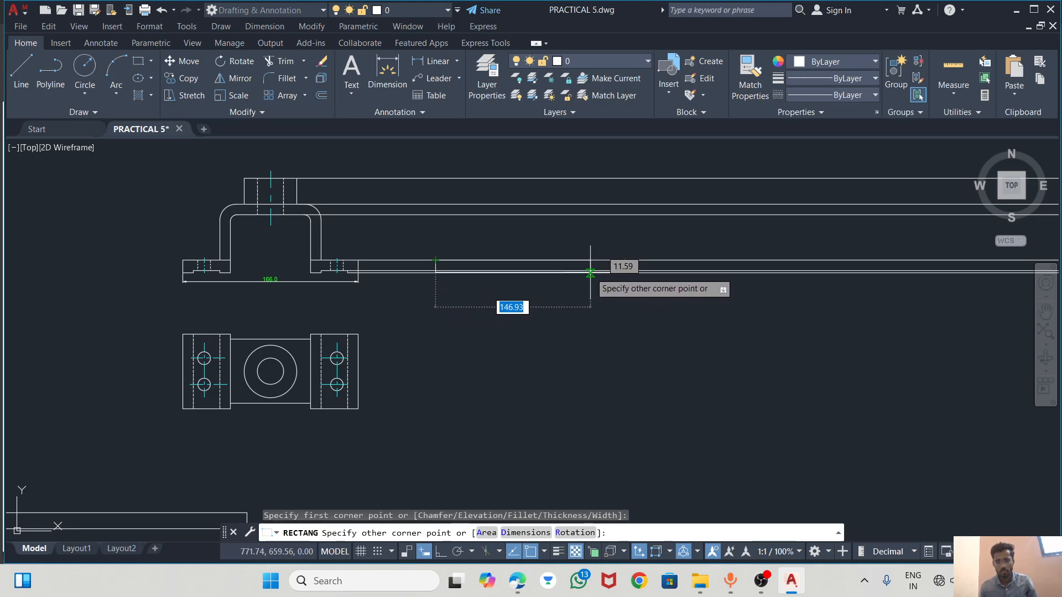
{"action": "key", "text": "Tab"}
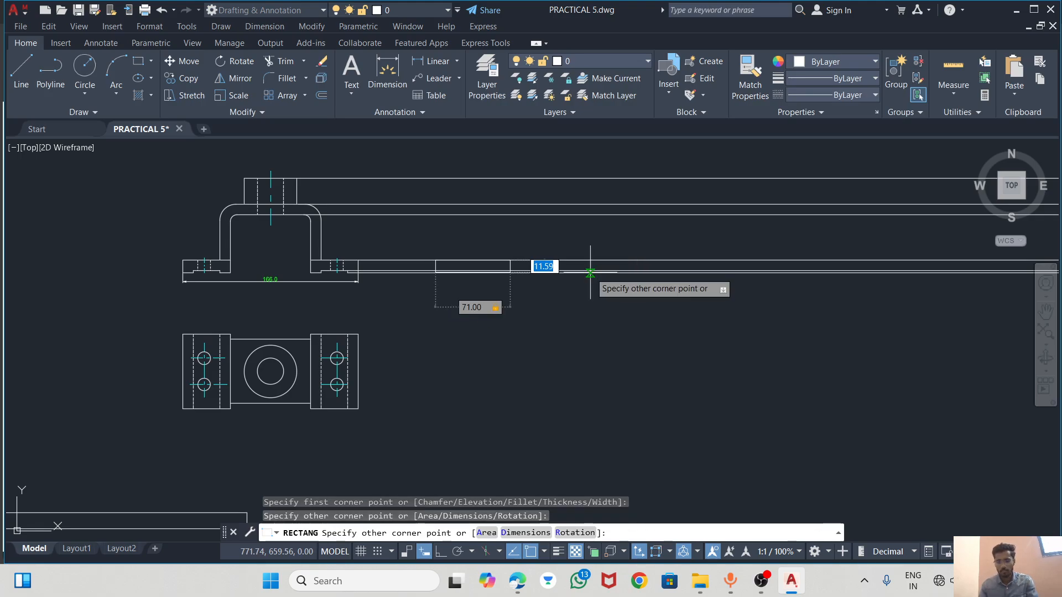
{"action": "type", "text": "12"}
{"action": "key", "text": "Return"}
{"action": "key", "text": "Escape"}
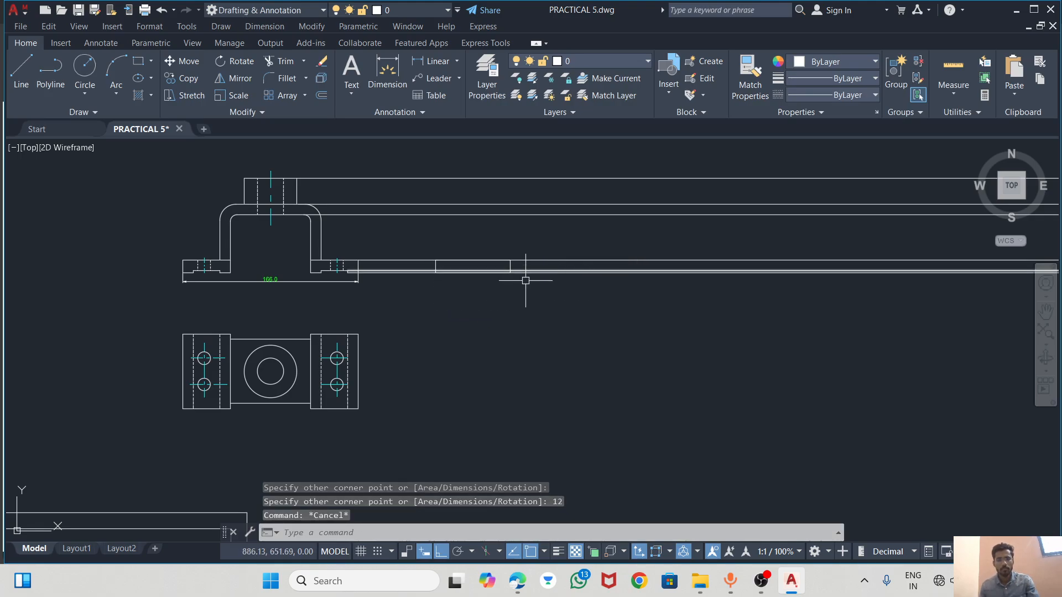
Erase the projection rays that run along the top and bottom edges of the foot
{"action": "scroll", "coordinate": [438, 255], "scroll_direction": "up", "scroll_amount": 4}
{"action": "left_click", "coordinate": [385, 269]}
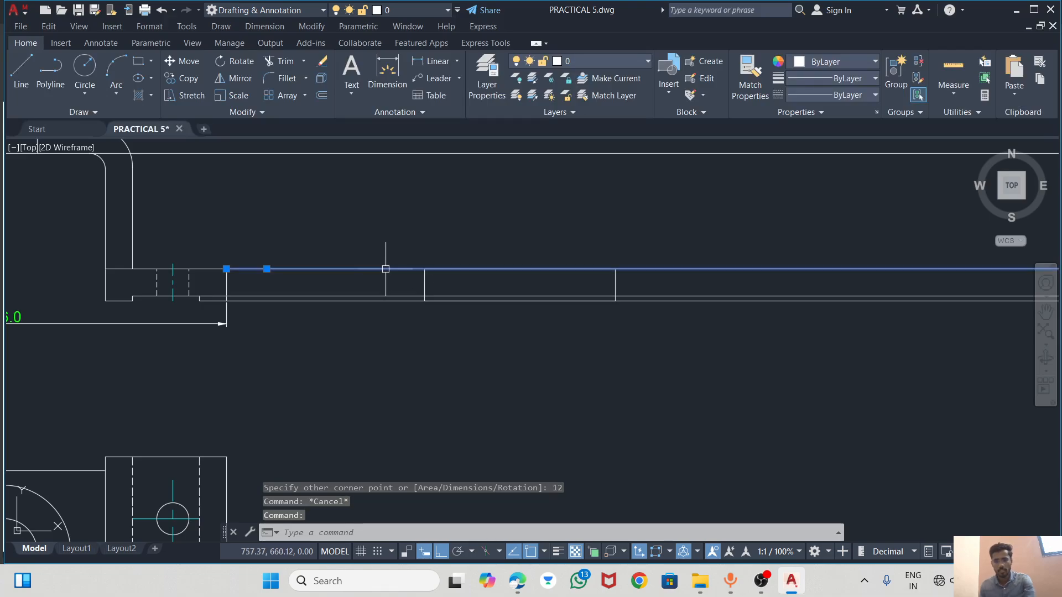
{"action": "key", "text": "Delete"}
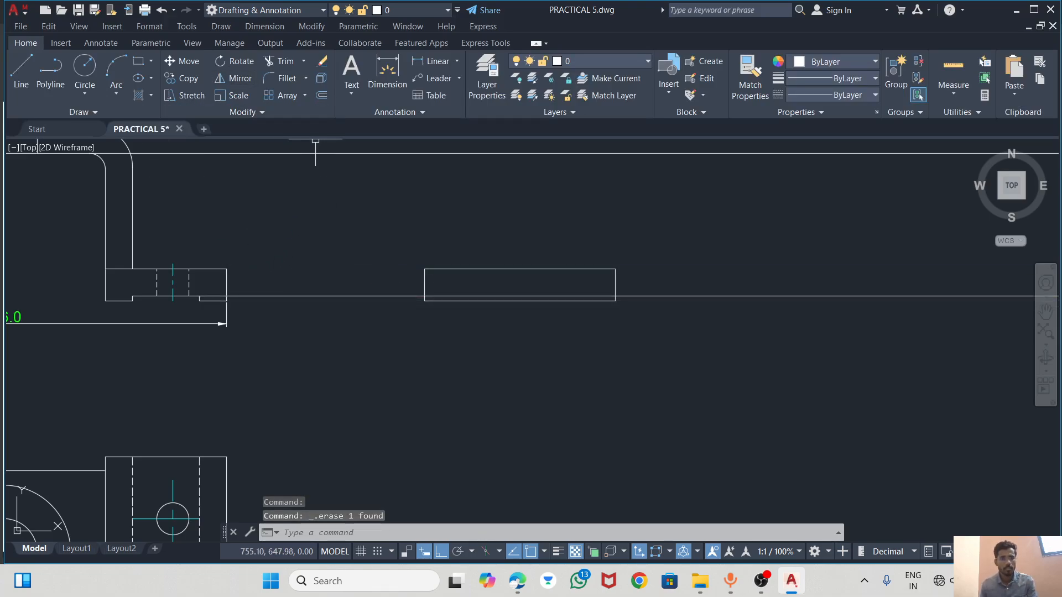
Draw a line across the side view's base along the slot-edge ray and erase that ray
{"action": "key", "text": "alt+Tab"}
{"action": "scroll", "coordinate": [581, 473], "scroll_direction": "down", "scroll_amount": 2}
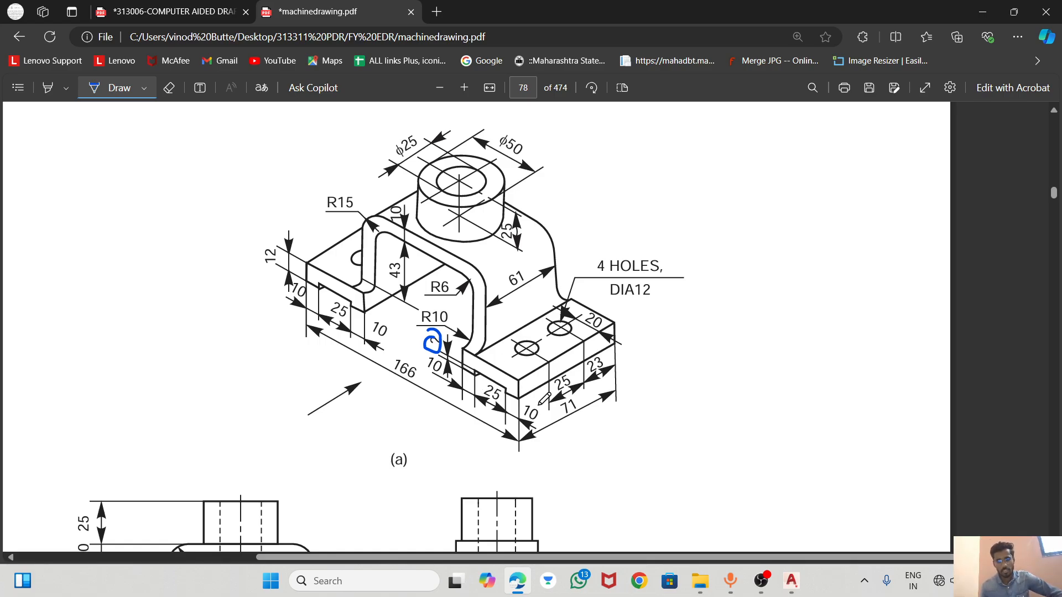
{"action": "left_click", "coordinate": [798, 590]}
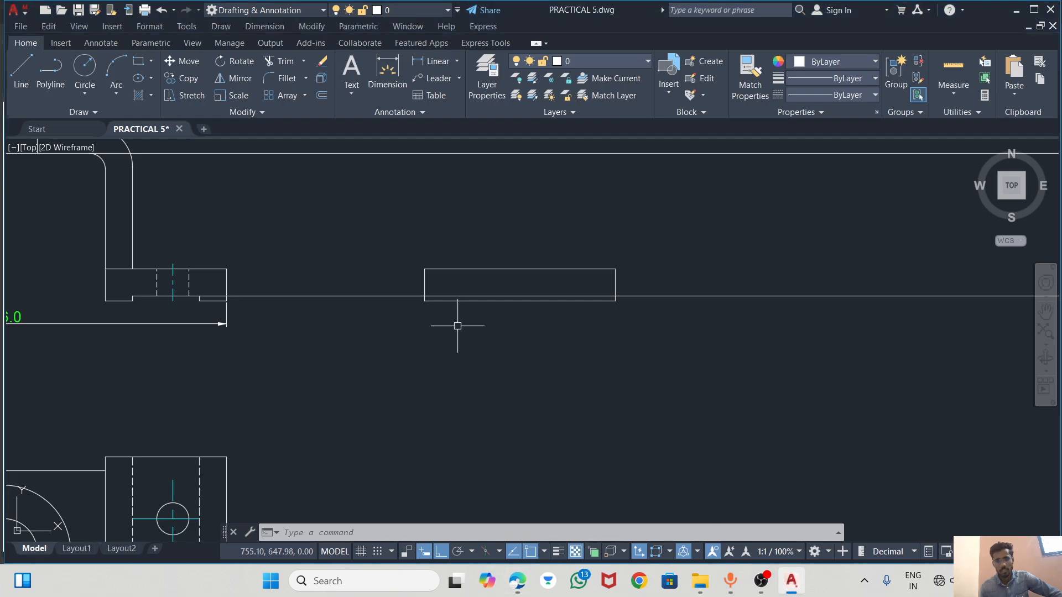
{"action": "left_click", "coordinate": [21, 72]}
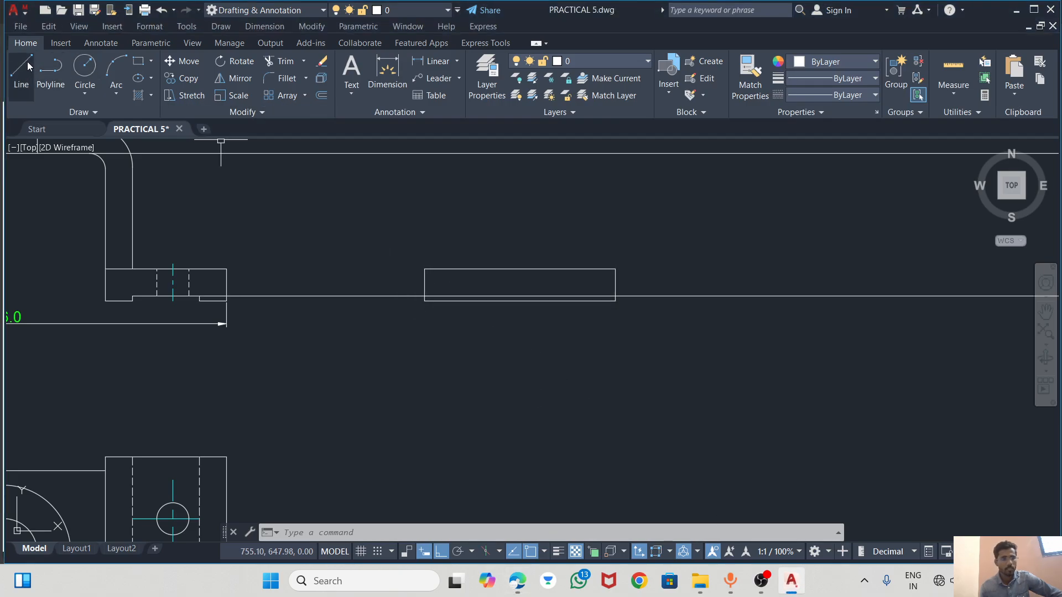
{"action": "left_click", "coordinate": [424, 297]}
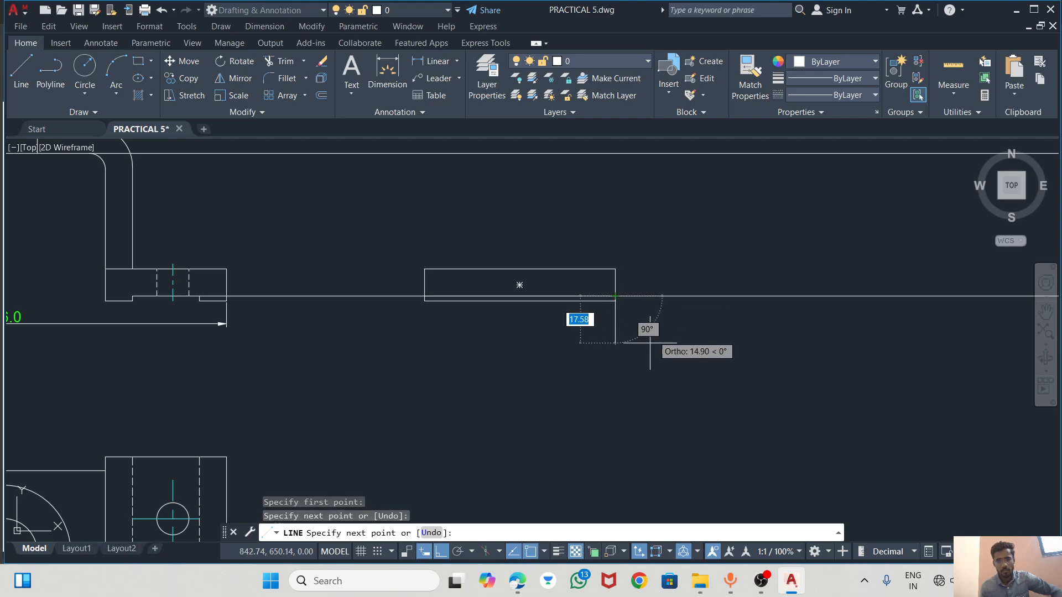
{"action": "key", "text": "Escape"}
{"action": "left_click", "coordinate": [295, 296]}
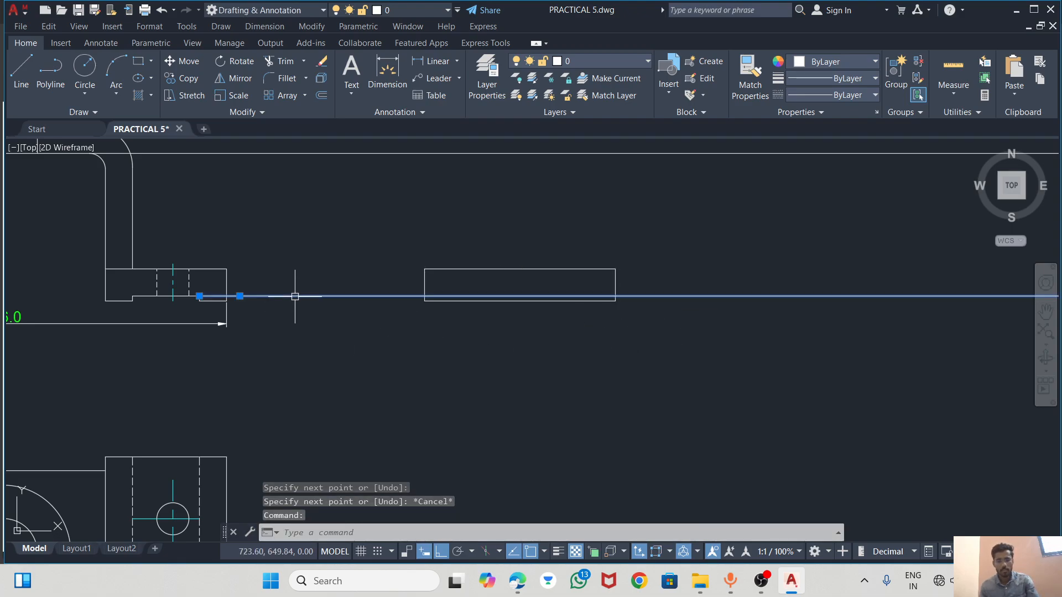
{"action": "key", "text": "Delete"}
Set the linetype of the slot line in the side view's base to AM_ISO02W050x2
{"action": "left_click", "coordinate": [451, 297]}
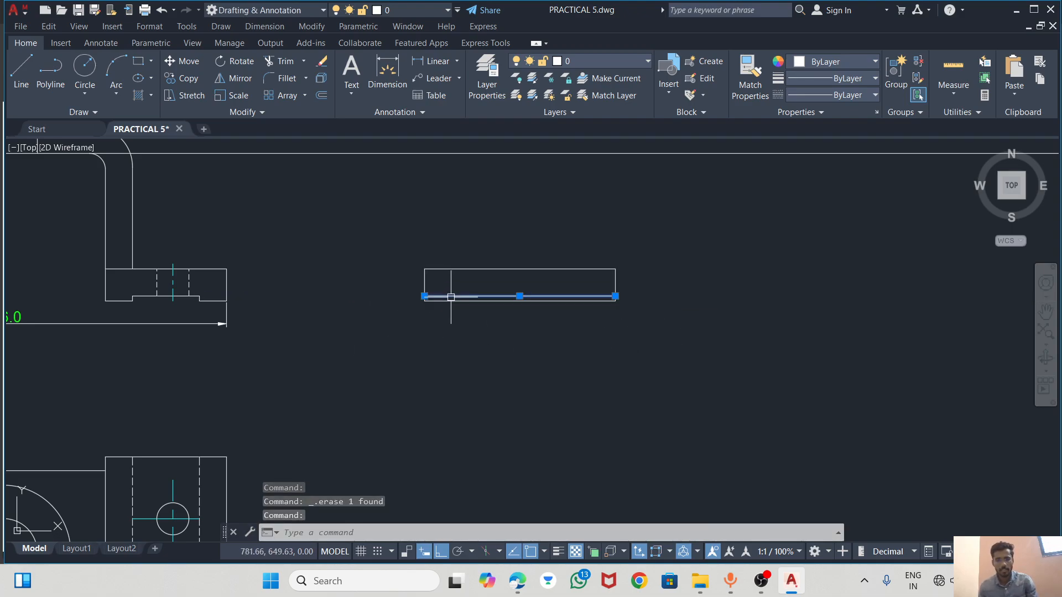
{"action": "left_click", "coordinate": [832, 95]}
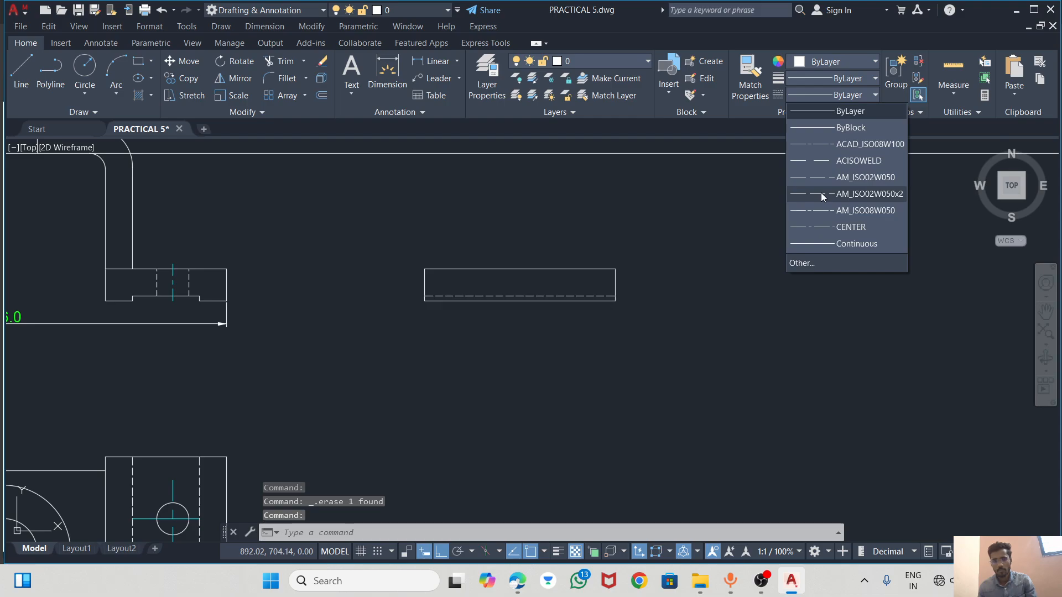
{"action": "left_click", "coordinate": [821, 194]}
{"action": "key", "text": "Escape"}
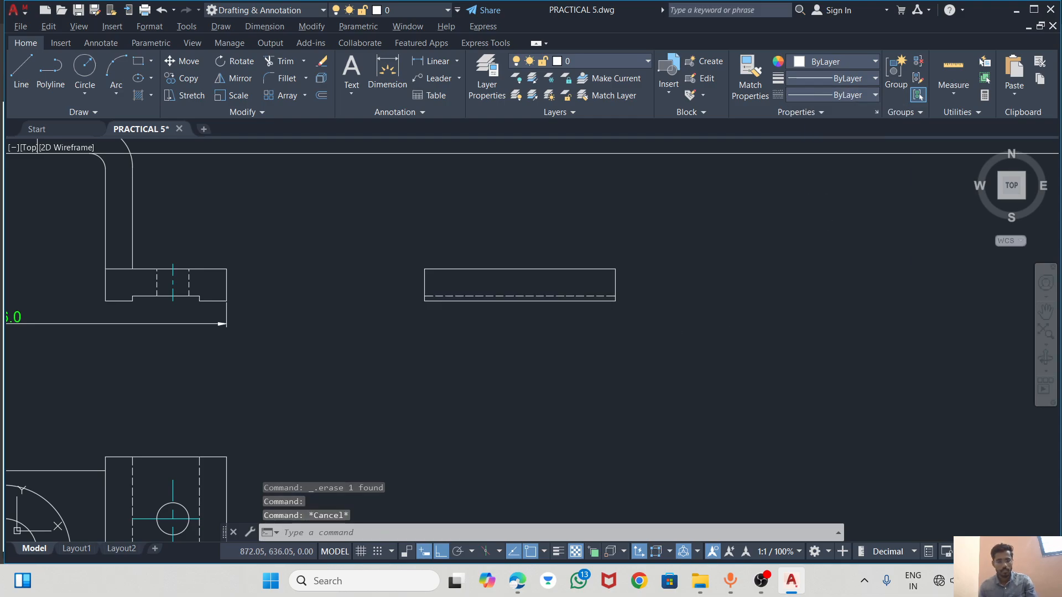
Check the hole spacing in machinedrawing.pdf and explode the side view's base rectangle into separate lines
{"action": "key", "text": "alt+Tab"}
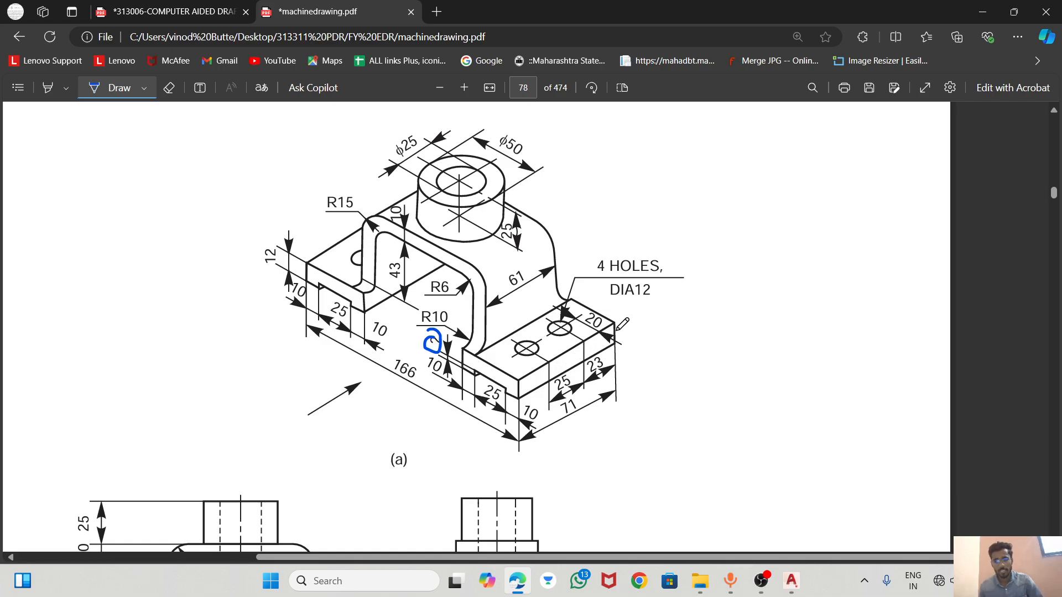
{"action": "key", "text": "alt+Tab"}
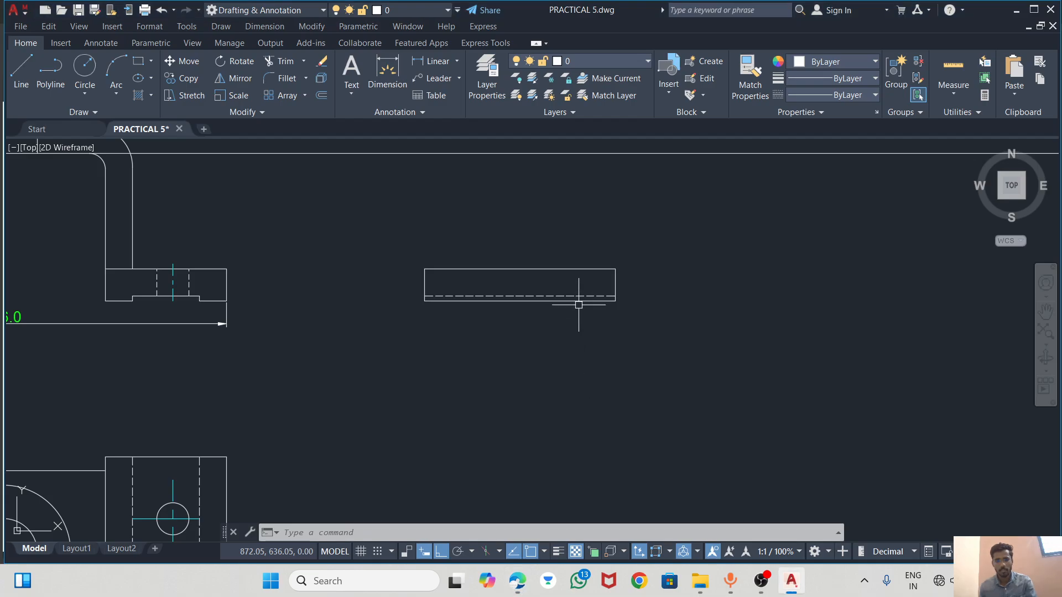
{"action": "left_click", "coordinate": [561, 267]}
{"action": "type", "text": "x"}
{"action": "key", "text": "Return"}
Offset the right edge of the side view's base 23 mm inward to mark the first hole's centre
{"action": "left_click", "coordinate": [614, 285]}
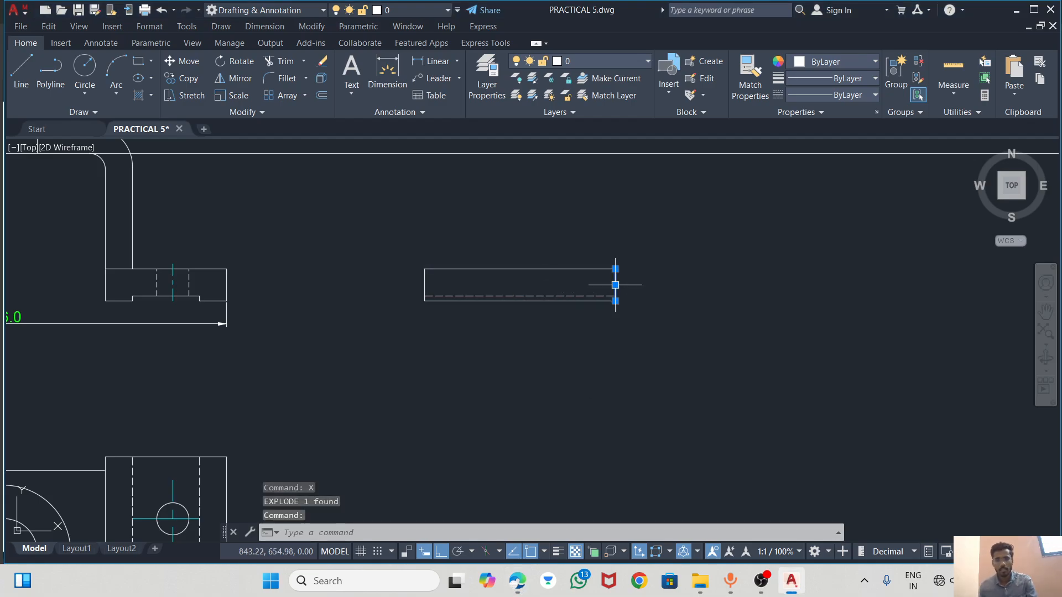
{"action": "left_click", "coordinate": [482, 533]}
{"action": "type", "text": "off"}
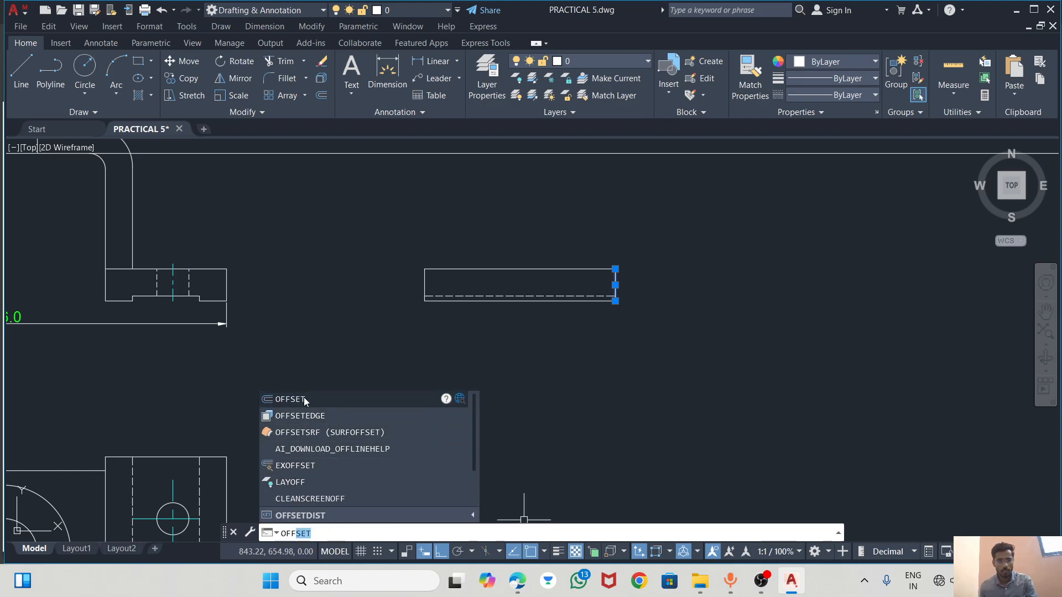
{"action": "left_click", "coordinate": [304, 397]}
{"action": "left_click", "coordinate": [615, 270]}
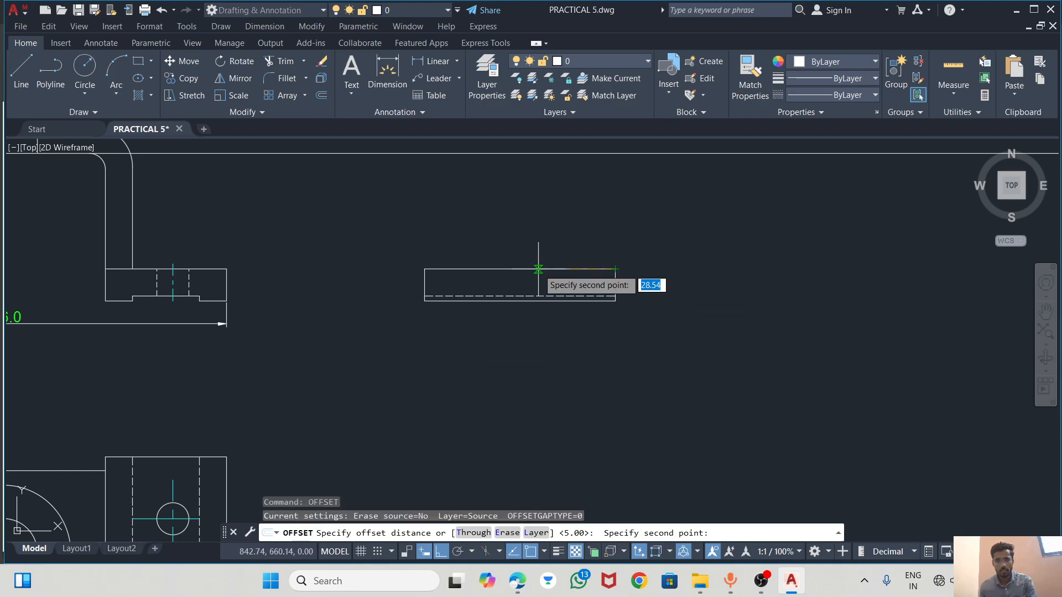
{"action": "key", "text": "alt+Tab"}
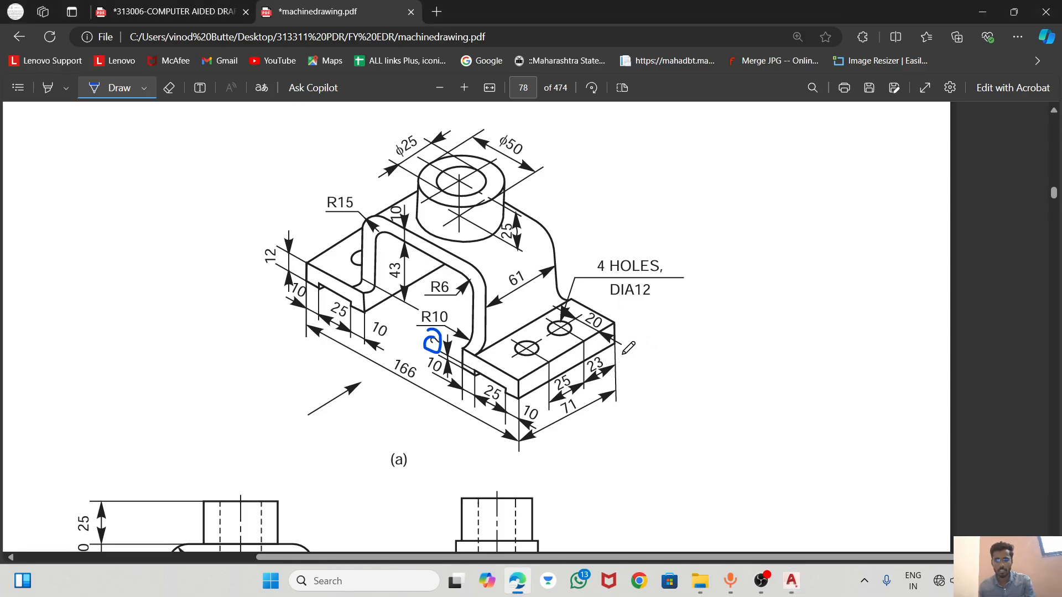
{"action": "key", "text": "alt+Tab"}
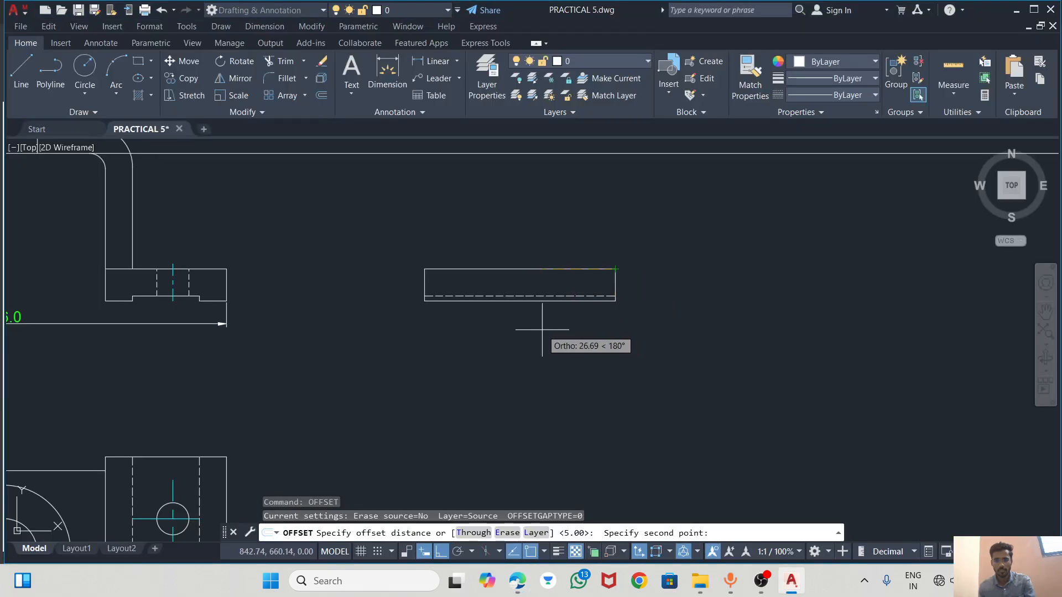
{"action": "type", "text": "23"}
{"action": "key", "text": "Return"}
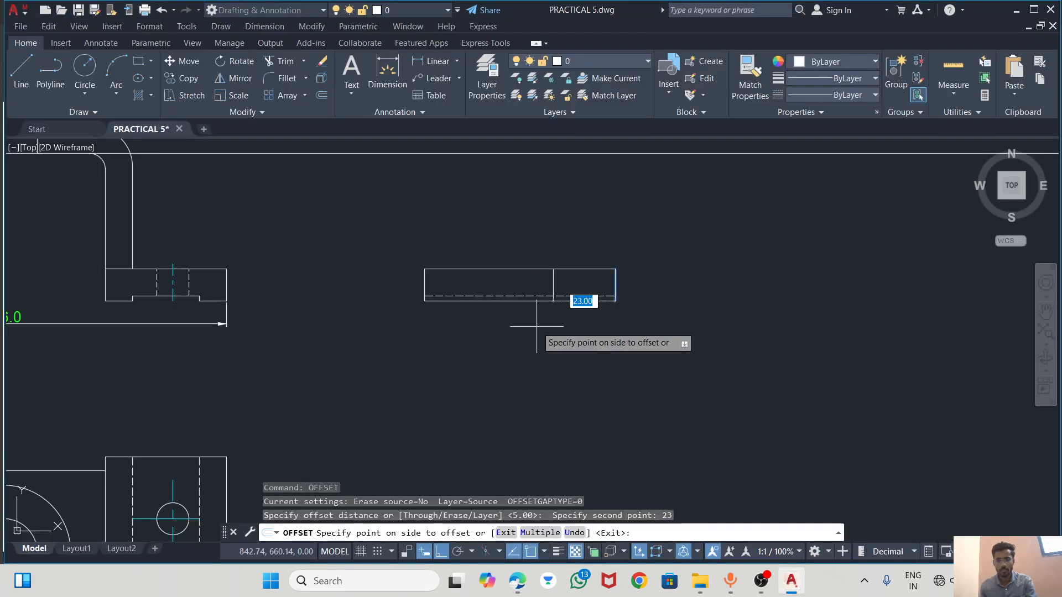
{"action": "left_click", "coordinate": [578, 297]}
Offset the first hole's centre line 25 mm to the left to mark the second hole's centre
{"action": "left_click", "coordinate": [554, 281]}
{"action": "type", "text": "25"}
{"action": "key", "text": "Return"}
{"action": "key", "text": "Escape"}
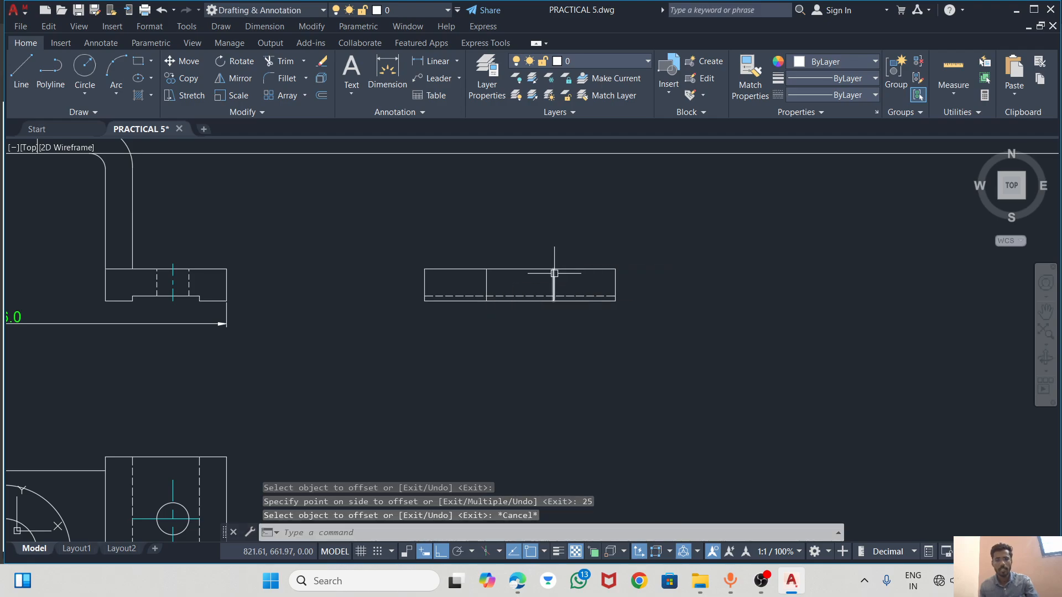
Offset the right hole's centre line 6 mm to the right for one edge of the 12 mm hole
{"action": "scroll", "coordinate": [531, 276], "scroll_direction": "up", "scroll_amount": 2}
{"action": "key", "text": "alt+Tab"}
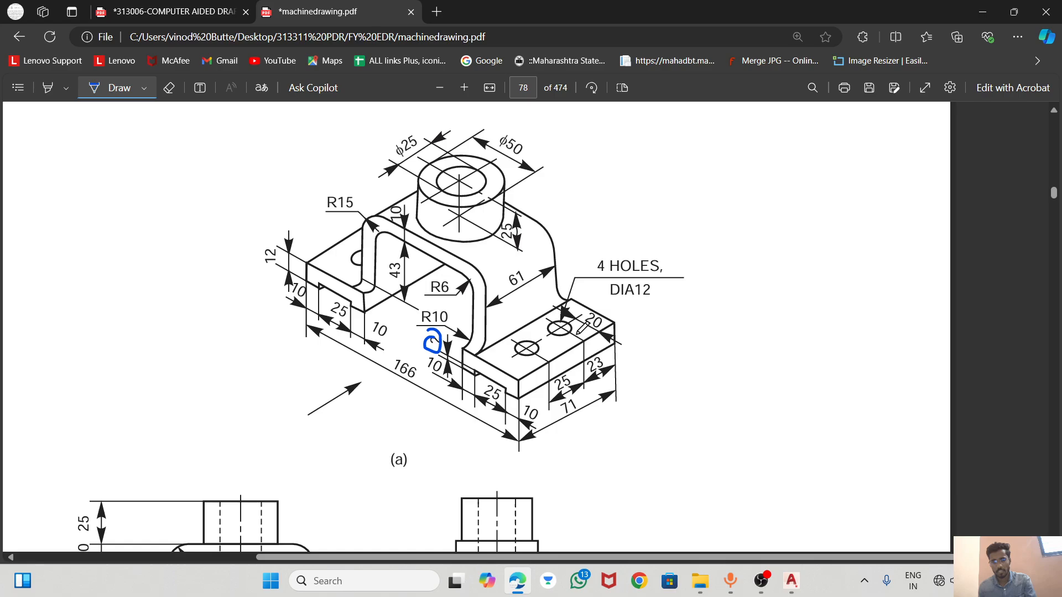
{"action": "key", "text": "alt+Tab"}
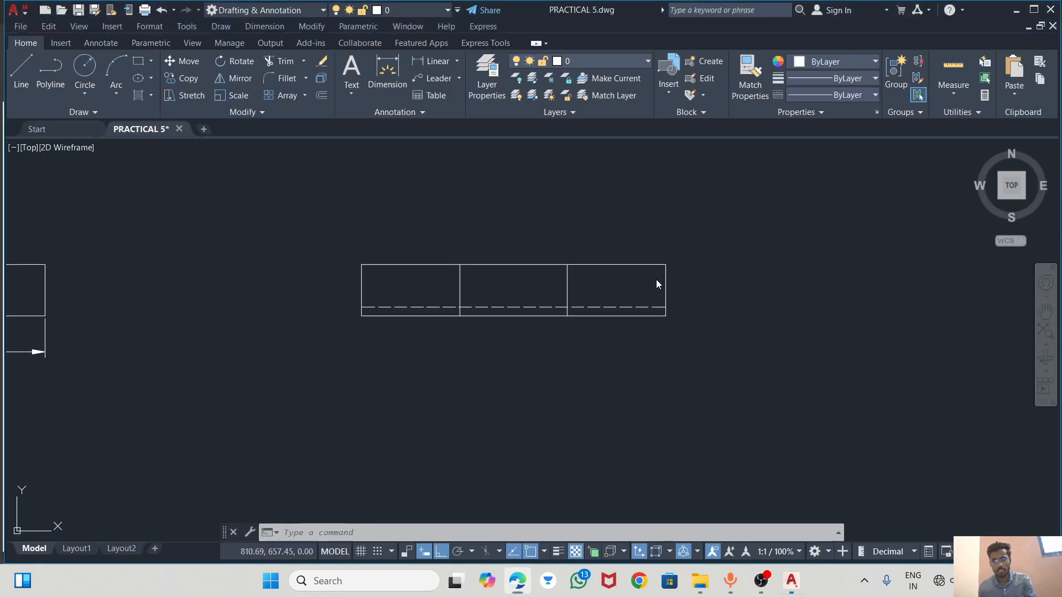
{"action": "scroll", "coordinate": [586, 285], "scroll_direction": "up", "scroll_amount": 2}
{"action": "left_click", "coordinate": [552, 283]}
{"action": "type", "text": "off"}
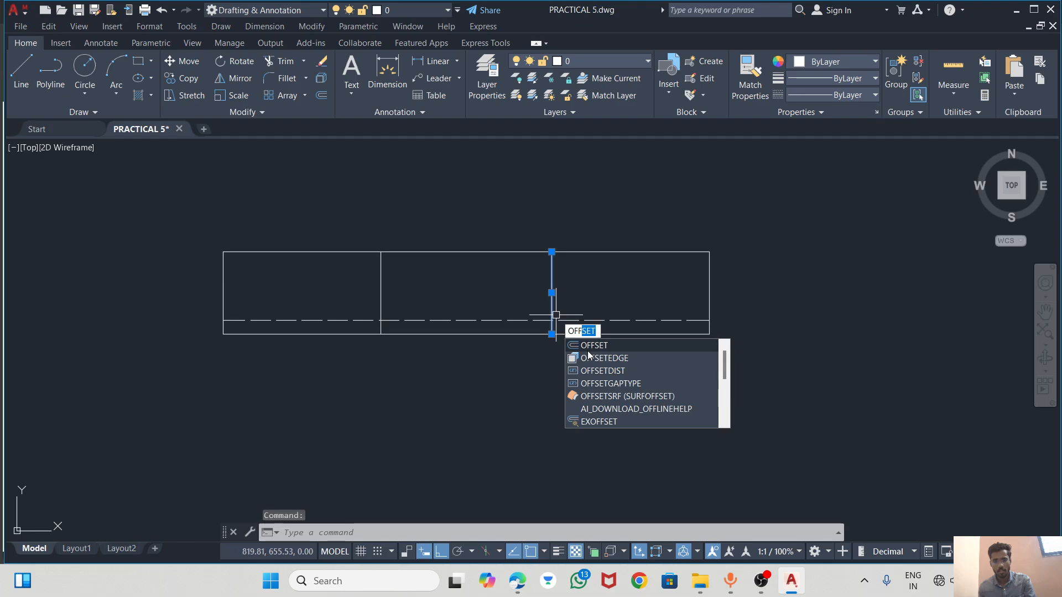
{"action": "key", "text": "Return"}
{"action": "left_click", "coordinate": [552, 252]}
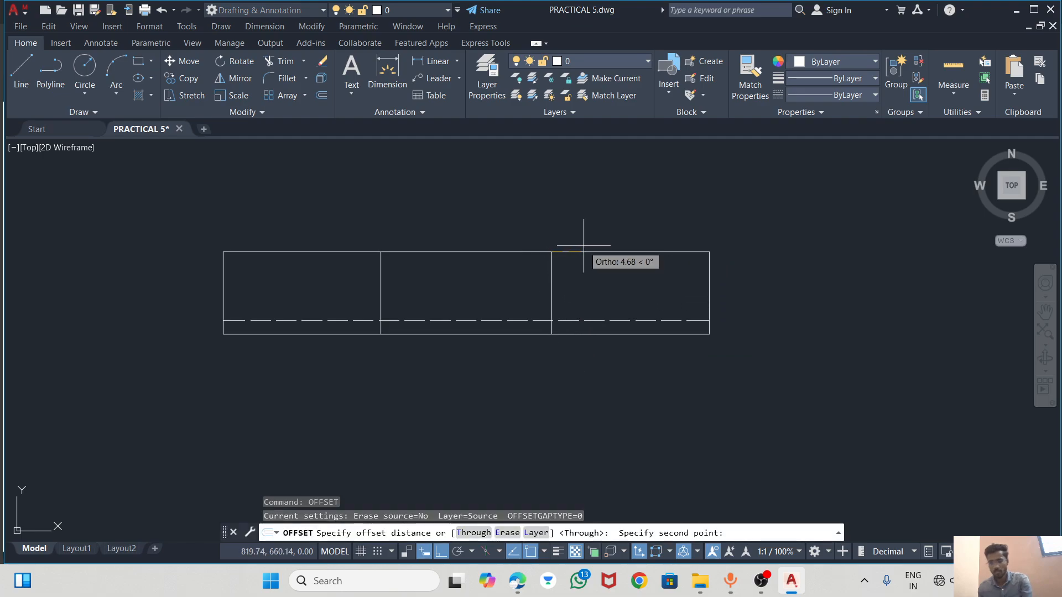
{"action": "type", "text": "6"}
{"action": "key", "text": "Return"}
{"action": "left_click", "coordinate": [626, 271]}
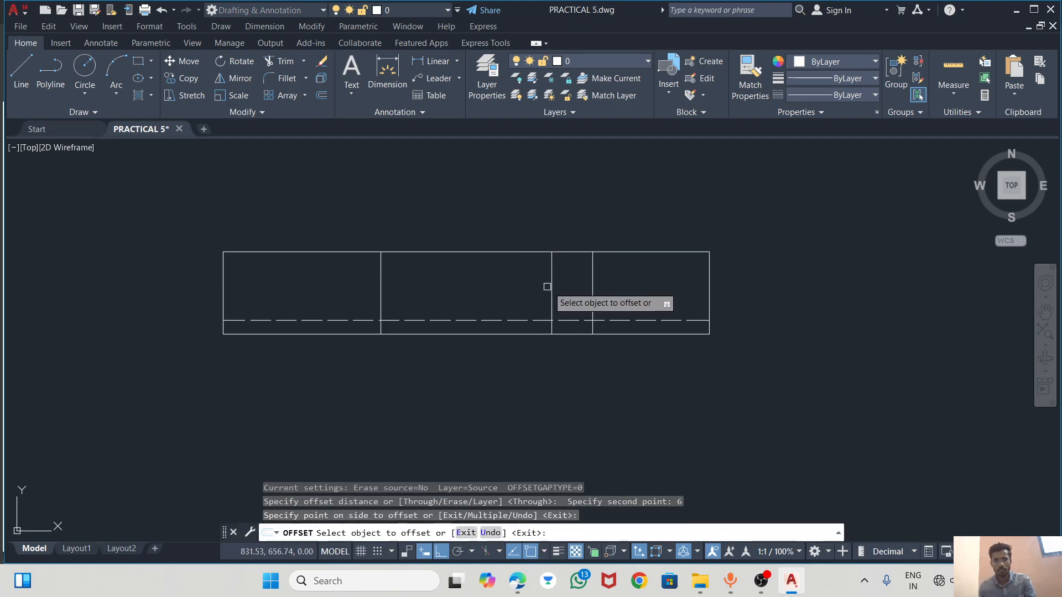
Offset the right hole's centre line 6 mm to the left and the left hole's centre line 6 mm to both sides
{"action": "left_click", "coordinate": [552, 287]}
{"action": "left_click", "coordinate": [526, 274]}
{"action": "left_click", "coordinate": [381, 280]}
{"action": "left_click", "coordinate": [420, 277]}
{"action": "left_click", "coordinate": [381, 274]}
{"action": "left_click", "coordinate": [337, 272]}
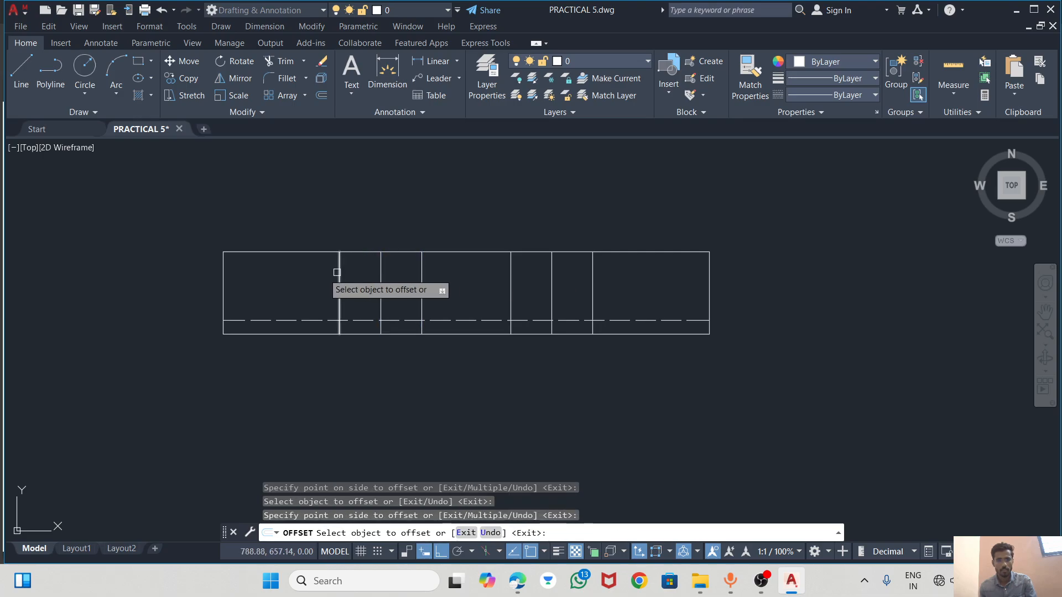
{"action": "key", "text": "Escape"}
Change the four edge lines of the two holes in the side view's base to the dashed linetype AM_ISO02W050x2
{"action": "left_click", "coordinate": [427, 286]}
{"action": "left_click", "coordinate": [422, 283]}
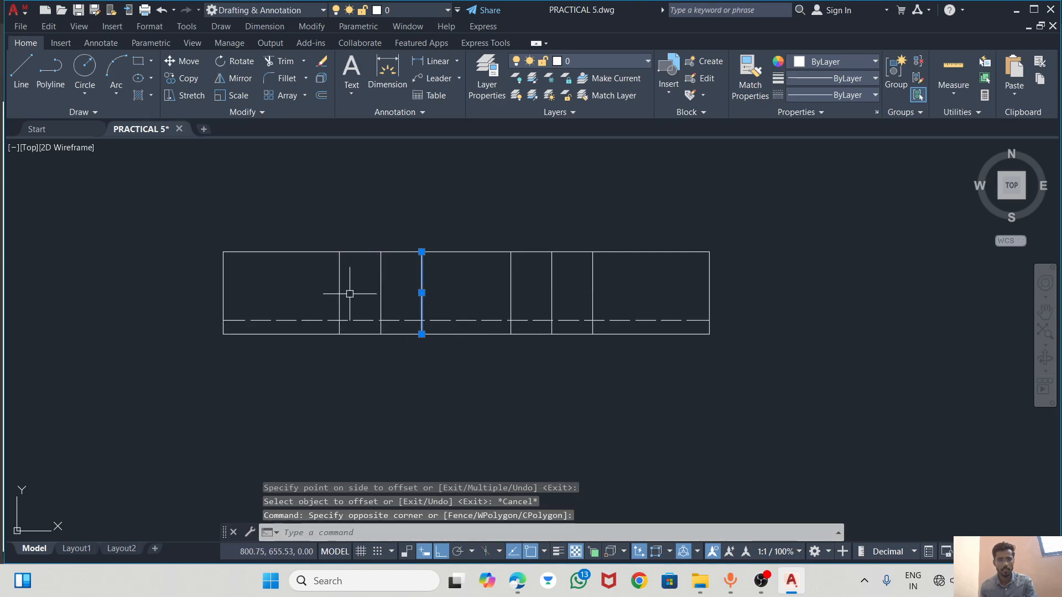
{"action": "left_click", "coordinate": [340, 280]}
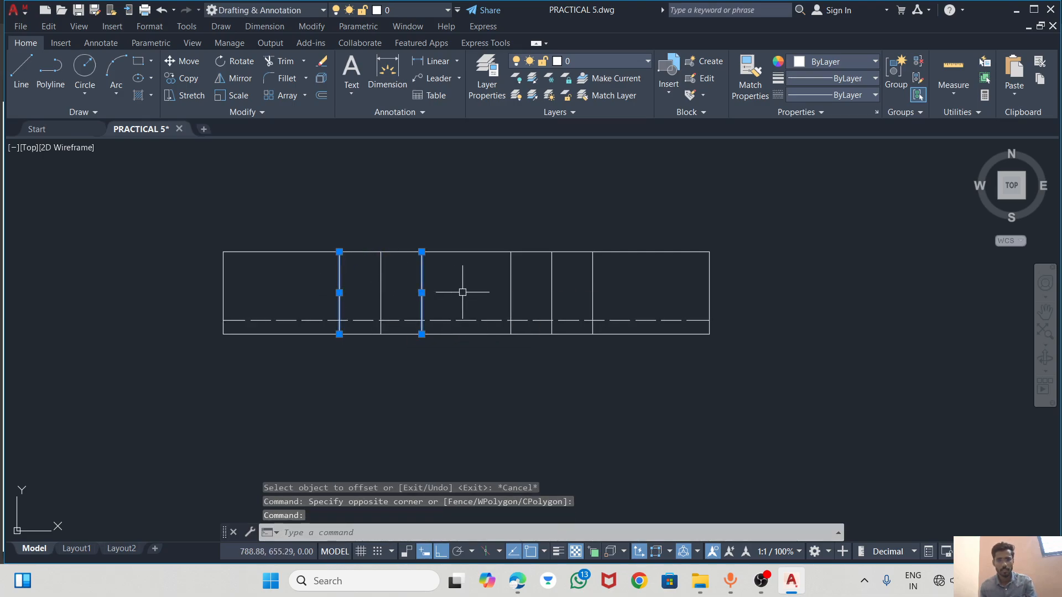
{"action": "left_click", "coordinate": [510, 282]}
{"action": "left_click", "coordinate": [593, 281]}
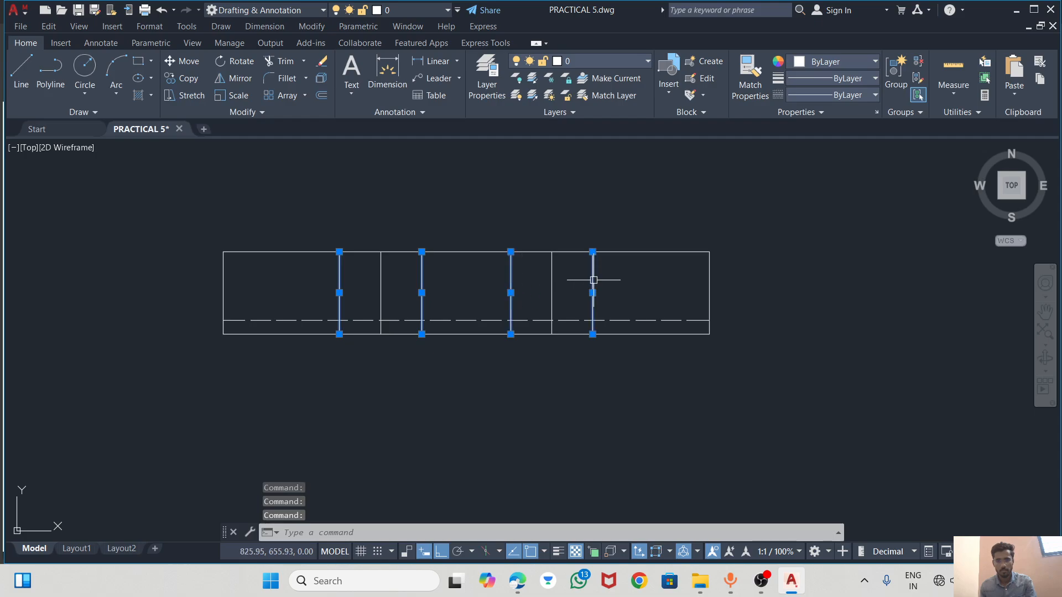
{"action": "left_click", "coordinate": [855, 95]}
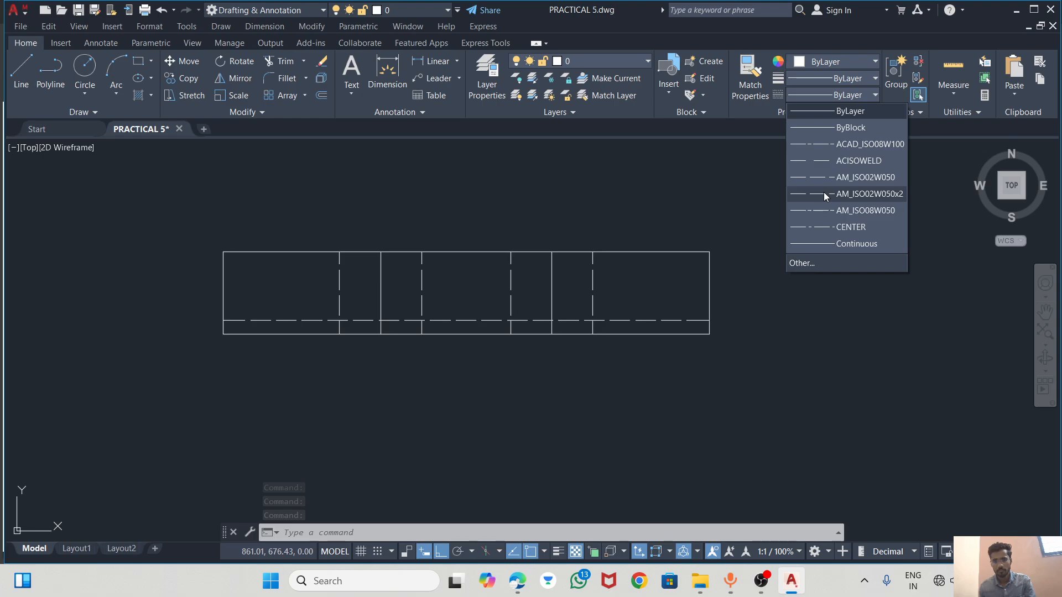
{"action": "left_click", "coordinate": [824, 192]}
{"action": "key", "text": "Escape"}
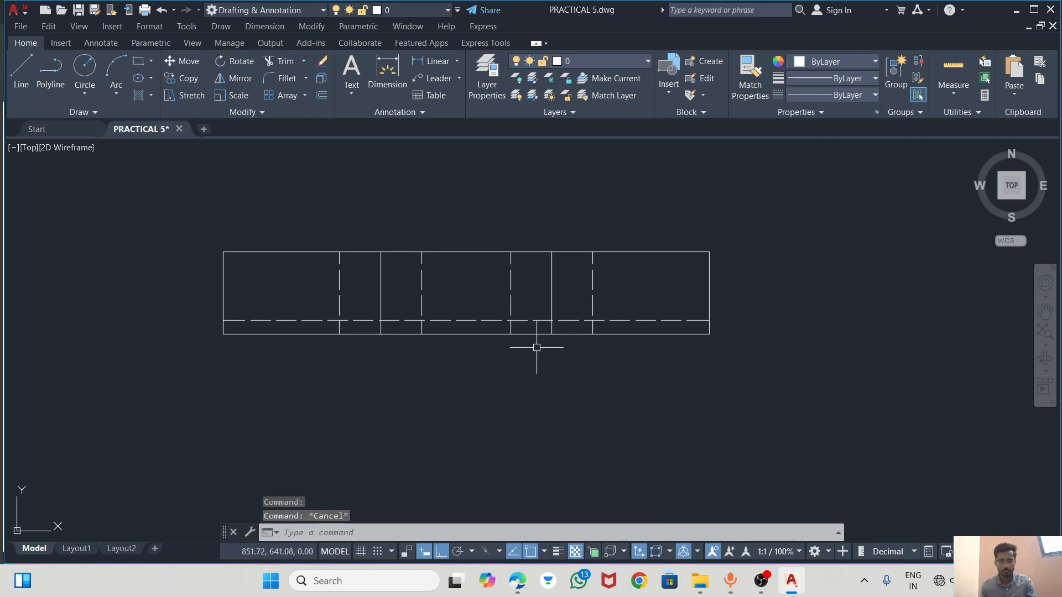
Check the hole in machinedrawing.pdf and shorten the right hole's two dashed edge lines to end at the hidden slot line
{"action": "key", "text": "alt+Tab"}
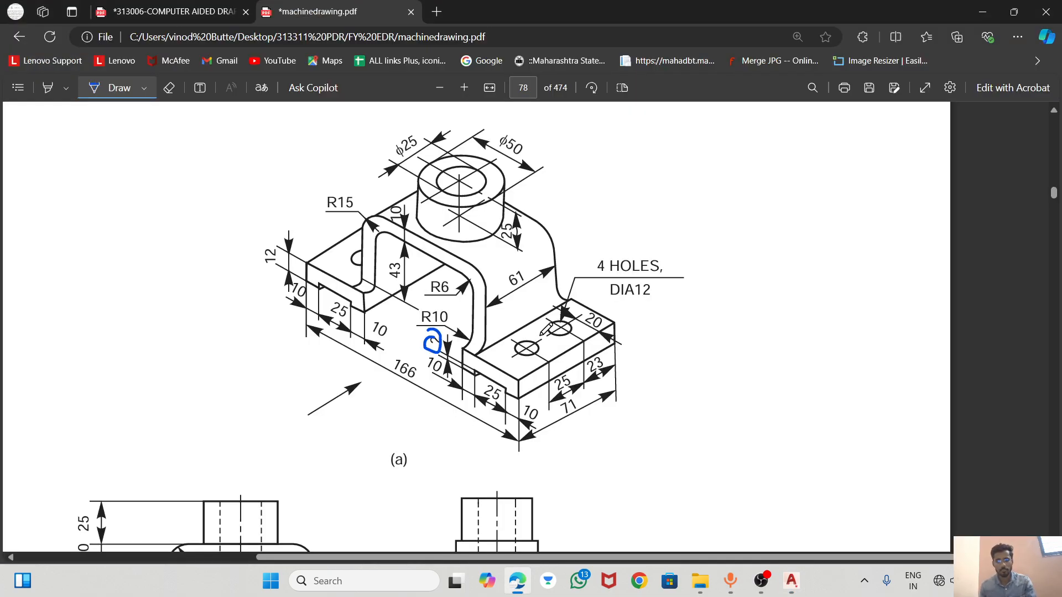
{"action": "key", "text": "alt+Tab"}
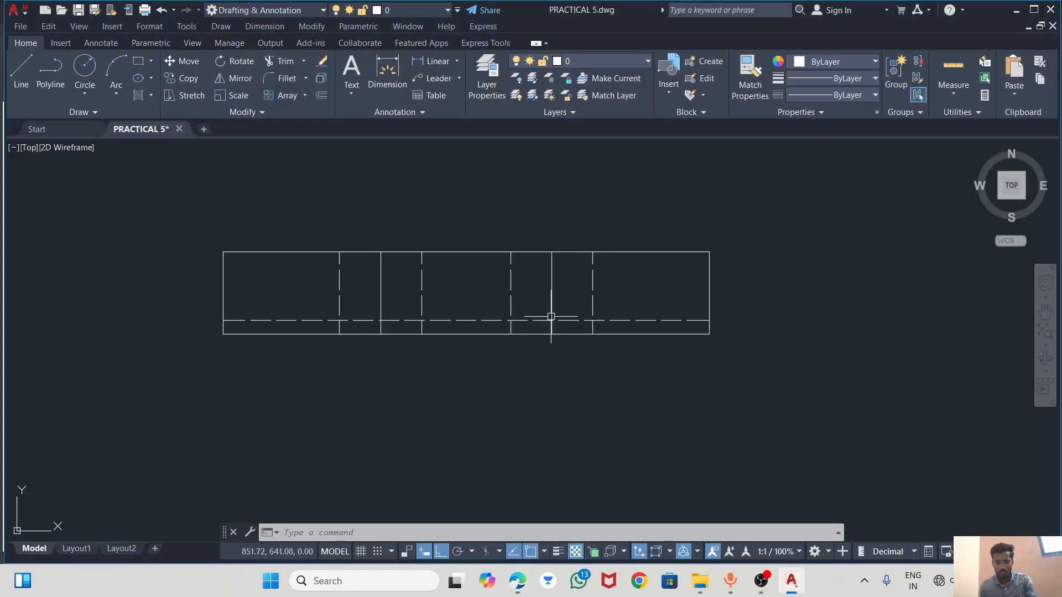
{"action": "scroll", "coordinate": [514, 322], "scroll_direction": "up", "scroll_amount": 4}
{"action": "left_click", "coordinate": [503, 339]}
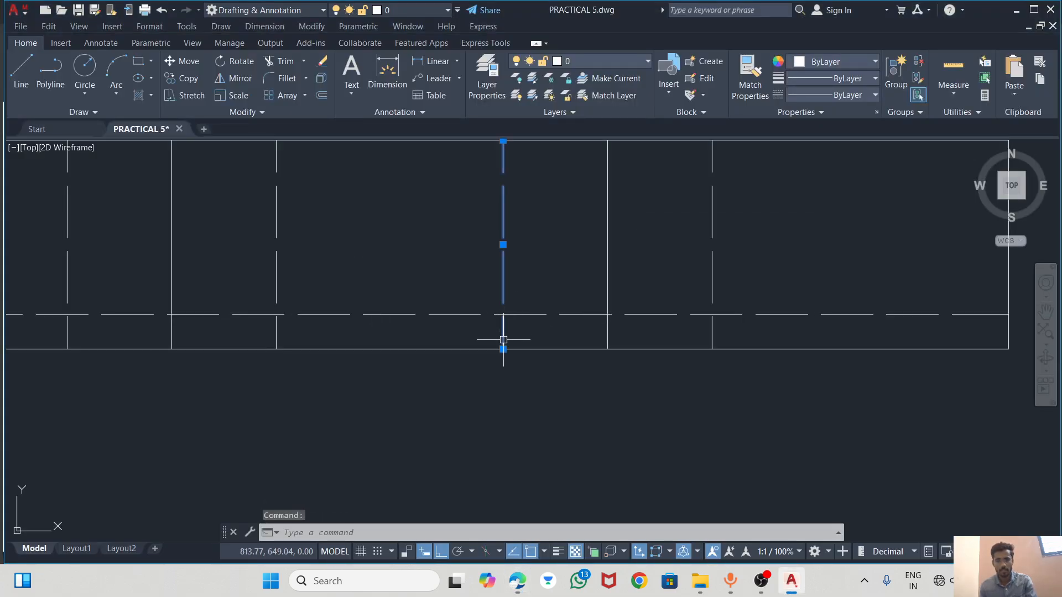
{"action": "left_click", "coordinate": [503, 354]}
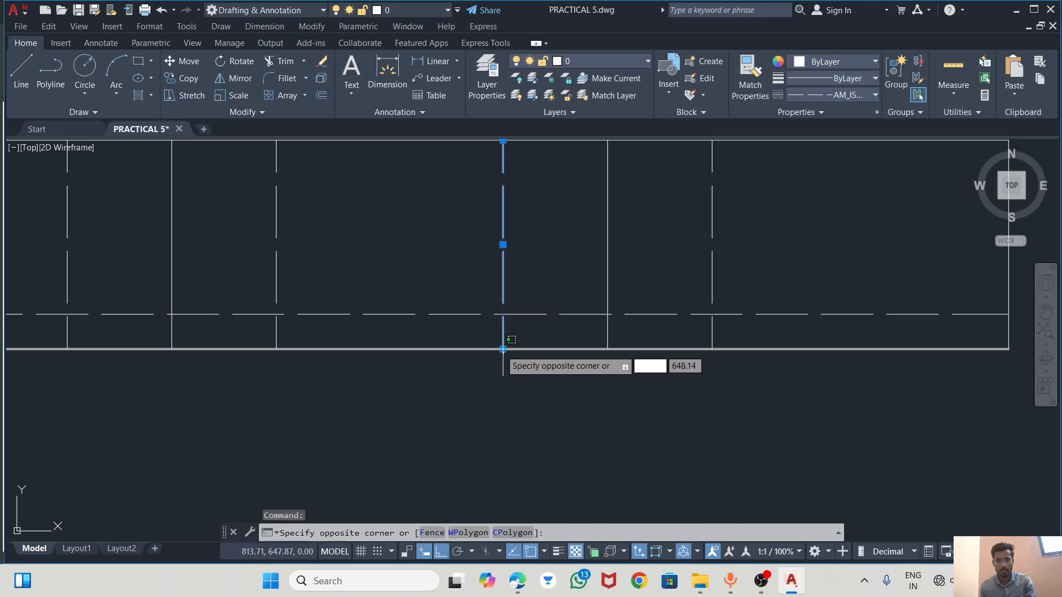
{"action": "left_click", "coordinate": [498, 332]}
{"action": "key", "text": "Escape"}
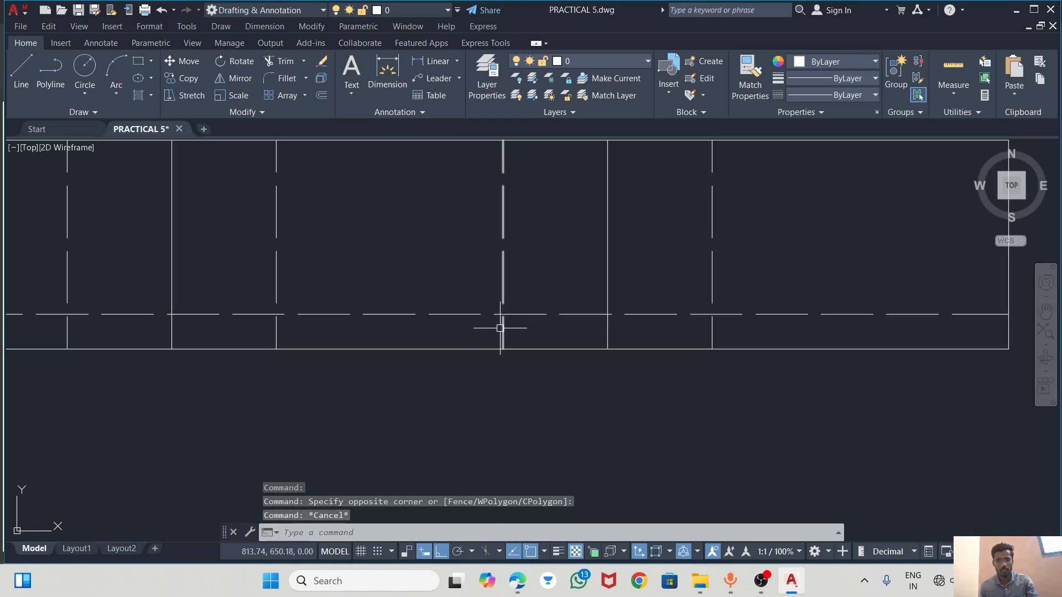
{"action": "left_click", "coordinate": [502, 331]}
{"action": "left_click", "coordinate": [503, 349]}
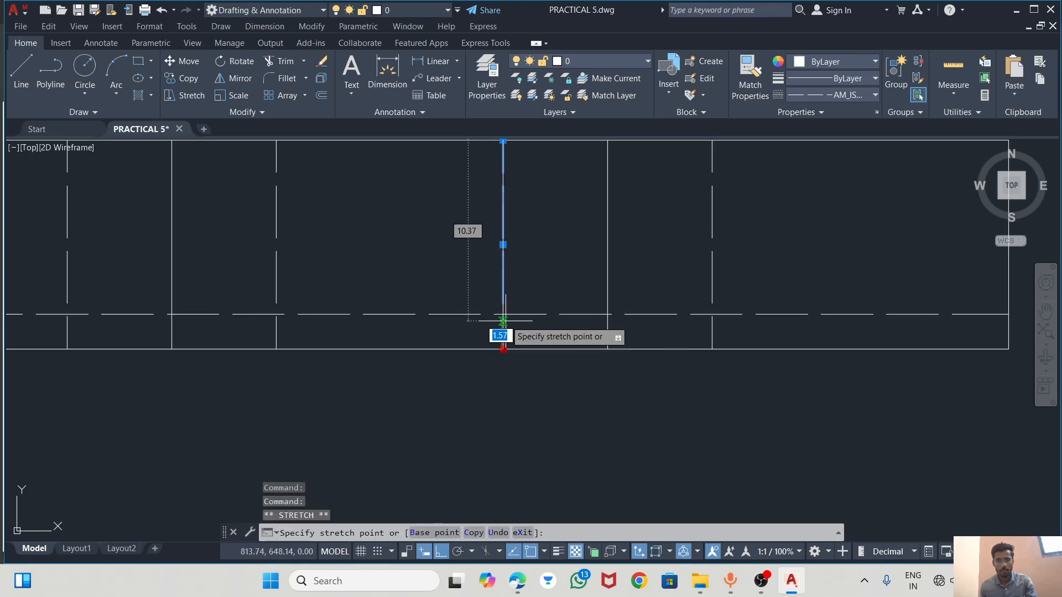
{"action": "key", "text": "Escape"}
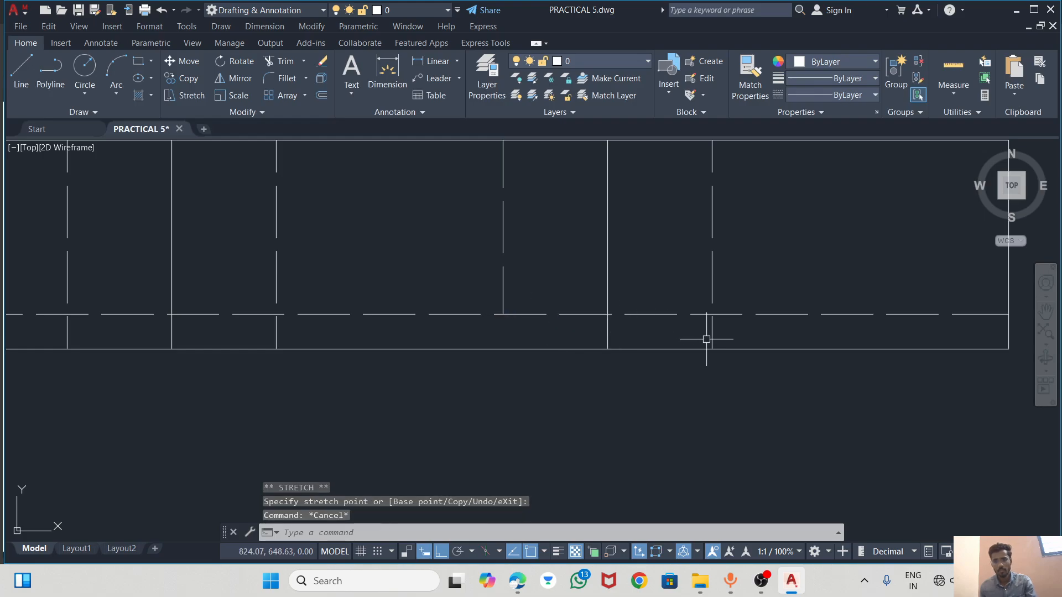
{"action": "left_click", "coordinate": [711, 339]}
{"action": "left_click", "coordinate": [712, 349]}
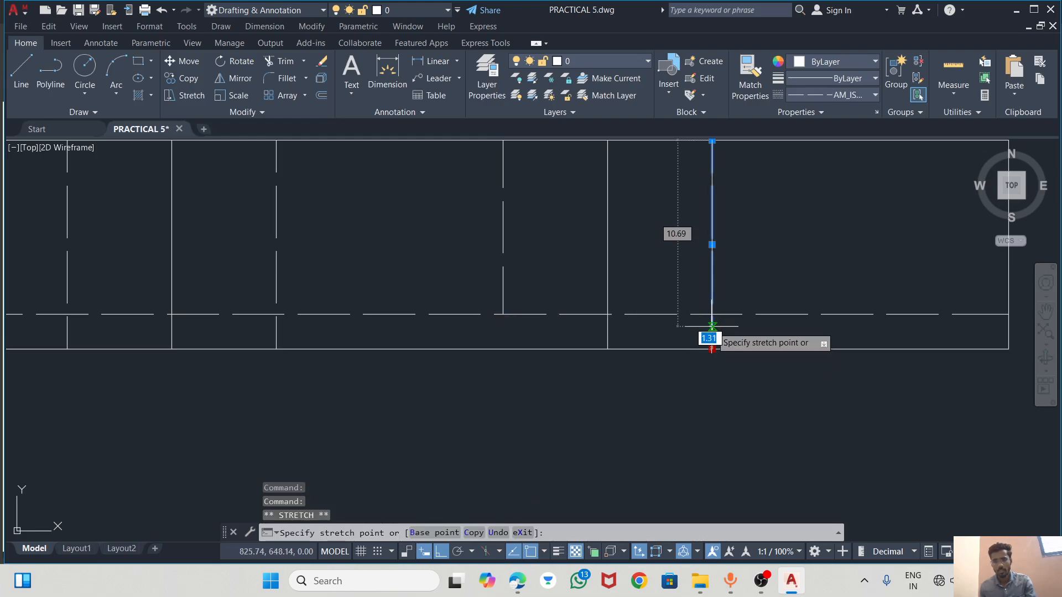
{"action": "key", "text": "Escape"}
Shorten the left hole's two dashed edge lines so they end at the hidden slot line
{"action": "scroll", "coordinate": [669, 296], "scroll_direction": "down", "scroll_amount": 3}
{"action": "scroll", "coordinate": [526, 308], "scroll_direction": "up", "scroll_amount": 5}
{"action": "left_click", "coordinate": [650, 258]}
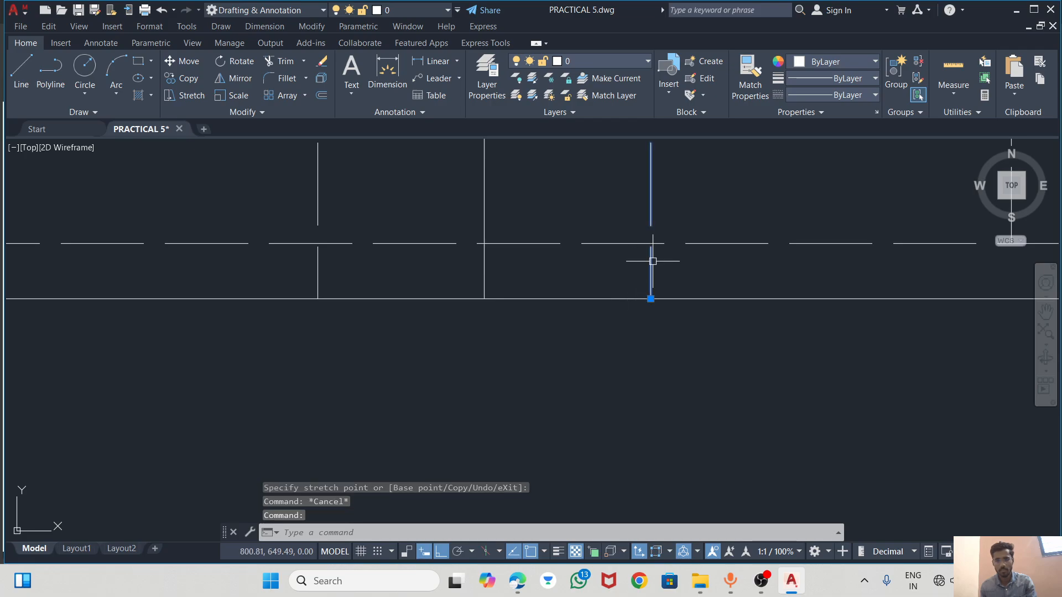
{"action": "left_click", "coordinate": [650, 299]}
{"action": "left_click", "coordinate": [650, 244]}
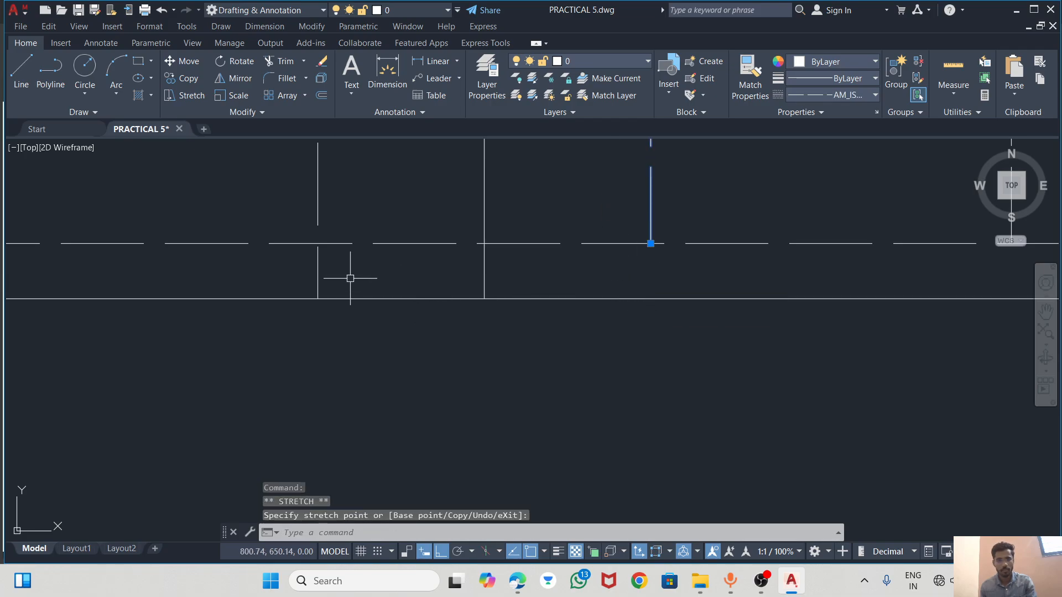
{"action": "left_click", "coordinate": [318, 279]}
{"action": "left_click", "coordinate": [318, 298]}
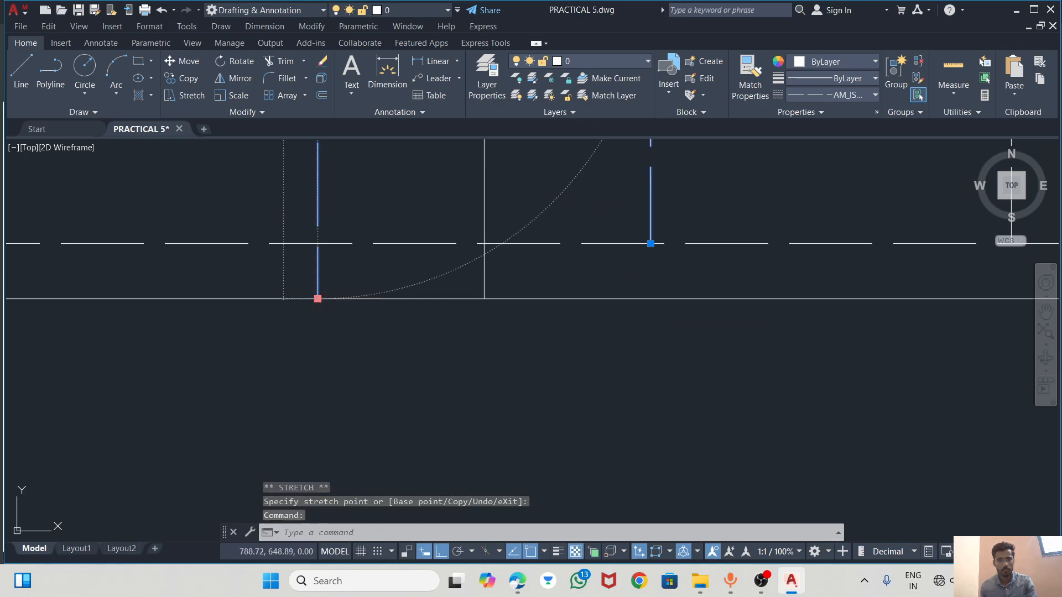
{"action": "left_click", "coordinate": [317, 244]}
{"action": "key", "text": "Escape"}
Extend the left hole's centre line slightly beyond the lower and upper edges of the side view's base
{"action": "scroll", "coordinate": [339, 289], "scroll_direction": "down", "scroll_amount": 6}
{"action": "scroll", "coordinate": [503, 225], "scroll_direction": "up", "scroll_amount": 2}
{"action": "left_click", "coordinate": [321, 261]}
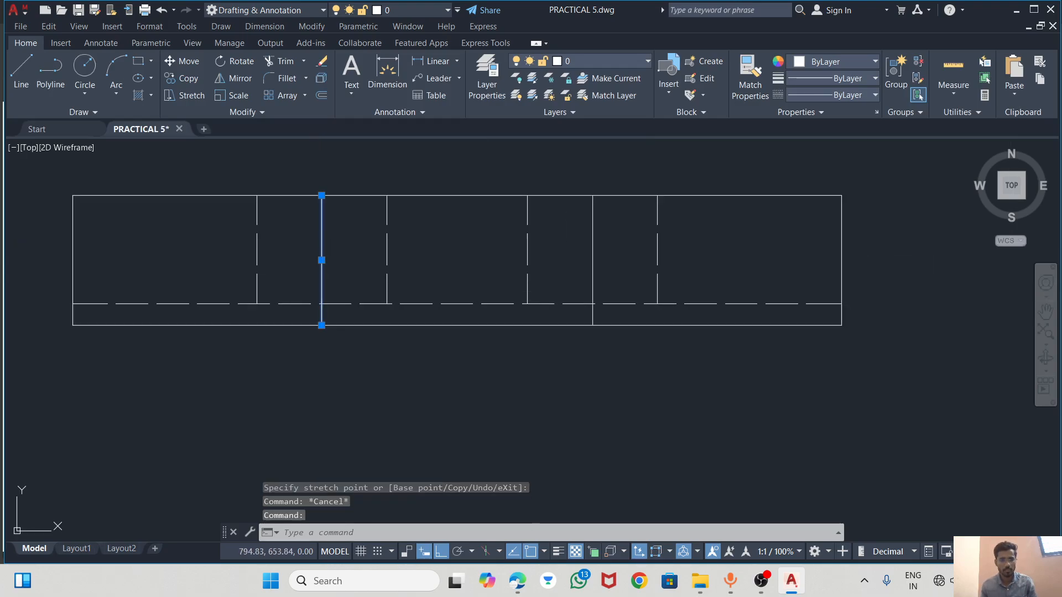
{"action": "left_click", "coordinate": [321, 325]}
{"action": "left_click", "coordinate": [318, 341]}
{"action": "left_click", "coordinate": [317, 195]}
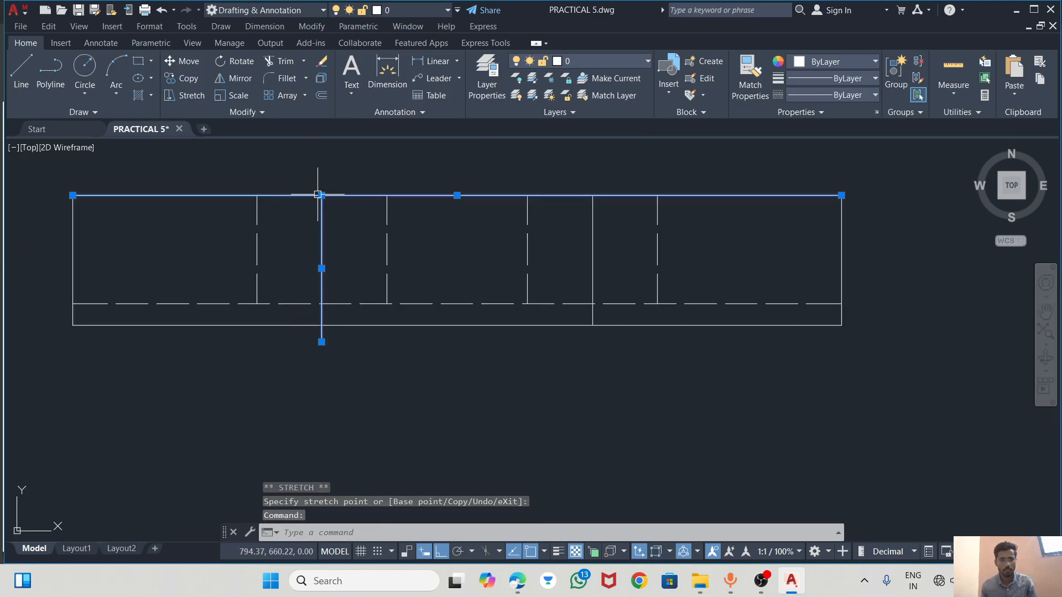
{"action": "key", "text": "Escape"}
{"action": "left_click", "coordinate": [325, 220]}
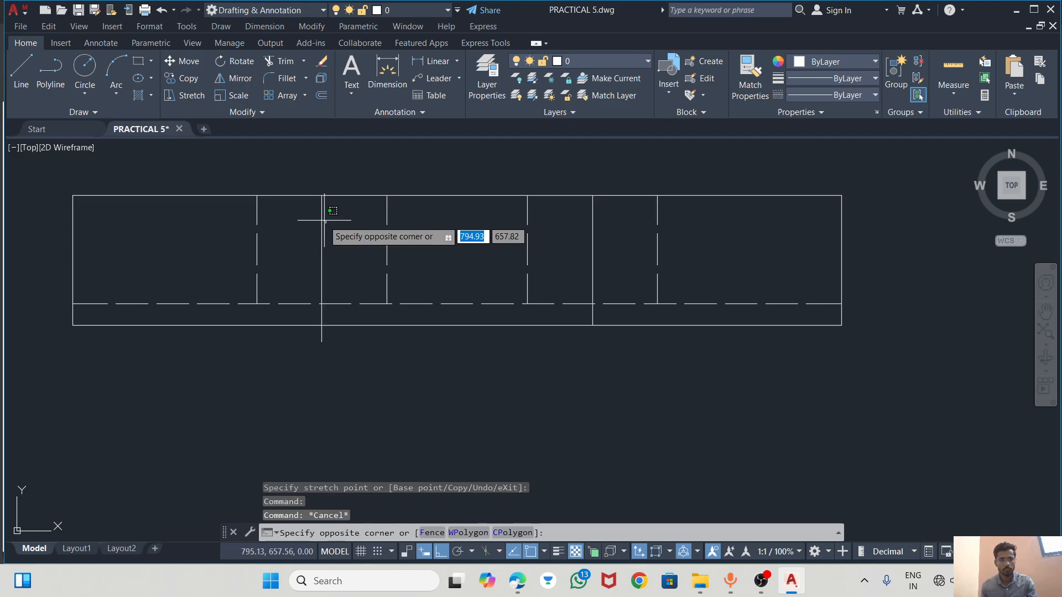
{"action": "left_click", "coordinate": [325, 219]}
{"action": "left_click", "coordinate": [322, 218]}
{"action": "left_click", "coordinate": [321, 195]}
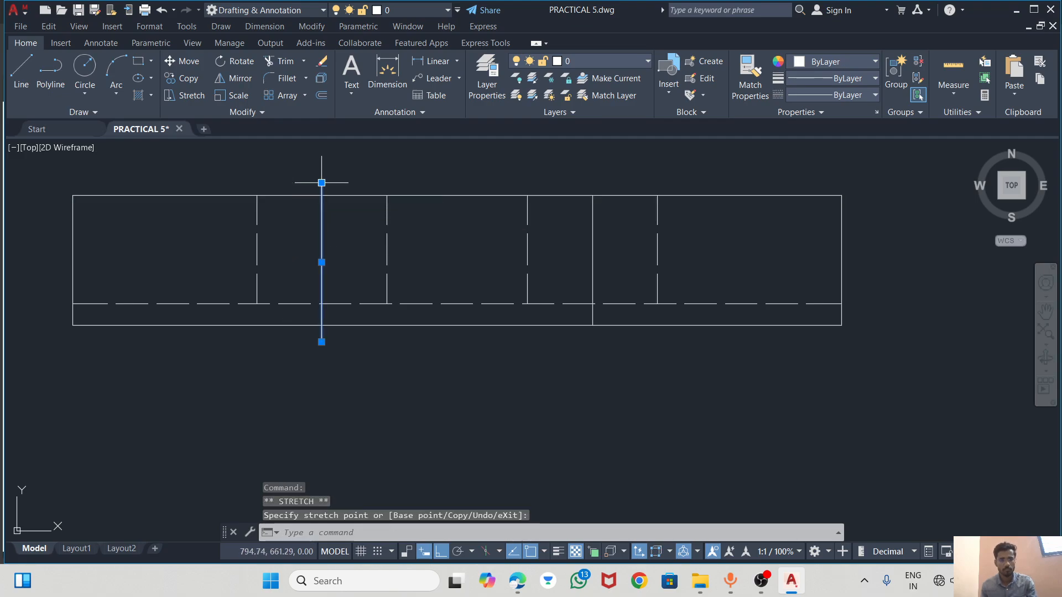
Extend the right hole's centre line slightly beyond the upper and lower edges of the side view's base
{"action": "left_click", "coordinate": [593, 227]}
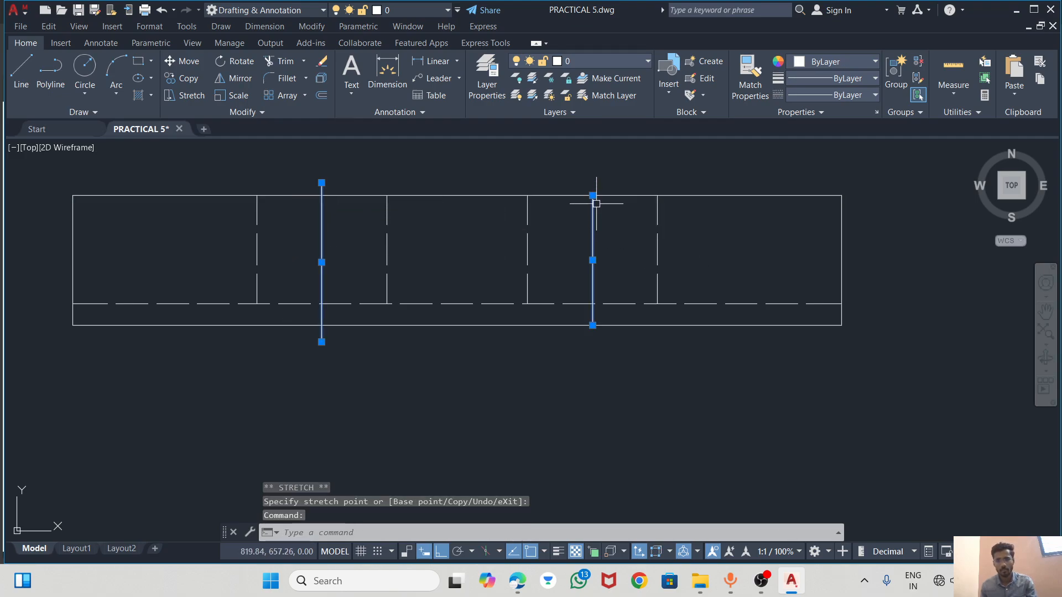
{"action": "left_click", "coordinate": [592, 195]}
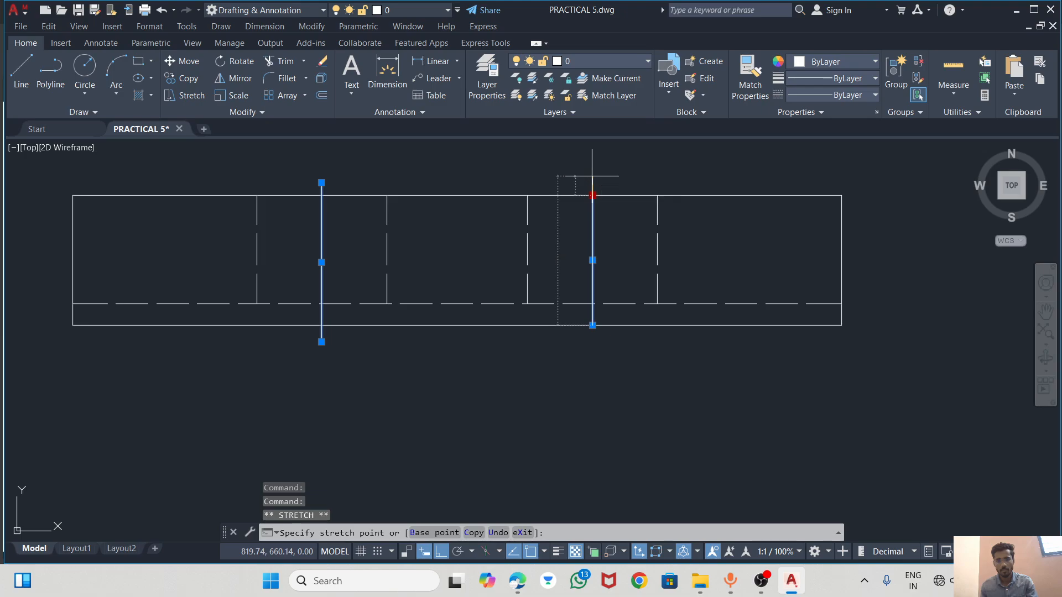
{"action": "left_click", "coordinate": [592, 325]}
{"action": "left_click", "coordinate": [593, 342]}
{"action": "key", "text": "Escape"}
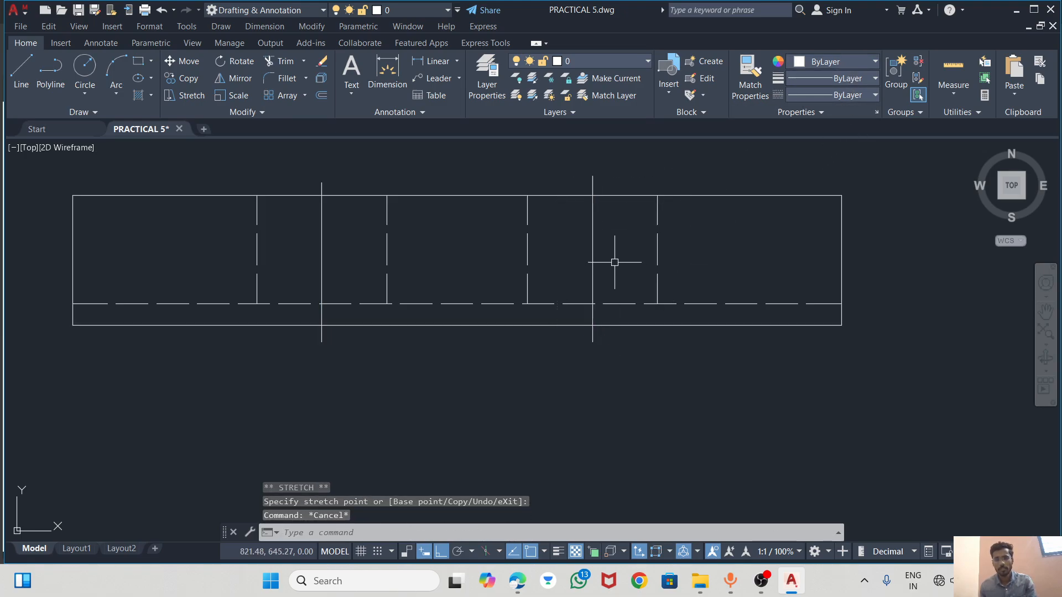
Give both hole centre lines in the side view a centre linetype and the colour cyan
{"action": "left_click", "coordinate": [596, 241]}
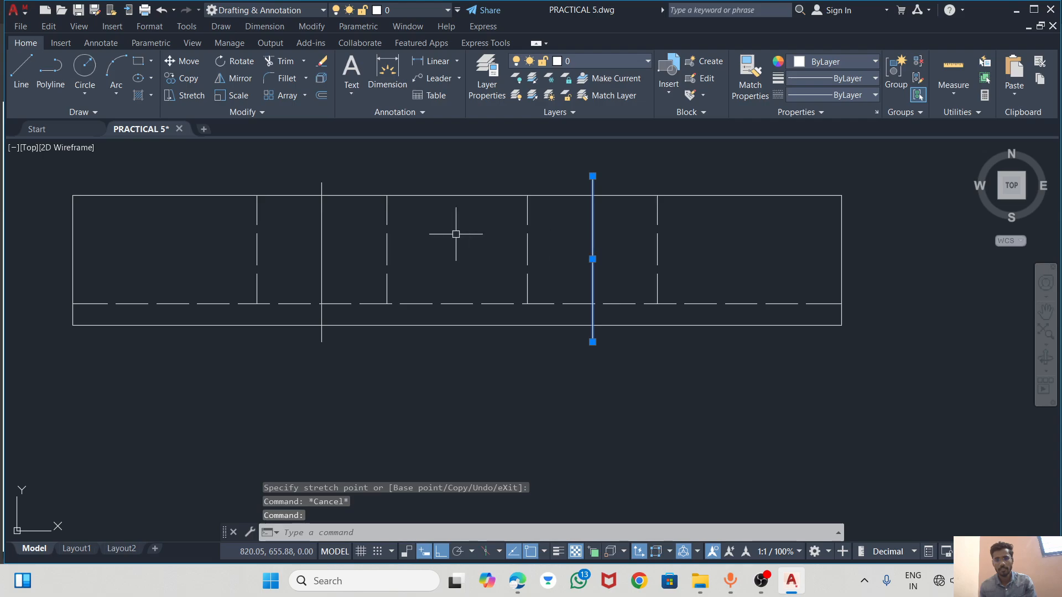
{"action": "left_click", "coordinate": [321, 221]}
{"action": "left_click", "coordinate": [825, 95]}
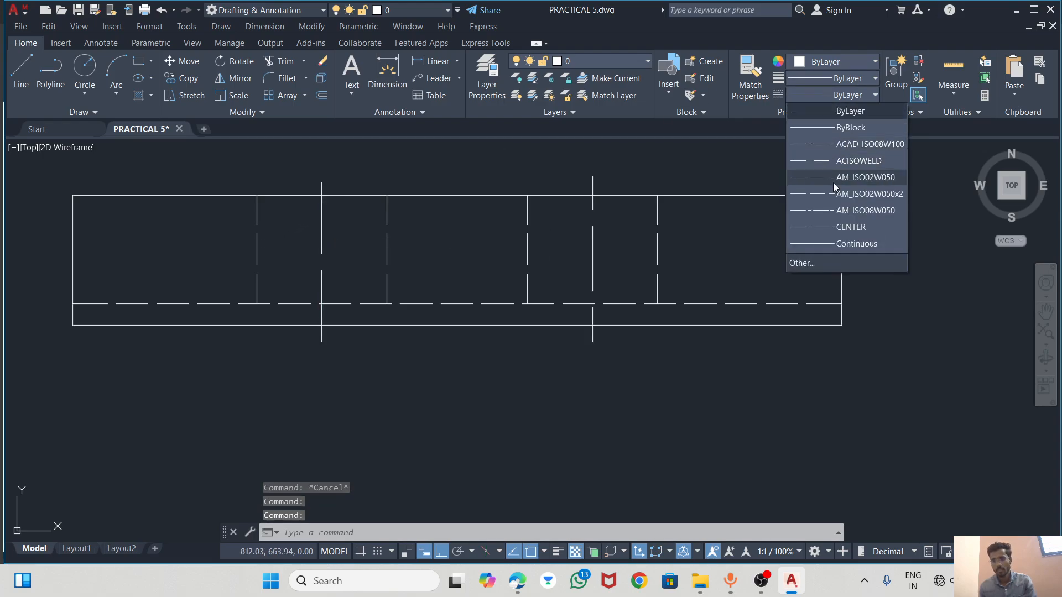
{"action": "left_click", "coordinate": [825, 220]}
{"action": "left_click", "coordinate": [832, 65]}
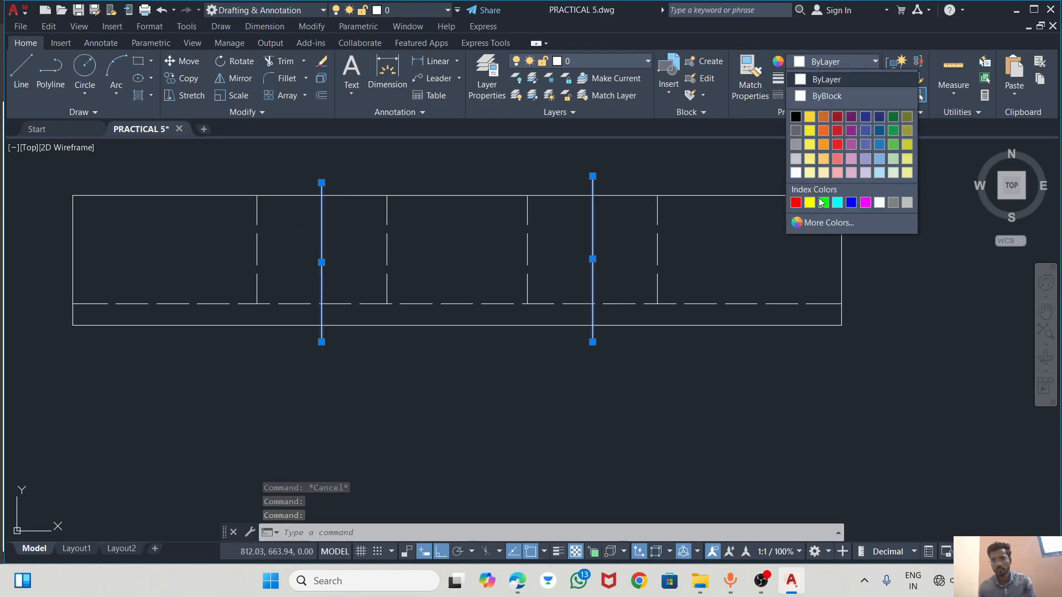
{"action": "left_click", "coordinate": [835, 204]}
{"action": "key", "text": "Escape"}
{"action": "key", "text": "Escape"}
{"action": "scroll", "coordinate": [790, 428], "scroll_direction": "down", "scroll_amount": 3}
{"action": "scroll", "coordinate": [669, 395], "scroll_direction": "down", "scroll_amount": 2}
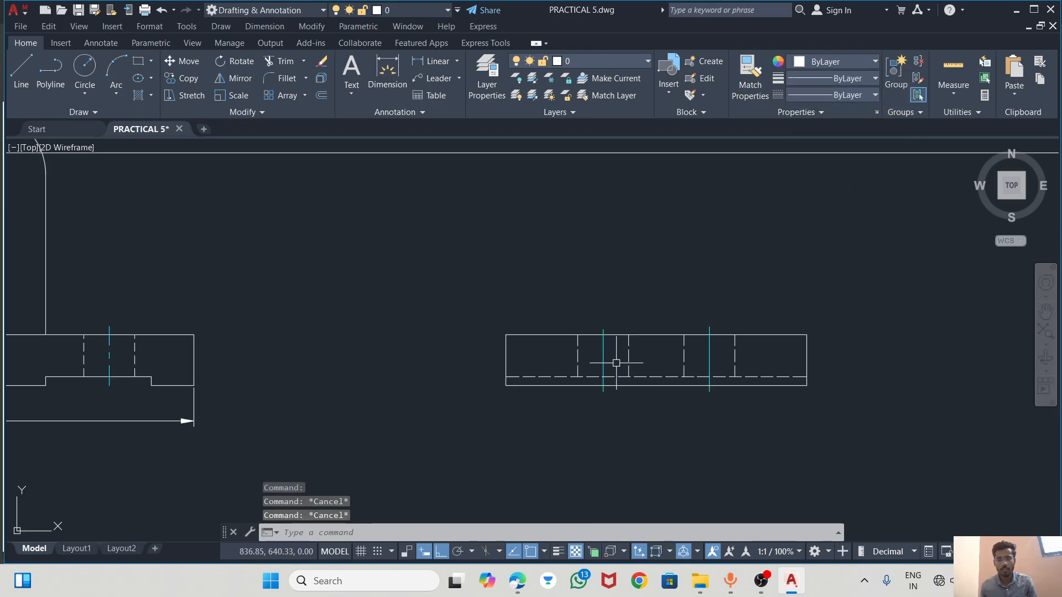
Examine the bracket's pictorial and side views in machinedrawing.pdf for the upright's width, heights and fillet radius above the base
{"action": "key", "text": "alt+Tab"}
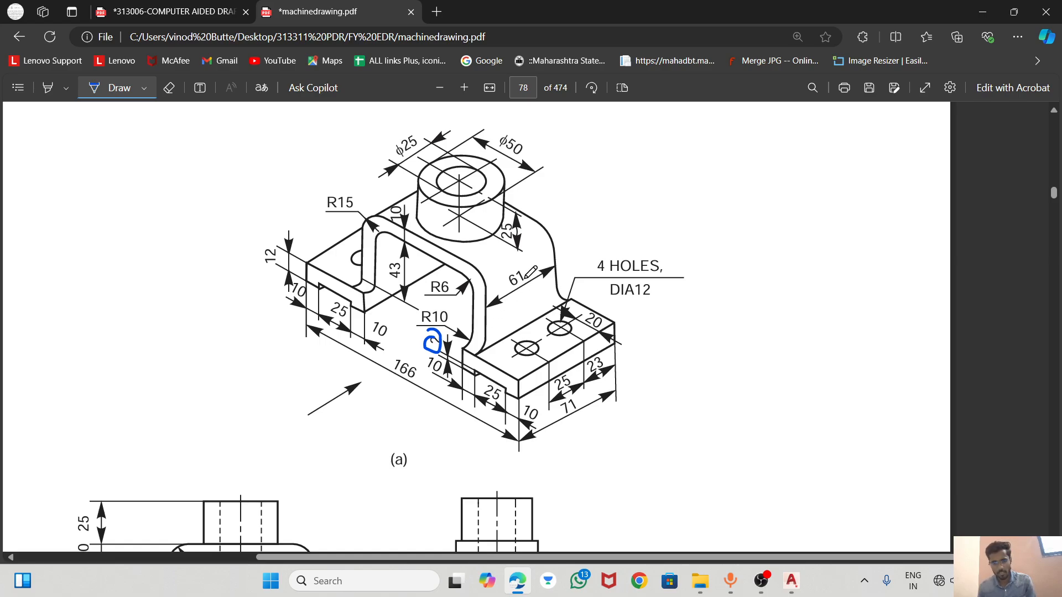
{"action": "scroll", "coordinate": [470, 232], "scroll_direction": "down", "scroll_amount": 6}
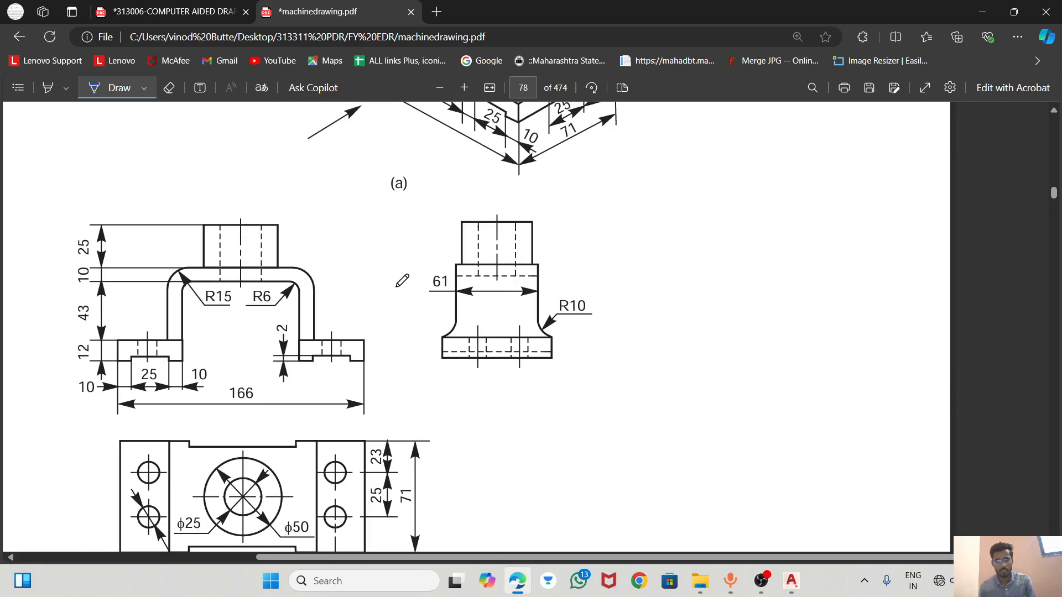
{"action": "scroll", "coordinate": [476, 338], "scroll_direction": "up", "scroll_amount": 5}
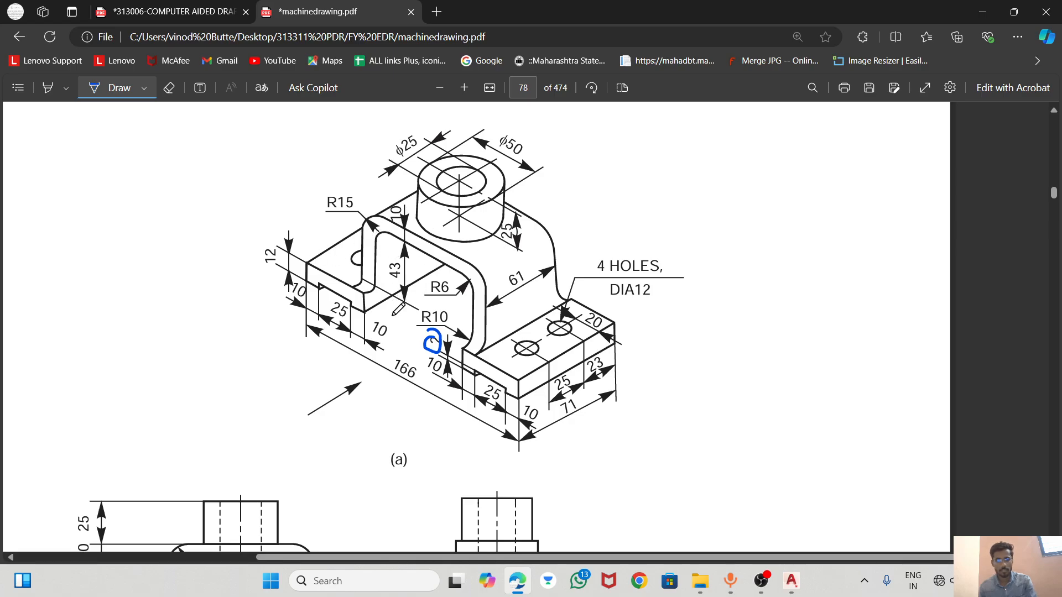
{"action": "scroll", "coordinate": [407, 289], "scroll_direction": "down", "scroll_amount": 1}
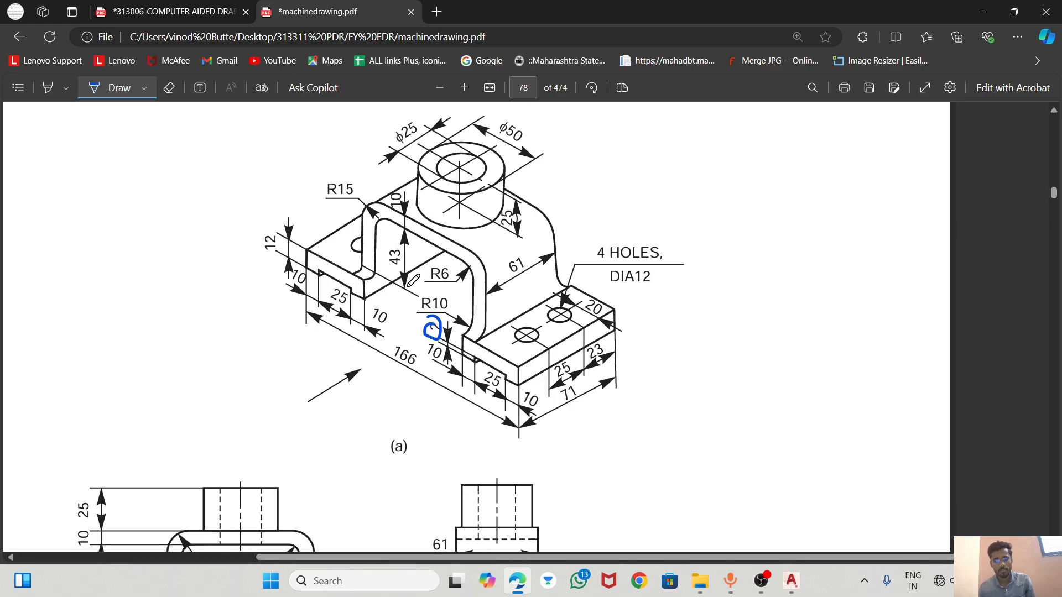
{"action": "key", "text": "alt+Tab"}
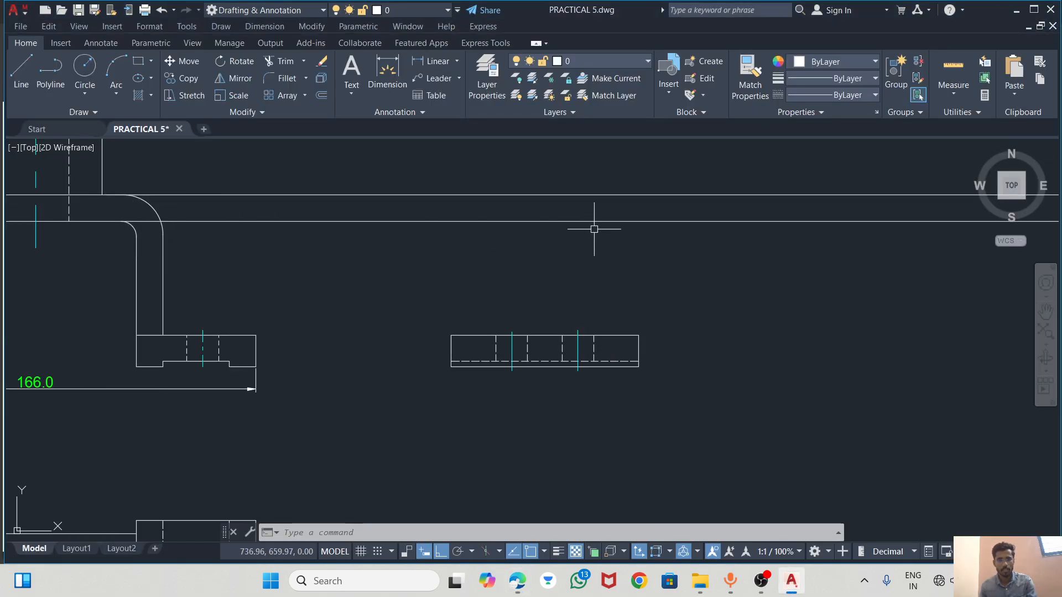
{"action": "key", "text": "alt+Tab"}
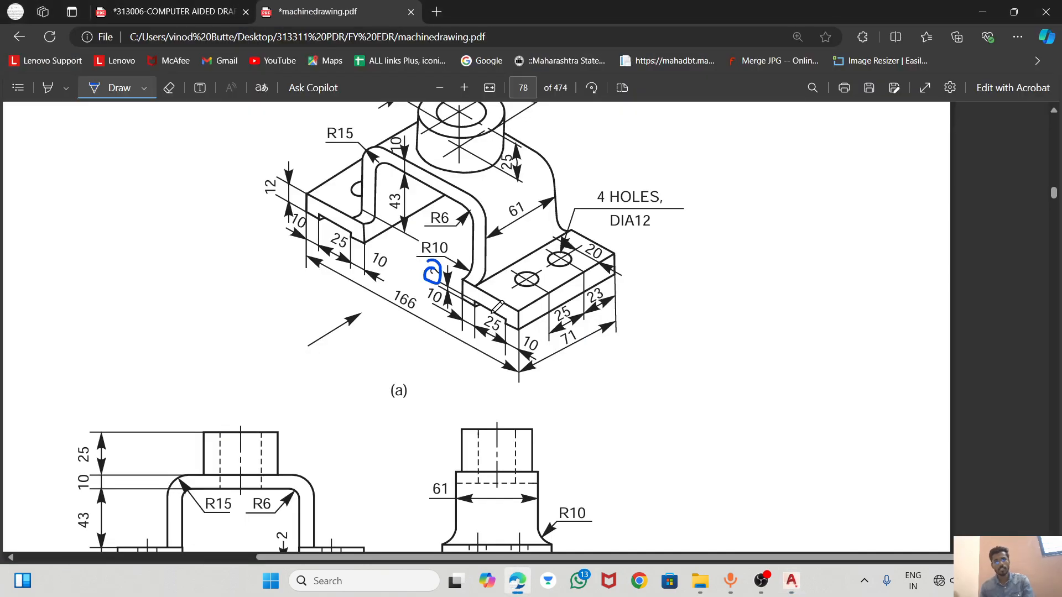
{"action": "scroll", "coordinate": [520, 442], "scroll_direction": "down", "scroll_amount": 1}
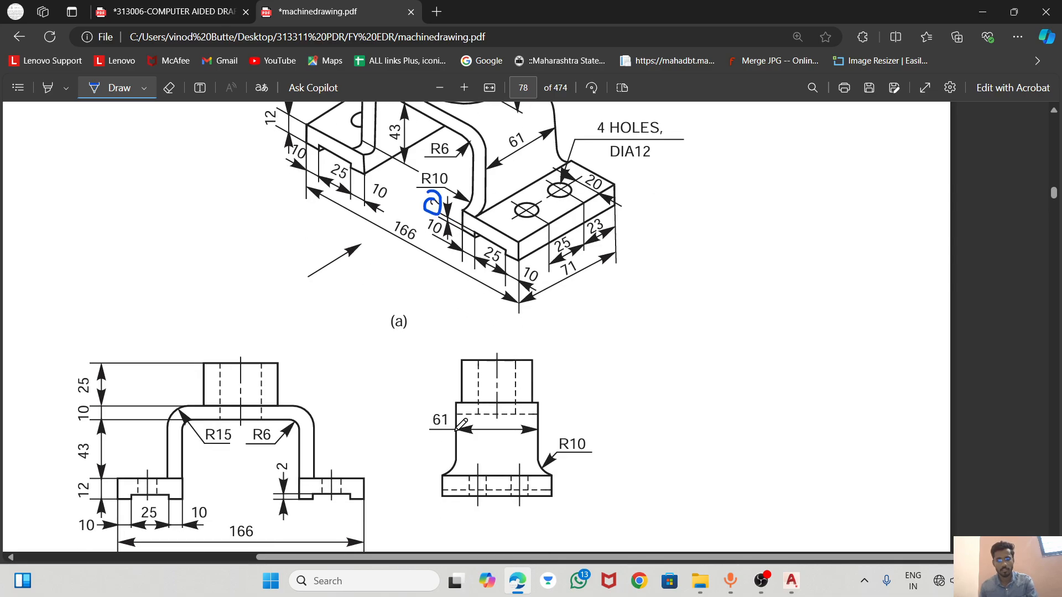
{"action": "key", "text": "alt+Tab"}
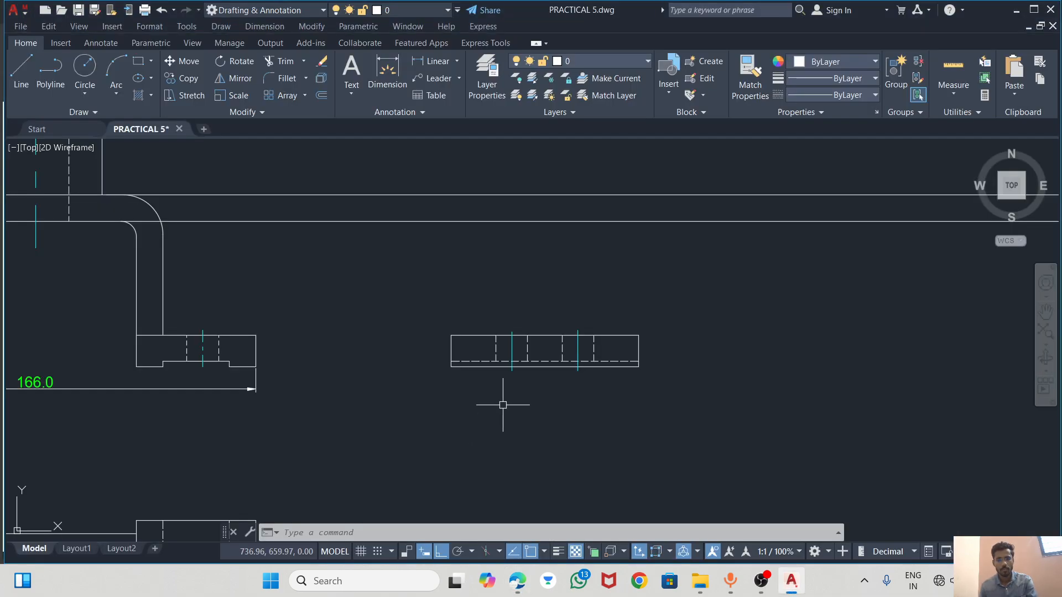
Consult the side view in machinedrawing.pdf and dimension the overall width of the base below the side view in PRACTICAL 5.dwg
{"action": "key", "text": "alt+Tab"}
{"action": "scroll", "coordinate": [451, 348], "scroll_direction": "down", "scroll_amount": 2}
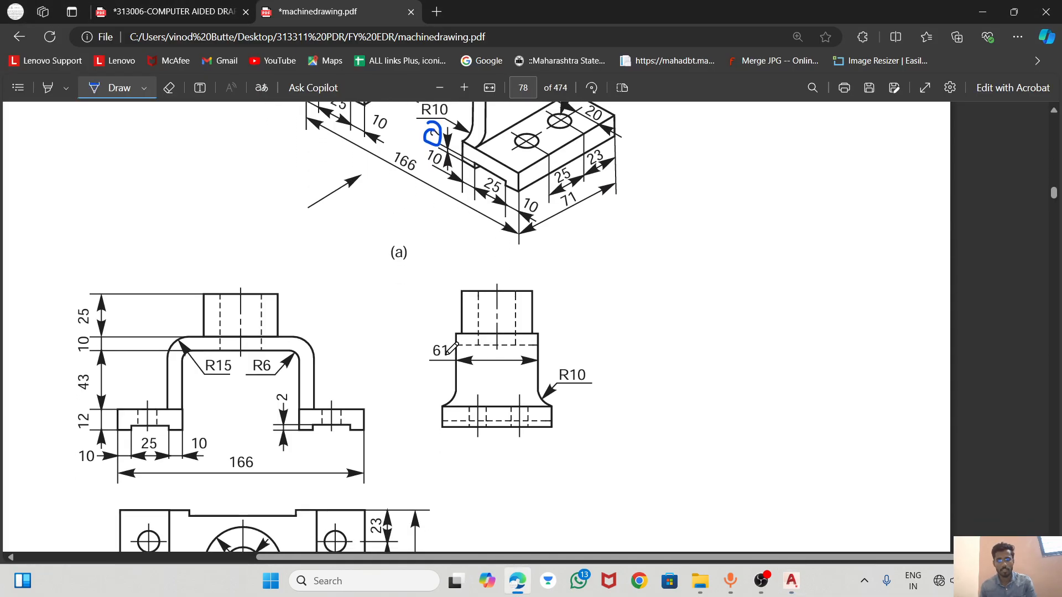
{"action": "key", "text": "alt+Tab"}
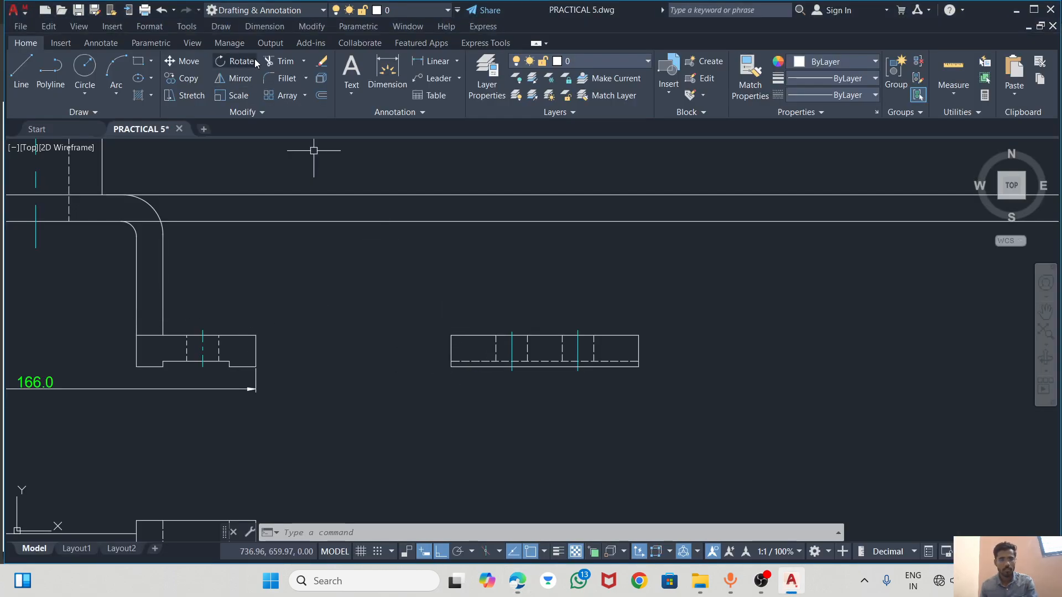
{"action": "left_click", "coordinate": [387, 71]}
{"action": "left_click", "coordinate": [451, 366]}
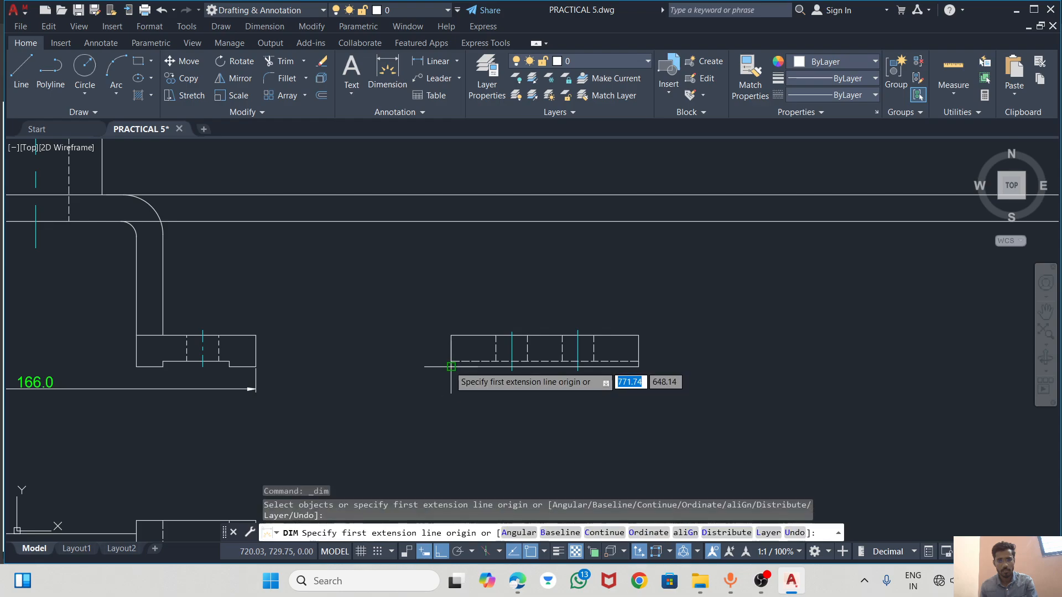
{"action": "left_click", "coordinate": [638, 366]}
{"action": "left_click", "coordinate": [622, 399]}
{"action": "key", "text": "Return"}
{"action": "scroll", "coordinate": [637, 341], "scroll_direction": "up", "scroll_amount": 2}
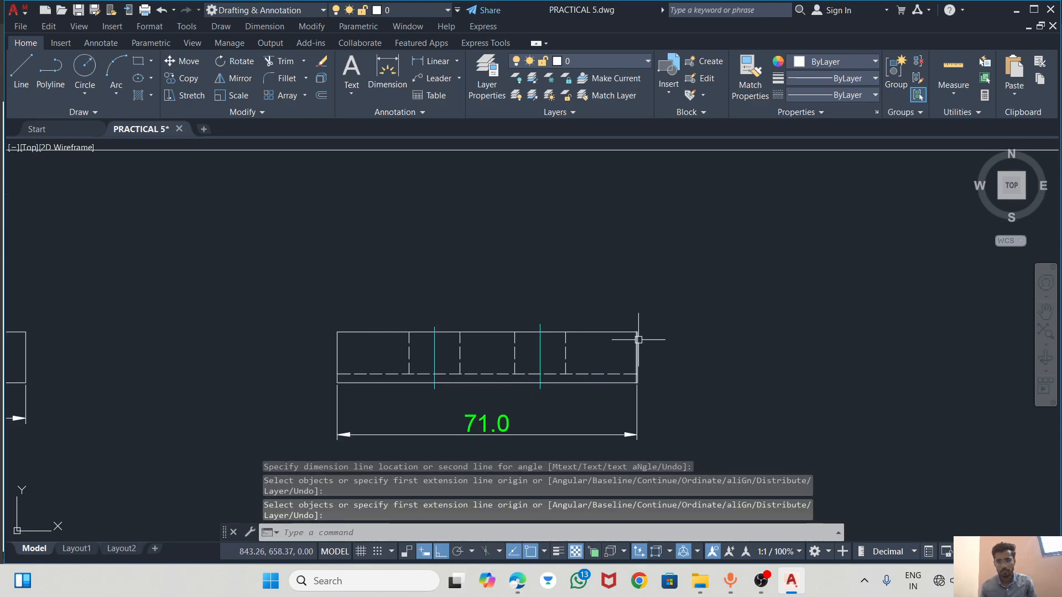
Draw the upright's left edge vertically from 5 units inside the base's upper-left corner to just past the lower horizontal projection line
{"action": "left_click", "coordinate": [22, 71]}
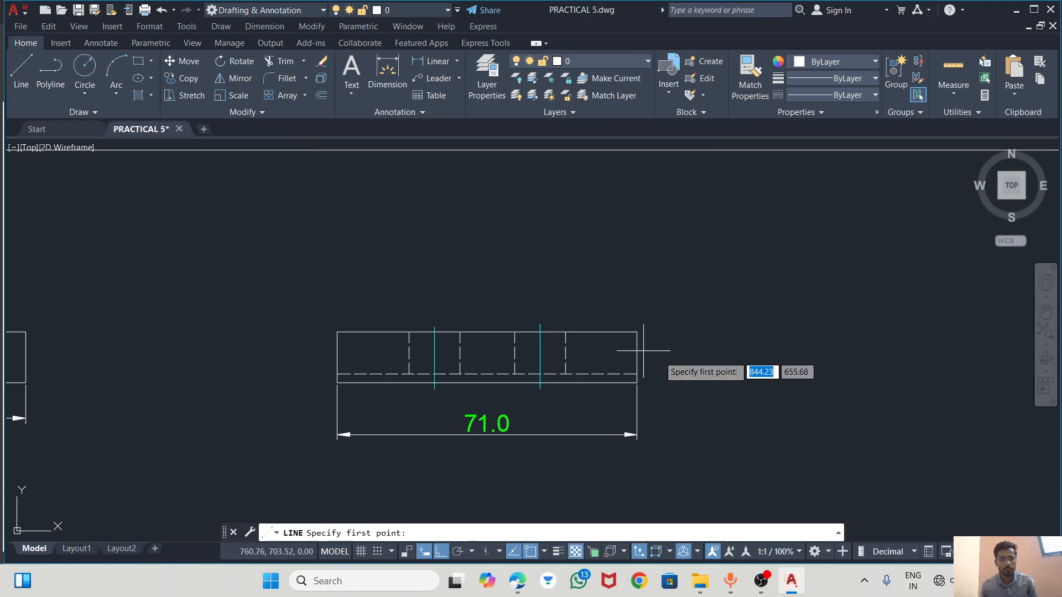
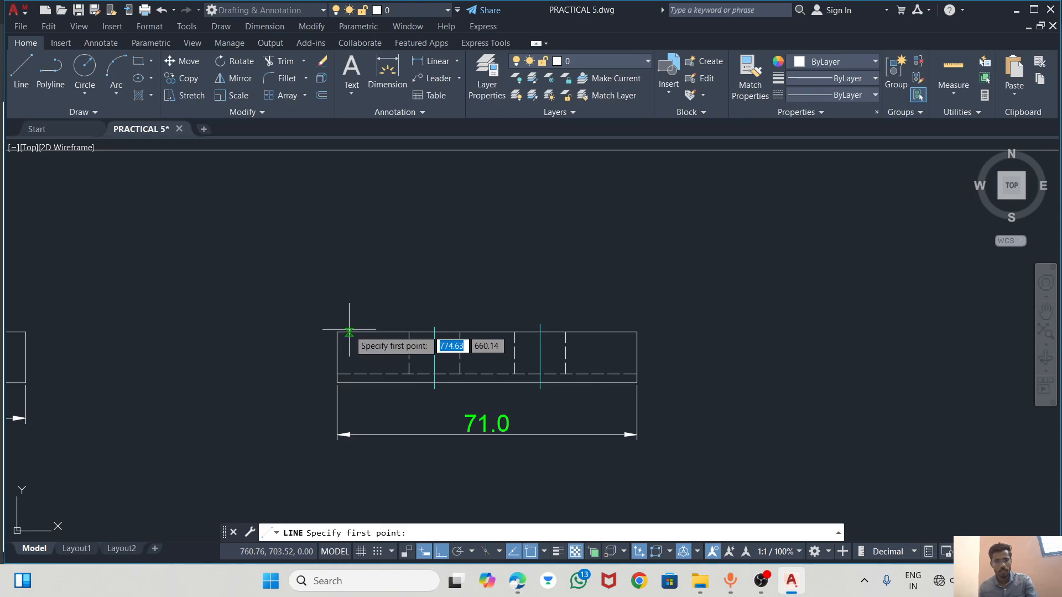
{"action": "key", "text": "Escape"}
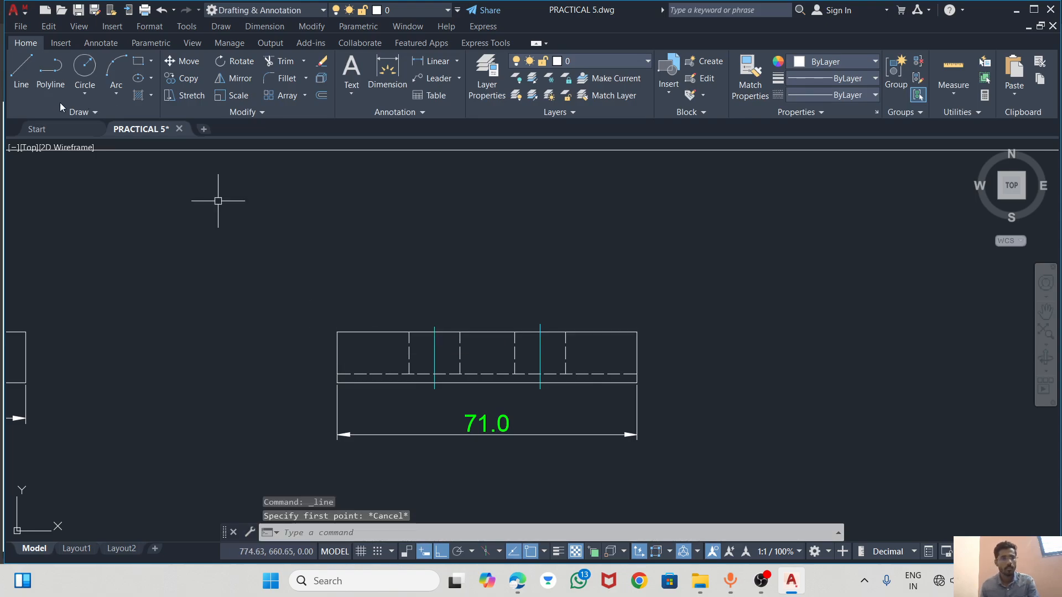
{"action": "left_click", "coordinate": [21, 69]}
{"action": "left_click", "coordinate": [337, 332]}
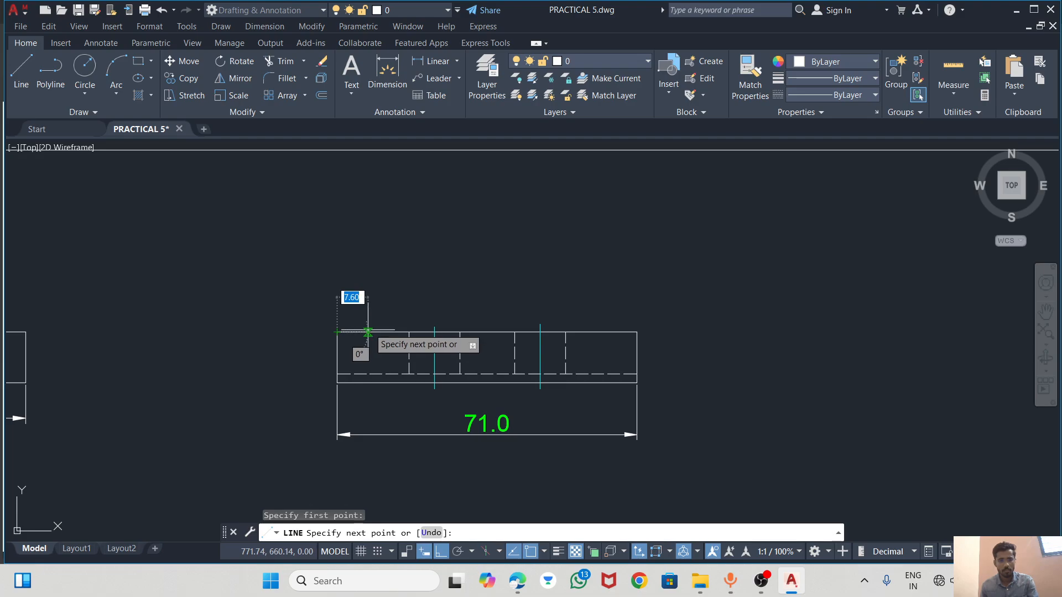
{"action": "type", "text": "5"}
{"action": "key", "text": "Return"}
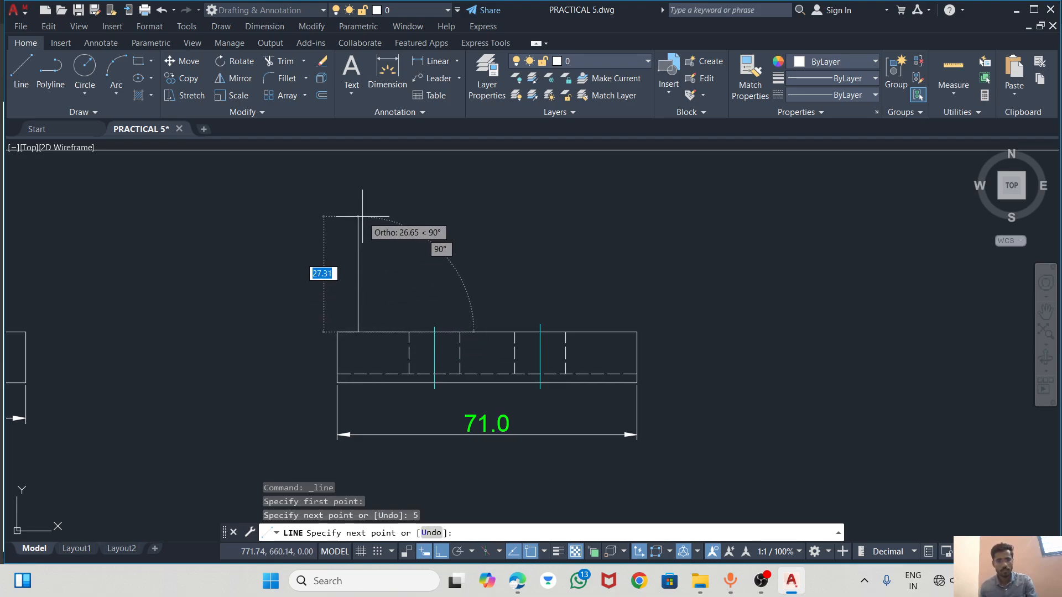
{"action": "left_click", "coordinate": [359, 145]}
{"action": "key", "text": "Escape"}
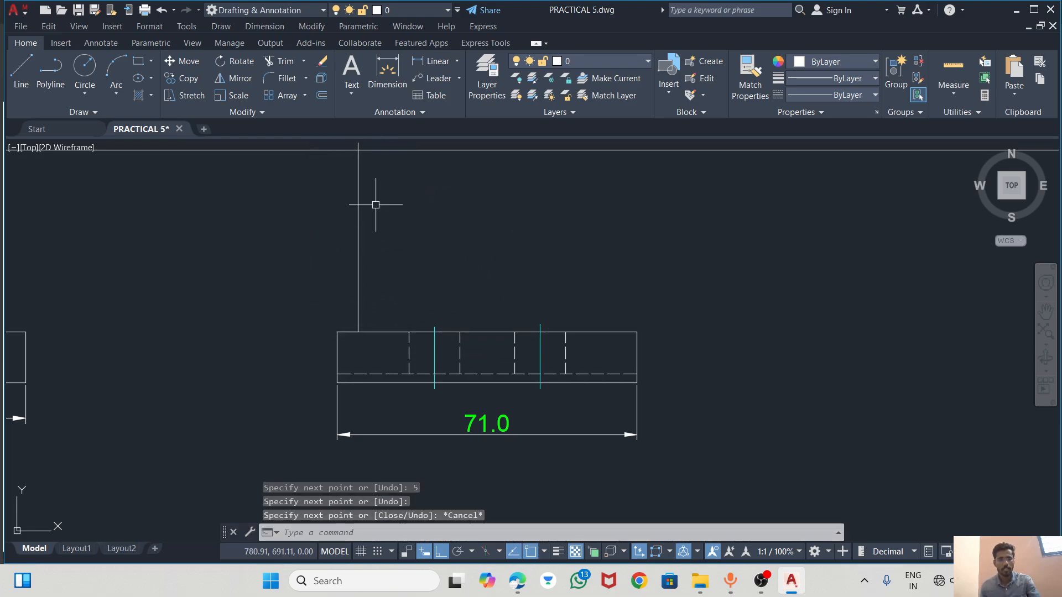
Stretch the upper end of the upright's left edge beyond the upper horizontal projection line
{"action": "scroll", "coordinate": [375, 203], "scroll_direction": "down", "scroll_amount": 2}
{"action": "left_click", "coordinate": [362, 187]}
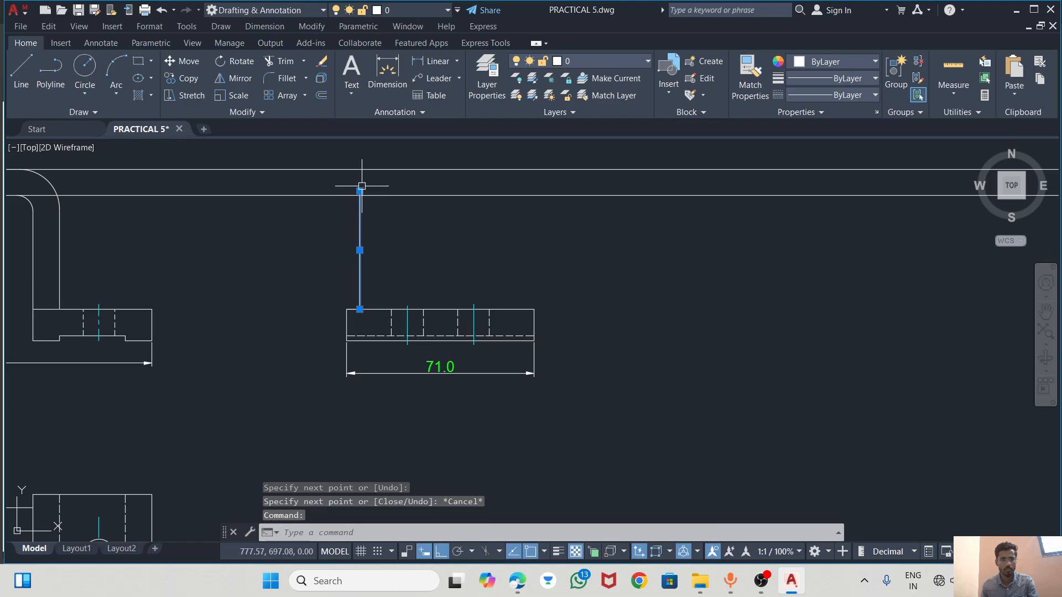
{"action": "left_click", "coordinate": [359, 191]}
{"action": "left_click", "coordinate": [360, 149]}
{"action": "key", "text": "Escape"}
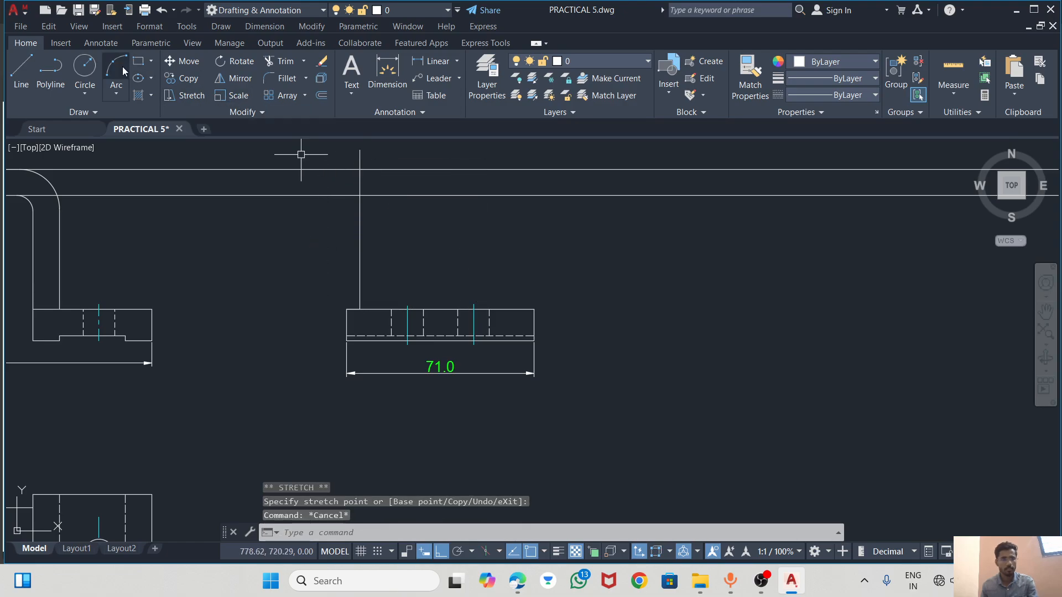
Draw the upright's right edge vertically from 5 units inside the base's upper-right corner to beyond the upper projection line
{"action": "left_click", "coordinate": [20, 69]}
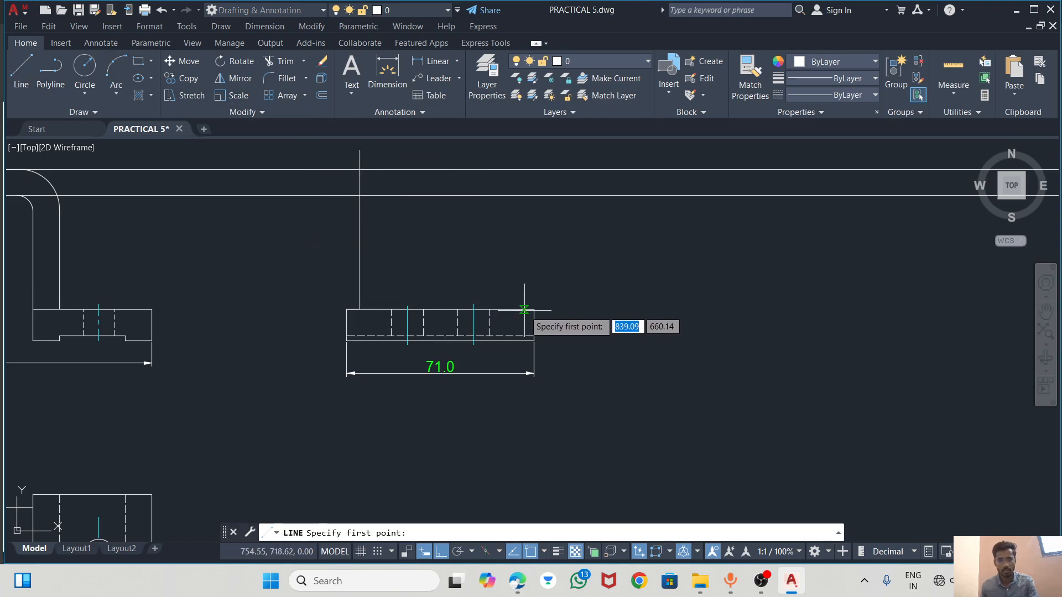
{"action": "left_click", "coordinate": [533, 308]}
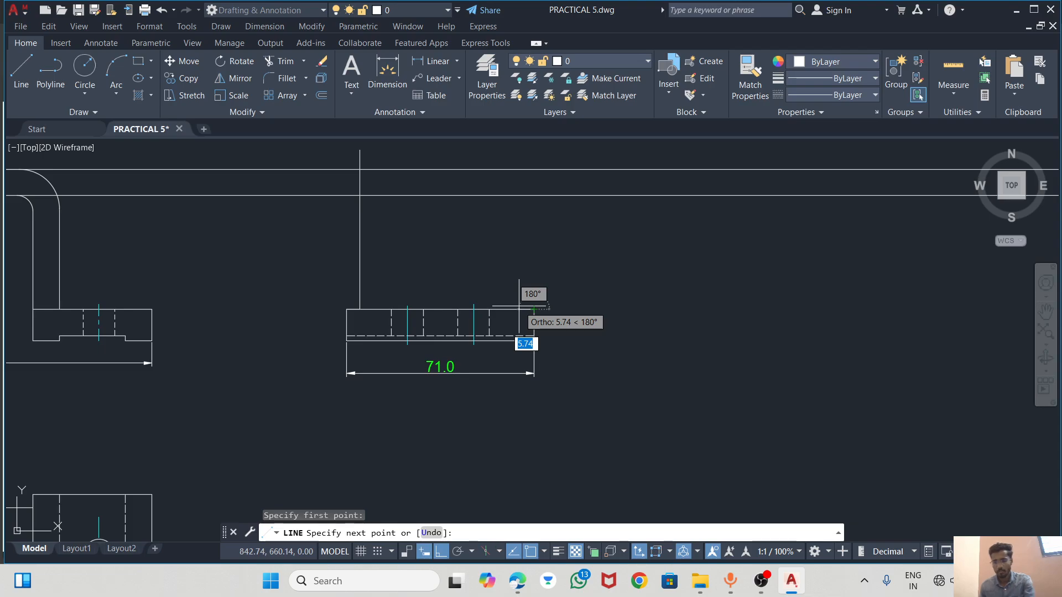
{"action": "type", "text": "5"}
{"action": "key", "text": "Return"}
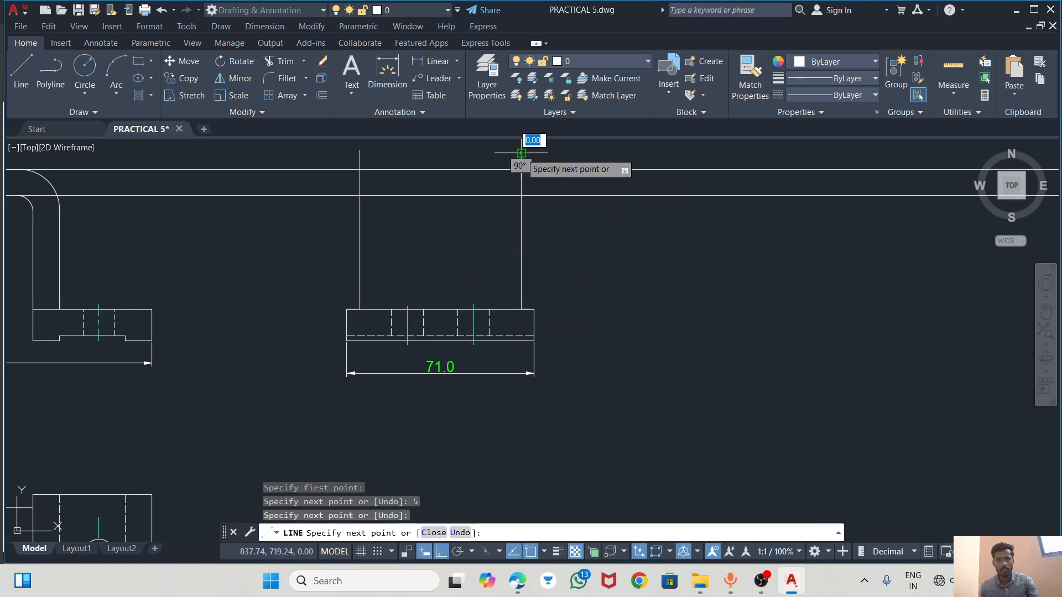
{"action": "key", "text": "Escape"}
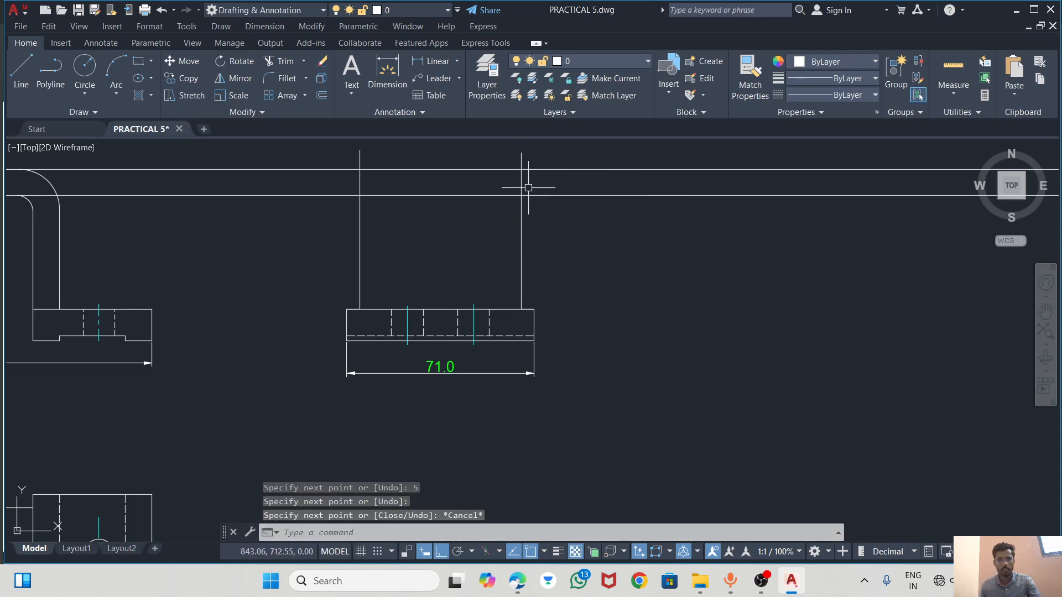
Trim both upright edges at the upper horizontal projection line and erase that projection line
{"action": "left_click", "coordinate": [281, 61]}
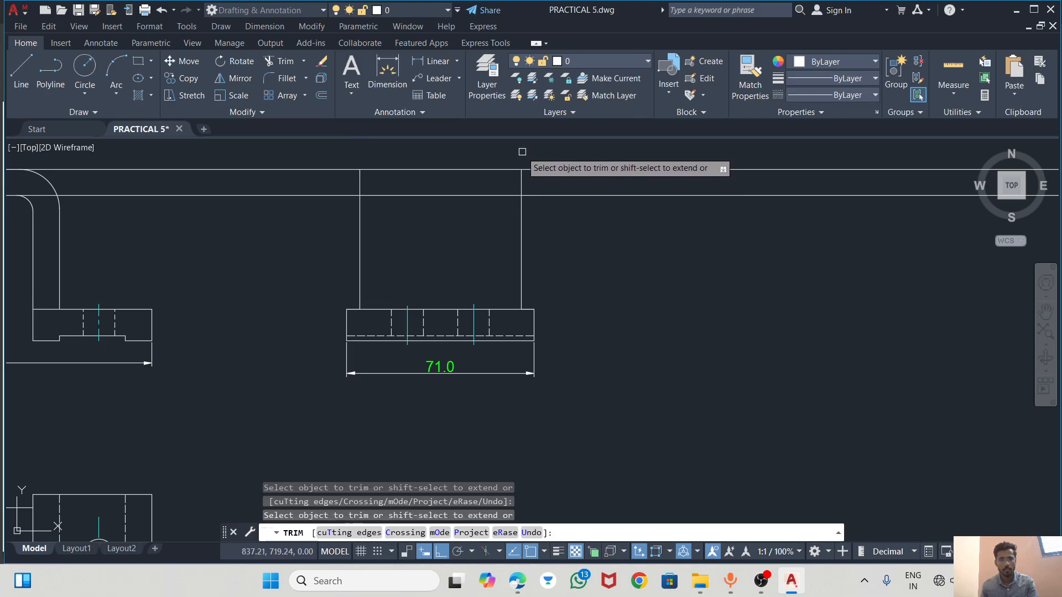
{"action": "key", "text": "Escape"}
{"action": "left_click", "coordinate": [407, 167]}
{"action": "key", "text": "Delete"}
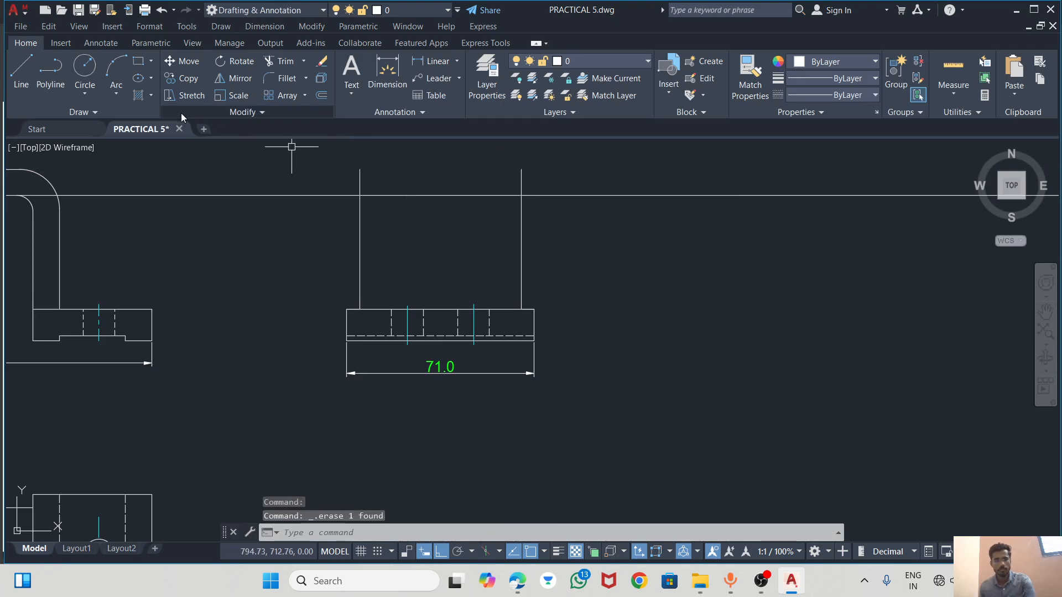
Draw the upright's top edge between the upper ends of its two vertical edges
{"action": "left_click", "coordinate": [21, 69]}
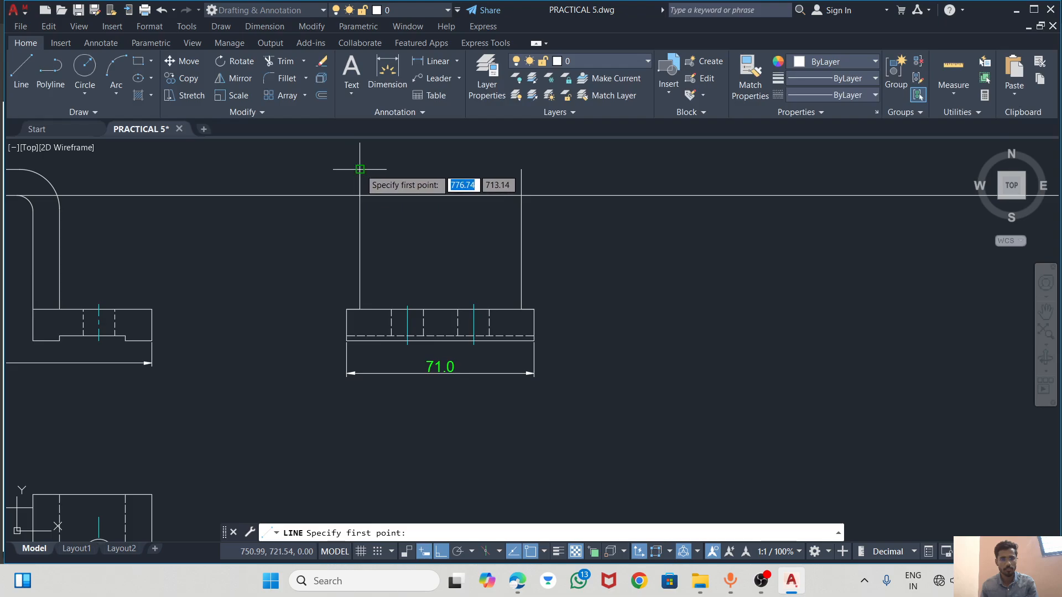
{"action": "left_click", "coordinate": [360, 169]}
{"action": "left_click", "coordinate": [521, 169]}
{"action": "key", "text": "Escape"}
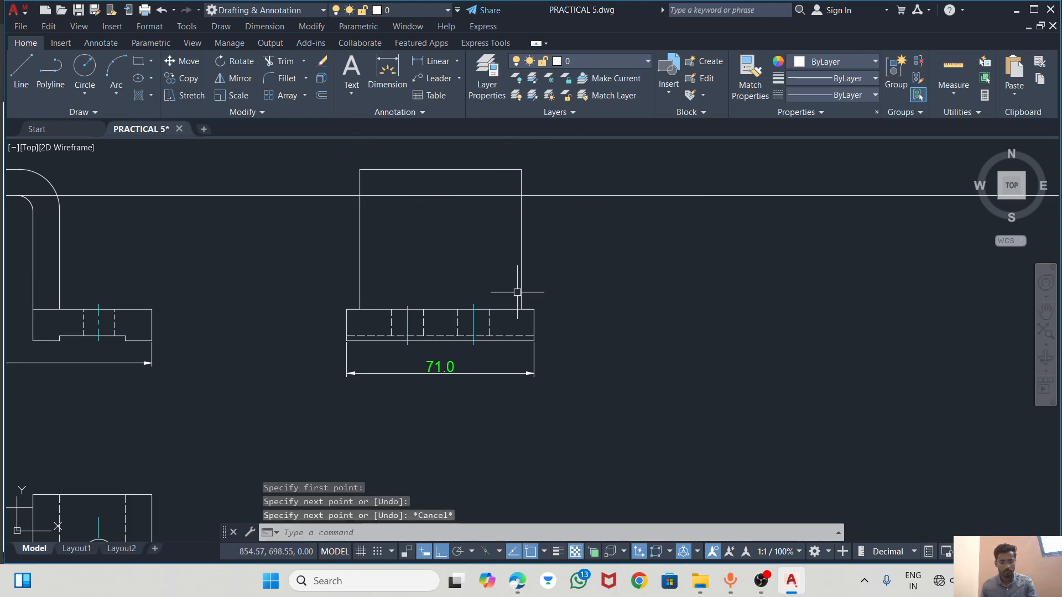
Check the corner in machinedrawing.pdf, try to fillet the upright's left edge with the base at the current radius, and erase the arc
{"action": "key", "text": "alt+Tab"}
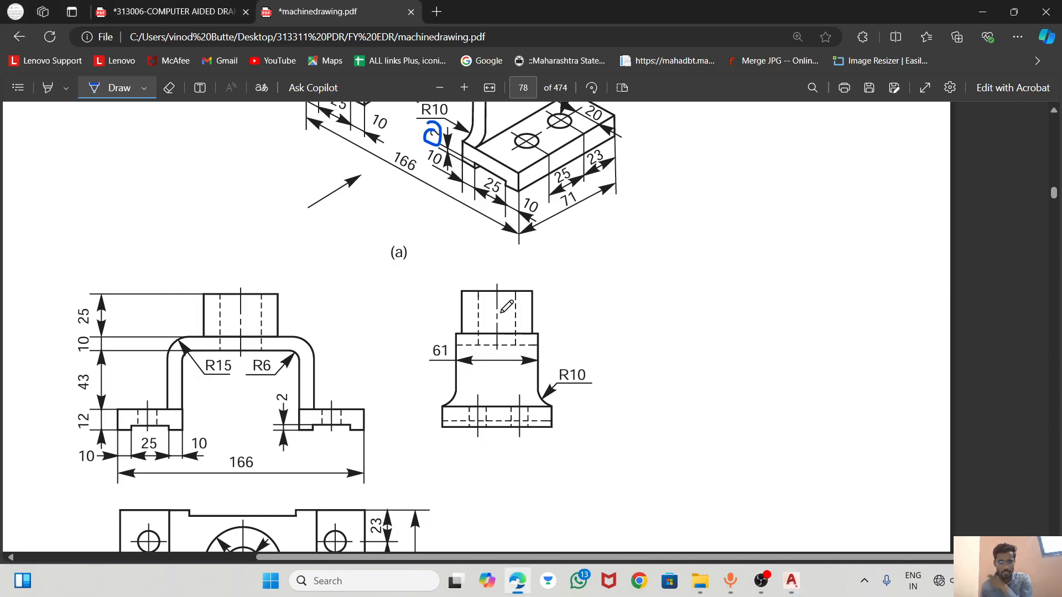
{"action": "scroll", "coordinate": [505, 308], "scroll_direction": "up", "scroll_amount": 4}
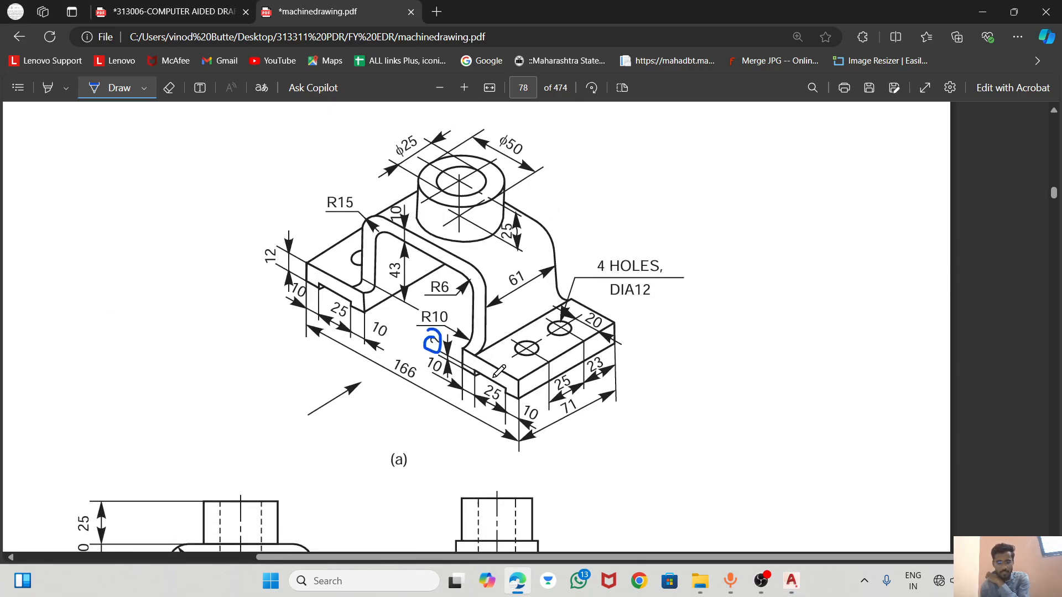
{"action": "left_click", "coordinate": [790, 581]}
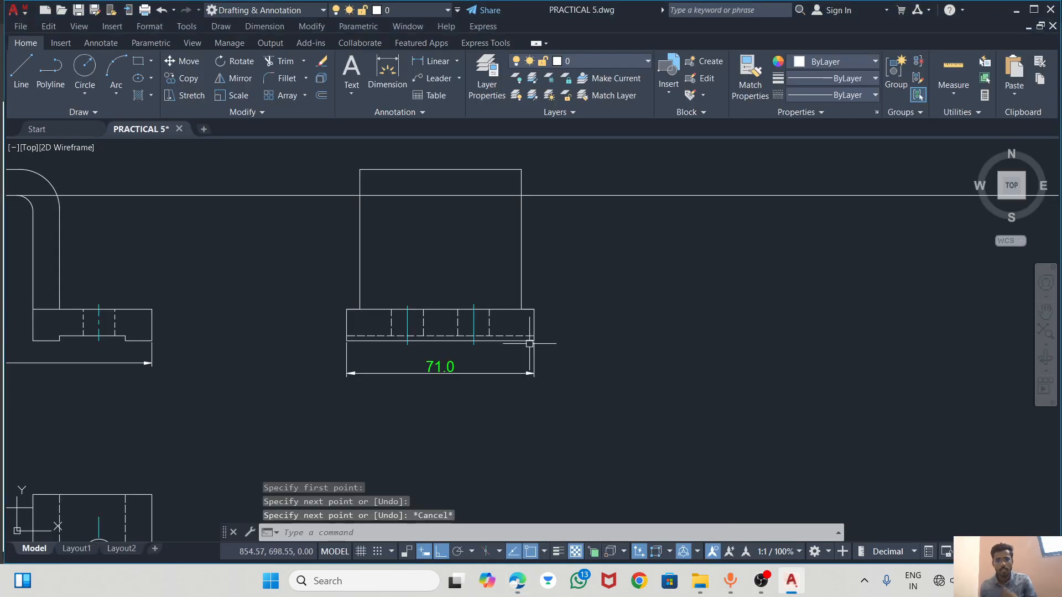
{"action": "scroll", "coordinate": [350, 327], "scroll_direction": "up", "scroll_amount": 3}
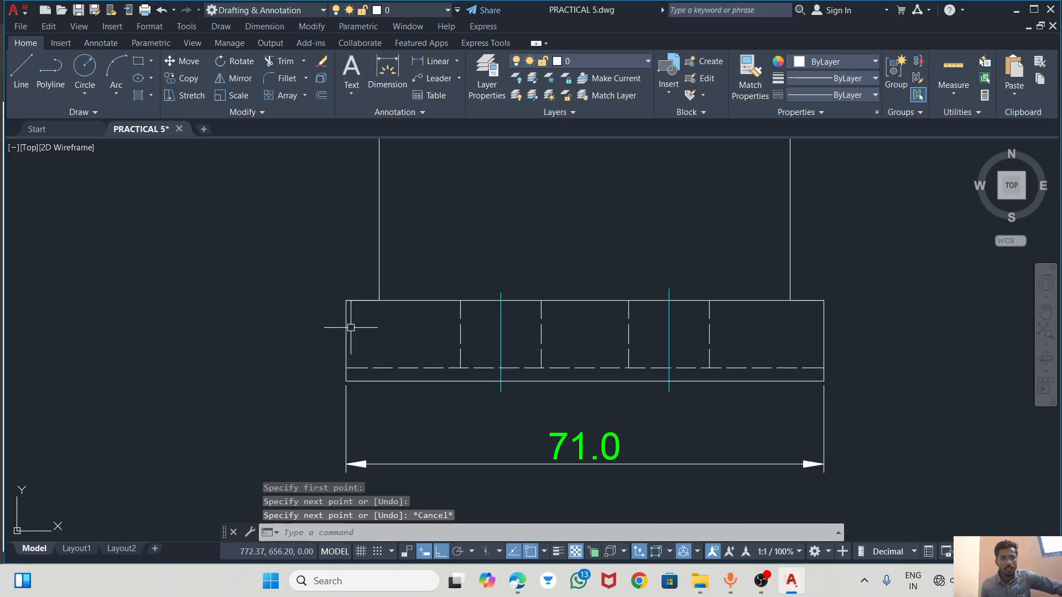
{"action": "left_click", "coordinate": [285, 78]}
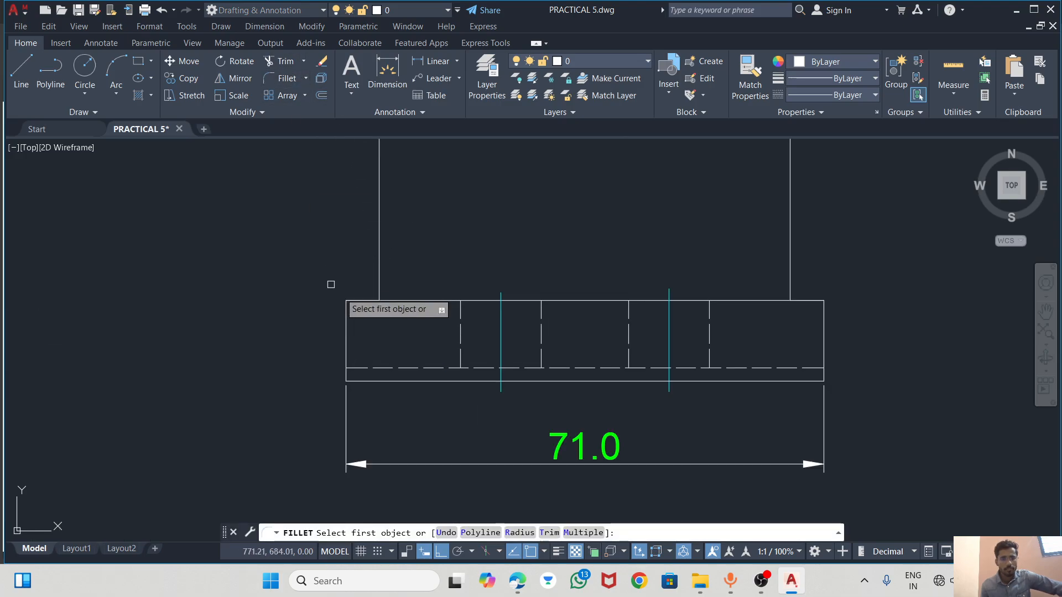
{"action": "left_click", "coordinate": [359, 299]}
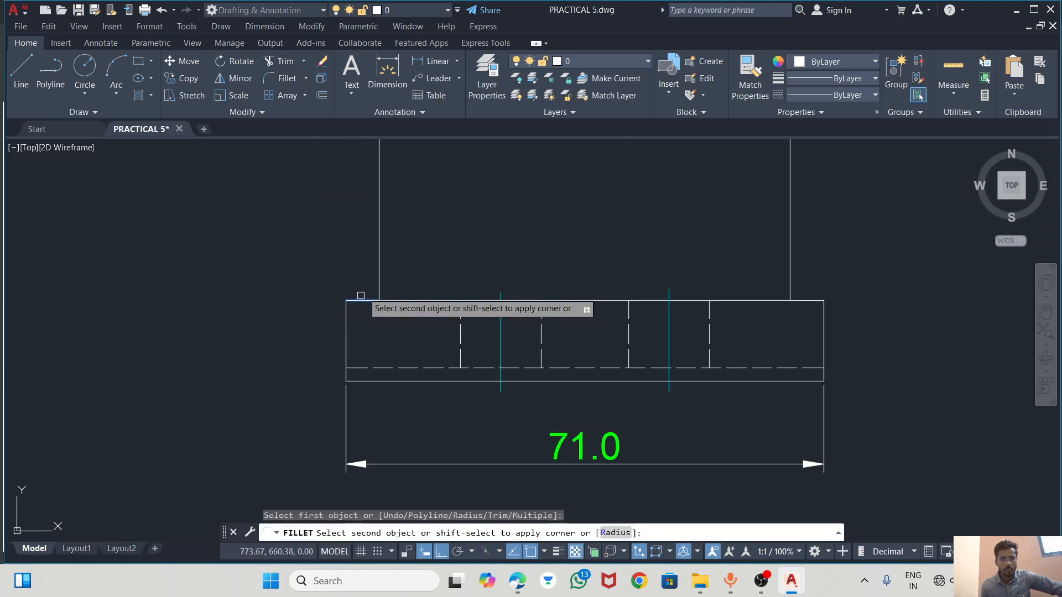
{"action": "left_click", "coordinate": [379, 255]}
{"action": "left_click", "coordinate": [353, 268]}
{"action": "mouse_move", "coordinate": [349, 272]}
{"action": "left_click", "coordinate": [395, 292]}
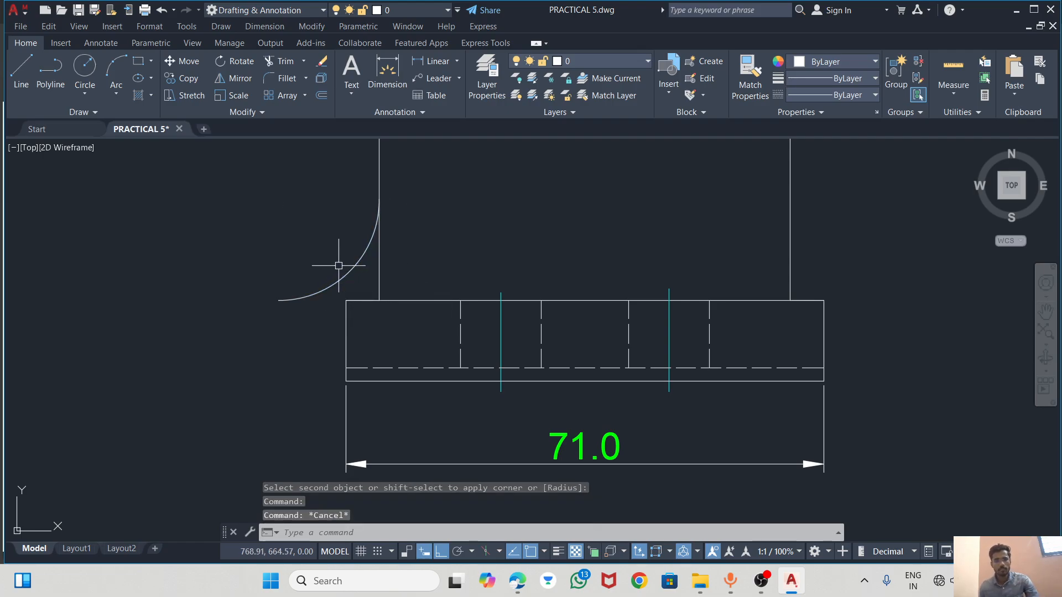
{"action": "key", "text": "Escape"}
{"action": "key", "text": "Delete"}
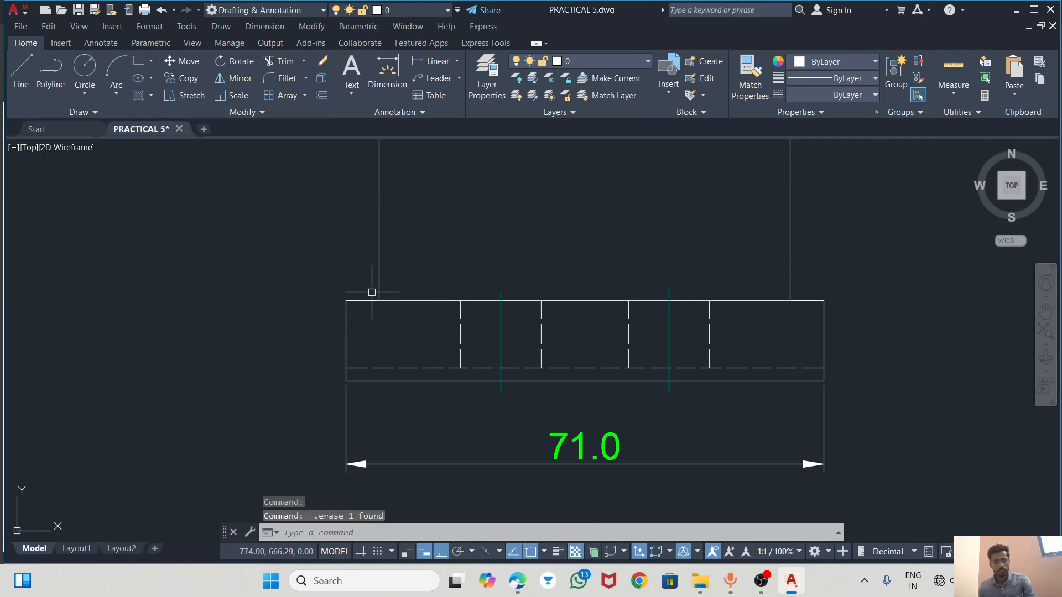
Try to fillet the upright's left edge with the base at radius 10, checking the corner in machinedrawing.pdf
{"action": "left_click", "coordinate": [274, 81]}
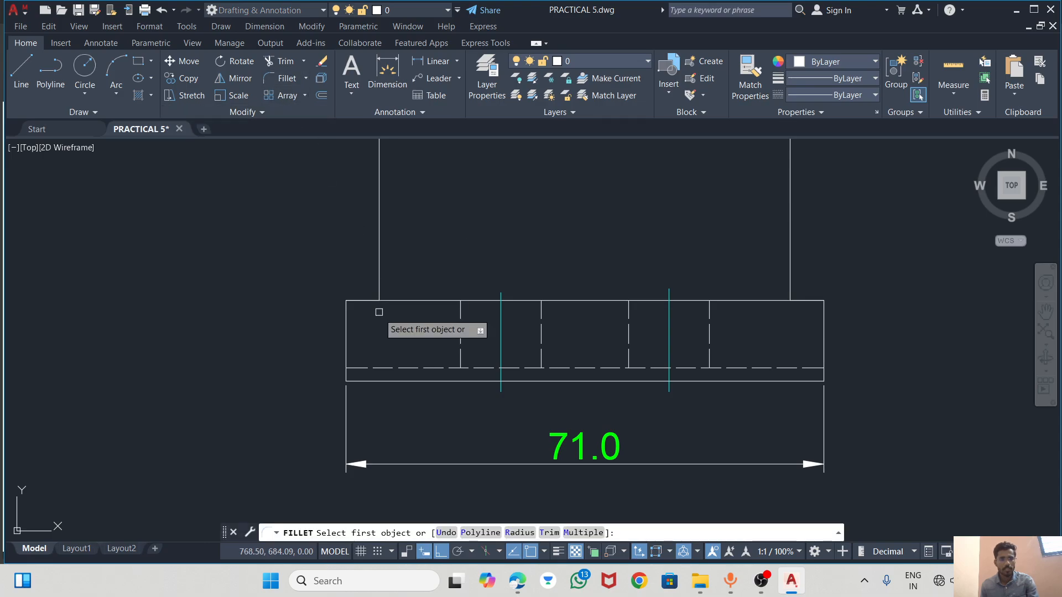
{"action": "left_click", "coordinate": [520, 532]}
{"action": "type", "text": "10"}
{"action": "key", "text": "Return"}
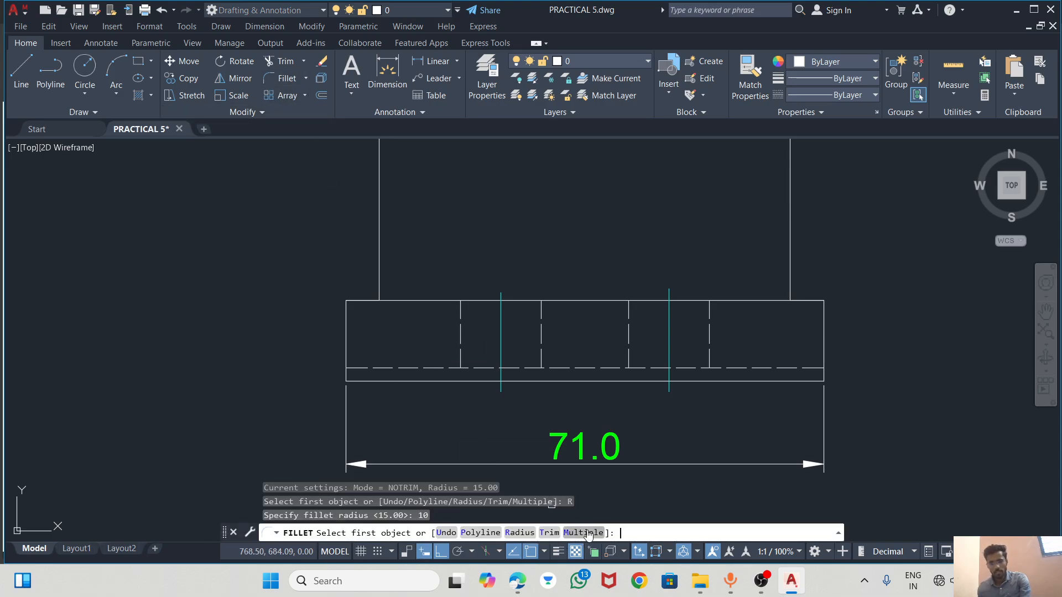
{"action": "left_click", "coordinate": [370, 302]}
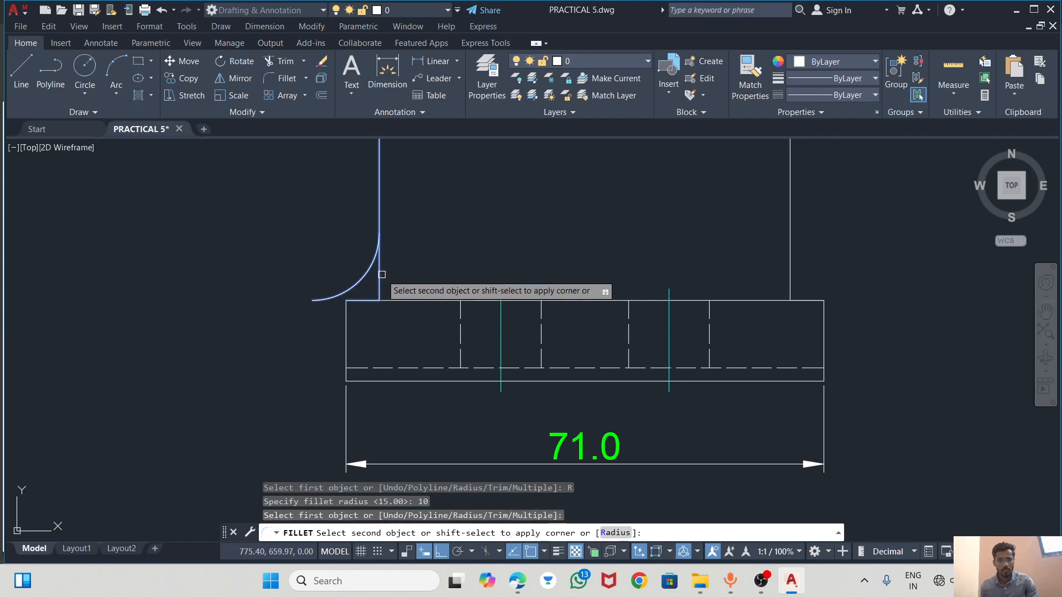
{"action": "key", "text": "alt+Tab"}
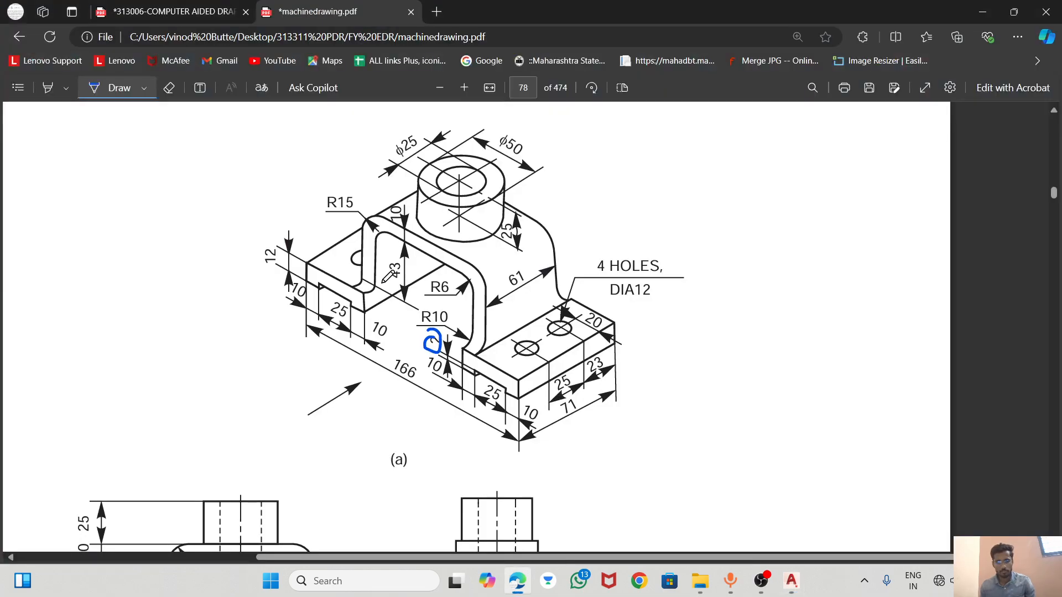
{"action": "scroll", "coordinate": [402, 291], "scroll_direction": "down", "scroll_amount": 3}
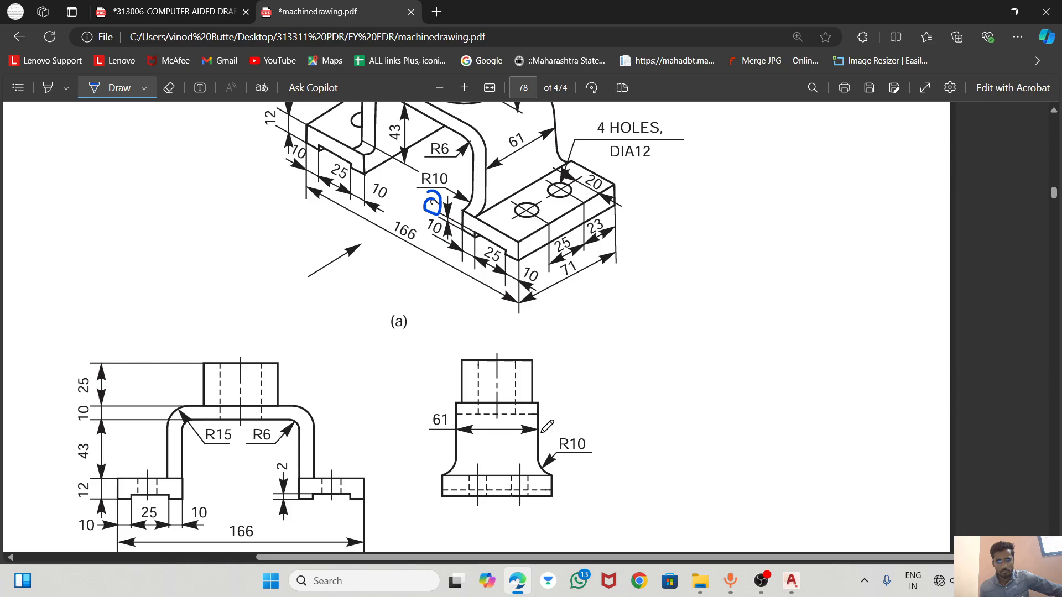
{"action": "scroll", "coordinate": [547, 426], "scroll_direction": "up", "scroll_amount": 2}
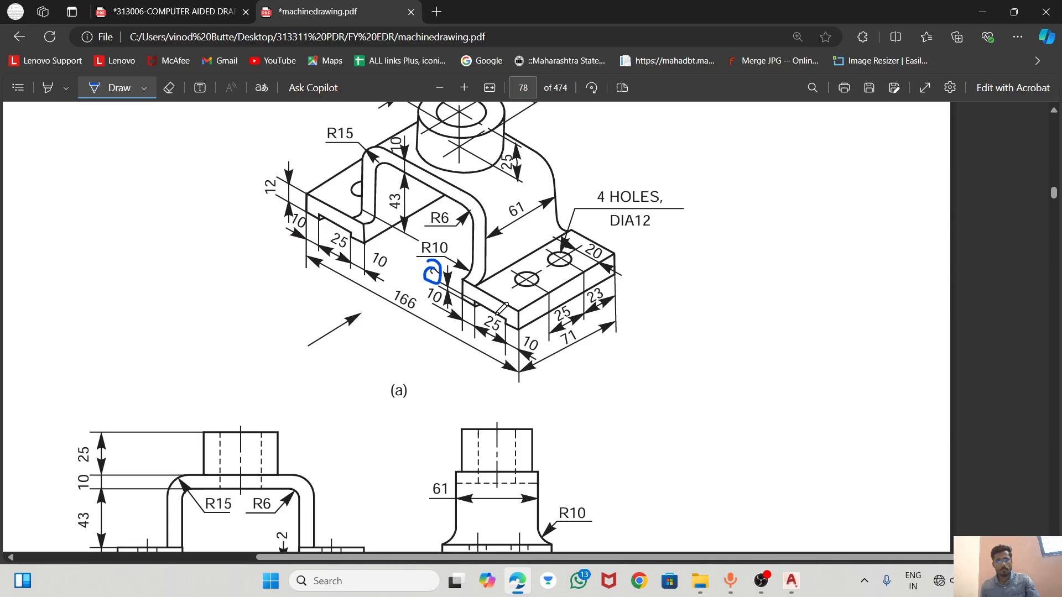
{"action": "key", "text": "Escape"}
{"action": "key", "text": "alt+Tab"}
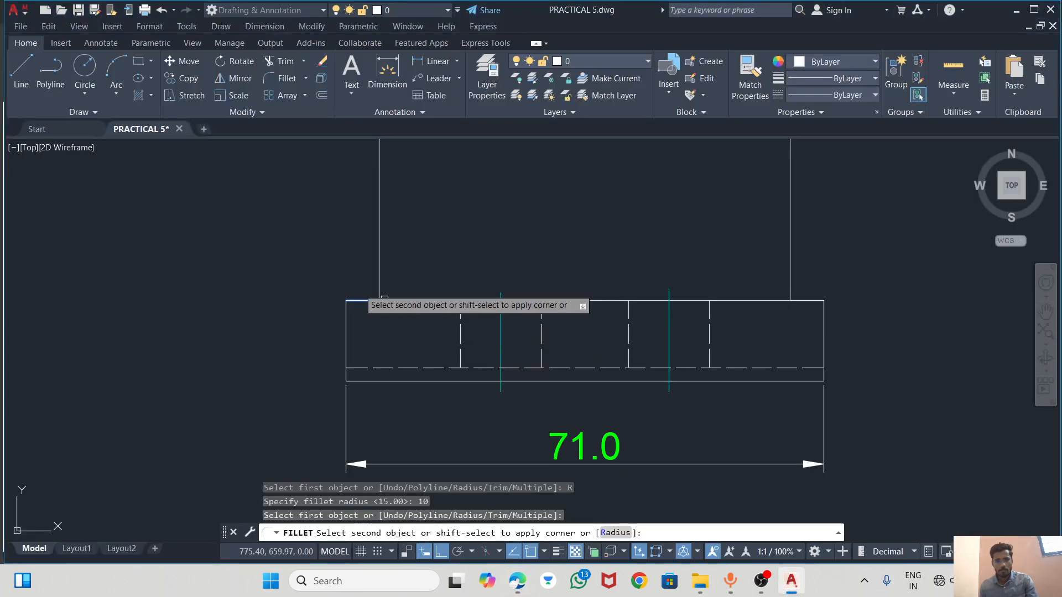
{"action": "left_click", "coordinate": [365, 299]}
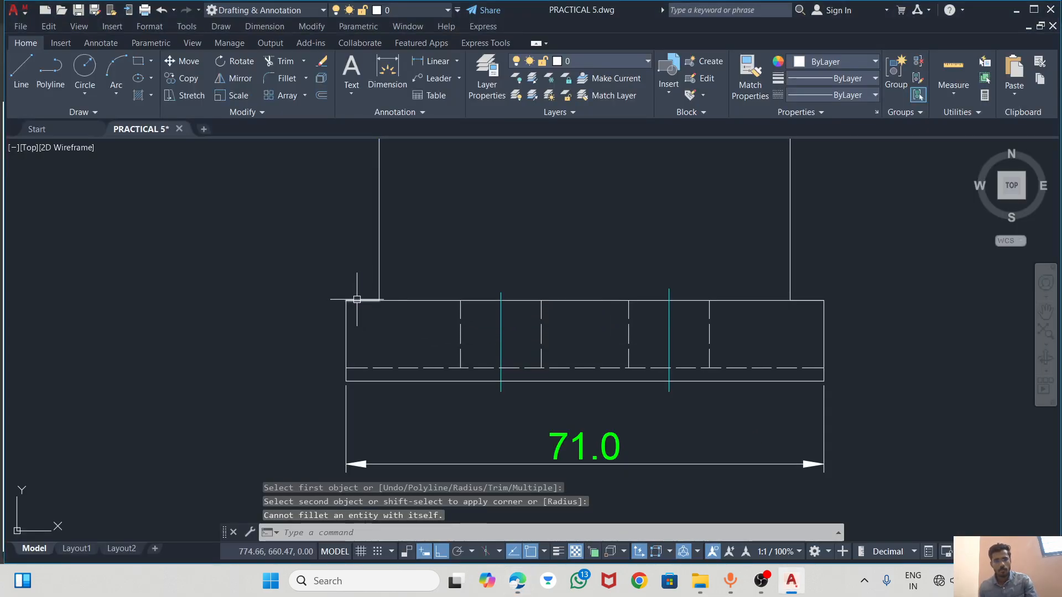
Erase the short overlapping line segments on the base's upper edge outside the upright's left and right edges
{"action": "left_click", "coordinate": [364, 302]}
{"action": "key", "text": "Delete"}
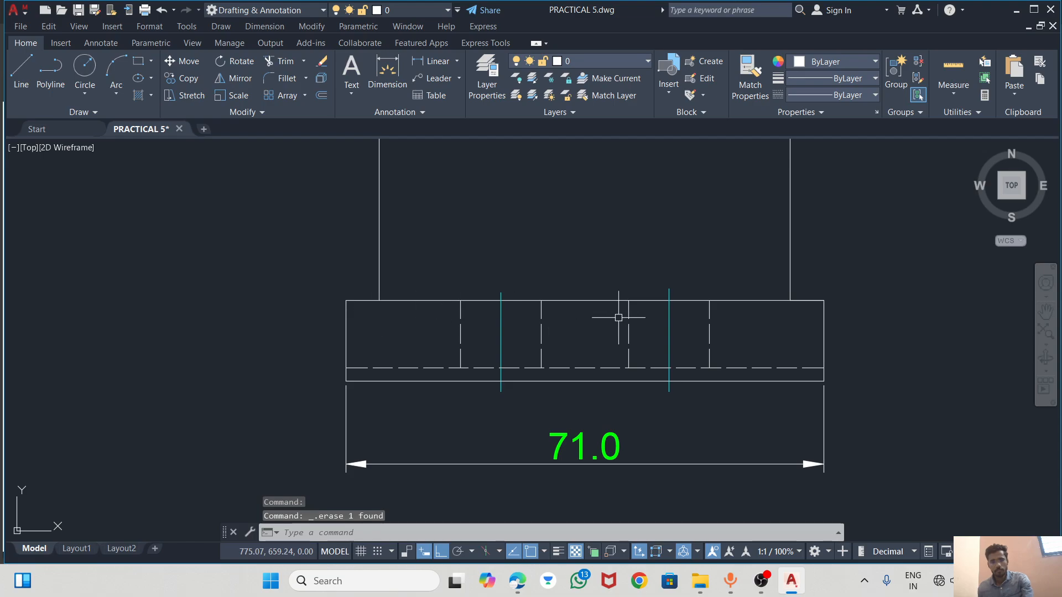
{"action": "left_click", "coordinate": [802, 301]}
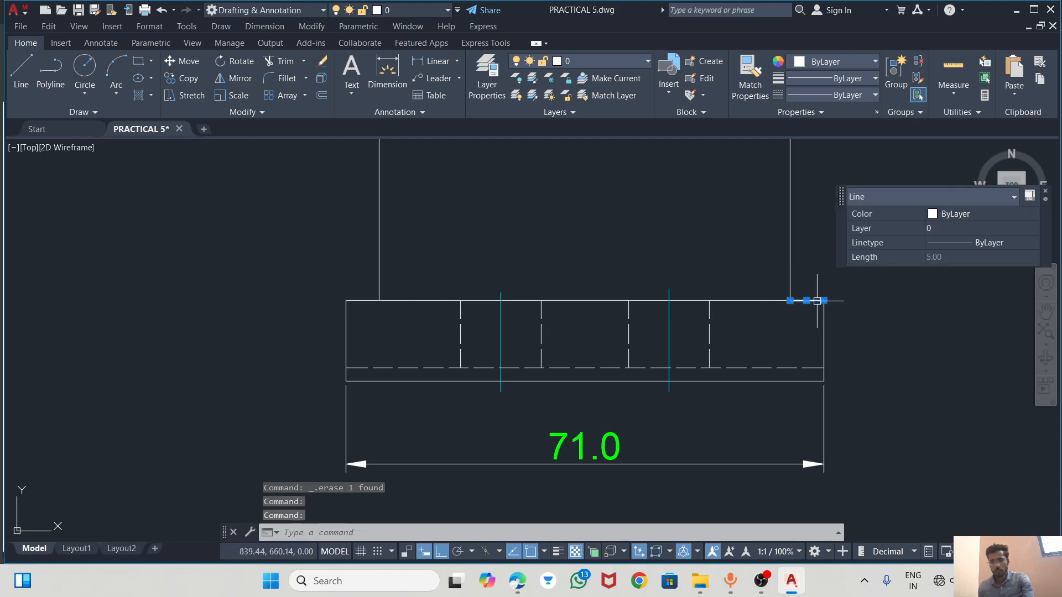
{"action": "key", "text": "Escape"}
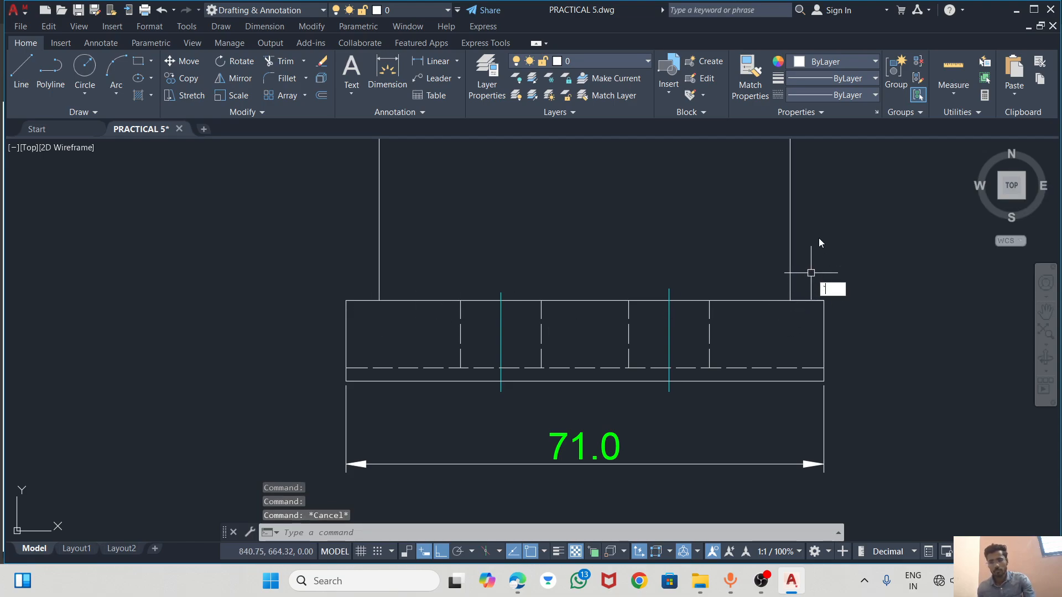
{"action": "key", "text": "Escape"}
{"action": "left_click", "coordinate": [811, 298]}
{"action": "key", "text": "Delete"}
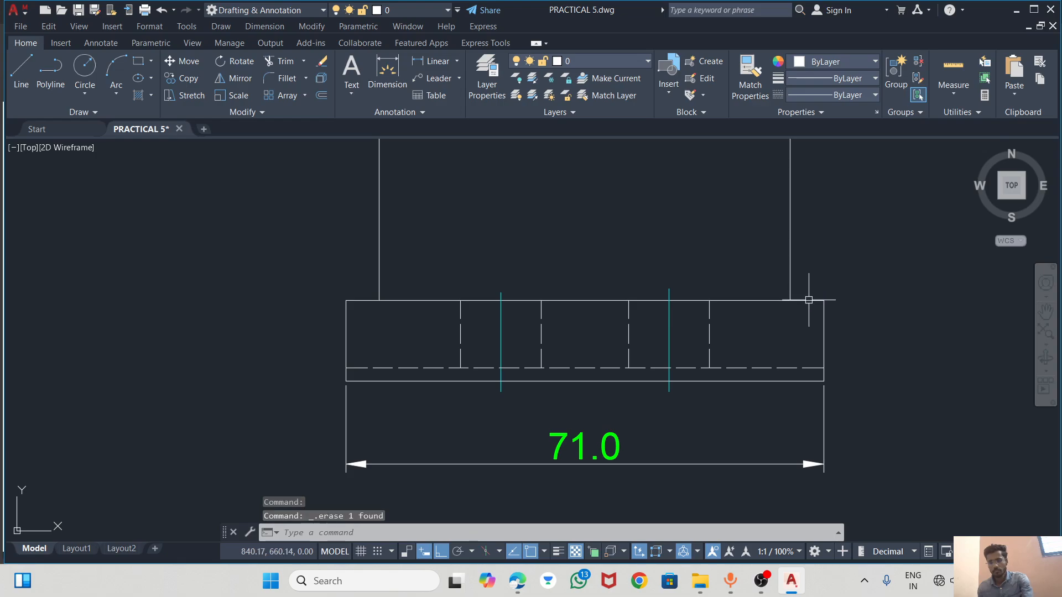
{"action": "left_click", "coordinate": [271, 83]}
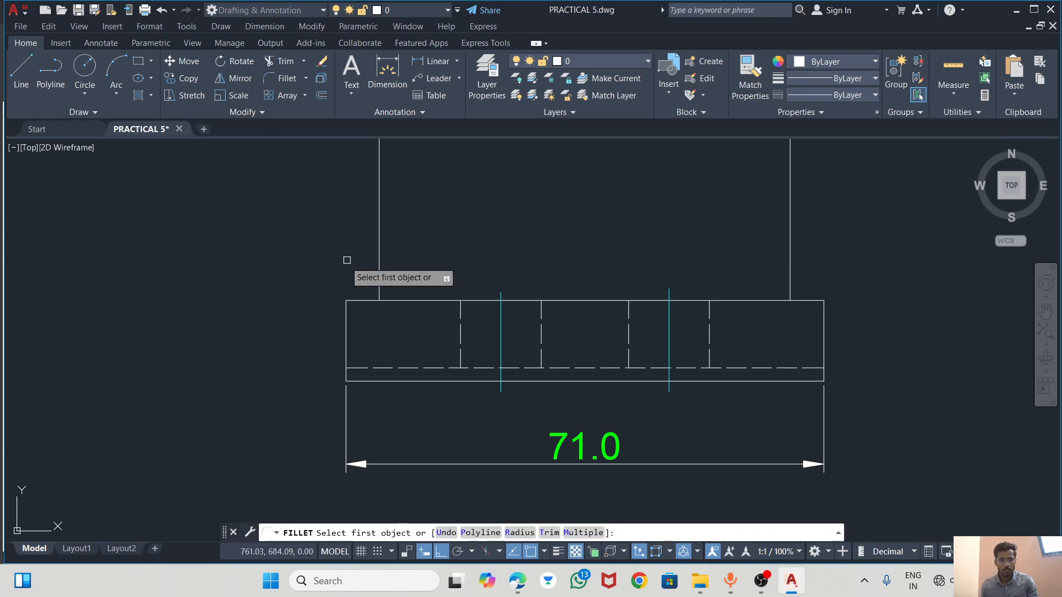
{"action": "left_click", "coordinate": [361, 301]}
{"action": "key", "text": "Escape"}
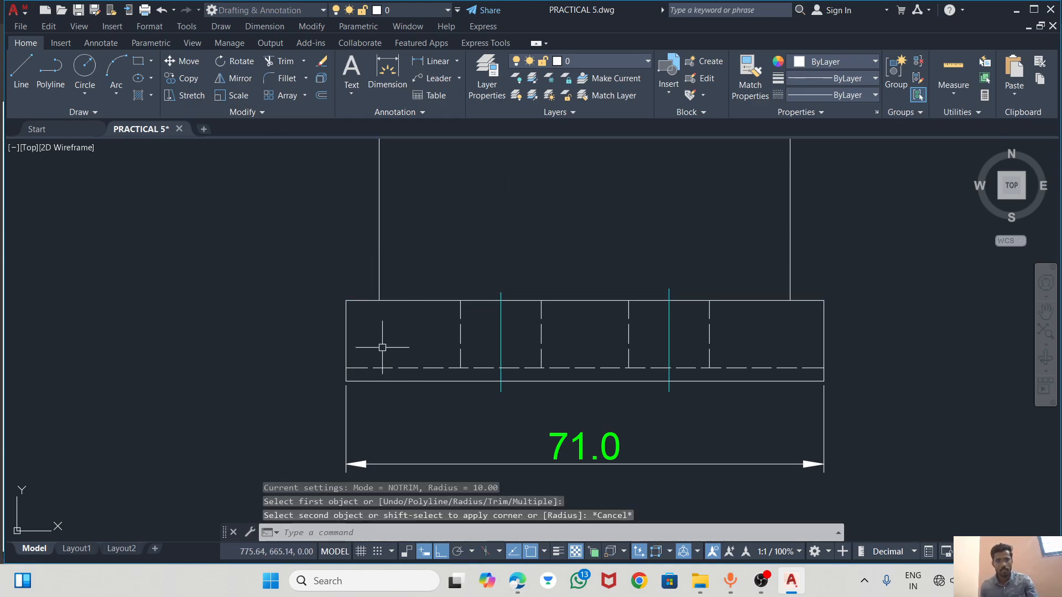
Check the side view's width and base fillet in machinedrawing.pdf, and erase the handwritten blue mark below the R10 label
{"action": "key", "text": "alt+Tab"}
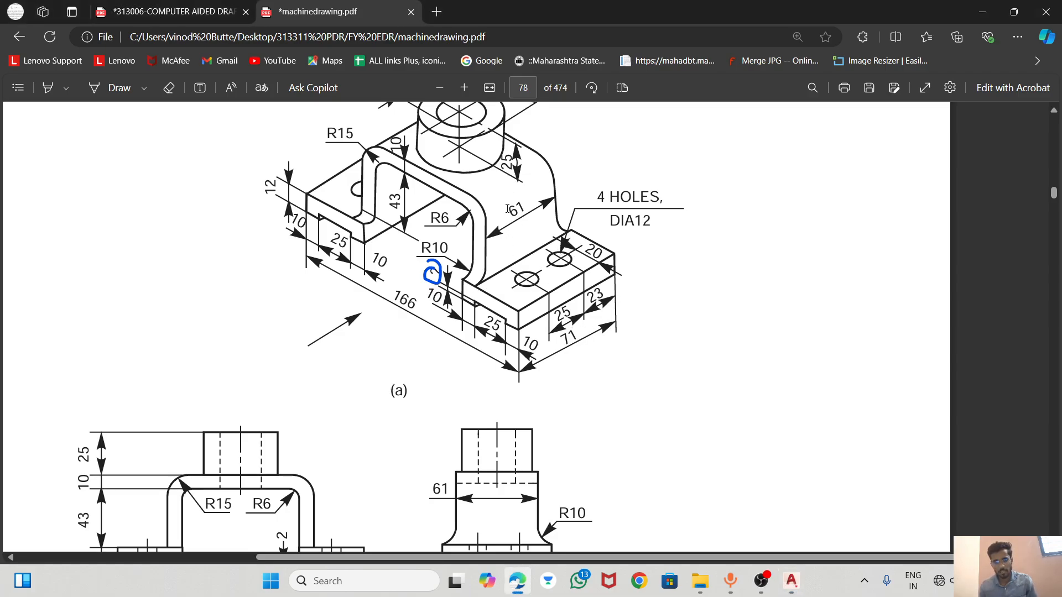
{"action": "left_click_drag", "start_coordinate": [522, 209], "coordinate": [523, 211]}
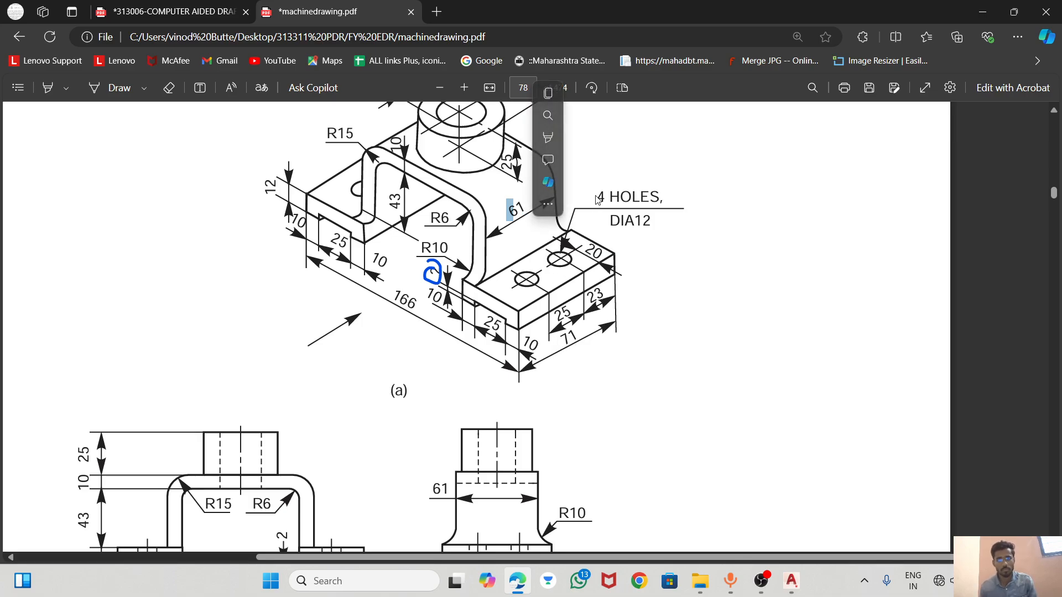
{"action": "scroll", "coordinate": [459, 341], "scroll_direction": "down", "scroll_amount": 3}
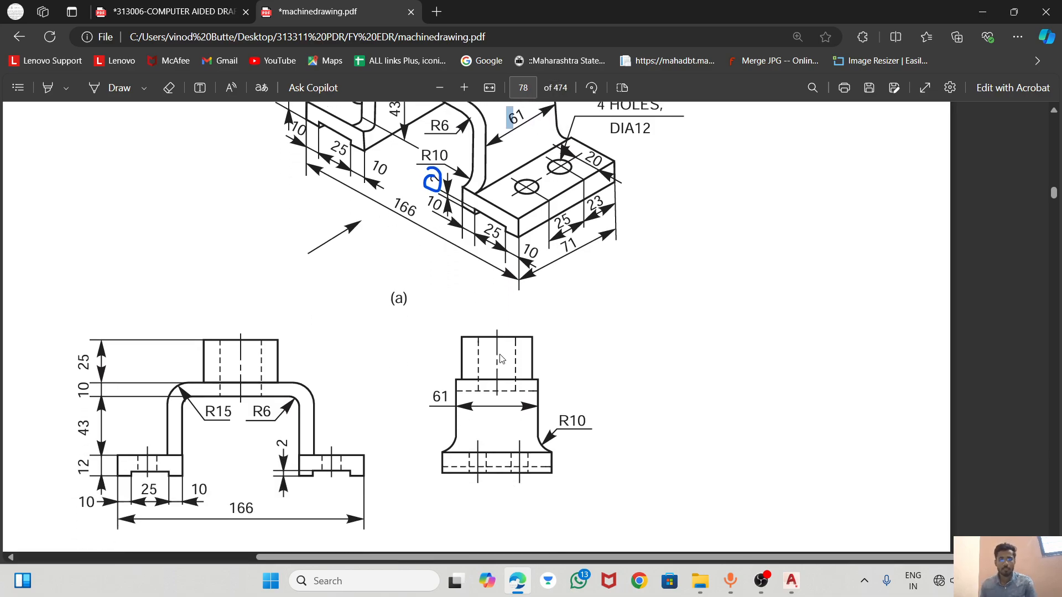
{"action": "scroll", "coordinate": [452, 211], "scroll_direction": "up", "scroll_amount": 2}
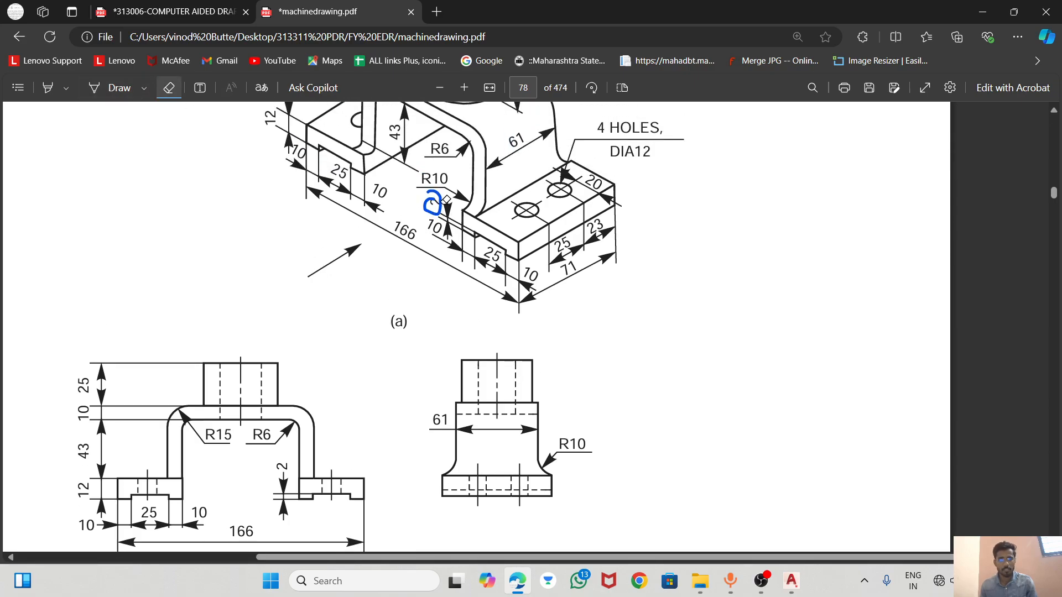
{"action": "left_click", "coordinate": [790, 580]}
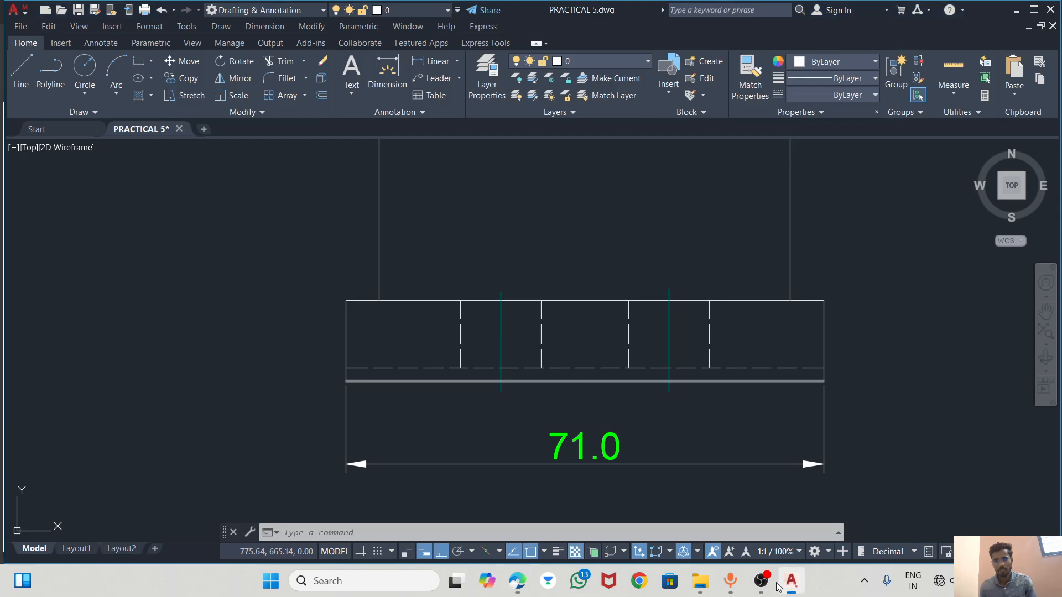
Fillet the base's upper edge with the upright's left edge at radius 5, without trimming
{"action": "left_click", "coordinate": [282, 79]}
{"action": "left_click", "coordinate": [361, 299]}
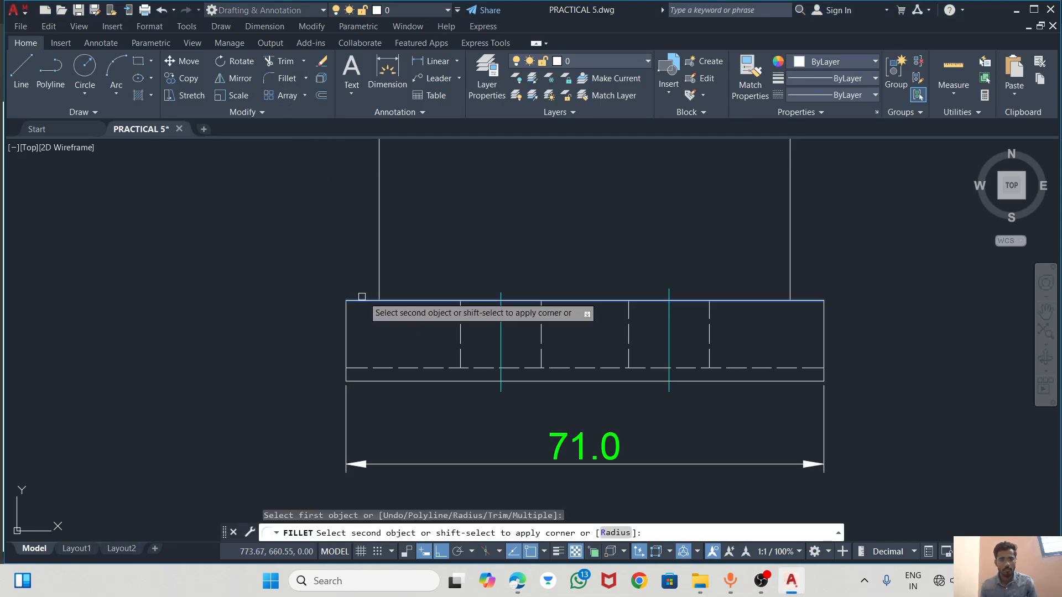
{"action": "left_click", "coordinate": [614, 533]}
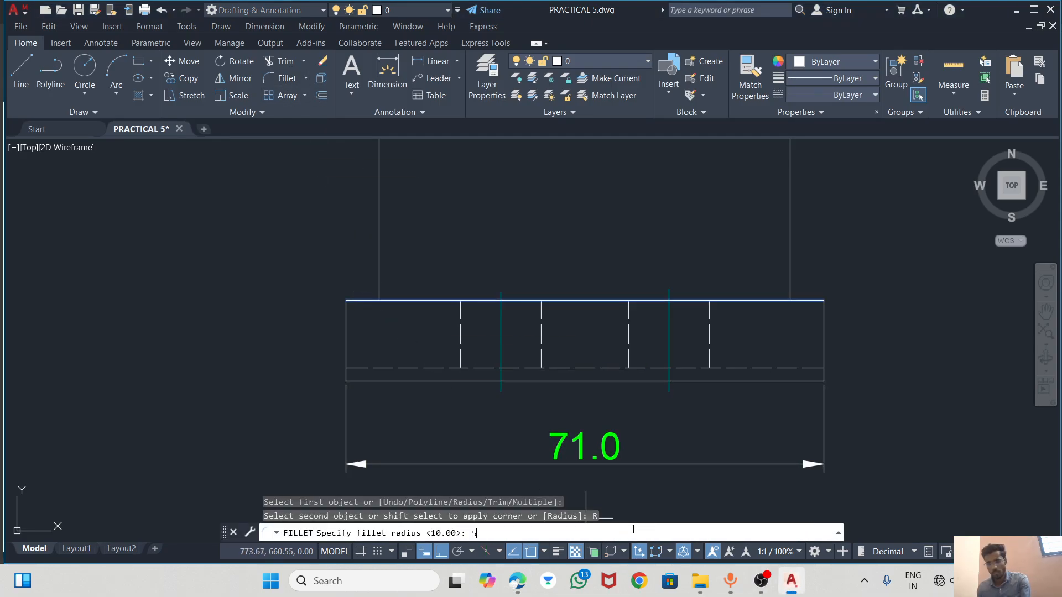
{"action": "type", "text": "5"}
{"action": "key", "text": "Return"}
{"action": "left_click", "coordinate": [378, 265]}
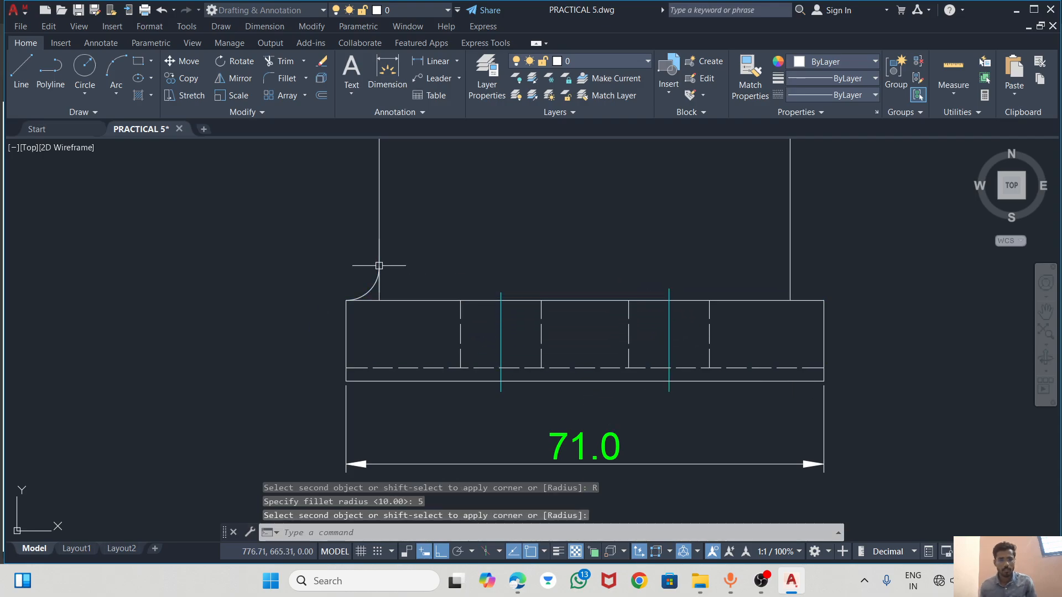
Fillet the base's upper edge with the upright's right edge at the same radius of 5
{"action": "type", "text": "f"}
{"action": "key", "text": "Return"}
{"action": "left_click", "coordinate": [800, 299]}
{"action": "left_click", "coordinate": [790, 277]}
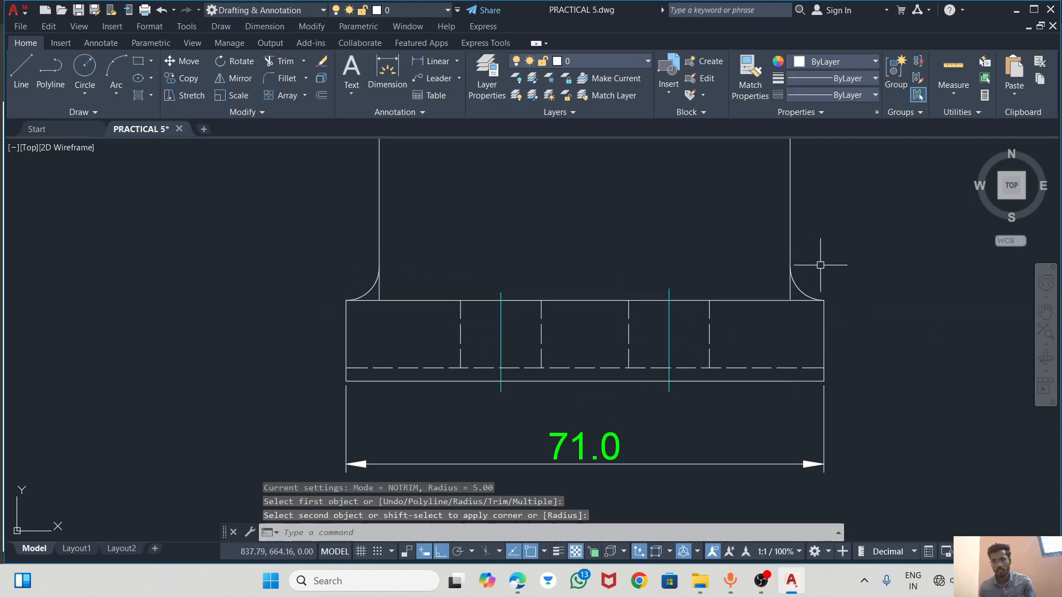
{"action": "key", "text": "Return"}
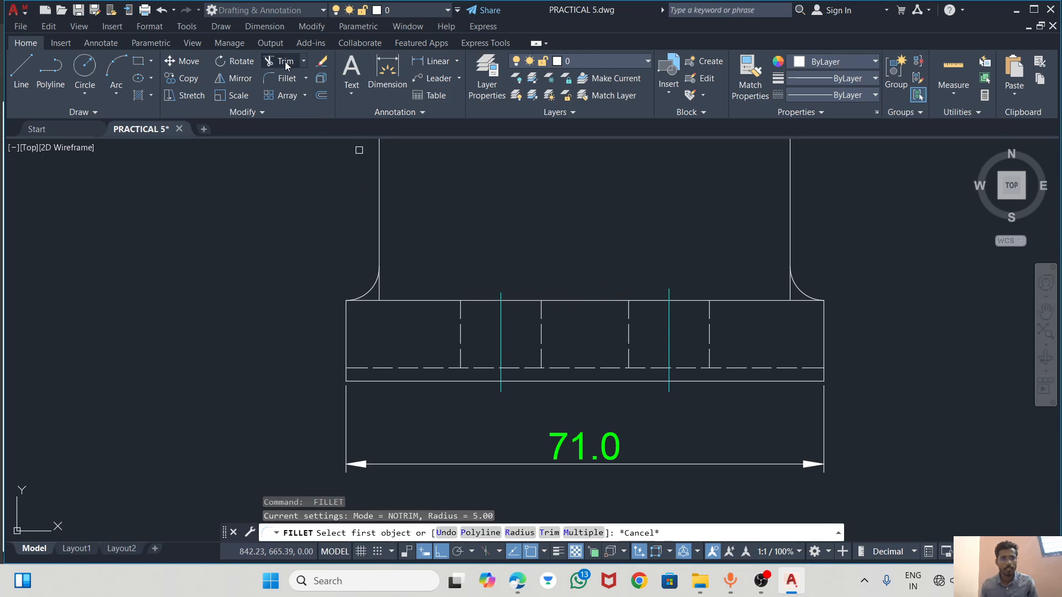
Trim the leftover lower ends of the upright's left and right edges below both fillet arcs
{"action": "left_click", "coordinate": [285, 61]}
{"action": "left_click", "coordinate": [379, 294]}
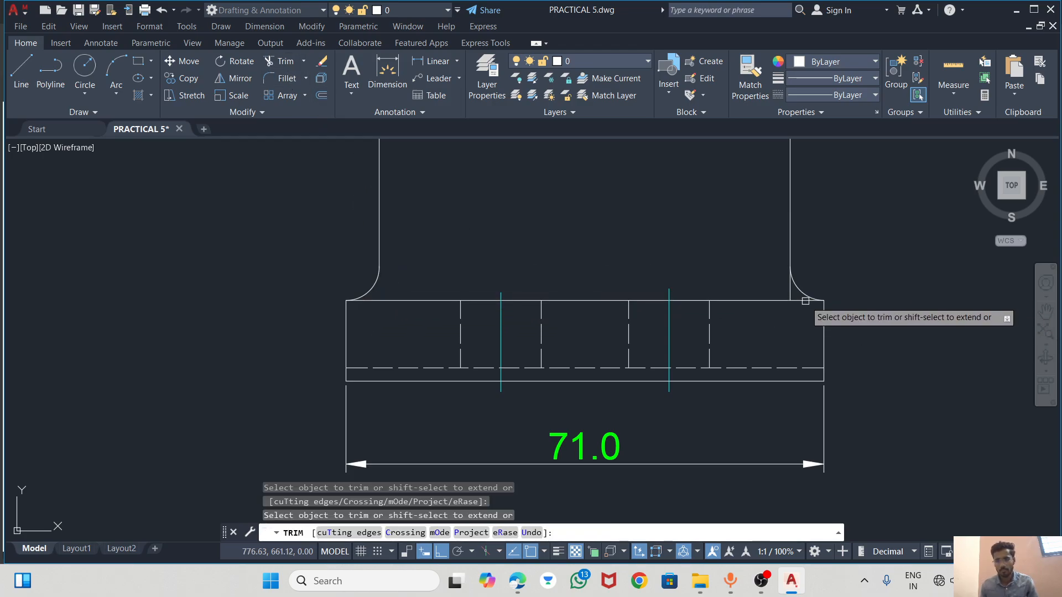
{"action": "scroll", "coordinate": [638, 343], "scroll_direction": "down", "scroll_amount": 5}
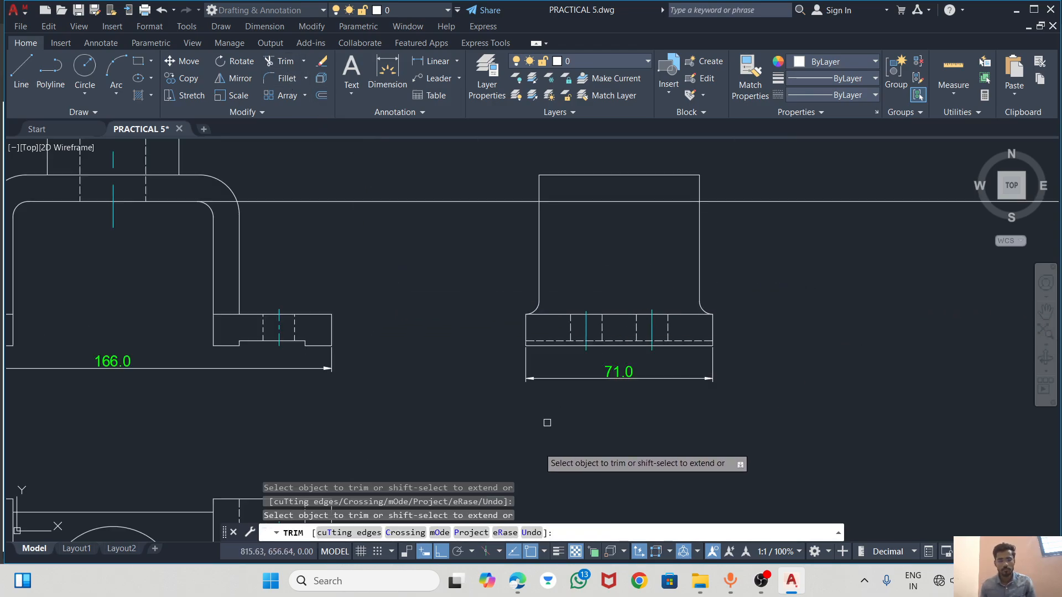
Compare the front, top and side views in the drawing with the orthographic views in machinedrawing.pdf
{"action": "key", "text": "alt+Tab"}
{"action": "scroll", "coordinate": [455, 363], "scroll_direction": "down", "scroll_amount": 6}
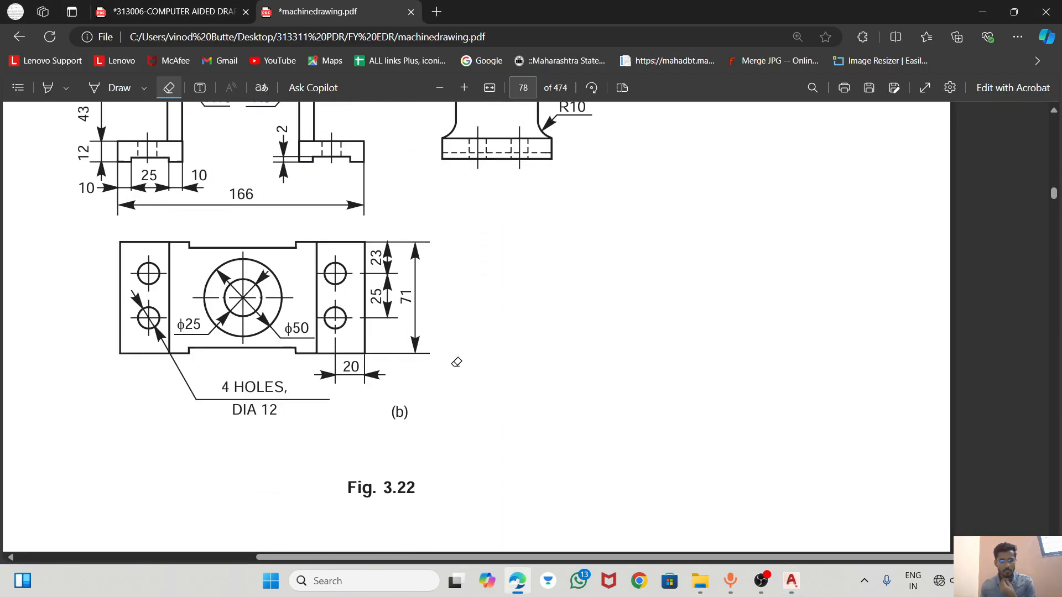
{"action": "scroll", "coordinate": [456, 362], "scroll_direction": "up", "scroll_amount": 4}
{"action": "scroll", "coordinate": [461, 361], "scroll_direction": "up", "scroll_amount": 1}
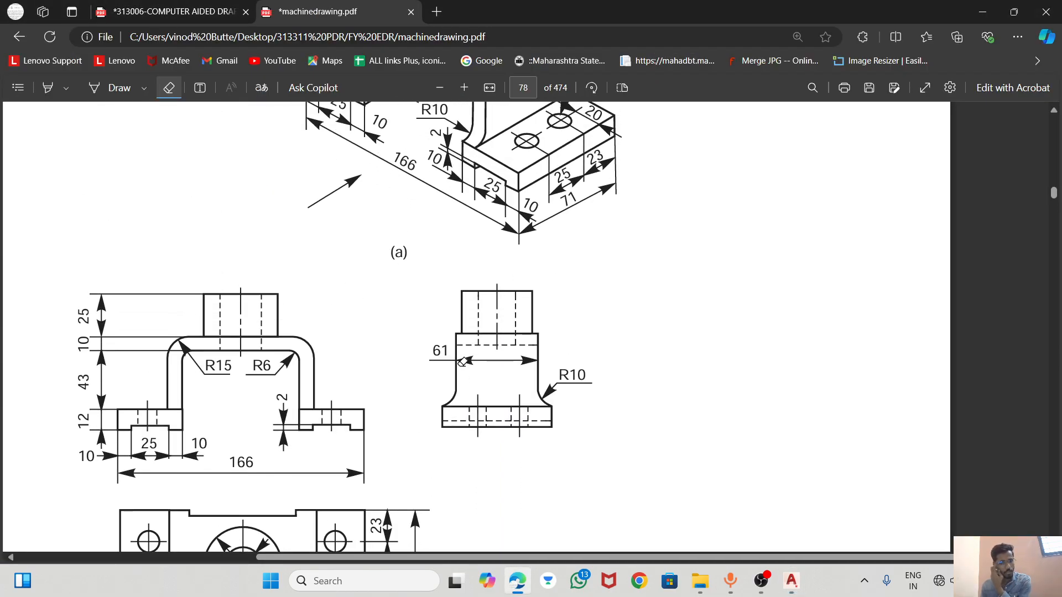
{"action": "scroll", "coordinate": [462, 363], "scroll_direction": "down", "scroll_amount": 1}
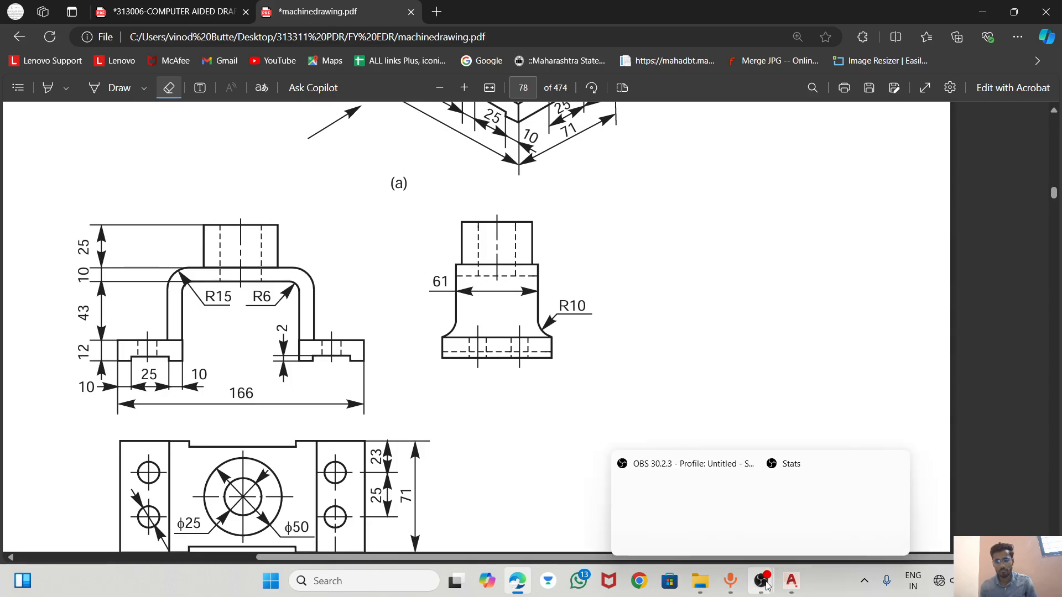
{"action": "left_click", "coordinate": [792, 581]}
{"action": "scroll", "coordinate": [450, 374], "scroll_direction": "down", "scroll_amount": 3}
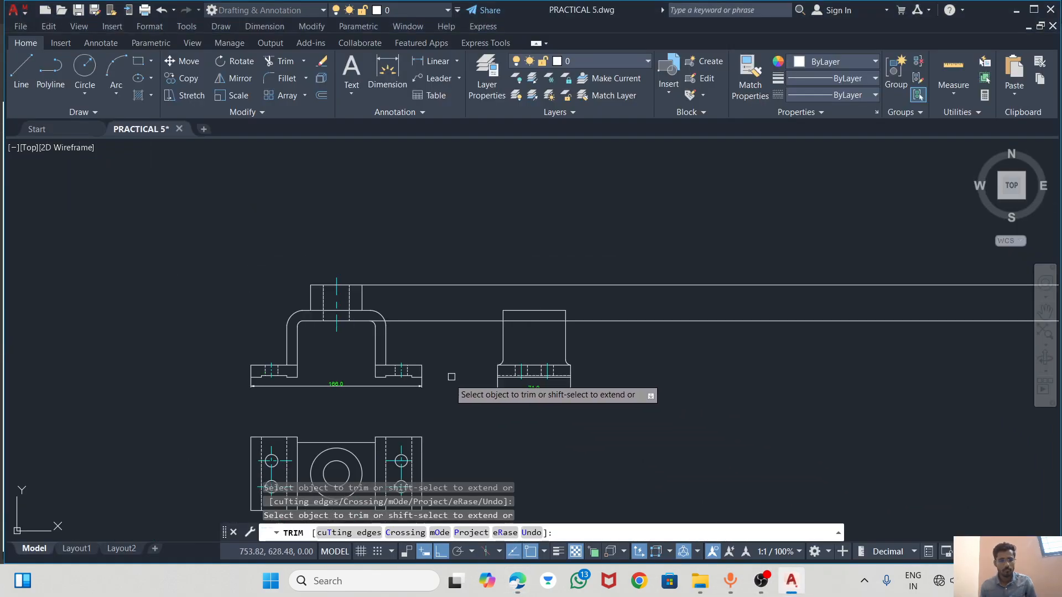
{"action": "scroll", "coordinate": [331, 456], "scroll_direction": "up", "scroll_amount": 2}
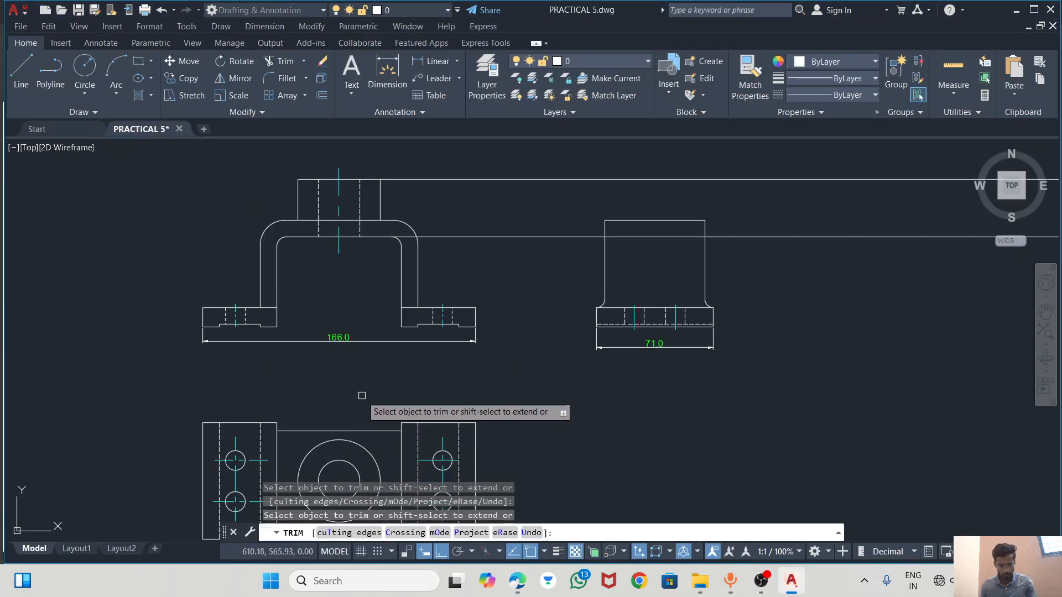
{"action": "scroll", "coordinate": [362, 394], "scroll_direction": "down", "scroll_amount": 4}
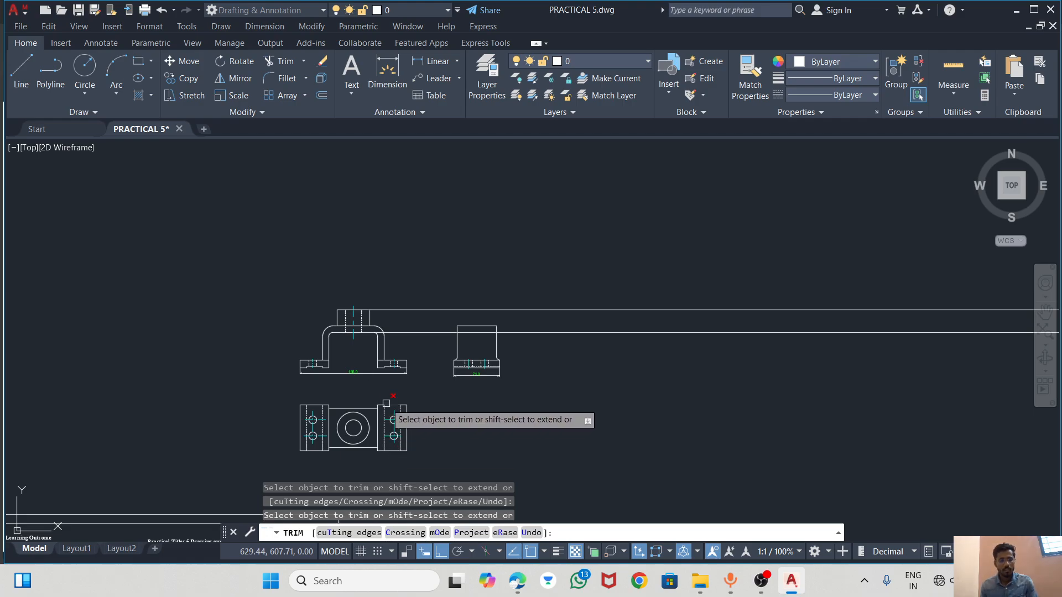
{"action": "key", "text": "alt+Tab"}
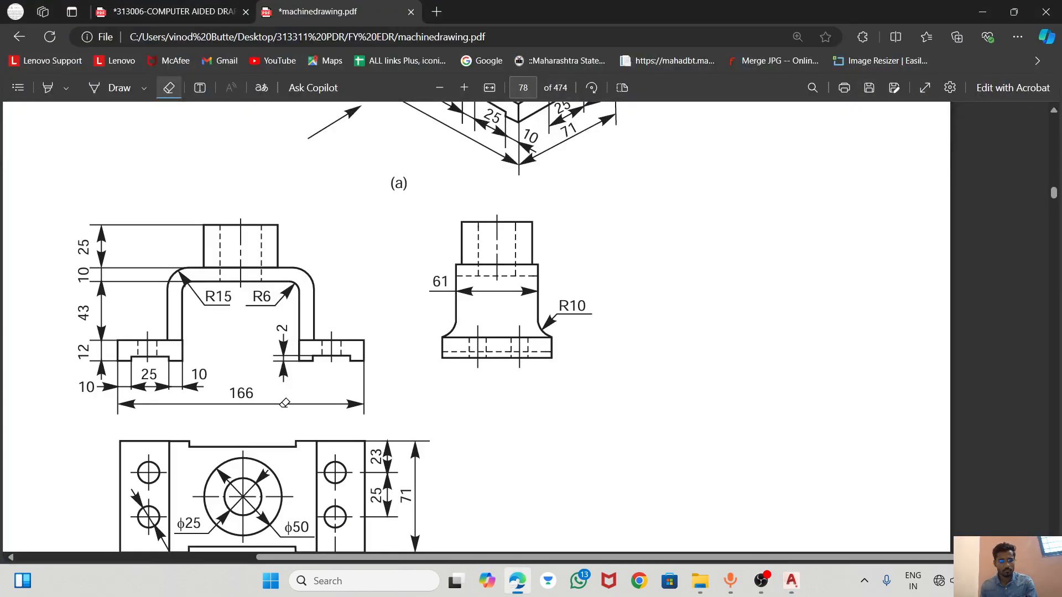
{"action": "key", "text": "alt+Tab"}
{"action": "scroll", "coordinate": [312, 434], "scroll_direction": "up", "scroll_amount": 3}
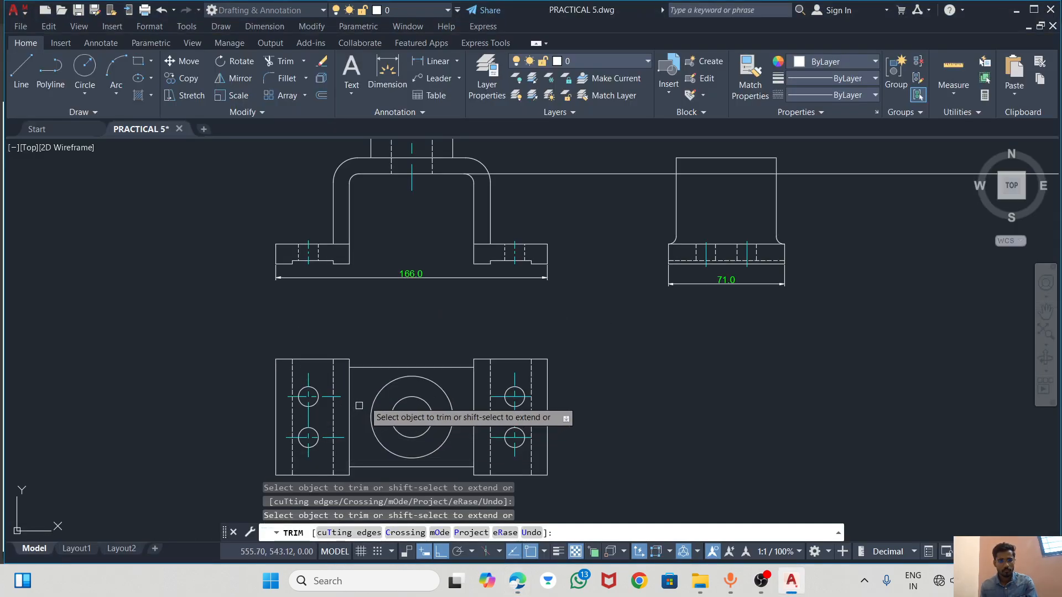
{"action": "scroll", "coordinate": [395, 335], "scroll_direction": "down", "scroll_amount": 3}
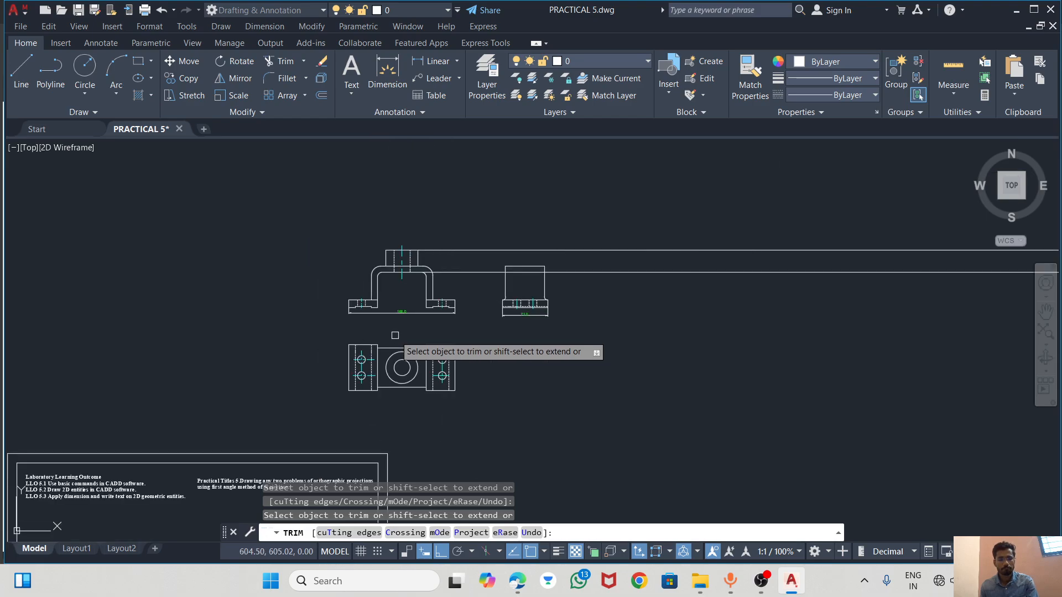
Examine the side view and isometric figure in machinedrawing.pdf for upright details still missing from the AutoCAD side view
{"action": "scroll", "coordinate": [390, 340], "scroll_direction": "up", "scroll_amount": 1}
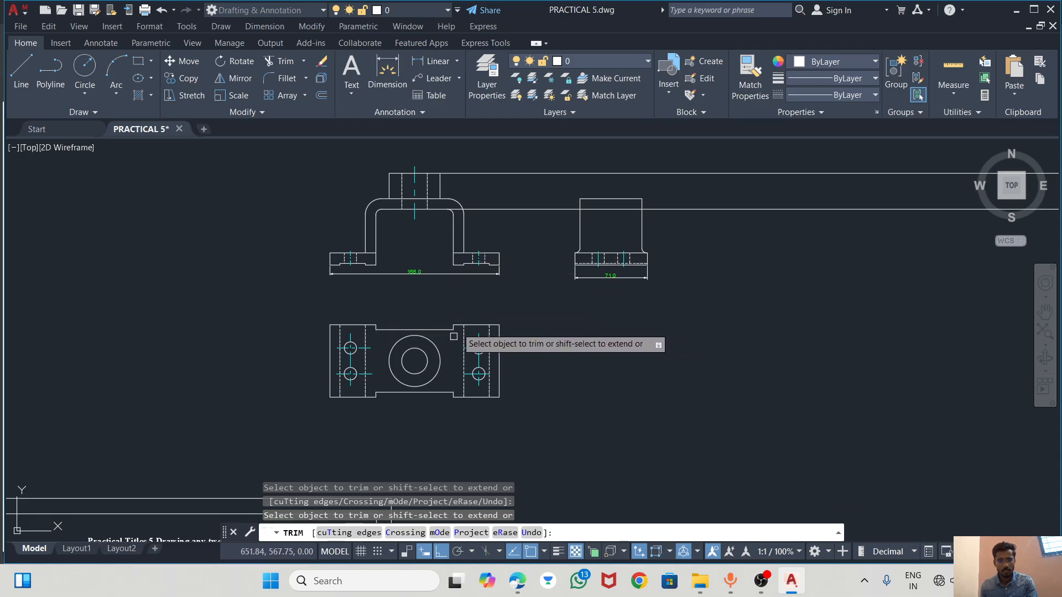
{"action": "scroll", "coordinate": [387, 336], "scroll_direction": "up", "scroll_amount": 2}
{"action": "key", "text": "Escape"}
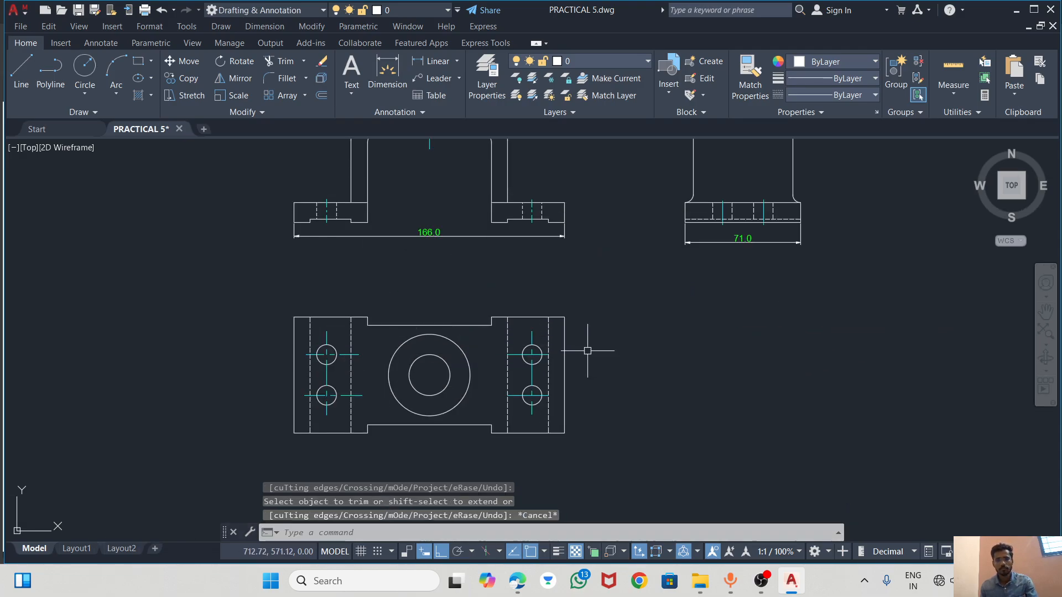
{"action": "scroll", "coordinate": [611, 327], "scroll_direction": "down", "scroll_amount": 2}
{"action": "scroll", "coordinate": [719, 271], "scroll_direction": "up", "scroll_amount": 4}
{"action": "scroll", "coordinate": [682, 224], "scroll_direction": "down", "scroll_amount": 3}
{"action": "scroll", "coordinate": [619, 193], "scroll_direction": "up", "scroll_amount": 4}
{"action": "key", "text": "alt+Tab"}
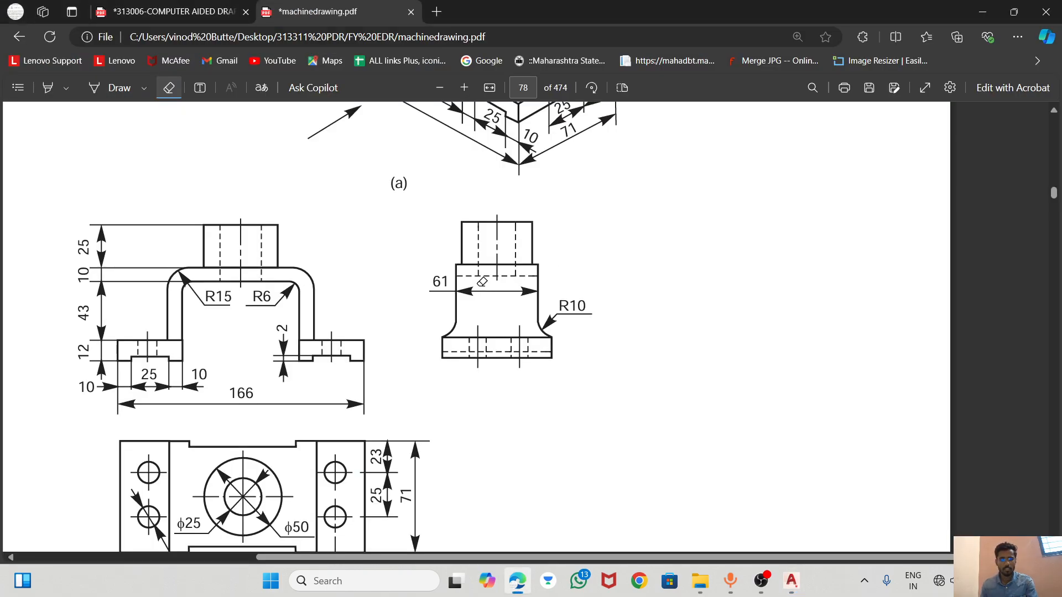
{"action": "scroll", "coordinate": [479, 284], "scroll_direction": "up", "scroll_amount": 4}
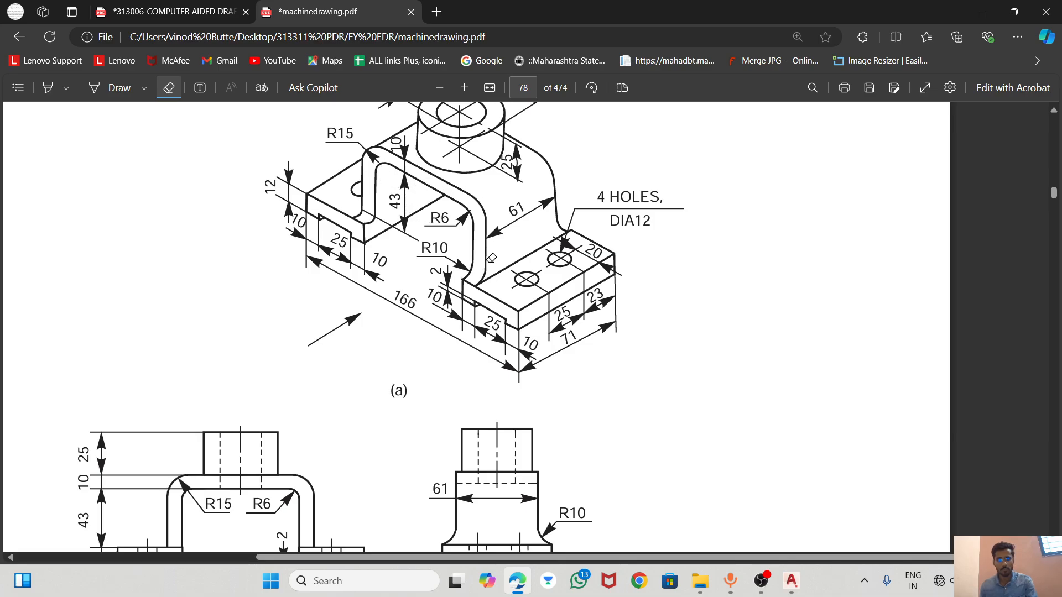
{"action": "key", "text": "alt+Tab"}
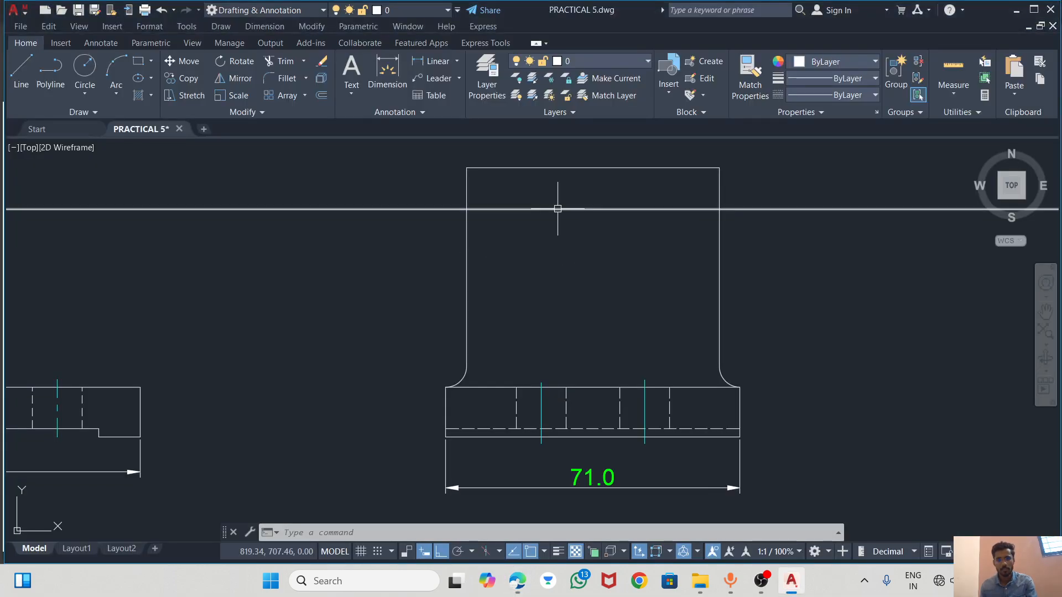
Draw a line across the side view's upright along the lower projection line, and delete that projection line
{"action": "left_click", "coordinate": [21, 69]}
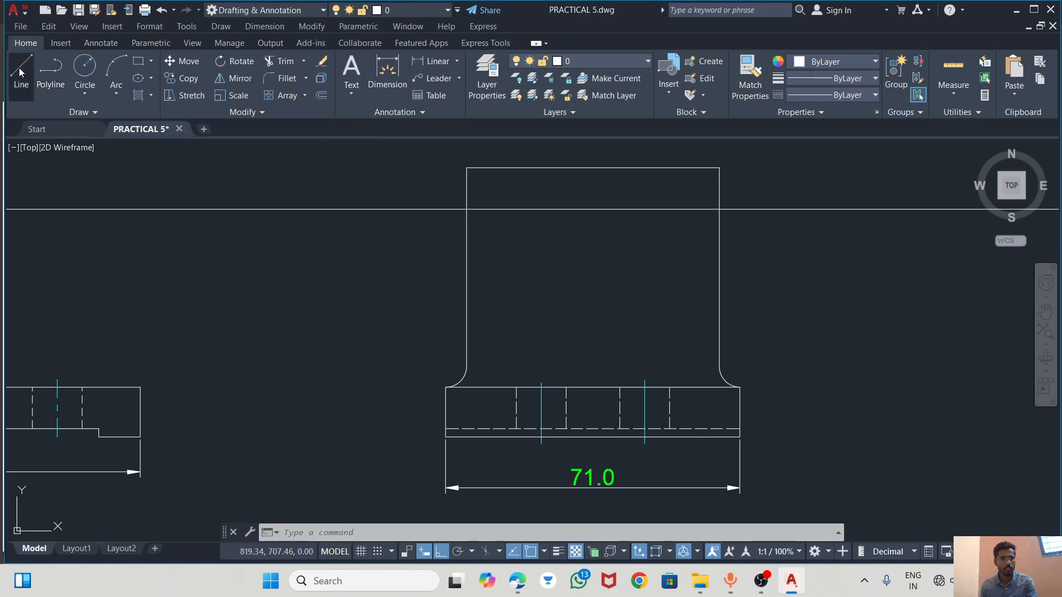
{"action": "left_click", "coordinate": [466, 209]}
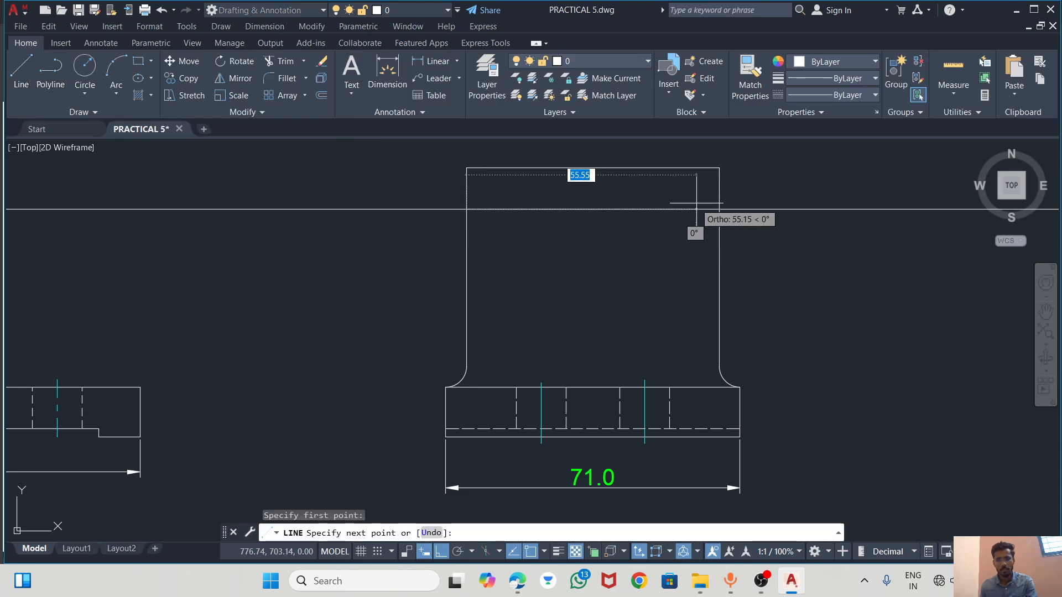
{"action": "left_click", "coordinate": [717, 210]}
{"action": "key", "text": "Escape"}
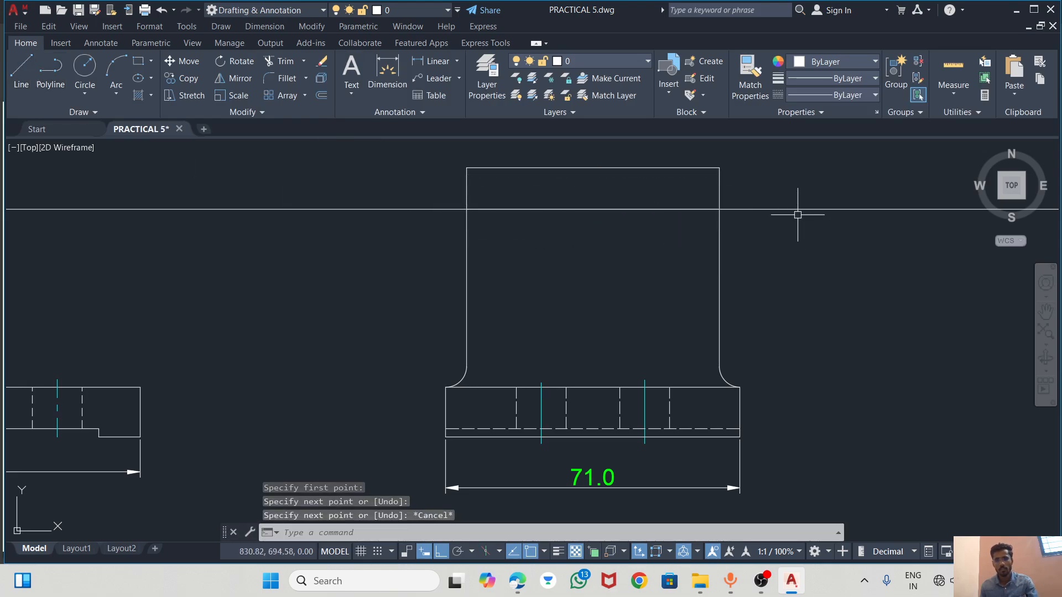
{"action": "left_click", "coordinate": [794, 208]}
{"action": "key", "text": "Delete"}
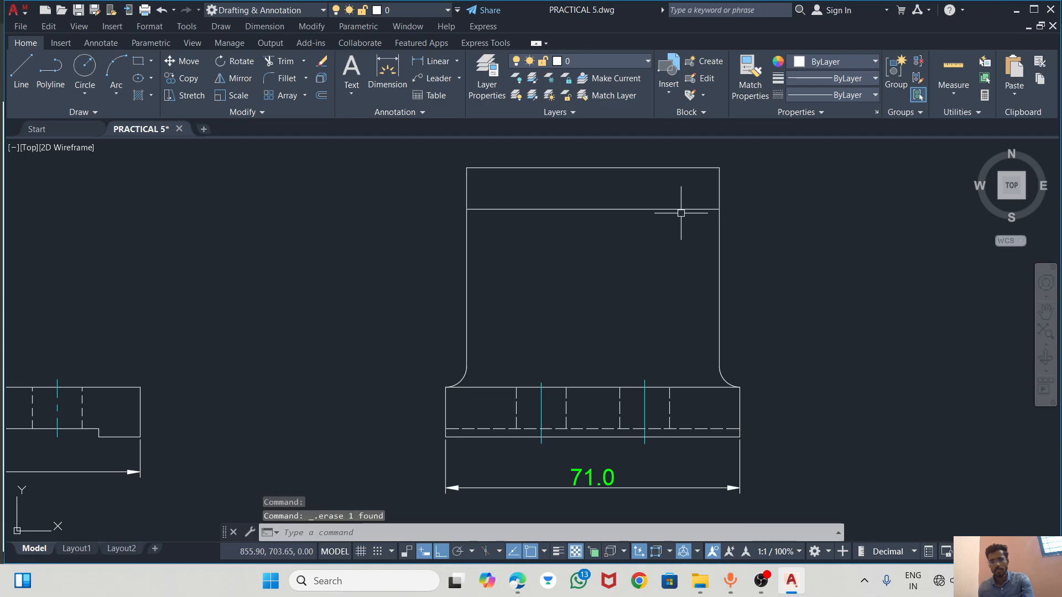
Set the linetype of the horizontal line inside the side view's upright to AM_ISO02W050x2
{"action": "left_click", "coordinate": [626, 208]}
{"action": "left_click", "coordinate": [804, 96]}
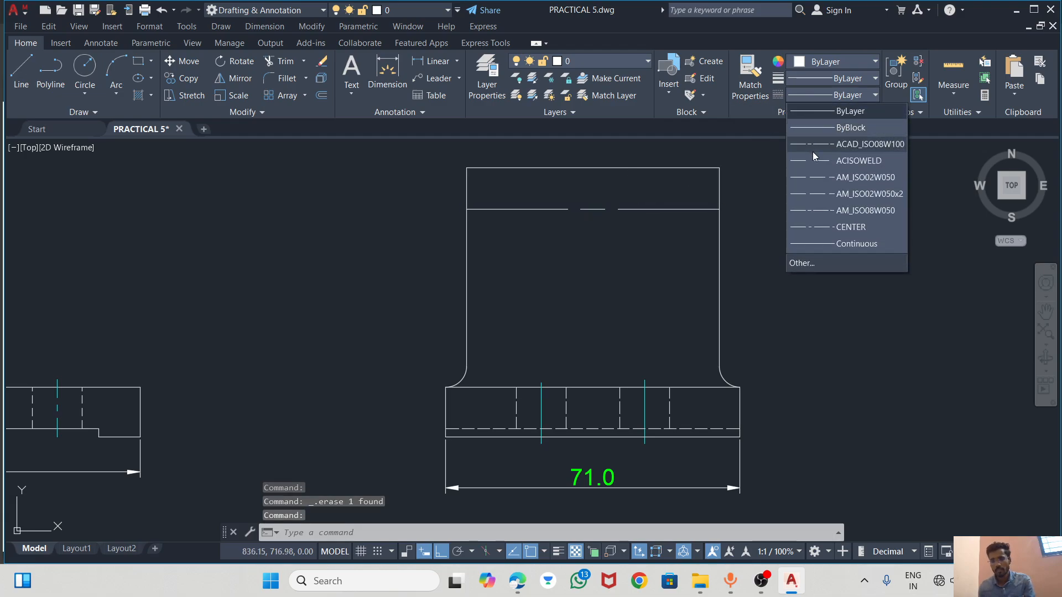
{"action": "left_click", "coordinate": [822, 194]}
{"action": "key", "text": "Escape"}
{"action": "scroll", "coordinate": [635, 353], "scroll_direction": "down", "scroll_amount": 2}
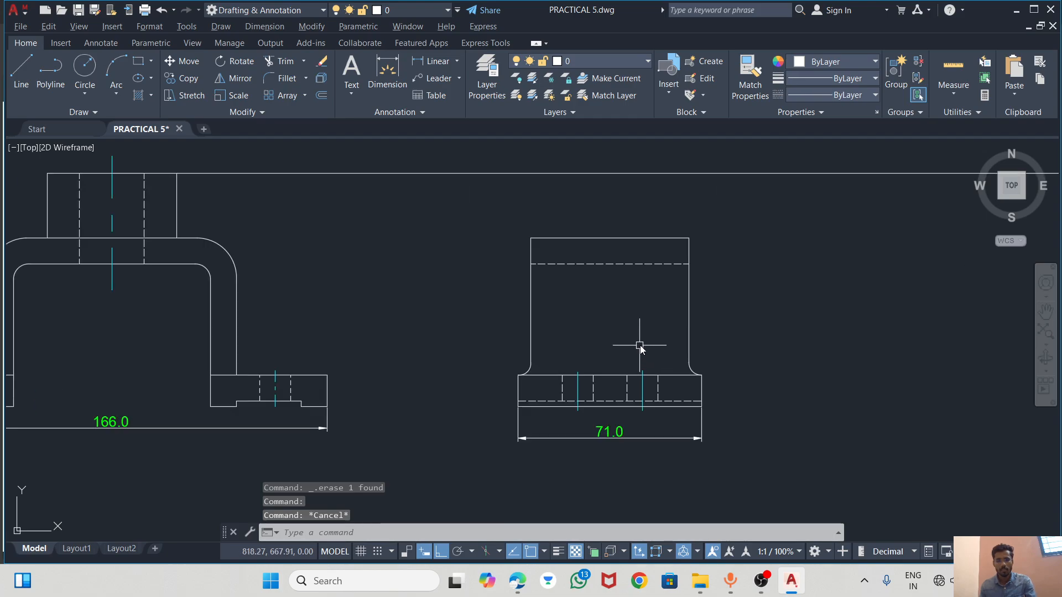
Check the boss in machinedrawing.pdf and, in AutoCAD, draw a vertical line from the midpoint of the upright's top edge to the remaining projection line
{"action": "key", "text": "alt+Tab"}
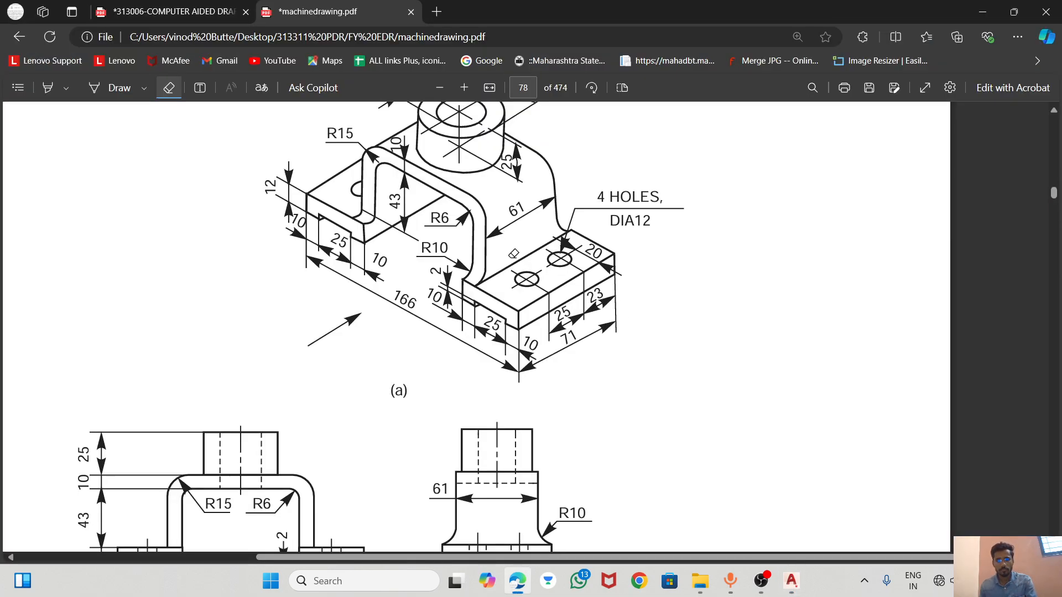
{"action": "scroll", "coordinate": [480, 210], "scroll_direction": "up", "scroll_amount": 3}
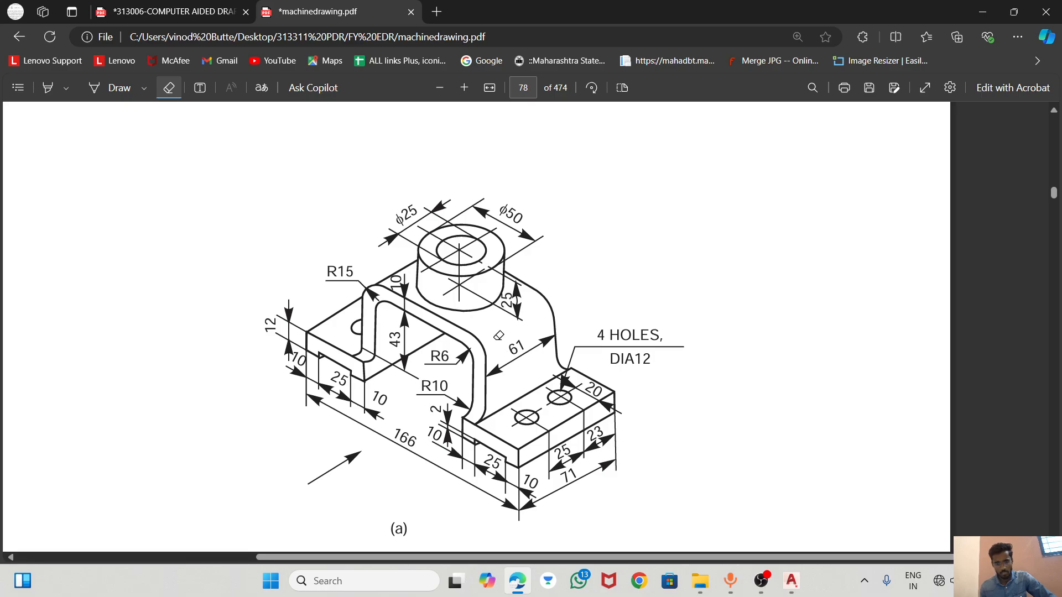
{"action": "mouse_move", "coordinate": [791, 590]}
{"action": "left_click", "coordinate": [791, 580]}
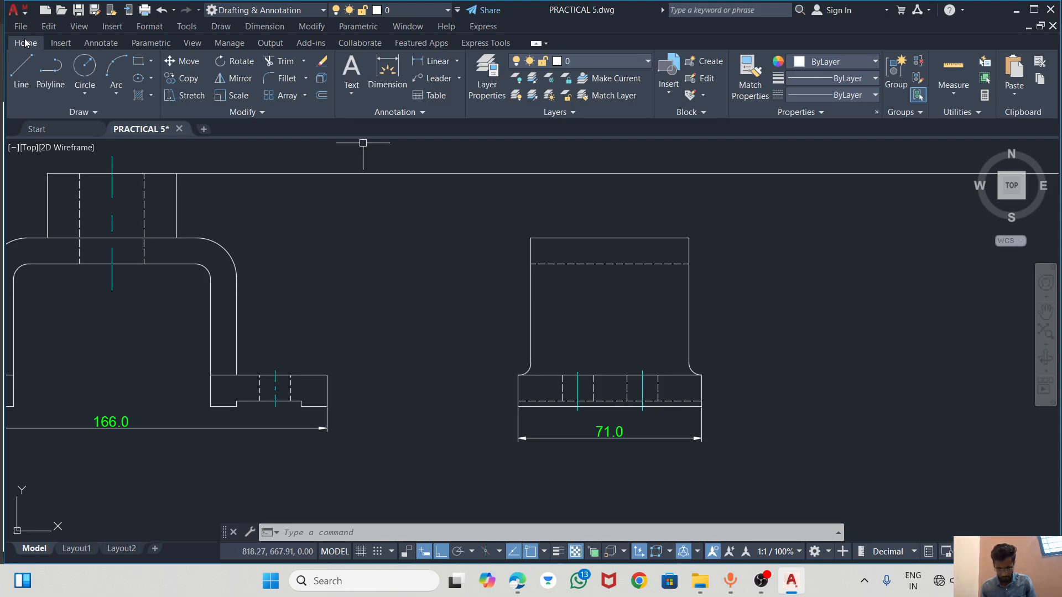
{"action": "left_click", "coordinate": [28, 69]}
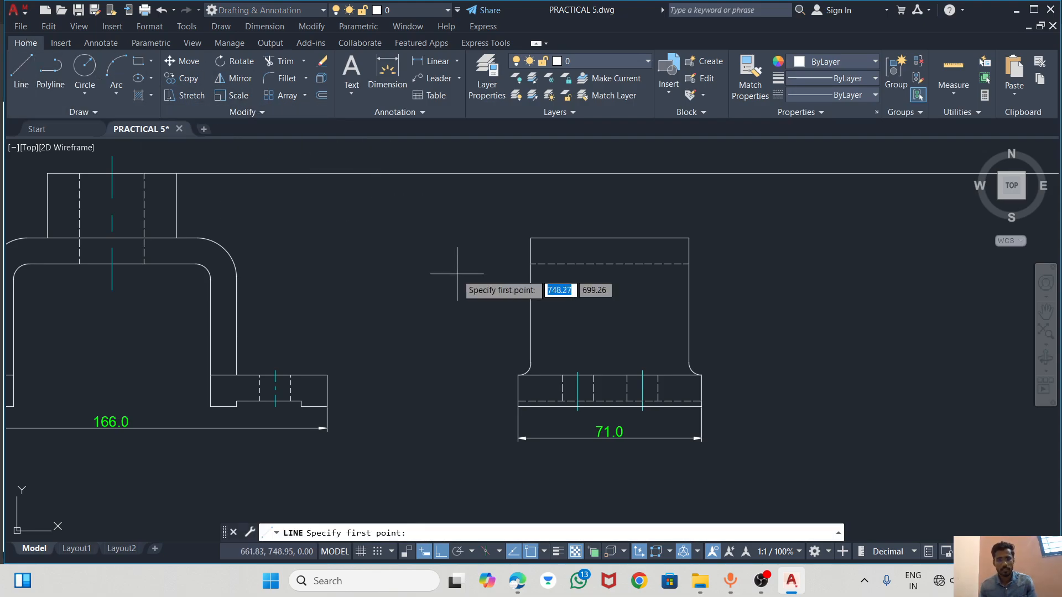
{"action": "left_click", "coordinate": [610, 238]}
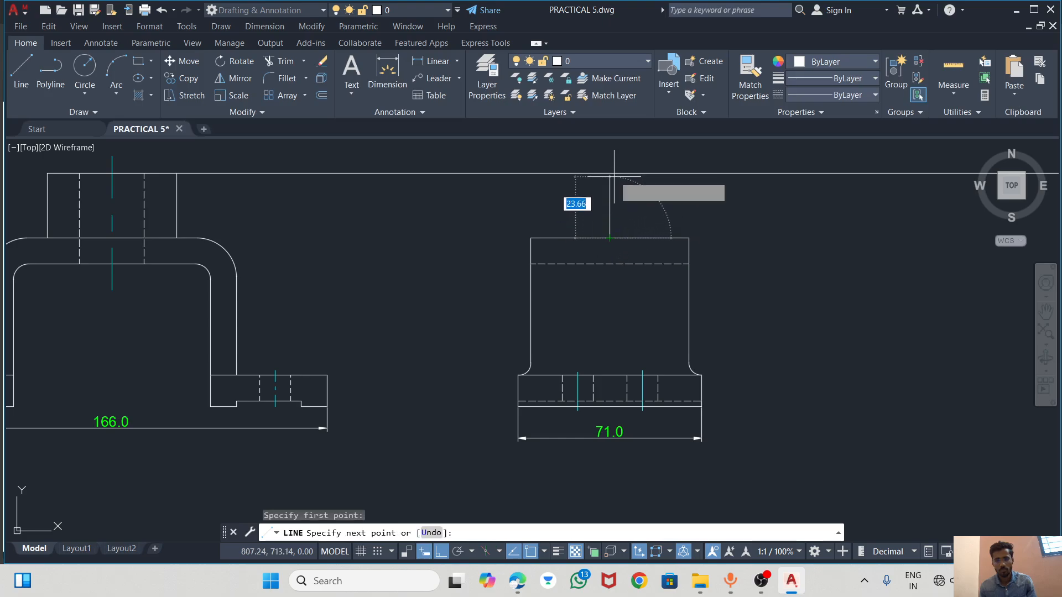
{"action": "left_click", "coordinate": [609, 173]}
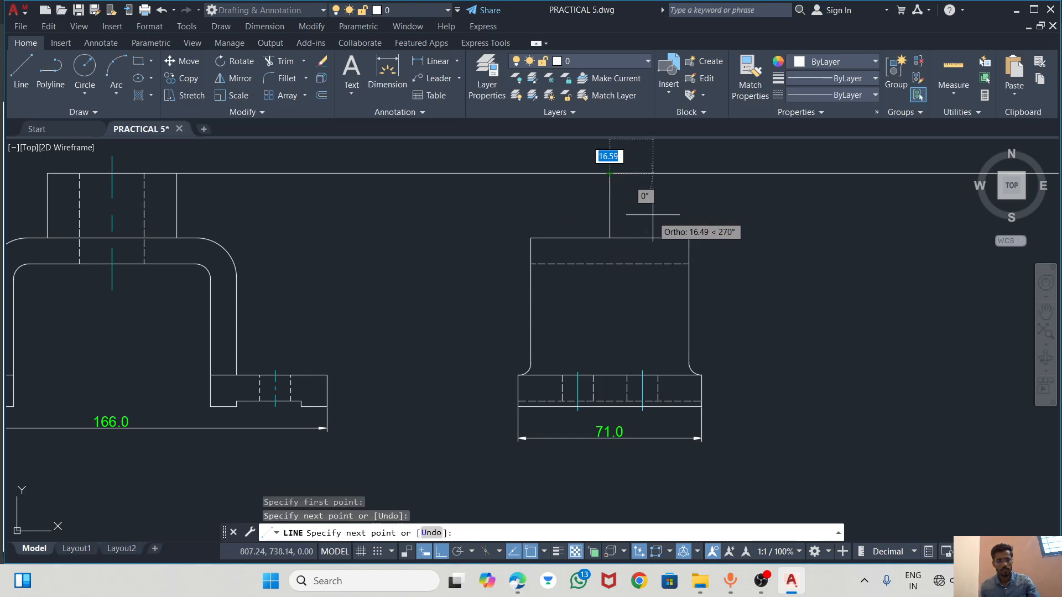
{"action": "key", "text": "Escape"}
Offset the vertical centre line above the side view's upright
{"action": "left_click", "coordinate": [609, 210]}
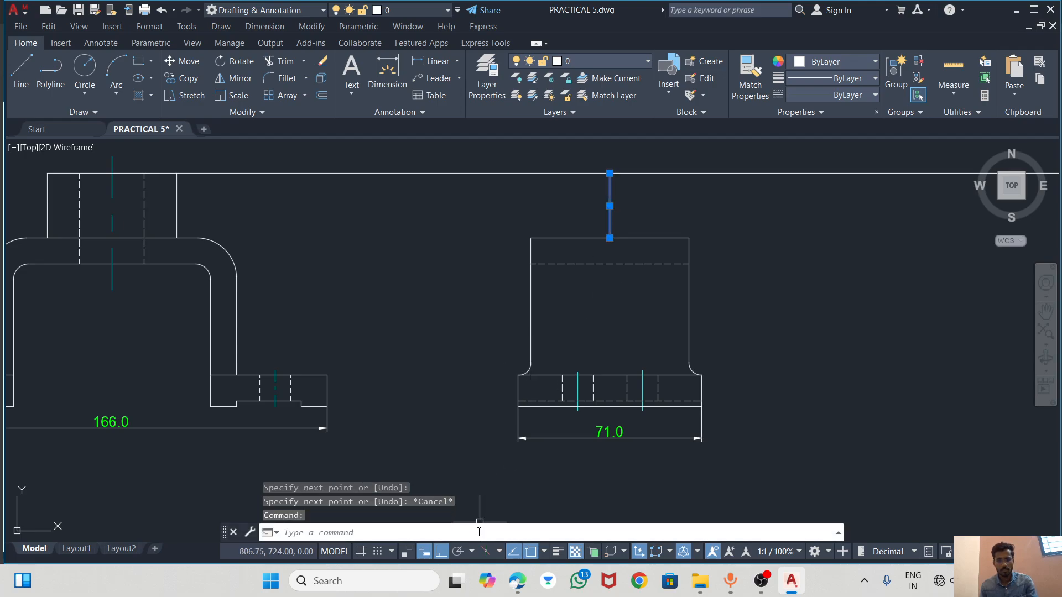
{"action": "type", "text": "OFFSETSRF"}
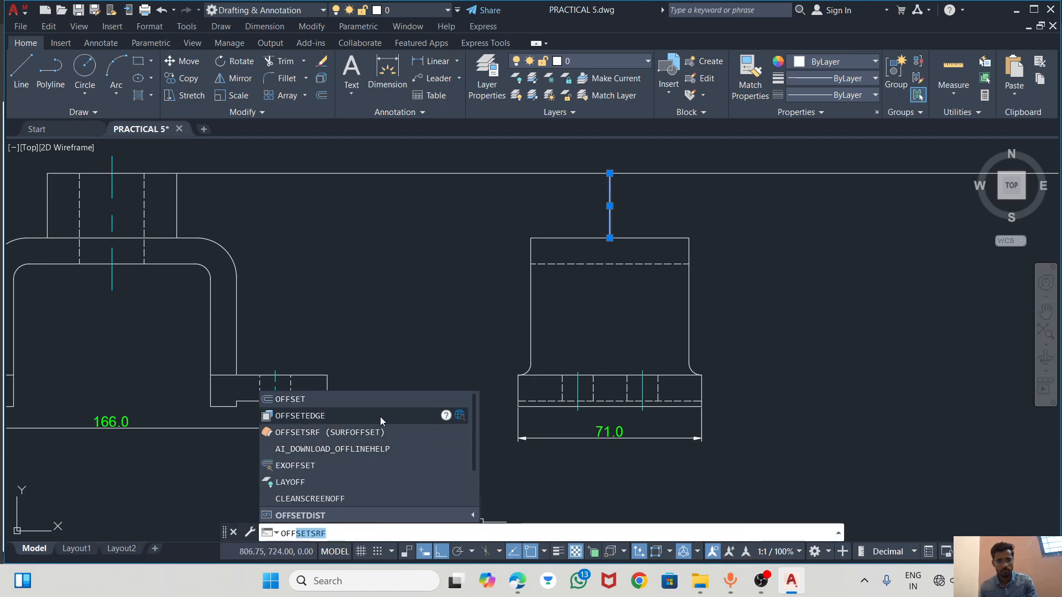
Offset the vertical middle line above the side view by 25 mm to both sides to form the boss's outer edges
{"action": "left_click", "coordinate": [305, 400]}
{"action": "left_click", "coordinate": [609, 238]}
{"action": "type", "text": "25"}
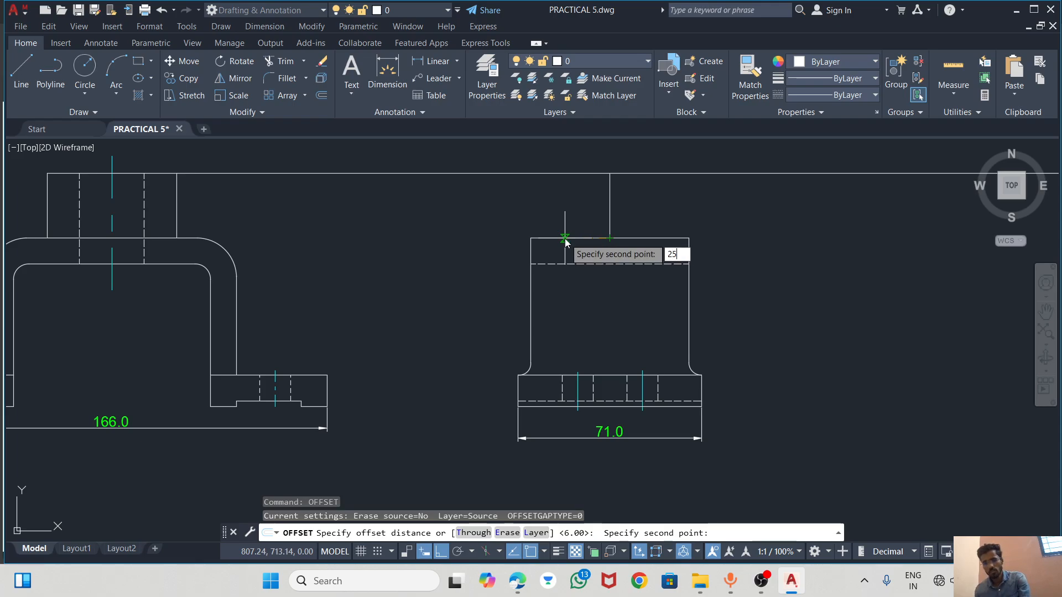
{"action": "key", "text": "Return"}
{"action": "left_click", "coordinate": [580, 217]}
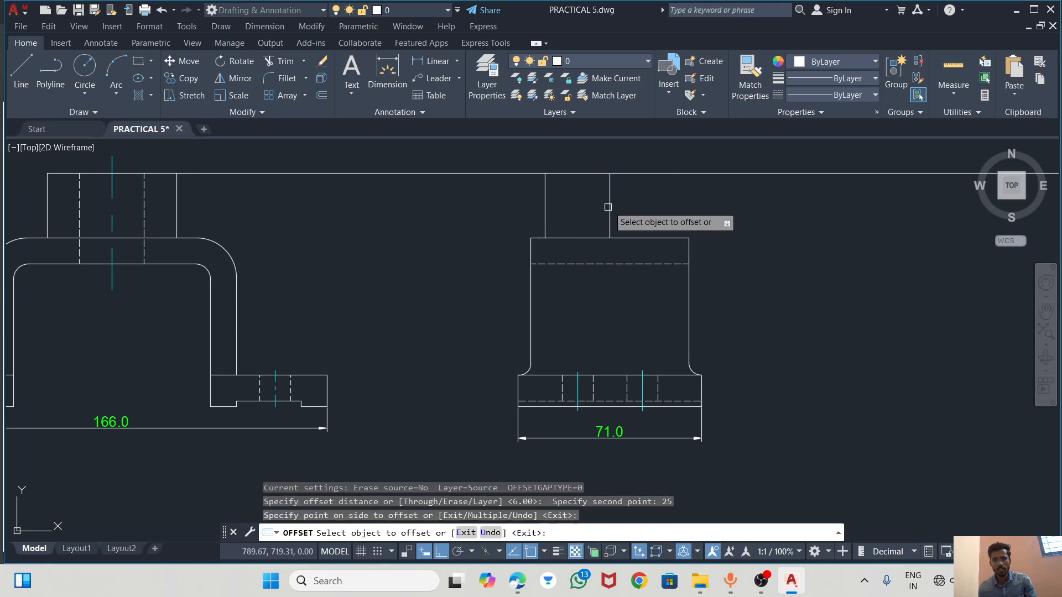
{"action": "left_click", "coordinate": [609, 207]}
{"action": "left_click", "coordinate": [664, 211]}
{"action": "key", "text": "Escape"}
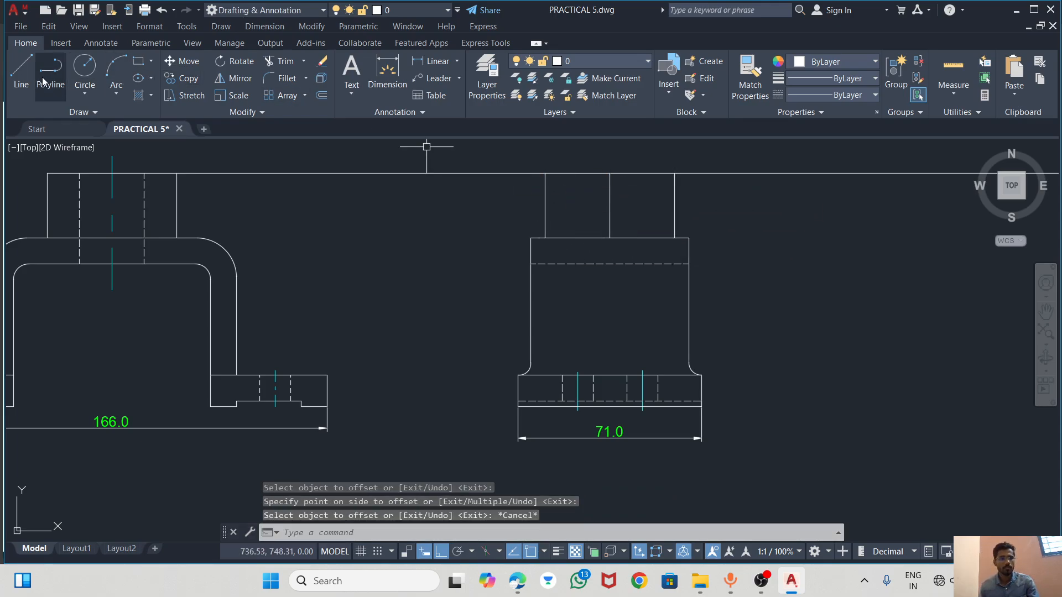
Draw the boss's top edge between the two outer lines in the side view and delete the long horizontal construction line
{"action": "type", "text": "l"}
{"action": "key", "text": "Return"}
{"action": "left_click", "coordinate": [545, 173]}
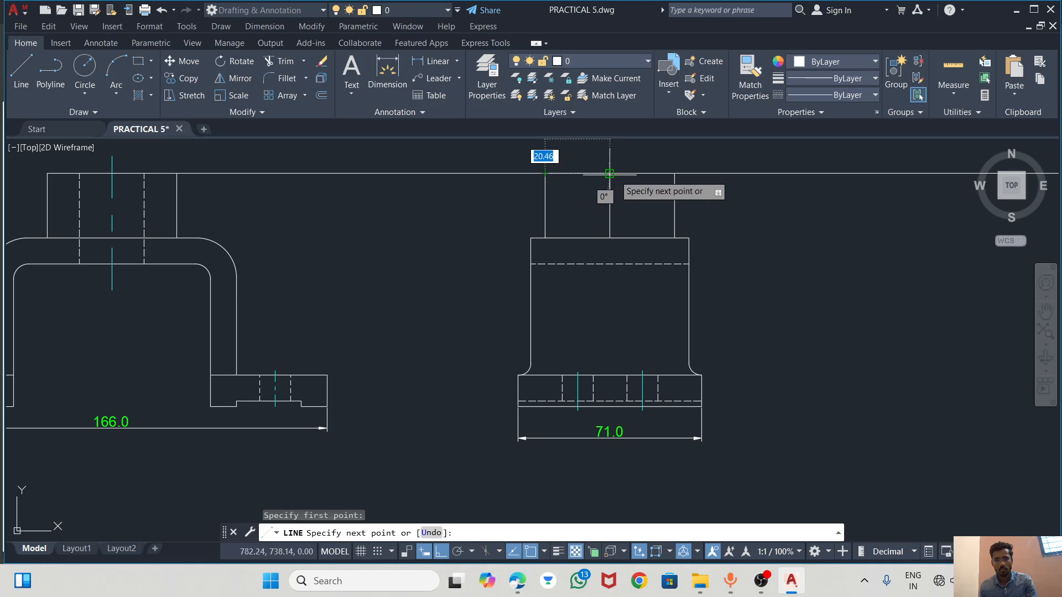
{"action": "left_click", "coordinate": [674, 173]}
{"action": "key", "text": "Escape"}
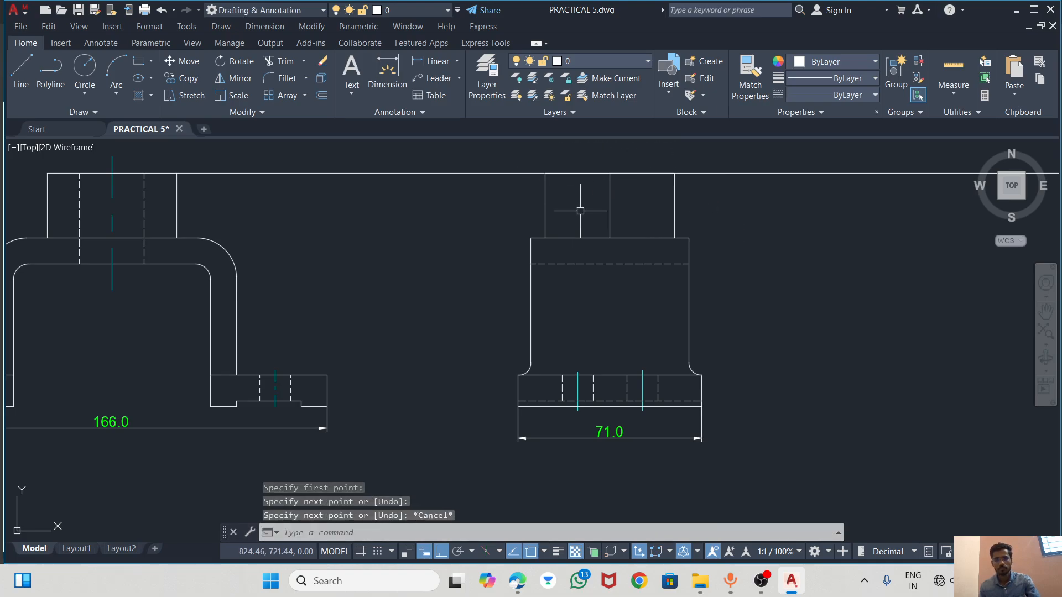
{"action": "left_click", "coordinate": [481, 173]}
{"action": "key", "text": "Delete"}
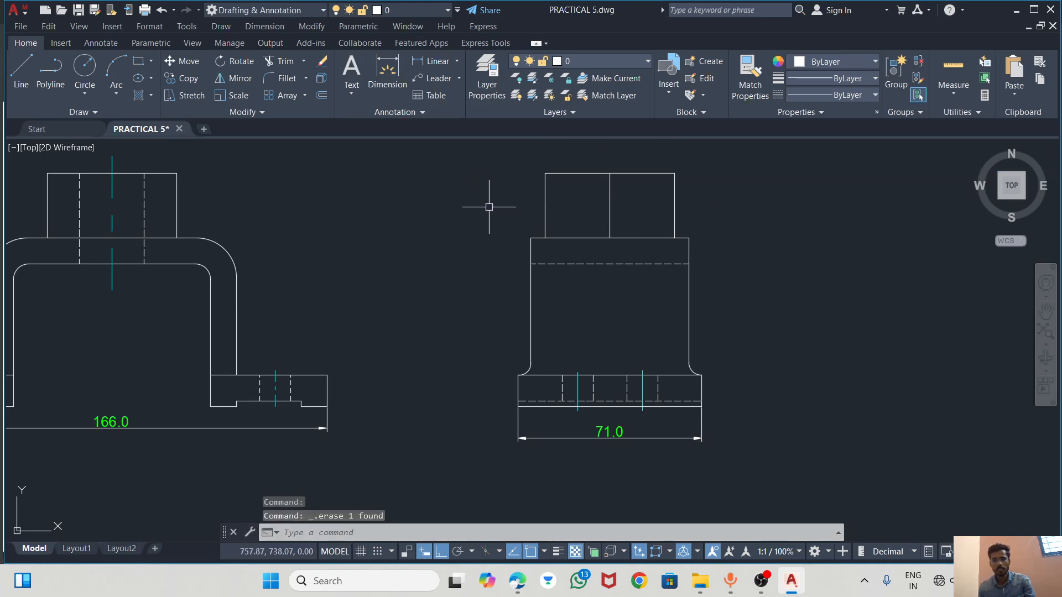
Check the boss dimensions in machinedrawing.pdf, and stretch the lower end of the side view boss's middle line below the dashed line
{"action": "scroll", "coordinate": [542, 227], "scroll_direction": "down", "scroll_amount": 2}
{"action": "scroll", "coordinate": [562, 213], "scroll_direction": "up", "scroll_amount": 4}
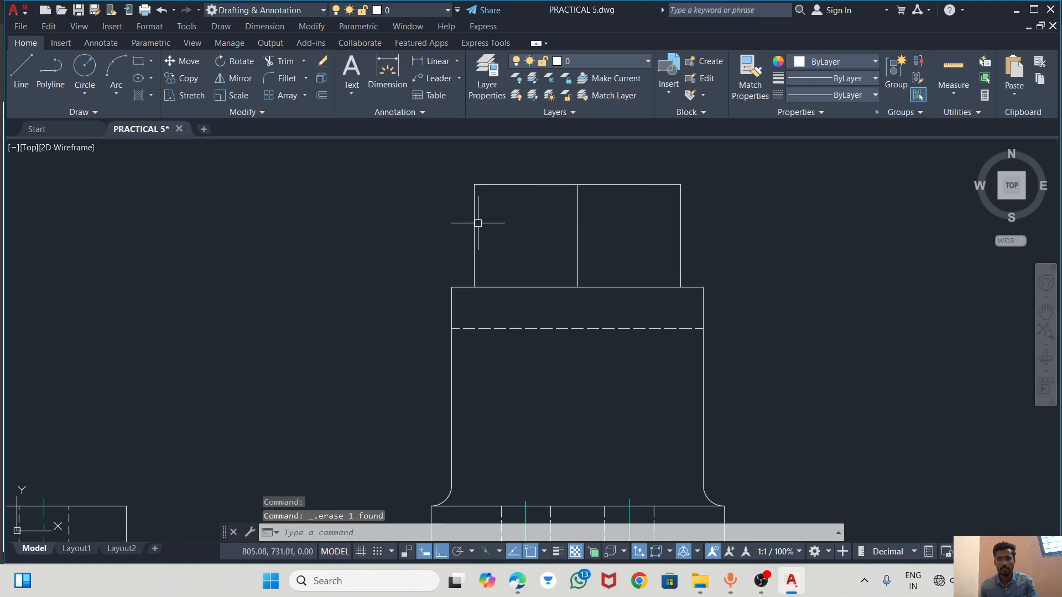
{"action": "key", "text": "alt+Tab"}
{"action": "key", "text": "alt+Tab"}
{"action": "key", "text": "alt+Tab"}
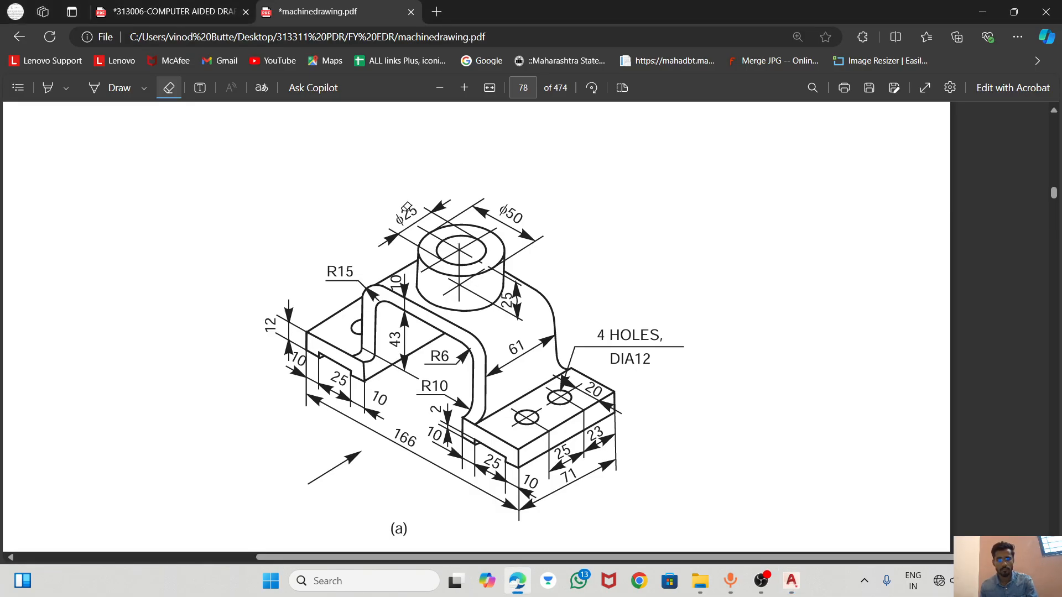
{"action": "key", "text": "alt+Tab"}
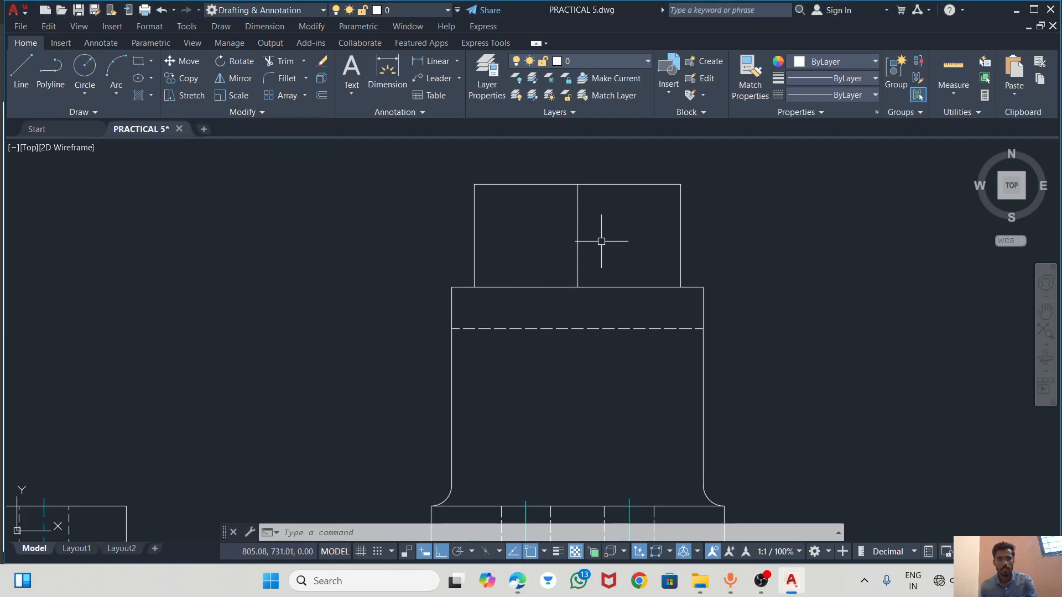
{"action": "left_click", "coordinate": [577, 235]}
{"action": "left_click", "coordinate": [577, 287]}
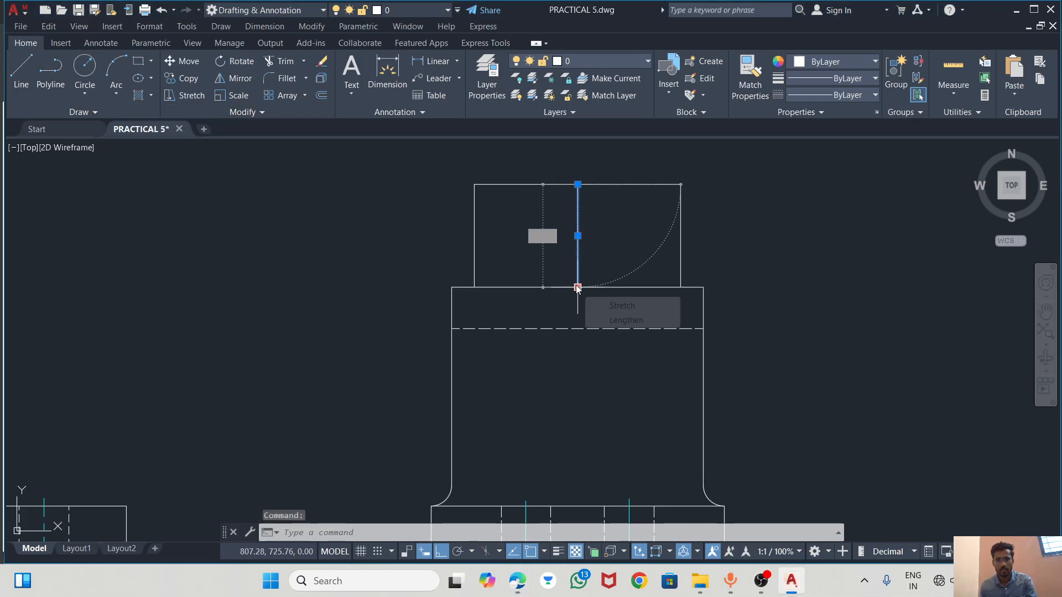
{"action": "left_click", "coordinate": [575, 346]}
{"action": "key", "text": "Escape"}
Offset the boss's middle line in the side view by 12.5 mm to both sides for the hole edges
{"action": "left_click", "coordinate": [578, 243]}
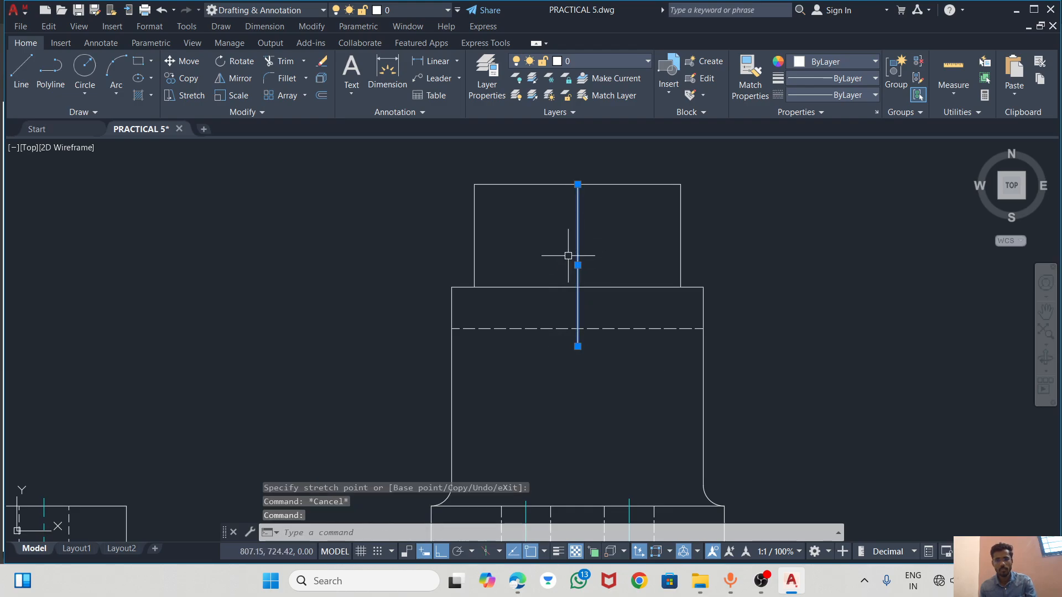
{"action": "type", "text": "OFFSET"}
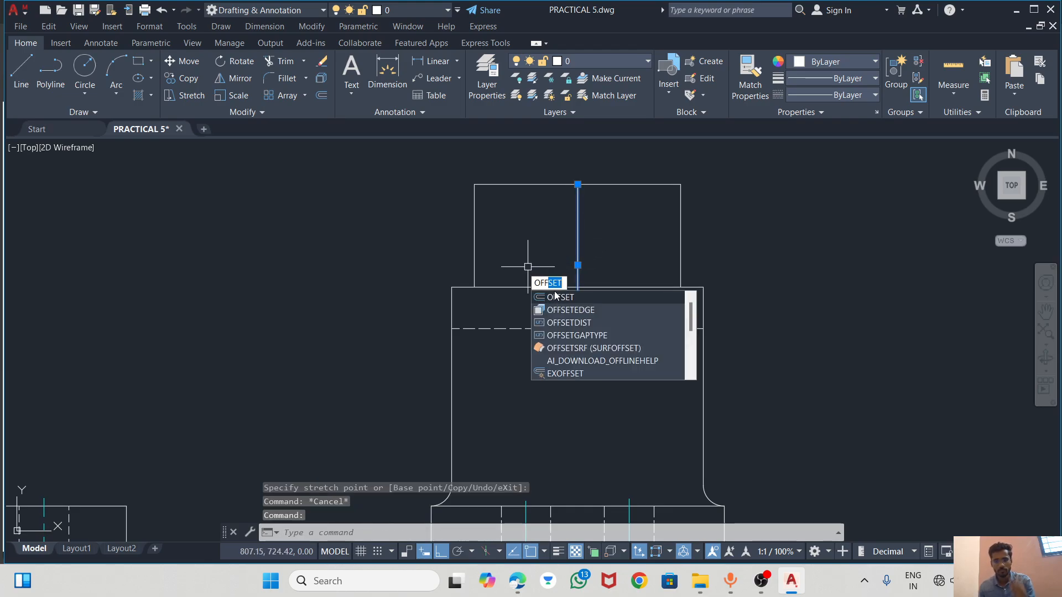
{"action": "left_click", "coordinate": [559, 298]}
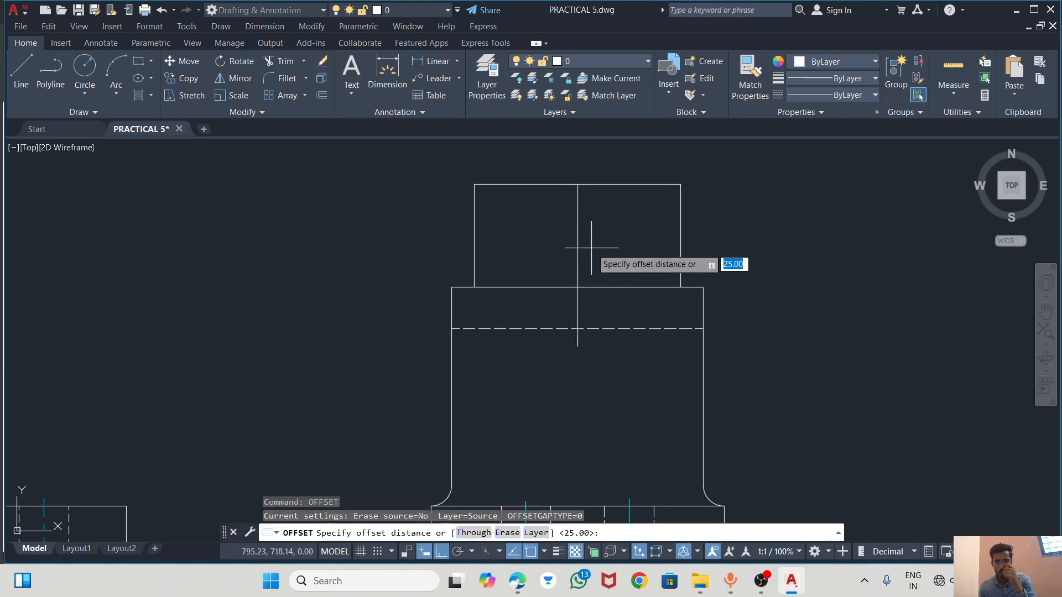
{"action": "left_click", "coordinate": [566, 184]}
{"action": "type", "text": "12.5"}
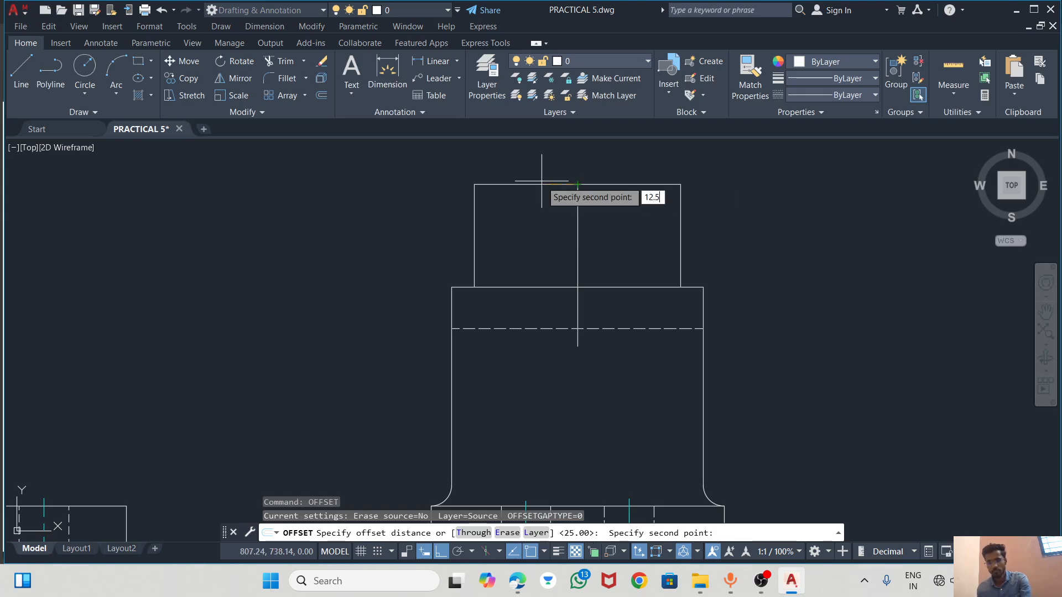
{"action": "key", "text": "Return"}
{"action": "left_click", "coordinate": [537, 210]}
{"action": "left_click", "coordinate": [577, 226]}
{"action": "left_click", "coordinate": [617, 226]}
Trim the lower ends of both hole edge lines back to the horizontal dashed line
{"action": "left_click", "coordinate": [283, 61]}
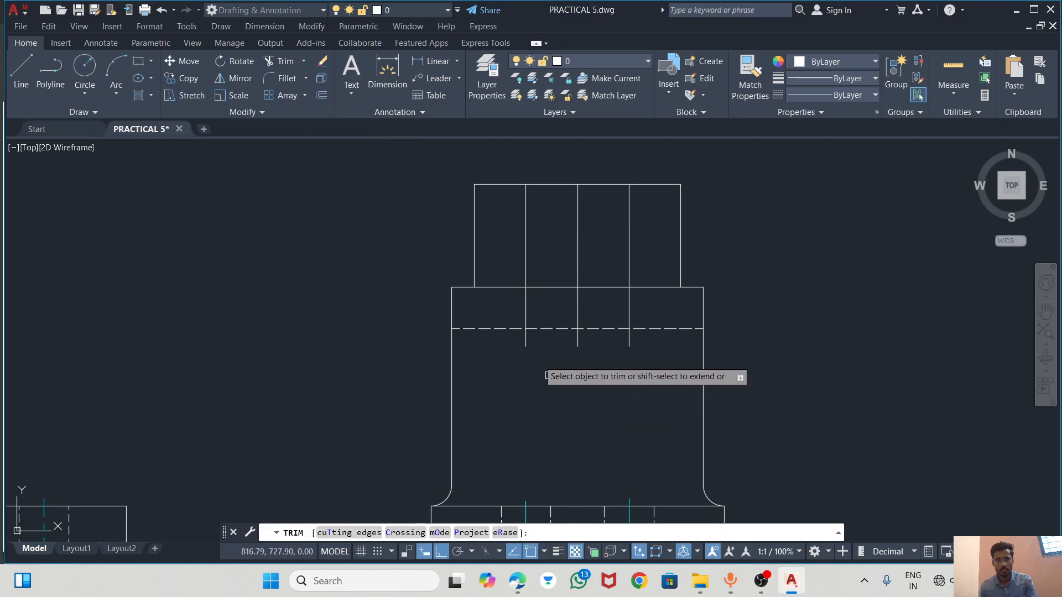
{"action": "left_click", "coordinate": [528, 351]}
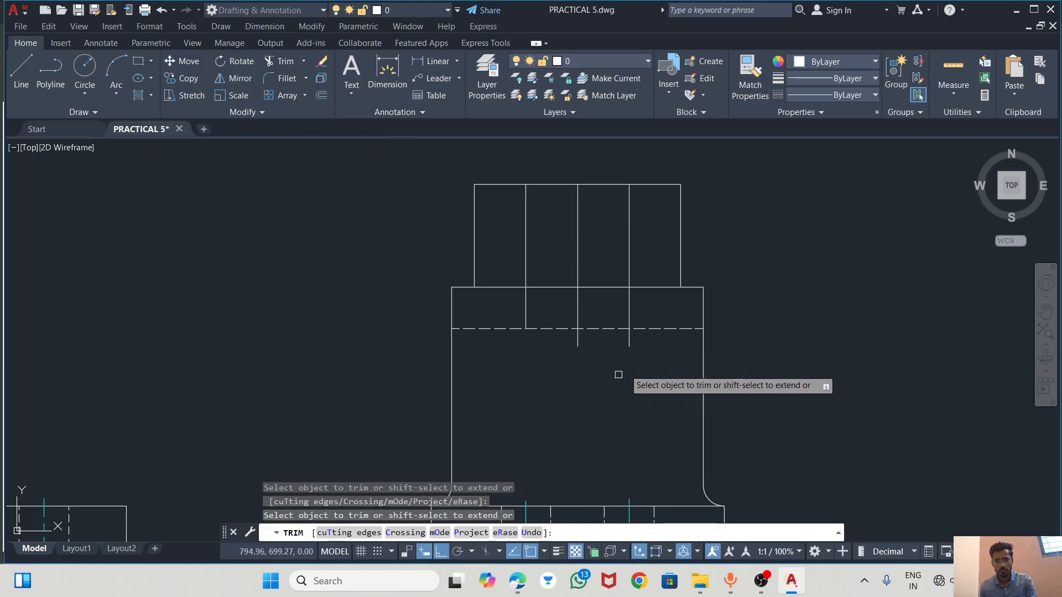
{"action": "left_click", "coordinate": [630, 343]}
{"action": "key", "text": "Return"}
{"action": "key", "text": "Escape"}
Stretch the middle line's upper end above the boss's top edge and give the line the AM_ISO08W050 linetype
{"action": "left_click", "coordinate": [579, 251]}
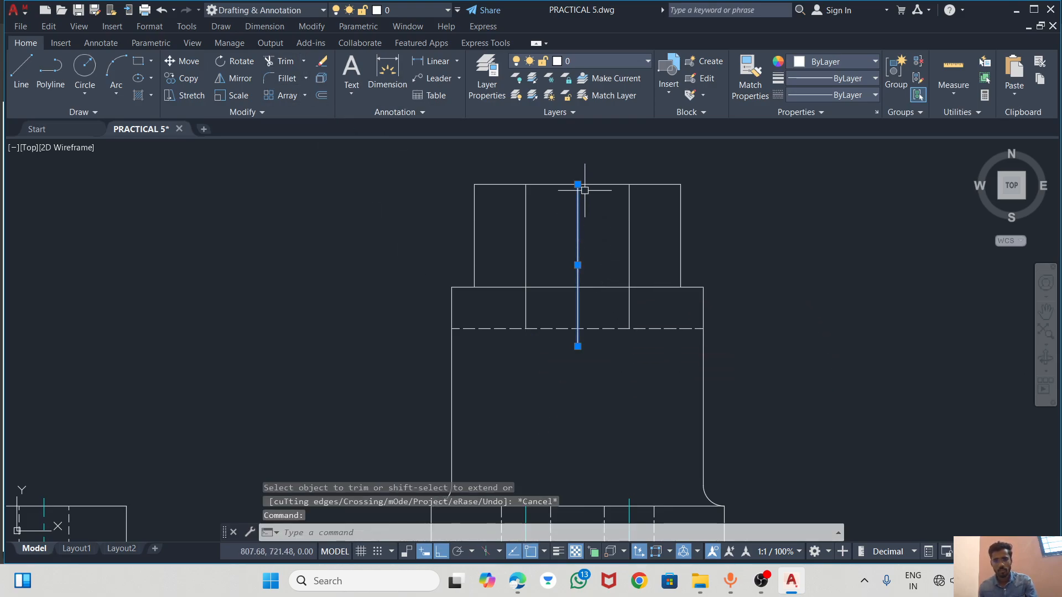
{"action": "left_click", "coordinate": [577, 184]}
{"action": "left_click", "coordinate": [577, 160]}
{"action": "left_click", "coordinate": [844, 97]}
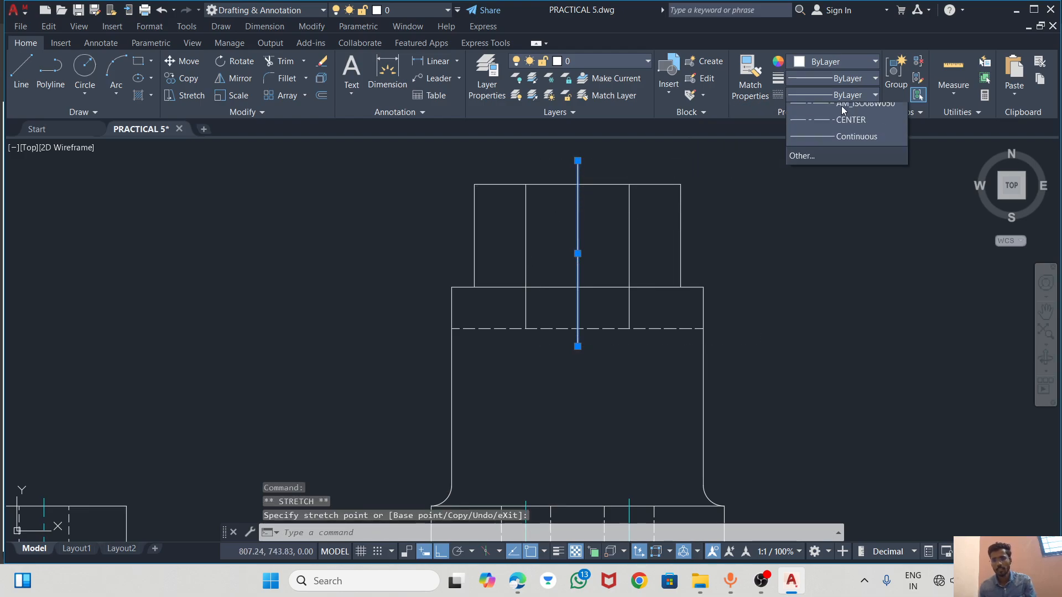
{"action": "left_click", "coordinate": [823, 228]}
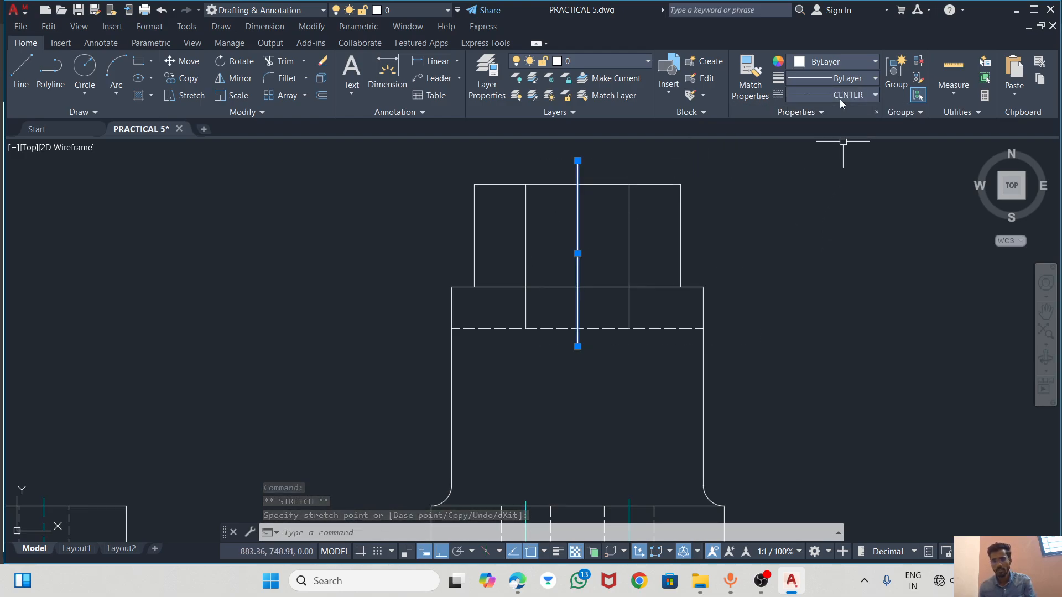
{"action": "left_click", "coordinate": [839, 96]}
{"action": "left_click", "coordinate": [809, 211]}
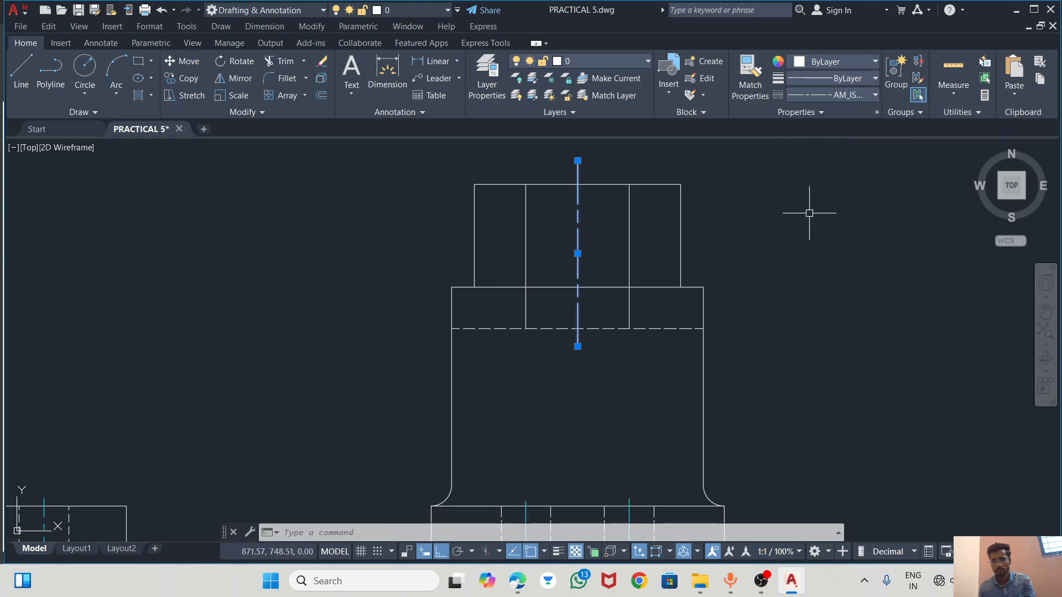
{"action": "key", "text": "Escape"}
Set the colour of the boss's centre line in the side view to Cyan
{"action": "left_click", "coordinate": [578, 243]}
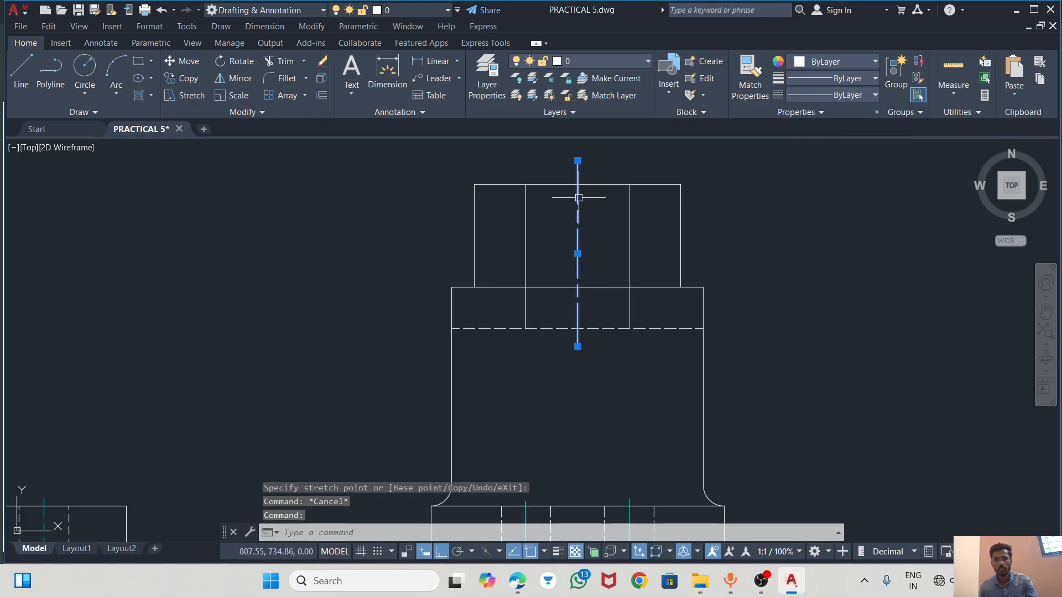
{"action": "left_click", "coordinate": [819, 96]}
{"action": "left_click", "coordinate": [817, 63]}
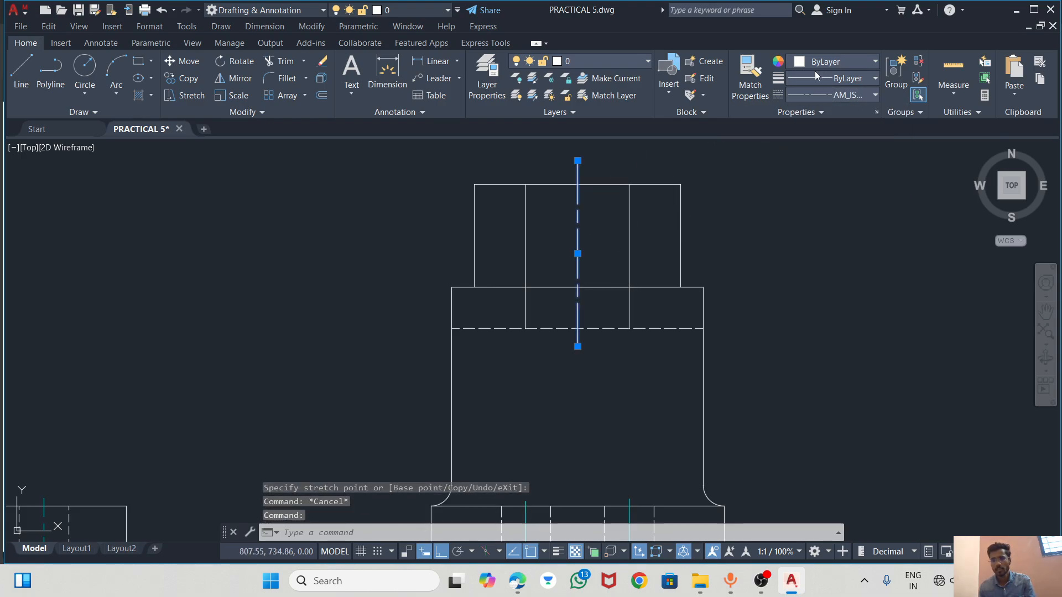
{"action": "left_click", "coordinate": [817, 62]}
{"action": "left_click", "coordinate": [837, 202]}
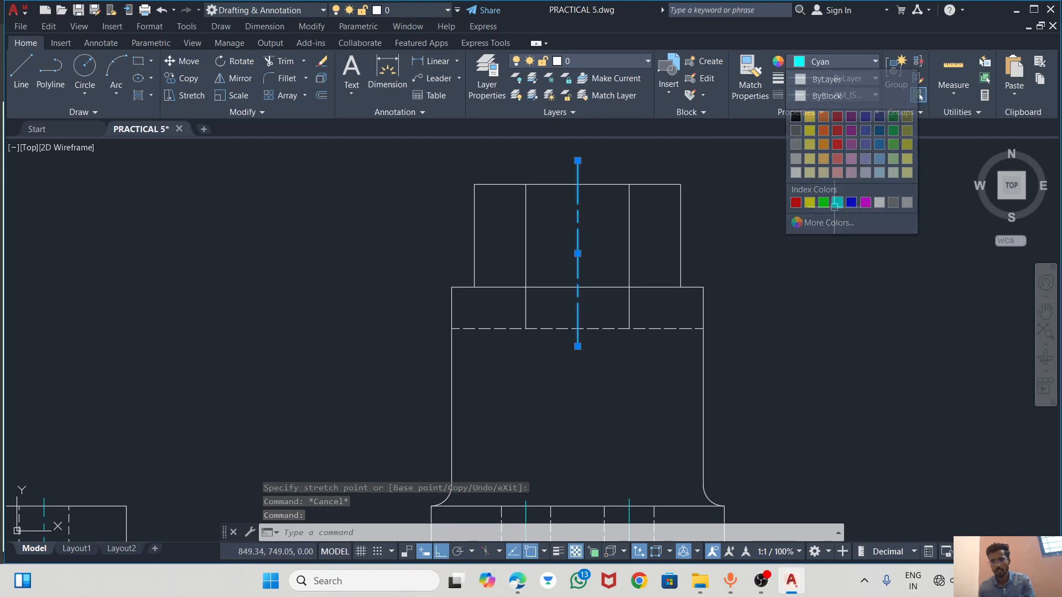
Give both hole edge lines in the side view's boss the AM_ISO02W050x2 dashed linetype
{"action": "left_click", "coordinate": [628, 238]}
{"action": "left_click", "coordinate": [525, 243]}
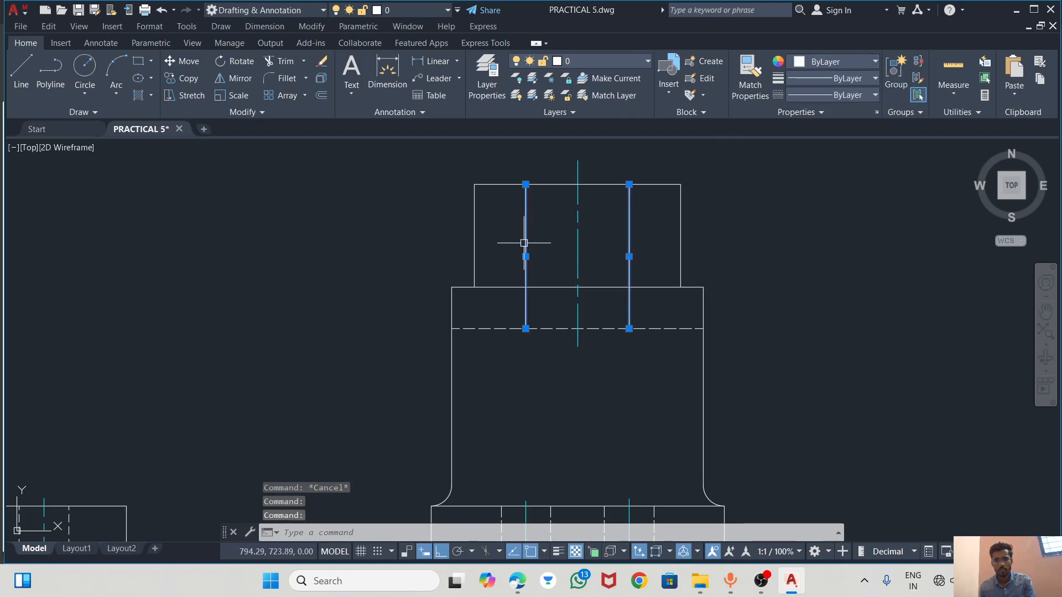
{"action": "left_click", "coordinate": [824, 94]}
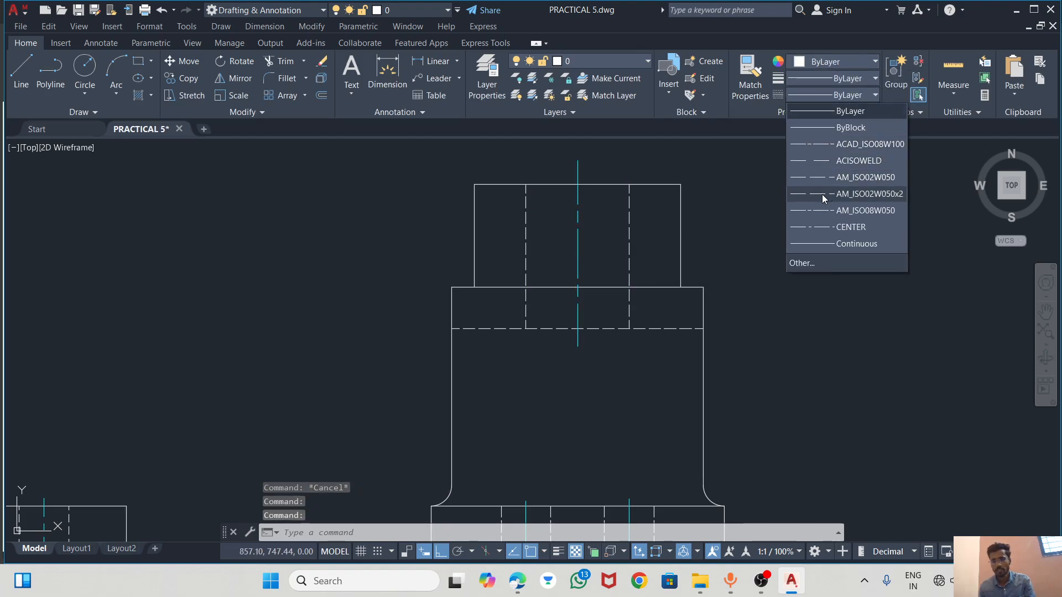
{"action": "left_click", "coordinate": [821, 194]}
{"action": "key", "text": "Escape"}
Compare the front, top and side views with the reference views on page 78 of machinedrawing.pdf
{"action": "scroll", "coordinate": [608, 232], "scroll_direction": "down", "scroll_amount": 4}
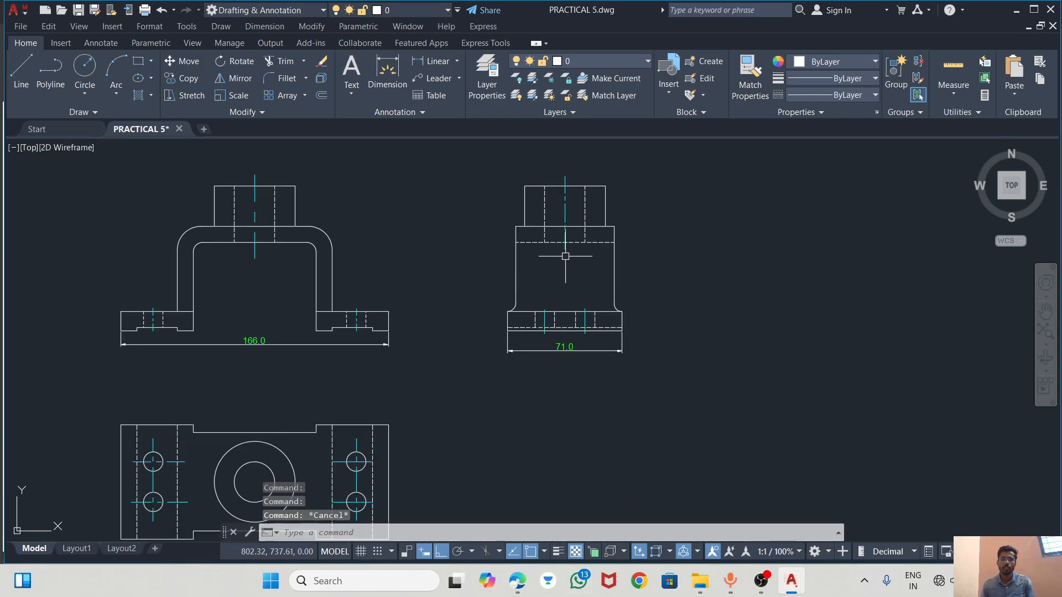
{"action": "scroll", "coordinate": [567, 266], "scroll_direction": "up", "scroll_amount": 4}
{"action": "scroll", "coordinate": [592, 288], "scroll_direction": "down", "scroll_amount": 4}
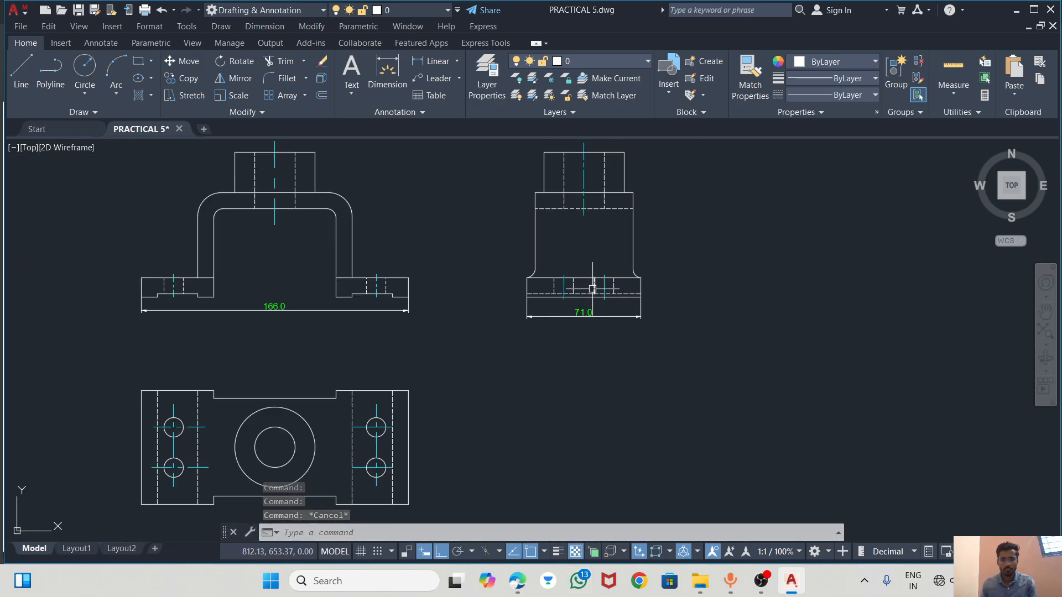
{"action": "left_click", "coordinate": [516, 580]}
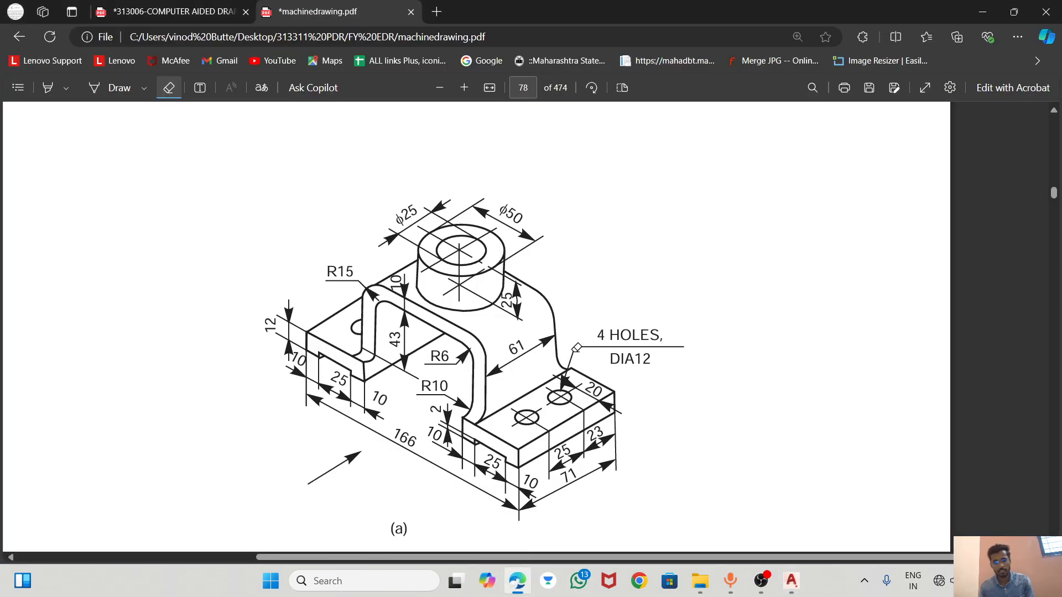
{"action": "scroll", "coordinate": [576, 347], "scroll_direction": "down", "scroll_amount": 6}
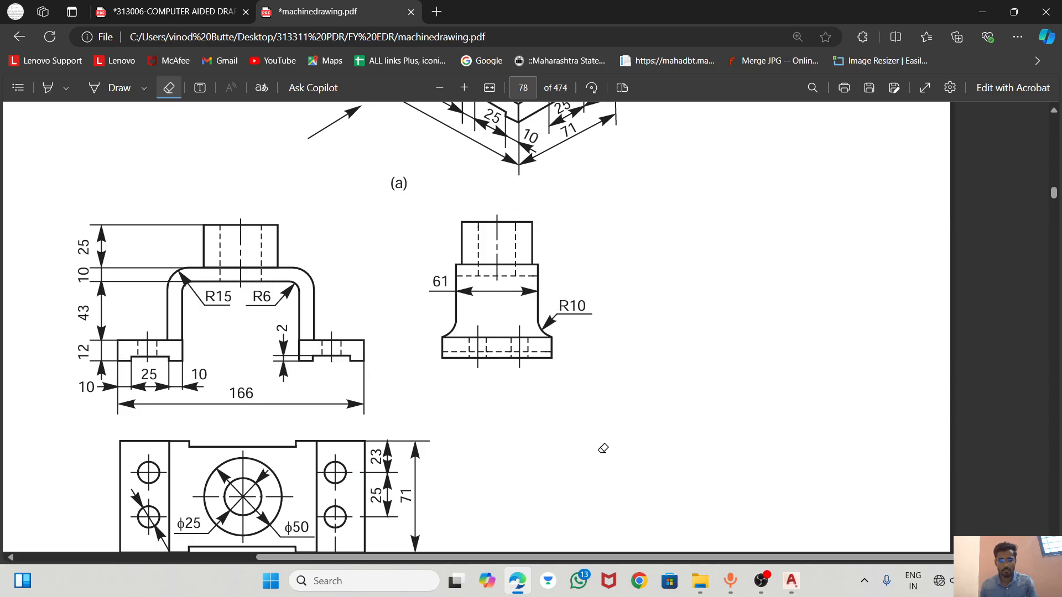
{"action": "left_click", "coordinate": [791, 580]}
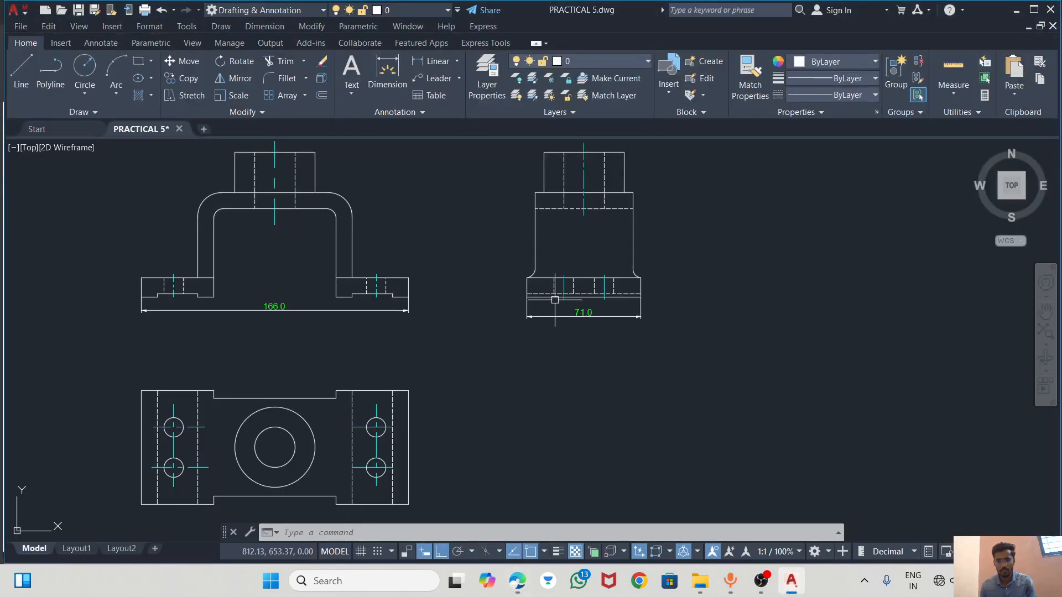
{"action": "scroll", "coordinate": [547, 287], "scroll_direction": "up", "scroll_amount": 2}
{"action": "scroll", "coordinate": [547, 287], "scroll_direction": "down", "scroll_amount": 3}
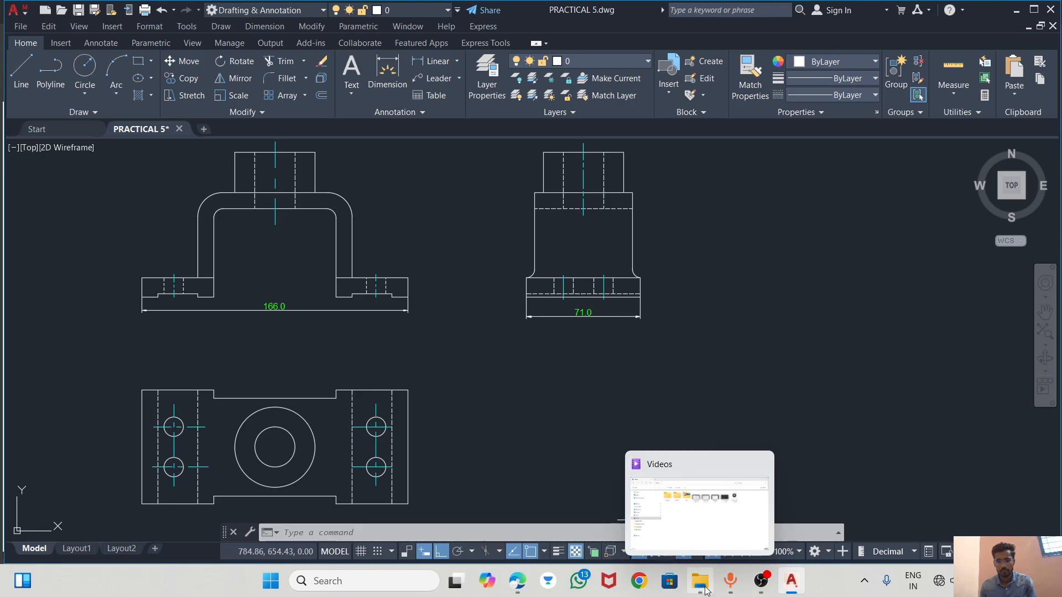
{"action": "left_click", "coordinate": [702, 585]}
{"action": "left_click", "coordinate": [700, 582]}
{"action": "left_click", "coordinate": [517, 580]}
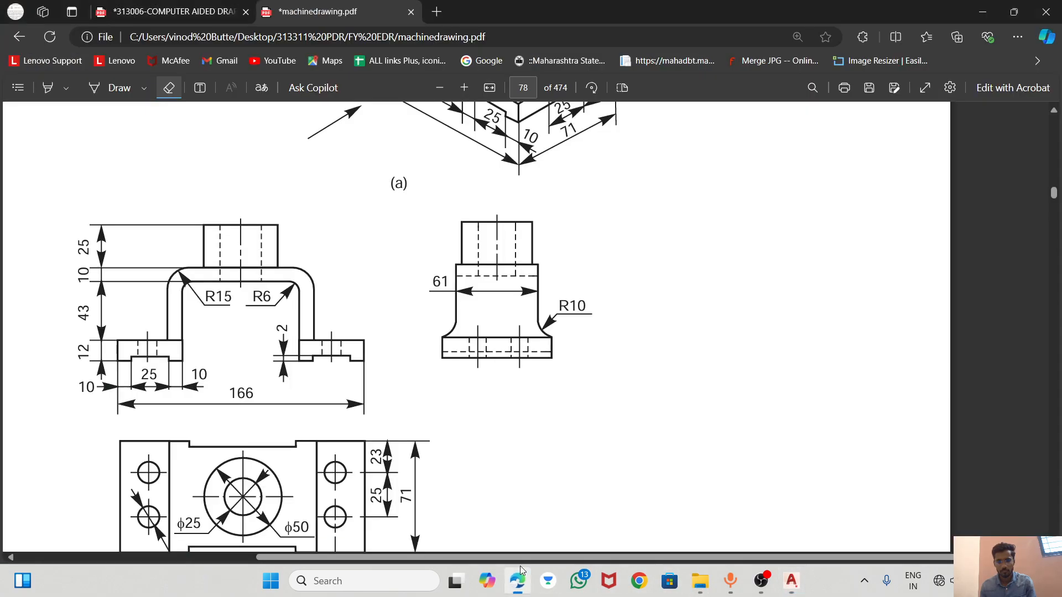
{"action": "scroll", "coordinate": [481, 359], "scroll_direction": "up", "scroll_amount": 1}
{"action": "scroll", "coordinate": [481, 358], "scroll_direction": "down", "scroll_amount": 1}
{"action": "scroll", "coordinate": [482, 358], "scroll_direction": "up", "scroll_amount": 1}
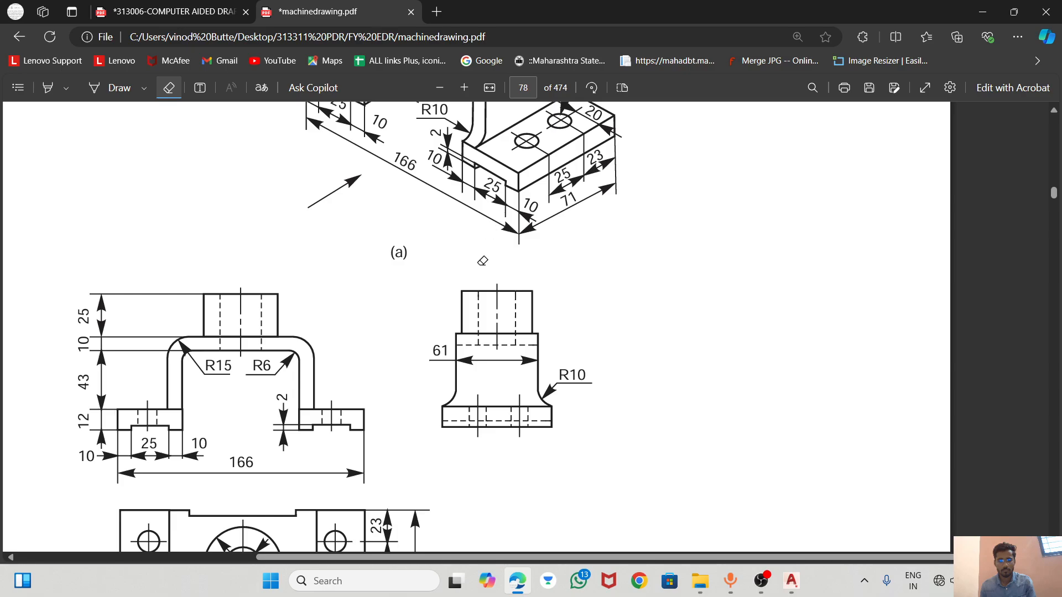
{"action": "scroll", "coordinate": [486, 337], "scroll_direction": "down", "scroll_amount": 1}
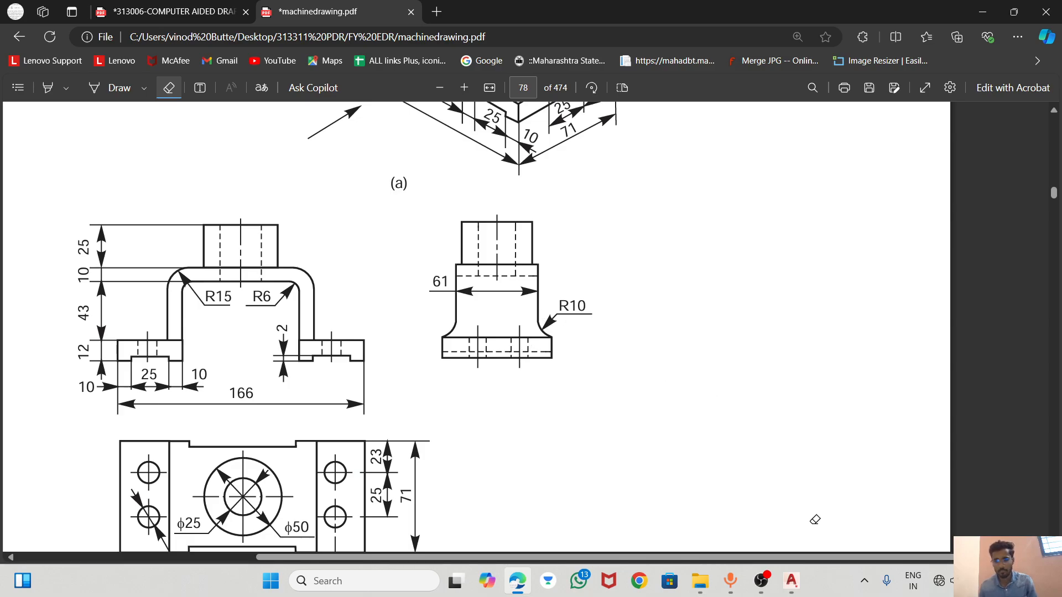
{"action": "left_click", "coordinate": [791, 581]}
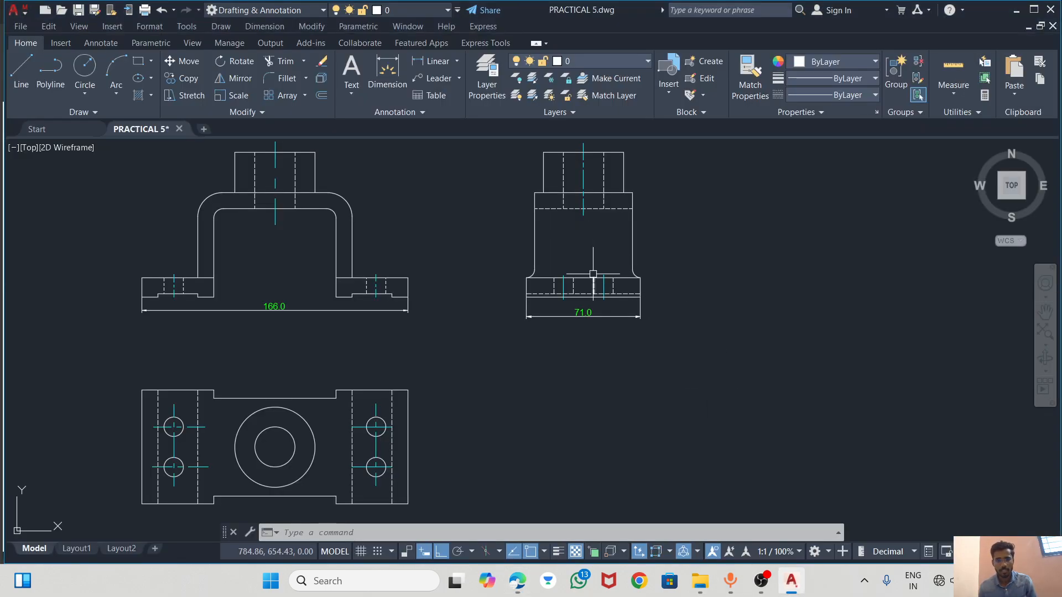
Check the dimensions of the front, top and side views in machinedrawing.pdf and return to the AutoCAD drawing
{"action": "scroll", "coordinate": [376, 324], "scroll_direction": "down", "scroll_amount": 2}
{"action": "scroll", "coordinate": [337, 415], "scroll_direction": "up", "scroll_amount": 2}
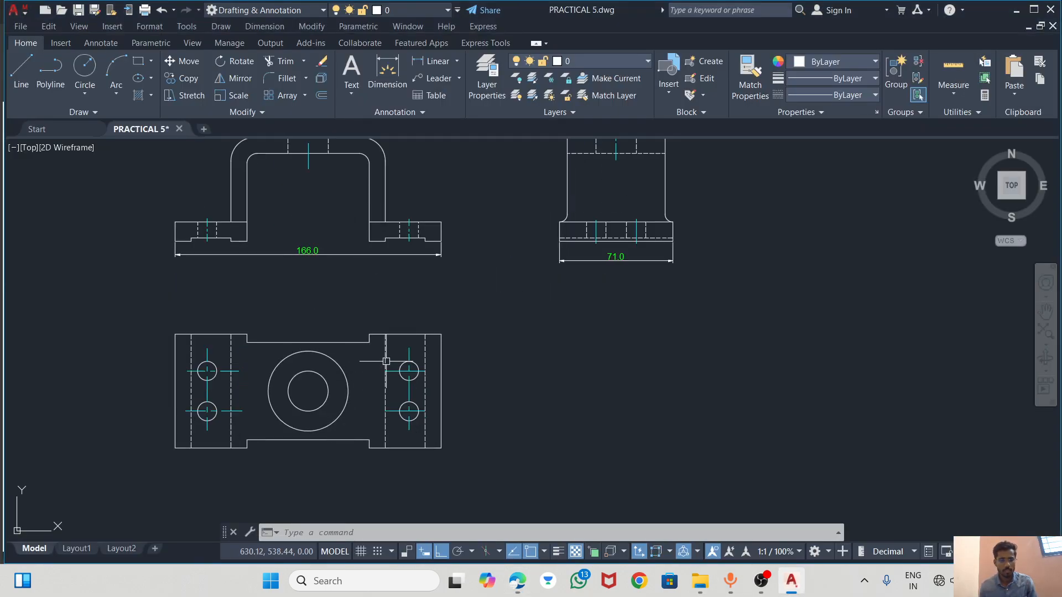
{"action": "scroll", "coordinate": [587, 347], "scroll_direction": "down", "scroll_amount": 3}
{"action": "scroll", "coordinate": [397, 207], "scroll_direction": "up", "scroll_amount": 3}
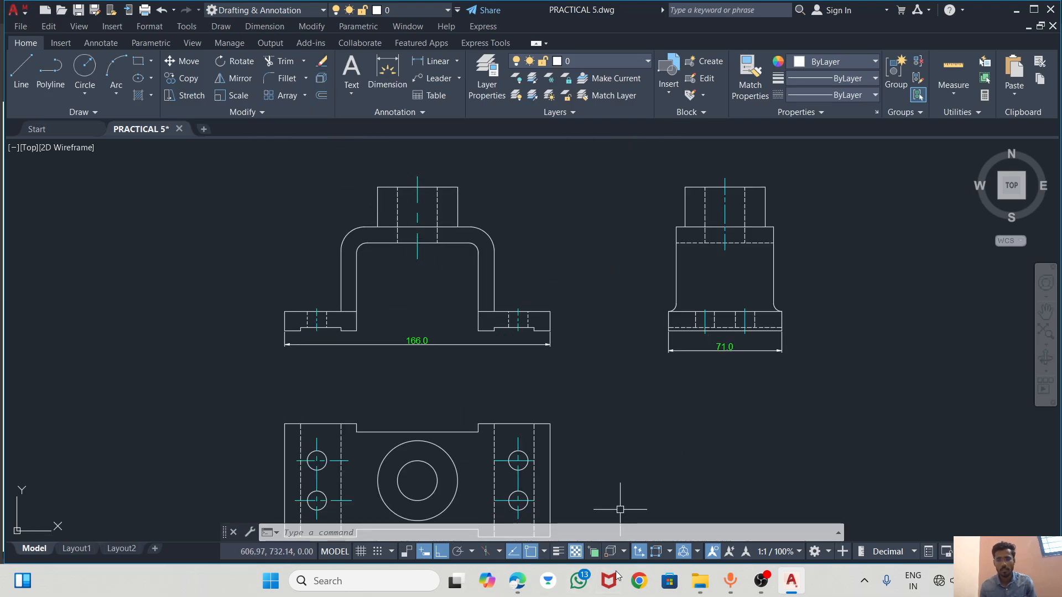
{"action": "left_click", "coordinate": [518, 584]}
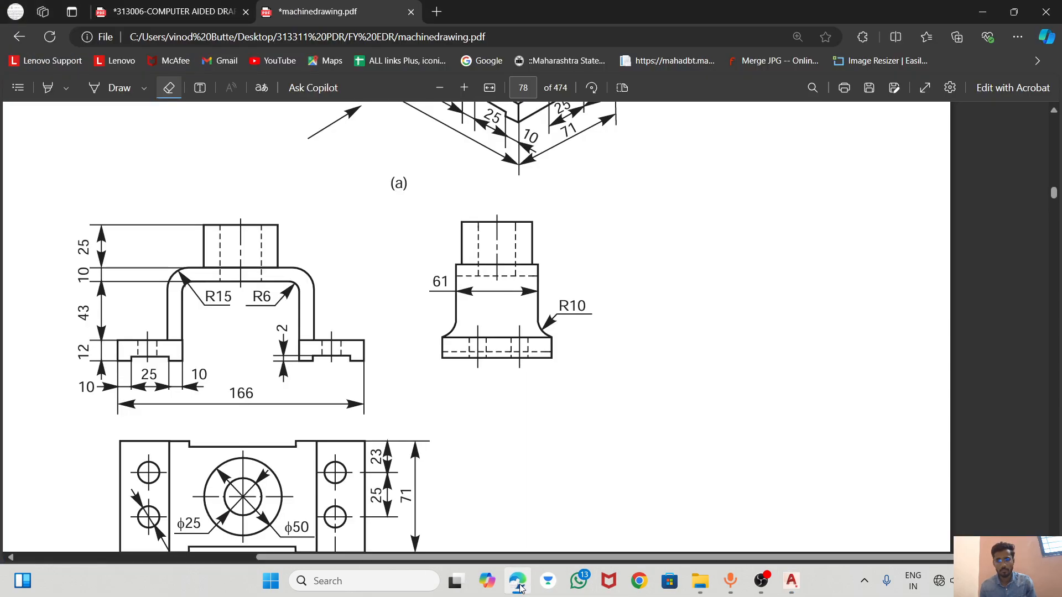
{"action": "scroll", "coordinate": [560, 438], "scroll_direction": "up", "scroll_amount": 5}
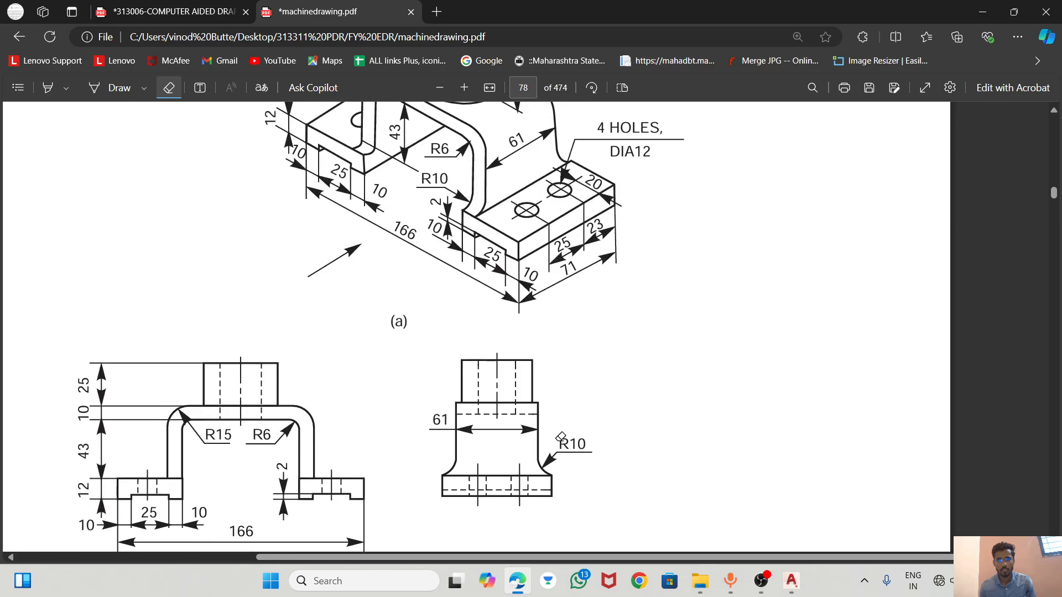
{"action": "scroll", "coordinate": [558, 429], "scroll_direction": "down", "scroll_amount": 1}
{"action": "scroll", "coordinate": [558, 430], "scroll_direction": "down", "scroll_amount": 2}
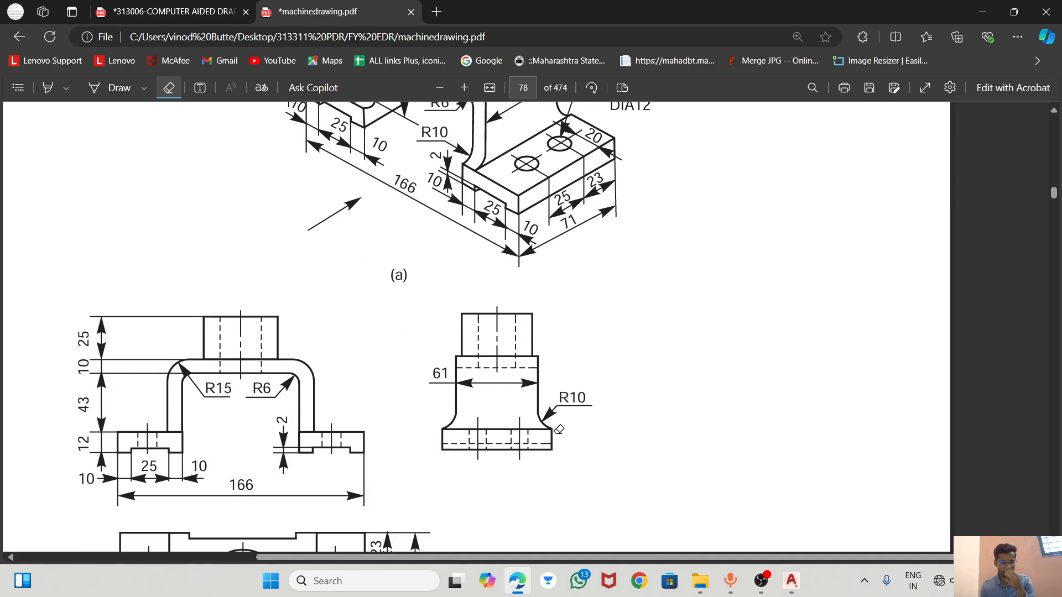
{"action": "scroll", "coordinate": [552, 429], "scroll_direction": "down", "scroll_amount": 6}
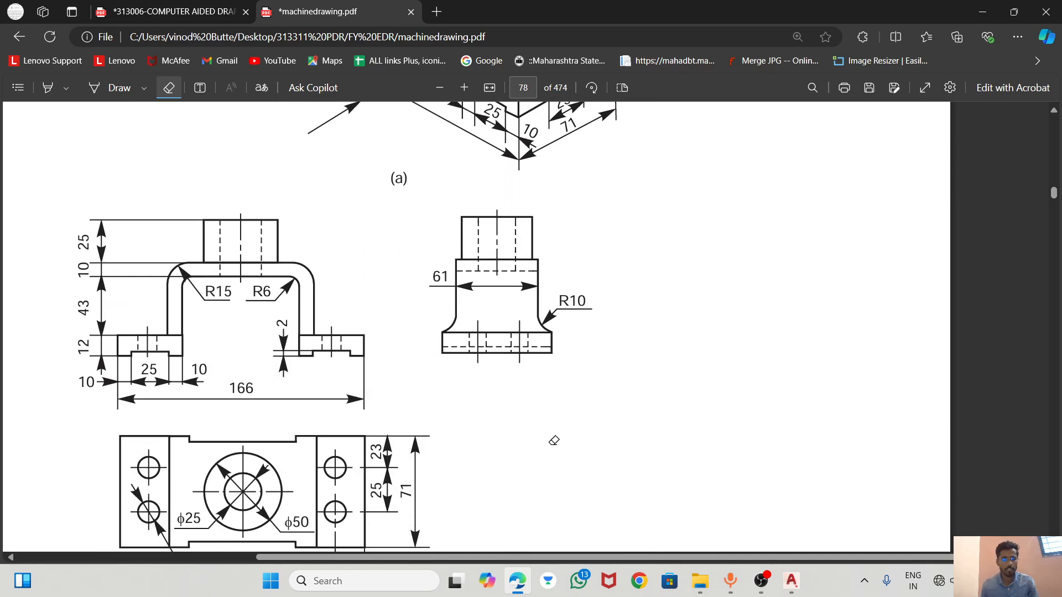
{"action": "scroll", "coordinate": [555, 435], "scroll_direction": "up", "scroll_amount": 2}
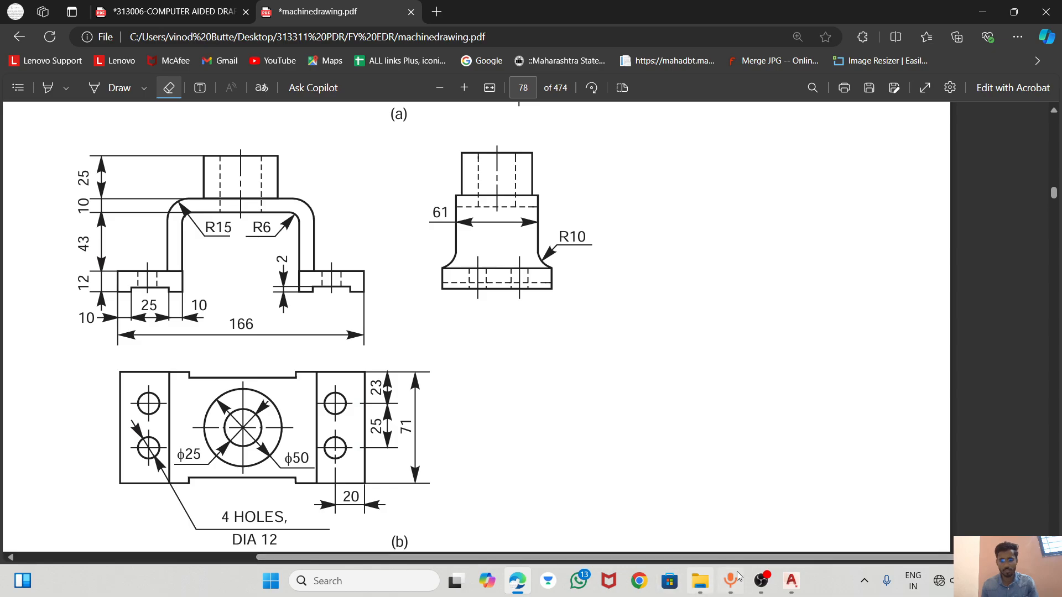
{"action": "left_click", "coordinate": [784, 584]}
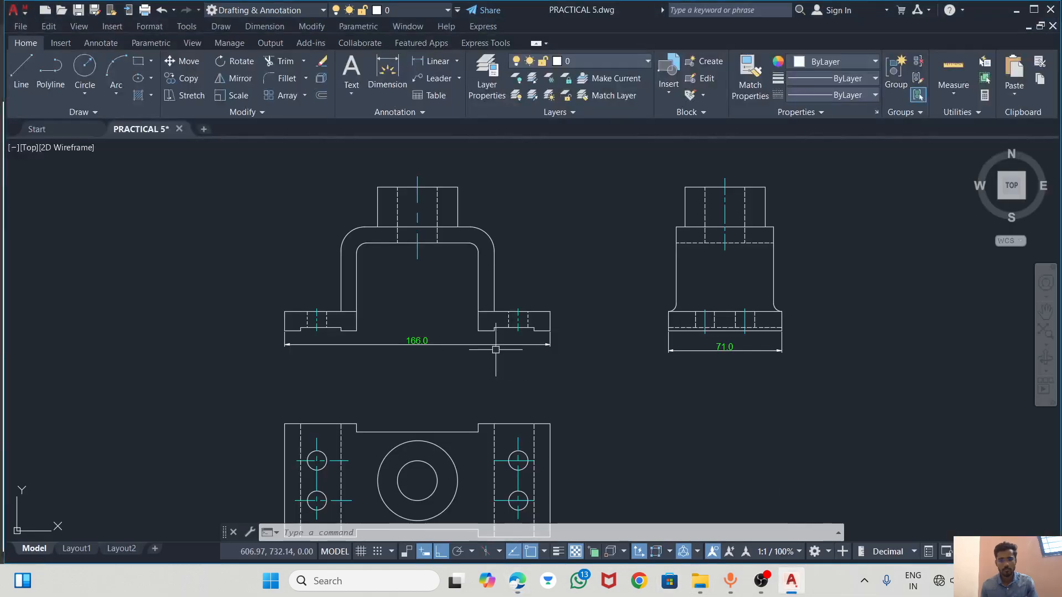
Dimension the left foot's height in the front view, and the height from the foot's top to the bracket's upper edge in line with it
{"action": "left_click", "coordinate": [387, 69]}
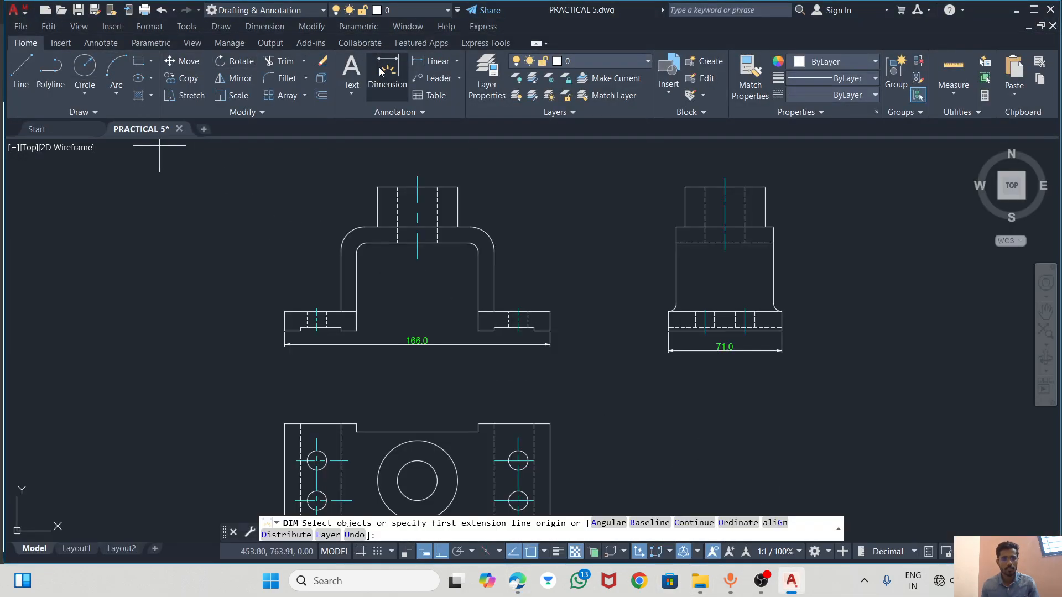
{"action": "scroll", "coordinate": [284, 332], "scroll_direction": "up", "scroll_amount": 4}
{"action": "left_click", "coordinate": [285, 332]}
{"action": "left_click", "coordinate": [252, 293]}
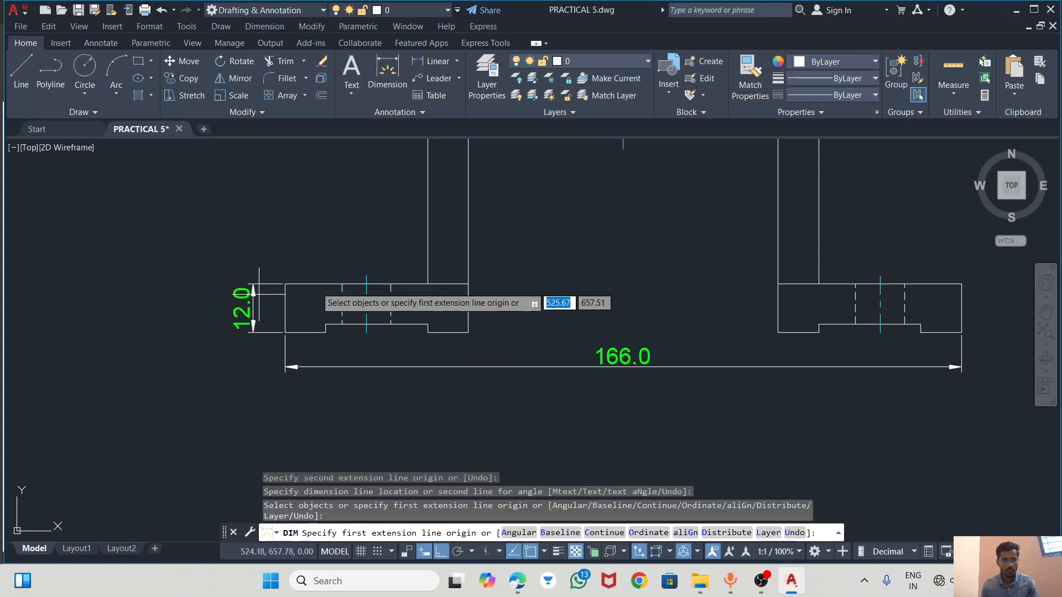
{"action": "left_click", "coordinate": [284, 284]}
{"action": "scroll", "coordinate": [312, 352], "scroll_direction": "down", "scroll_amount": 2}
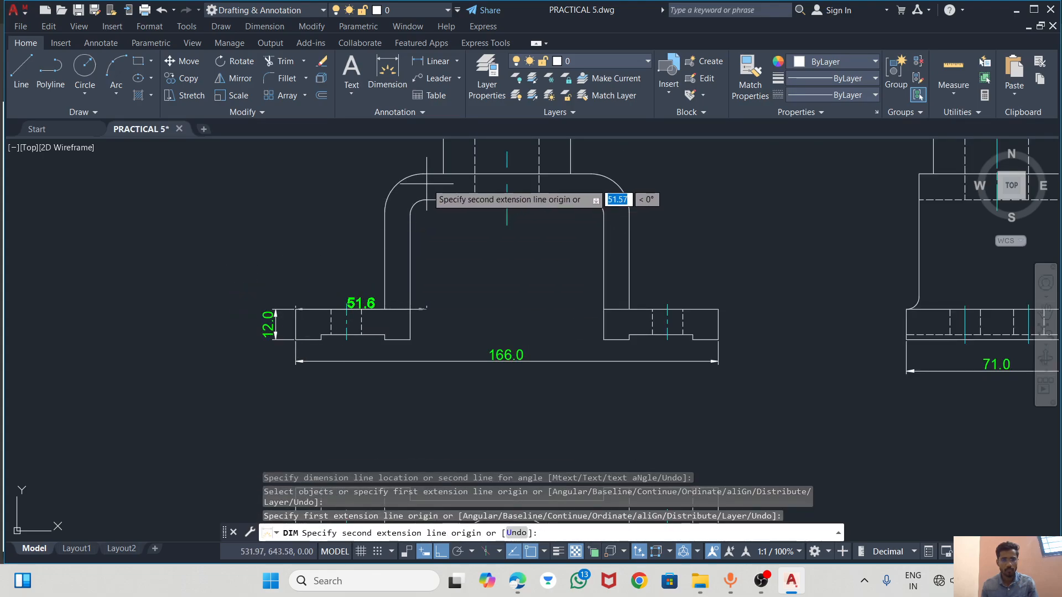
{"action": "left_click", "coordinate": [444, 174]}
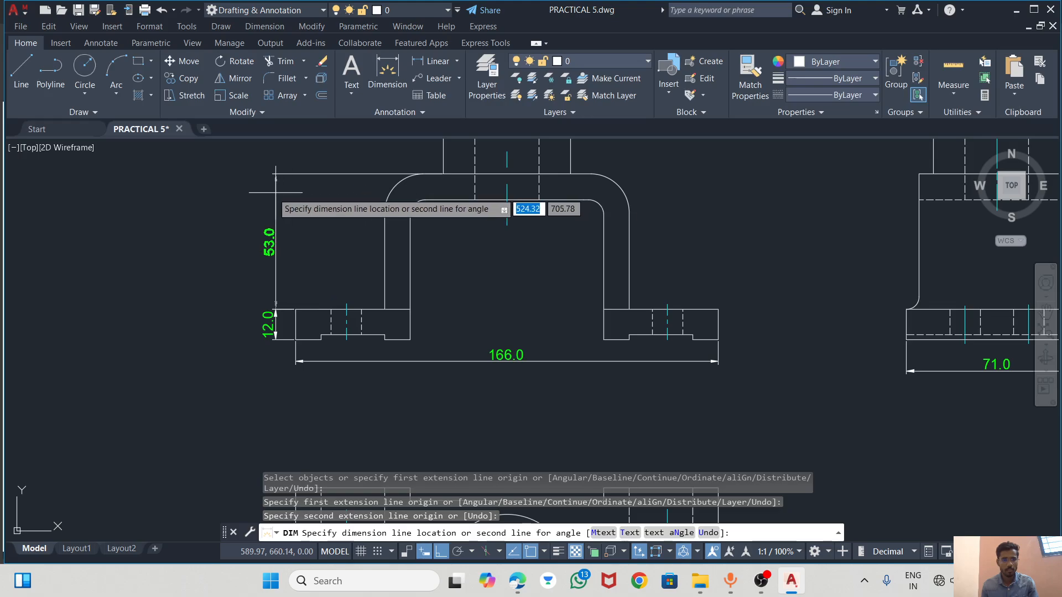
{"action": "left_click", "coordinate": [276, 225]}
Dimension the boss's height in the front view, aligned with the vertical dimensions left of the bracket
{"action": "scroll", "coordinate": [281, 262], "scroll_direction": "down", "scroll_amount": 2}
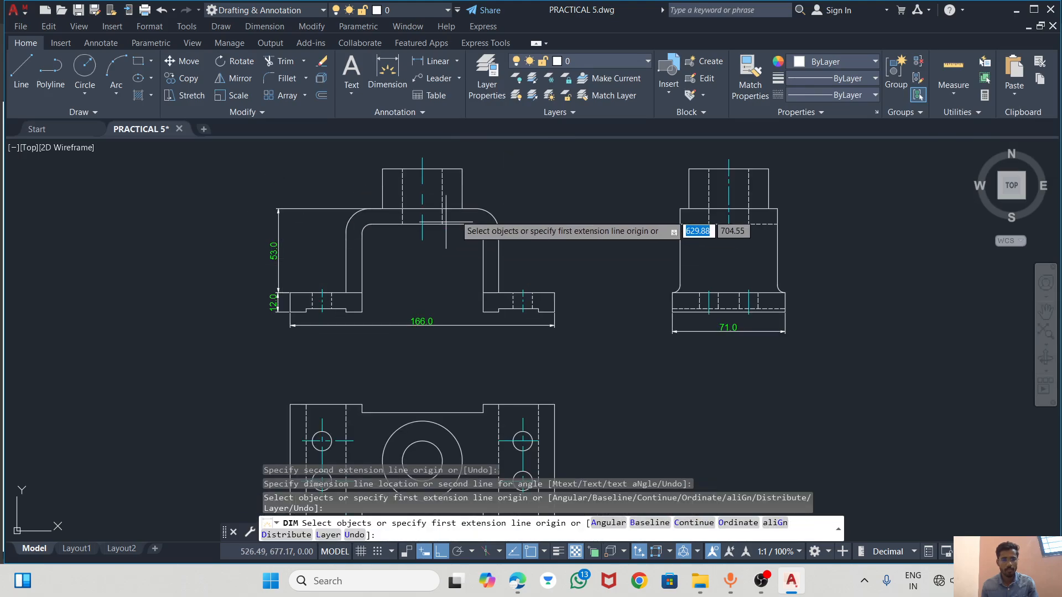
{"action": "left_click", "coordinate": [382, 168]}
{"action": "left_click", "coordinate": [382, 209]}
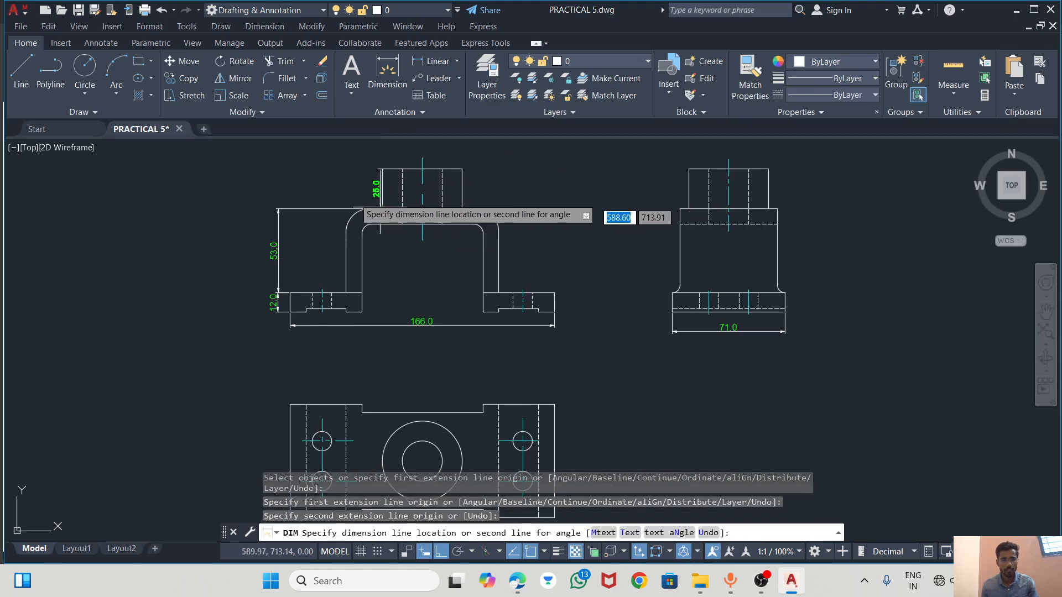
{"action": "left_click", "coordinate": [278, 198]}
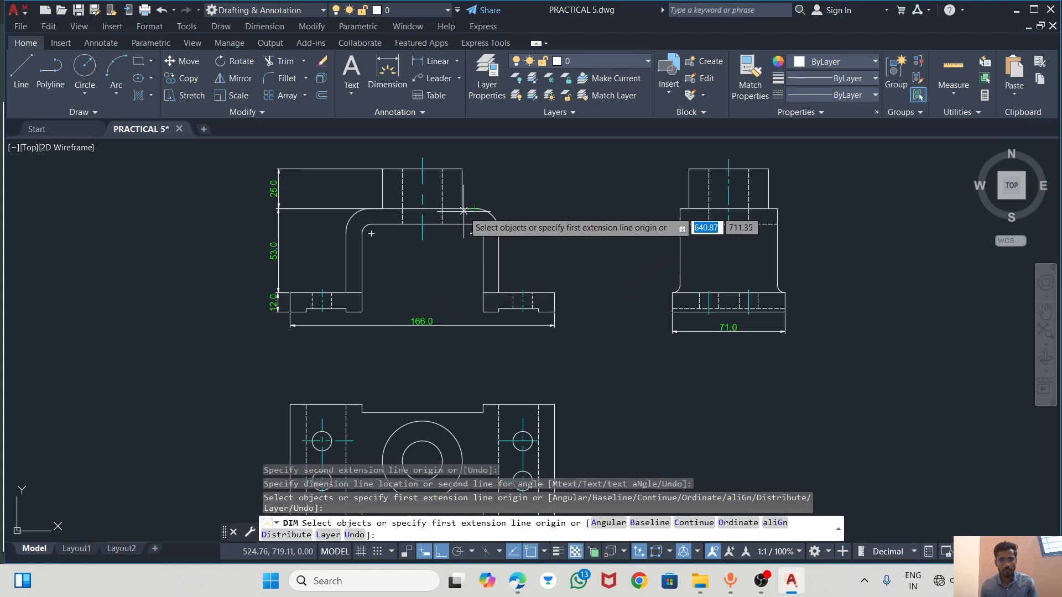
Dimension the thickness of the bracket's horizontal top plate in the front view and move the dimension outside the left upright
{"action": "left_click", "coordinate": [376, 209]}
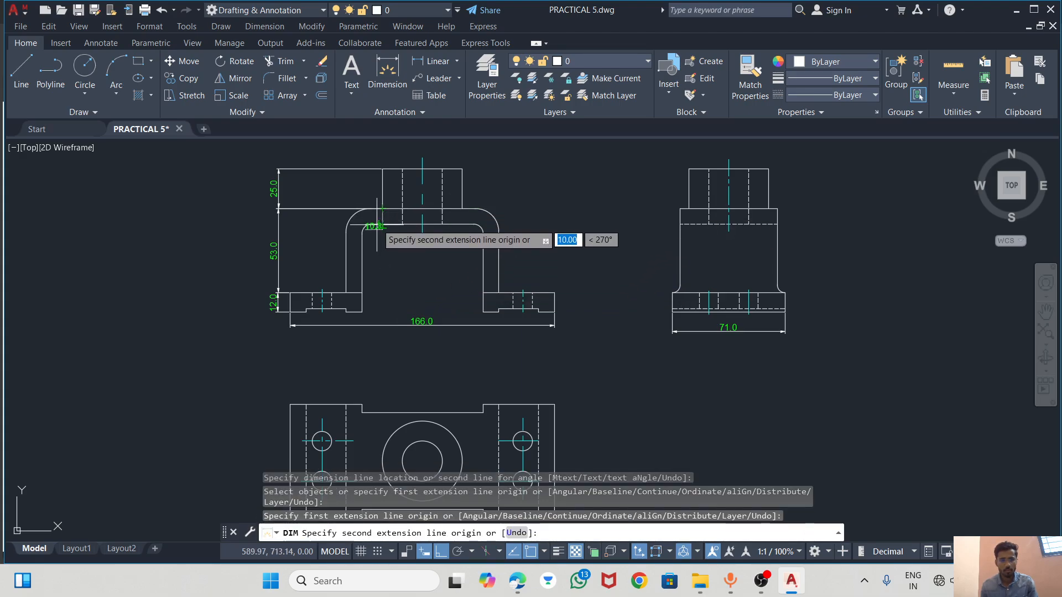
{"action": "left_click", "coordinate": [382, 226]}
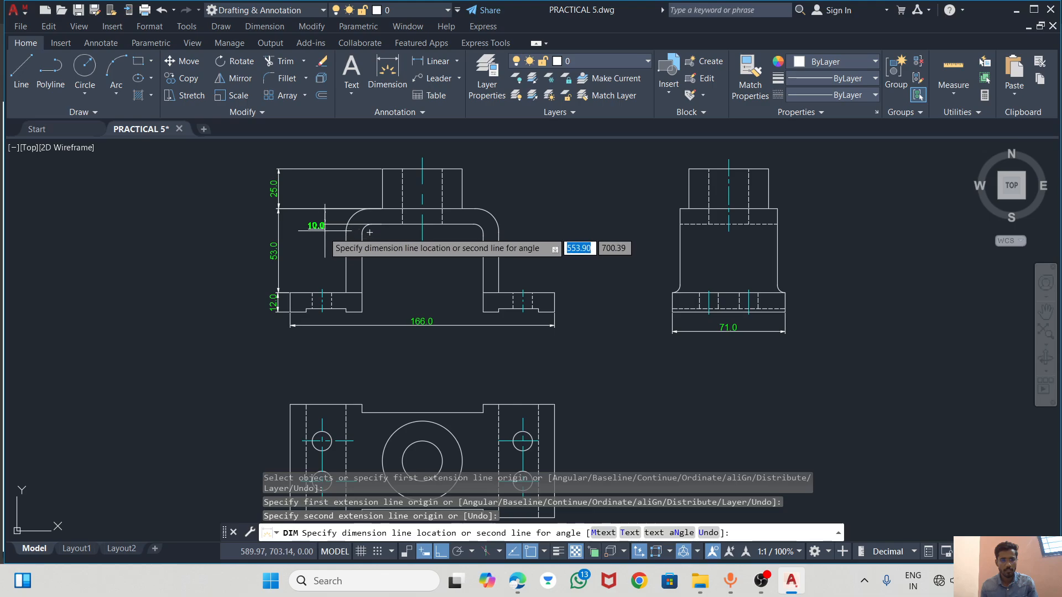
{"action": "left_click", "coordinate": [382, 221]}
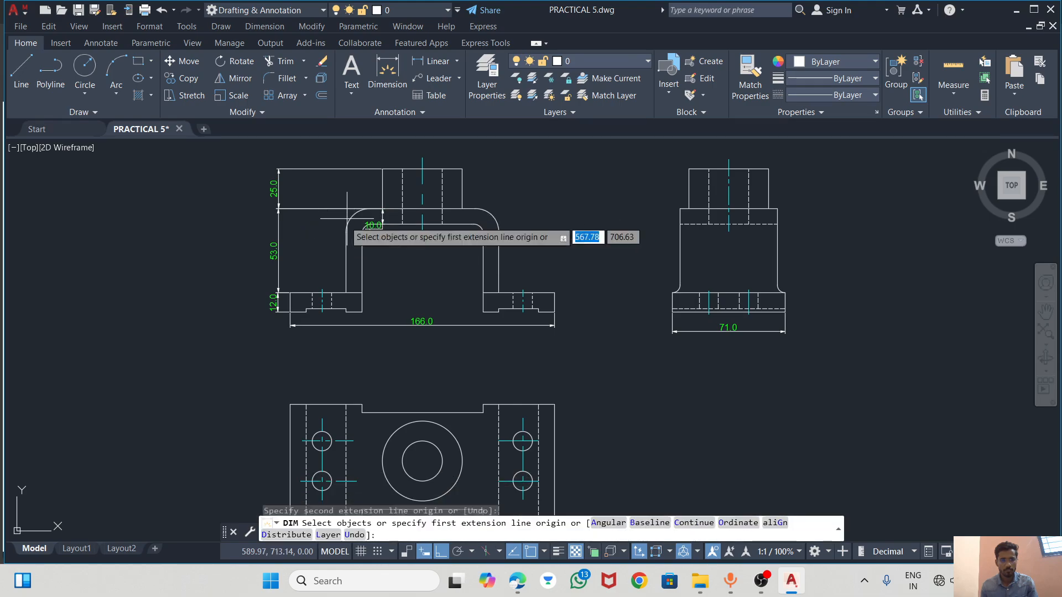
{"action": "scroll", "coordinate": [356, 233], "scroll_direction": "up", "scroll_amount": 2}
{"action": "key", "text": "Escape"}
{"action": "left_click", "coordinate": [385, 224]}
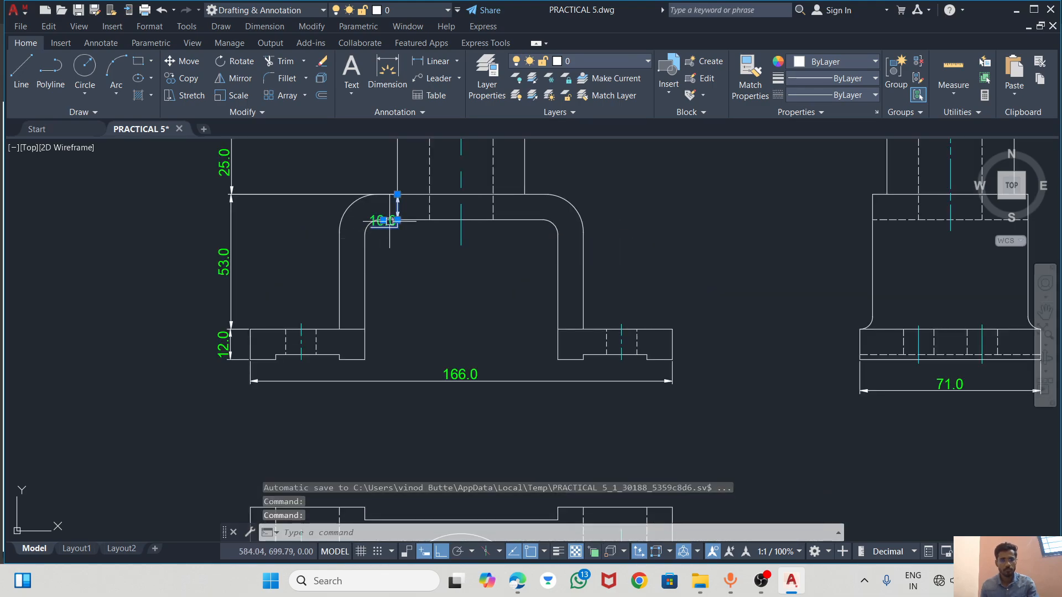
{"action": "left_click", "coordinate": [397, 195]}
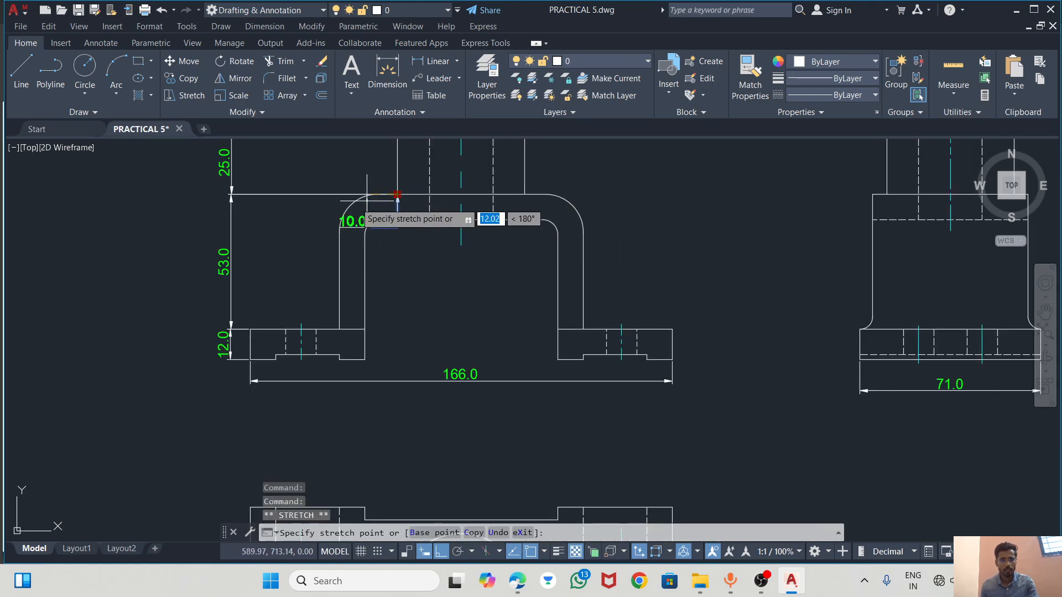
{"action": "left_click", "coordinate": [300, 212]}
{"action": "key", "text": "Escape"}
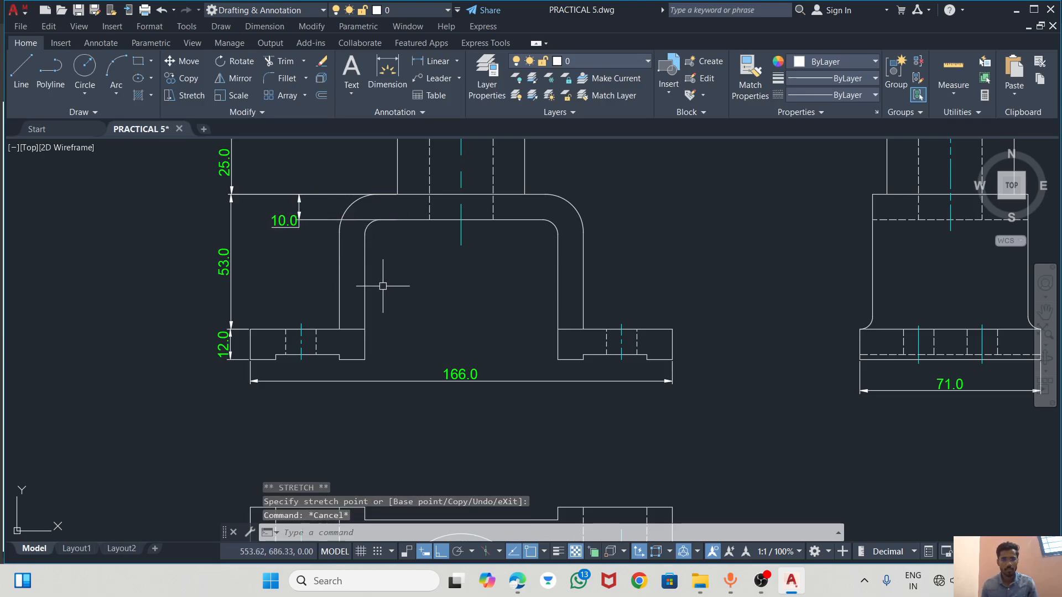
Dimension the depth of the recess under the left foot in the front view
{"action": "scroll", "coordinate": [382, 286], "scroll_direction": "down", "scroll_amount": 4}
{"action": "scroll", "coordinate": [316, 342], "scroll_direction": "up", "scroll_amount": 6}
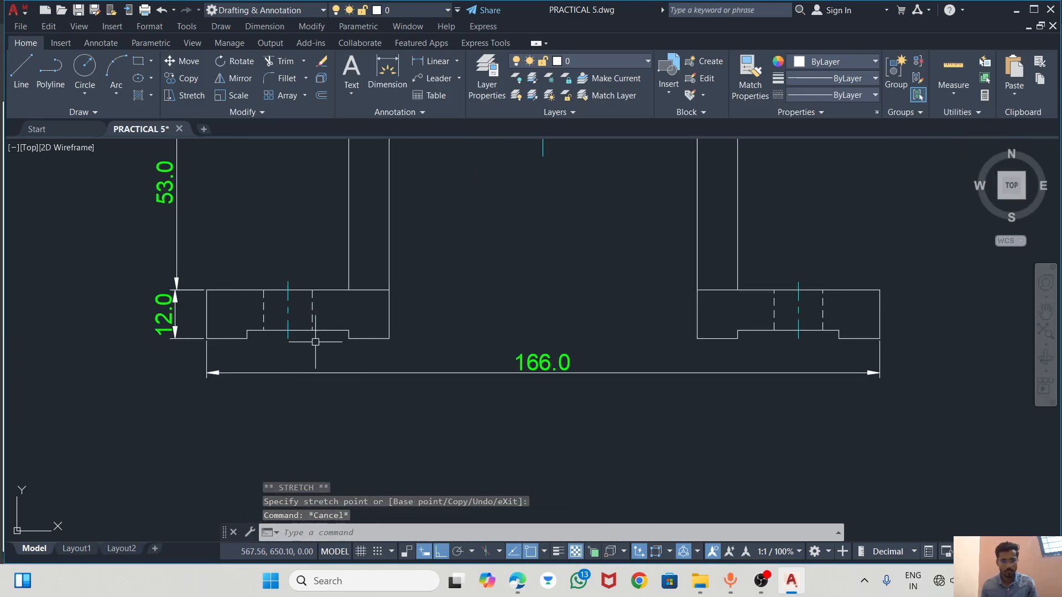
{"action": "left_click", "coordinate": [396, 65]}
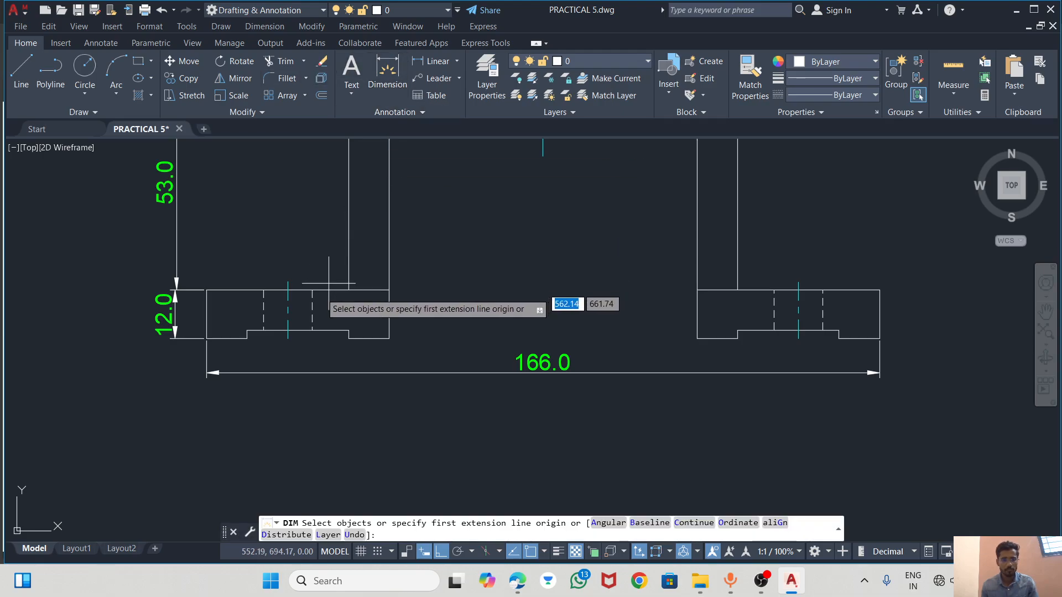
{"action": "scroll", "coordinate": [242, 339], "scroll_direction": "up", "scroll_amount": 2}
{"action": "scroll", "coordinate": [242, 338], "scroll_direction": "up", "scroll_amount": 4}
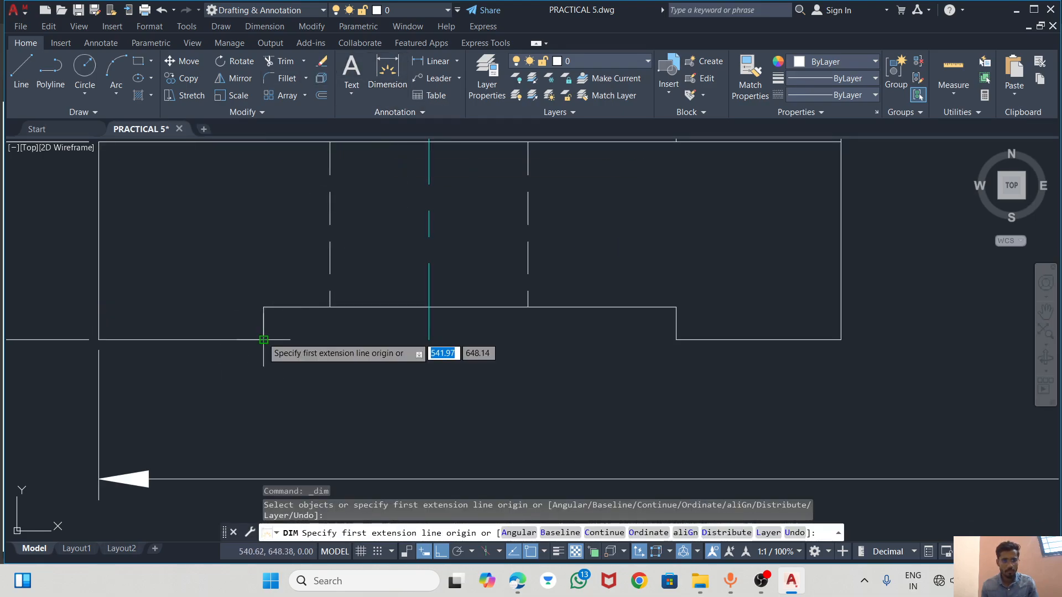
{"action": "left_click", "coordinate": [263, 308]}
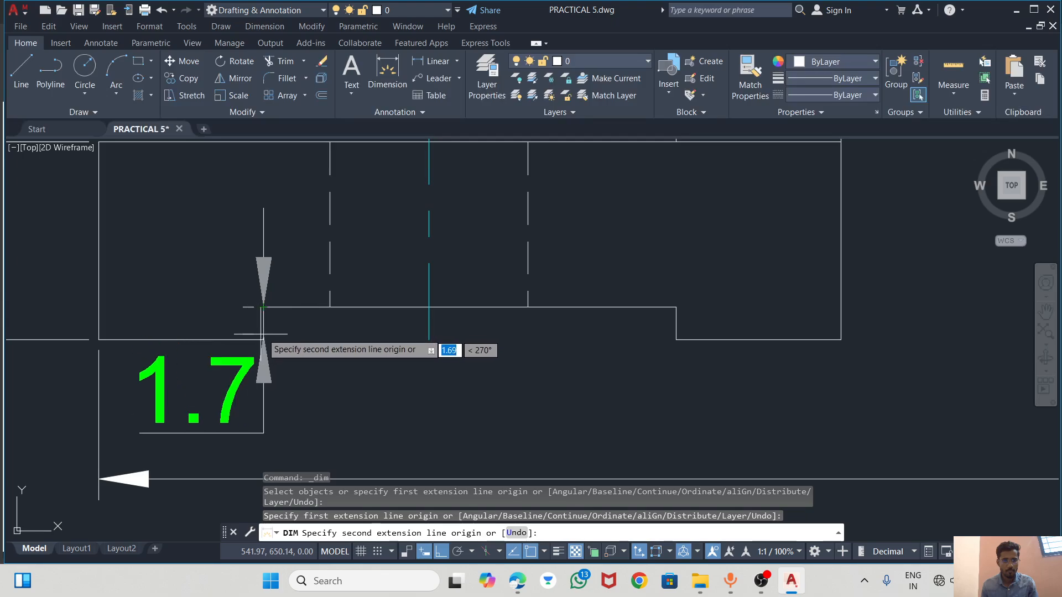
{"action": "left_click", "coordinate": [263, 339]}
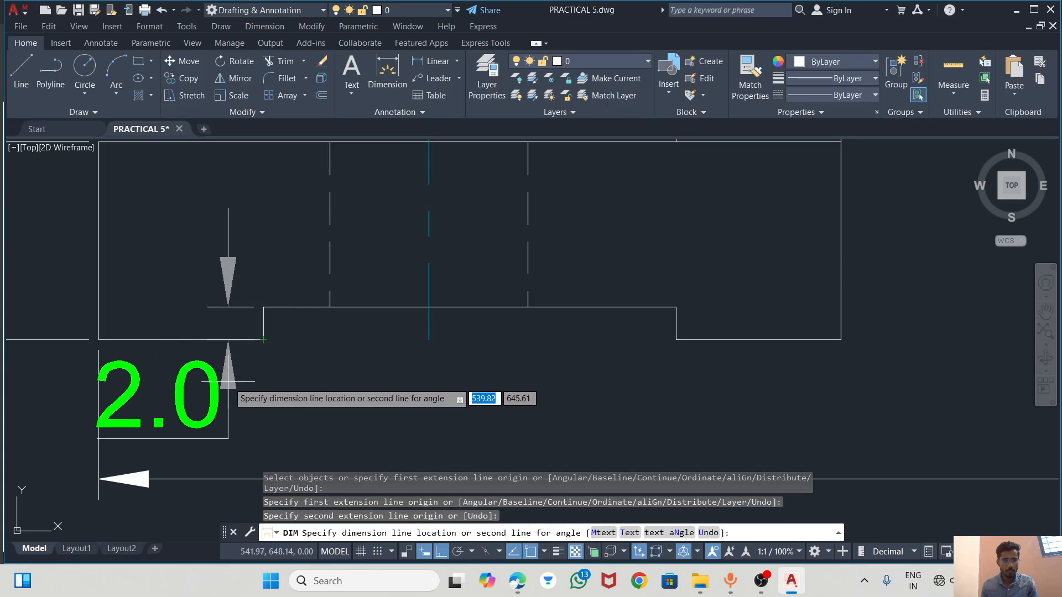
{"action": "left_click", "coordinate": [343, 354]}
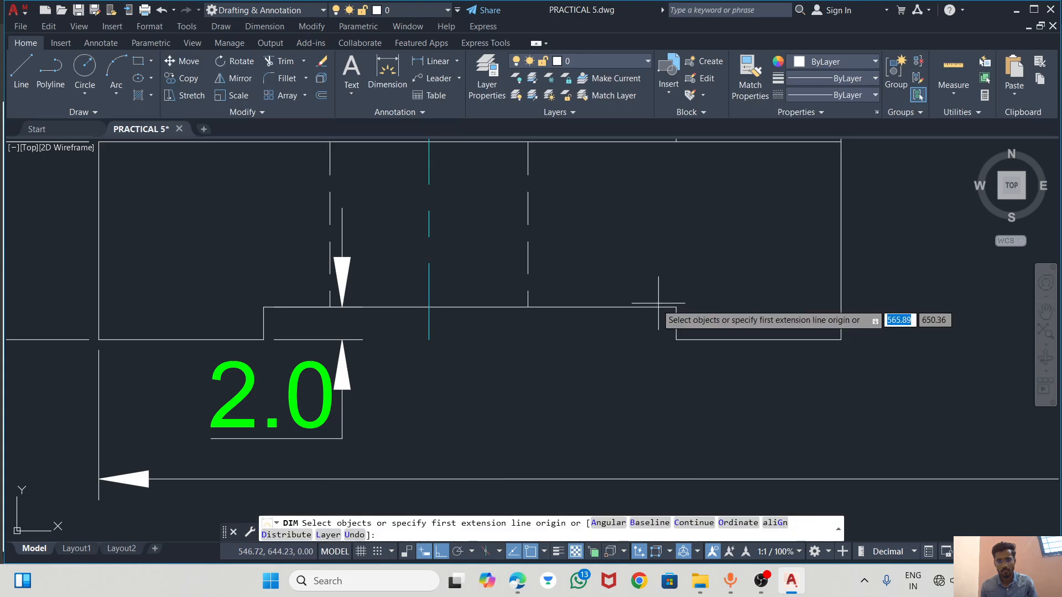
{"action": "key", "text": "Return"}
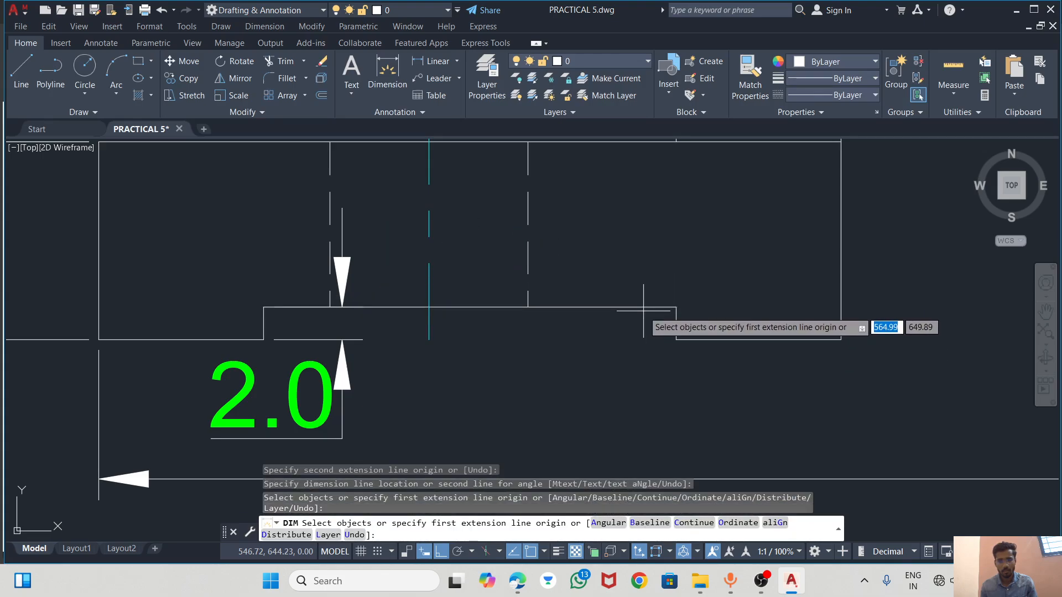
Dimension the width of the recess under the left foot, placing the dimension just above the overall width dimension line
{"action": "left_click", "coordinate": [642, 307]}
{"action": "scroll", "coordinate": [619, 383], "scroll_direction": "down", "scroll_amount": 2}
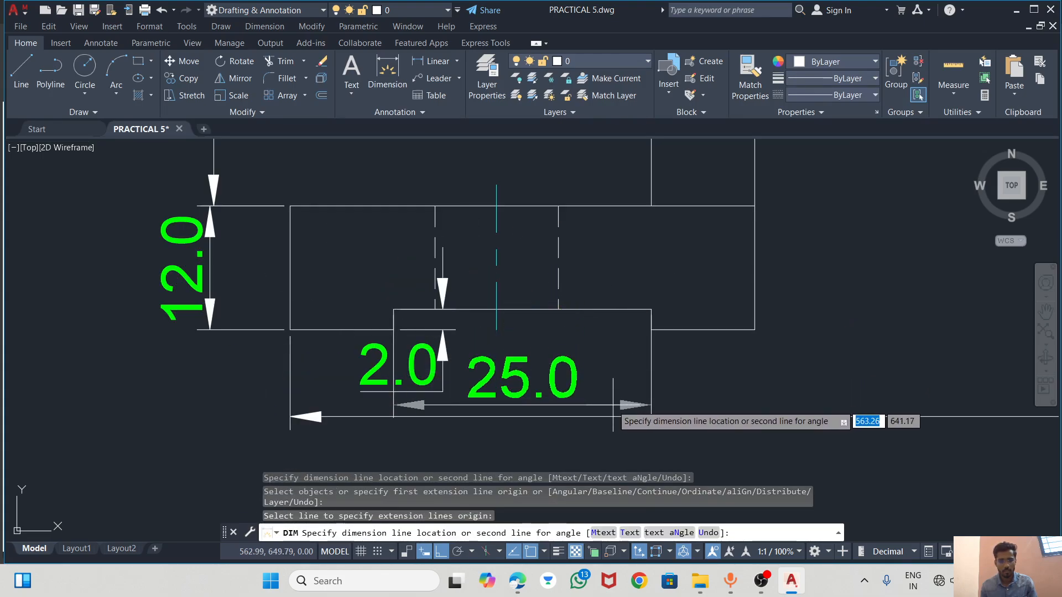
{"action": "left_click", "coordinate": [586, 416]}
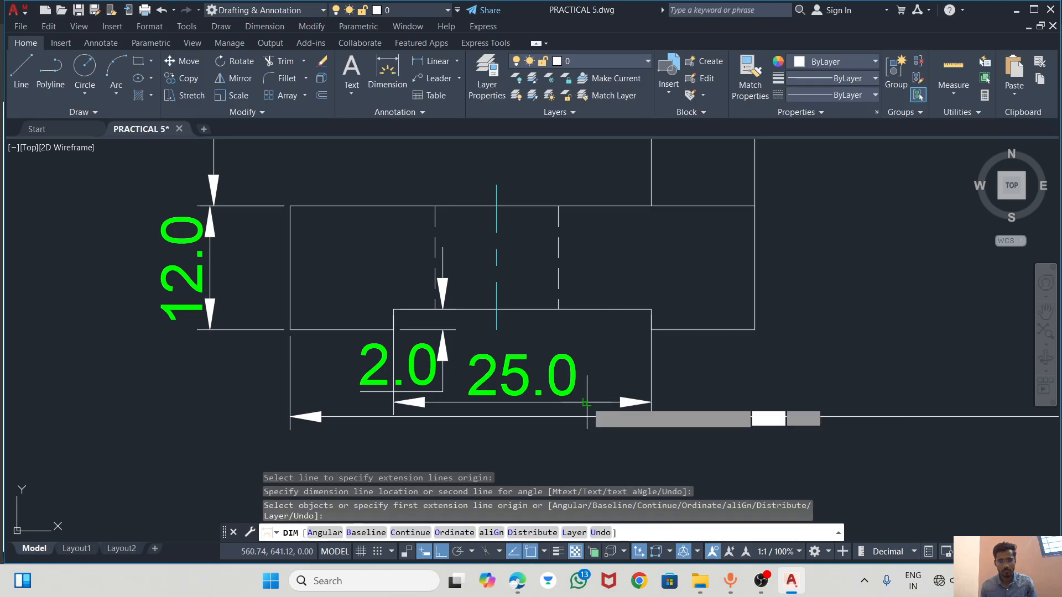
{"action": "scroll", "coordinate": [540, 315], "scroll_direction": "down", "scroll_amount": 4}
{"action": "type", "text": "c"}
{"action": "key", "text": "Return"}
{"action": "scroll", "coordinate": [542, 319], "scroll_direction": "up", "scroll_amount": 4}
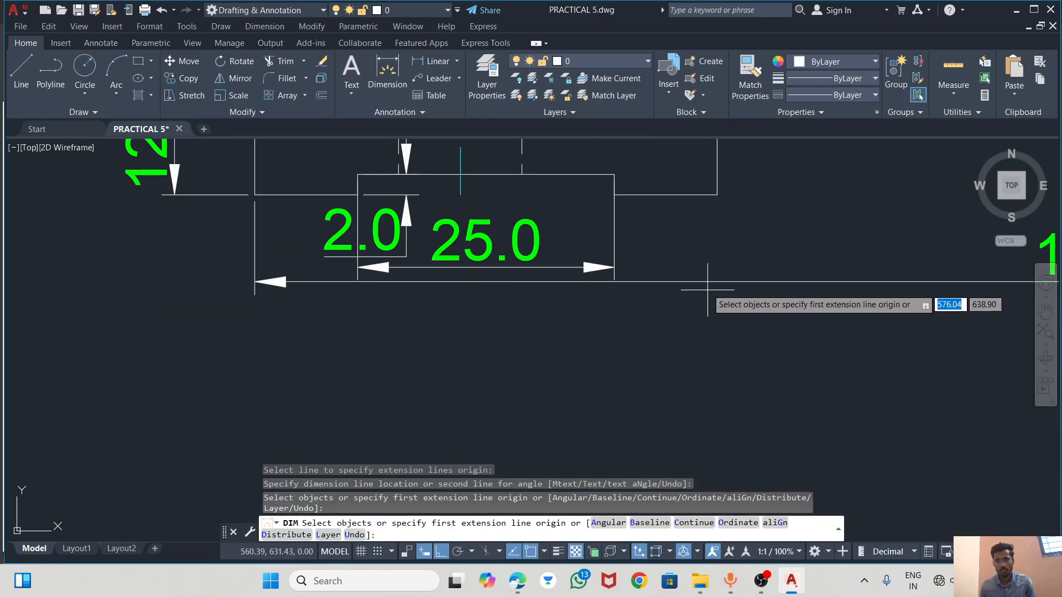
{"action": "left_click", "coordinate": [609, 332]}
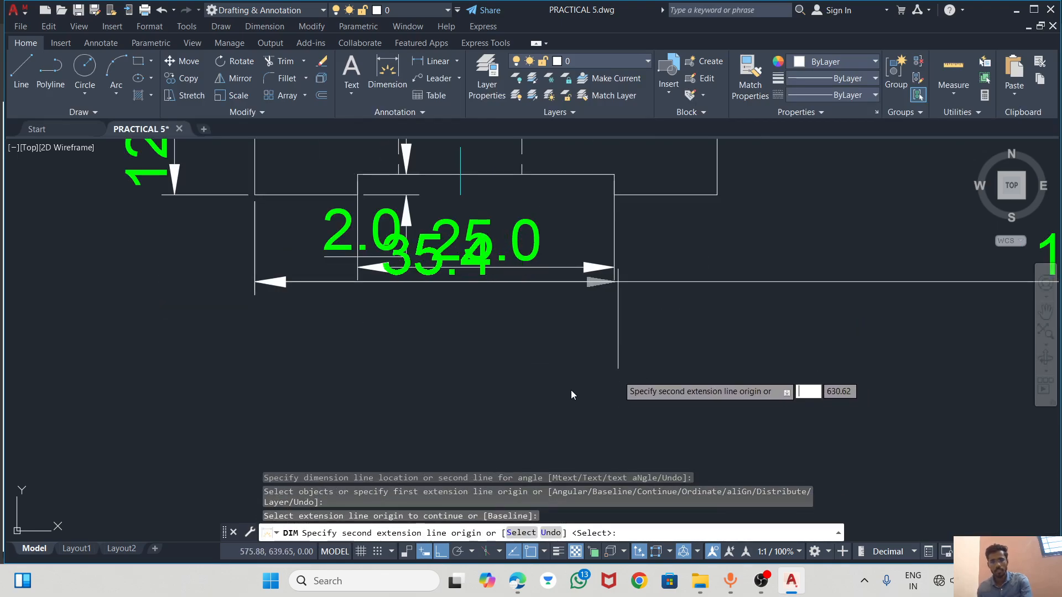
{"action": "key", "text": "Escape"}
{"action": "type", "text": "c"}
{"action": "key", "text": "Return"}
{"action": "left_click", "coordinate": [733, 283]}
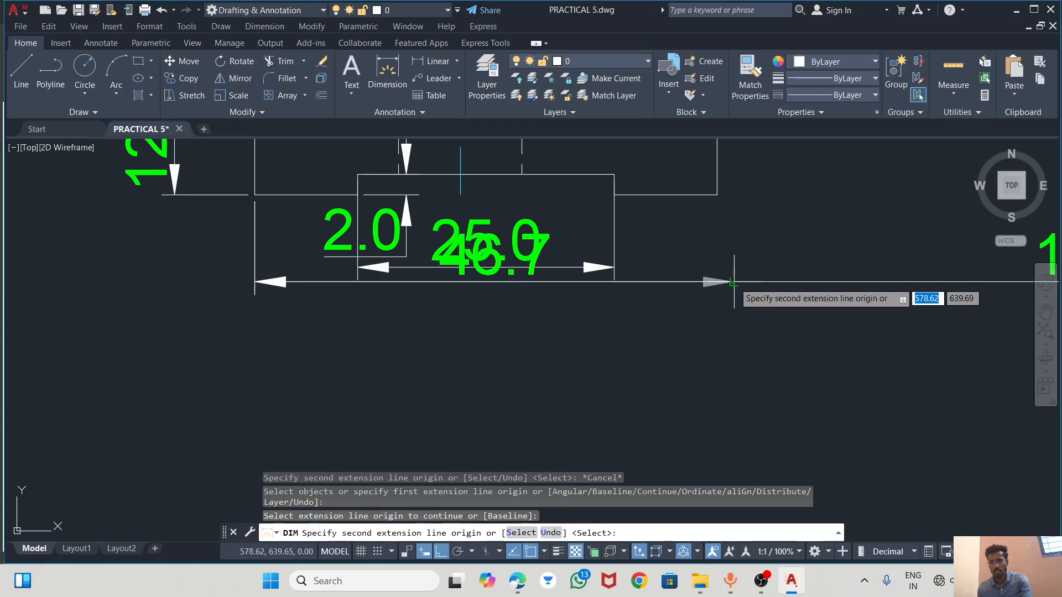
{"action": "key", "text": "Escape"}
{"action": "key", "text": "Escape"}
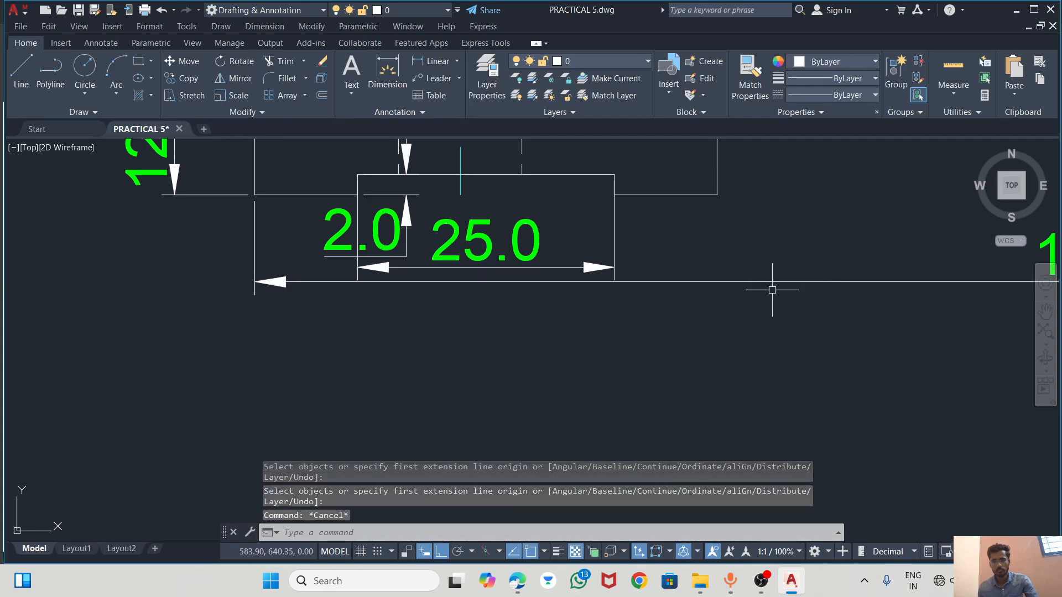
Delete the overall width dimension below the front view
{"action": "left_click", "coordinate": [771, 282]}
{"action": "key", "text": "Delete"}
{"action": "scroll", "coordinate": [474, 320], "scroll_direction": "down", "scroll_amount": 5}
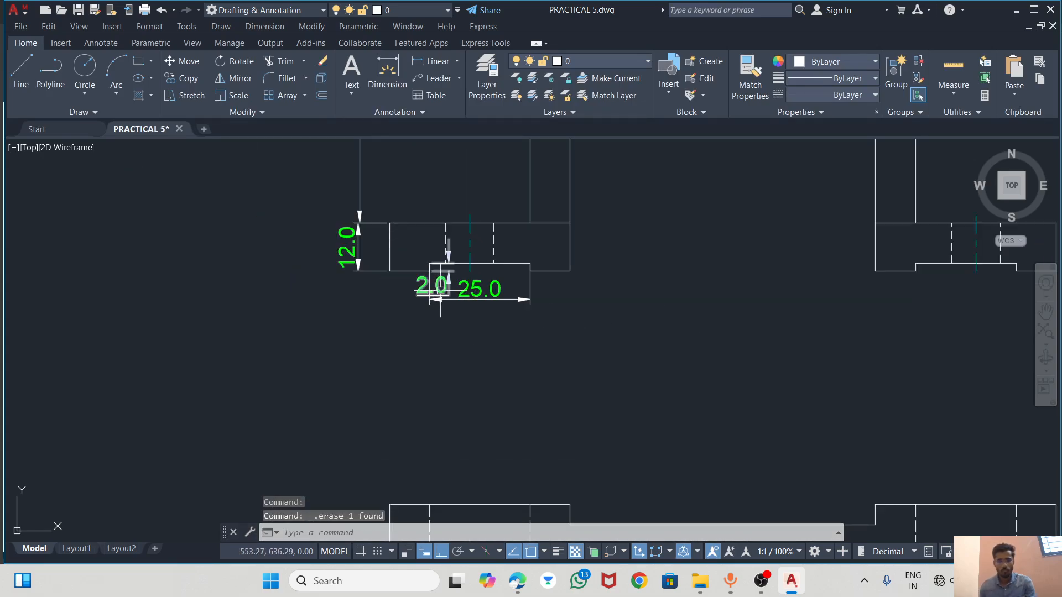
Move the recess depth dimension under the left foot outward, clear of the recess width dimension
{"action": "scroll", "coordinate": [442, 287], "scroll_direction": "up", "scroll_amount": 7}
{"action": "left_click", "coordinate": [338, 349]}
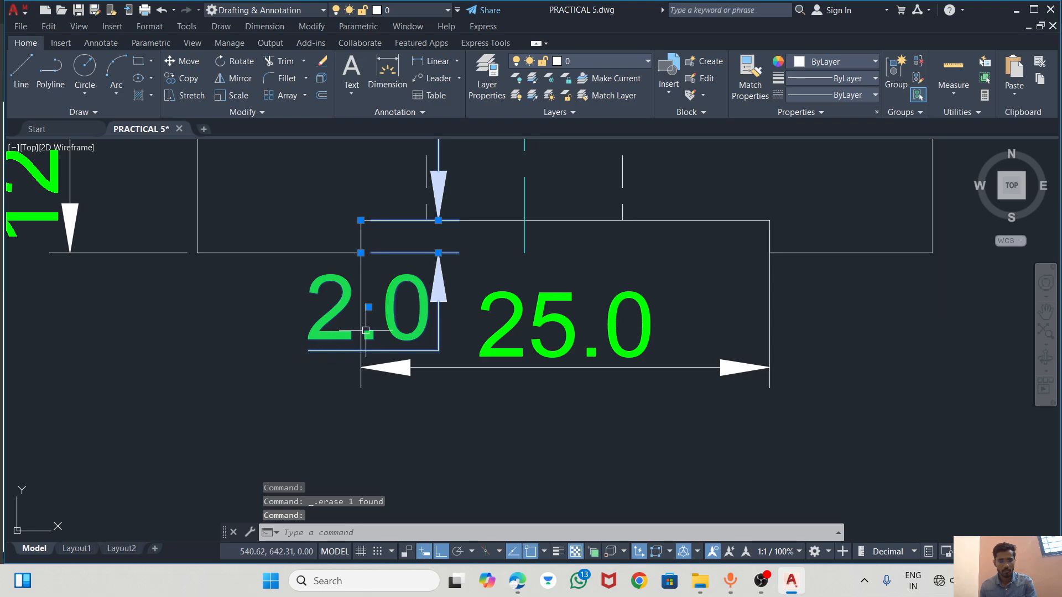
{"action": "left_click", "coordinate": [371, 307]}
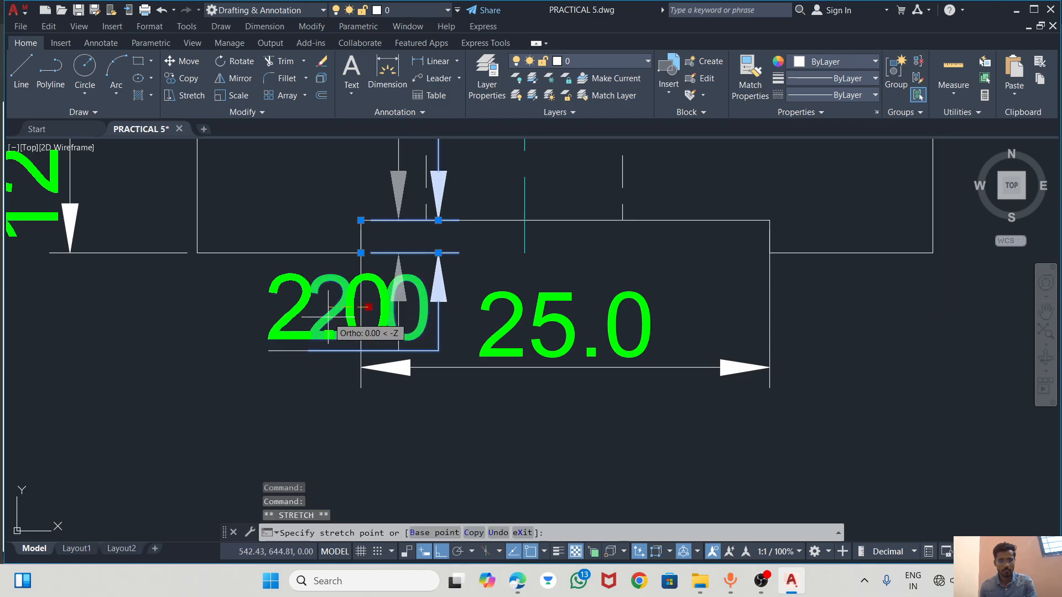
{"action": "scroll", "coordinate": [323, 317], "scroll_direction": "down", "scroll_amount": 3}
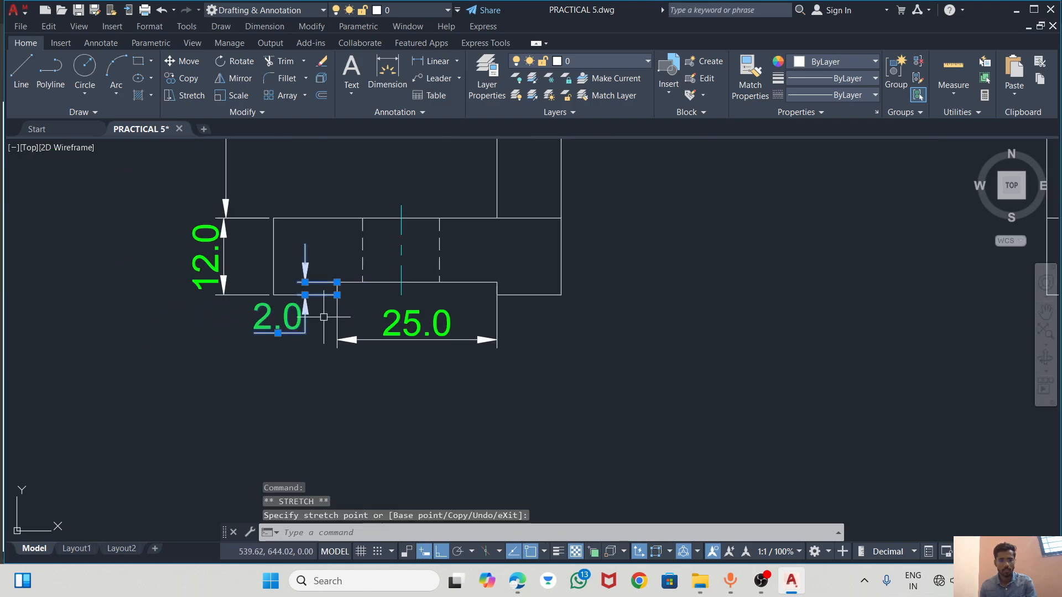
Delete the recess depth dimension under the left foot of the front view
{"action": "scroll", "coordinate": [395, 363], "scroll_direction": "down", "scroll_amount": 2}
{"action": "scroll", "coordinate": [350, 279], "scroll_direction": "down", "scroll_amount": 4}
{"action": "scroll", "coordinate": [360, 239], "scroll_direction": "up", "scroll_amount": 6}
{"action": "scroll", "coordinate": [369, 264], "scroll_direction": "down", "scroll_amount": 2}
{"action": "scroll", "coordinate": [486, 312], "scroll_direction": "down", "scroll_amount": 2}
{"action": "scroll", "coordinate": [367, 373], "scroll_direction": "up", "scroll_amount": 6}
{"action": "scroll", "coordinate": [367, 372], "scroll_direction": "down", "scroll_amount": 4}
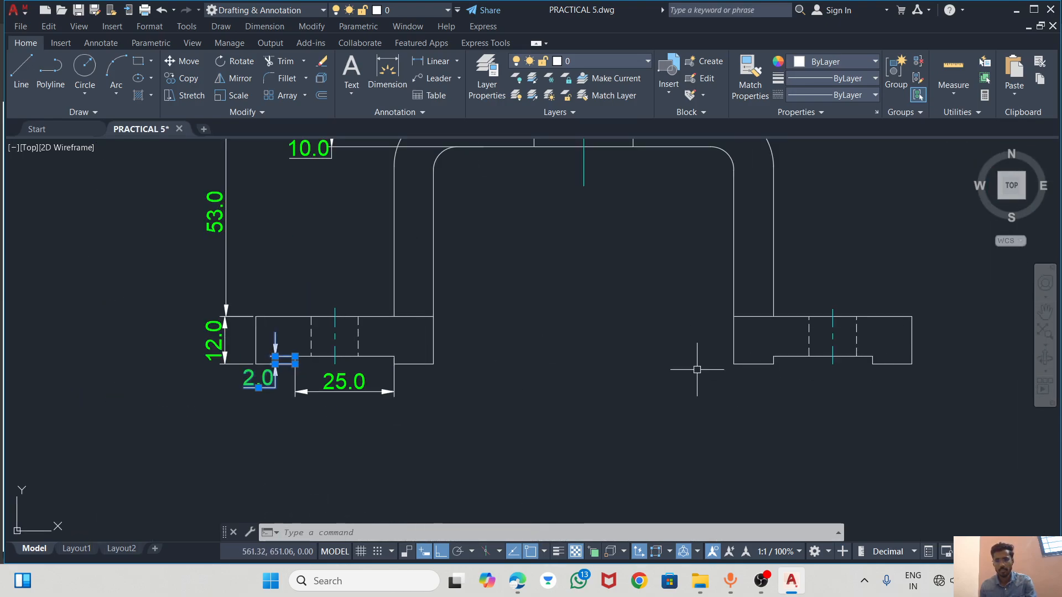
{"action": "scroll", "coordinate": [462, 364], "scroll_direction": "down", "scroll_amount": 2}
{"action": "scroll", "coordinate": [435, 373], "scroll_direction": "up", "scroll_amount": 4}
{"action": "scroll", "coordinate": [334, 359], "scroll_direction": "up", "scroll_amount": 4}
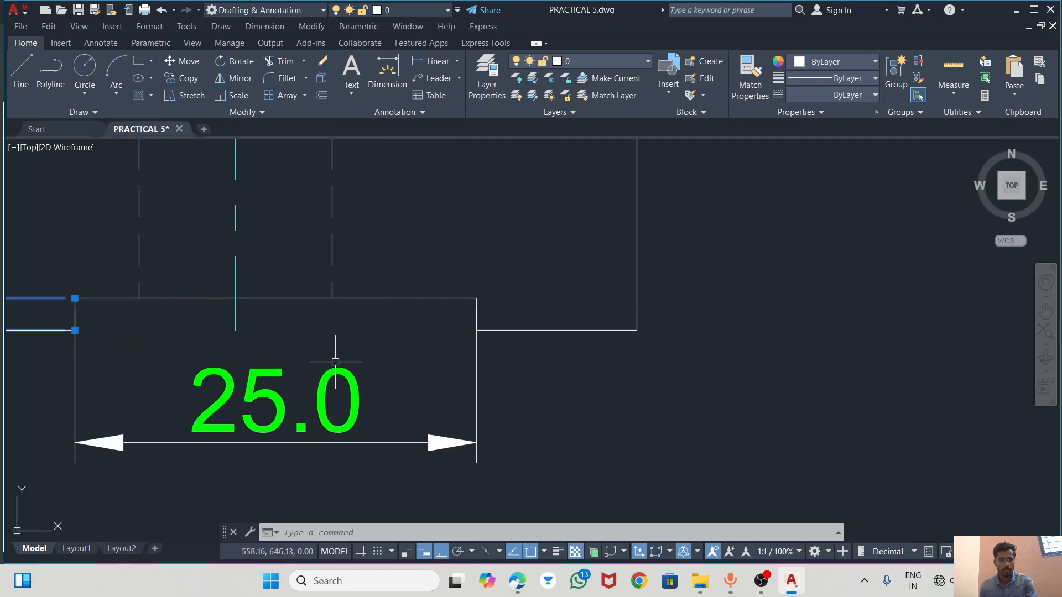
{"action": "scroll", "coordinate": [372, 334], "scroll_direction": "down", "scroll_amount": 2}
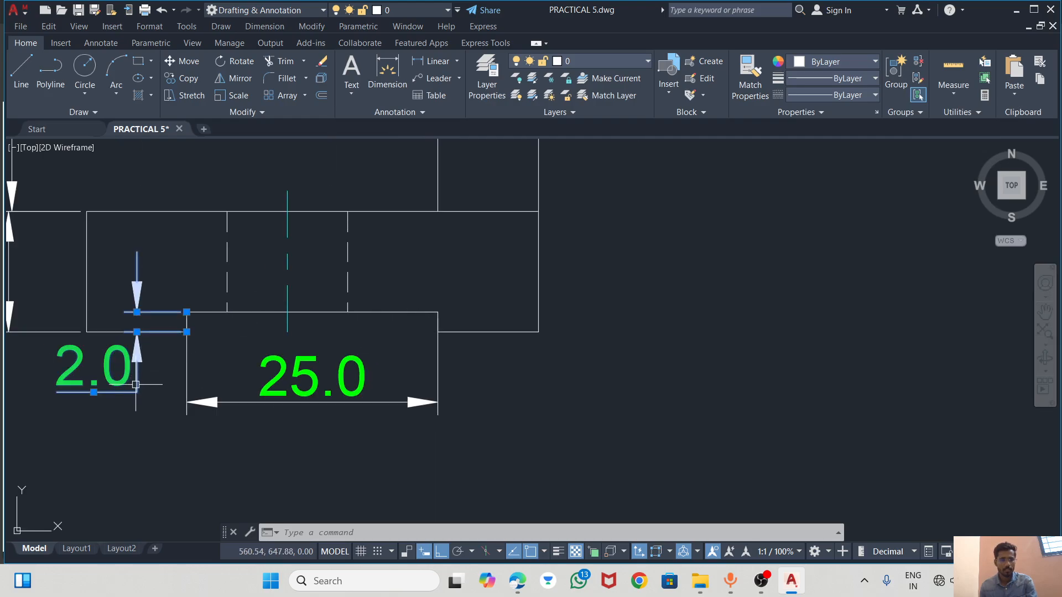
{"action": "key", "text": "Delete"}
{"action": "scroll", "coordinate": [139, 347], "scroll_direction": "down", "scroll_amount": 3}
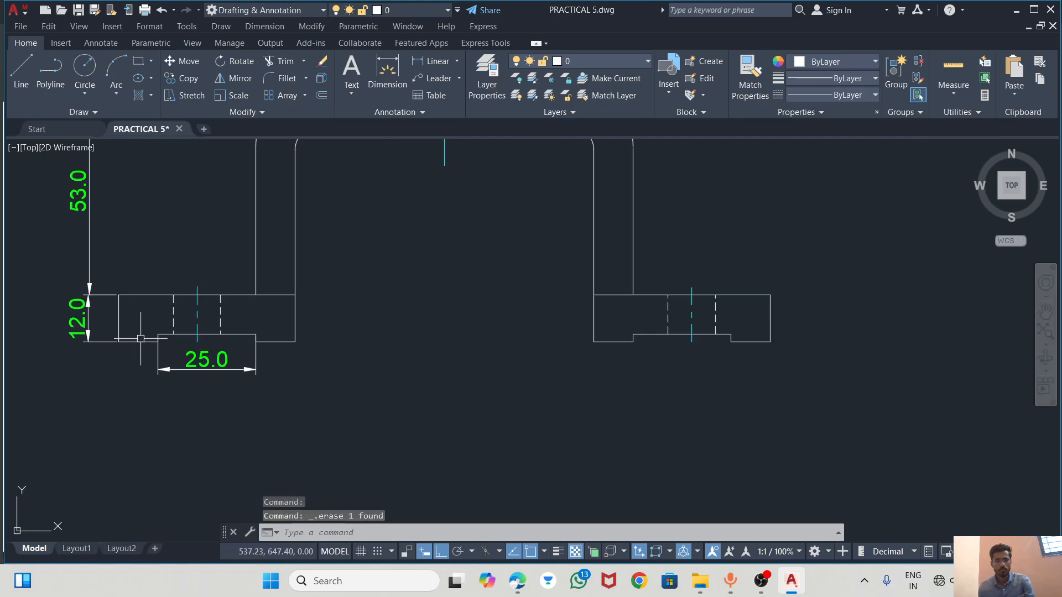
{"action": "left_click", "coordinate": [425, 61]}
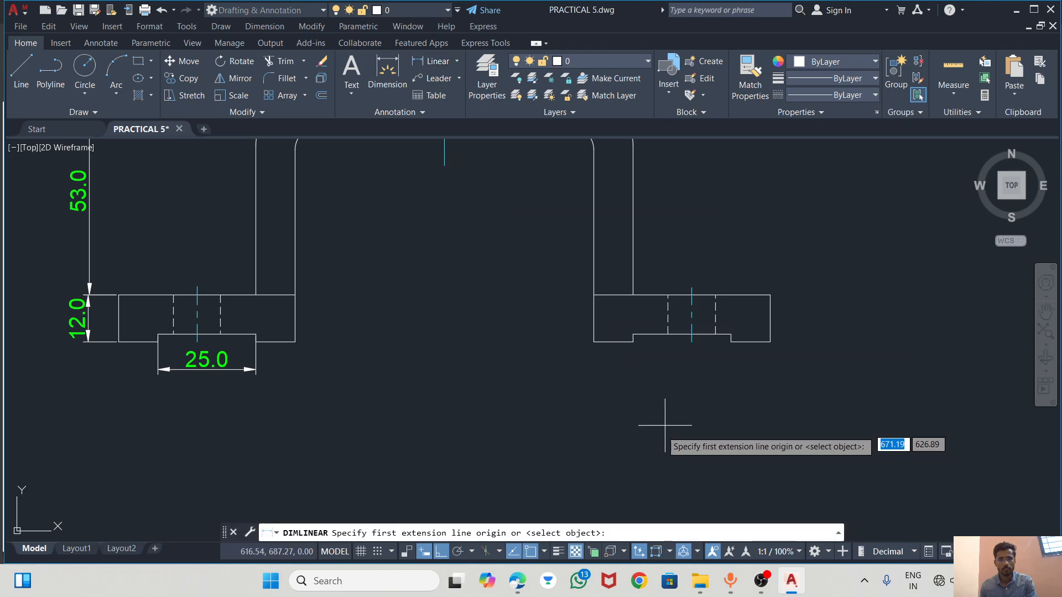
{"action": "left_click", "coordinate": [633, 342]}
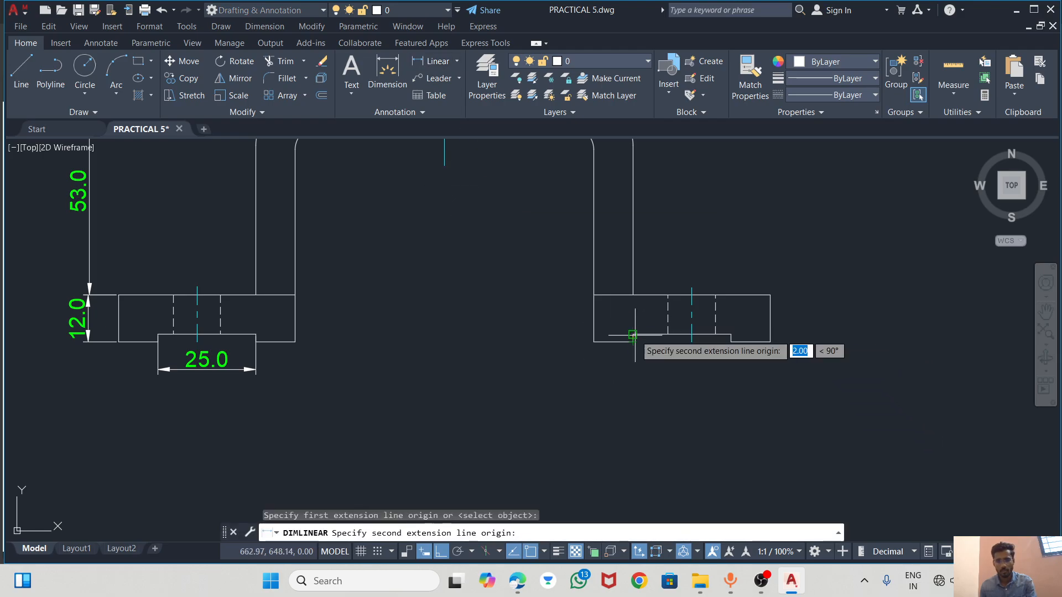
{"action": "left_click", "coordinate": [632, 335]}
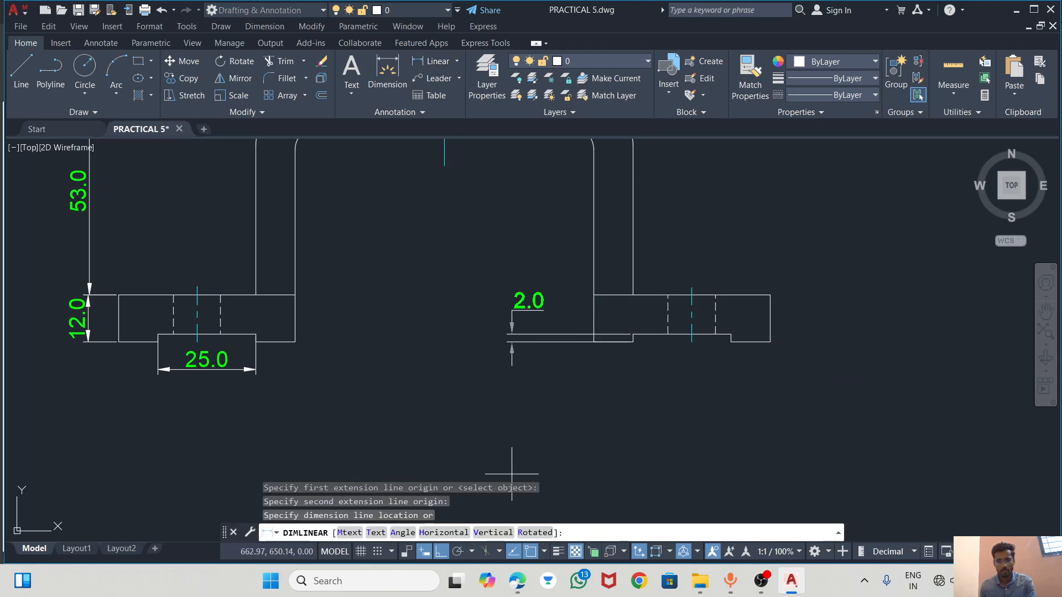
{"action": "left_click", "coordinate": [442, 551]}
{"action": "key", "text": "Escape"}
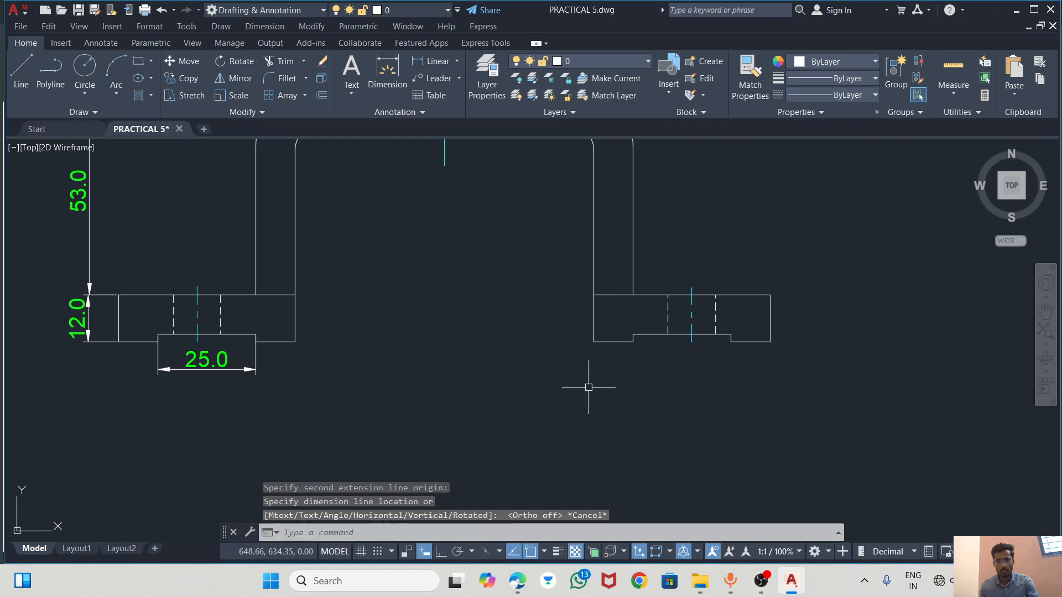
{"action": "left_click", "coordinate": [646, 334]}
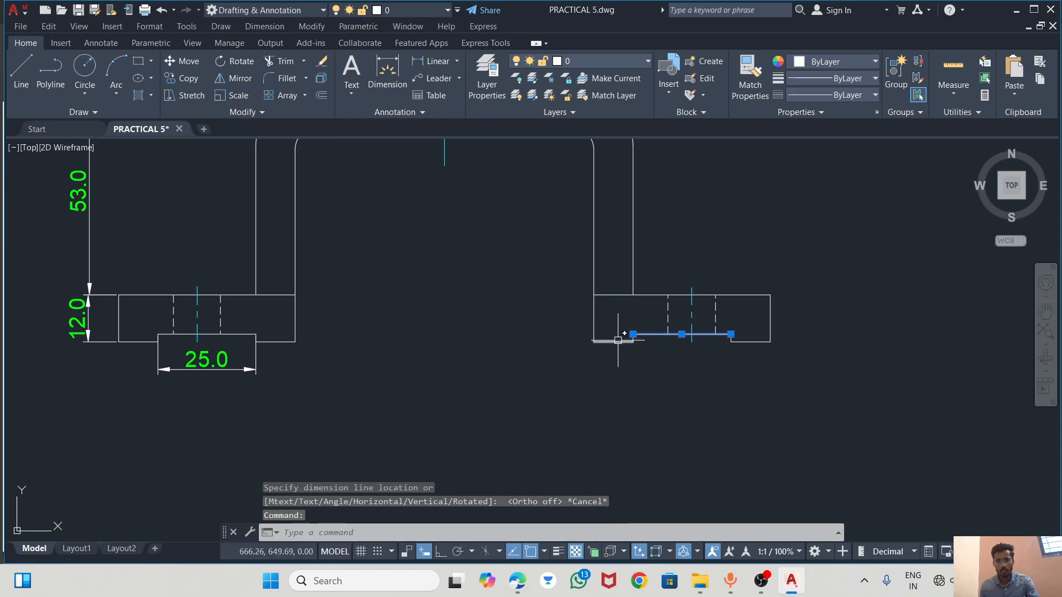
{"action": "left_click", "coordinate": [383, 60]}
{"action": "scroll", "coordinate": [661, 342], "scroll_direction": "up", "scroll_amount": 2}
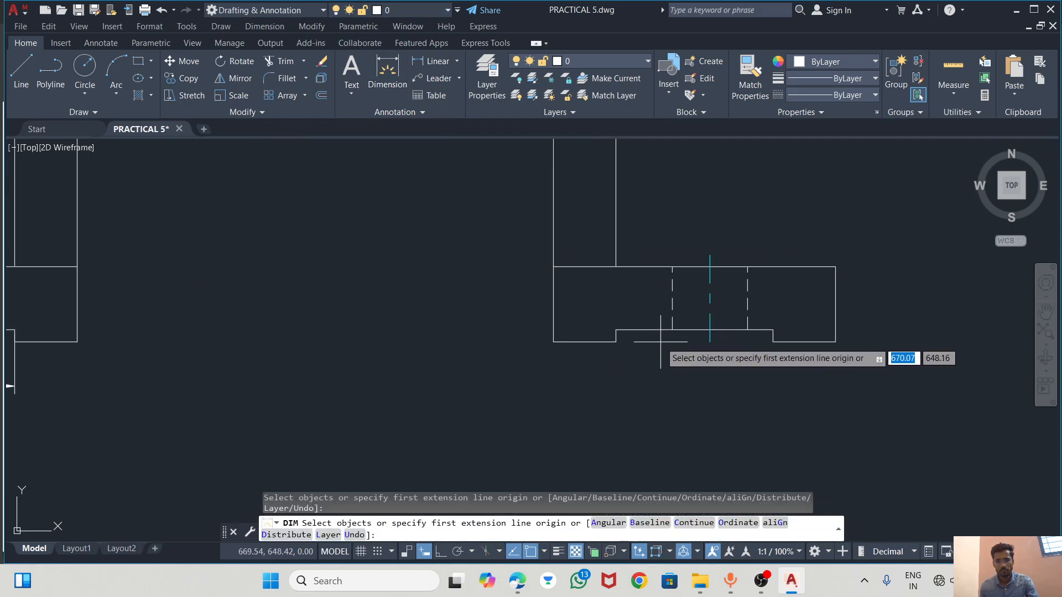
{"action": "left_click", "coordinate": [616, 330]}
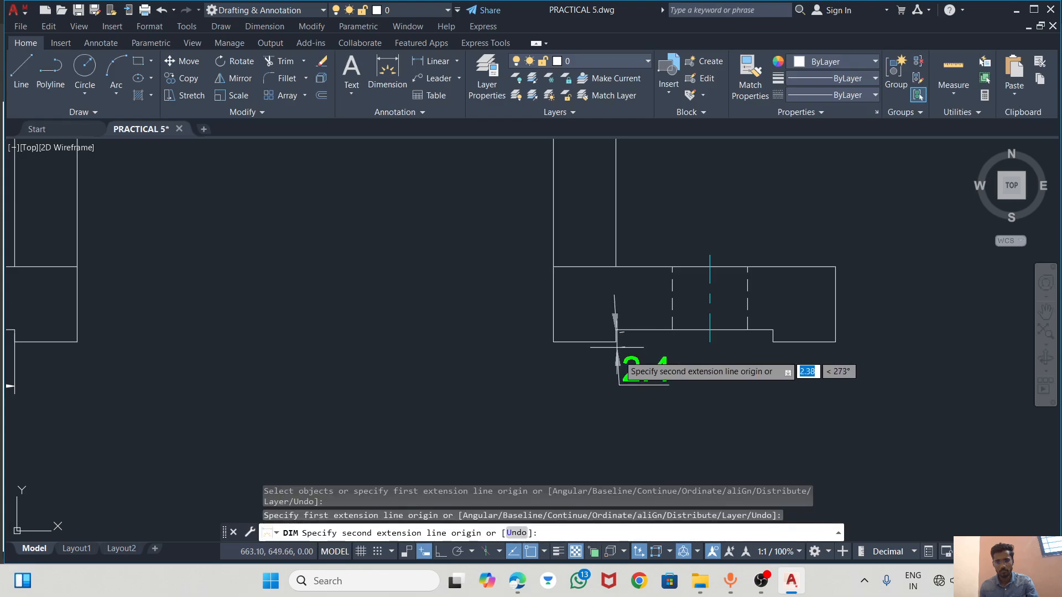
{"action": "key", "text": "Return"}
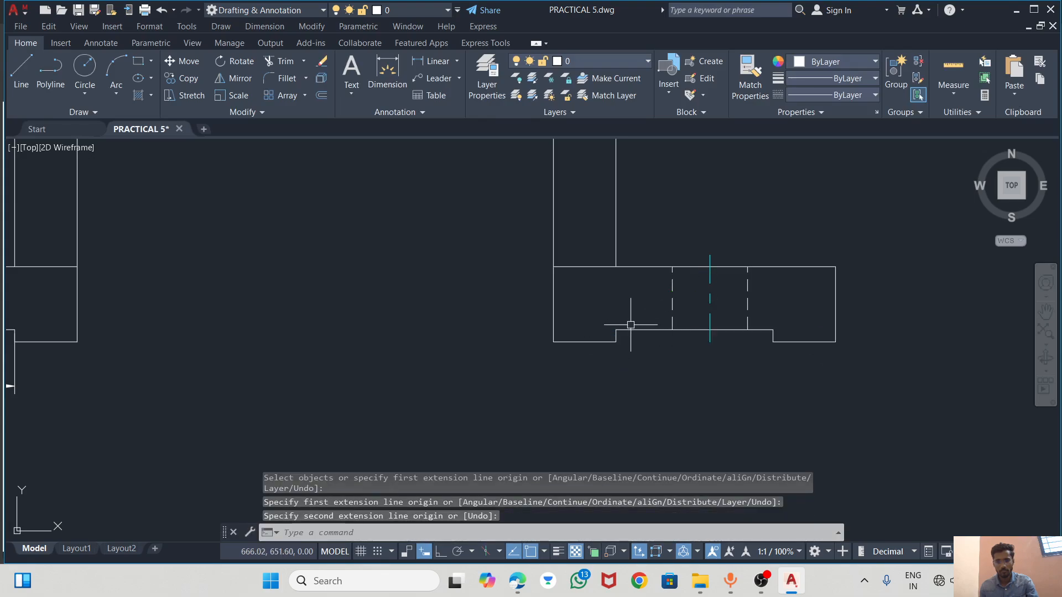
Dimension the width of the recess under the right foot in the front view, placing the dimension just below the foot
{"action": "left_click", "coordinate": [387, 71]}
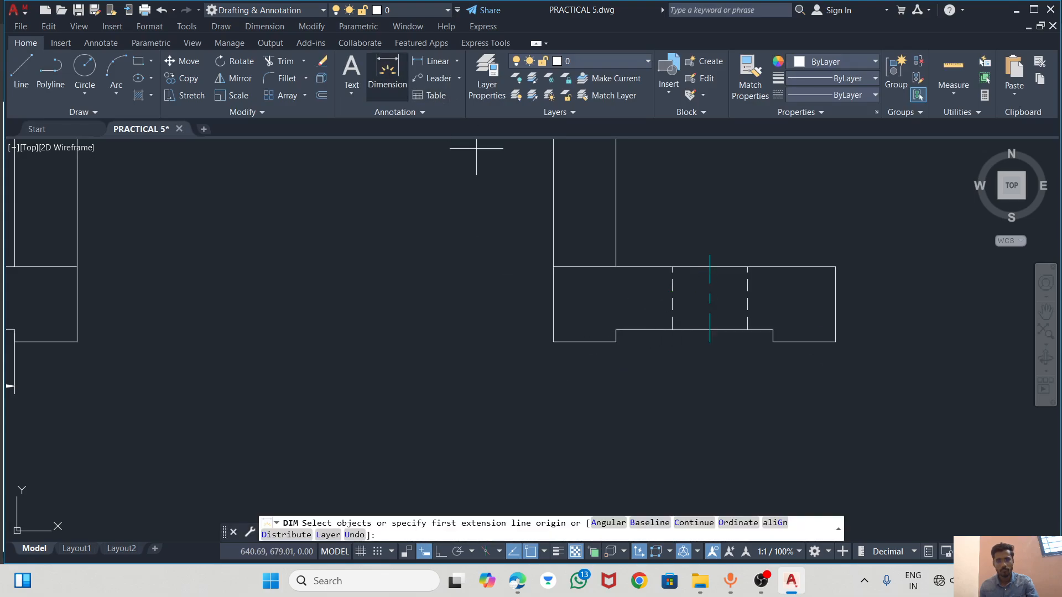
{"action": "left_click", "coordinate": [634, 330]}
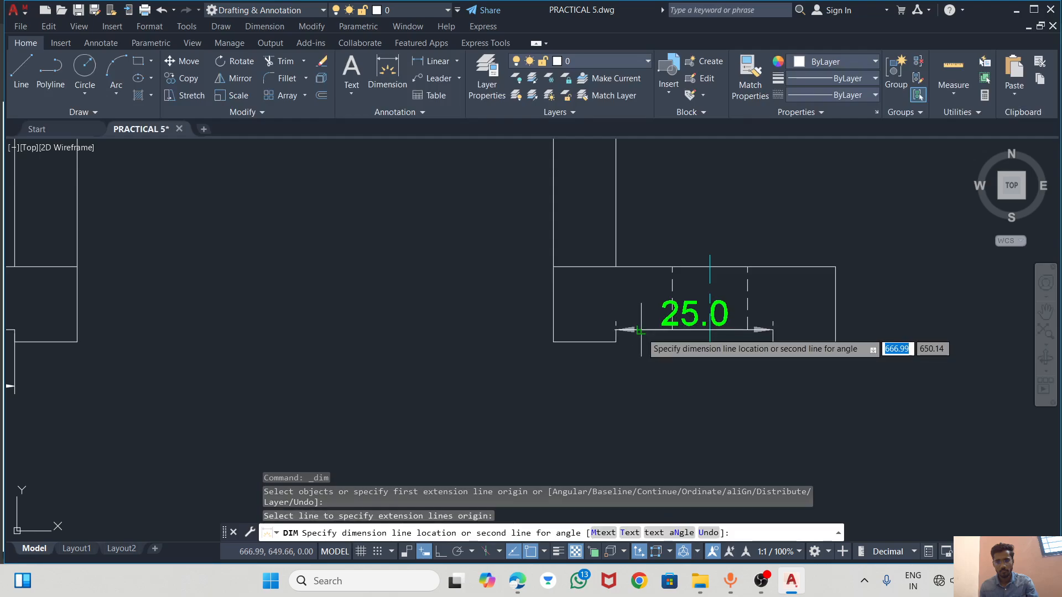
{"action": "scroll", "coordinate": [679, 388], "scroll_direction": "down", "scroll_amount": 2}
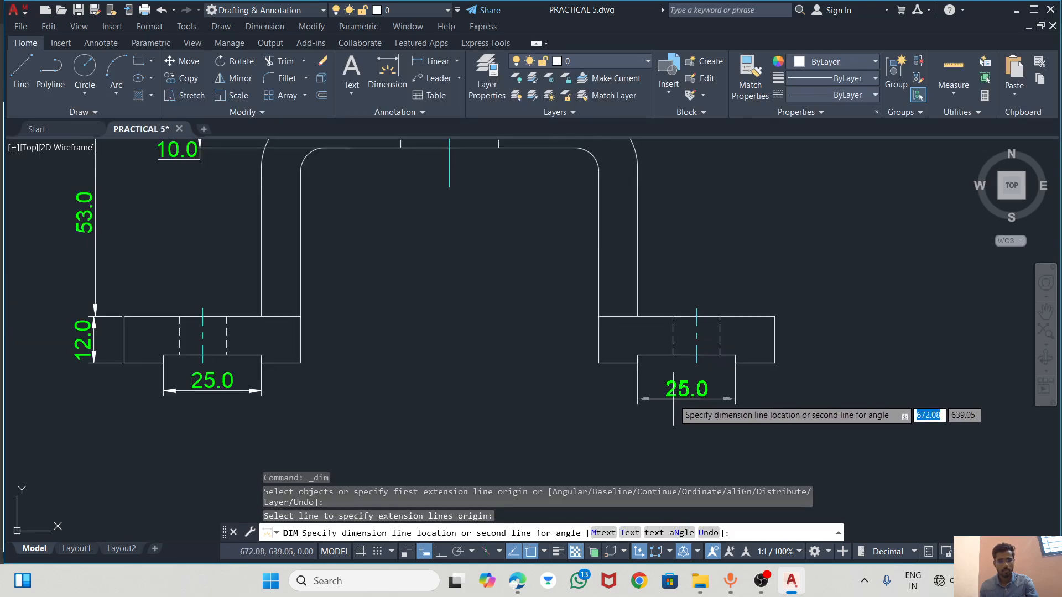
{"action": "left_click", "coordinate": [680, 389]}
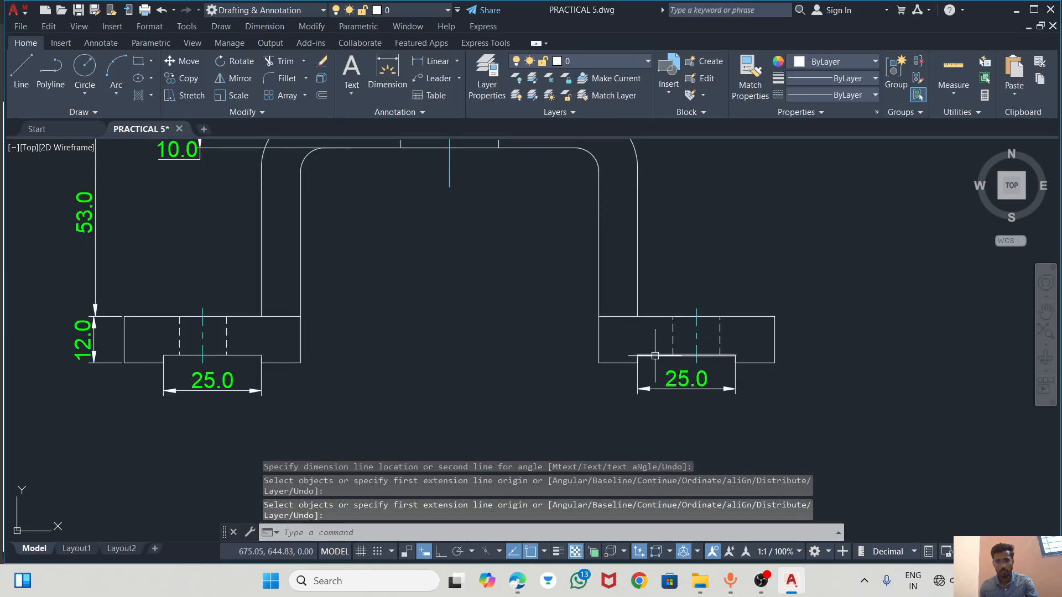
Dimension the depth of the recess under the right foot, placing the dimension in the open space inside the right upright
{"action": "left_click", "coordinate": [378, 65]}
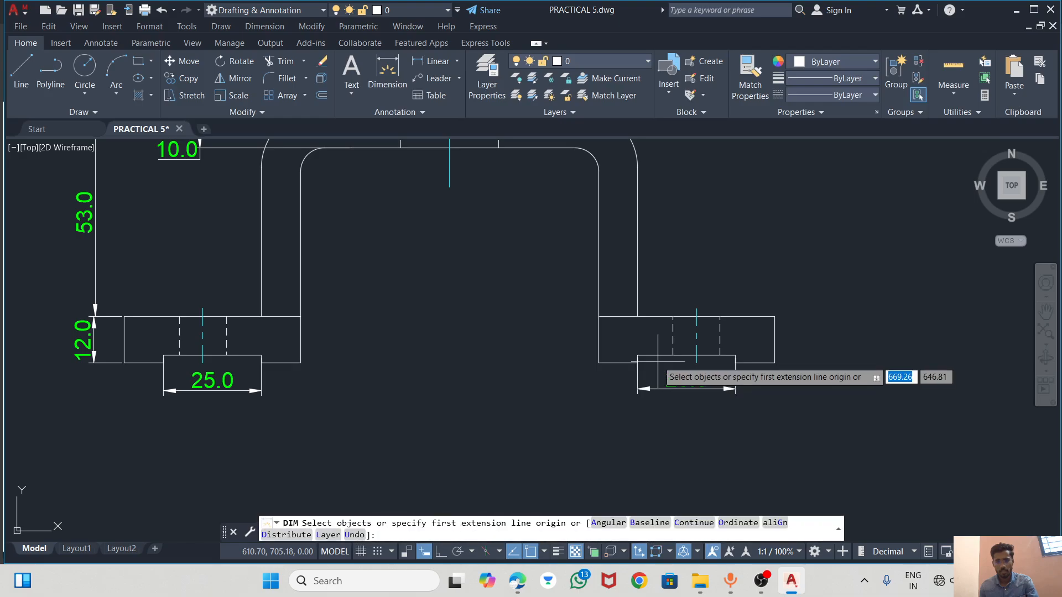
{"action": "left_click", "coordinate": [637, 354]}
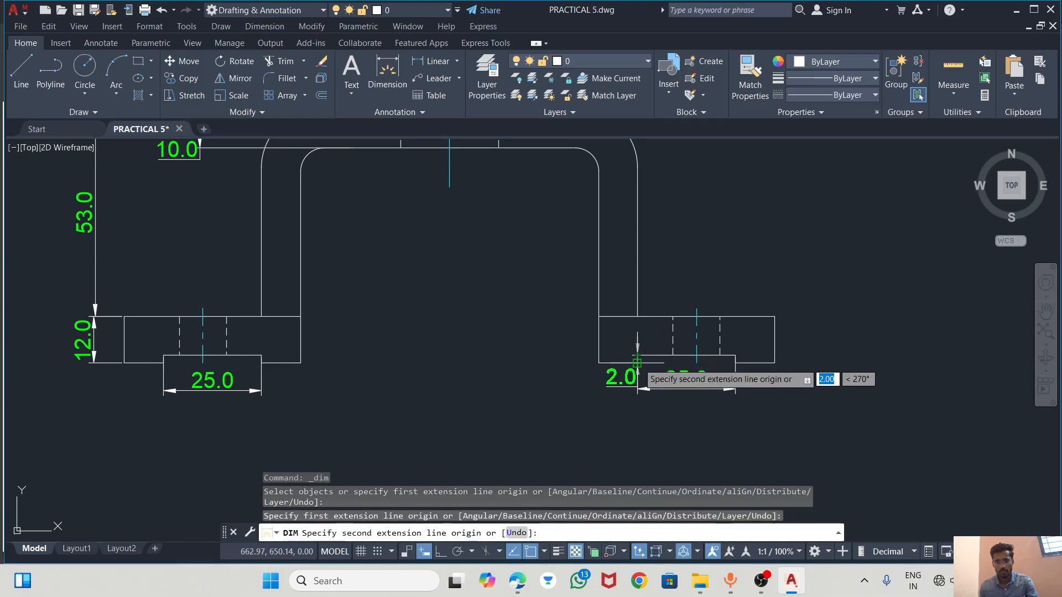
{"action": "left_click", "coordinate": [637, 362]}
{"action": "left_click", "coordinate": [566, 377]}
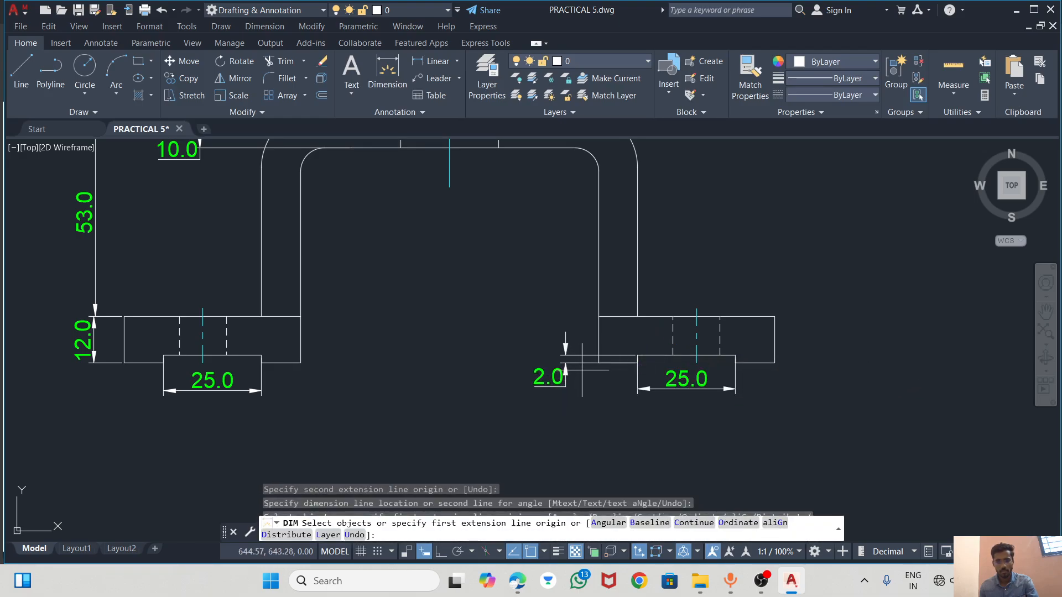
{"action": "key", "text": "Escape"}
{"action": "scroll", "coordinate": [486, 273], "scroll_direction": "down", "scroll_amount": 2}
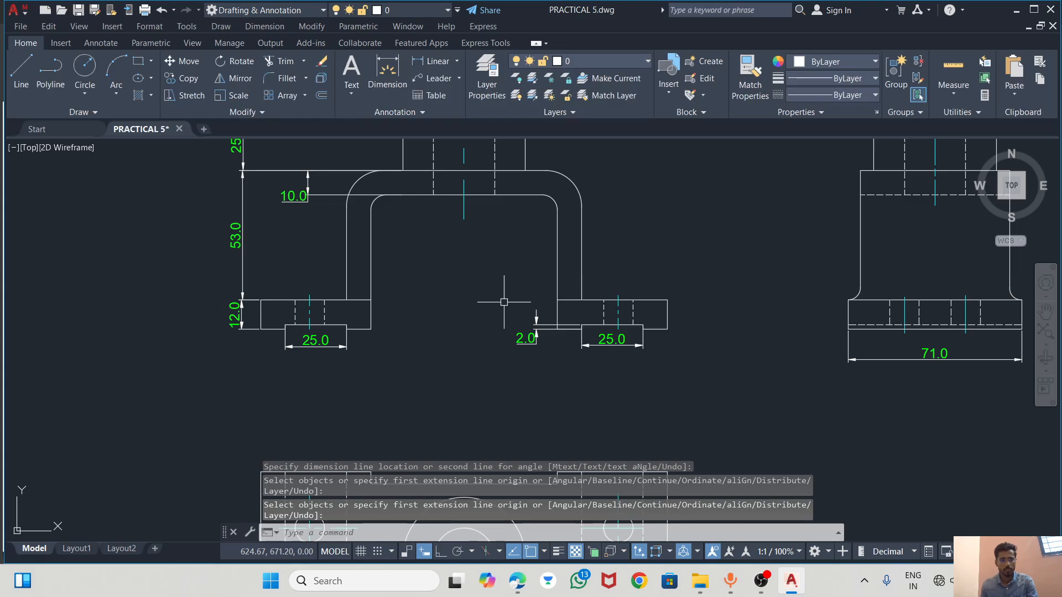
{"action": "left_click", "coordinate": [378, 95]}
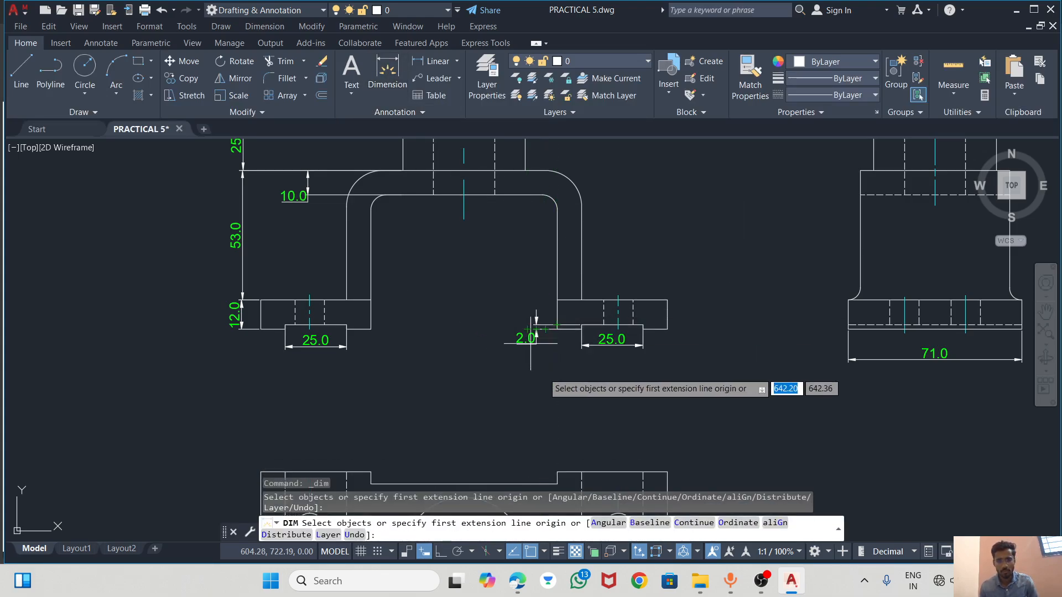
{"action": "left_click", "coordinate": [557, 471]}
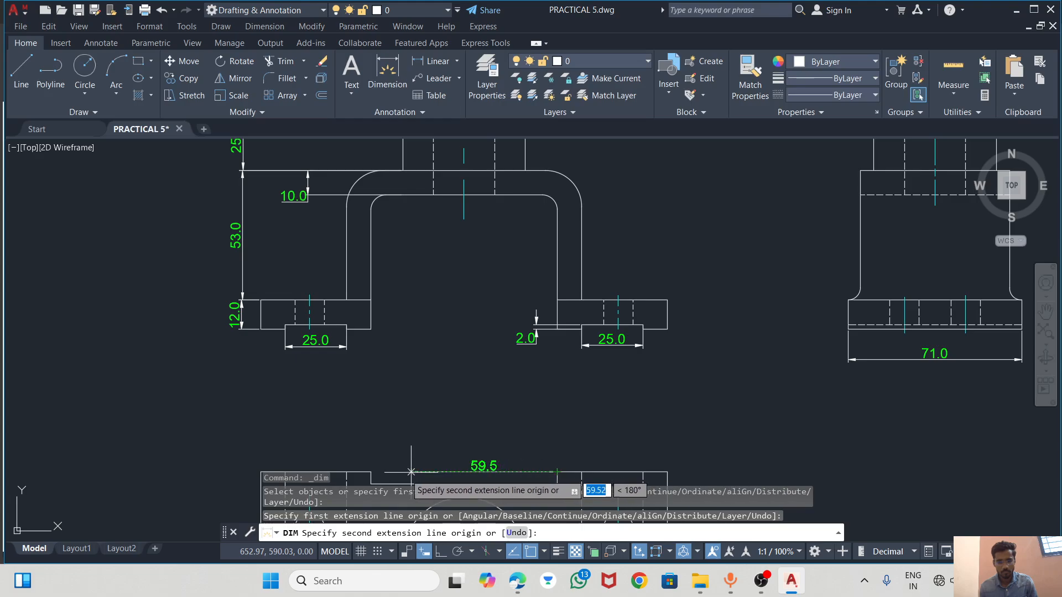
{"action": "left_click", "coordinate": [367, 471]}
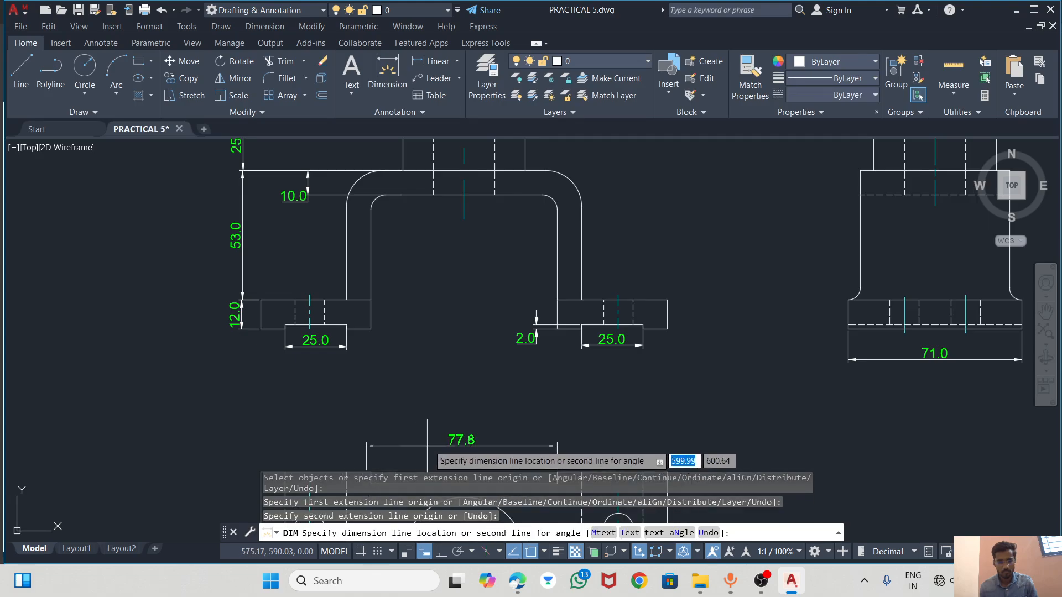
{"action": "key", "text": "Escape"}
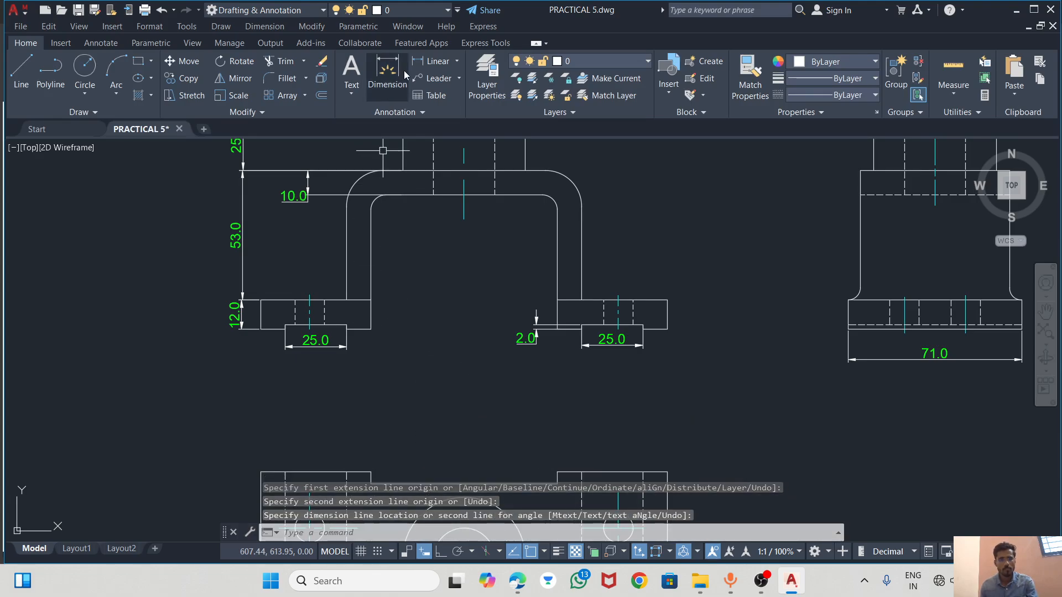
Dimension the full width of the left foot in the front view, placing the dimension below the recess width dimension
{"action": "left_click", "coordinate": [387, 70]}
{"action": "scroll", "coordinate": [421, 215], "scroll_direction": "down", "scroll_amount": 2}
{"action": "scroll", "coordinate": [381, 279], "scroll_direction": "up", "scroll_amount": 4}
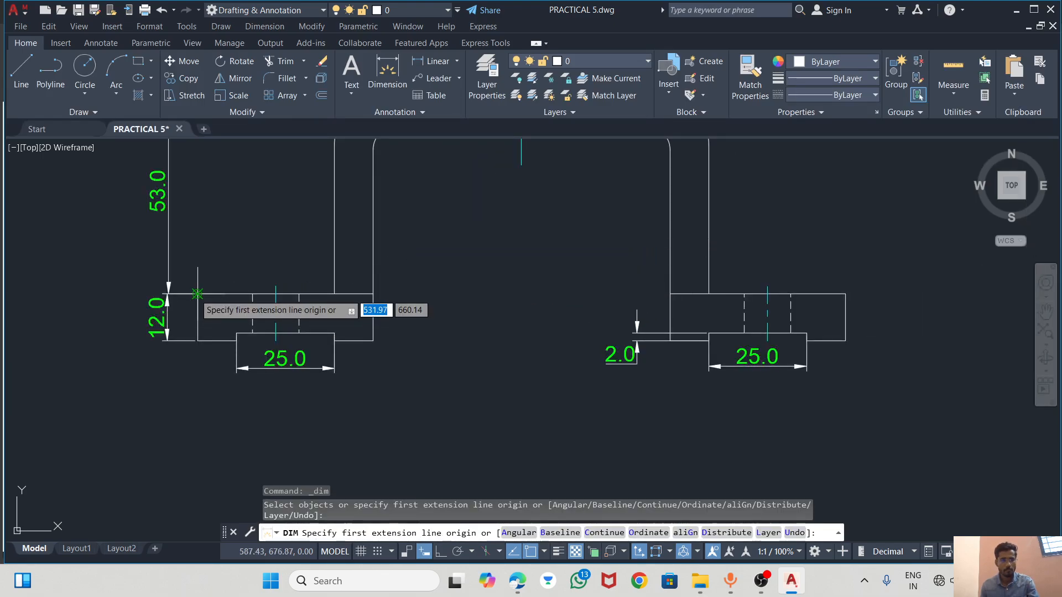
{"action": "left_click", "coordinate": [197, 294]}
{"action": "left_click", "coordinate": [373, 294]}
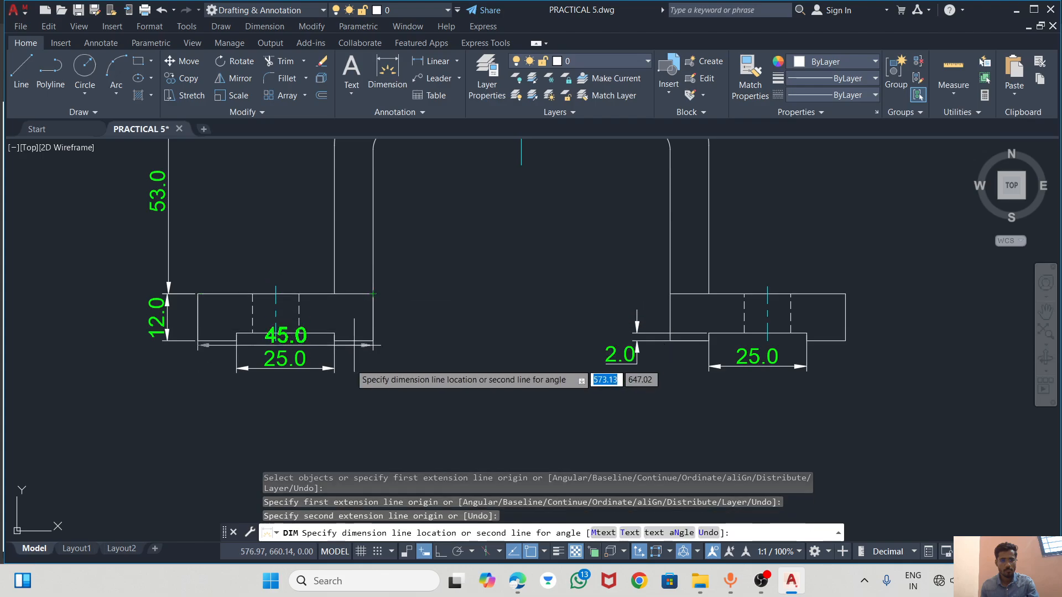
{"action": "left_click", "coordinate": [356, 400]}
{"action": "key", "text": "Return"}
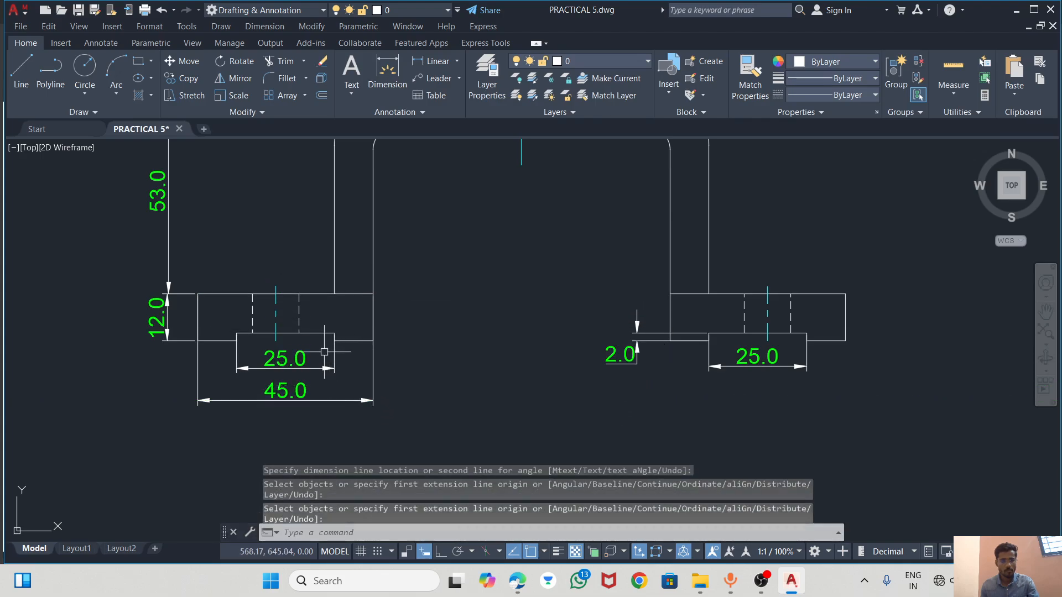
Dimension the left foot's outer ledge between its outer edge and the recess, aligning it with the recess width dimension in the front view
{"action": "left_click", "coordinate": [388, 67]}
{"action": "scroll", "coordinate": [233, 396], "scroll_direction": "up", "scroll_amount": 4}
{"action": "left_click", "coordinate": [242, 254]}
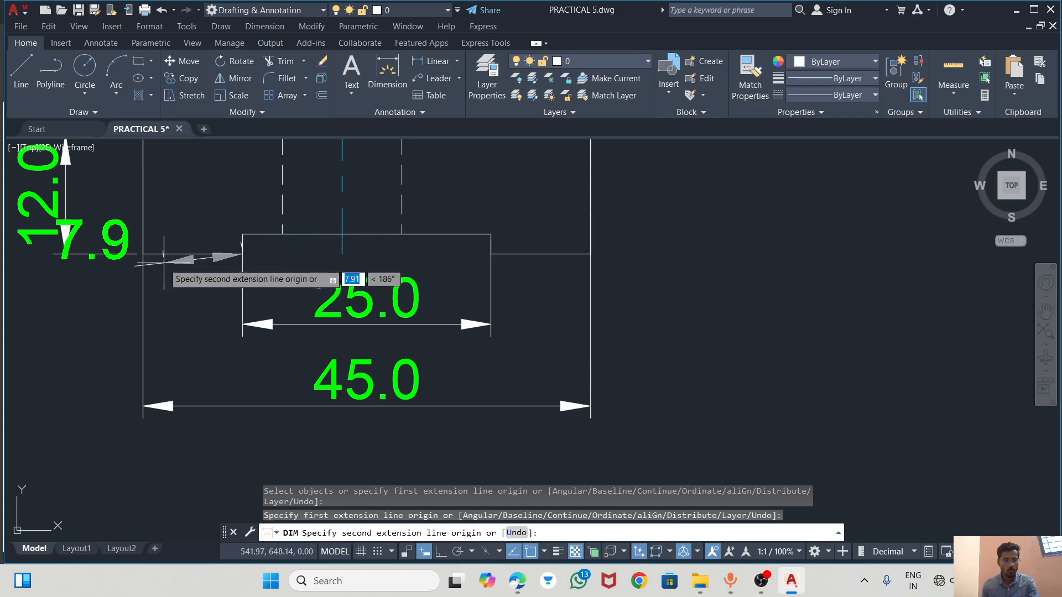
{"action": "left_click", "coordinate": [143, 254]}
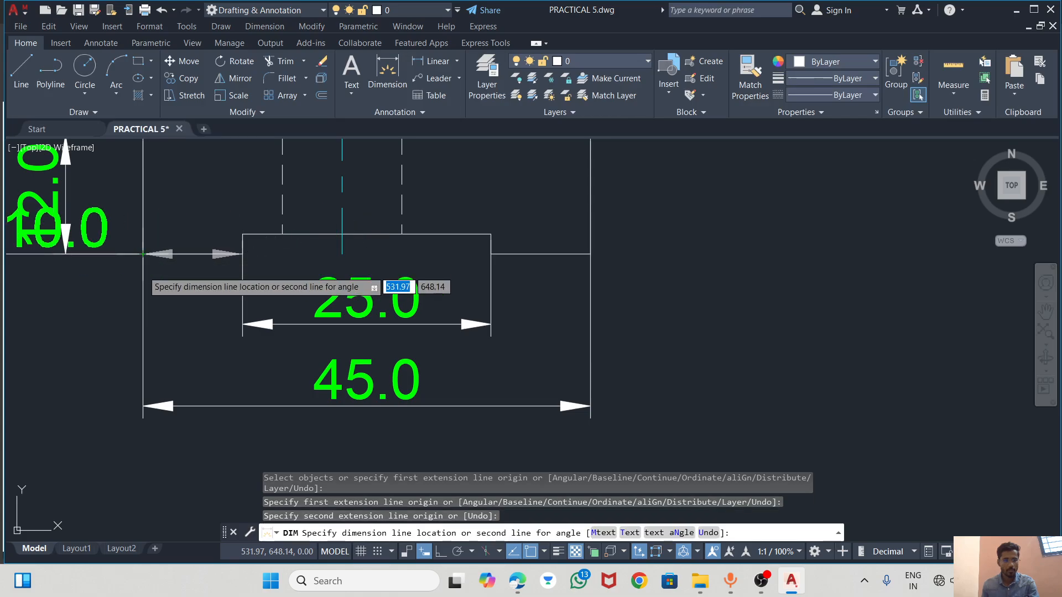
{"action": "left_click", "coordinate": [166, 324]}
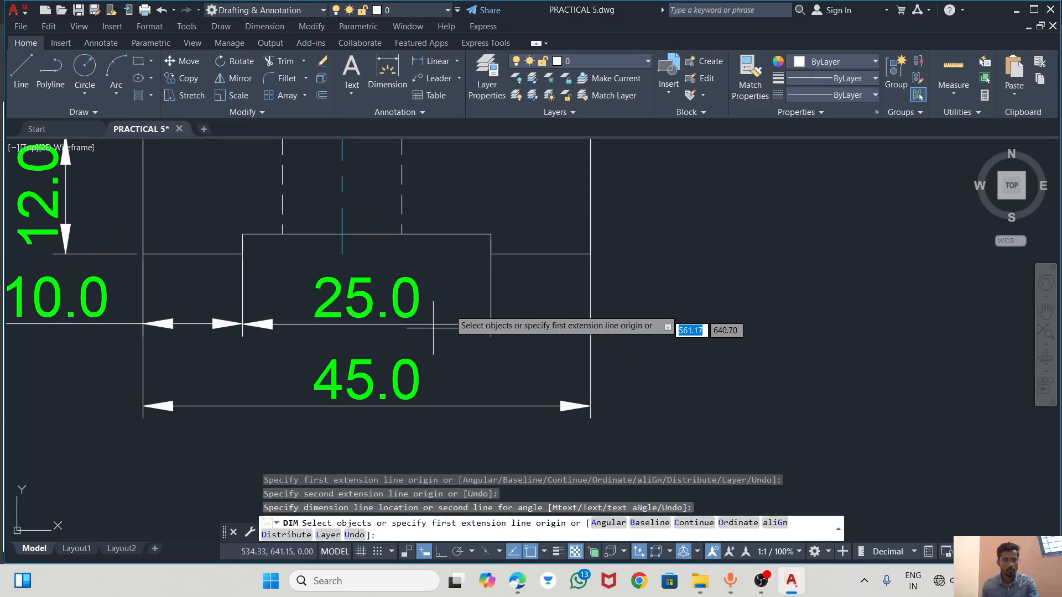
Dimension the left foot's inner ledge between the recess and the foot's inner edge, in line with the recess width dimension
{"action": "left_click", "coordinate": [491, 254]}
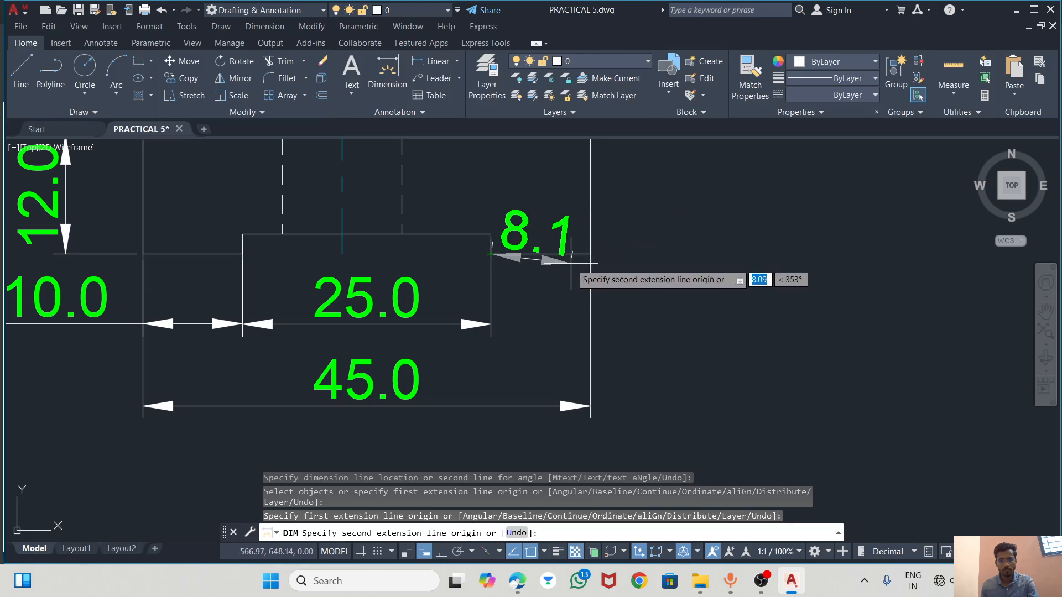
{"action": "left_click", "coordinate": [590, 254]}
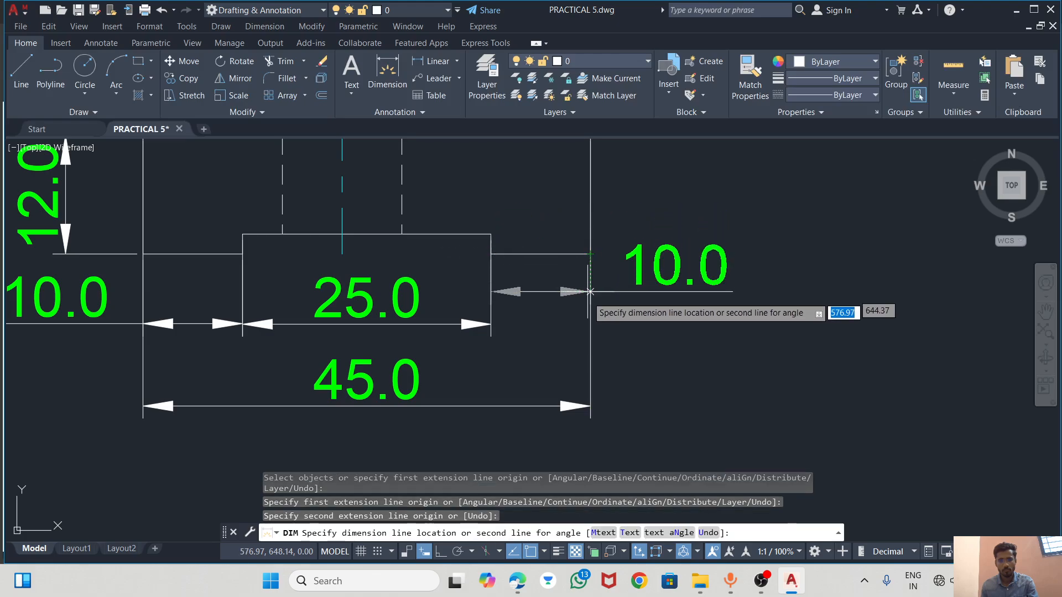
{"action": "left_click", "coordinate": [595, 321]}
{"action": "scroll", "coordinate": [459, 323], "scroll_direction": "down", "scroll_amount": 6}
{"action": "key", "text": "Escape"}
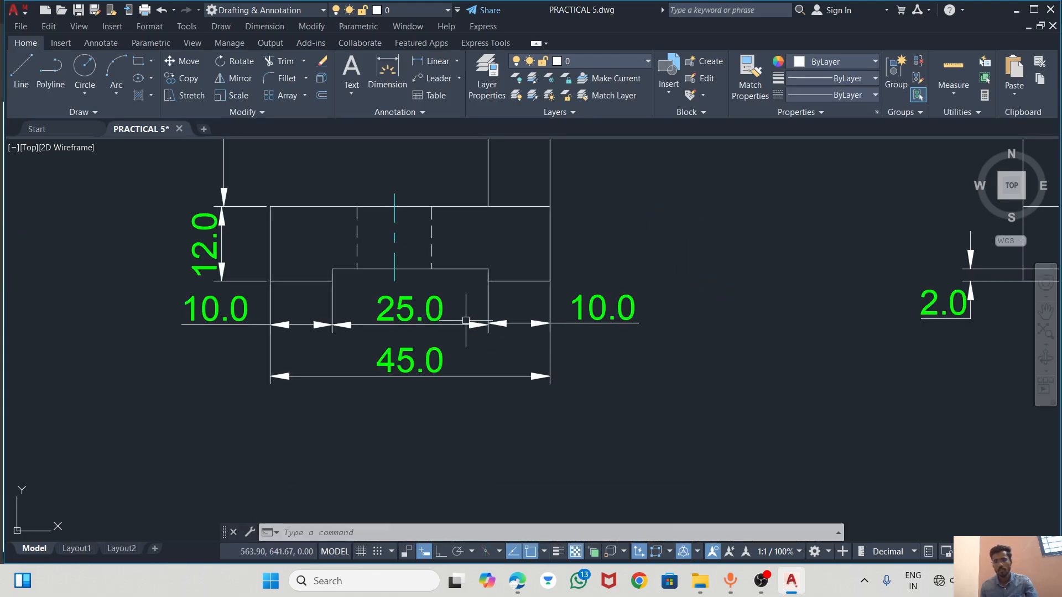
Delete the recess width dimension under the right foot of the front view
{"action": "scroll", "coordinate": [742, 363], "scroll_direction": "up", "scroll_amount": 2}
{"action": "left_click", "coordinate": [727, 318]}
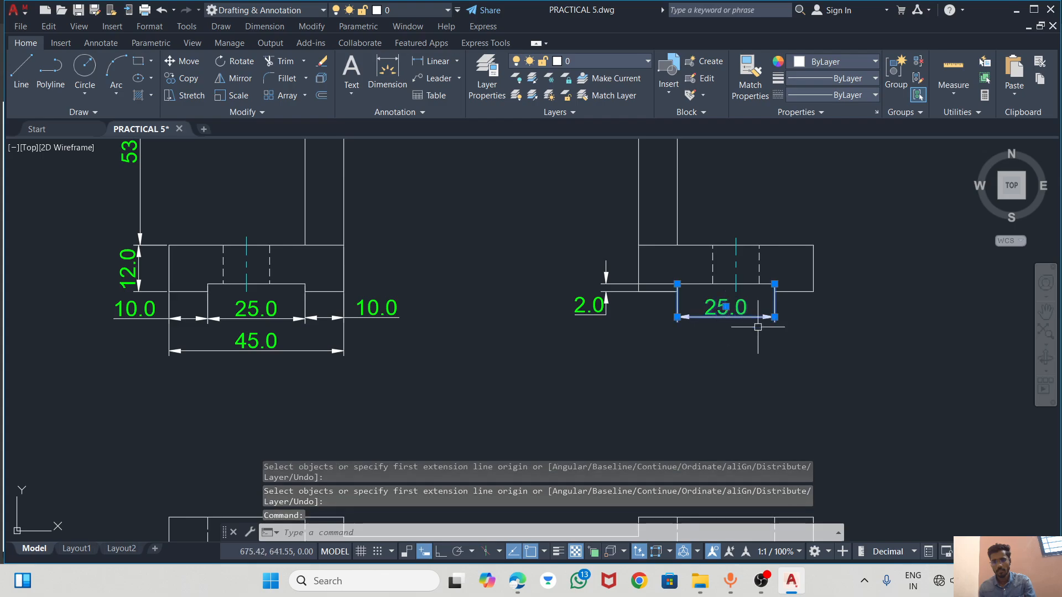
{"action": "key", "text": "Delete"}
Dimension the vertical distance from the top view's upper right corner to the upper right hole's centre, placing it outside the right edge
{"action": "scroll", "coordinate": [397, 356], "scroll_direction": "up", "scroll_amount": 1}
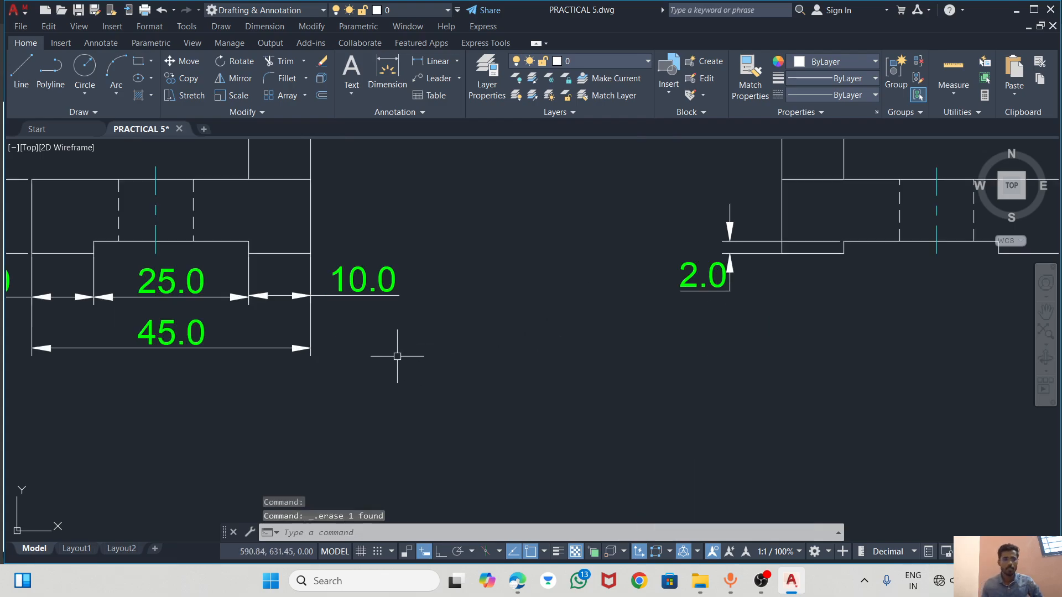
{"action": "scroll", "coordinate": [386, 372], "scroll_direction": "down", "scroll_amount": 1}
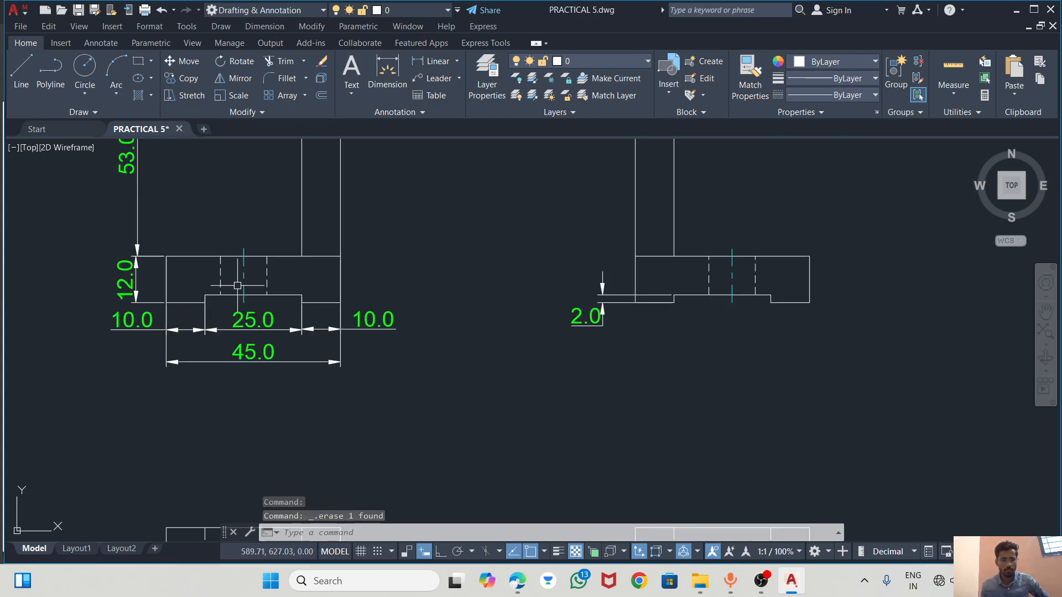
{"action": "scroll", "coordinate": [242, 284], "scroll_direction": "down", "scroll_amount": 1}
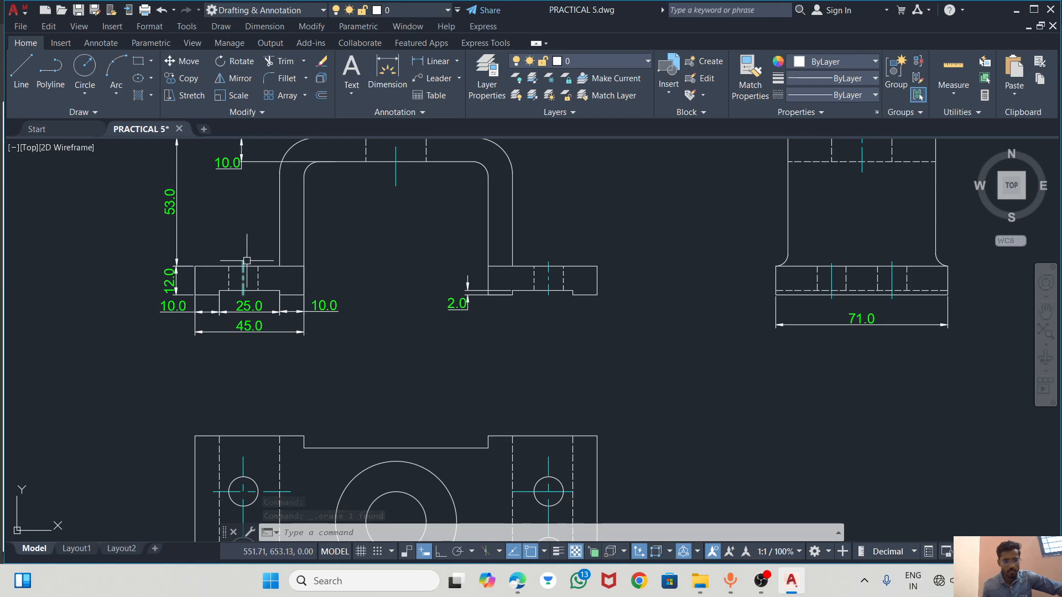
{"action": "scroll", "coordinate": [437, 315], "scroll_direction": "down", "scroll_amount": 2}
{"action": "scroll", "coordinate": [573, 442], "scroll_direction": "up", "scroll_amount": 5}
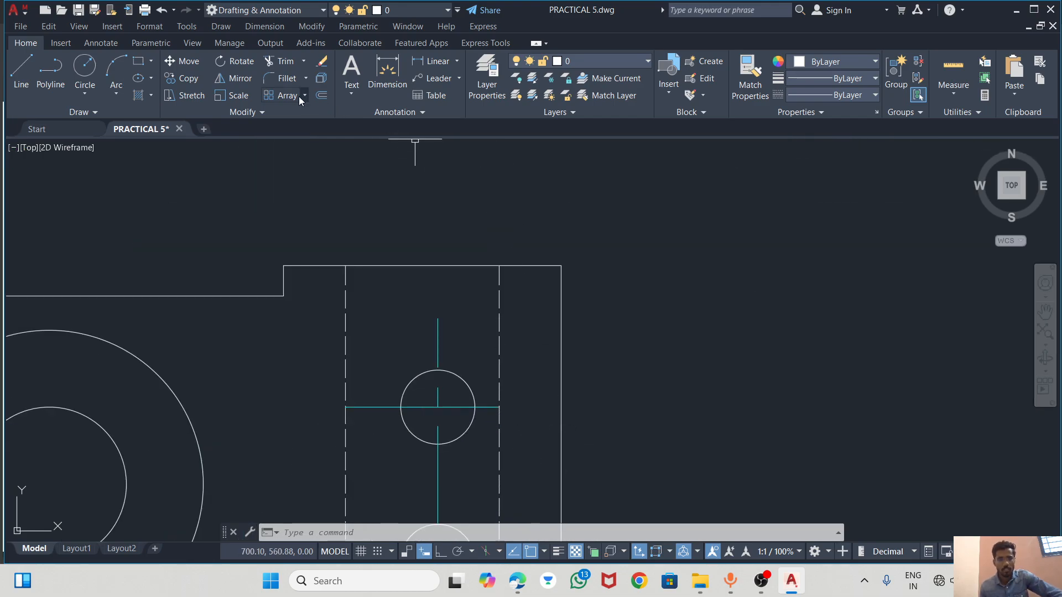
{"action": "left_click", "coordinate": [395, 72]}
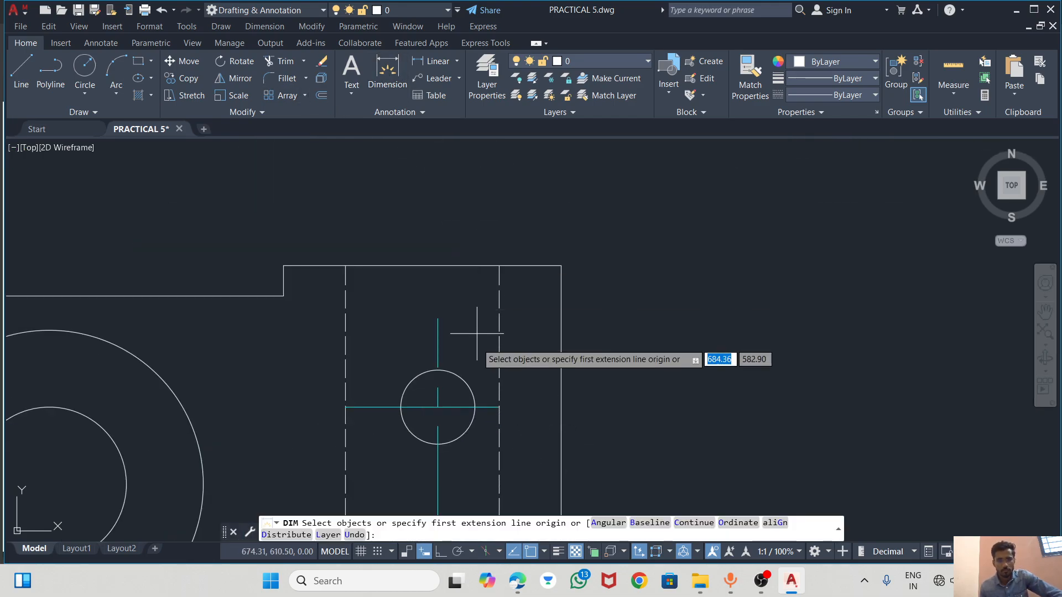
{"action": "left_click", "coordinate": [561, 266]}
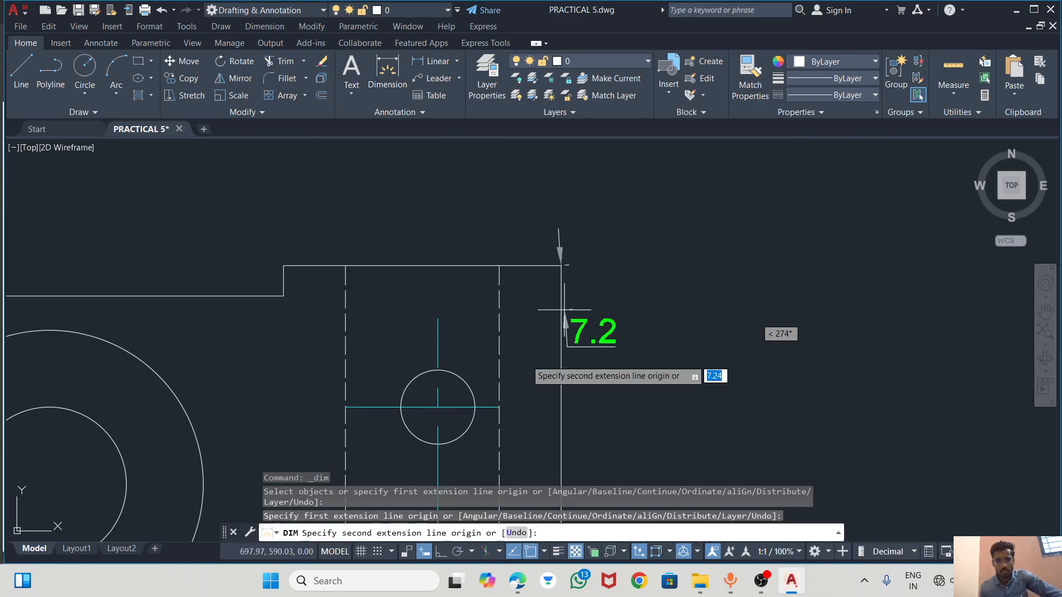
{"action": "left_click", "coordinate": [438, 407]}
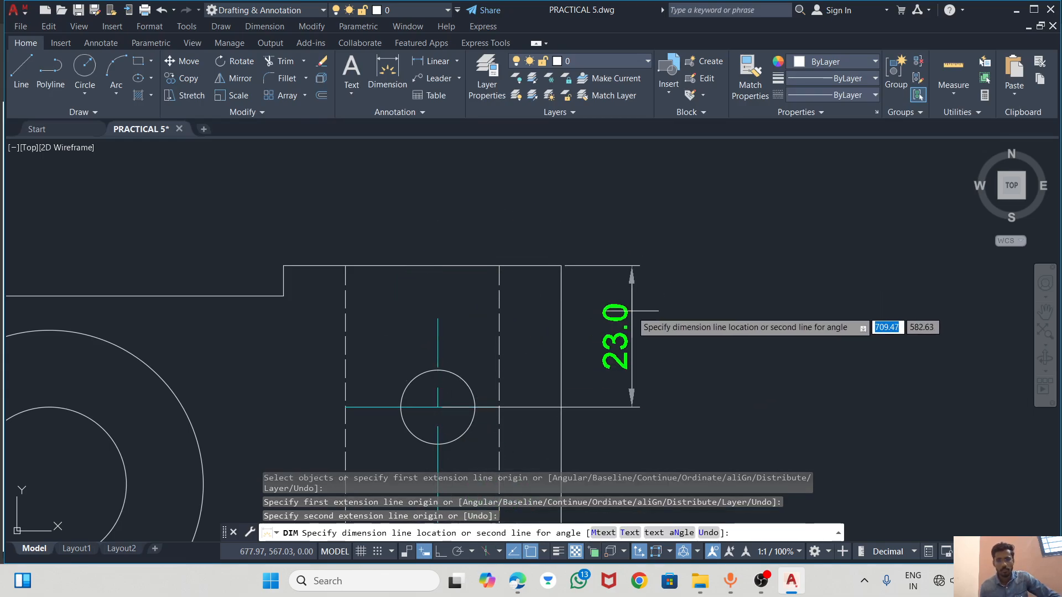
{"action": "left_click", "coordinate": [632, 312]}
Dimension the vertical spacing between the two right-hand hole centres in the top view, in line with the hole-to-edge dimension
{"action": "scroll", "coordinate": [550, 215], "scroll_direction": "down", "scroll_amount": 2}
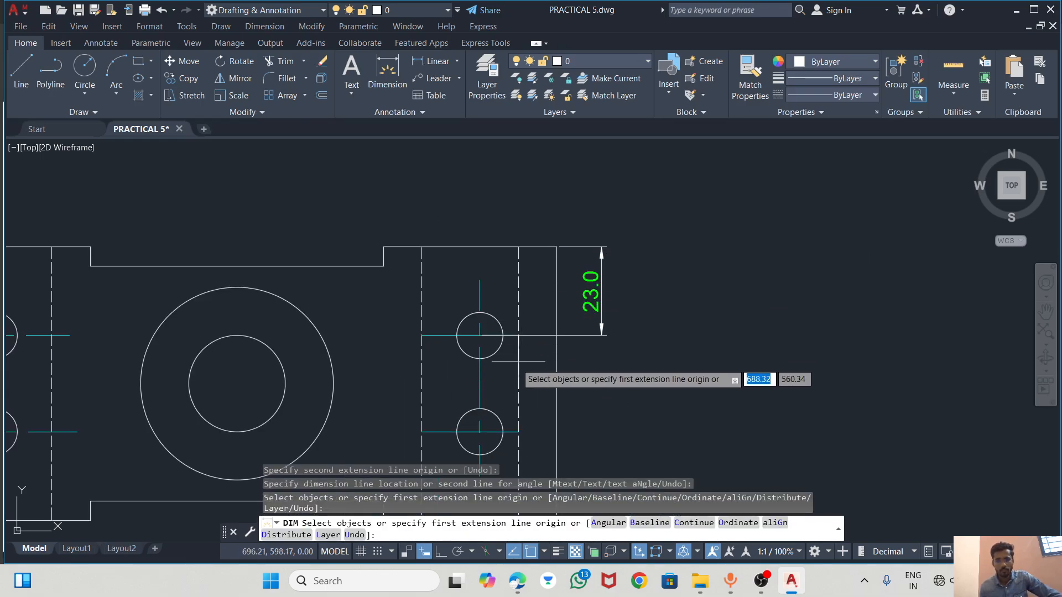
{"action": "left_click", "coordinate": [479, 336]}
{"action": "left_click", "coordinate": [479, 431]}
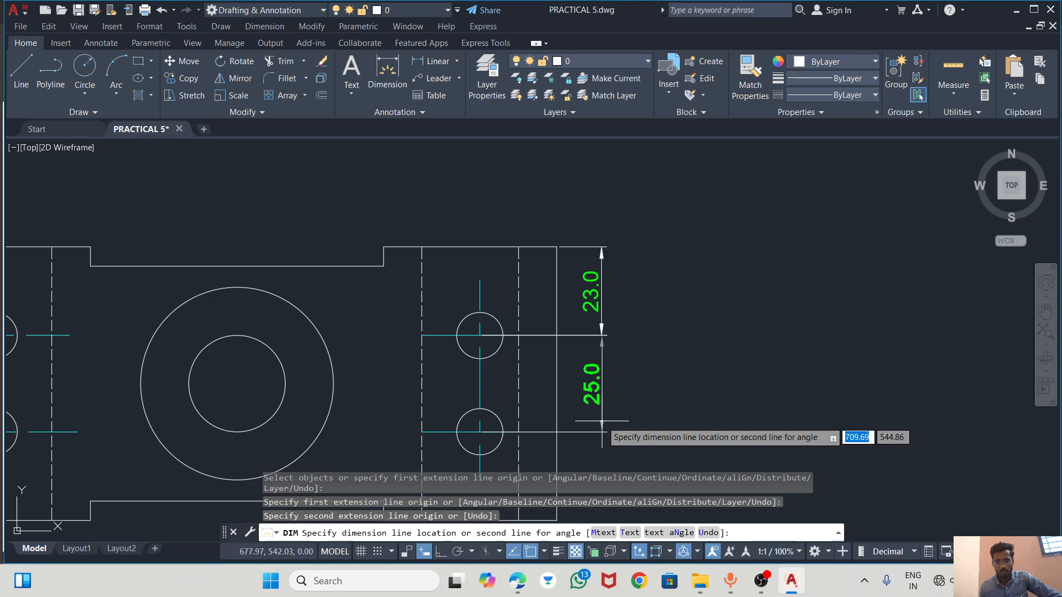
{"action": "left_click", "coordinate": [602, 422]}
{"action": "scroll", "coordinate": [602, 422], "scroll_direction": "down", "scroll_amount": 4}
{"action": "scroll", "coordinate": [534, 221], "scroll_direction": "down", "scroll_amount": 2}
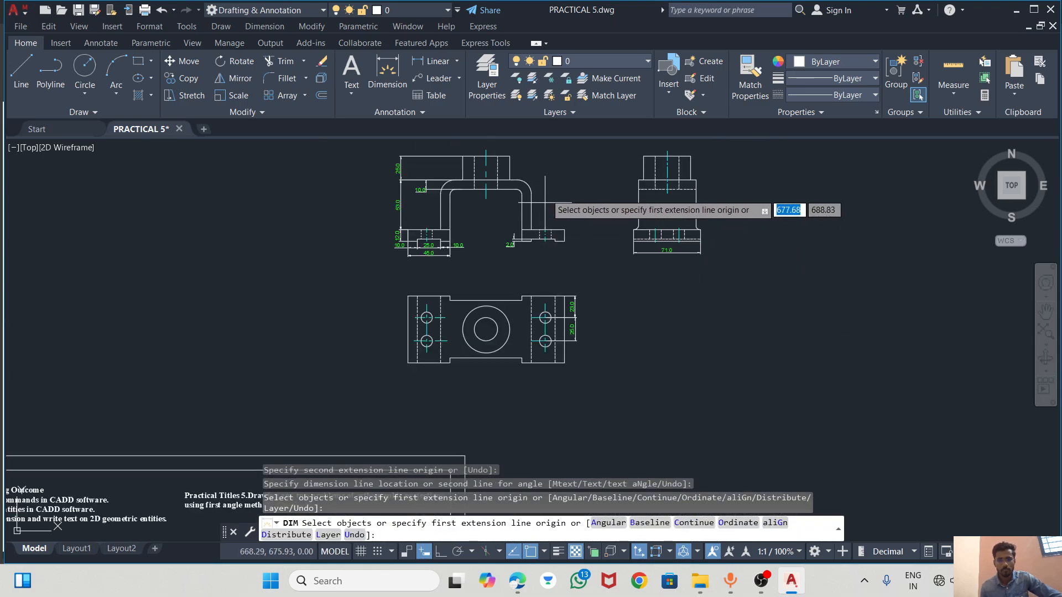
Add a radius dimension to the outer right bend of the front view, placing its text outside the corner
{"action": "scroll", "coordinate": [532, 172], "scroll_direction": "up", "scroll_amount": 4}
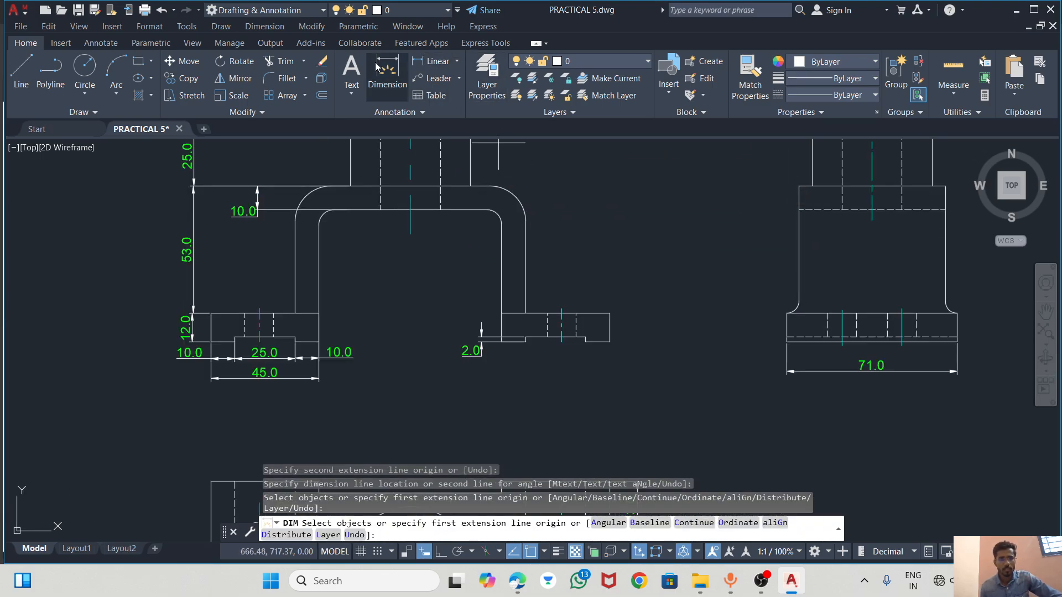
{"action": "left_click", "coordinate": [456, 62]}
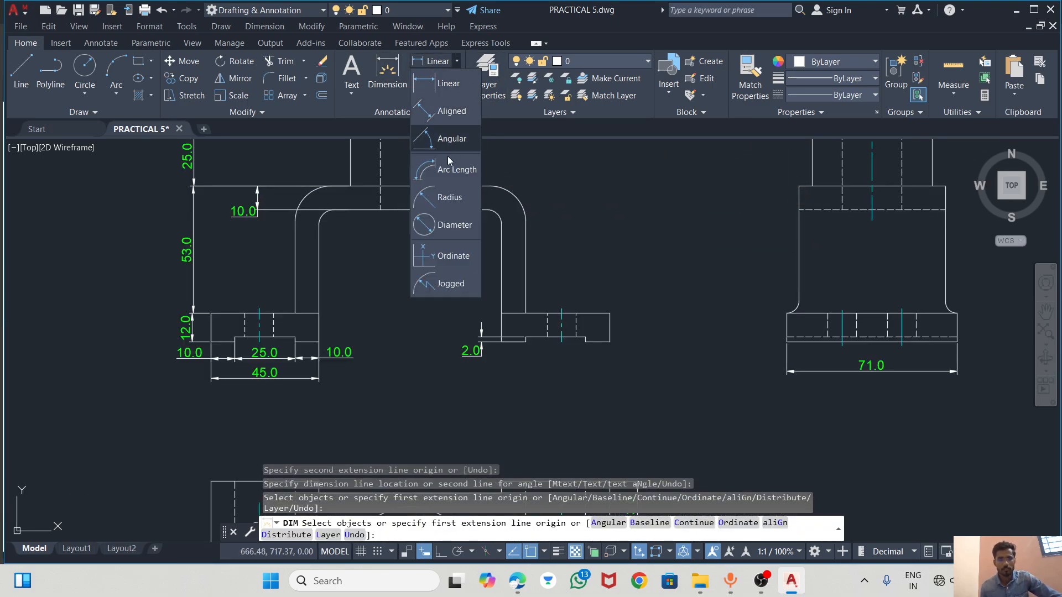
{"action": "left_click", "coordinate": [446, 198]}
{"action": "left_click", "coordinate": [516, 198]}
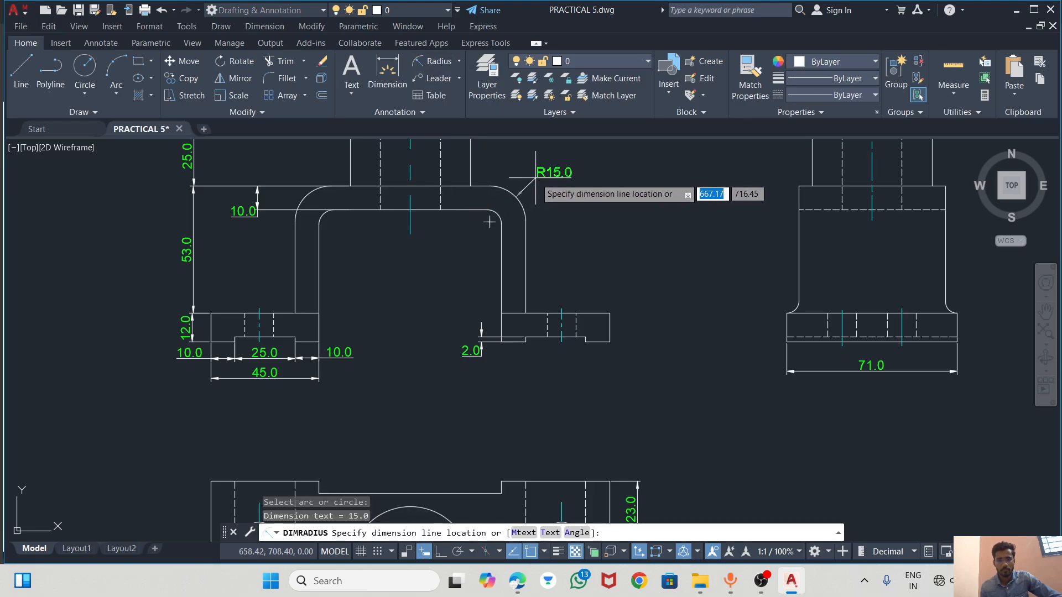
{"action": "left_click", "coordinate": [536, 201]}
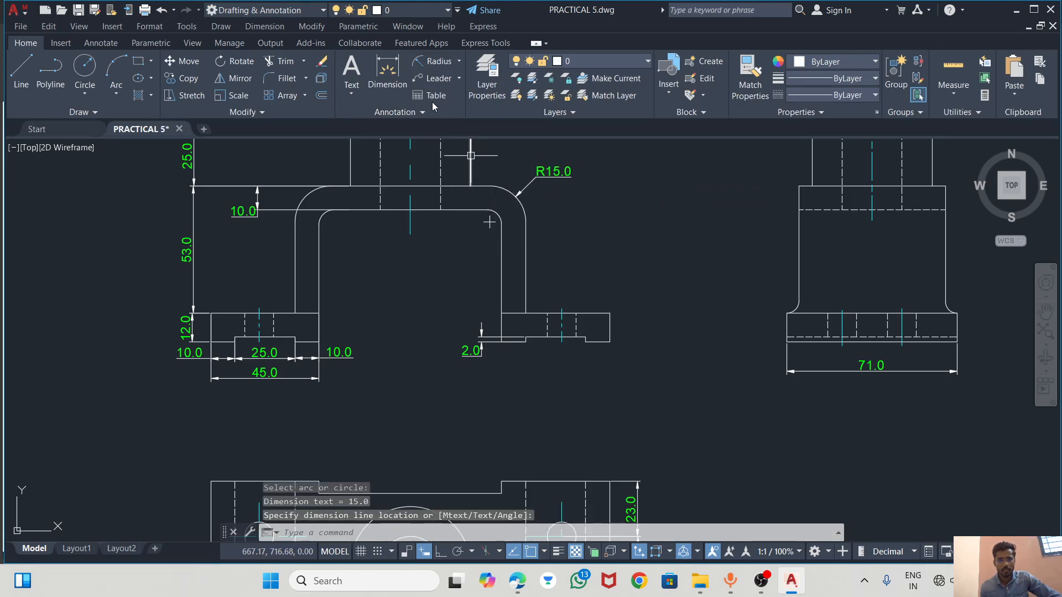
Add a radius dimension to the inner right bend of the front view, placing its text below the outer radius dimension
{"action": "left_click", "coordinate": [424, 64]}
{"action": "left_click", "coordinate": [489, 221]}
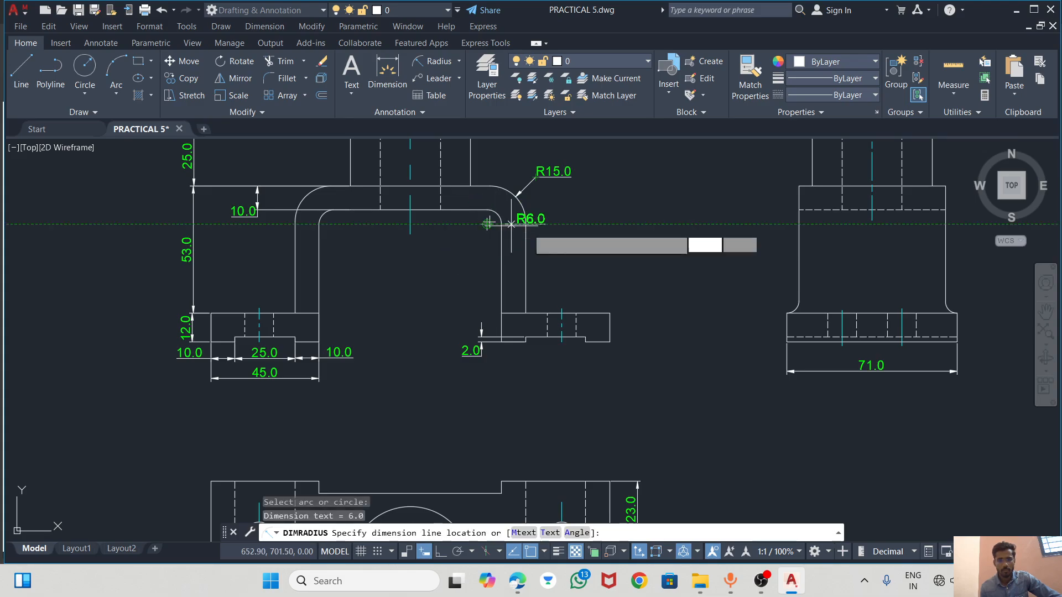
{"action": "left_click", "coordinate": [536, 199]}
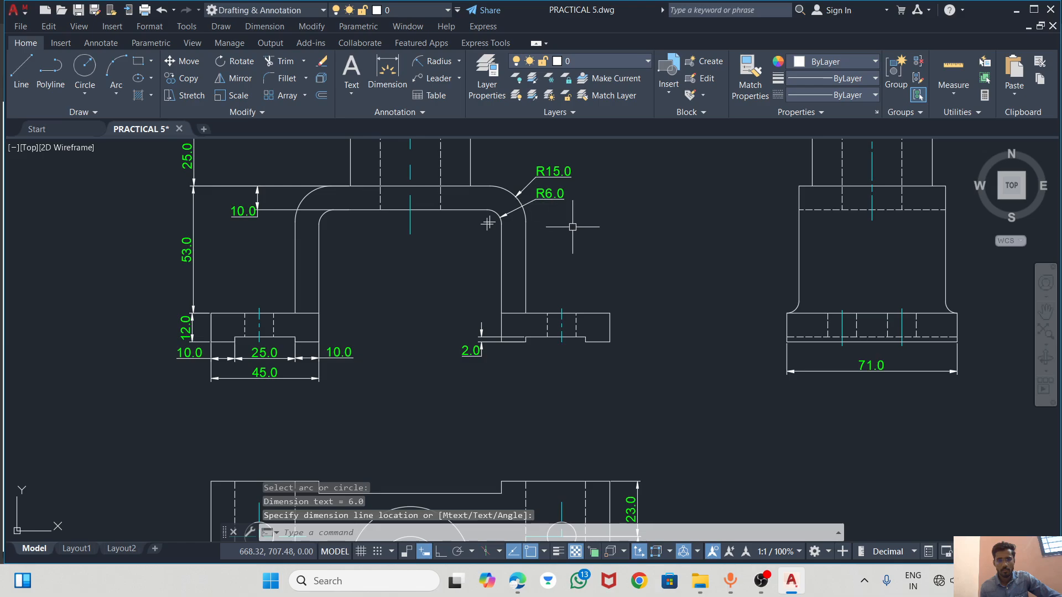
{"action": "scroll", "coordinate": [539, 218], "scroll_direction": "up", "scroll_amount": 5}
{"action": "scroll", "coordinate": [459, 244], "scroll_direction": "down", "scroll_amount": 1}
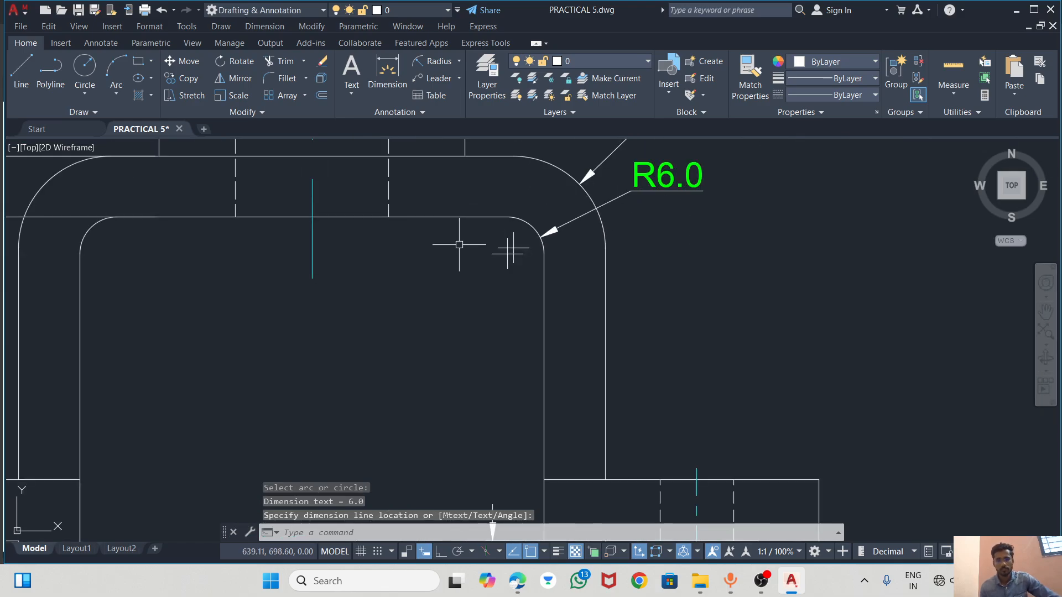
{"action": "scroll", "coordinate": [570, 291], "scroll_direction": "down", "scroll_amount": 3}
{"action": "key", "text": "Escape"}
{"action": "scroll", "coordinate": [367, 322], "scroll_direction": "down", "scroll_amount": 2}
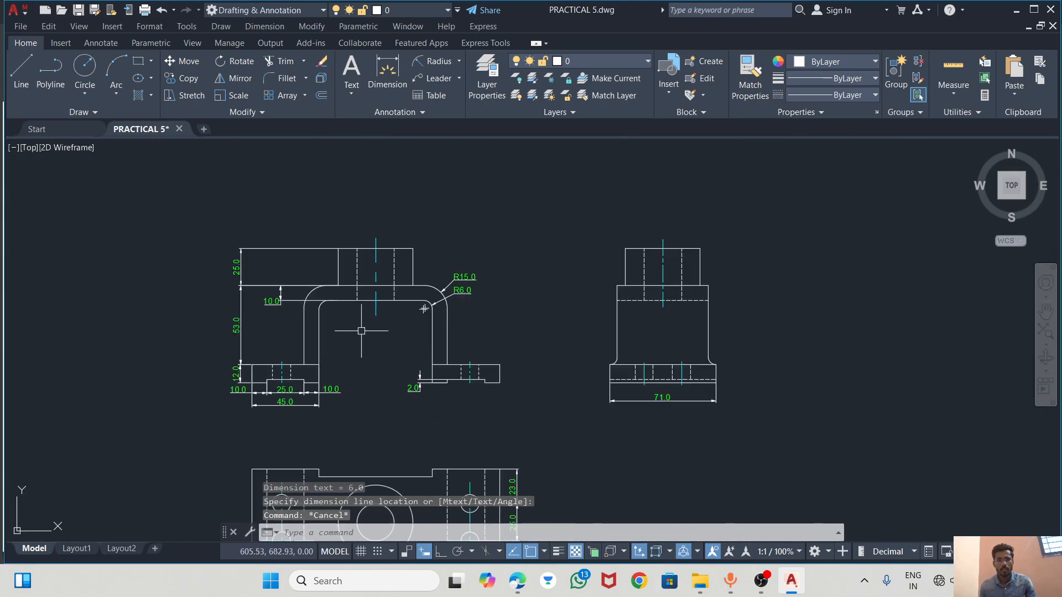
Dimension the horizontal distance between the upper left and upper right hole centres, placing the dimension above the top view
{"action": "scroll", "coordinate": [486, 301], "scroll_direction": "up", "scroll_amount": 2}
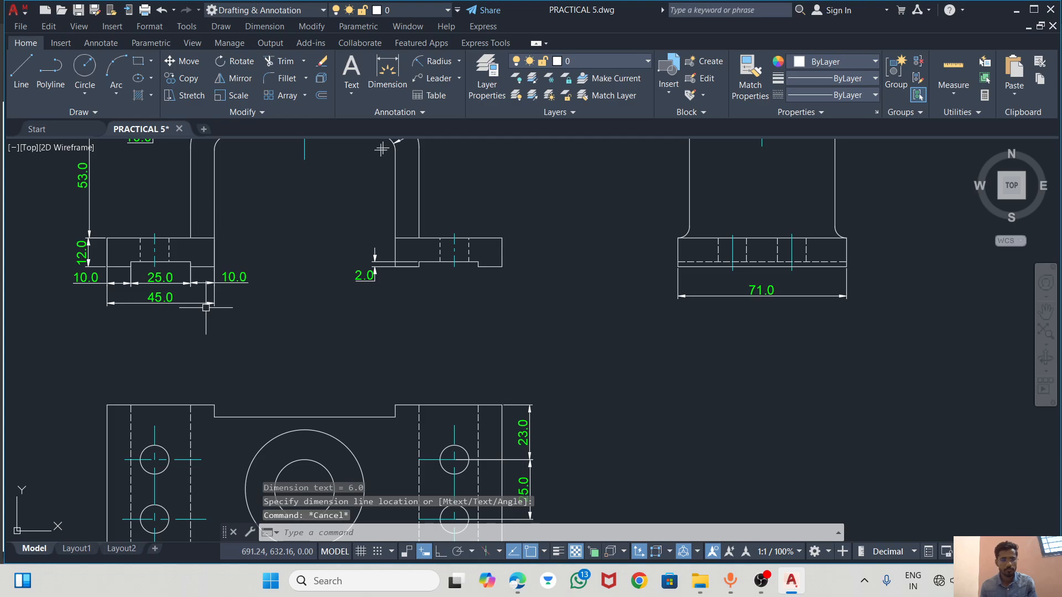
{"action": "scroll", "coordinate": [387, 155], "scroll_direction": "down", "scroll_amount": 2}
{"action": "scroll", "coordinate": [398, 163], "scroll_direction": "up", "scroll_amount": 2}
{"action": "scroll", "coordinate": [409, 169], "scroll_direction": "down", "scroll_amount": 2}
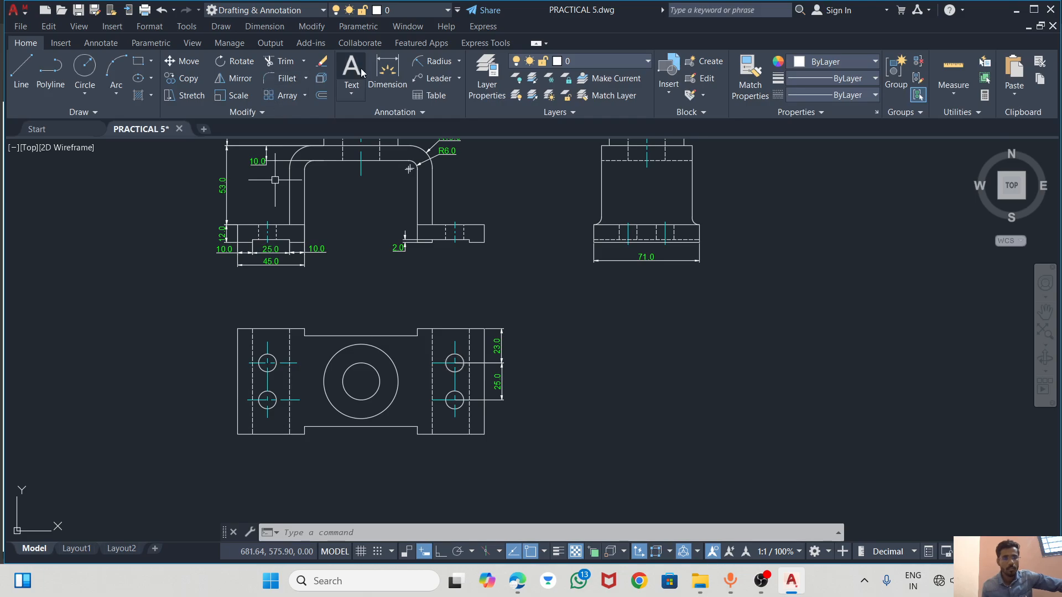
{"action": "left_click", "coordinate": [396, 59]}
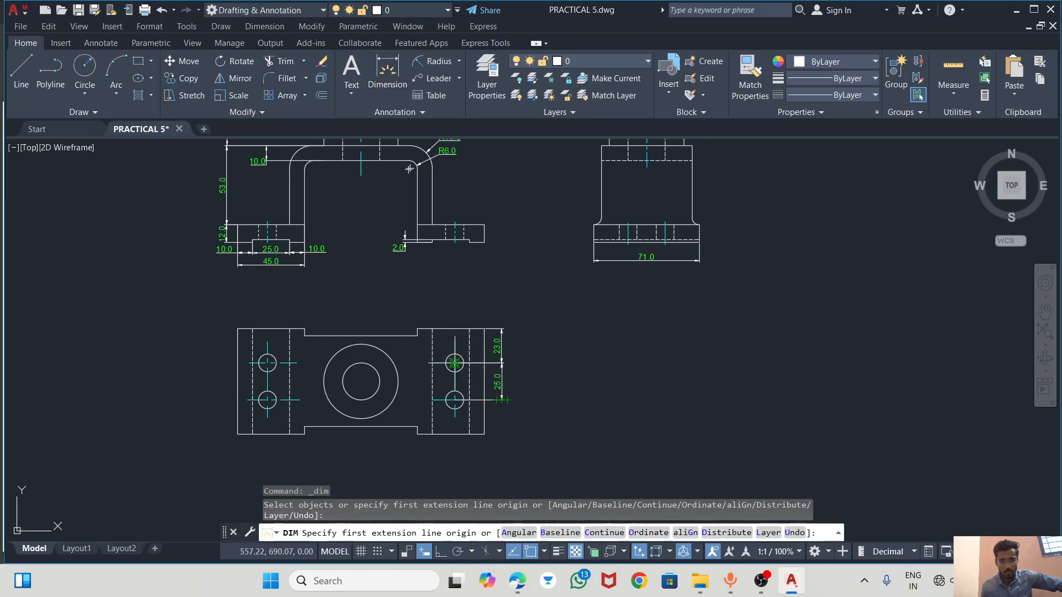
{"action": "left_click", "coordinate": [454, 363]}
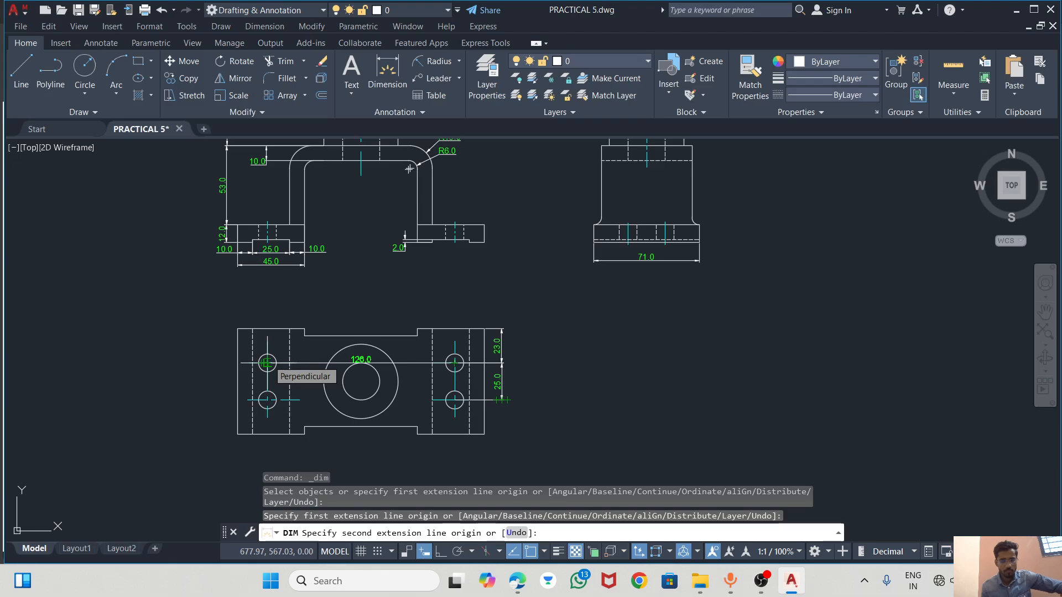
{"action": "left_click", "coordinate": [267, 362]}
{"action": "left_click", "coordinate": [353, 306]}
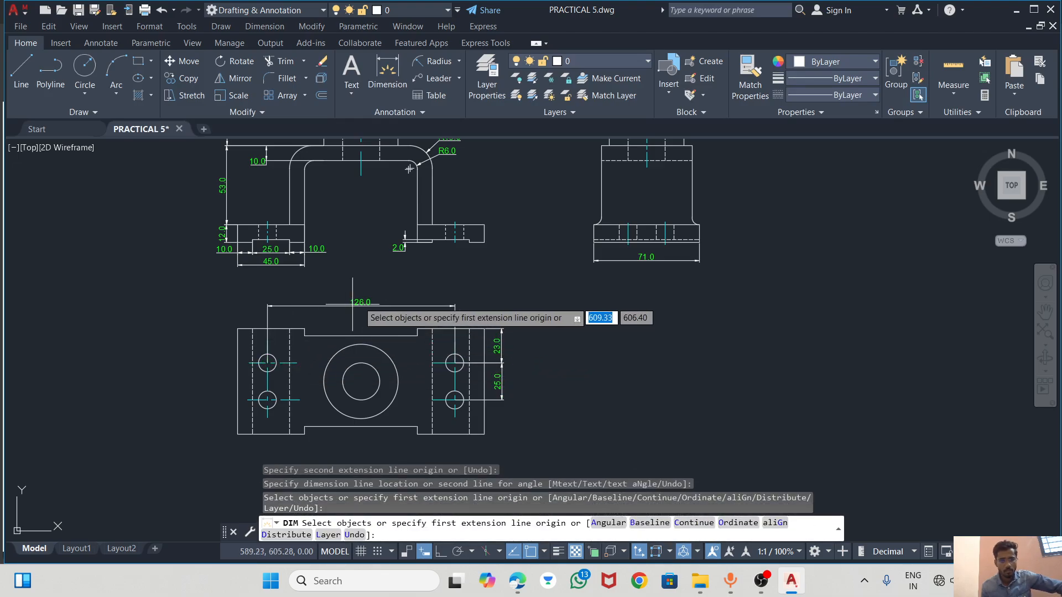
Dimension the body width between the side view's upper shoulder corners, placing the dimension inside the body
{"action": "scroll", "coordinate": [359, 288], "scroll_direction": "up", "scroll_amount": 1}
{"action": "scroll", "coordinate": [431, 387], "scroll_direction": "down", "scroll_amount": 2}
{"action": "scroll", "coordinate": [381, 387], "scroll_direction": "up", "scroll_amount": 3}
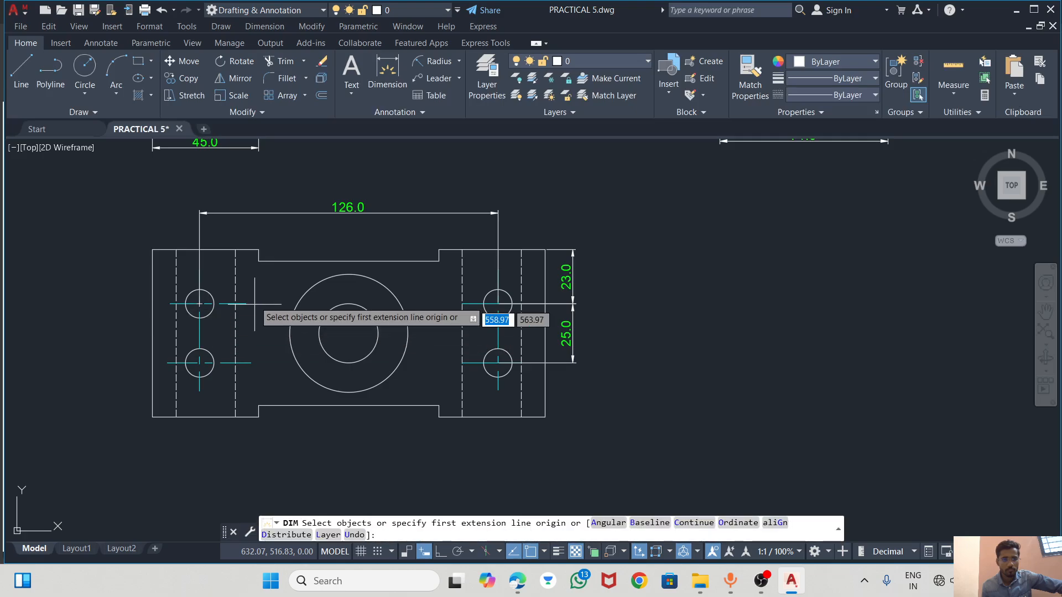
{"action": "scroll", "coordinate": [268, 260], "scroll_direction": "up", "scroll_amount": 2}
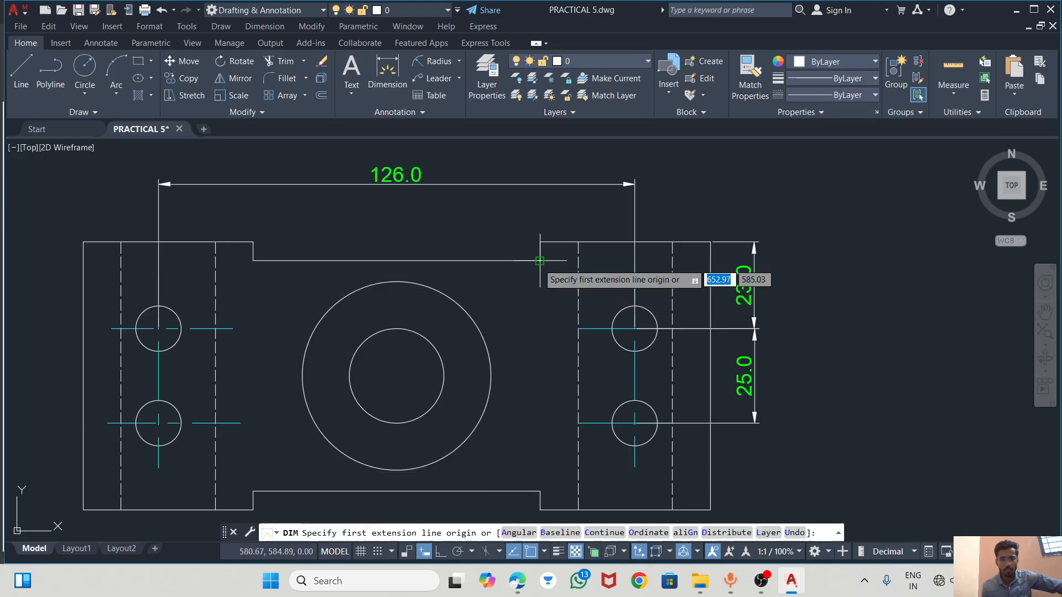
{"action": "scroll", "coordinate": [441, 359], "scroll_direction": "down", "scroll_amount": 2}
{"action": "scroll", "coordinate": [487, 347], "scroll_direction": "down", "scroll_amount": 1}
{"action": "scroll", "coordinate": [619, 206], "scroll_direction": "up", "scroll_amount": 2}
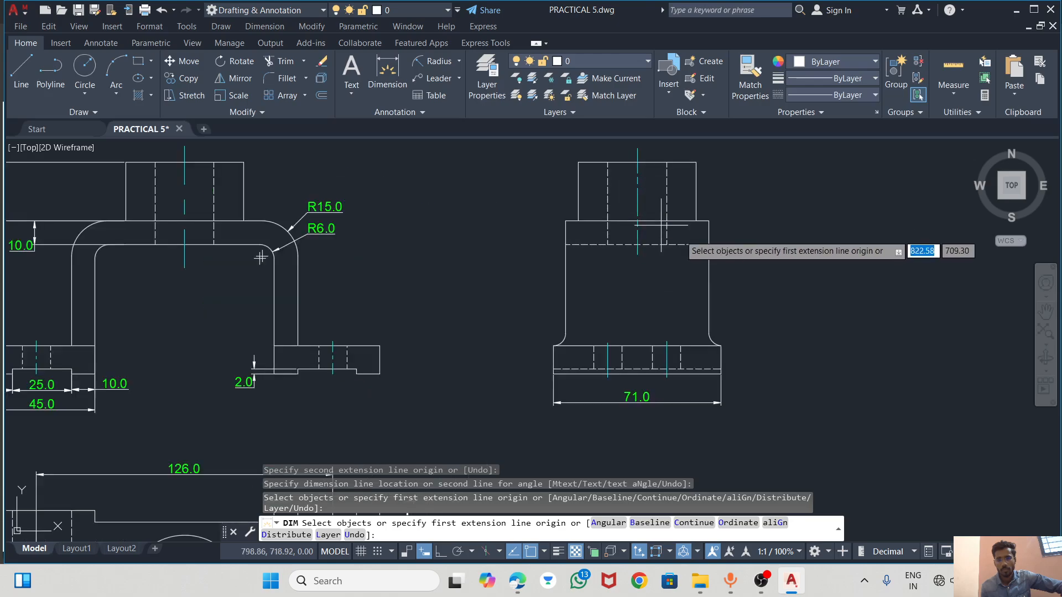
{"action": "left_click", "coordinate": [565, 221]}
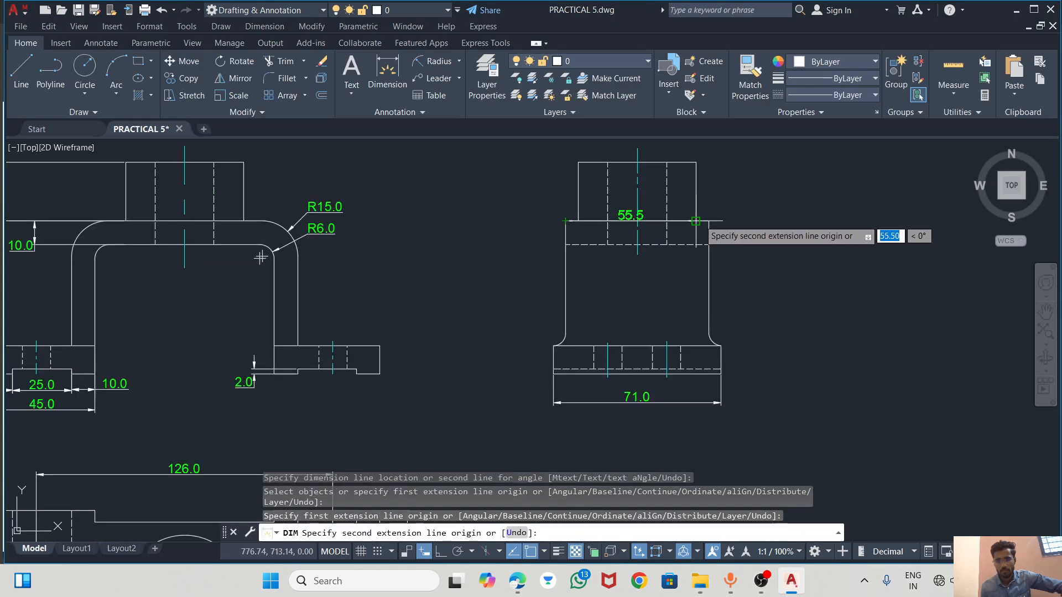
{"action": "left_click", "coordinate": [708, 221]}
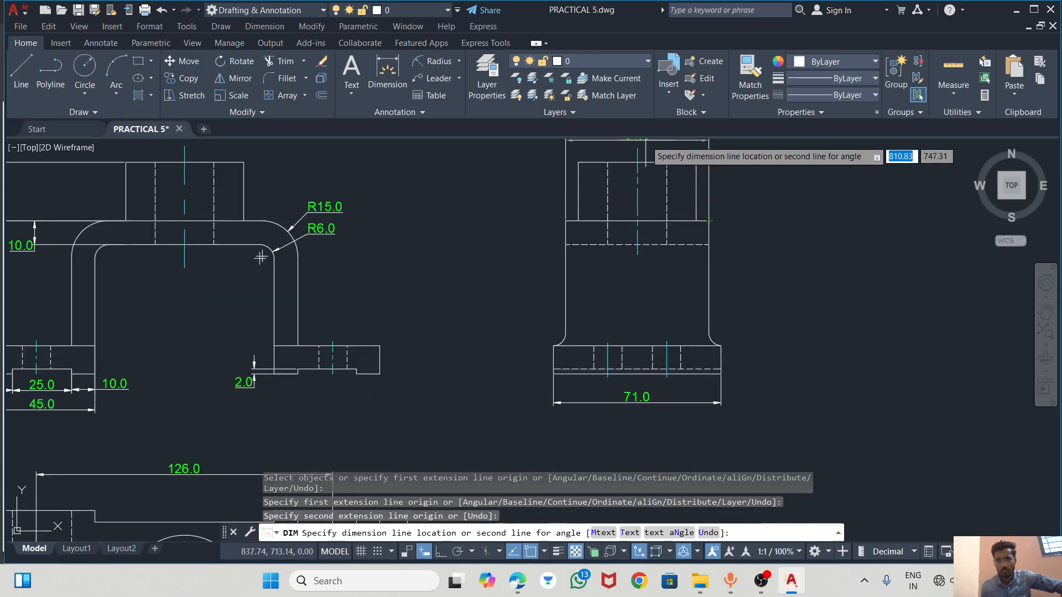
{"action": "left_click", "coordinate": [609, 283]}
{"action": "scroll", "coordinate": [619, 280], "scroll_direction": "up", "scroll_amount": 3}
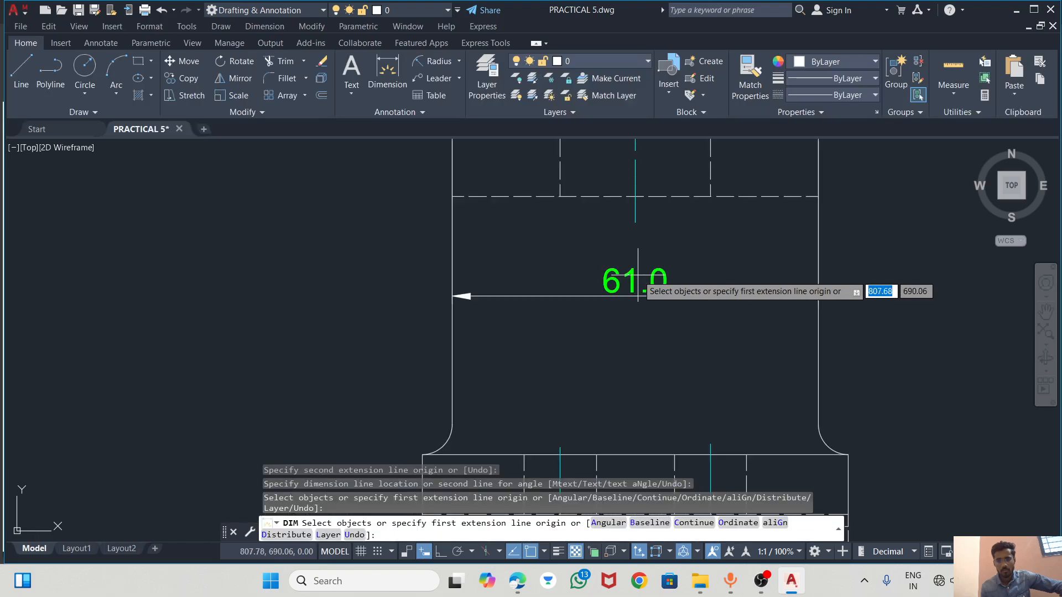
Dimension the overall length of the top view between its lower outer corners, placing the dimension below the view
{"action": "scroll", "coordinate": [597, 254], "scroll_direction": "down", "scroll_amount": 5}
{"action": "scroll", "coordinate": [437, 332], "scroll_direction": "down", "scroll_amount": 1}
{"action": "scroll", "coordinate": [450, 368], "scroll_direction": "up", "scroll_amount": 1}
{"action": "scroll", "coordinate": [462, 332], "scroll_direction": "down", "scroll_amount": 1}
{"action": "scroll", "coordinate": [376, 391], "scroll_direction": "up", "scroll_amount": 3}
{"action": "scroll", "coordinate": [376, 391], "scroll_direction": "down", "scroll_amount": 4}
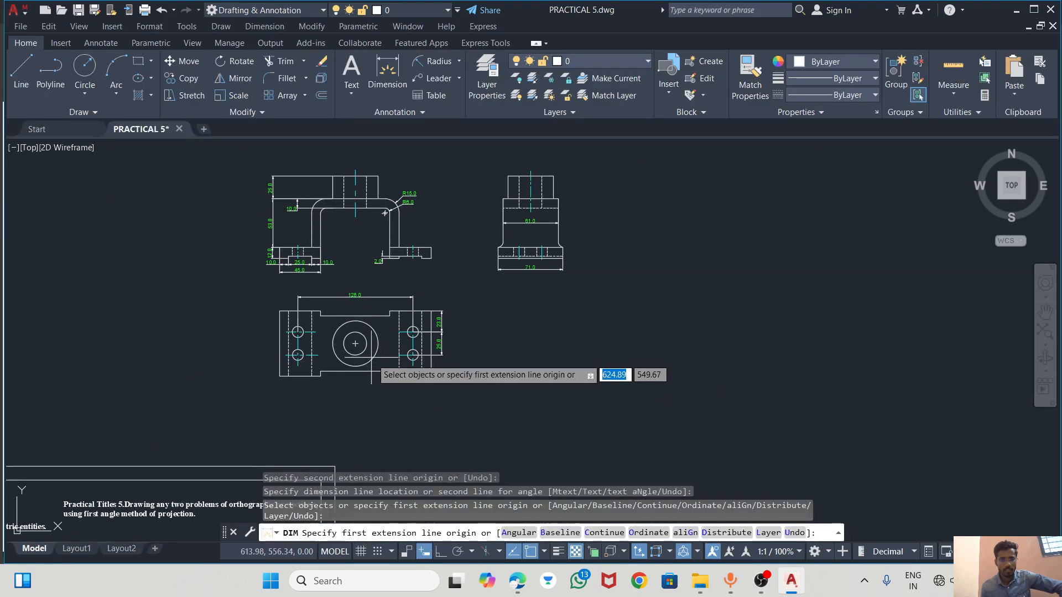
{"action": "left_click", "coordinate": [388, 84]}
{"action": "scroll", "coordinate": [281, 399], "scroll_direction": "up", "scroll_amount": 4}
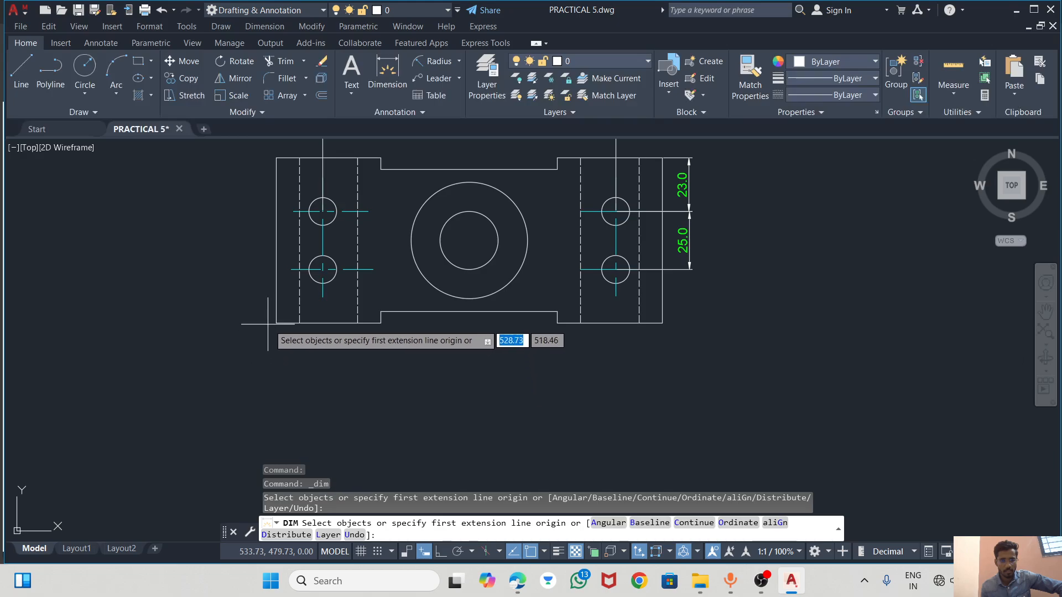
{"action": "left_click", "coordinate": [276, 323]}
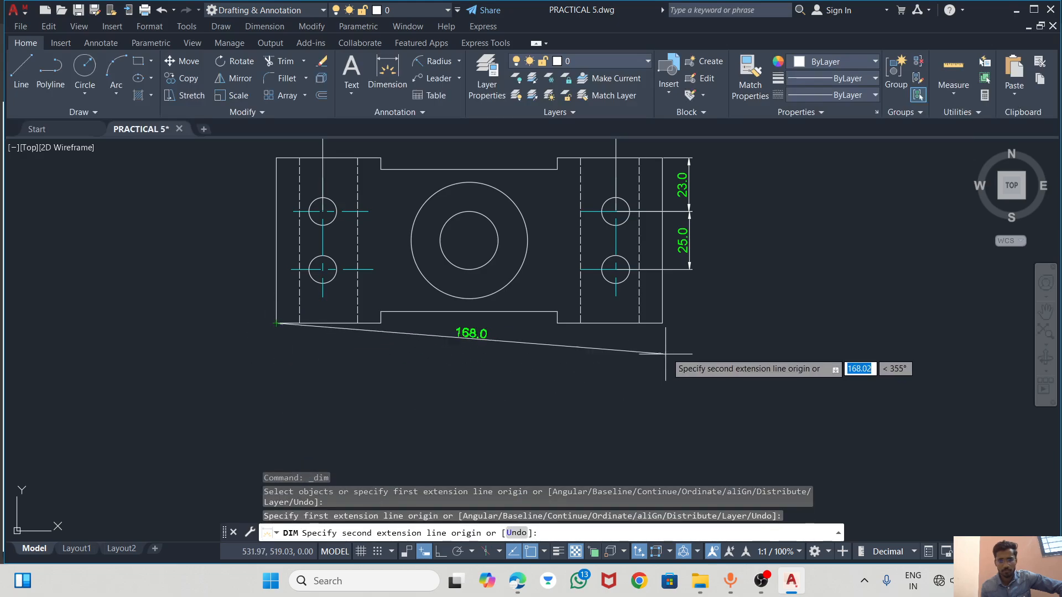
{"action": "left_click", "coordinate": [662, 324]}
{"action": "left_click", "coordinate": [536, 374]}
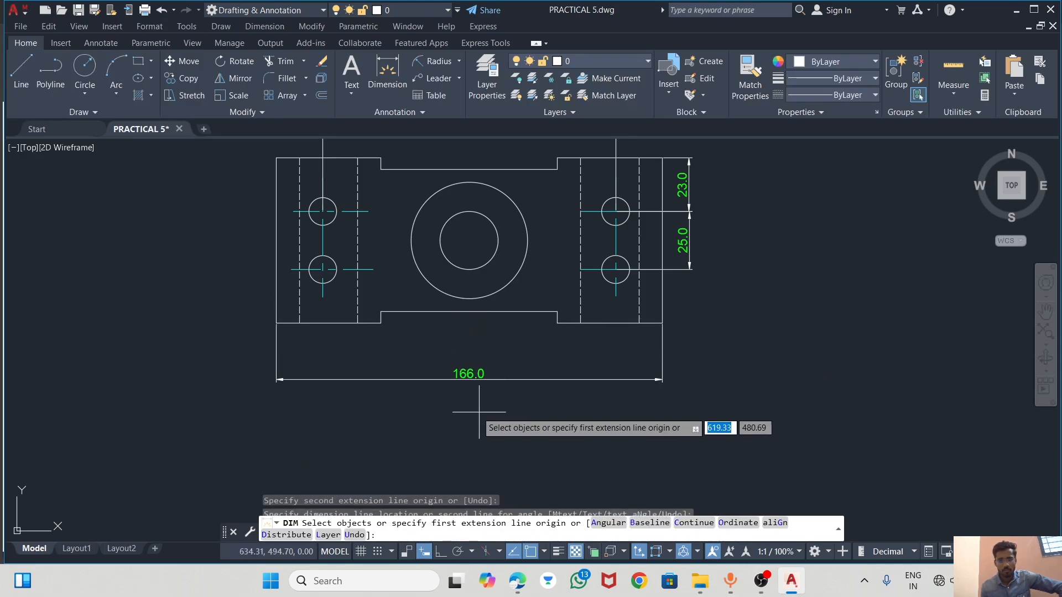
{"action": "scroll", "coordinate": [462, 272], "scroll_direction": "down", "scroll_amount": 6}
{"action": "key", "text": "Escape"}
Dimension the boss width above the front view and prefix its text with the diameter symbol
{"action": "scroll", "coordinate": [450, 230], "scroll_direction": "up", "scroll_amount": 6}
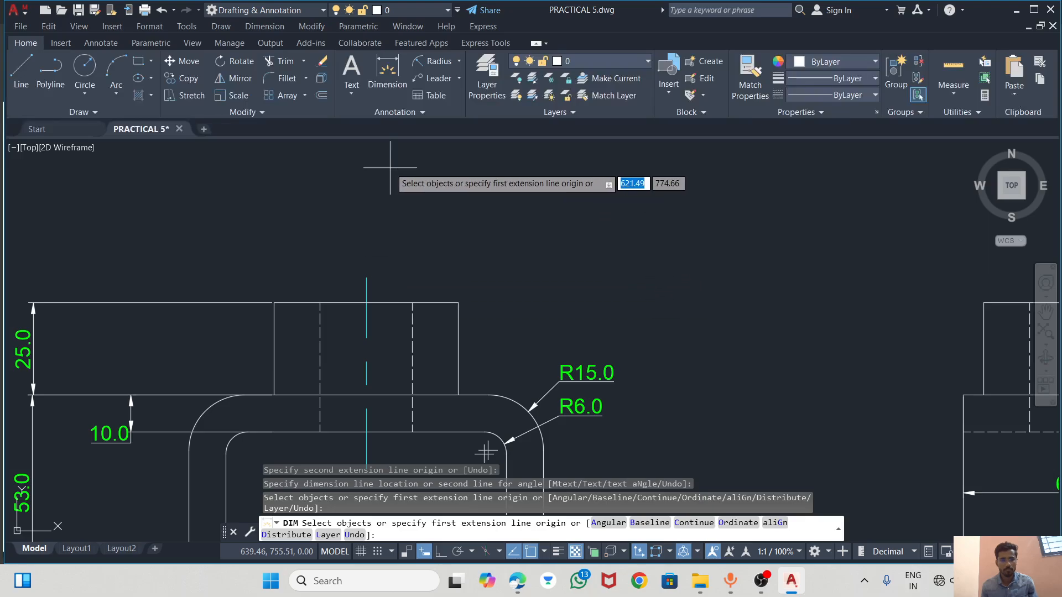
{"action": "left_click", "coordinate": [274, 303]}
{"action": "left_click", "coordinate": [458, 303]}
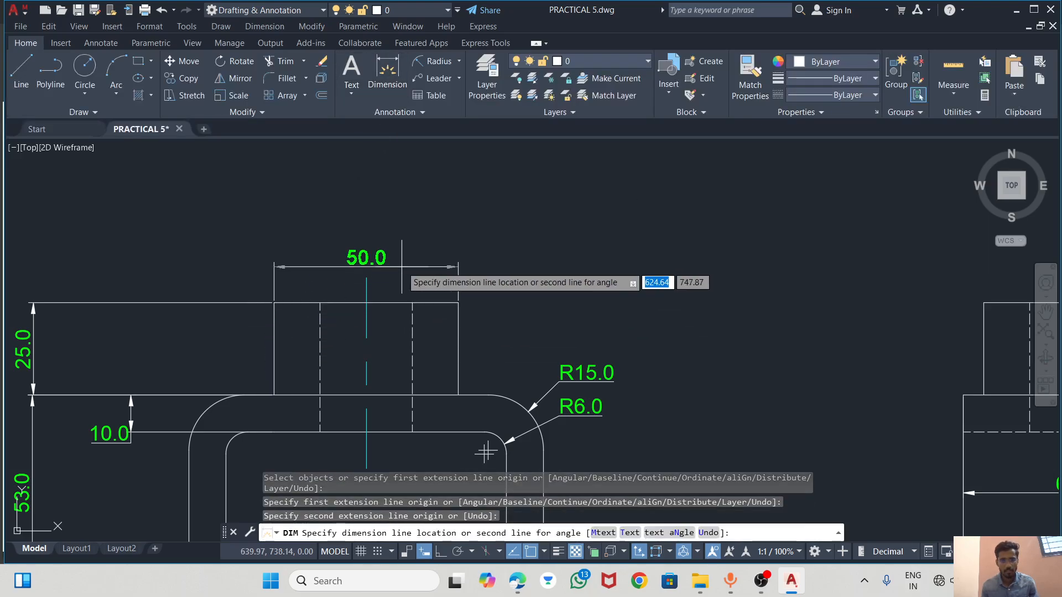
{"action": "left_click", "coordinate": [384, 234]}
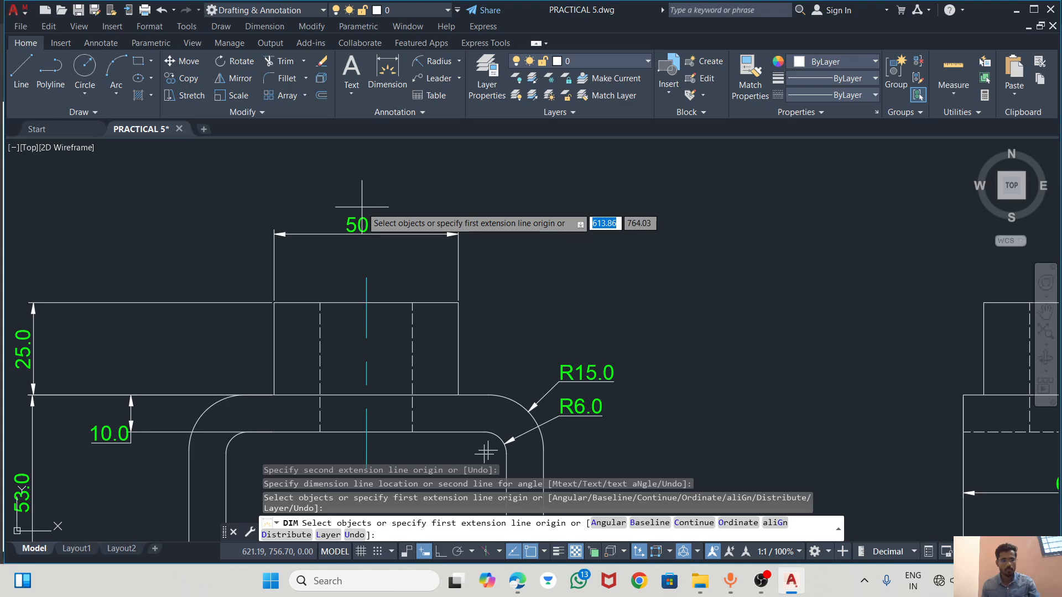
{"action": "key", "text": "Escape"}
{"action": "left_click", "coordinate": [351, 223]}
{"action": "double_click", "coordinate": [343, 226]}
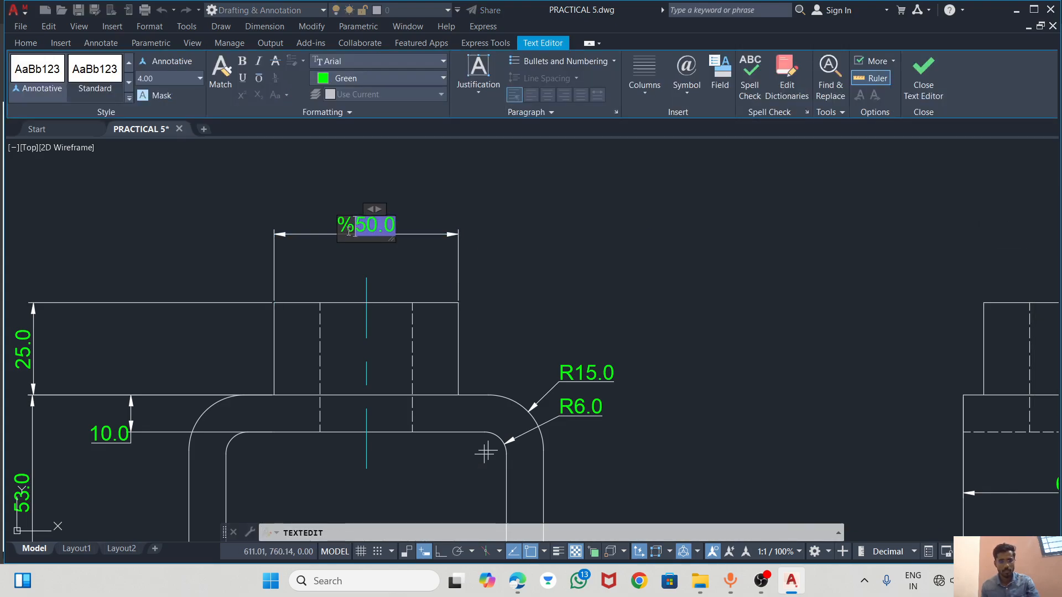
{"action": "left_click", "coordinate": [492, 219]}
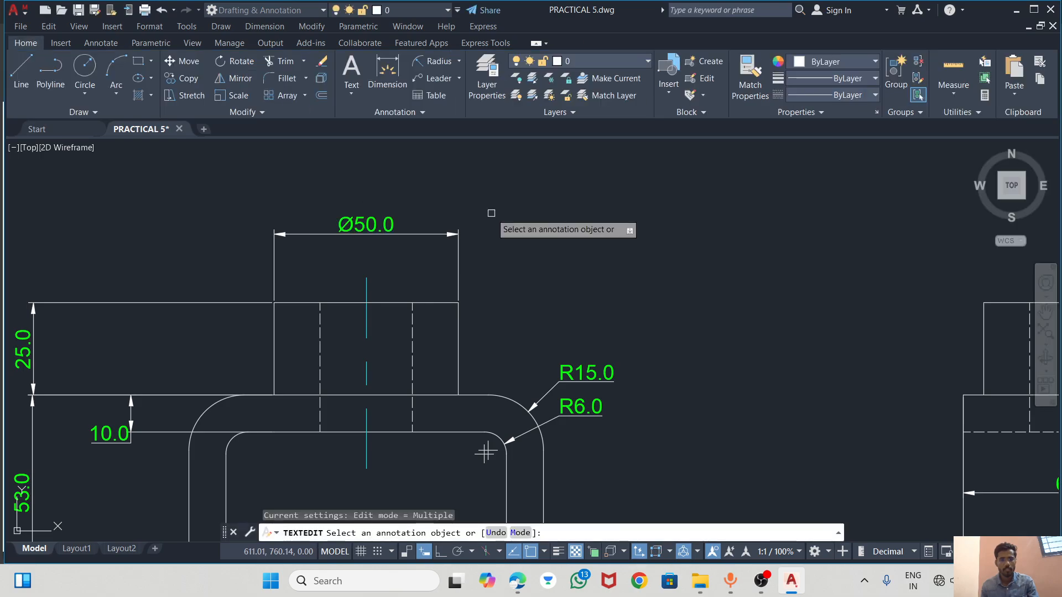
Dimension the boss's hidden hole width below the outer boss dimension and prefix its text with the diameter symbol
{"action": "left_click", "coordinate": [394, 73]}
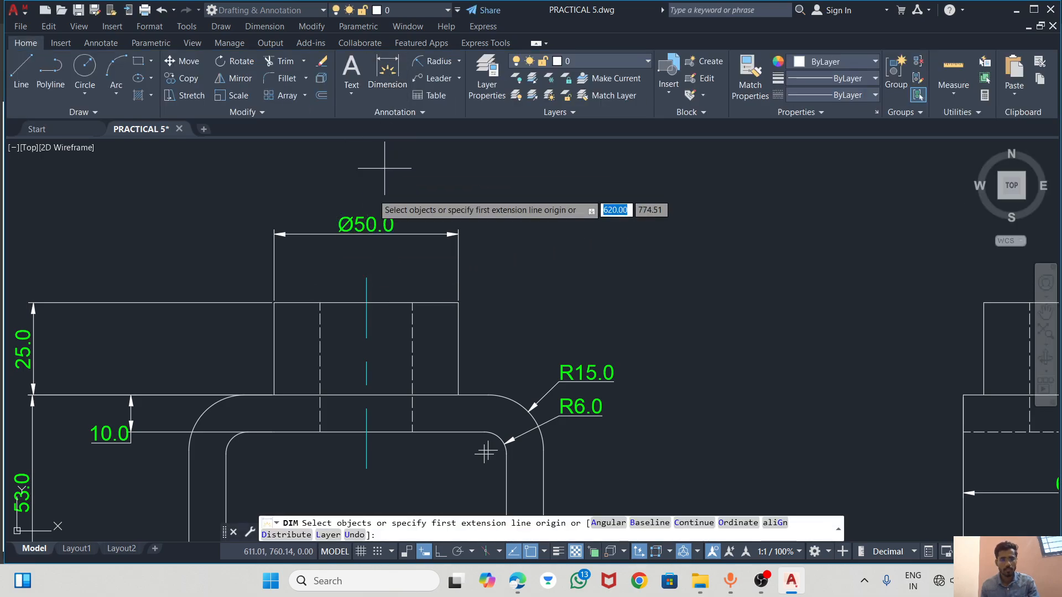
{"action": "left_click", "coordinate": [319, 302]}
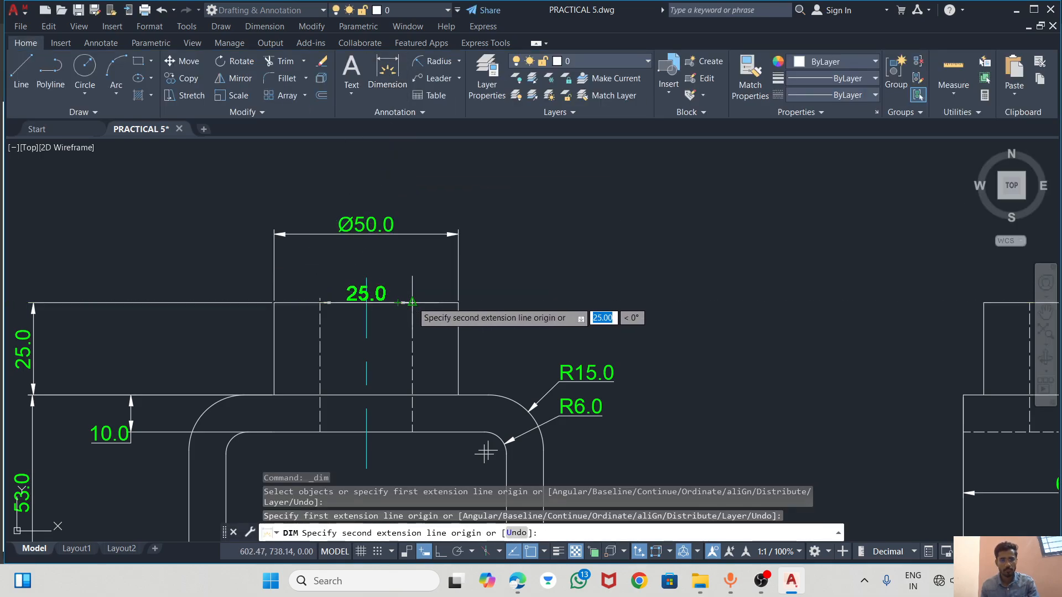
{"action": "left_click", "coordinate": [412, 302]}
{"action": "left_click", "coordinate": [385, 268]}
{"action": "key", "text": "Escape"}
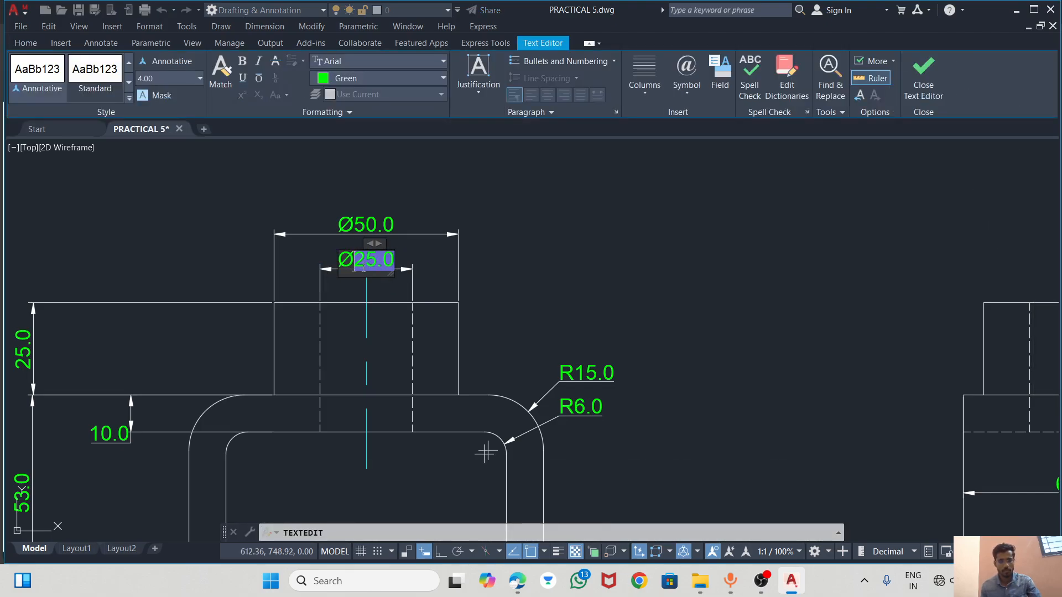
{"action": "left_click", "coordinate": [547, 273]}
Inspect the front, top and side views for features that still lack dimensions
{"action": "scroll", "coordinate": [488, 265], "scroll_direction": "down", "scroll_amount": 4}
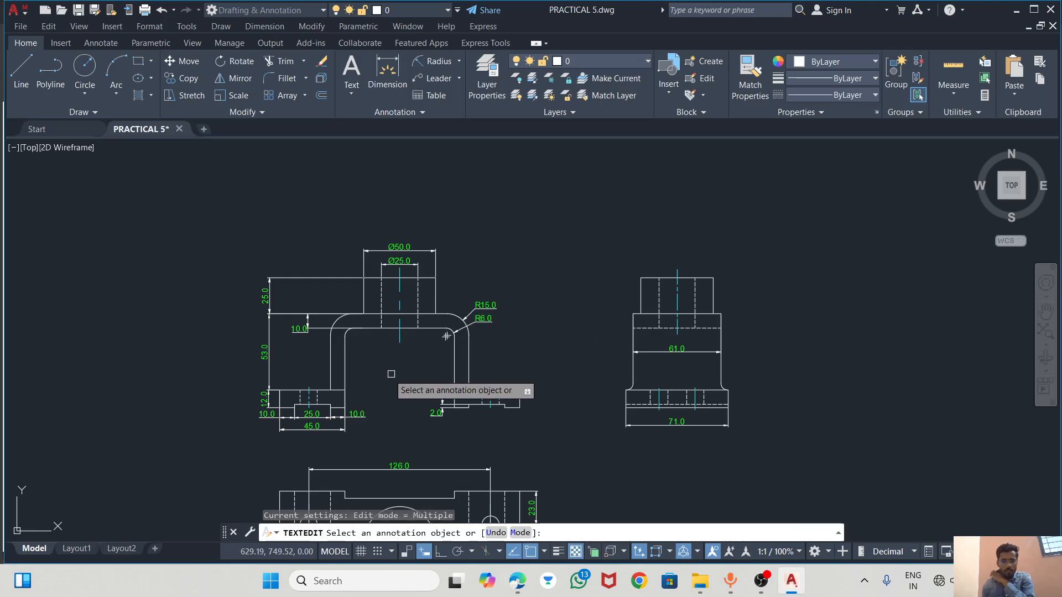
{"action": "scroll", "coordinate": [314, 431], "scroll_direction": "up", "scroll_amount": 4}
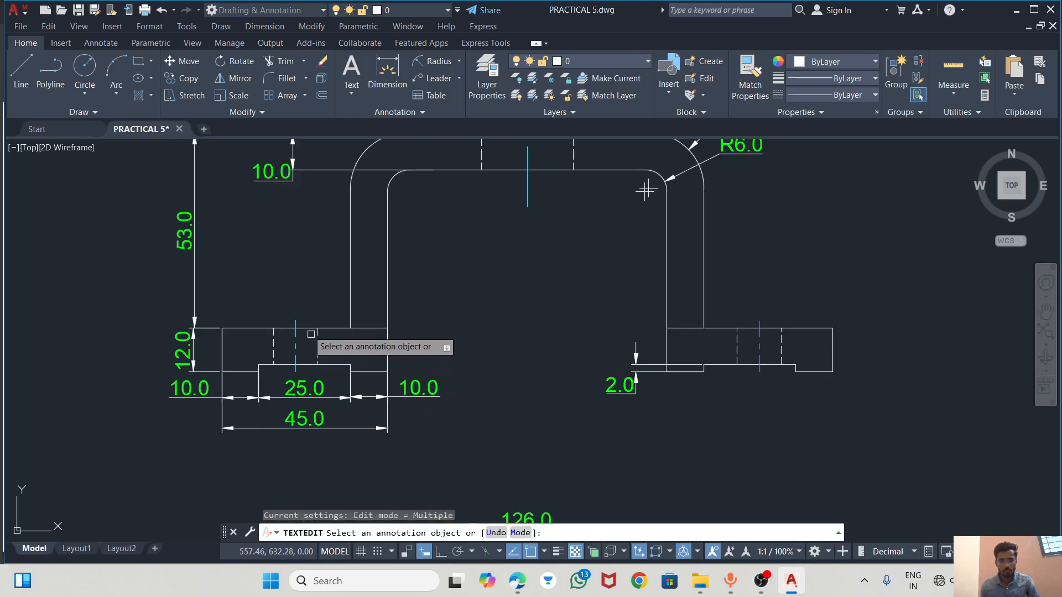
{"action": "scroll", "coordinate": [308, 331], "scroll_direction": "down", "scroll_amount": 4}
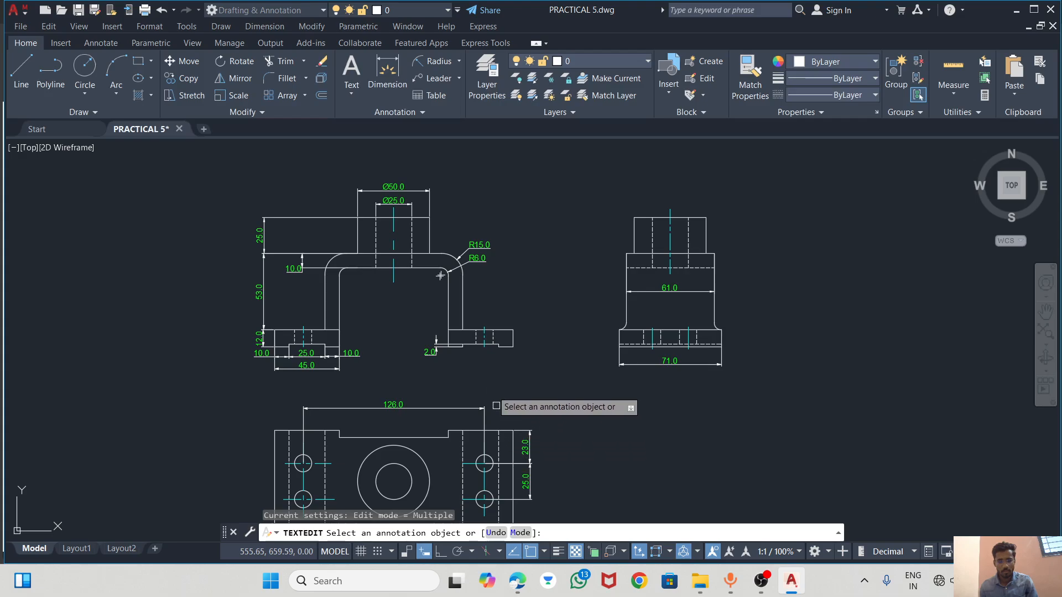
{"action": "scroll", "coordinate": [492, 383], "scroll_direction": "down", "scroll_amount": 2}
{"action": "scroll", "coordinate": [492, 384], "scroll_direction": "up", "scroll_amount": 6}
{"action": "scroll", "coordinate": [406, 246], "scroll_direction": "down", "scroll_amount": 4}
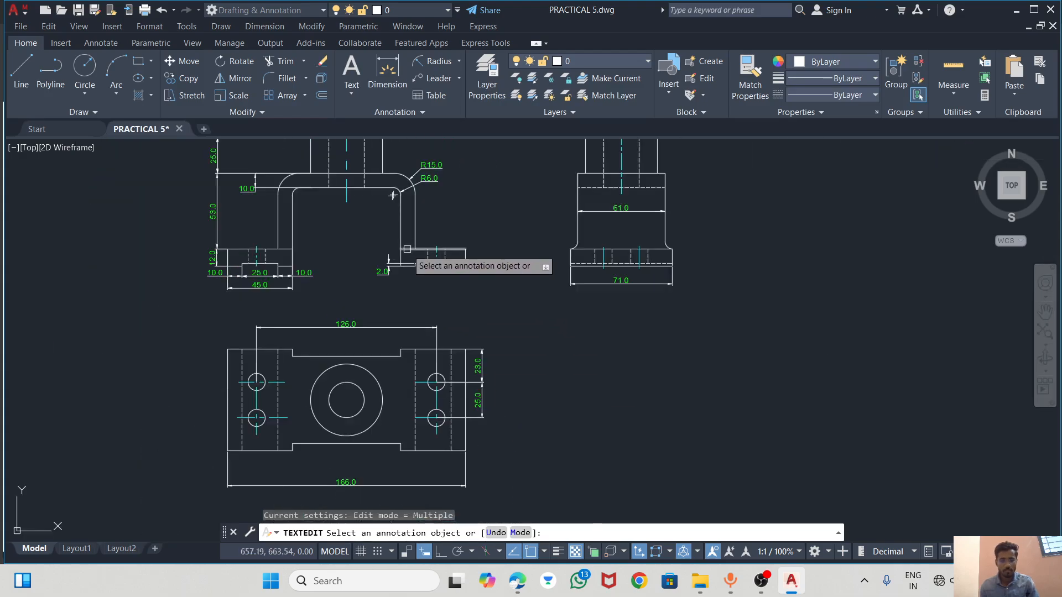
{"action": "scroll", "coordinate": [284, 454], "scroll_direction": "up", "scroll_amount": 2}
{"action": "scroll", "coordinate": [284, 454], "scroll_direction": "down", "scroll_amount": 2}
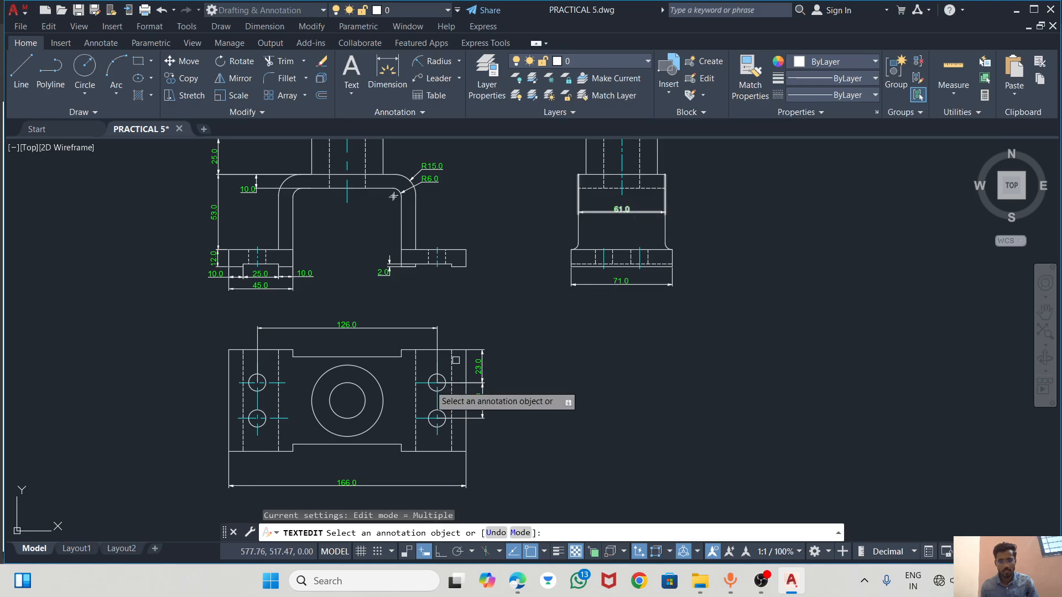
Try adding a radius dimension to the side view's lower left fillet, with its text outside the body
{"action": "scroll", "coordinate": [606, 219], "scroll_direction": "up", "scroll_amount": 4}
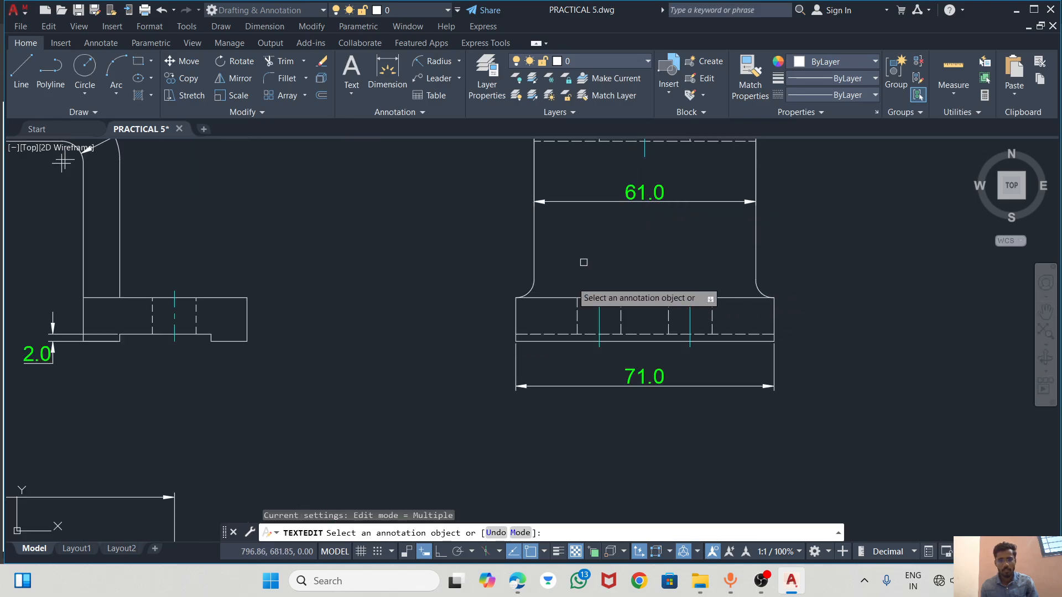
{"action": "left_click", "coordinate": [432, 60]}
{"action": "left_click", "coordinate": [525, 288]}
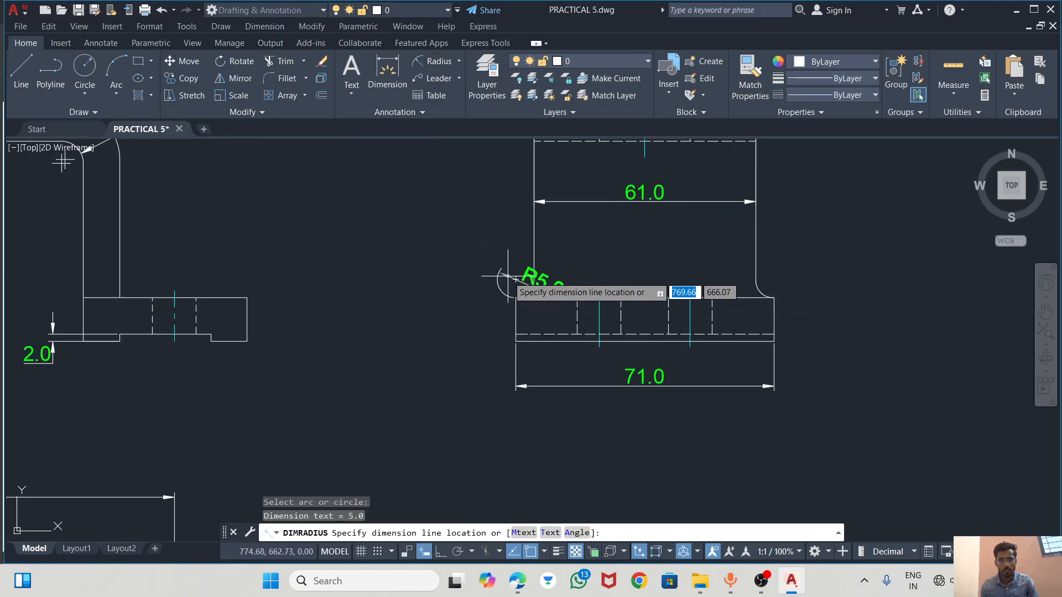
{"action": "left_click", "coordinate": [471, 265]}
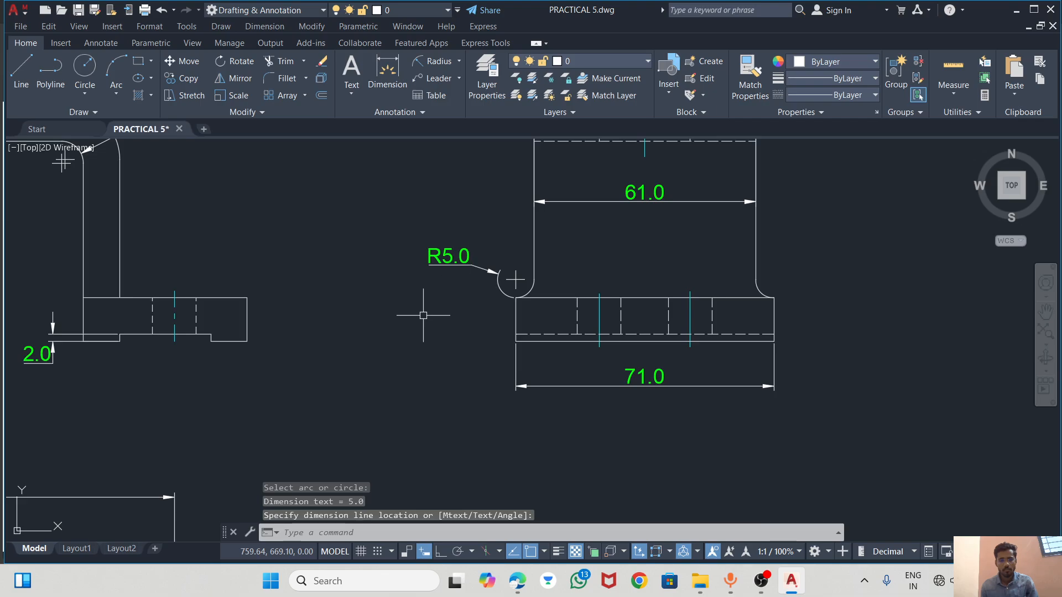
{"action": "scroll", "coordinate": [423, 315], "scroll_direction": "down", "scroll_amount": 4}
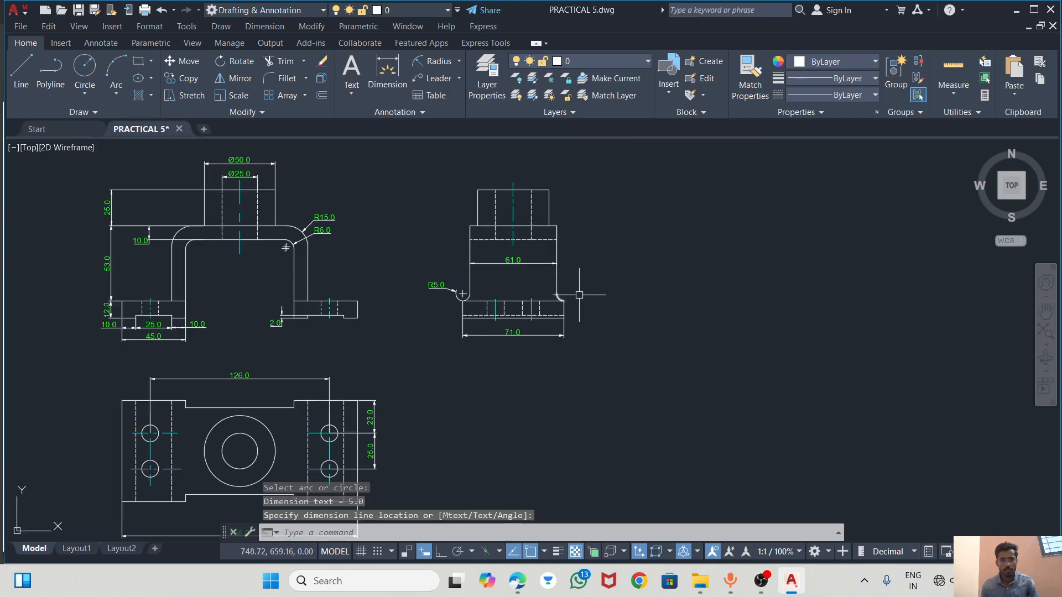
Try moving the left fillet's radius dimension arrow to the other side of the arc, then delete that dimension
{"action": "scroll", "coordinate": [495, 302], "scroll_direction": "up", "scroll_amount": 6}
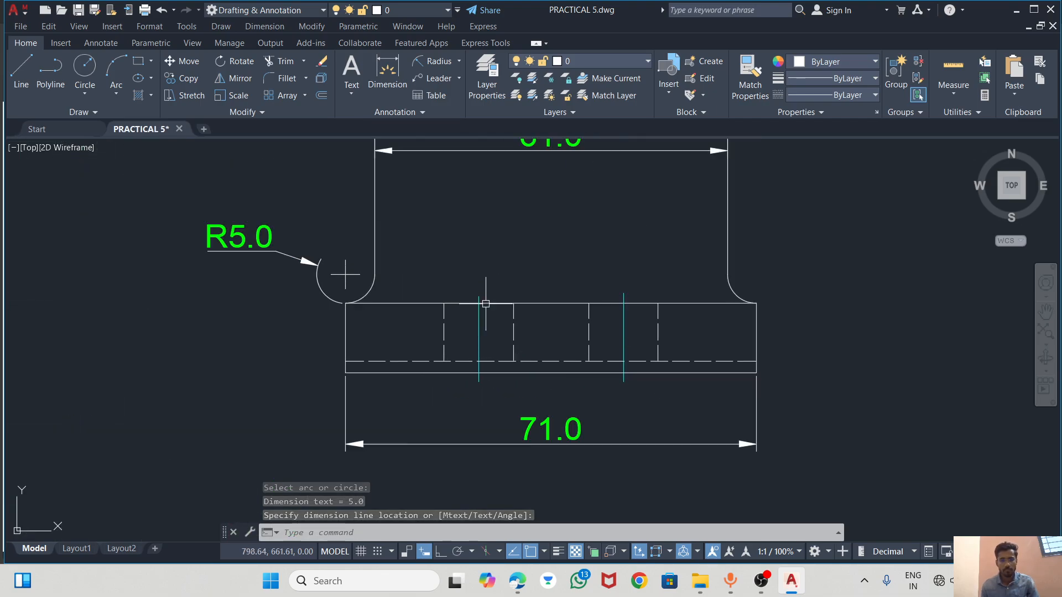
{"action": "left_click", "coordinate": [313, 271]}
{"action": "left_click", "coordinate": [318, 265]}
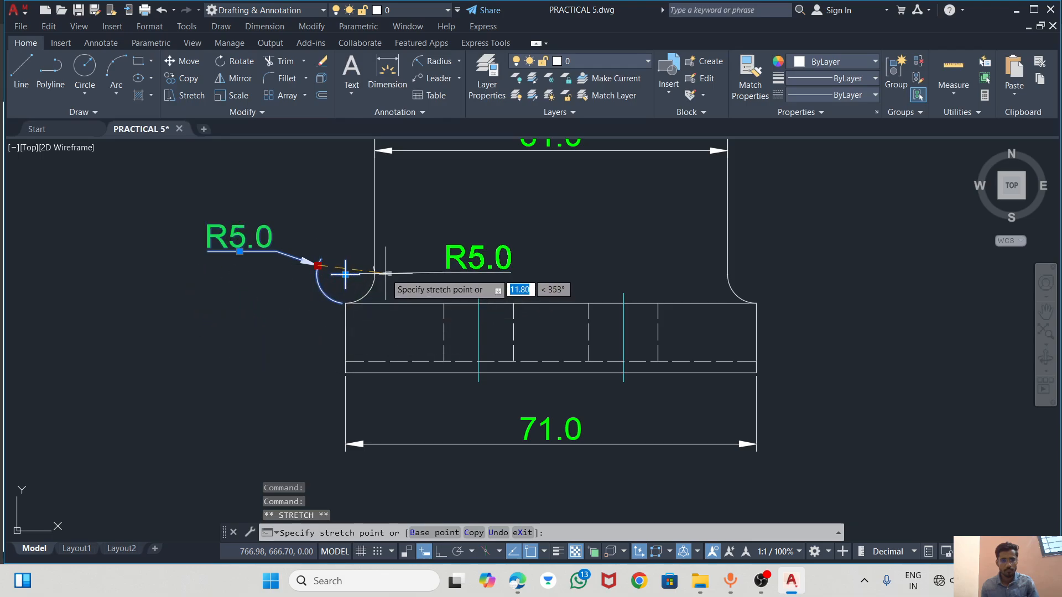
{"action": "key", "text": "Escape"}
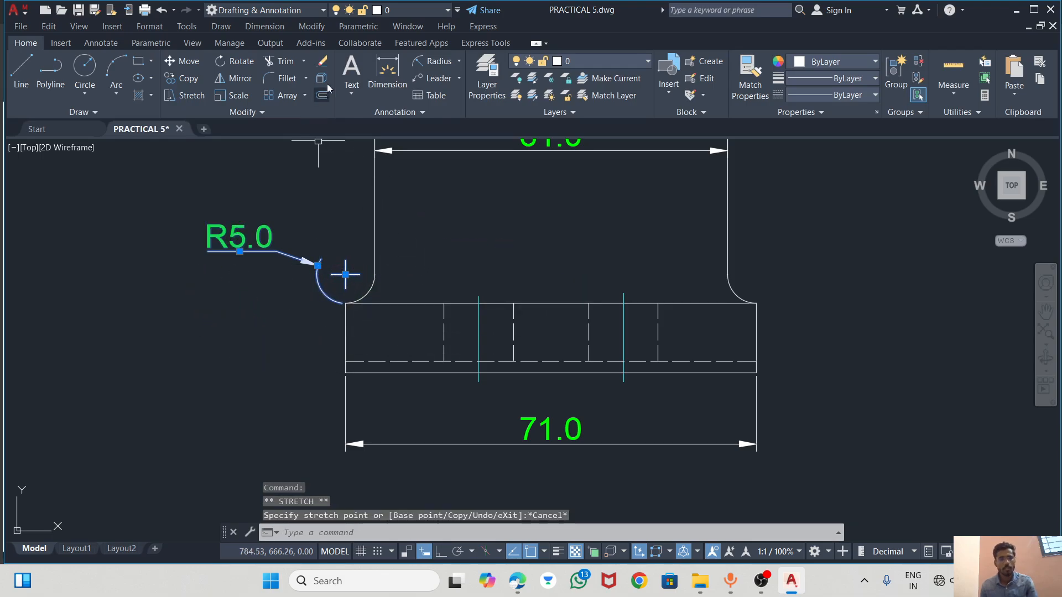
{"action": "key", "text": "Delete"}
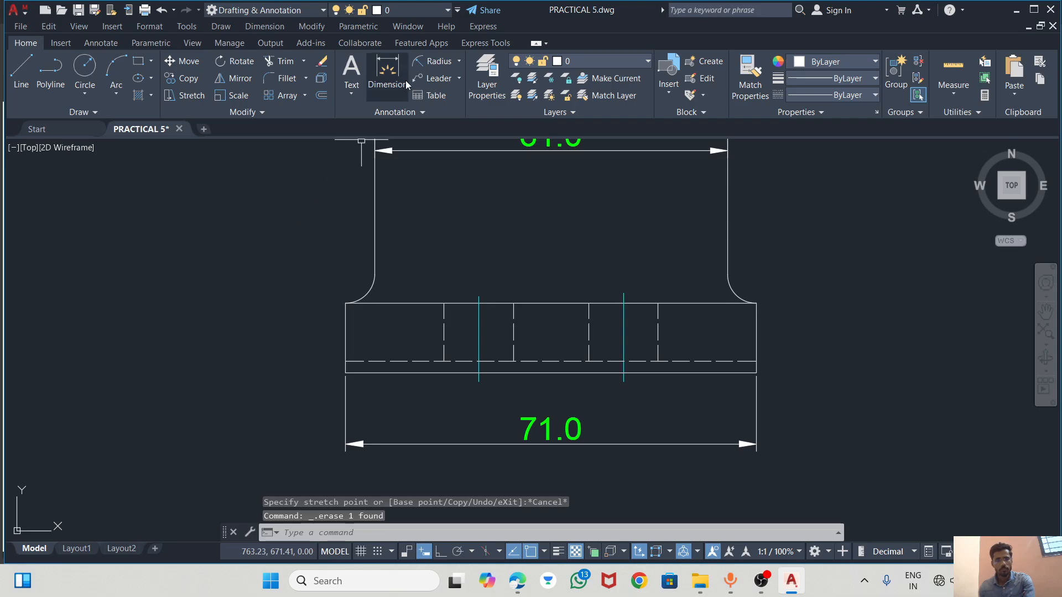
Add a radius dimension to the side view's lower right fillet, placing its text outside the body above the base
{"action": "left_click", "coordinate": [439, 61]}
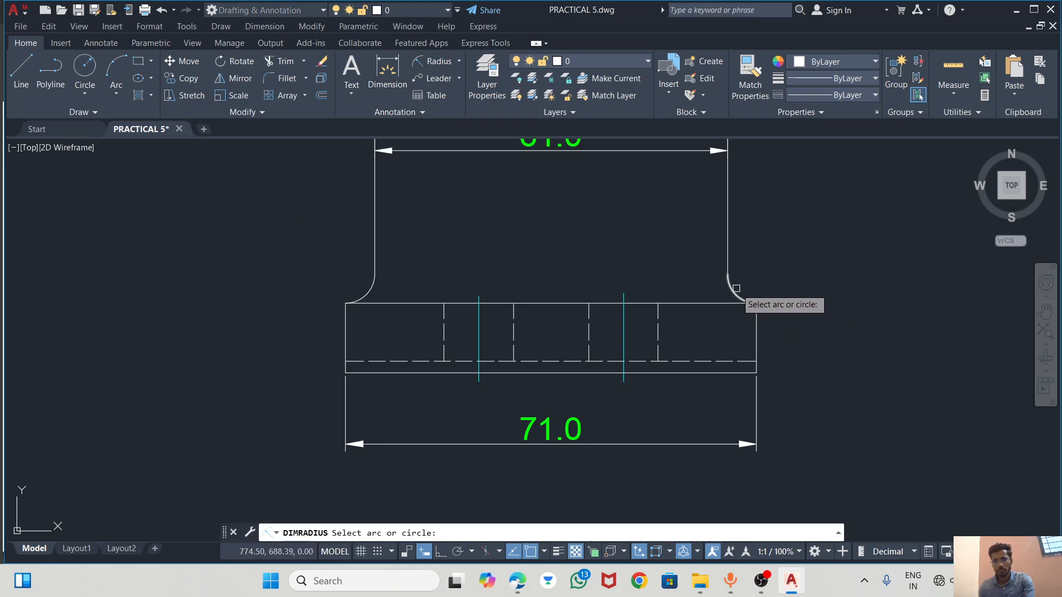
{"action": "left_click", "coordinate": [736, 288]}
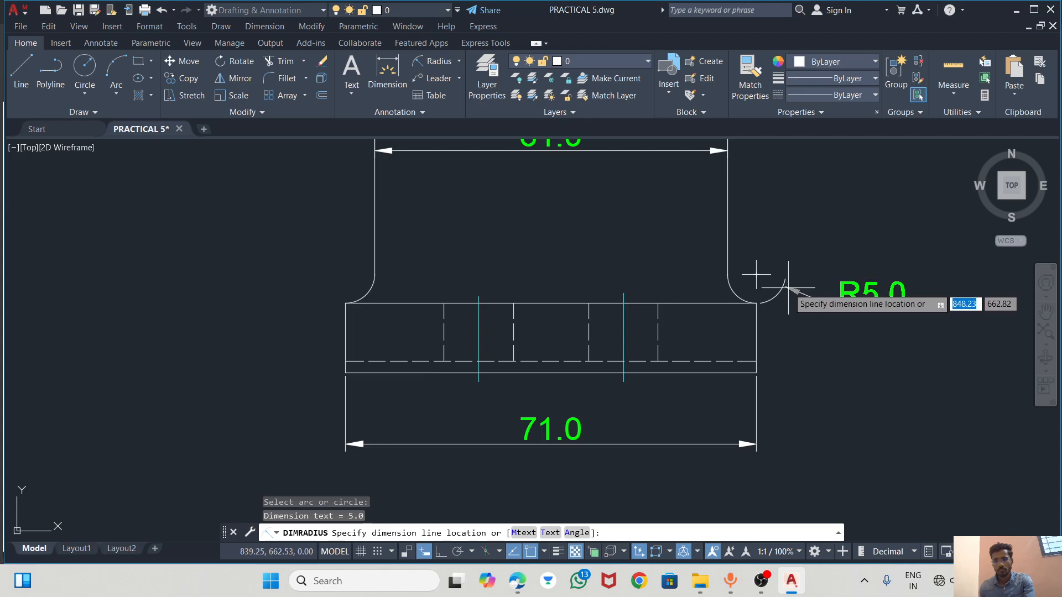
{"action": "left_click", "coordinate": [785, 246]}
{"action": "scroll", "coordinate": [627, 287], "scroll_direction": "down", "scroll_amount": 2}
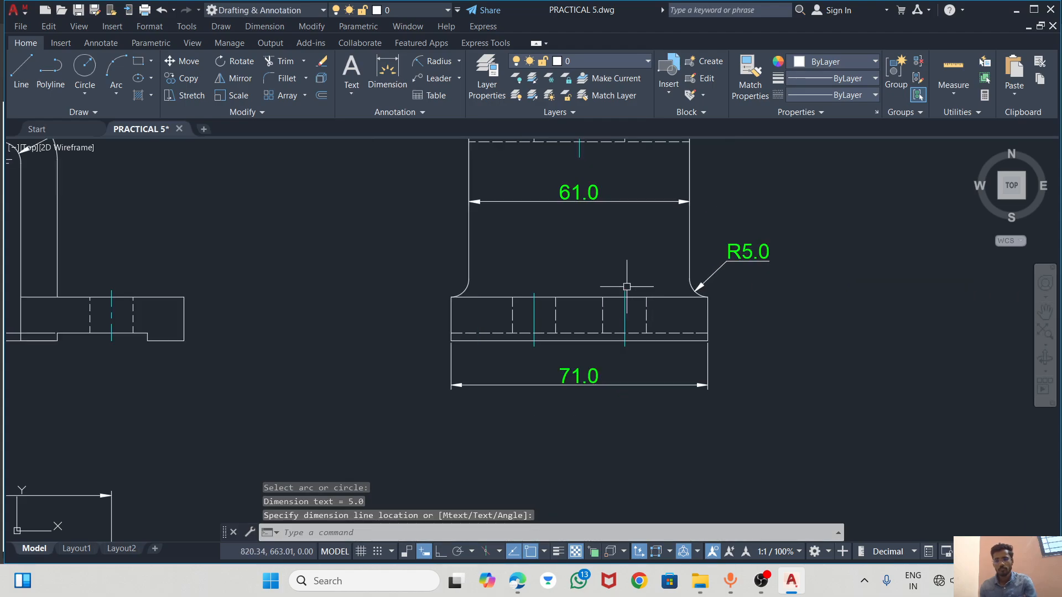
{"action": "scroll", "coordinate": [580, 339], "scroll_direction": "down", "scroll_amount": 2}
{"action": "scroll", "coordinate": [597, 351], "scroll_direction": "up", "scroll_amount": 2}
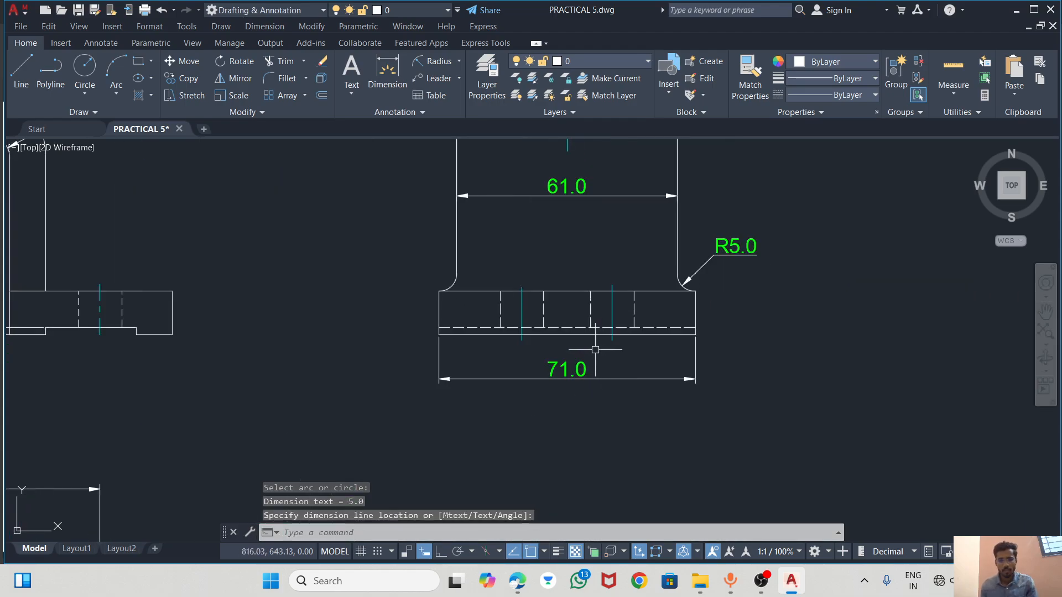
Draw a vertical line through the centre of the top view's concentric circles, spanning from just above the plate to its lower edge
{"action": "scroll", "coordinate": [539, 246], "scroll_direction": "down", "scroll_amount": 2}
{"action": "scroll", "coordinate": [565, 301], "scroll_direction": "down", "scroll_amount": 2}
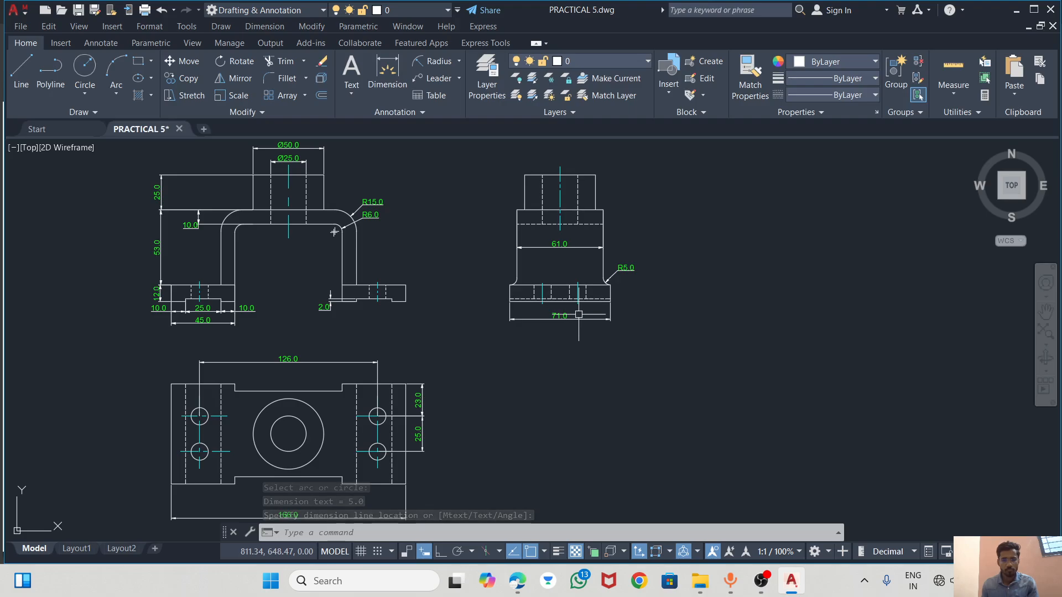
{"action": "scroll", "coordinate": [409, 409], "scroll_direction": "up", "scroll_amount": 3}
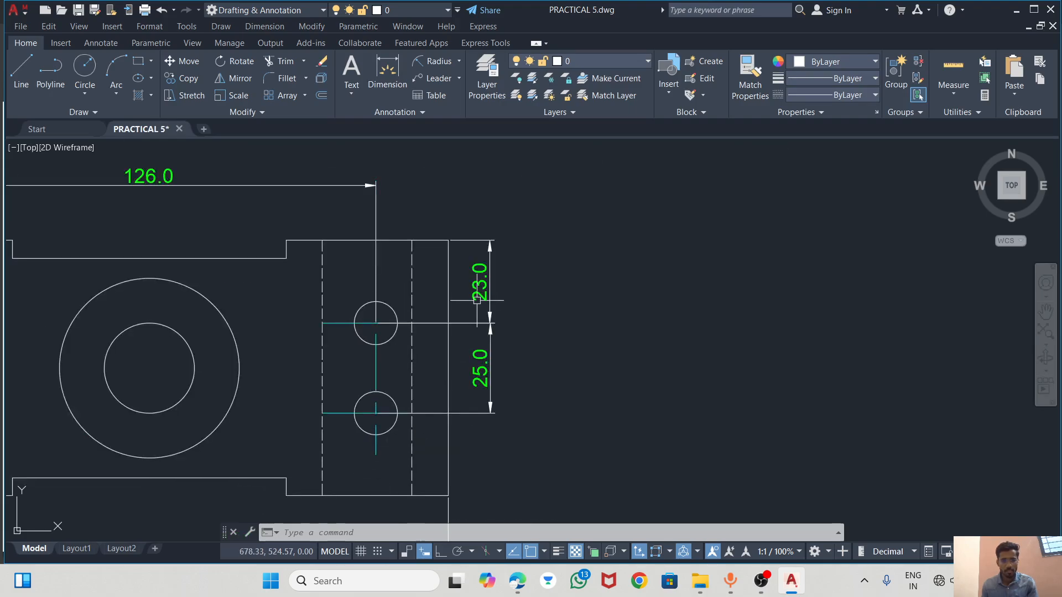
{"action": "scroll", "coordinate": [473, 346], "scroll_direction": "down", "scroll_amount": 3}
{"action": "scroll", "coordinate": [422, 339], "scroll_direction": "up", "scroll_amount": 2}
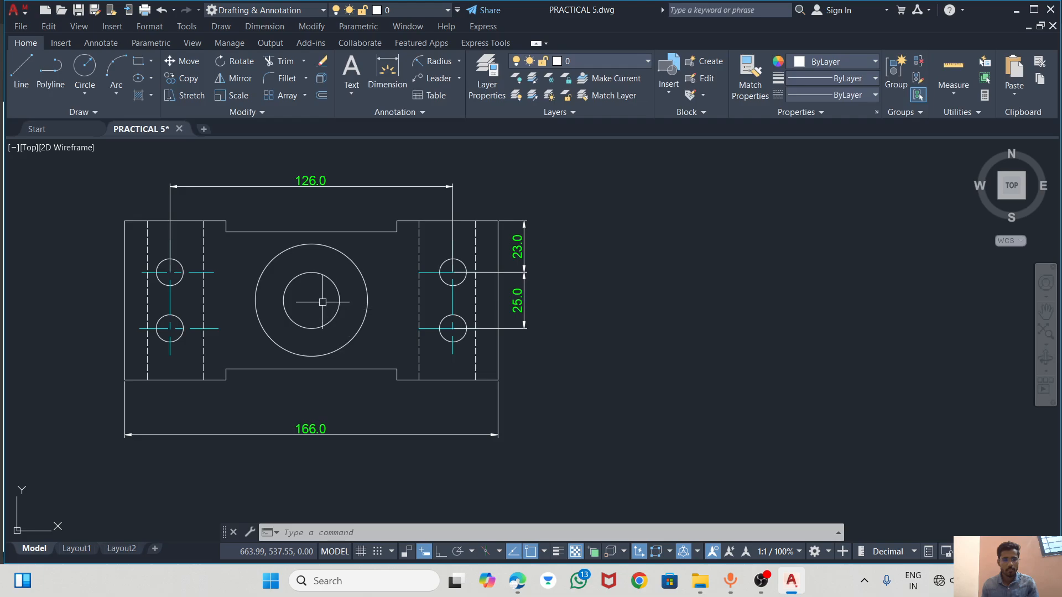
{"action": "left_click", "coordinate": [16, 69]}
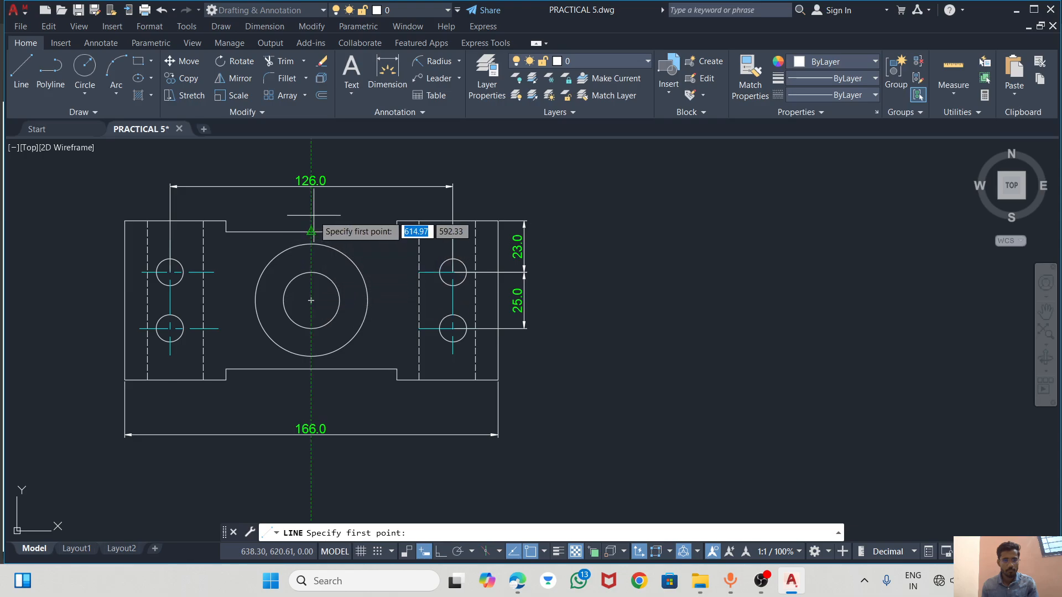
{"action": "left_click", "coordinate": [310, 215]}
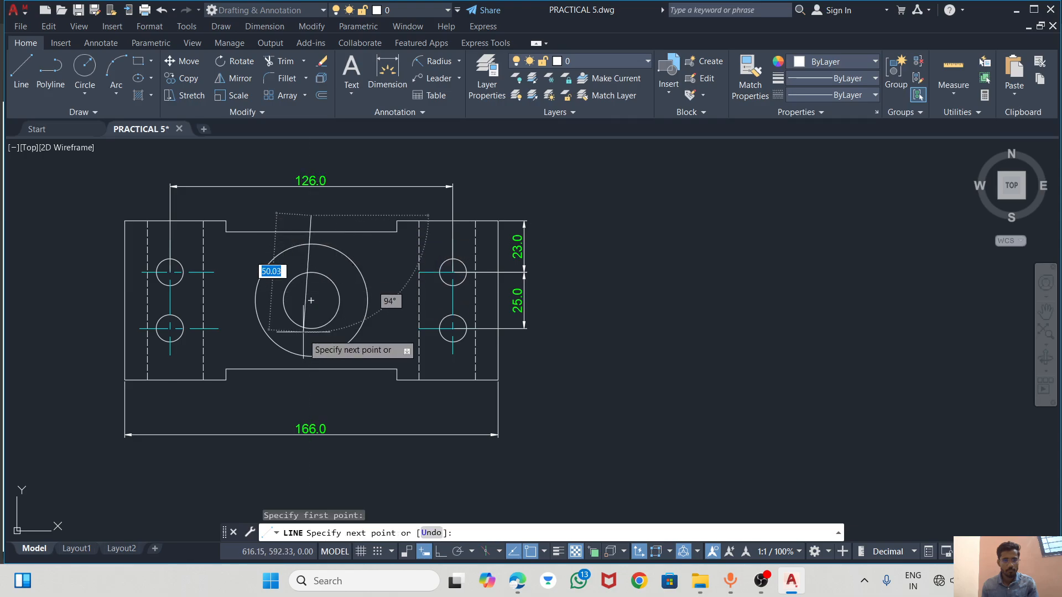
{"action": "left_click", "coordinate": [311, 381]}
{"action": "key", "text": "Escape"}
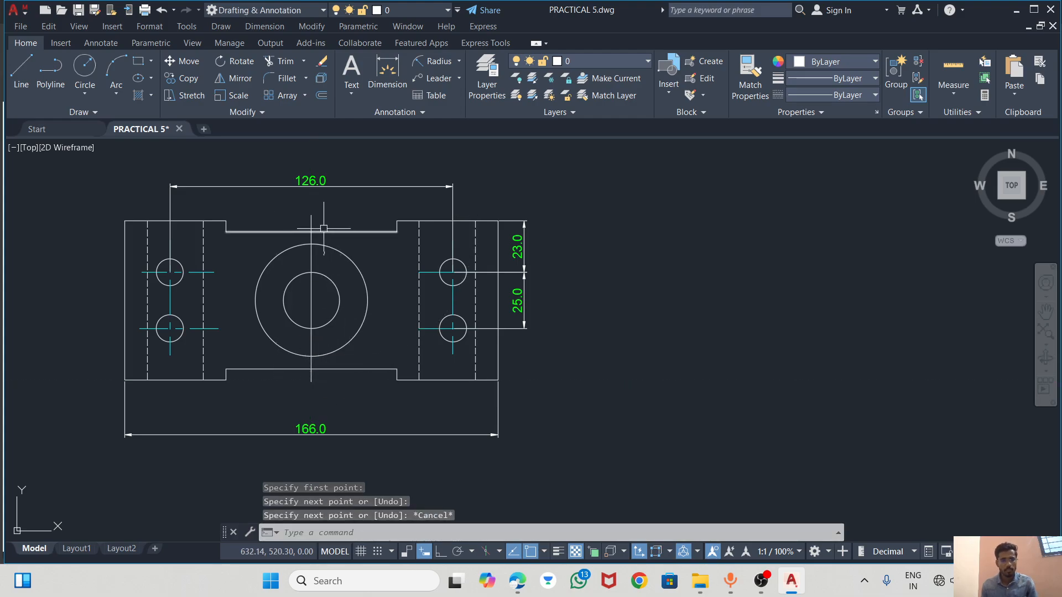
Draw a horizontal line through the centre of the top view's concentric circles with Ortho on, extending slightly past the outer circle
{"action": "left_click", "coordinate": [17, 77]}
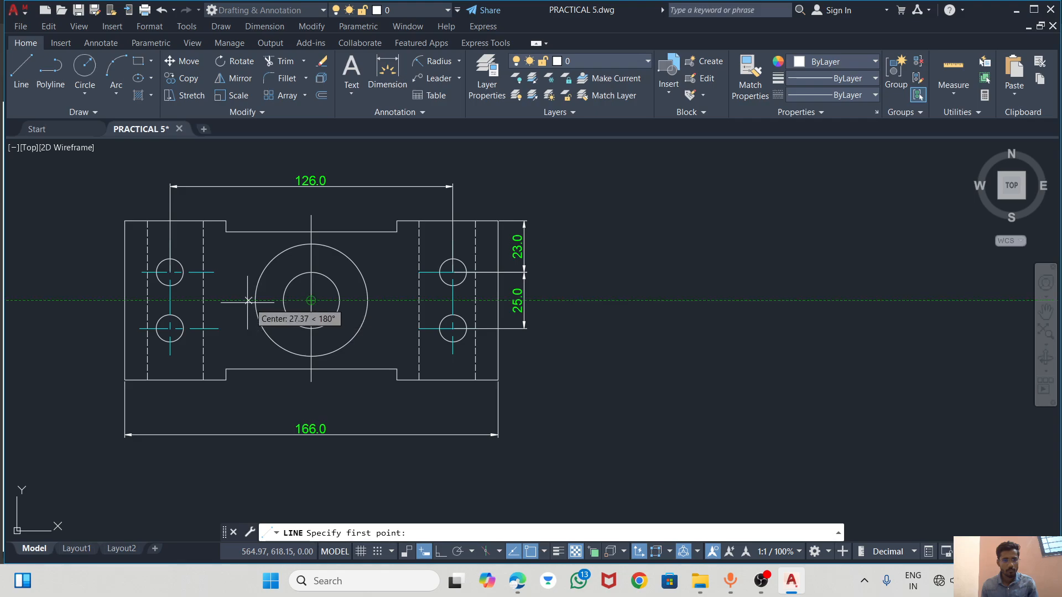
{"action": "left_click", "coordinate": [248, 301]}
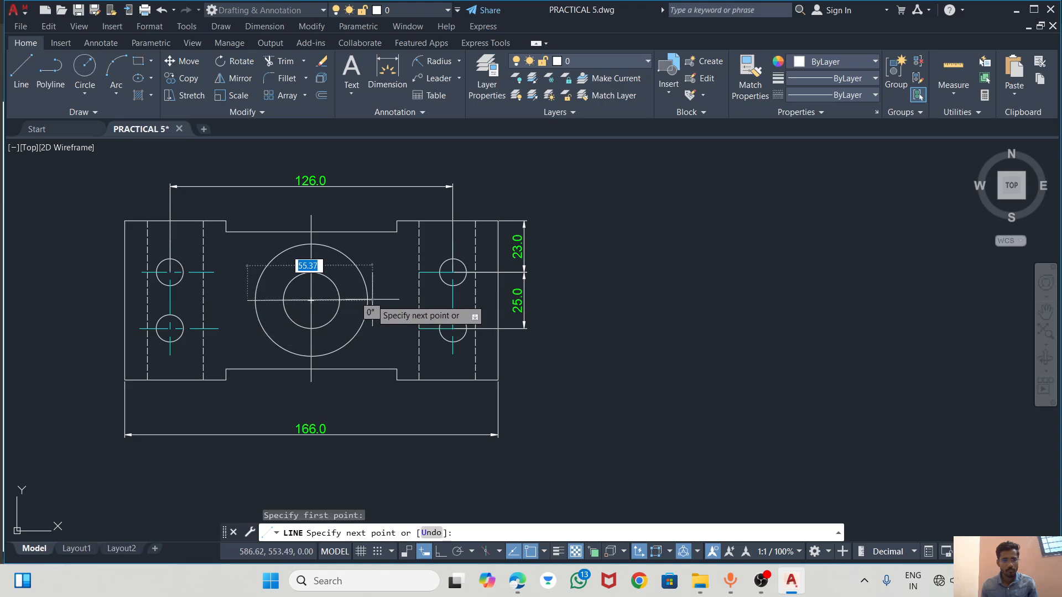
{"action": "key", "text": "F8"}
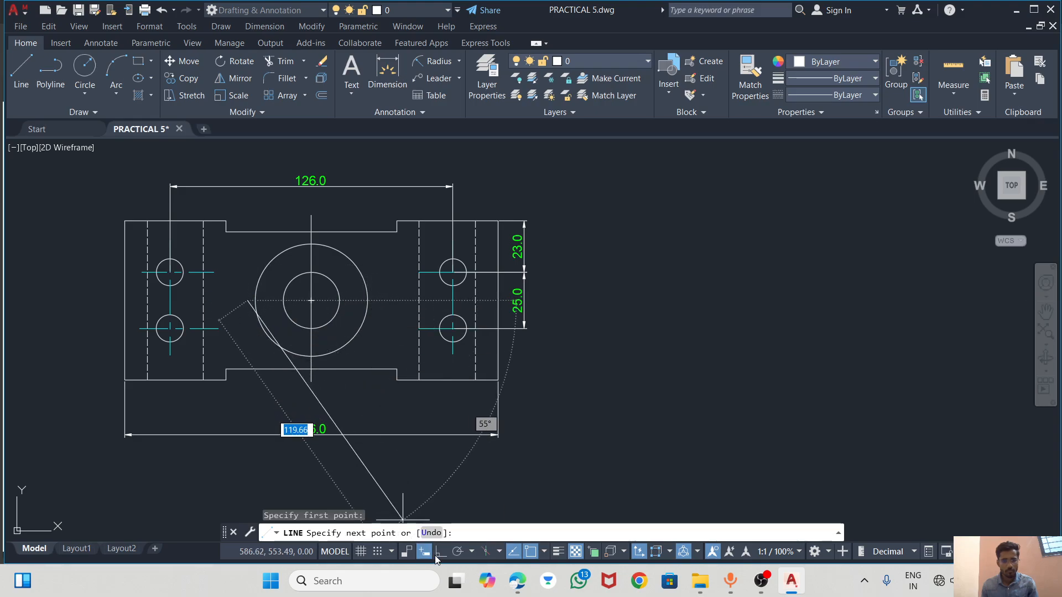
{"action": "left_click", "coordinate": [381, 300]}
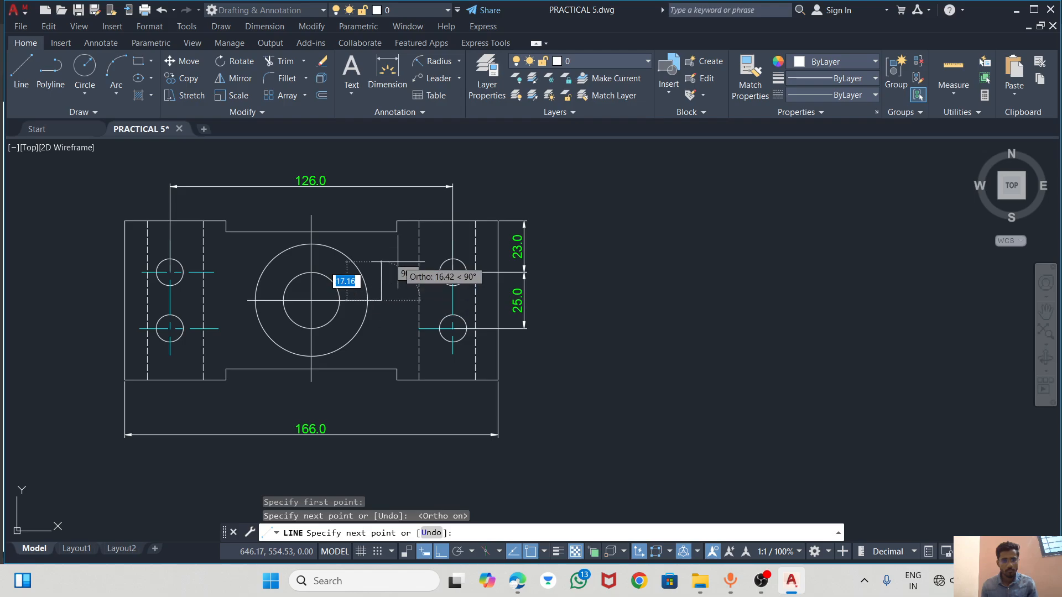
{"action": "key", "text": "Escape"}
Set the two lines crossing at the centre of the concentric circles to the CENTER linetype and Cyan colour
{"action": "left_click", "coordinate": [310, 211]}
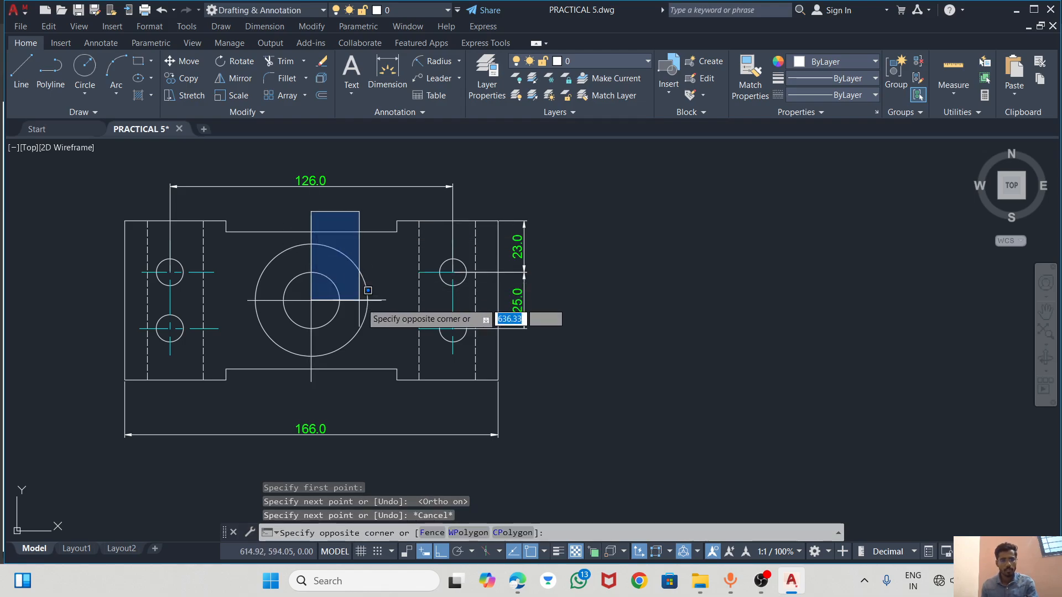
{"action": "key", "text": "Escape"}
{"action": "left_click", "coordinate": [311, 216]}
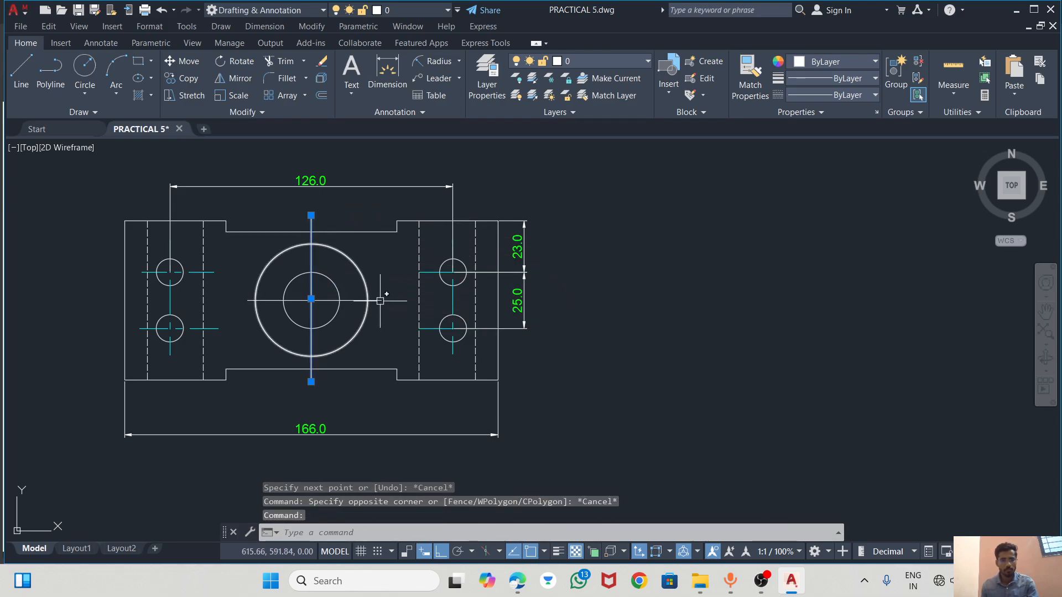
{"action": "left_click", "coordinate": [382, 300]}
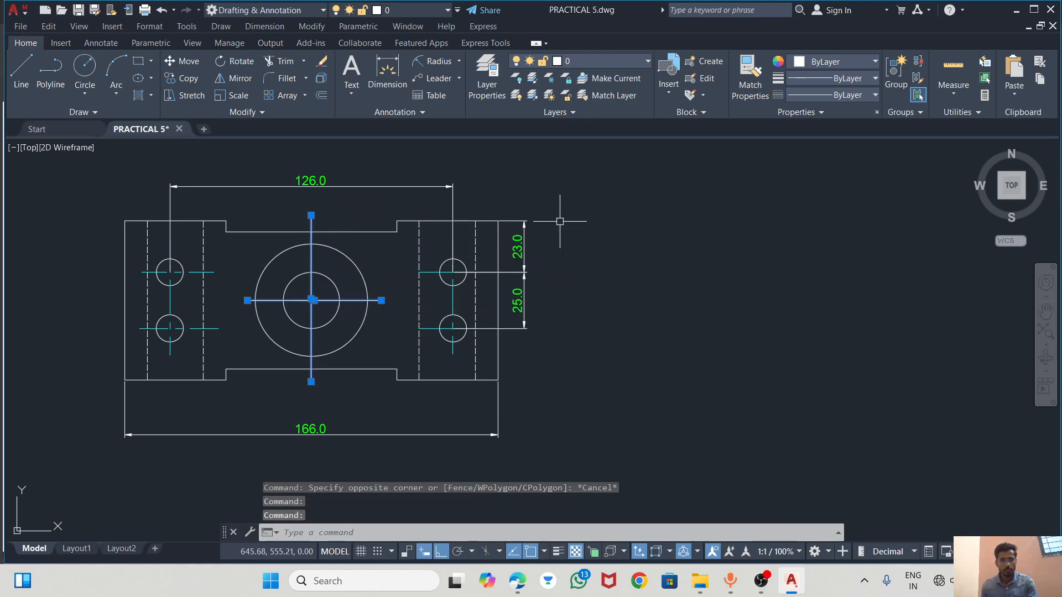
{"action": "left_click", "coordinate": [845, 94]}
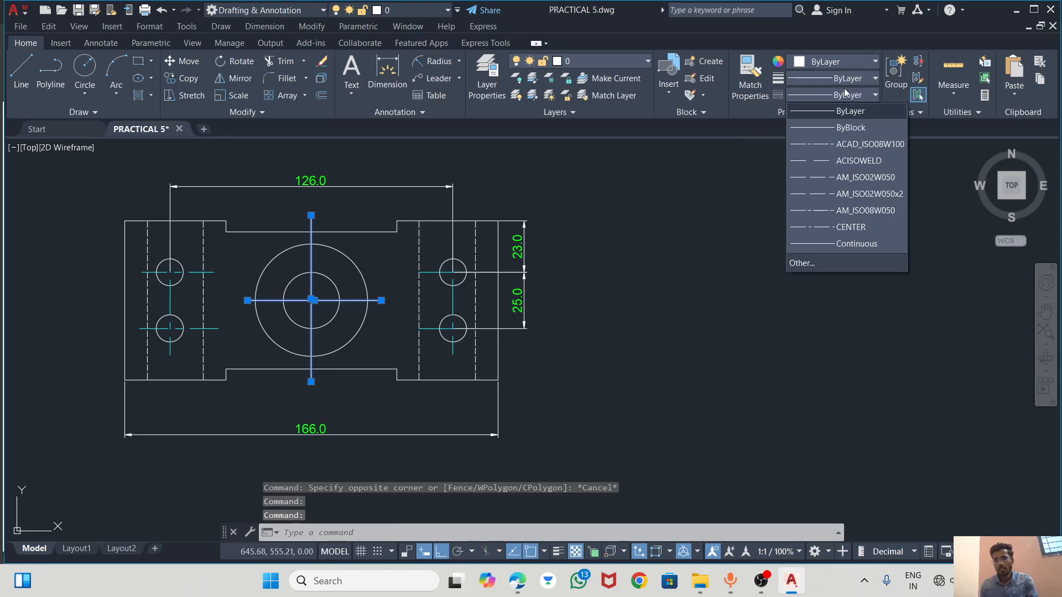
{"action": "left_click", "coordinate": [850, 226]}
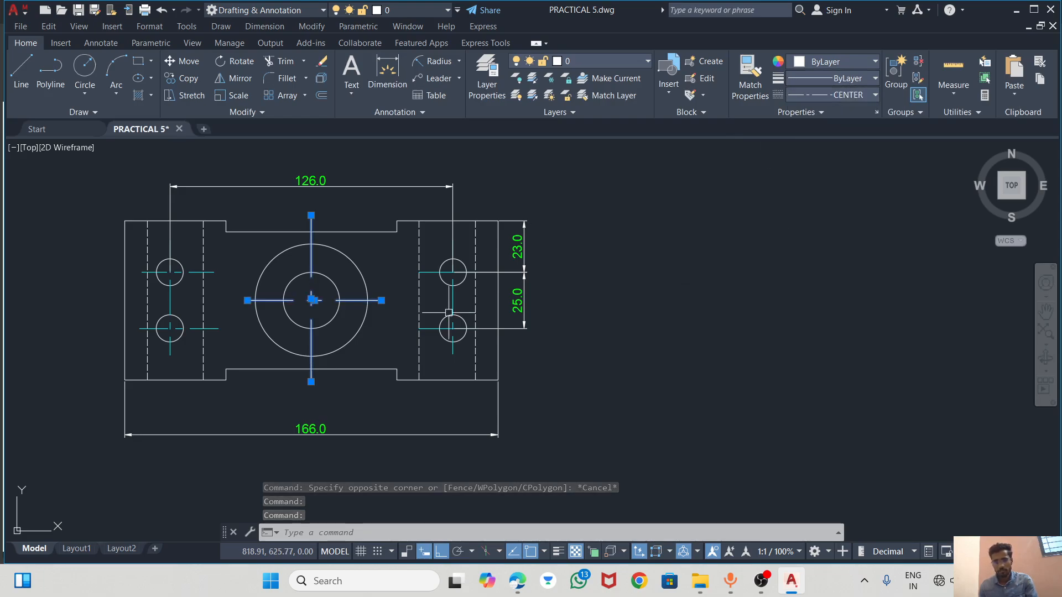
{"action": "left_click", "coordinate": [861, 64]}
{"action": "left_click", "coordinate": [837, 203]}
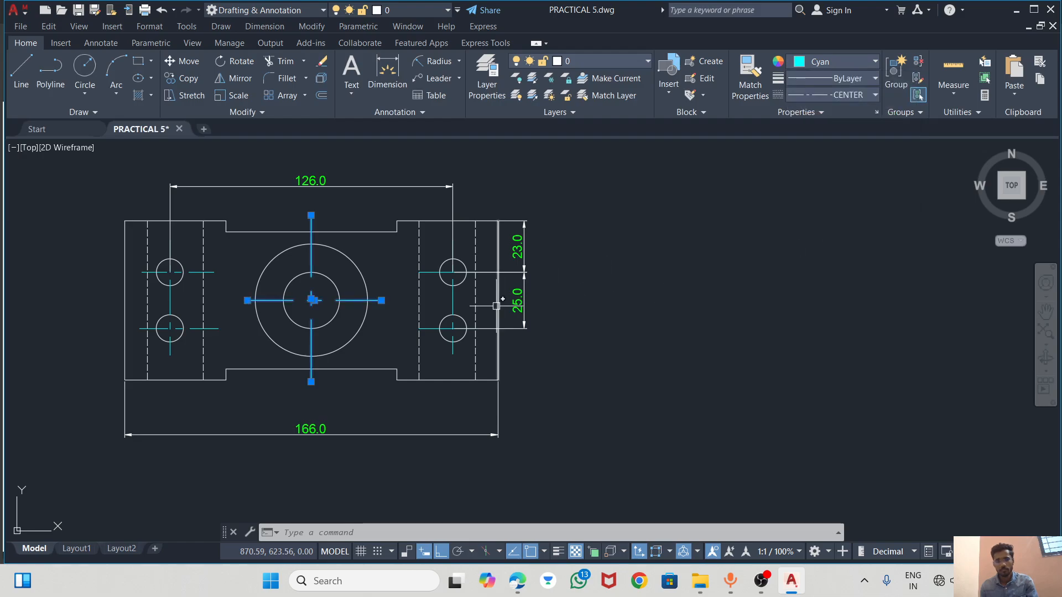
Add a diameter dimension to the top view's upper left hole, placing its text outside the plate, above and left of it
{"action": "scroll", "coordinate": [342, 345], "scroll_direction": "down", "scroll_amount": 5}
{"action": "scroll", "coordinate": [407, 324], "scroll_direction": "up", "scroll_amount": 7}
{"action": "scroll", "coordinate": [469, 229], "scroll_direction": "down", "scroll_amount": 2}
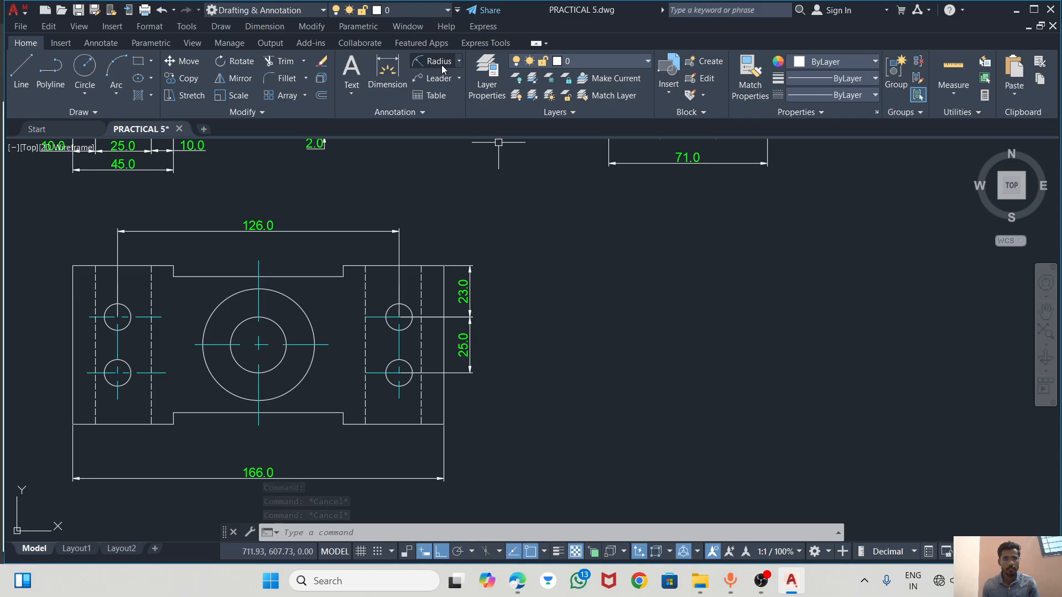
{"action": "left_click", "coordinate": [458, 62]}
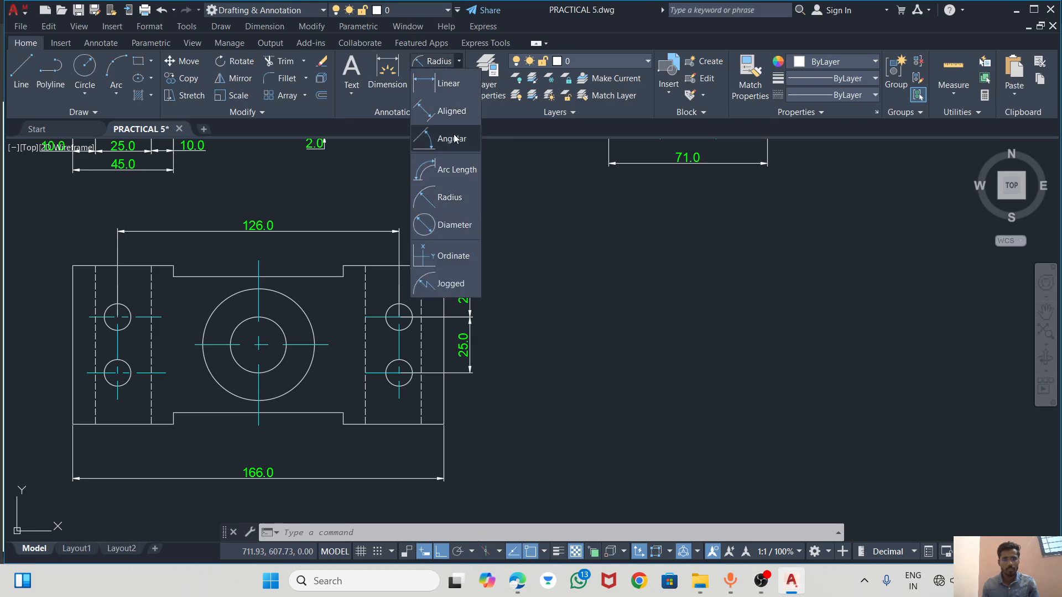
{"action": "left_click", "coordinate": [448, 223]}
{"action": "left_click", "coordinate": [128, 308]}
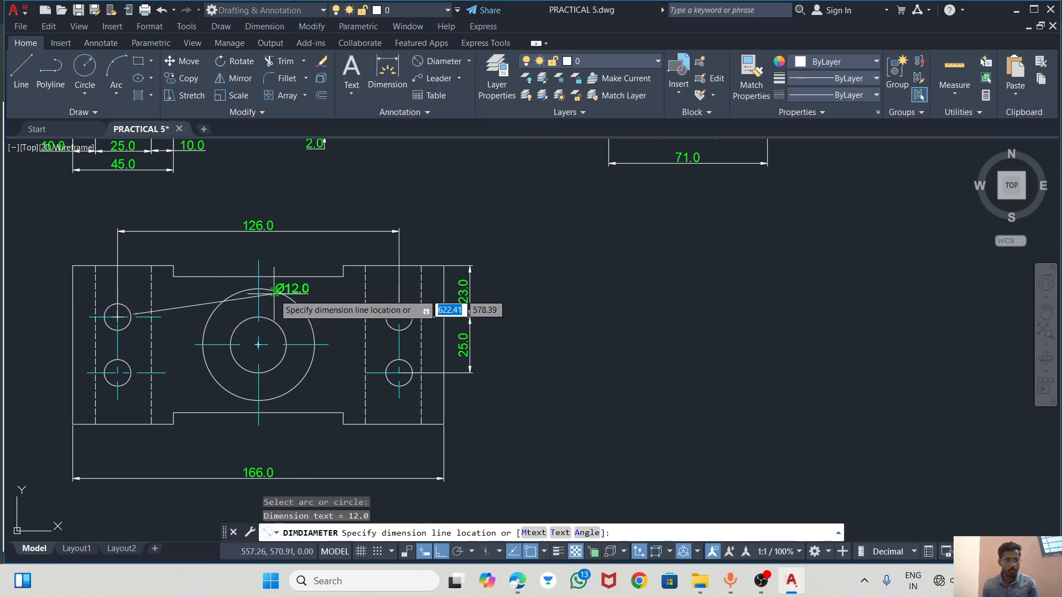
{"action": "scroll", "coordinate": [188, 292], "scroll_direction": "down", "scroll_amount": 3}
{"action": "scroll", "coordinate": [181, 288], "scroll_direction": "up", "scroll_amount": 2}
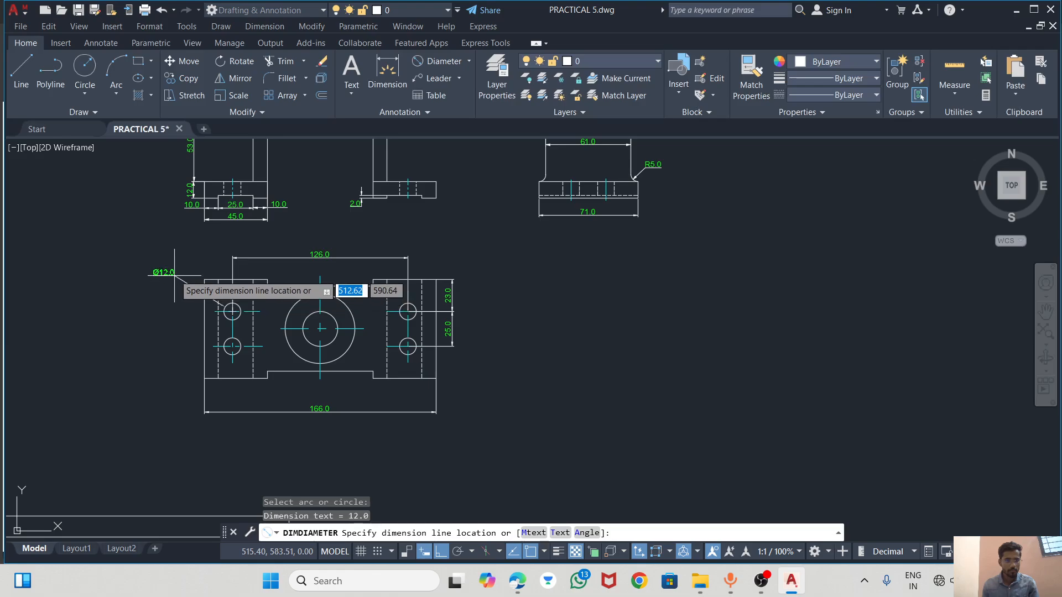
{"action": "left_click", "coordinate": [147, 270]}
Extend the hole's diameter dimension text to read "Ø12.0 x4 hole"
{"action": "scroll", "coordinate": [147, 269], "scroll_direction": "up", "scroll_amount": 5}
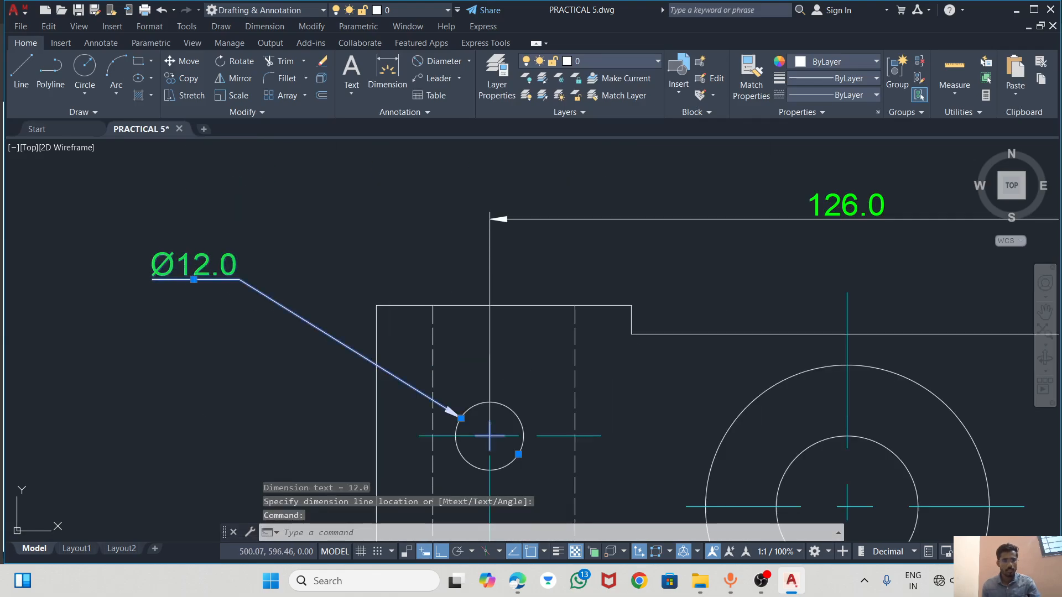
{"action": "double_click", "coordinate": [195, 274]}
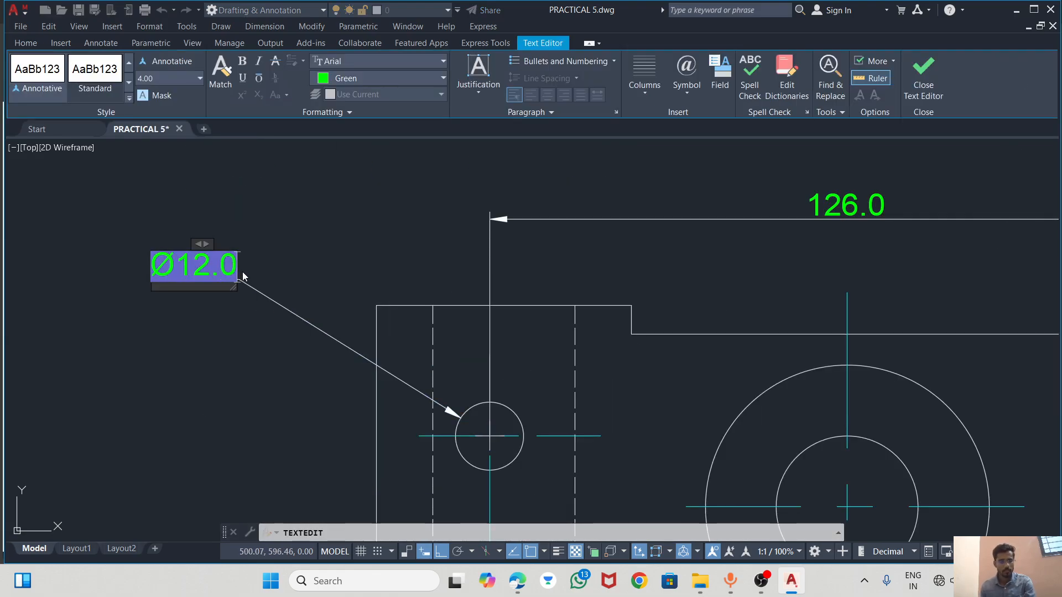
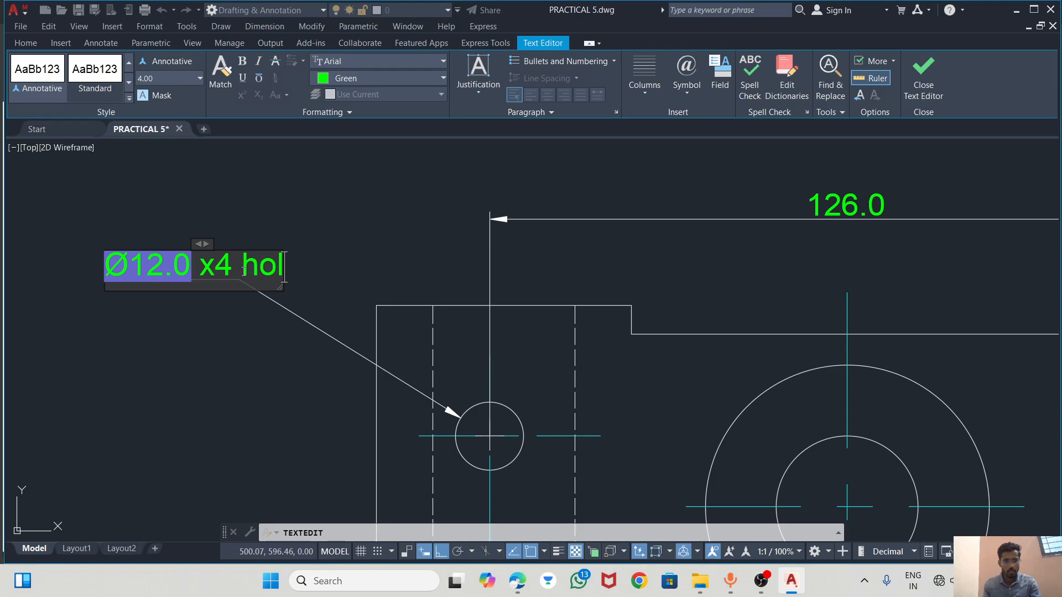
{"action": "left_click", "coordinate": [345, 253]}
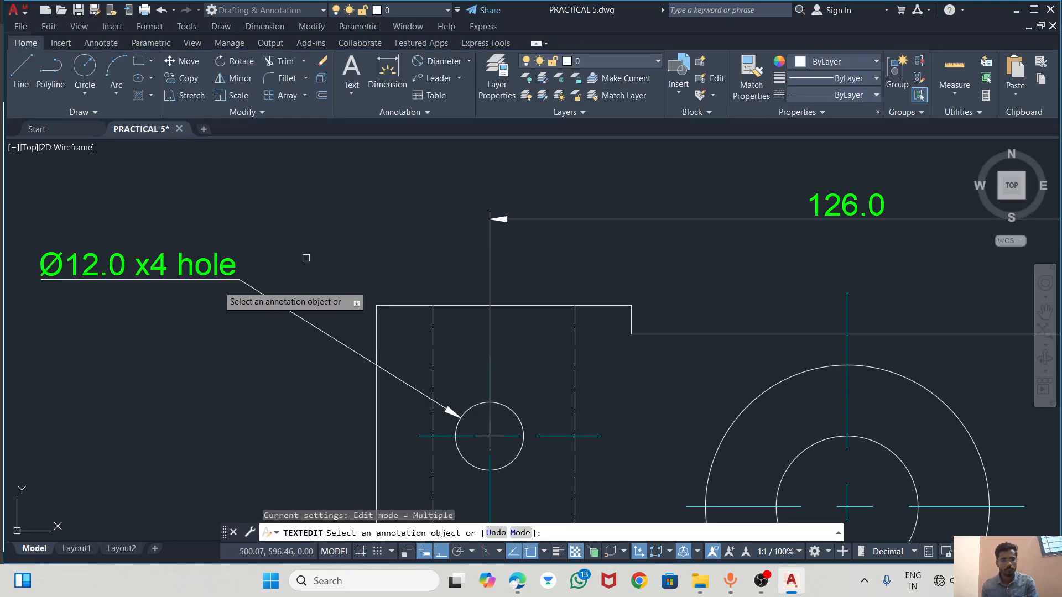
Examine the front, top and side views for dimensions that are still missing
{"action": "scroll", "coordinate": [164, 286], "scroll_direction": "down", "scroll_amount": 2}
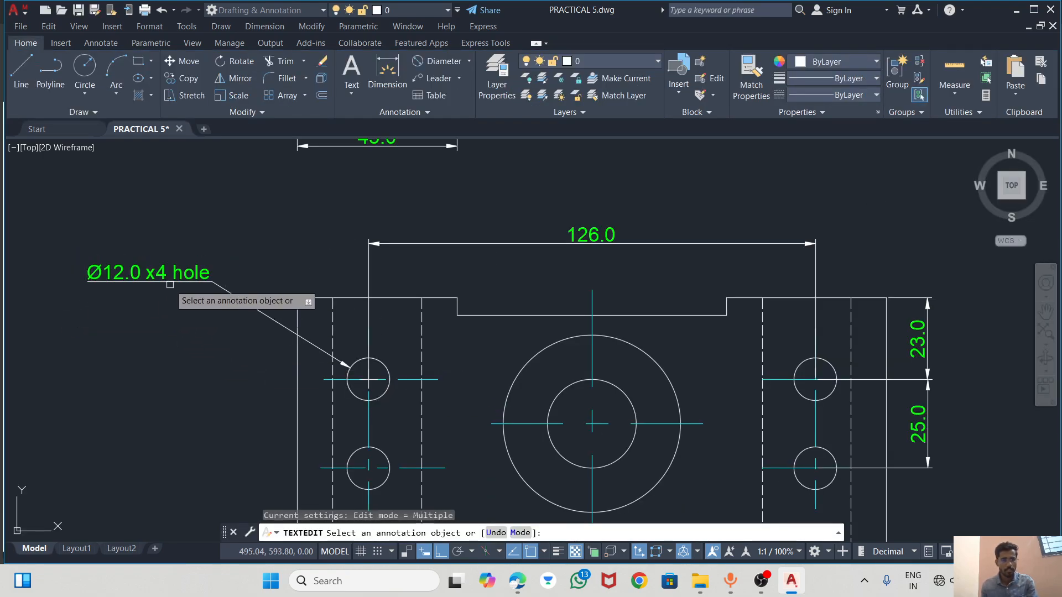
{"action": "scroll", "coordinate": [170, 283], "scroll_direction": "down", "scroll_amount": 2}
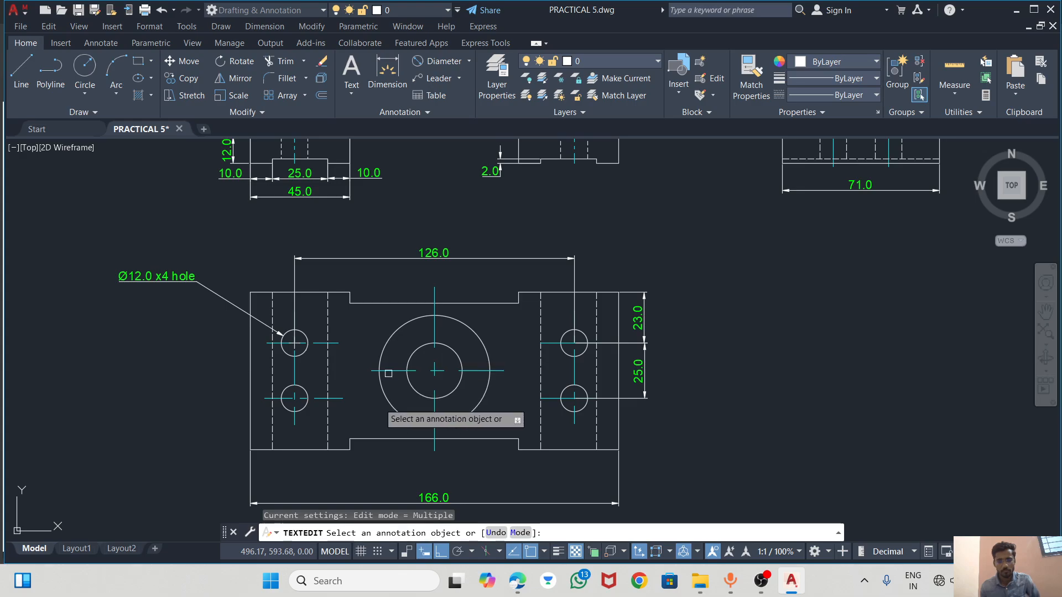
{"action": "scroll", "coordinate": [324, 414], "scroll_direction": "down", "scroll_amount": 2}
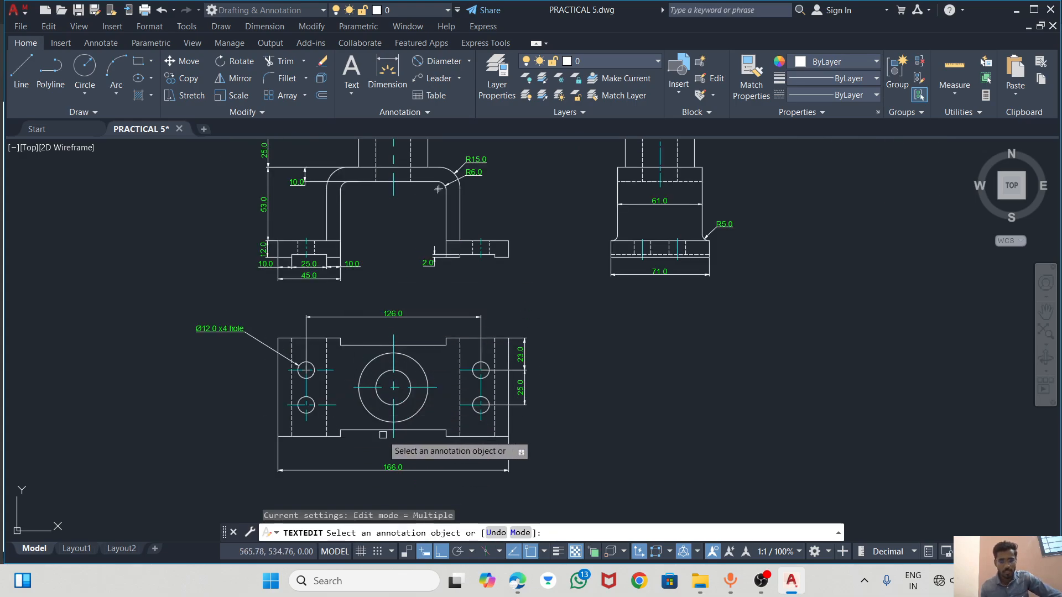
{"action": "scroll", "coordinate": [381, 434], "scroll_direction": "up", "scroll_amount": 2}
{"action": "scroll", "coordinate": [491, 306], "scroll_direction": "down", "scroll_amount": 2}
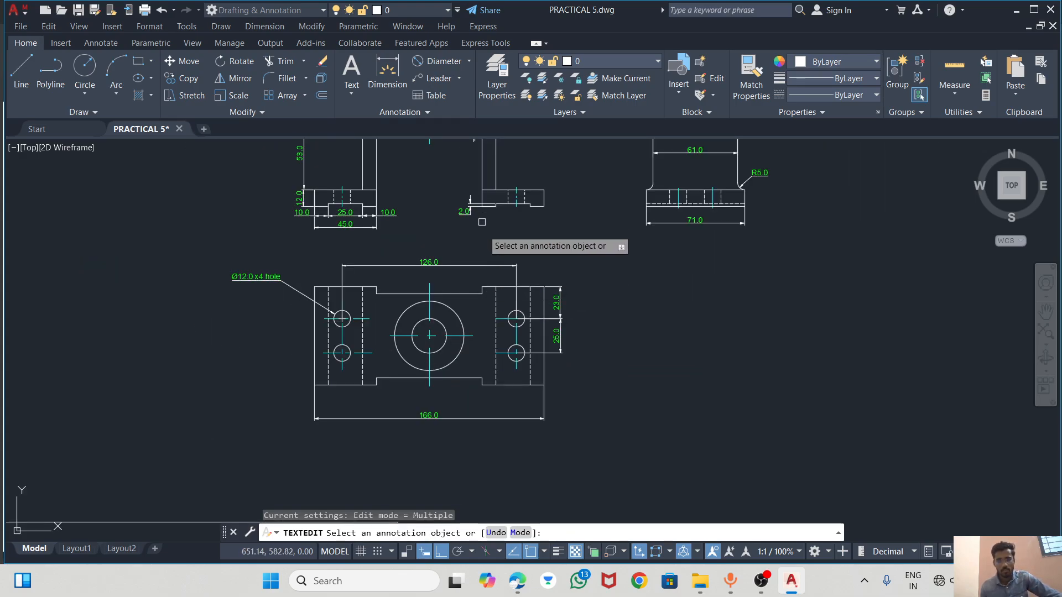
{"action": "scroll", "coordinate": [534, 283], "scroll_direction": "down", "scroll_amount": 2}
{"action": "scroll", "coordinate": [642, 224], "scroll_direction": "up", "scroll_amount": 3}
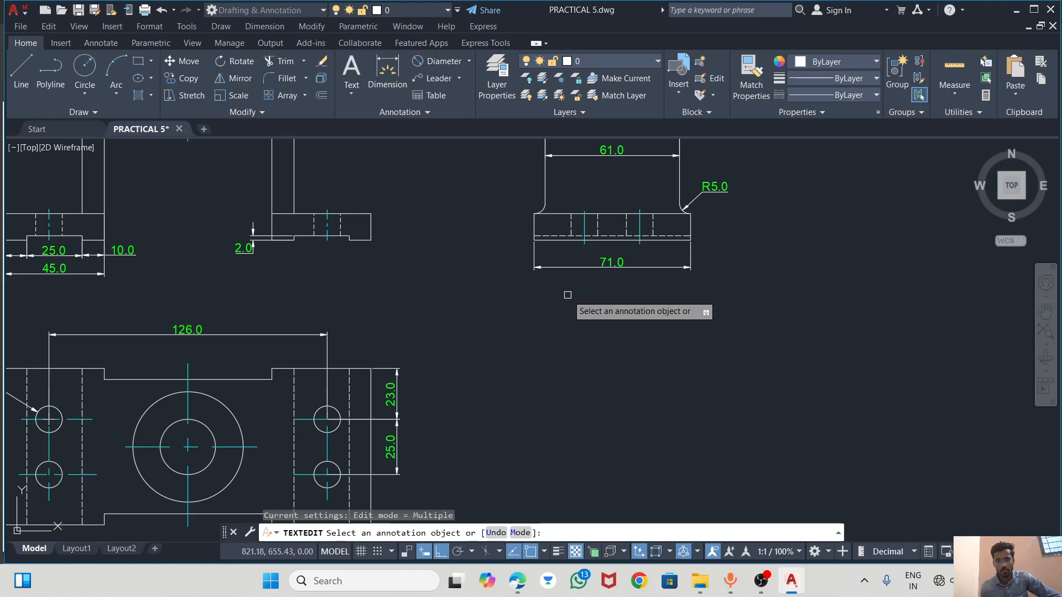
{"action": "scroll", "coordinate": [567, 295], "scroll_direction": "down", "scroll_amount": 3}
{"action": "scroll", "coordinate": [570, 285], "scroll_direction": "down", "scroll_amount": 3}
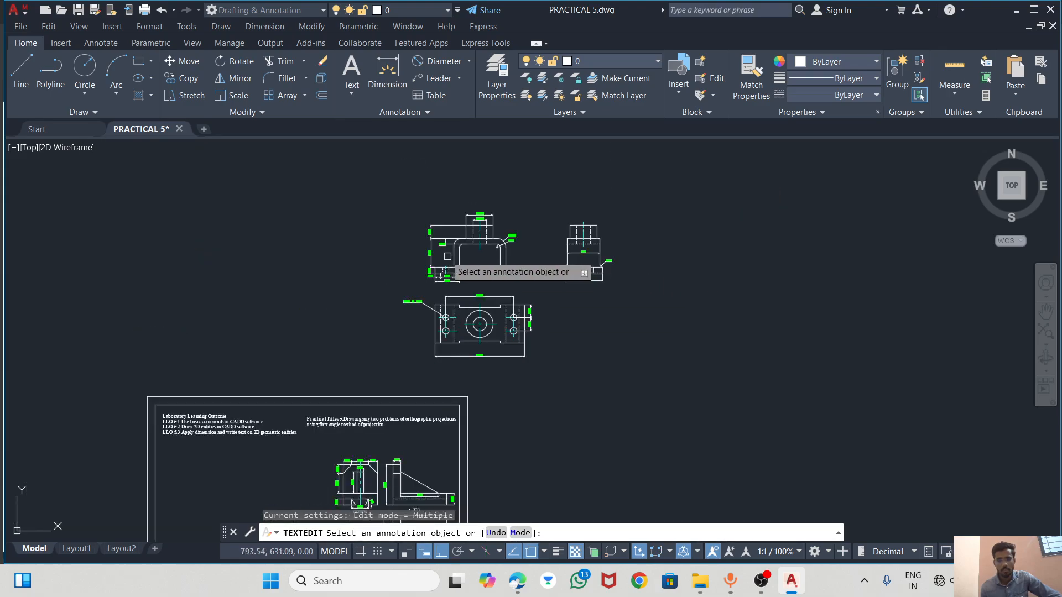
{"action": "scroll", "coordinate": [447, 256], "scroll_direction": "up", "scroll_amount": 3}
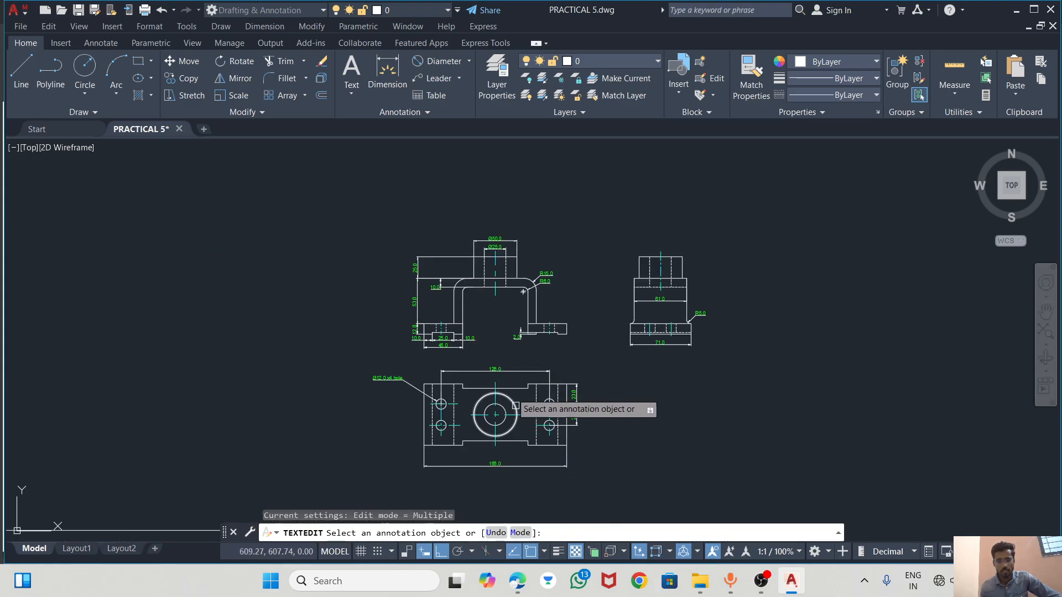
{"action": "scroll", "coordinate": [581, 416], "scroll_direction": "up", "scroll_amount": 2}
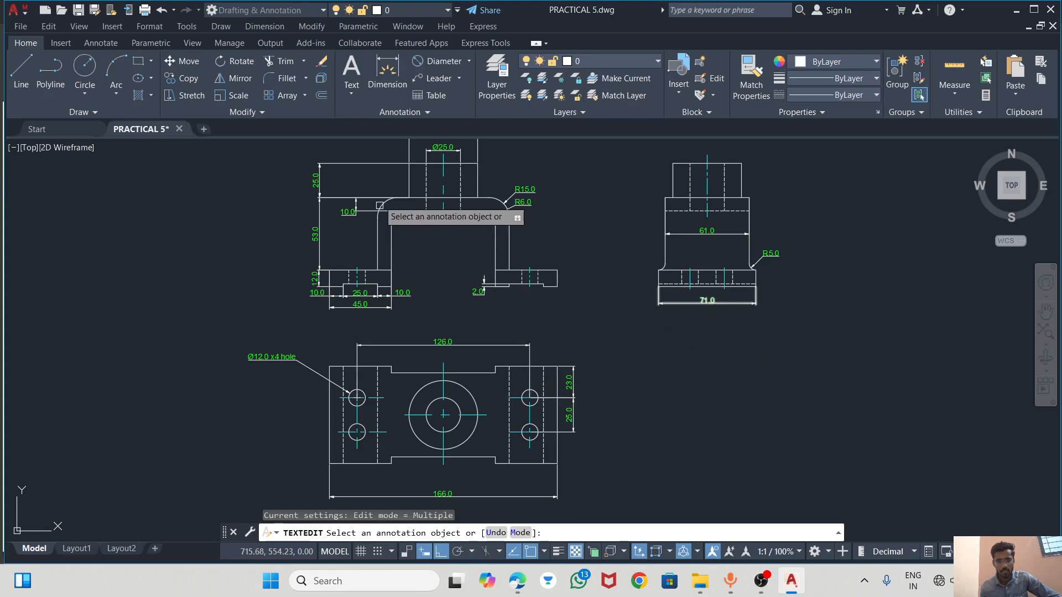
Dimension the top view's overall depth along its right edge, placing the dimension line outside the hole spacing dimensions
{"action": "left_click", "coordinate": [384, 67]}
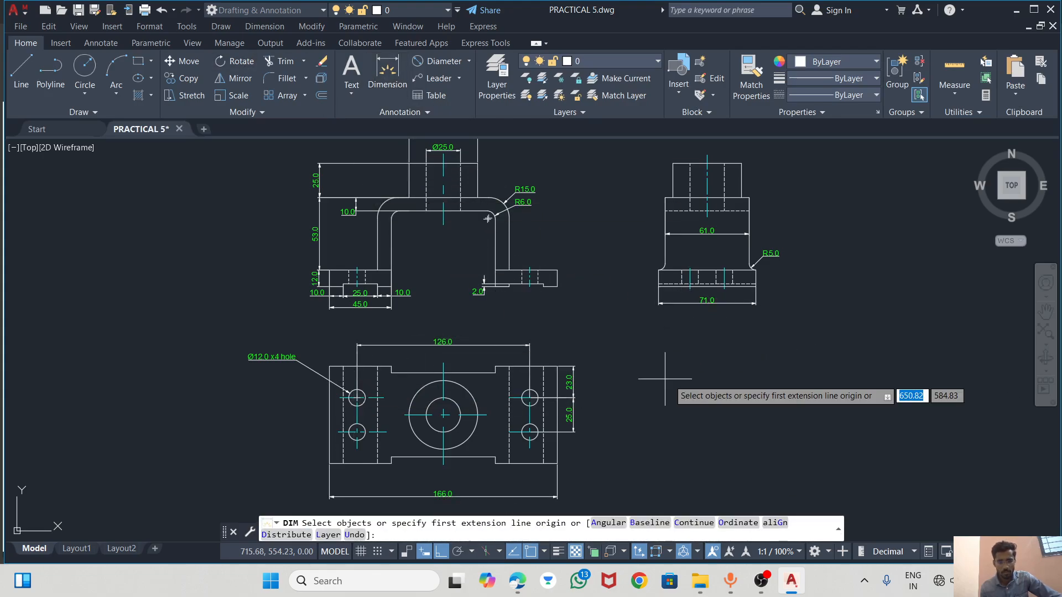
{"action": "key", "text": "Return"}
{"action": "left_click", "coordinate": [557, 366]}
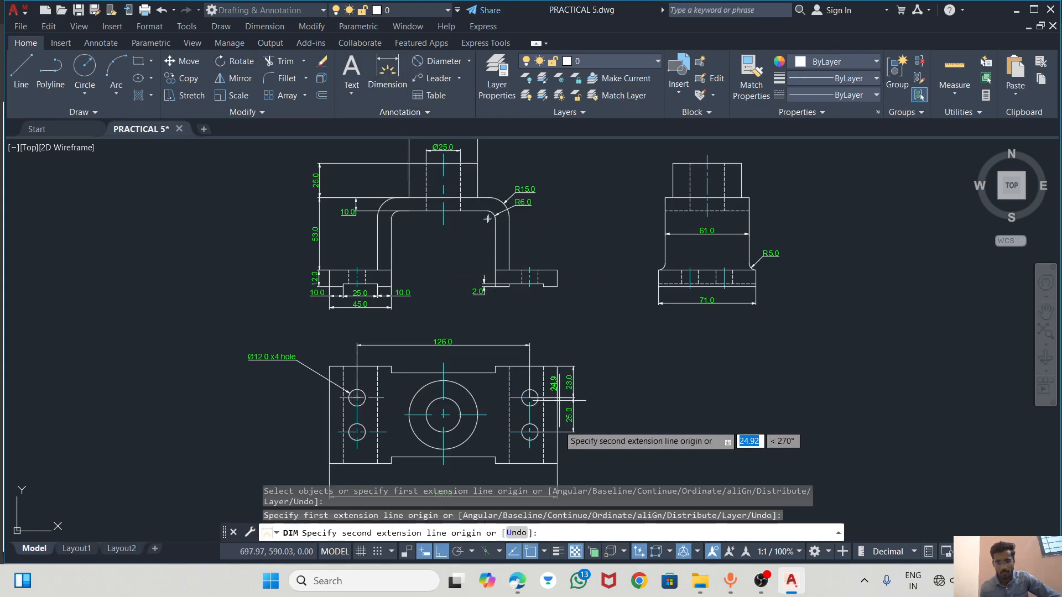
{"action": "left_click", "coordinate": [556, 464]}
{"action": "left_click", "coordinate": [591, 437]}
{"action": "scroll", "coordinate": [594, 356], "scroll_direction": "up", "scroll_amount": 4}
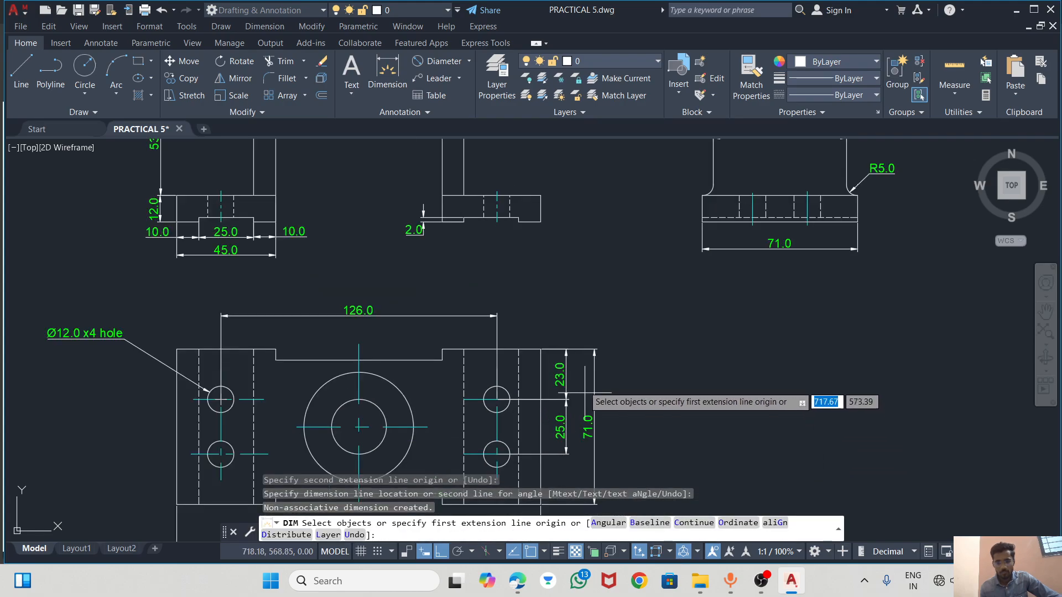
Check the front view's vertical dimensions in the reference drawing in machinedrawing.pdf
{"action": "scroll", "coordinate": [606, 298], "scroll_direction": "down", "scroll_amount": 2}
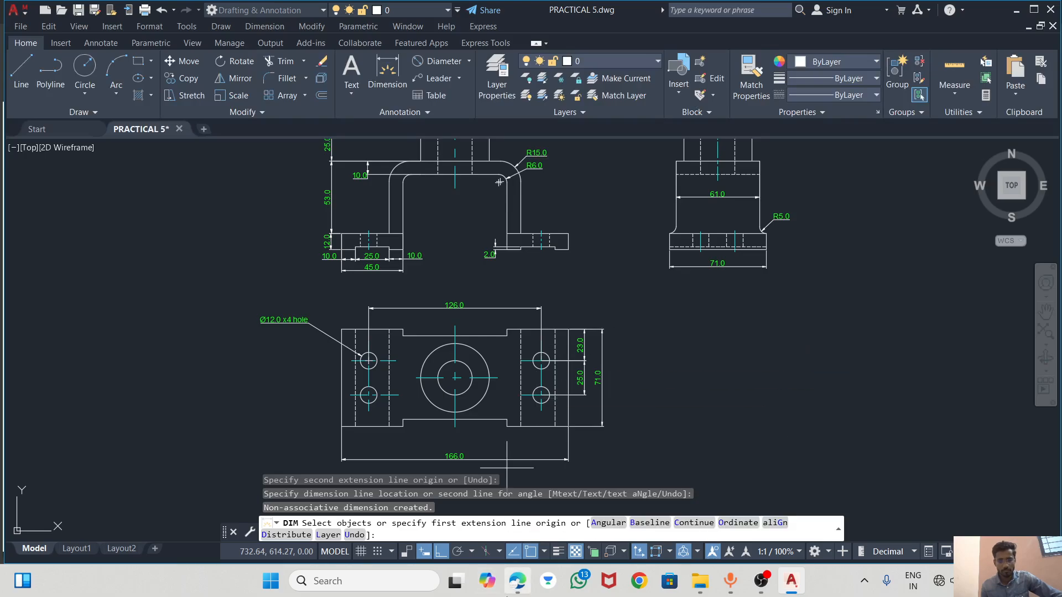
{"action": "key", "text": "alt+Tab"}
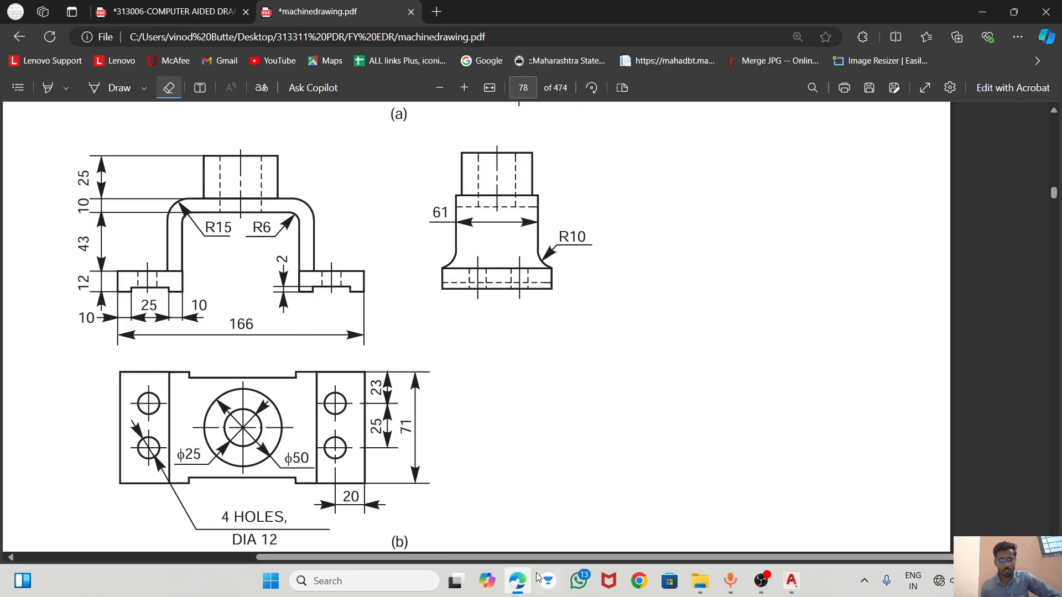
{"action": "left_click", "coordinate": [790, 588]}
Delete the 53.0 height dimension and the 10.0 thickness dimension from the front view
{"action": "scroll", "coordinate": [340, 184], "scroll_direction": "up", "scroll_amount": 5}
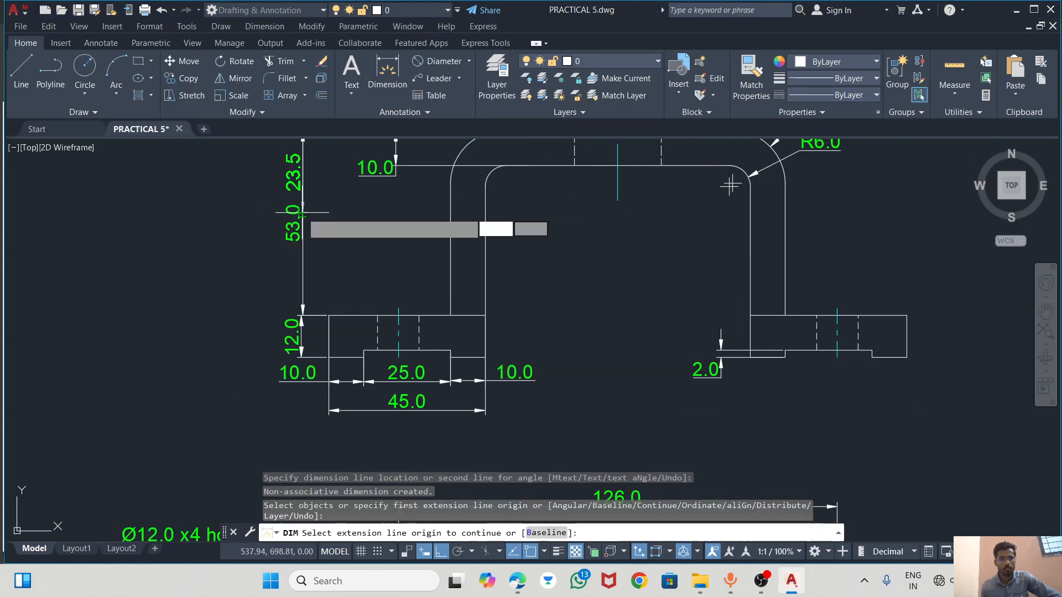
{"action": "left_click", "coordinate": [302, 212]}
{"action": "key", "text": "Escape"}
{"action": "scroll", "coordinate": [345, 254], "scroll_direction": "down", "scroll_amount": 2}
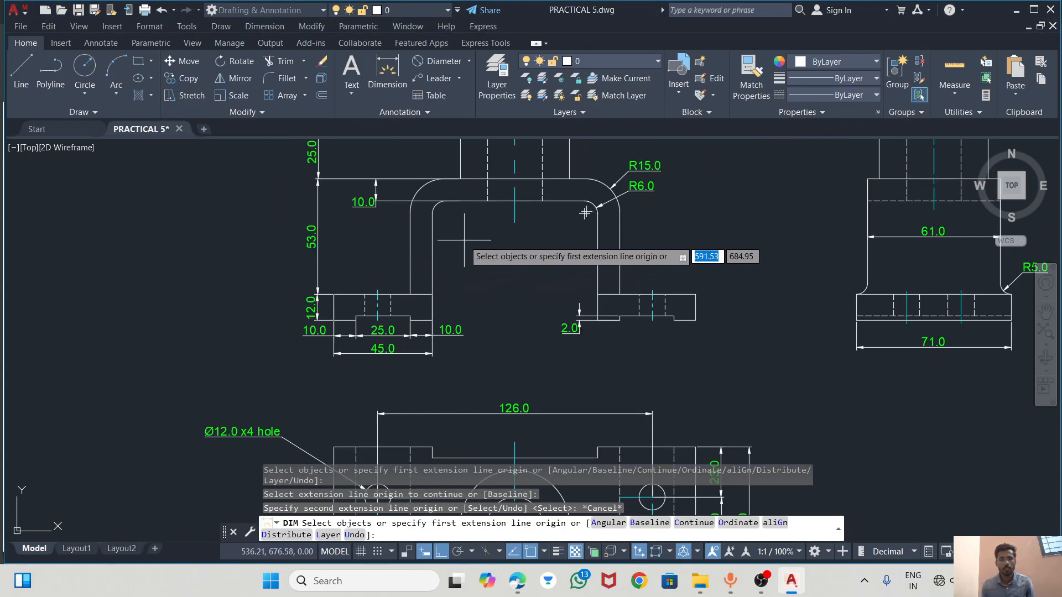
{"action": "scroll", "coordinate": [476, 243], "scroll_direction": "down", "scroll_amount": 2}
{"action": "scroll", "coordinate": [344, 227], "scroll_direction": "up", "scroll_amount": 2}
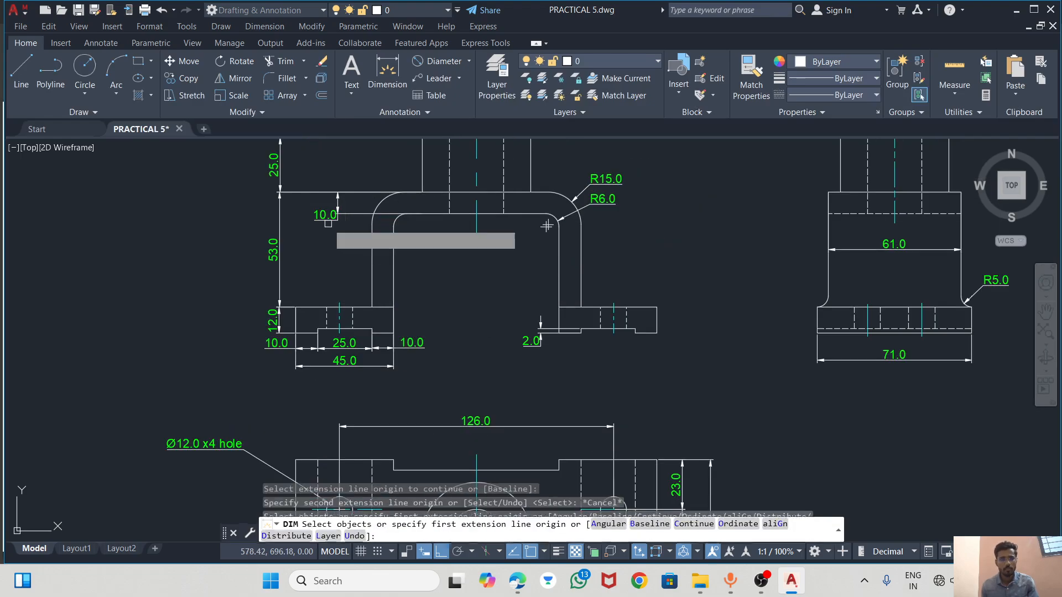
{"action": "scroll", "coordinate": [314, 220], "scroll_direction": "up", "scroll_amount": 2}
{"action": "left_click", "coordinate": [227, 250]}
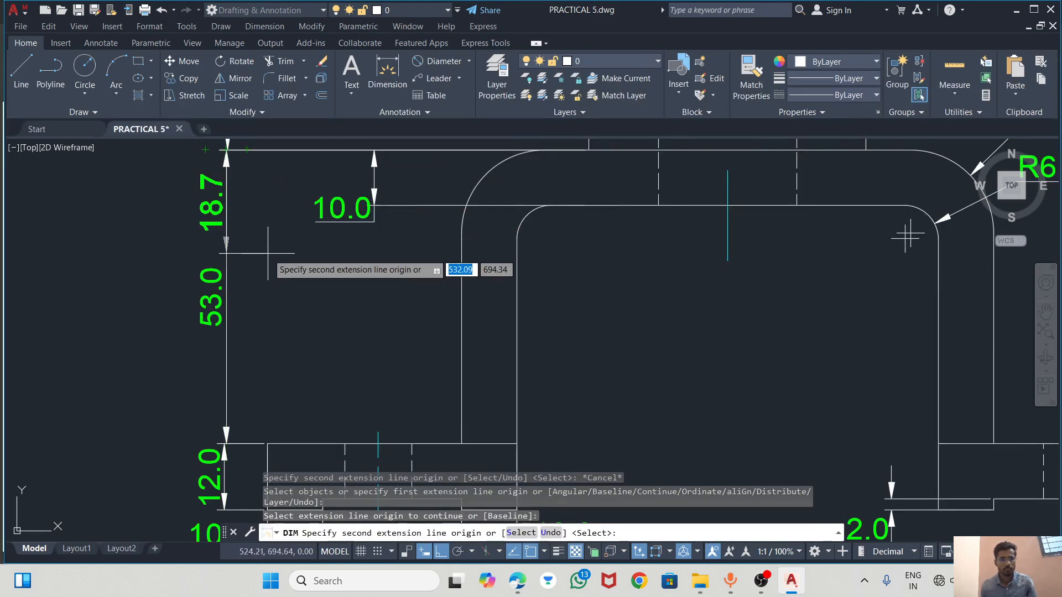
{"action": "key", "text": "Escape"}
{"action": "left_click", "coordinate": [228, 242]}
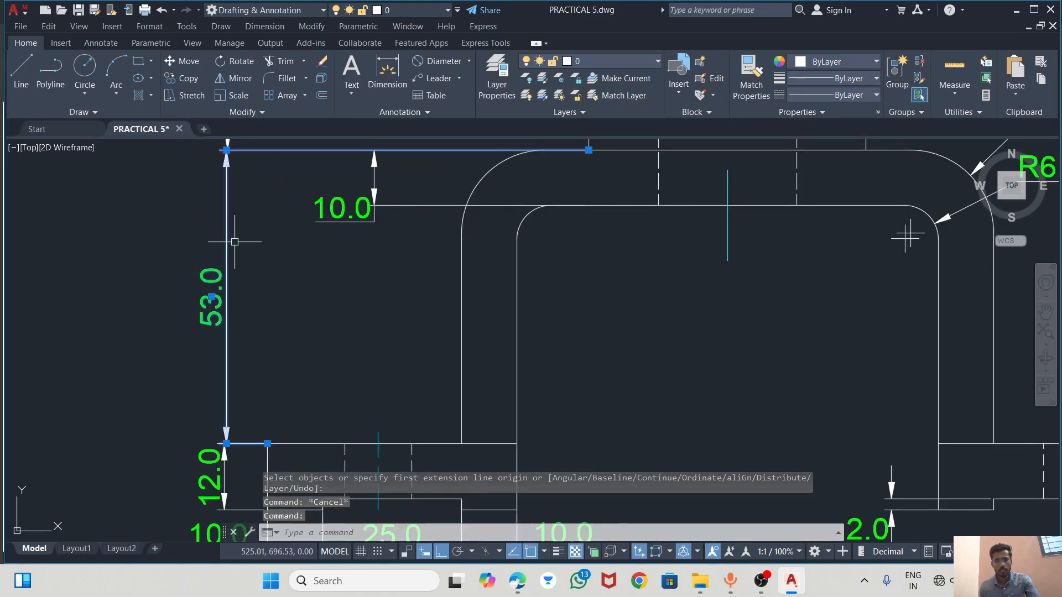
{"action": "key", "text": "Delete"}
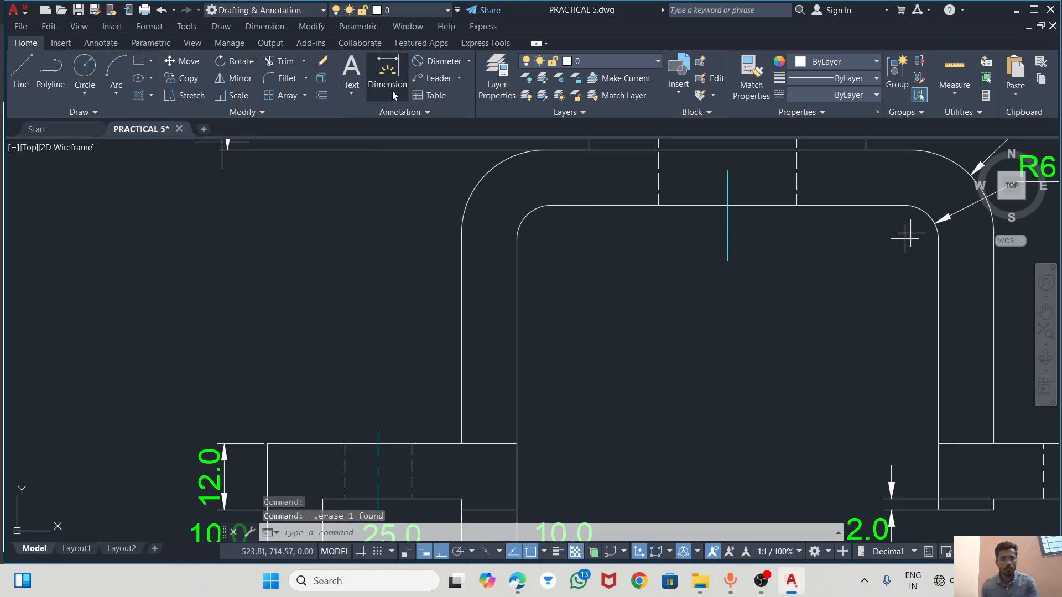
Dimension the front view's inner height from the base flange's top face to the bridge's underside, placing the dimension line above the 12.0 dimension
{"action": "left_click", "coordinate": [387, 69]}
{"action": "left_click", "coordinate": [516, 443]}
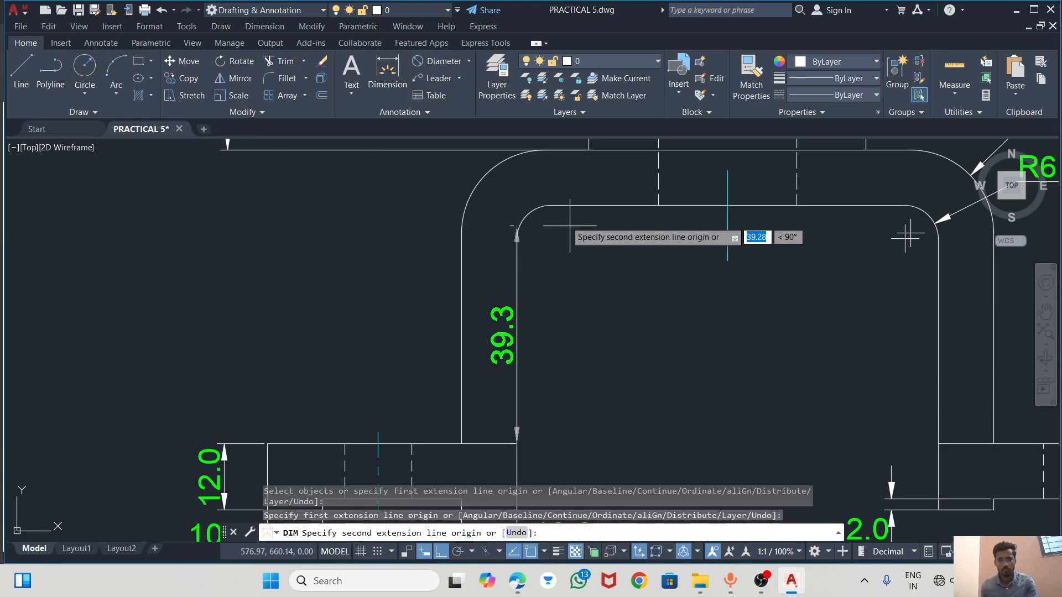
{"action": "left_click", "coordinate": [517, 206]}
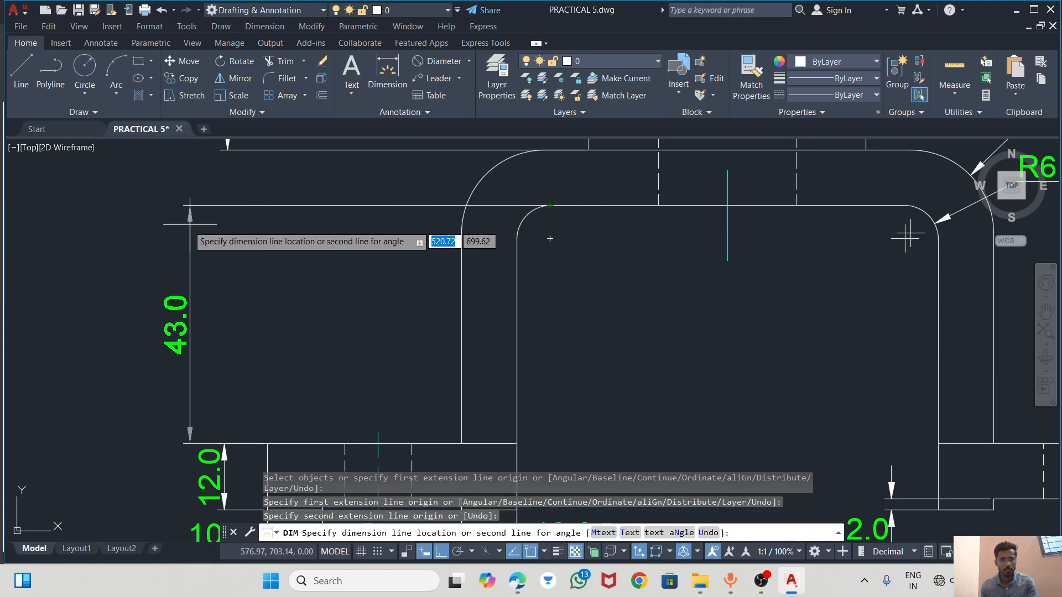
{"action": "left_click", "coordinate": [224, 244]}
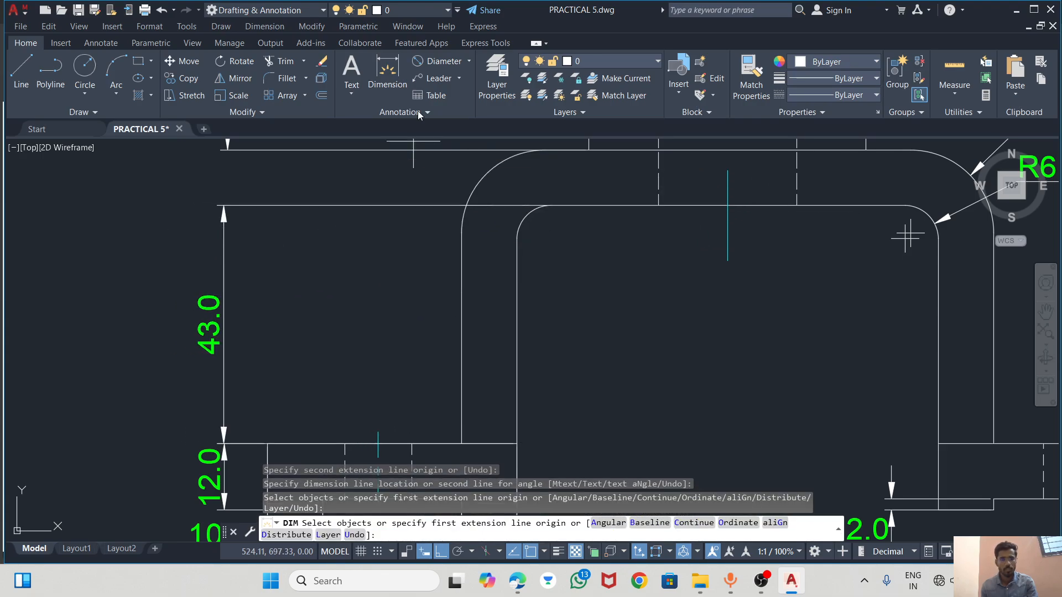
Dimension the front view's bridge thickness vertically, placing the dimension outside the bracket between the left bend and the height dimensions
{"action": "left_click", "coordinate": [387, 69]}
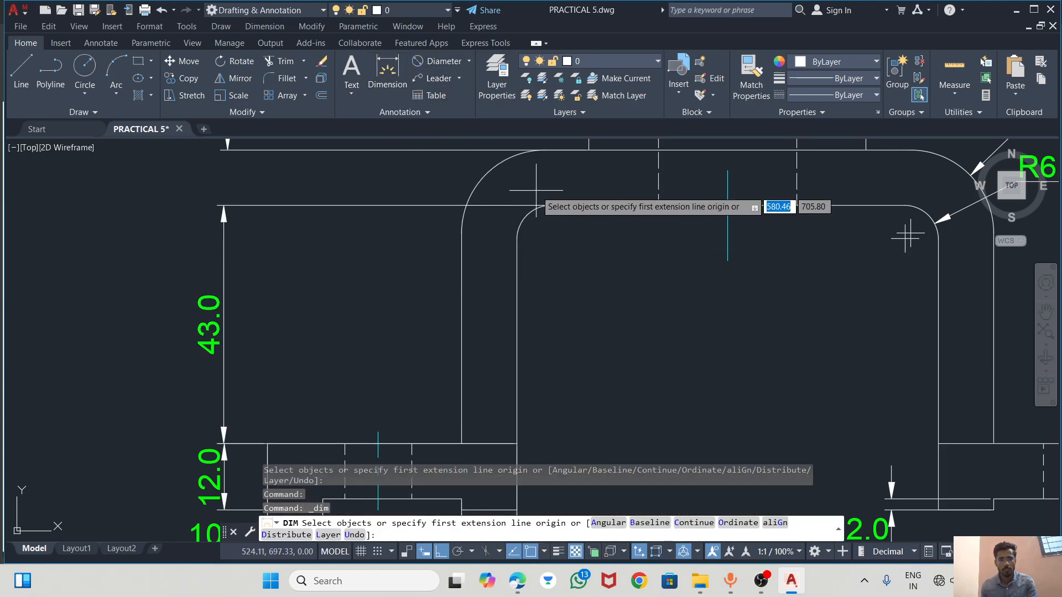
{"action": "left_click", "coordinate": [546, 205]}
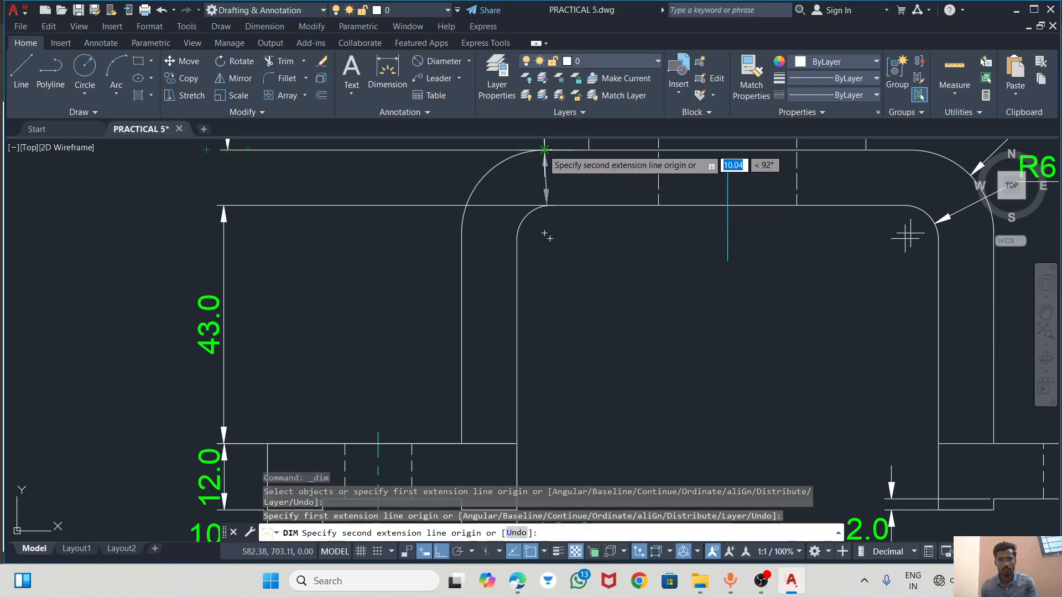
{"action": "left_click", "coordinate": [589, 149]}
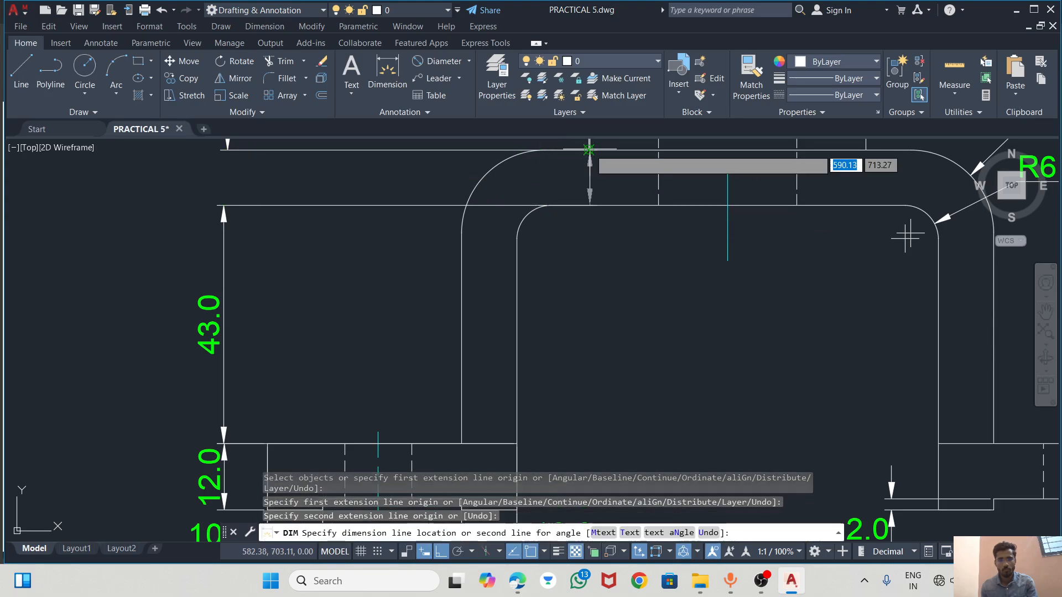
{"action": "scroll", "coordinate": [354, 199], "scroll_direction": "down", "scroll_amount": 3}
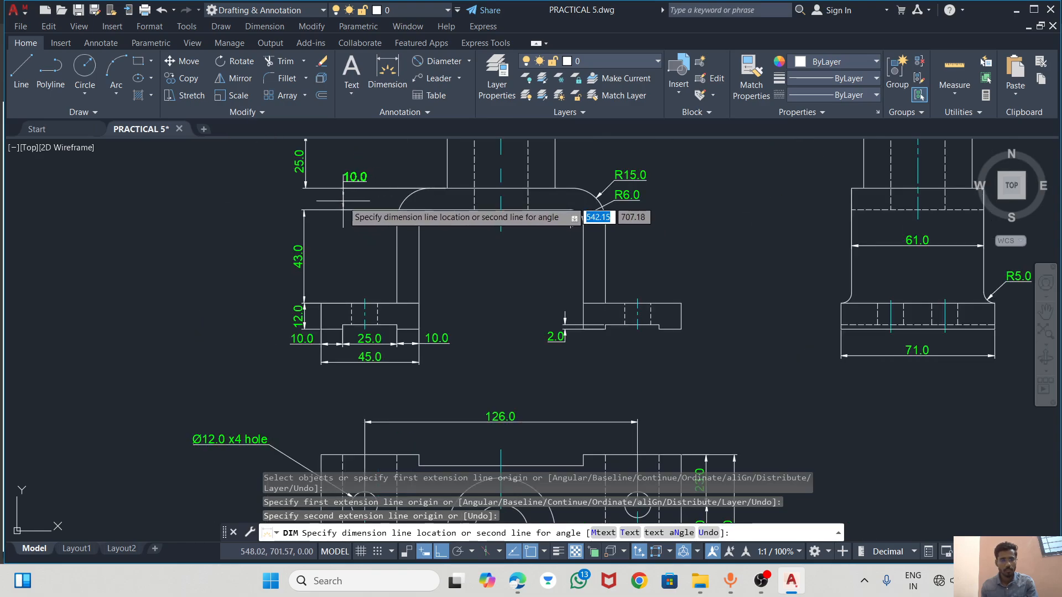
{"action": "left_click", "coordinate": [343, 201]}
{"action": "scroll", "coordinate": [685, 253], "scroll_direction": "up", "scroll_amount": 2}
{"action": "scroll", "coordinate": [538, 268], "scroll_direction": "down", "scroll_amount": 2}
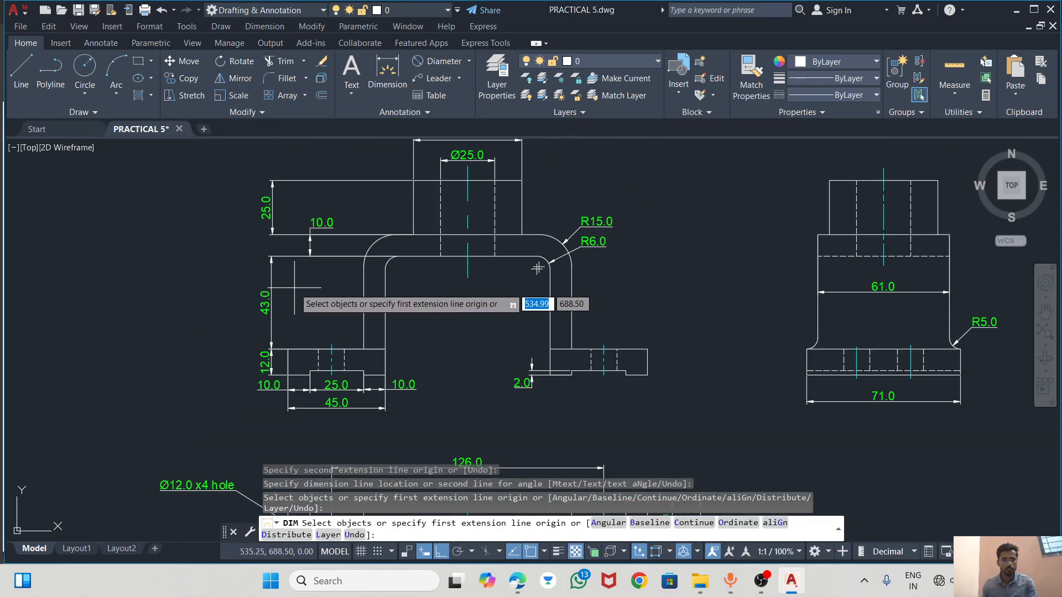
{"action": "key", "text": "Return"}
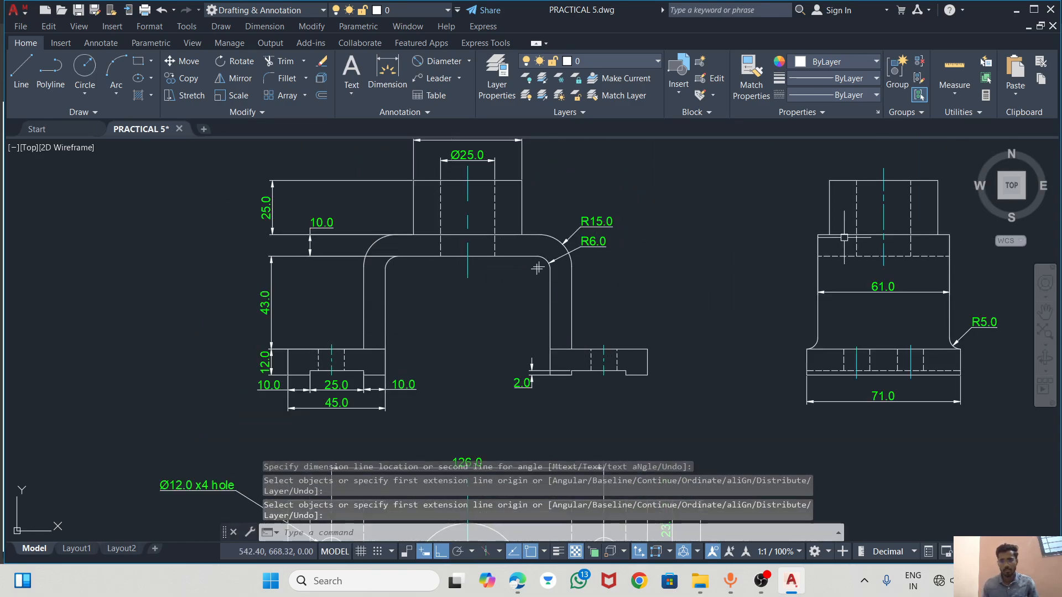
{"action": "scroll", "coordinate": [492, 257], "scroll_direction": "down", "scroll_amount": 2}
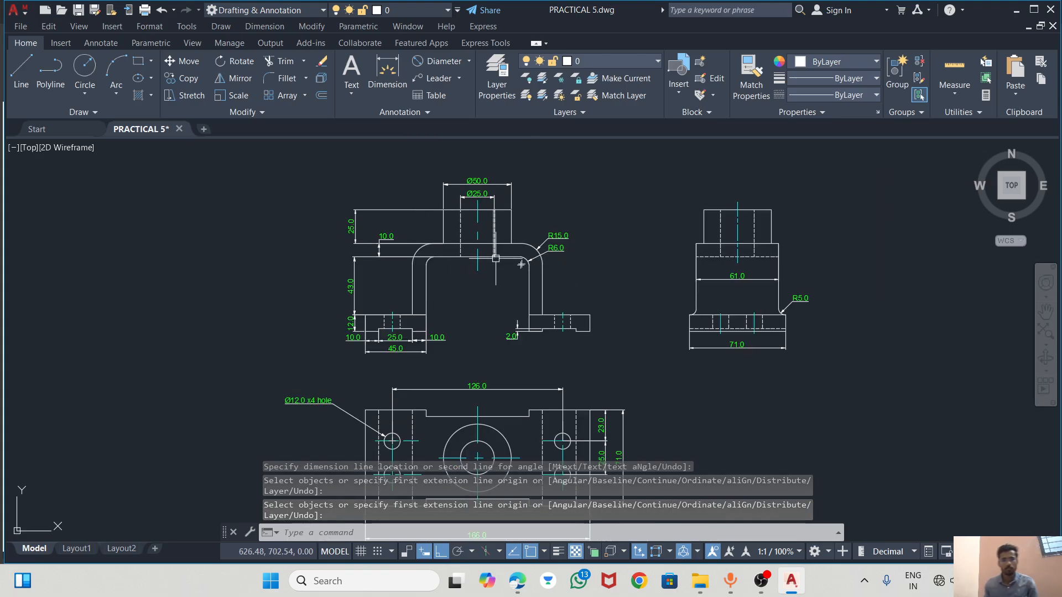
{"action": "scroll", "coordinate": [521, 264], "scroll_direction": "up", "scroll_amount": 4}
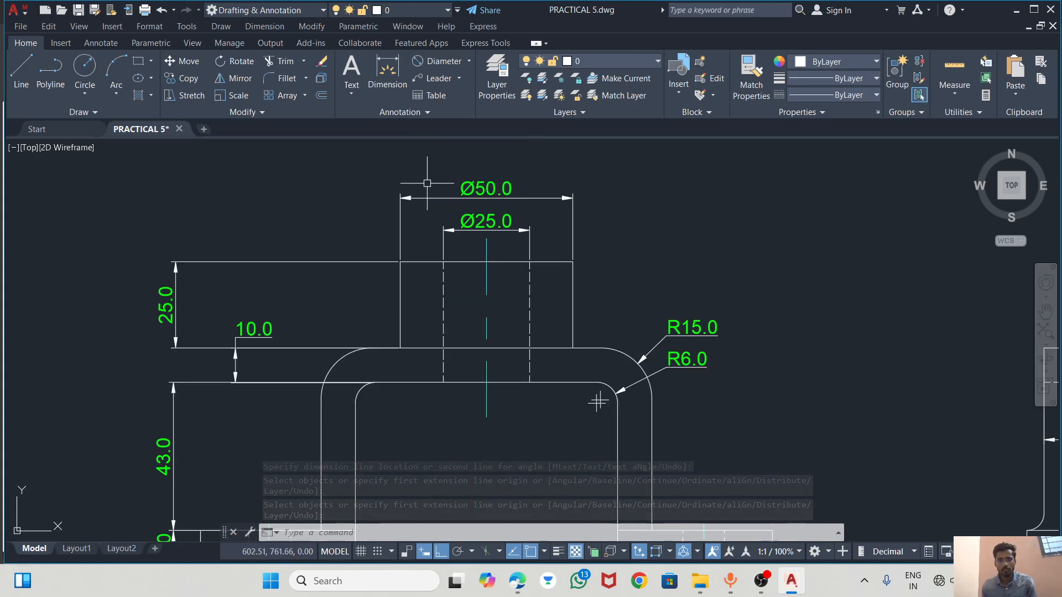
{"action": "scroll", "coordinate": [417, 186], "scroll_direction": "down", "scroll_amount": 4}
{"action": "scroll", "coordinate": [488, 271], "scroll_direction": "down", "scroll_amount": 3}
{"action": "scroll", "coordinate": [469, 453], "scroll_direction": "up", "scroll_amount": 3}
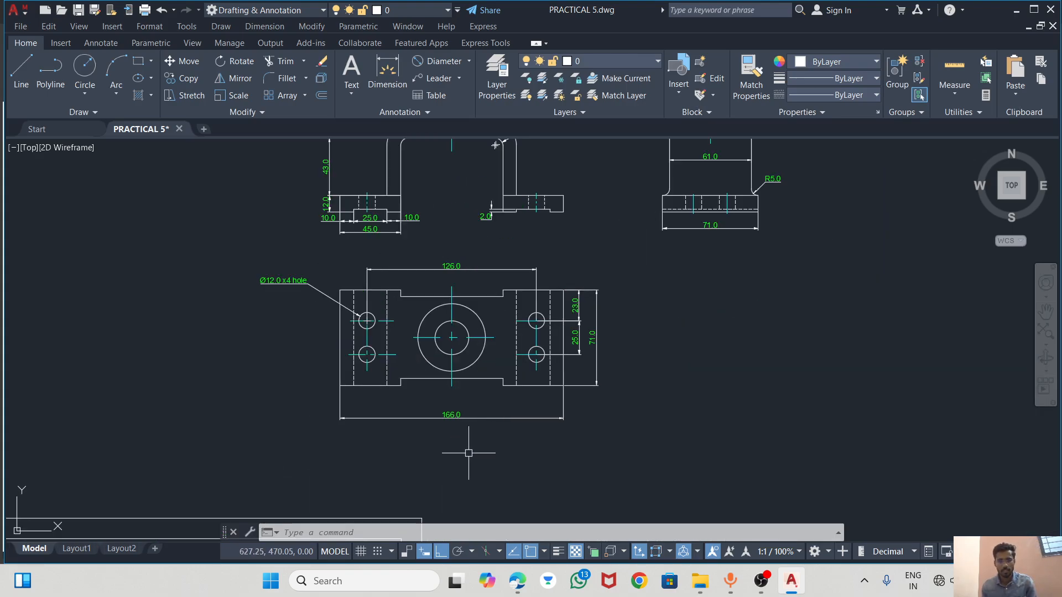
{"action": "scroll", "coordinate": [452, 352], "scroll_direction": "down", "scroll_amount": 2}
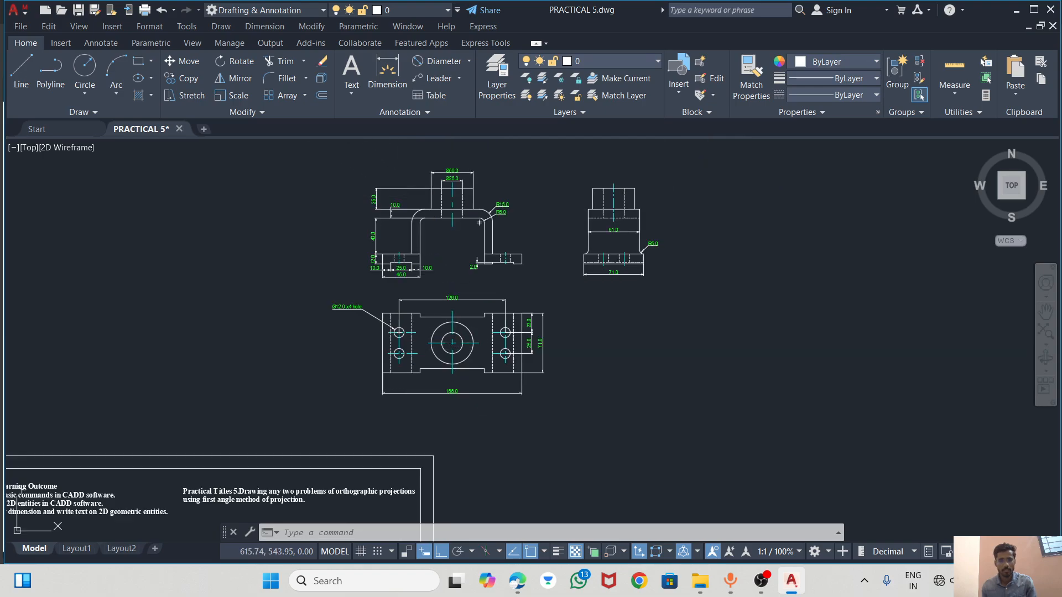
{"action": "left_click", "coordinate": [305, 157]}
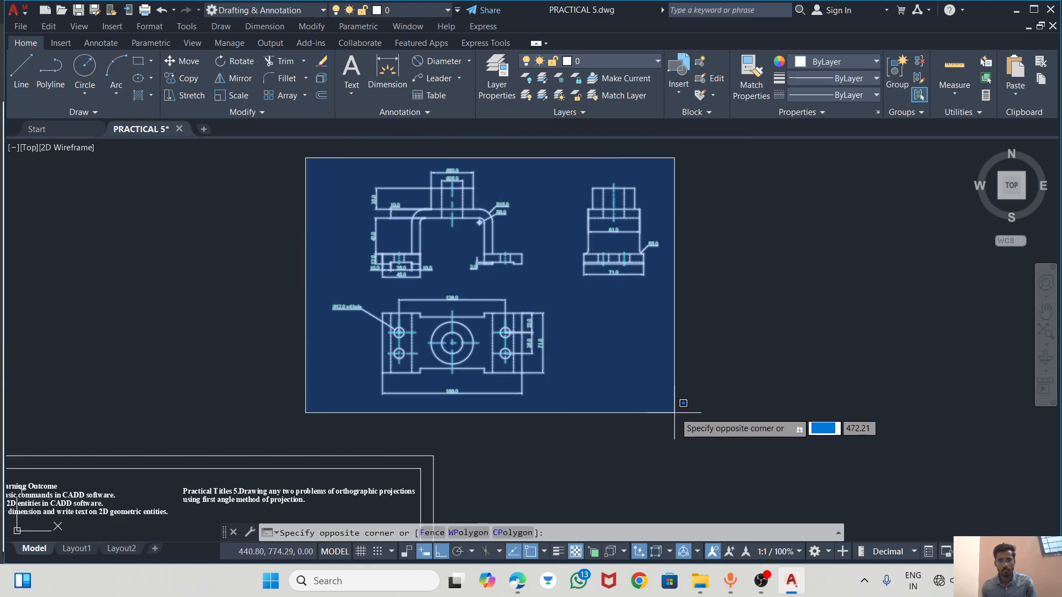
{"action": "left_click", "coordinate": [685, 398]}
{"action": "key", "text": "ctrl+c"}
{"action": "scroll", "coordinate": [760, 309], "scroll_direction": "down", "scroll_amount": 5}
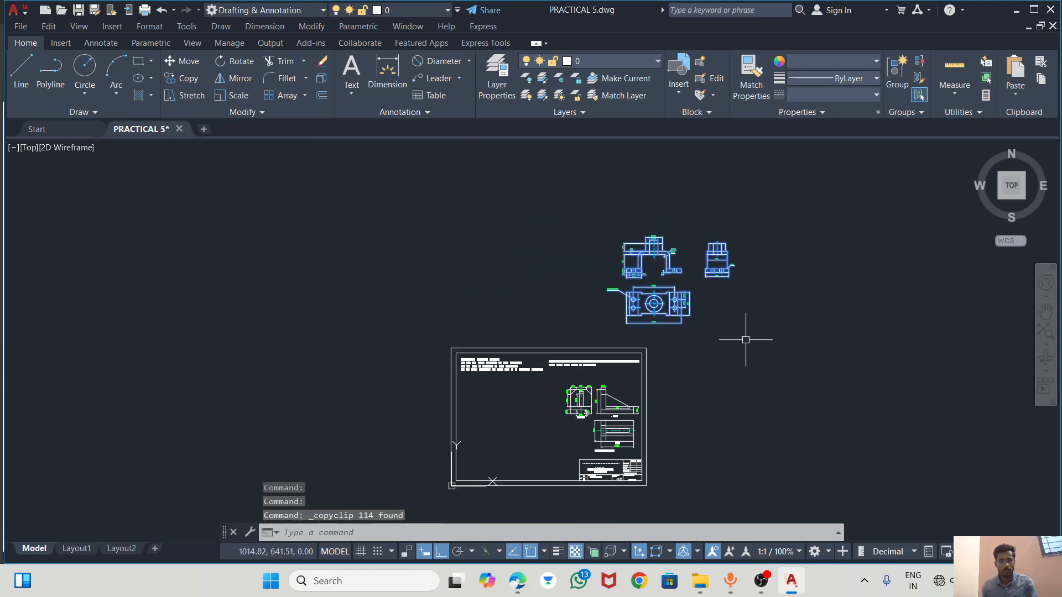
{"action": "scroll", "coordinate": [514, 444], "scroll_direction": "up", "scroll_amount": 6}
{"action": "key", "text": "ctrl+v"}
{"action": "scroll", "coordinate": [367, 426], "scroll_direction": "down", "scroll_amount": 3}
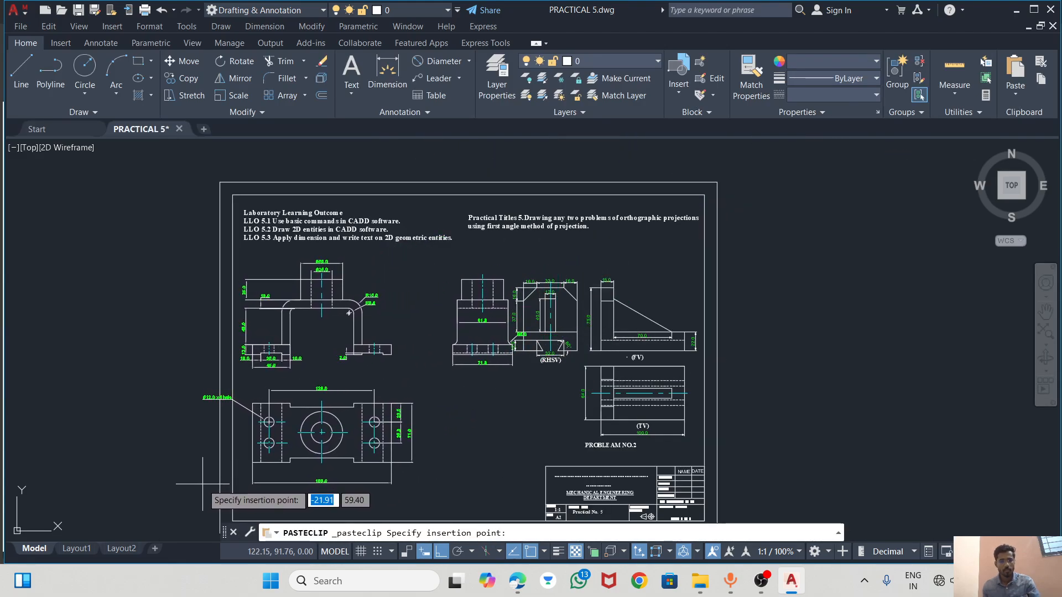
{"action": "key", "text": "Escape"}
Copy the dimensioned front and top views into the empty left part of the title sheet, beside the existing problem no. 2 views
{"action": "scroll", "coordinate": [316, 438], "scroll_direction": "down", "scroll_amount": 3}
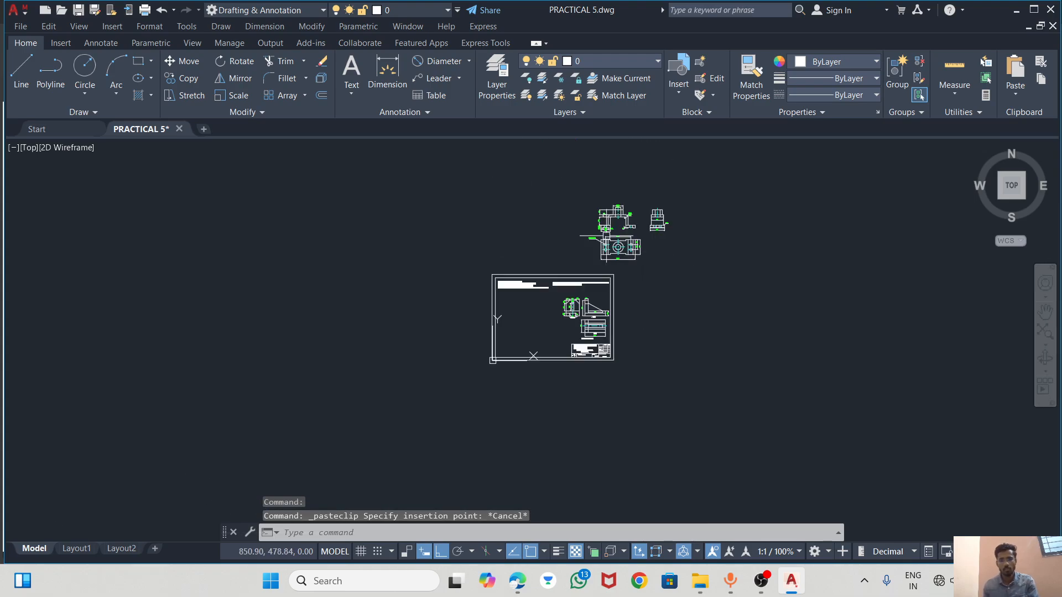
{"action": "scroll", "coordinate": [610, 223], "scroll_direction": "up", "scroll_amount": 4}
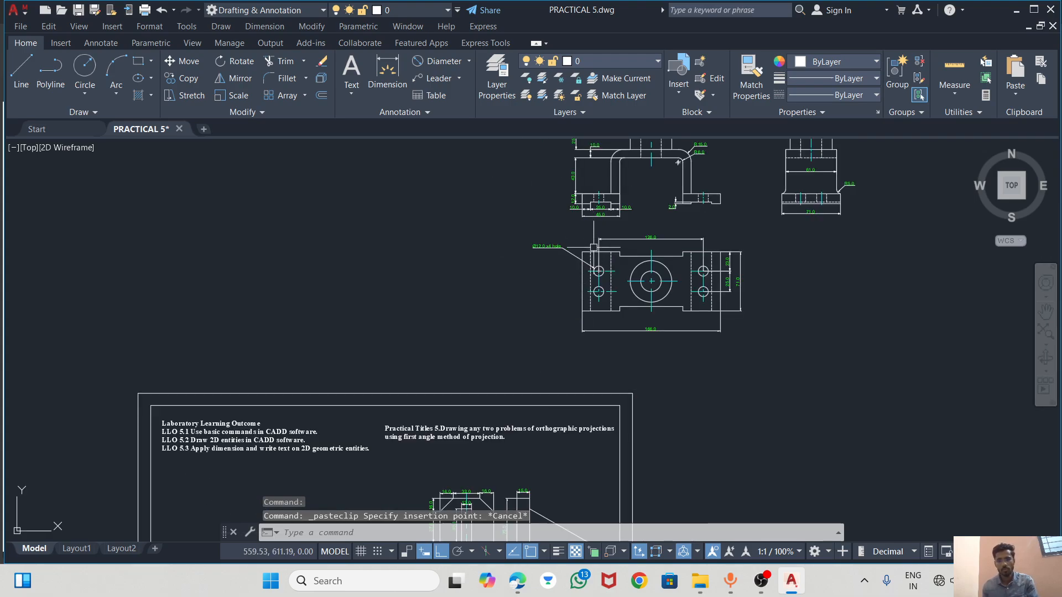
{"action": "left_click", "coordinate": [544, 154]}
{"action": "left_click", "coordinate": [692, 327]}
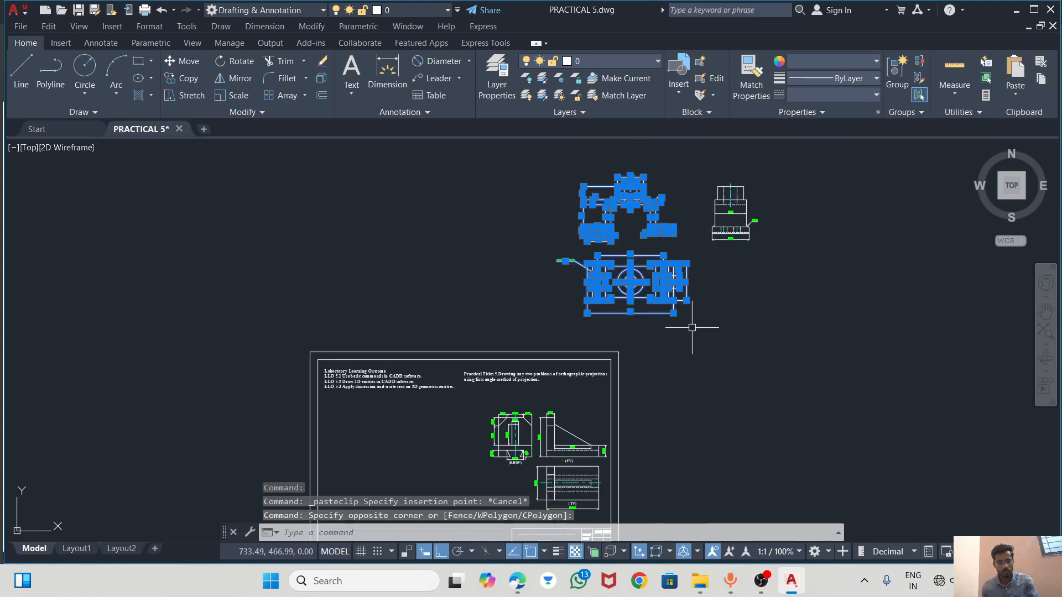
{"action": "key", "text": "ctrl+c"}
{"action": "scroll", "coordinate": [692, 328], "scroll_direction": "down", "scroll_amount": 2}
{"action": "scroll", "coordinate": [504, 403], "scroll_direction": "up", "scroll_amount": 6}
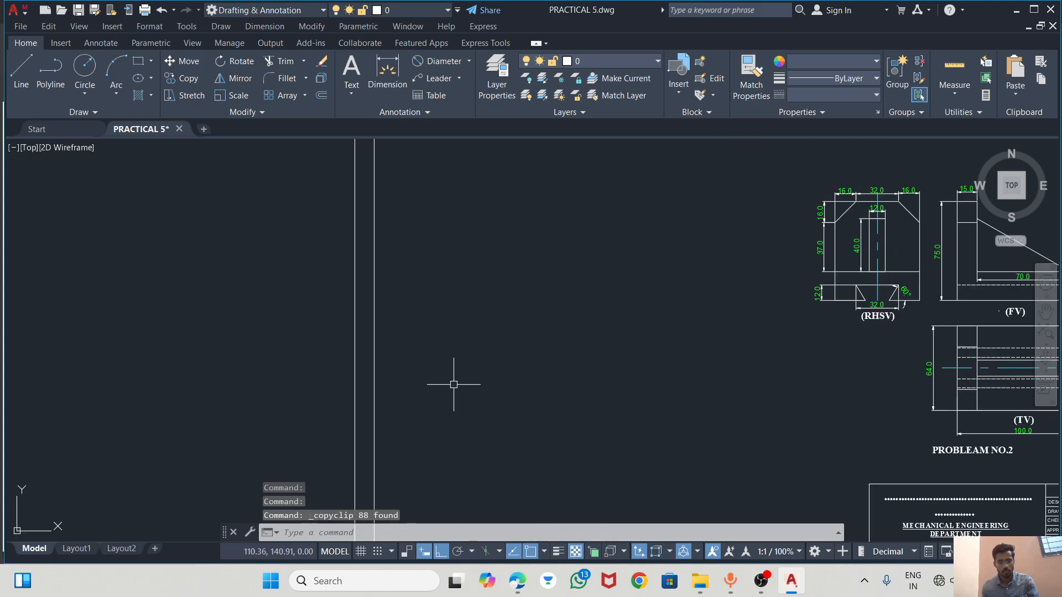
{"action": "key", "text": "ctrl+v"}
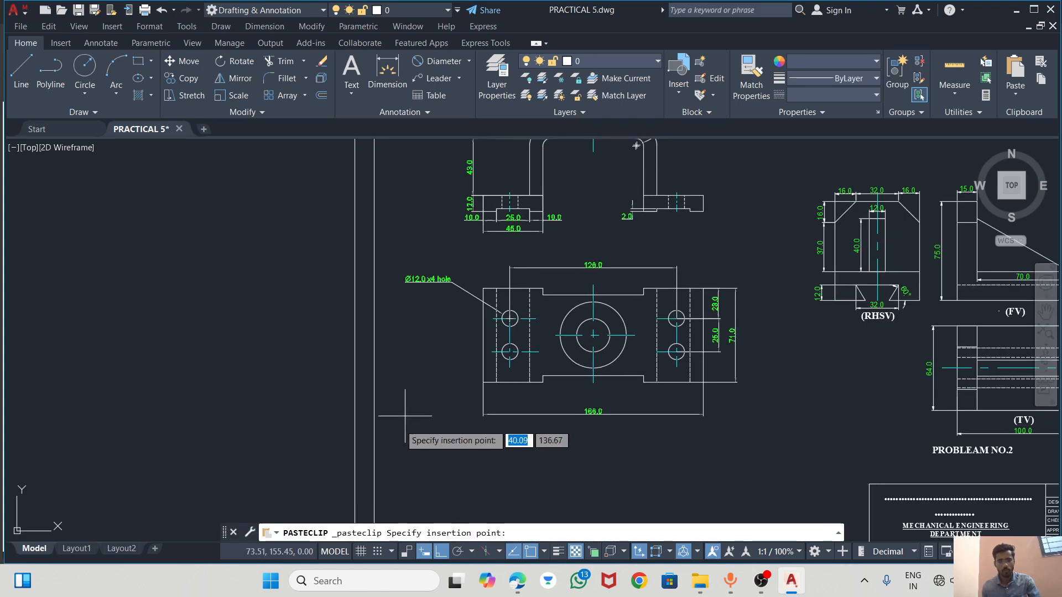
{"action": "left_click", "coordinate": [328, 504]}
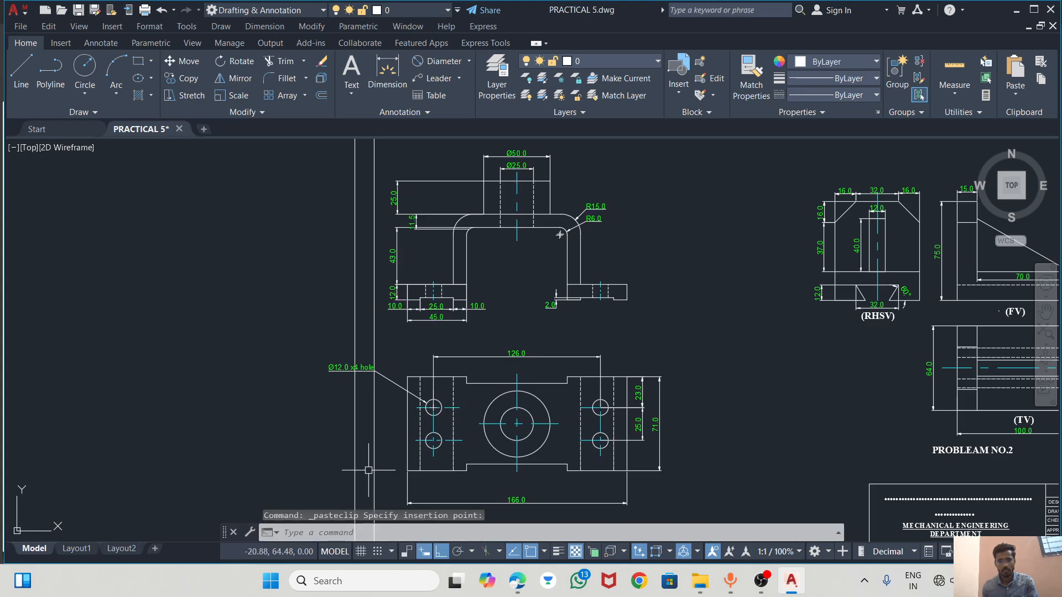
{"action": "key", "text": "Escape"}
Move the copied top view's "Ø12.0 x4 hole" text horizontally toward the hole so it lies inside the sheet's border
{"action": "scroll", "coordinate": [364, 370], "scroll_direction": "up", "scroll_amount": 2}
{"action": "scroll", "coordinate": [360, 343], "scroll_direction": "down", "scroll_amount": 2}
{"action": "left_click", "coordinate": [359, 359]}
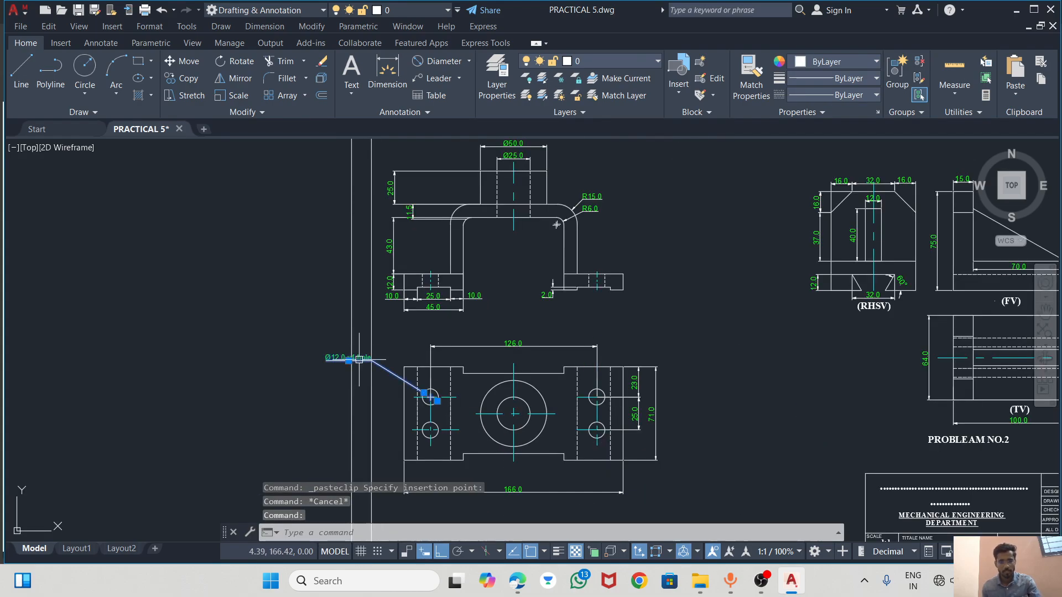
{"action": "left_click", "coordinate": [350, 360]}
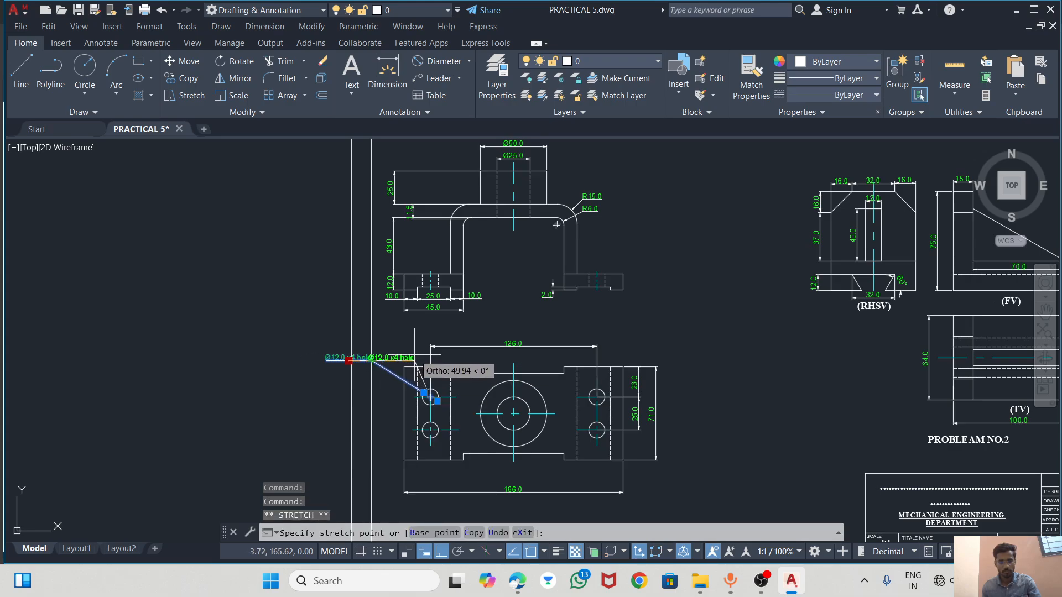
{"action": "key", "text": "Escape"}
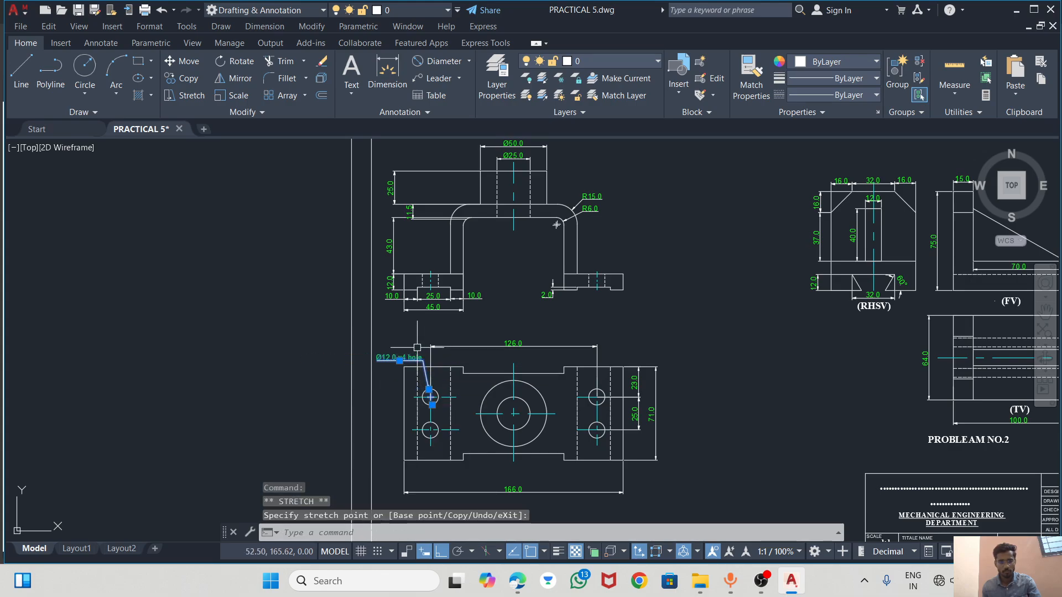
{"action": "scroll", "coordinate": [439, 376], "scroll_direction": "up", "scroll_amount": 2}
{"action": "scroll", "coordinate": [371, 276], "scroll_direction": "down", "scroll_amount": 4}
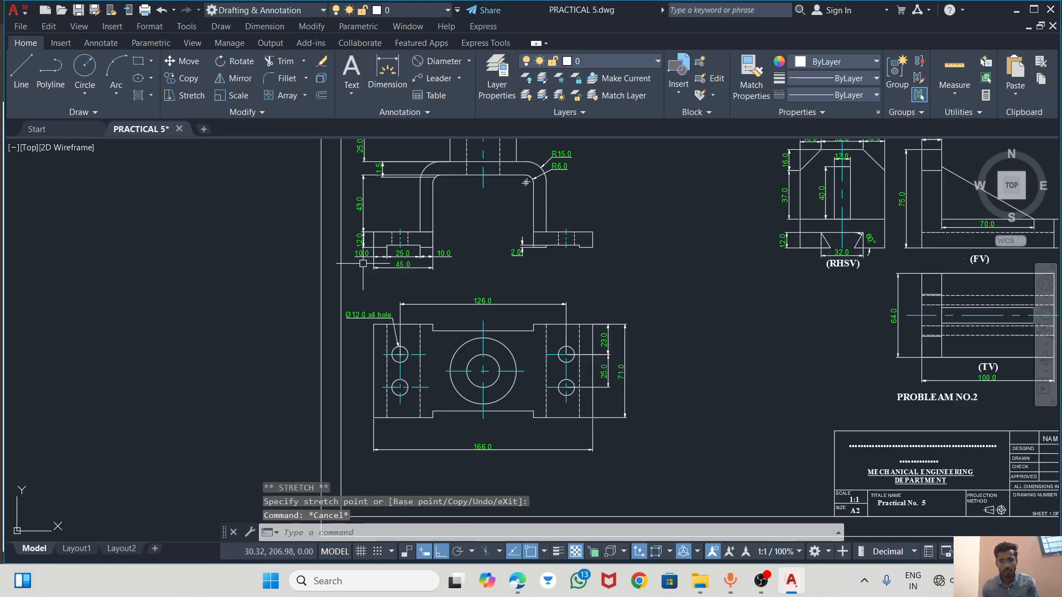
{"action": "scroll", "coordinate": [371, 276], "scroll_direction": "up", "scroll_amount": 4}
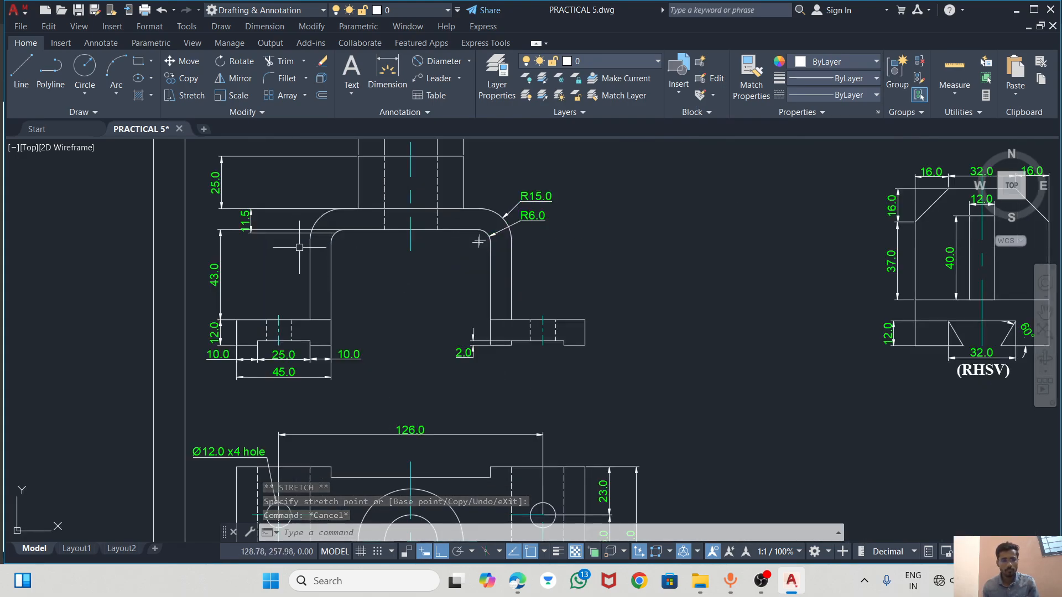
Replace the copied front view's bridge thickness dimension with a vertical one between the bridge's straight top and bottom edges, placed outside the left bend
{"action": "scroll", "coordinate": [271, 238], "scroll_direction": "up", "scroll_amount": 4}
{"action": "left_click", "coordinate": [231, 220]}
{"action": "key", "text": "Delete"}
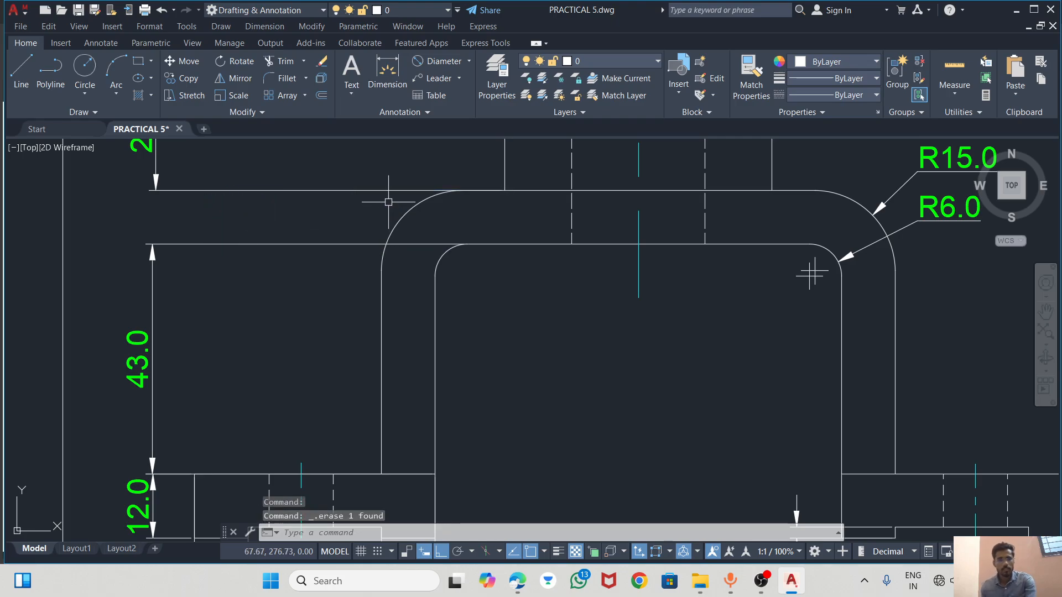
{"action": "left_click", "coordinate": [379, 80]}
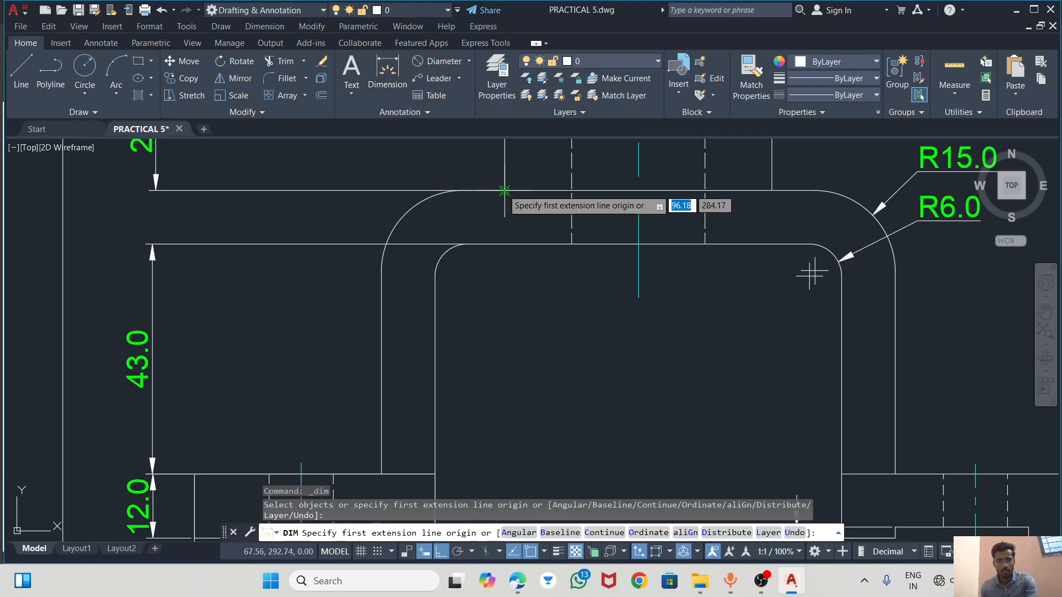
{"action": "left_click", "coordinate": [503, 190]}
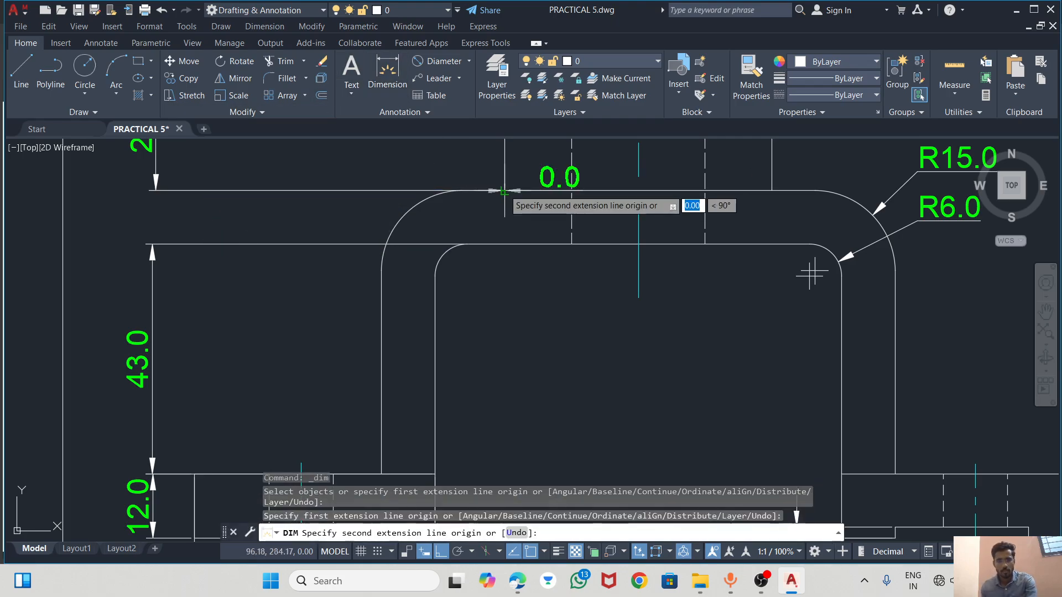
{"action": "left_click", "coordinate": [505, 244]}
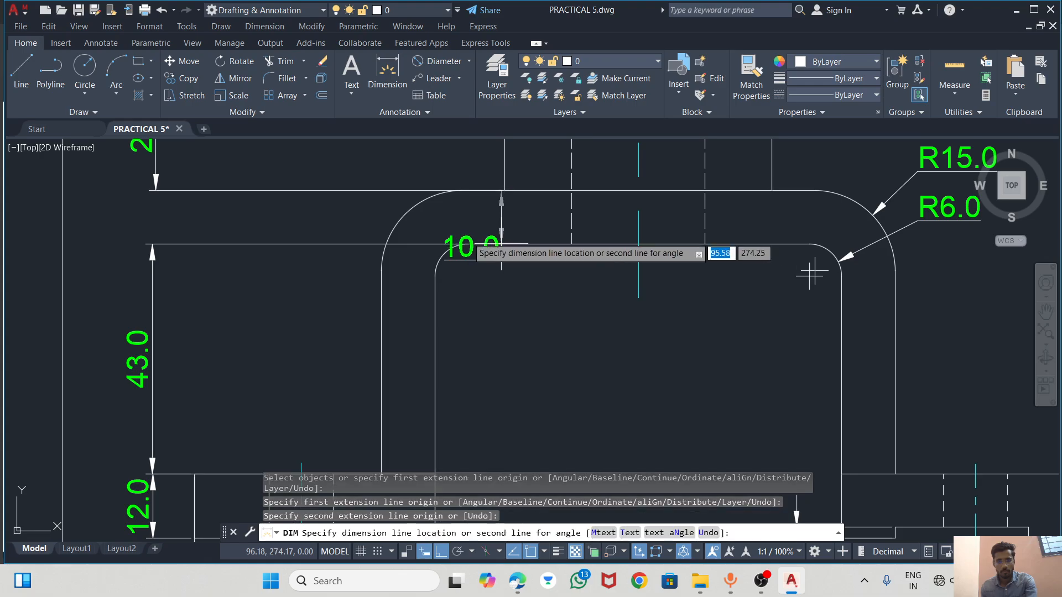
{"action": "left_click", "coordinate": [291, 258]}
{"action": "scroll", "coordinate": [276, 289], "scroll_direction": "down", "scroll_amount": 4}
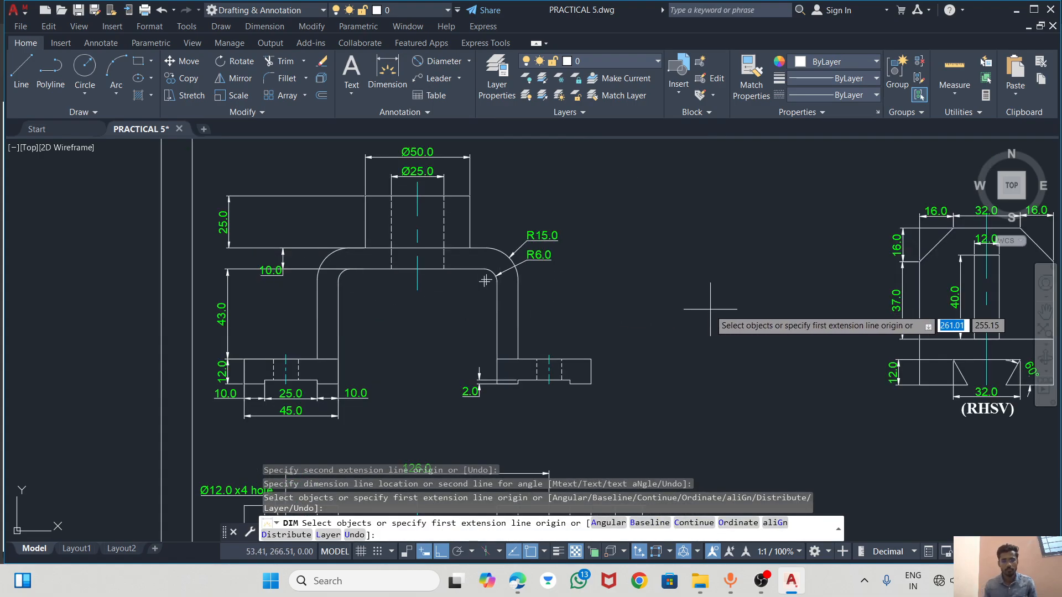
{"action": "scroll", "coordinate": [544, 247], "scroll_direction": "down", "scroll_amount": 2}
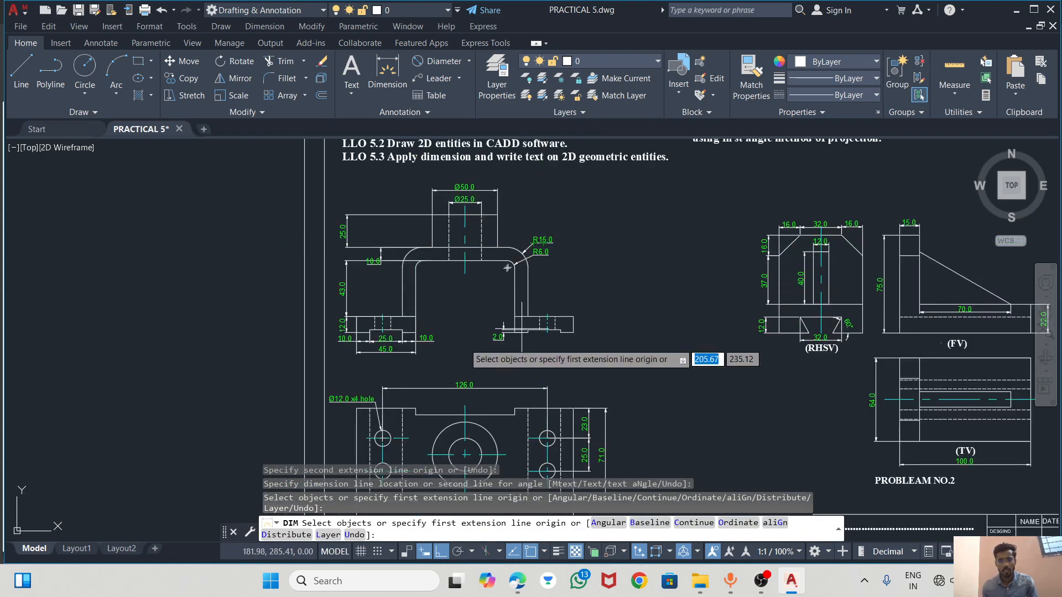
{"action": "scroll", "coordinate": [364, 362], "scroll_direction": "down", "scroll_amount": 2}
{"action": "scroll", "coordinate": [415, 461], "scroll_direction": "up", "scroll_amount": 4}
{"action": "scroll", "coordinate": [376, 355], "scroll_direction": "down", "scroll_amount": 2}
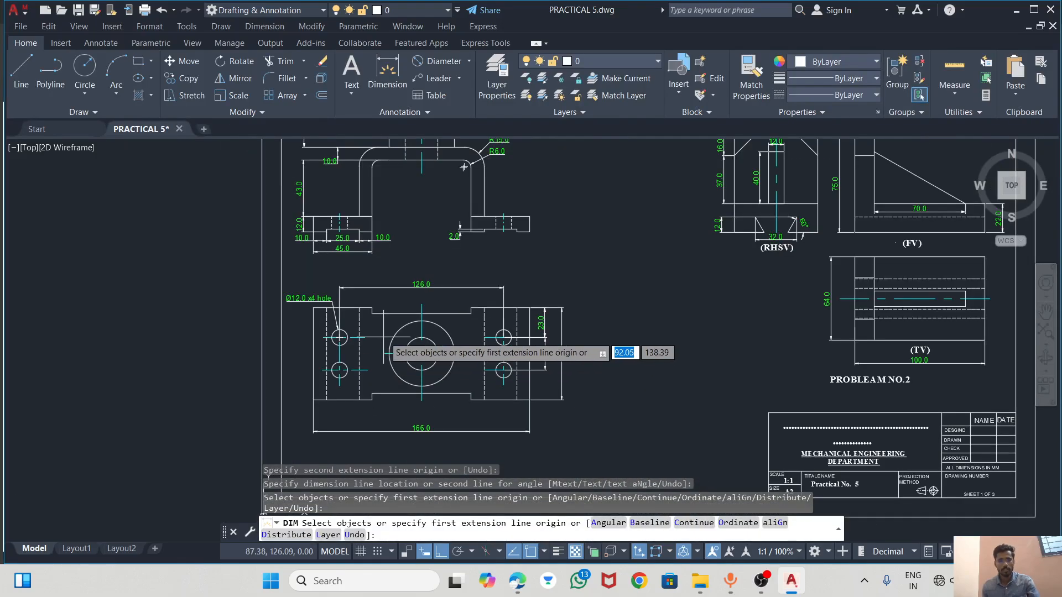
{"action": "key", "text": "Return"}
Move the dimensioned side view into the title sheet, between the front view and the problem no. 2 views, level with the front view's base
{"action": "scroll", "coordinate": [634, 270], "scroll_direction": "down", "scroll_amount": 6}
{"action": "scroll", "coordinate": [631, 251], "scroll_direction": "up", "scroll_amount": 5}
{"action": "scroll", "coordinate": [632, 251], "scroll_direction": "down", "scroll_amount": 4}
{"action": "scroll", "coordinate": [647, 233], "scroll_direction": "up", "scroll_amount": 6}
{"action": "left_click", "coordinate": [475, 163]}
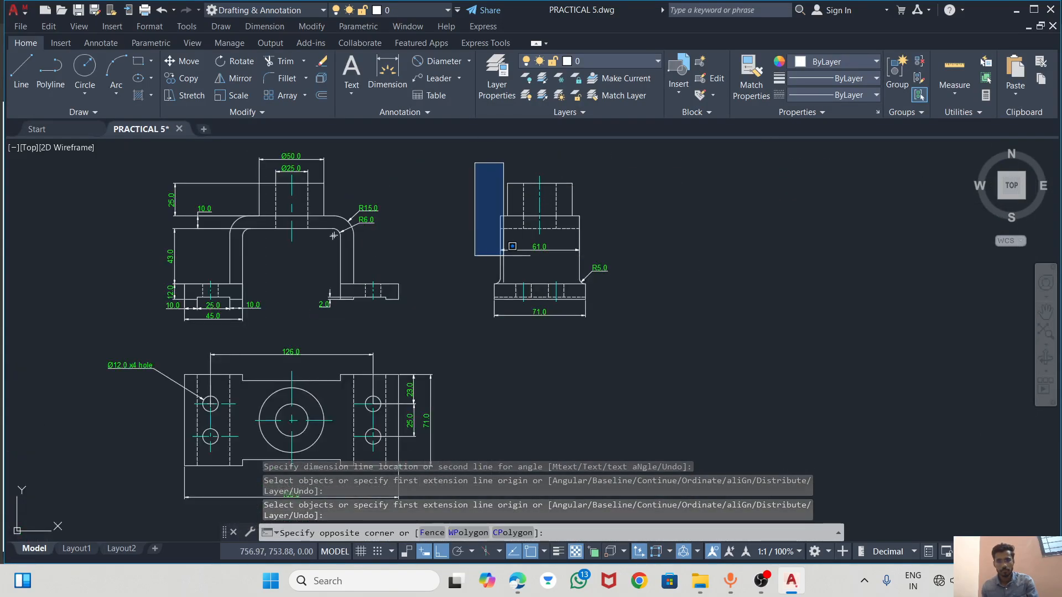
{"action": "left_click", "coordinate": [620, 331]}
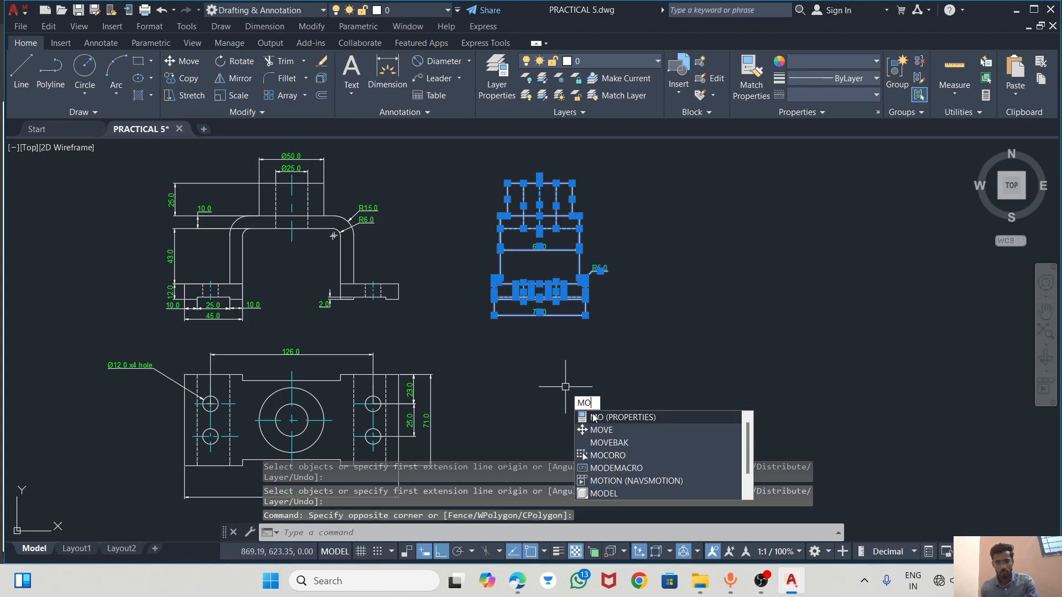
{"action": "left_click", "coordinate": [601, 429]}
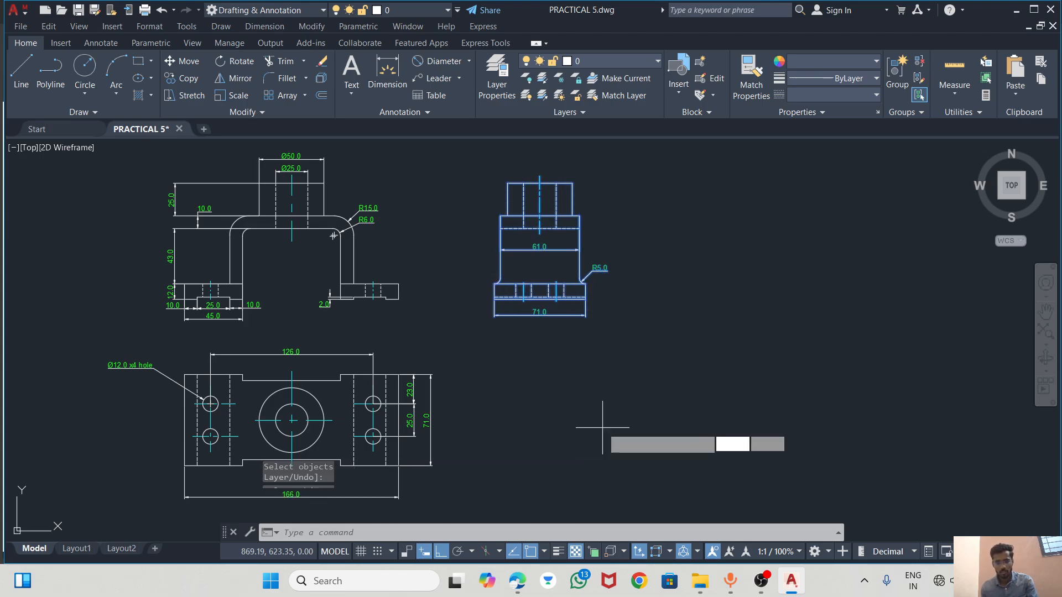
{"action": "left_click", "coordinate": [496, 299]}
{"action": "scroll", "coordinate": [552, 310], "scroll_direction": "down", "scroll_amount": 5}
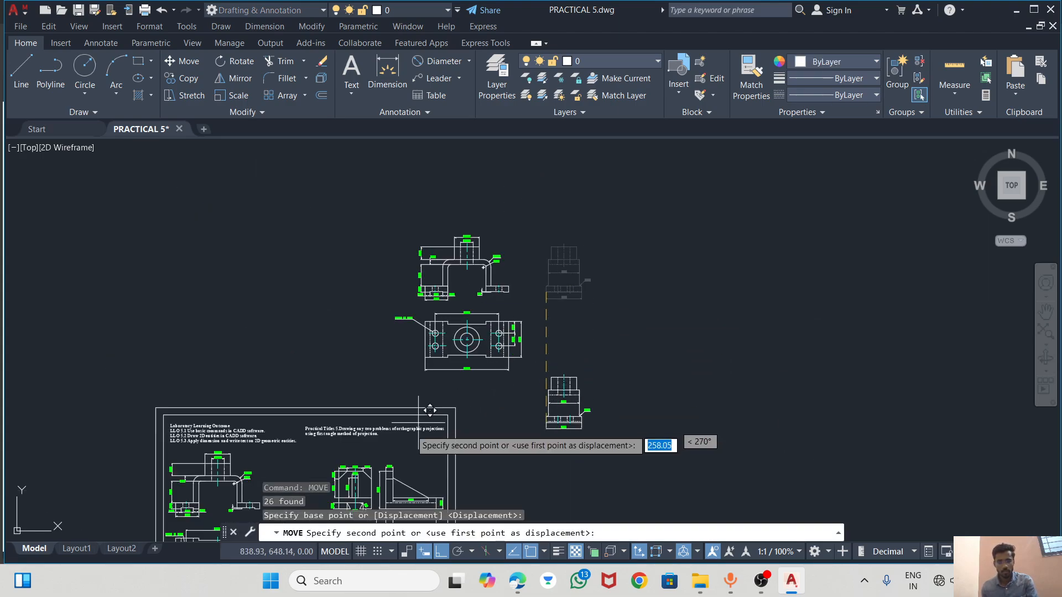
{"action": "left_click", "coordinate": [441, 551]}
{"action": "scroll", "coordinate": [542, 376], "scroll_direction": "up", "scroll_amount": 3}
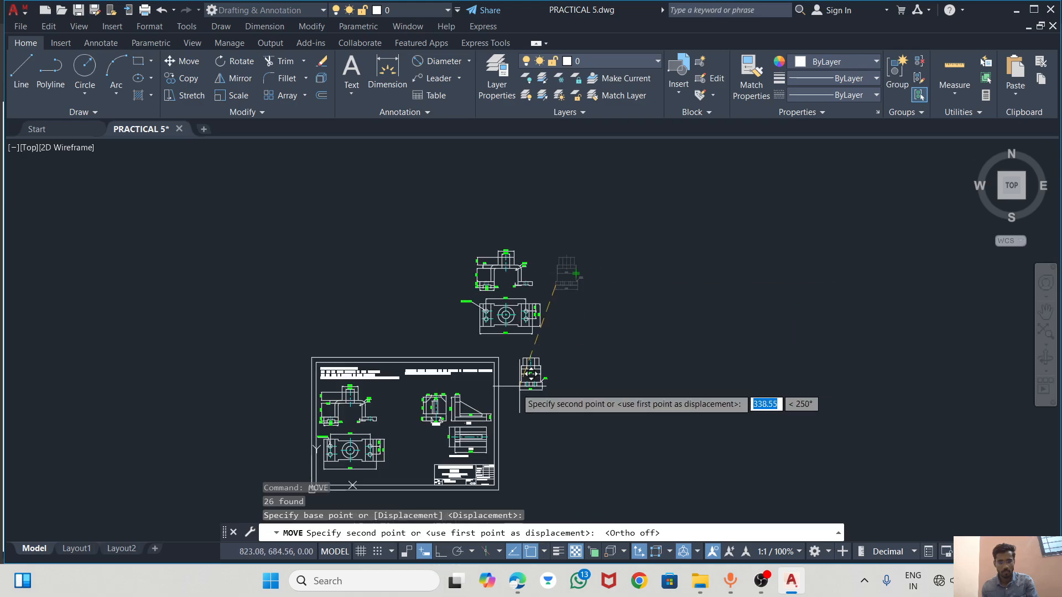
{"action": "scroll", "coordinate": [360, 399], "scroll_direction": "up", "scroll_amount": 6}
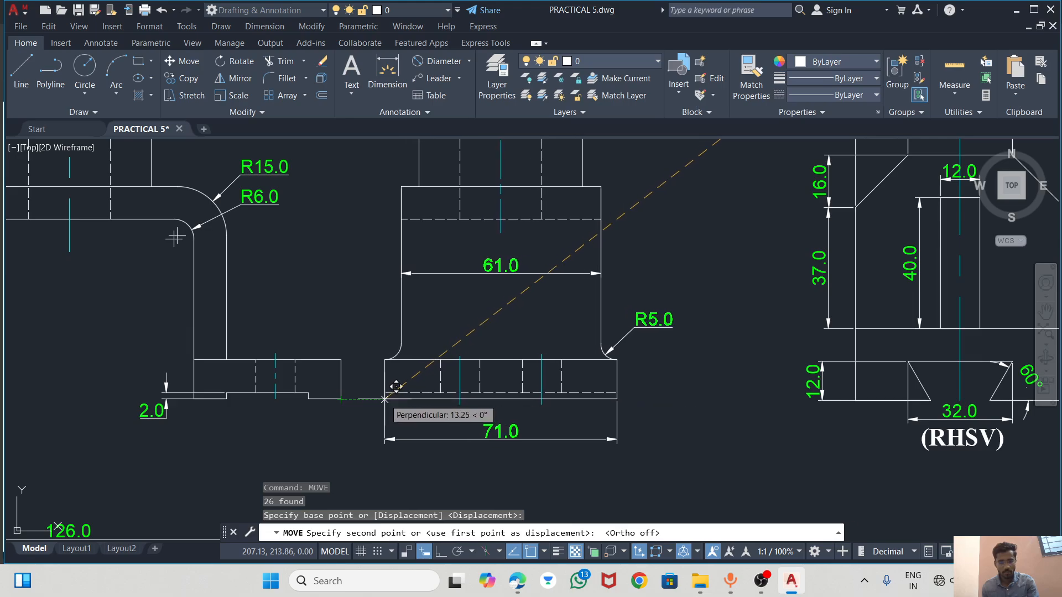
{"action": "left_click", "coordinate": [390, 398]}
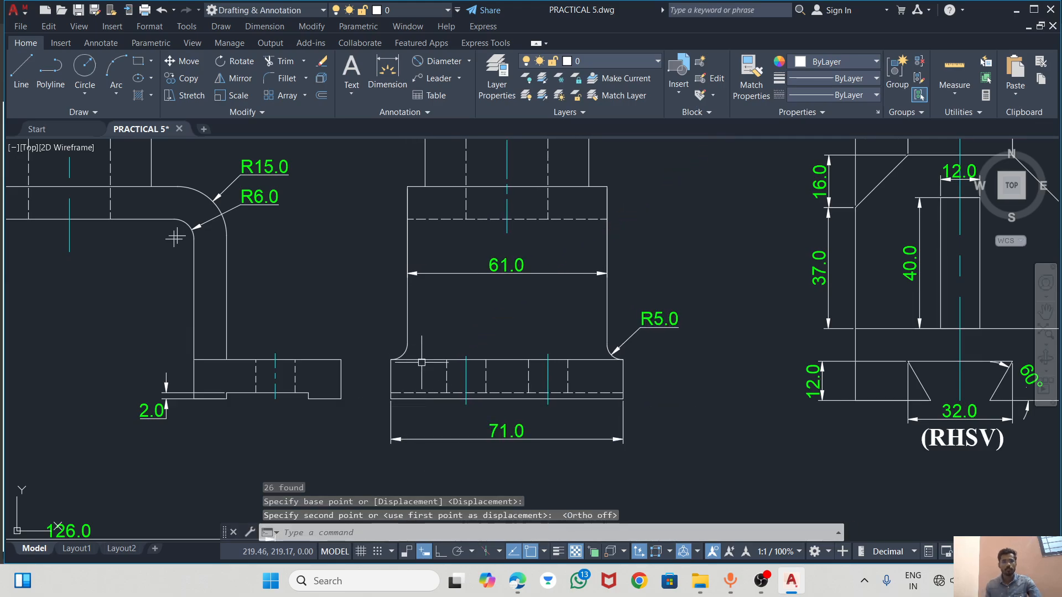
{"action": "key", "text": "Escape"}
{"action": "scroll", "coordinate": [175, 237], "scroll_direction": "down", "scroll_amount": 5}
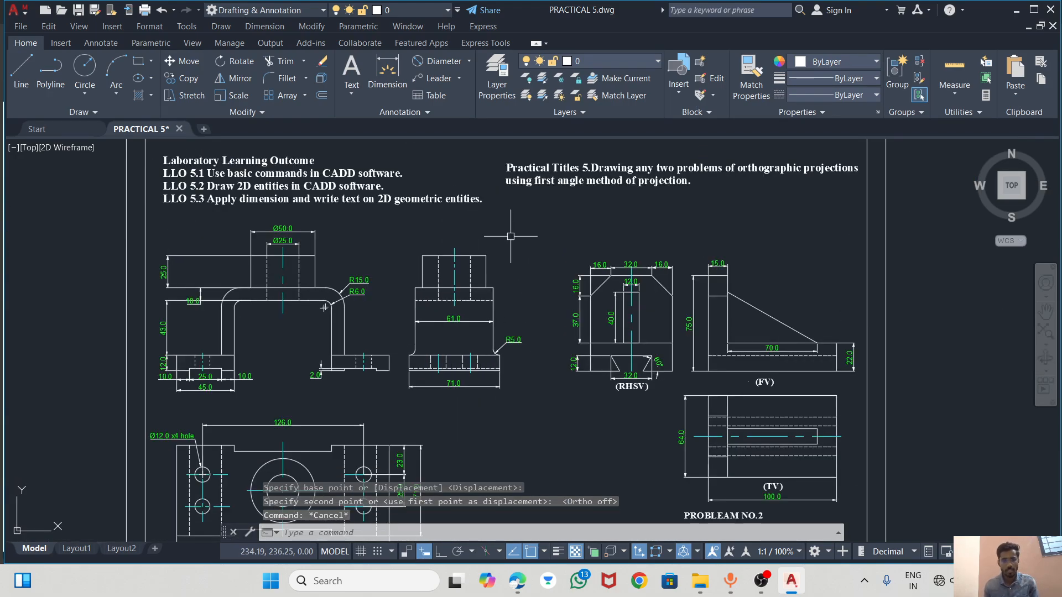
Move the front view's bridge thickness dimension text down, clear of the lower extension line
{"action": "scroll", "coordinate": [199, 316], "scroll_direction": "up", "scroll_amount": 6}
{"action": "left_click", "coordinate": [176, 274]}
{"action": "left_click", "coordinate": [173, 257]}
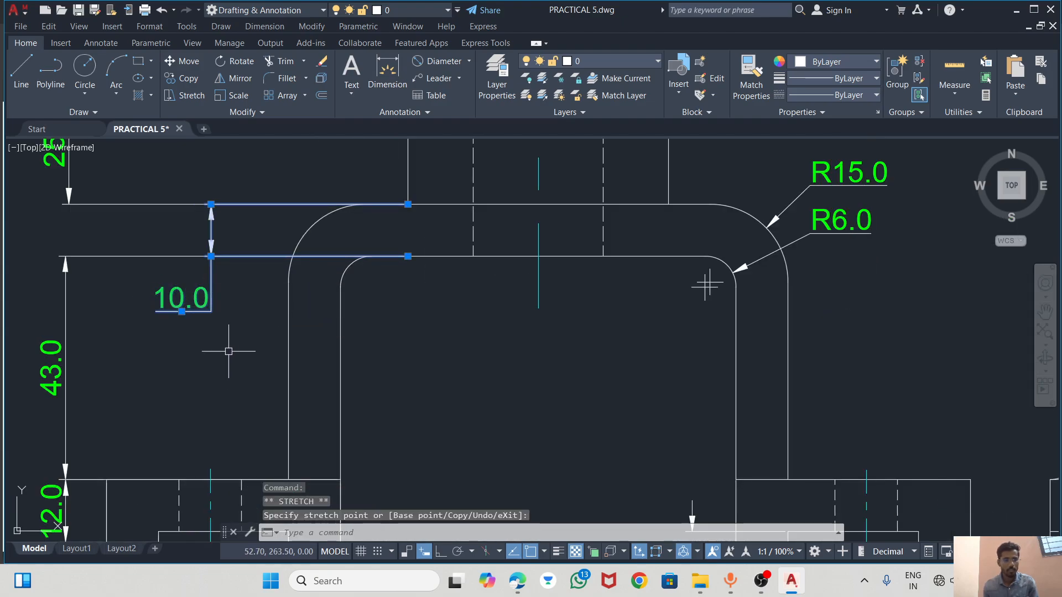
{"action": "key", "text": "Escape"}
Copy the "(FV)" label from the problem no. 2 front view to below the bracket's front view
{"action": "scroll", "coordinate": [230, 348], "scroll_direction": "down", "scroll_amount": 4}
{"action": "scroll", "coordinate": [549, 289], "scroll_direction": "up", "scroll_amount": 2}
{"action": "scroll", "coordinate": [383, 326], "scroll_direction": "down", "scroll_amount": 2}
{"action": "scroll", "coordinate": [382, 327], "scroll_direction": "down", "scroll_amount": 2}
{"action": "scroll", "coordinate": [740, 373], "scroll_direction": "up", "scroll_amount": 6}
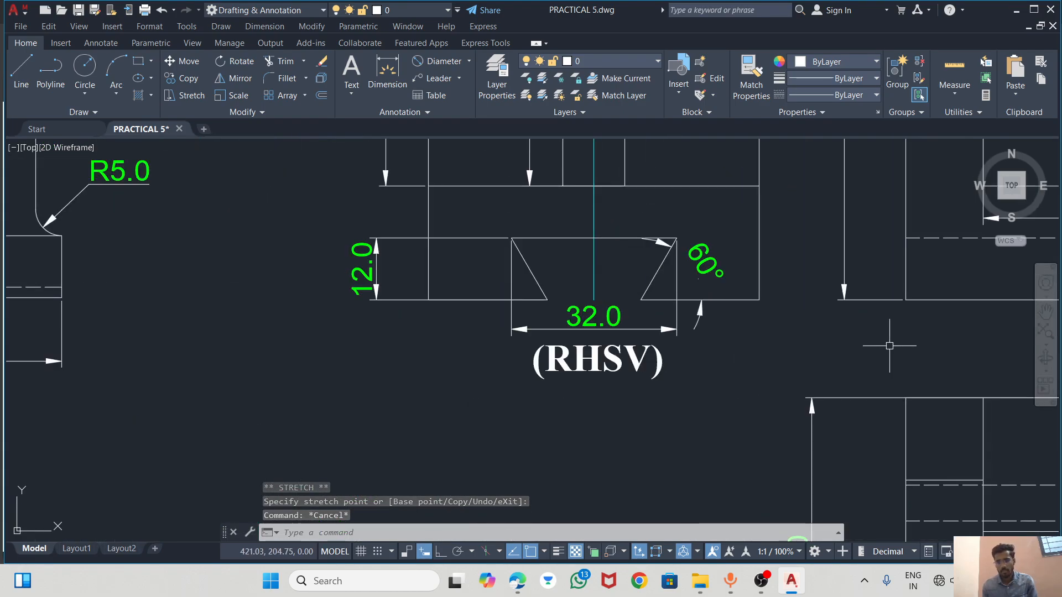
{"action": "scroll", "coordinate": [756, 363], "scroll_direction": "down", "scroll_amount": 4}
{"action": "left_click", "coordinate": [871, 358]}
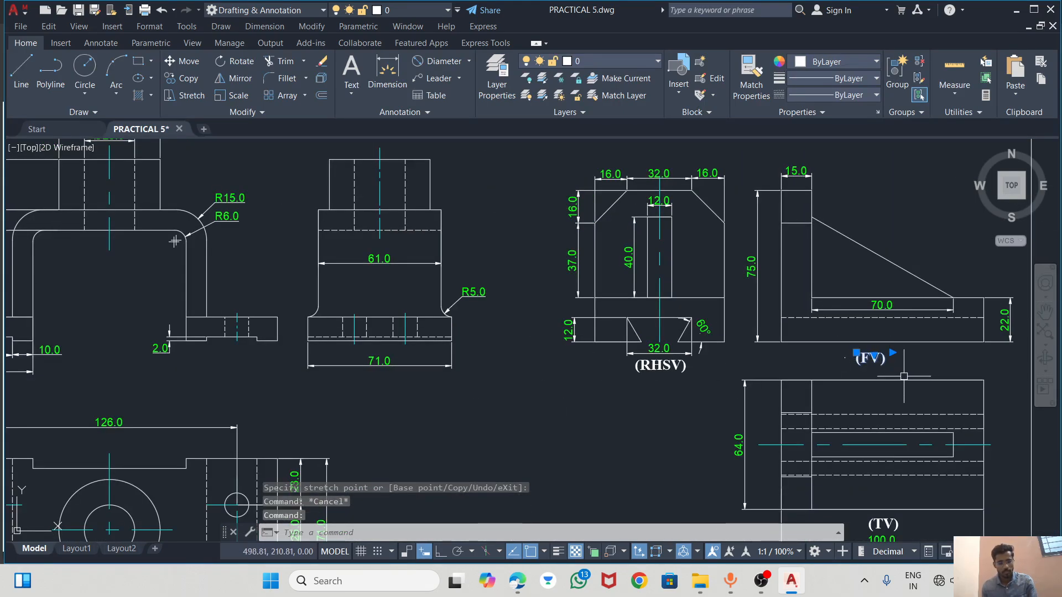
{"action": "key", "text": "ctrl+c"}
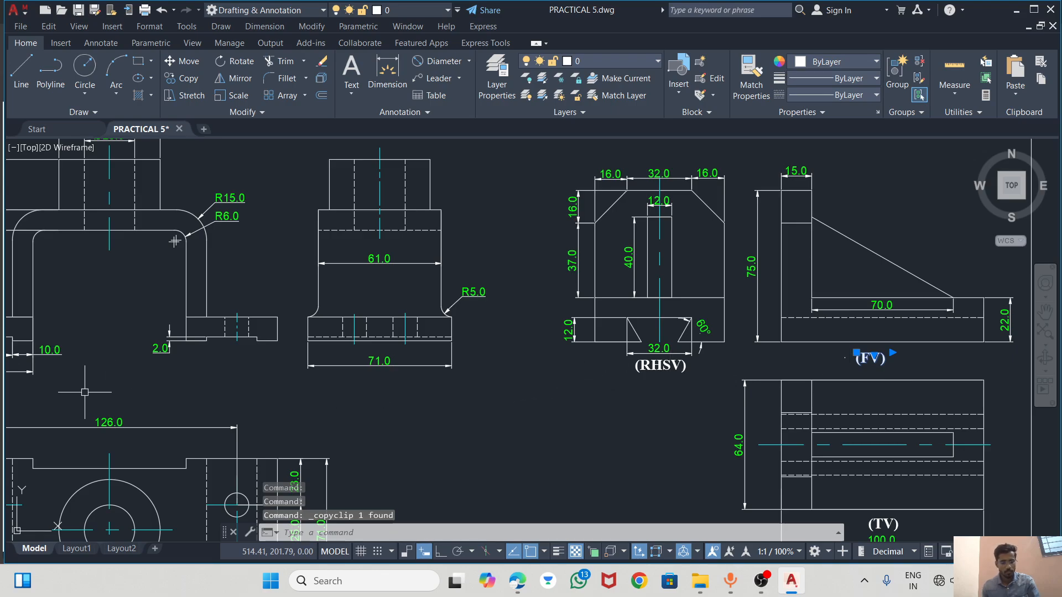
{"action": "key", "text": "ctrl+v"}
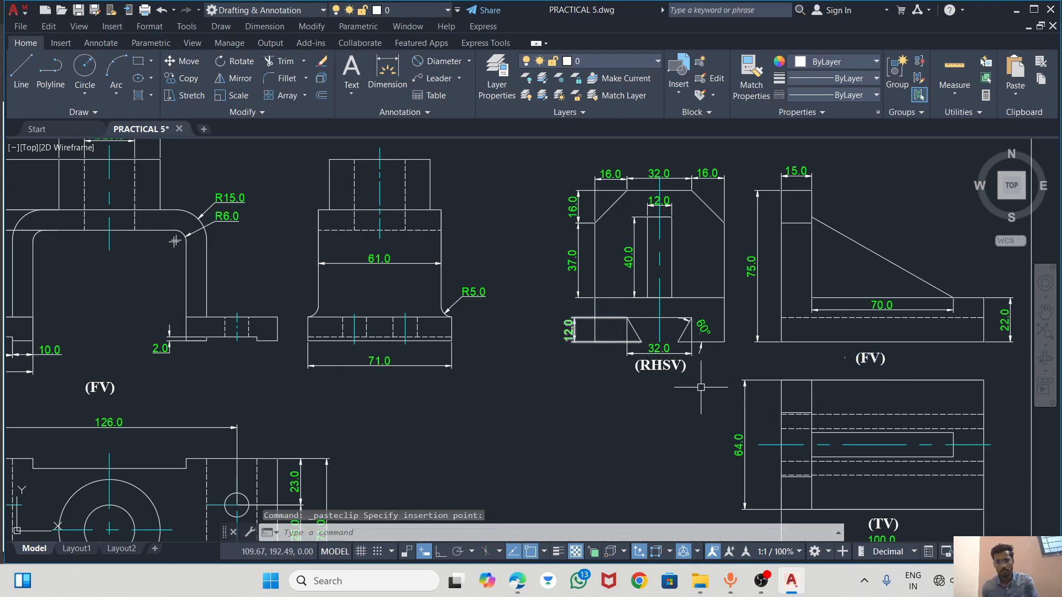
Copy the "(TV)" label from the problem no. 2 top view to below the bracket top view's overall length dimension
{"action": "scroll", "coordinate": [771, 410], "scroll_direction": "down", "scroll_amount": 2}
{"action": "scroll", "coordinate": [876, 519], "scroll_direction": "up", "scroll_amount": 2}
{"action": "left_click", "coordinate": [842, 480]}
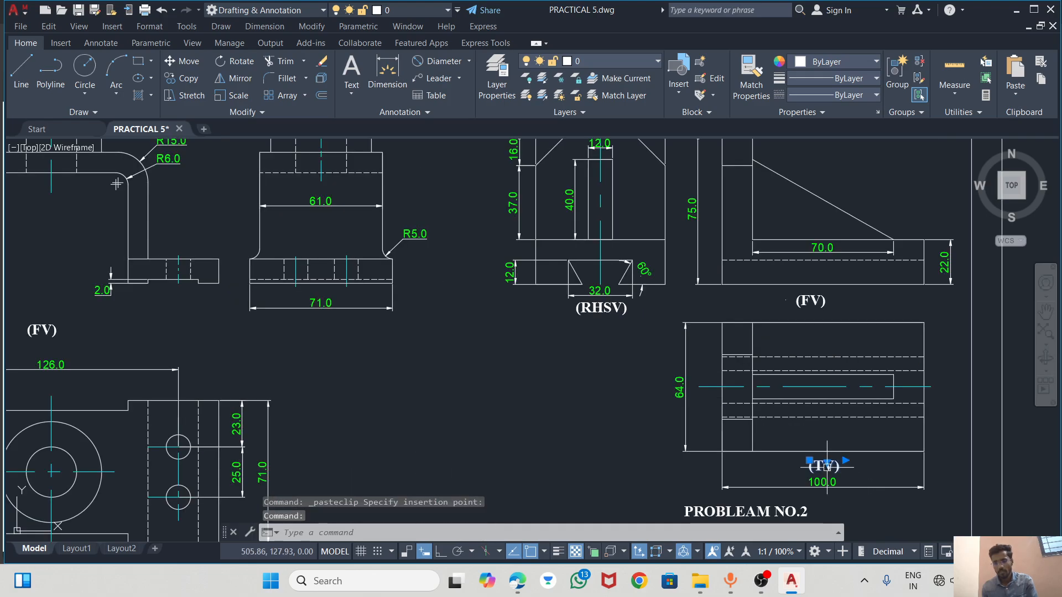
{"action": "key", "text": "ctrl+c"}
{"action": "scroll", "coordinate": [421, 327], "scroll_direction": "down", "scroll_amount": 2}
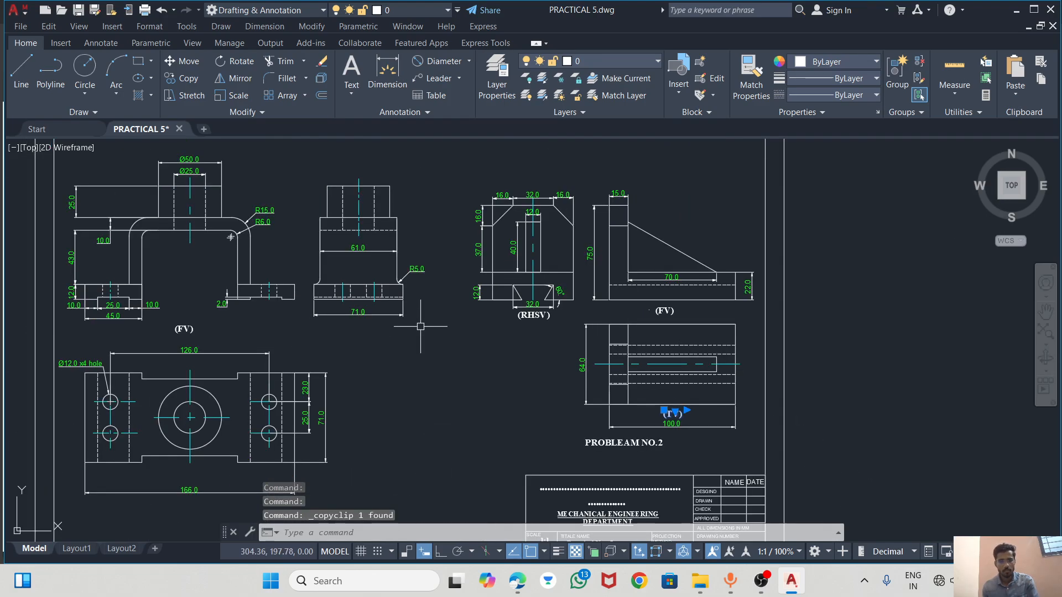
{"action": "scroll", "coordinate": [197, 490], "scroll_direction": "up", "scroll_amount": 3}
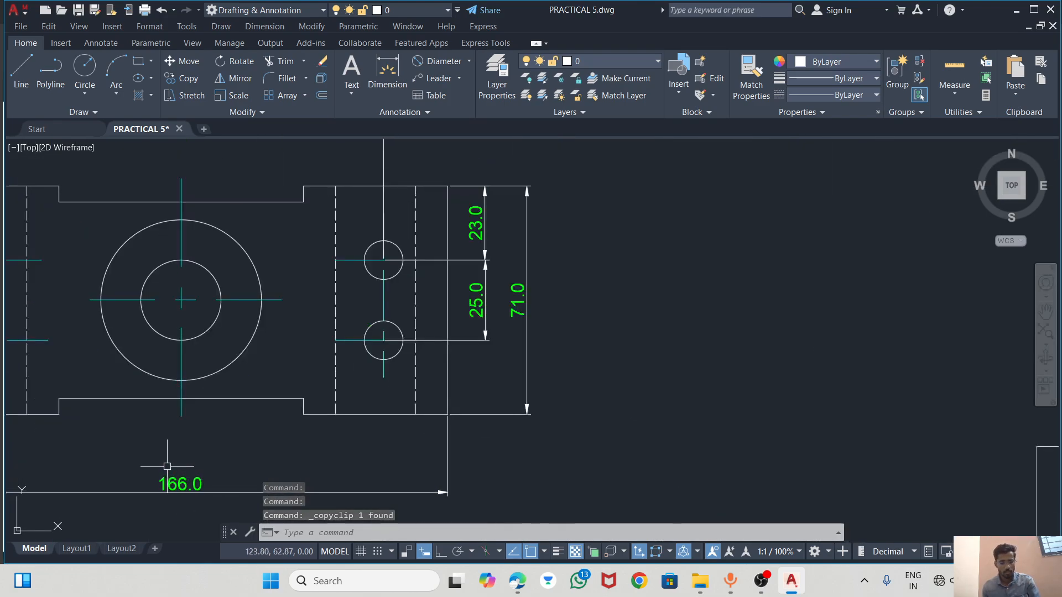
{"action": "key", "text": "ctrl+v"}
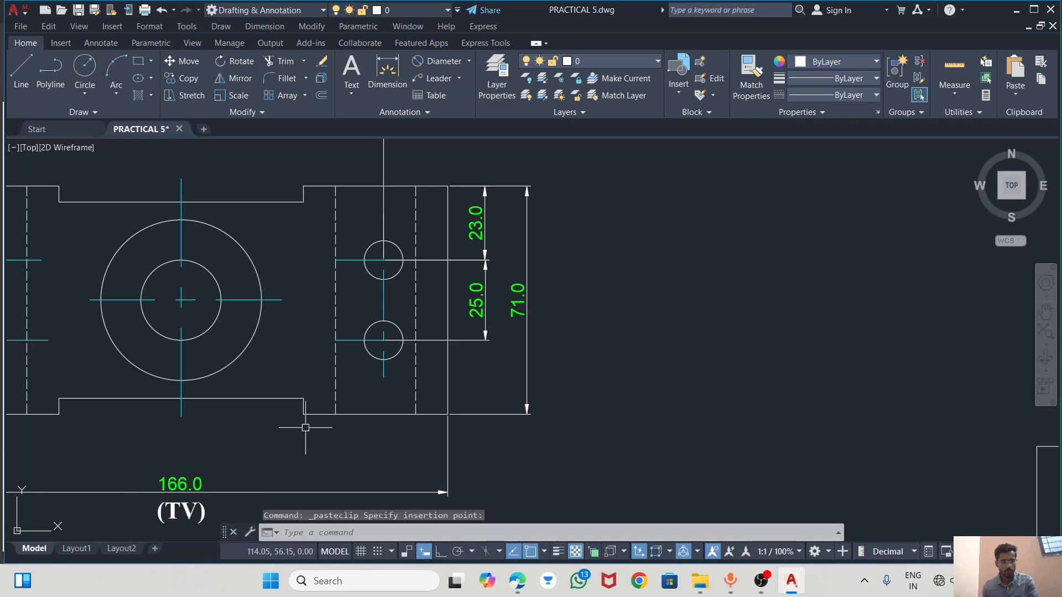
{"action": "scroll", "coordinate": [305, 428], "scroll_direction": "down", "scroll_amount": 4}
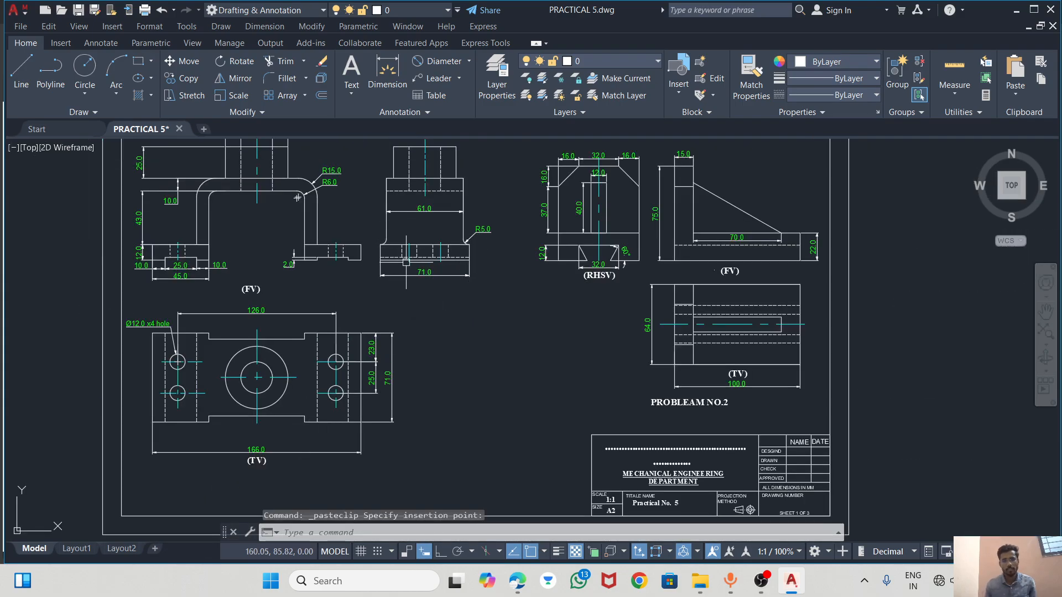
{"action": "scroll", "coordinate": [405, 276], "scroll_direction": "up", "scroll_amount": 2}
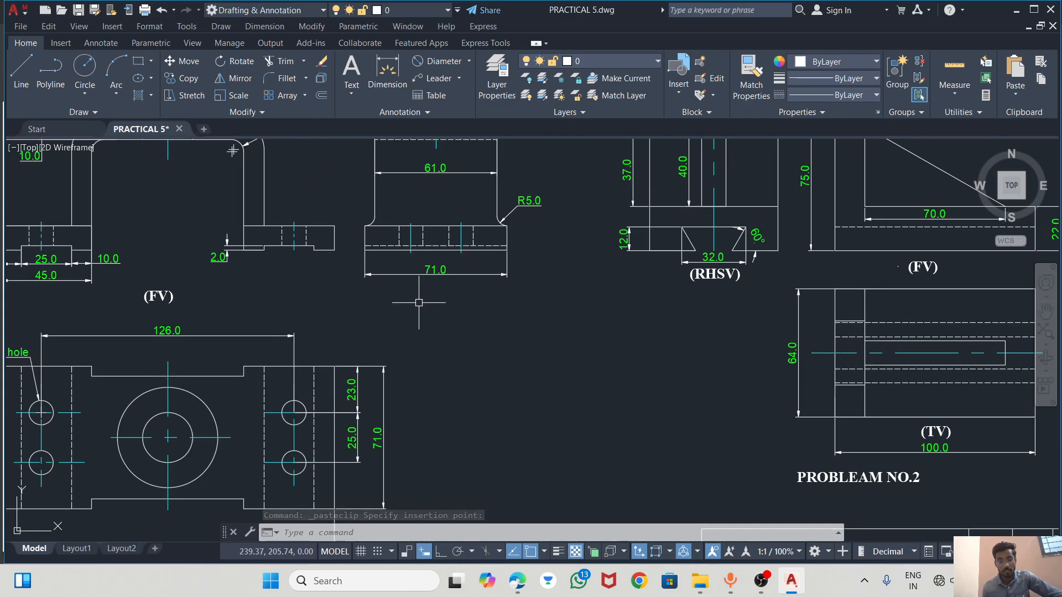
{"action": "left_click", "coordinate": [710, 286]}
{"action": "key", "text": "ctrl+v"}
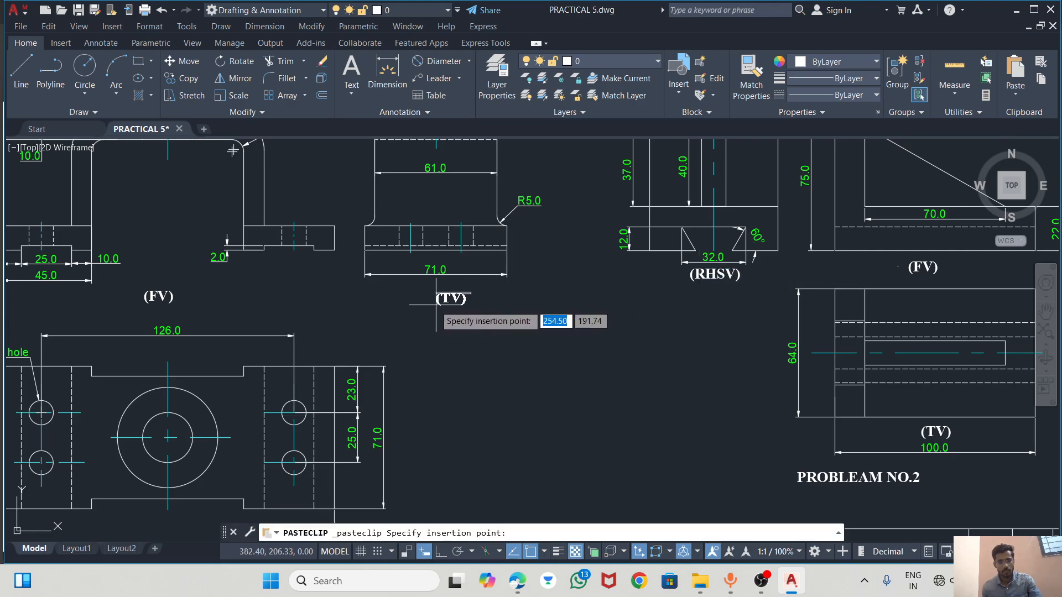
{"action": "key", "text": "Escape"}
Copy the "(RHSV)" label to below the bracket side view's 71.0 dimension
{"action": "left_click", "coordinate": [698, 276]}
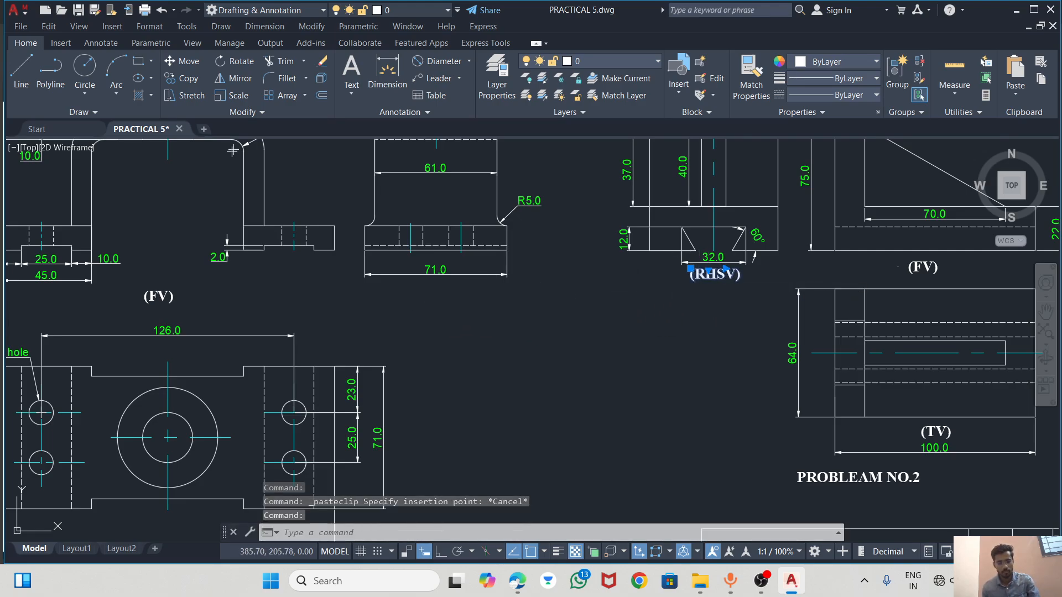
{"action": "key", "text": "ctrl+c"}
{"action": "key", "text": "ctrl+v"}
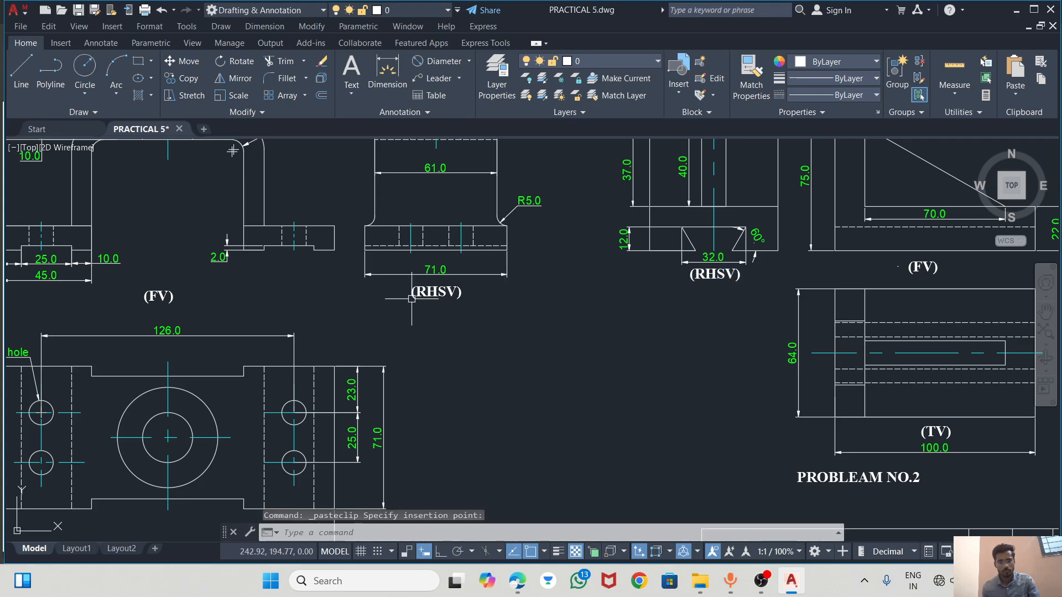
Change the label below the bracket's side view to "(LHSV)"
{"action": "scroll", "coordinate": [412, 298], "scroll_direction": "up", "scroll_amount": 6}
{"action": "key", "text": "Escape"}
{"action": "double_click", "coordinate": [437, 274]}
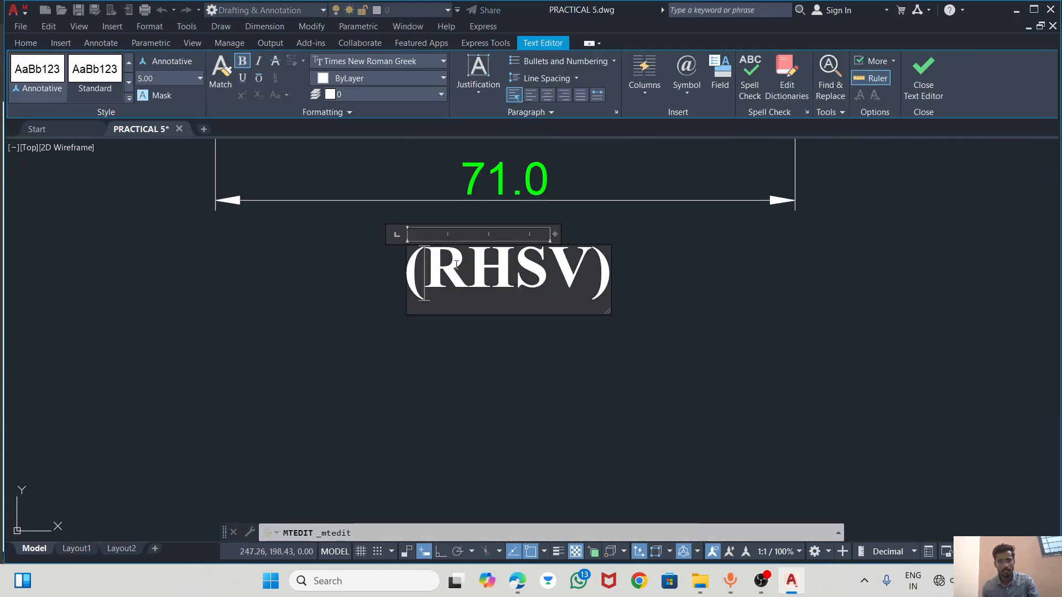
{"action": "key", "text": "BackSpace"}
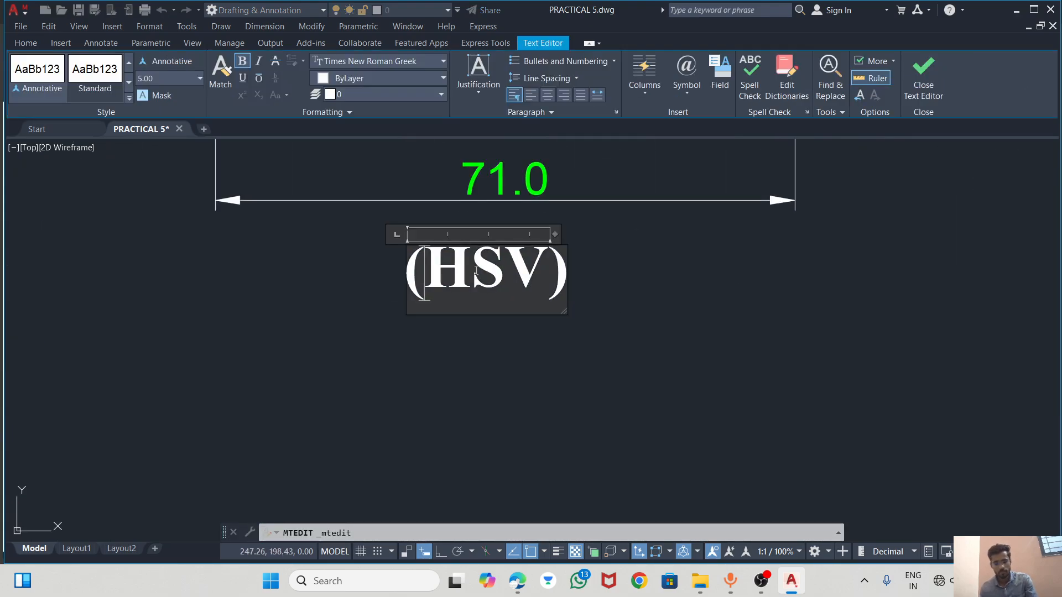
{"action": "type", "text": "I"}
{"action": "key", "text": "BackSpace"}
{"action": "type", "text": "L"}
{"action": "left_click", "coordinate": [368, 321]}
{"action": "scroll", "coordinate": [370, 316], "scroll_direction": "down", "scroll_amount": 6}
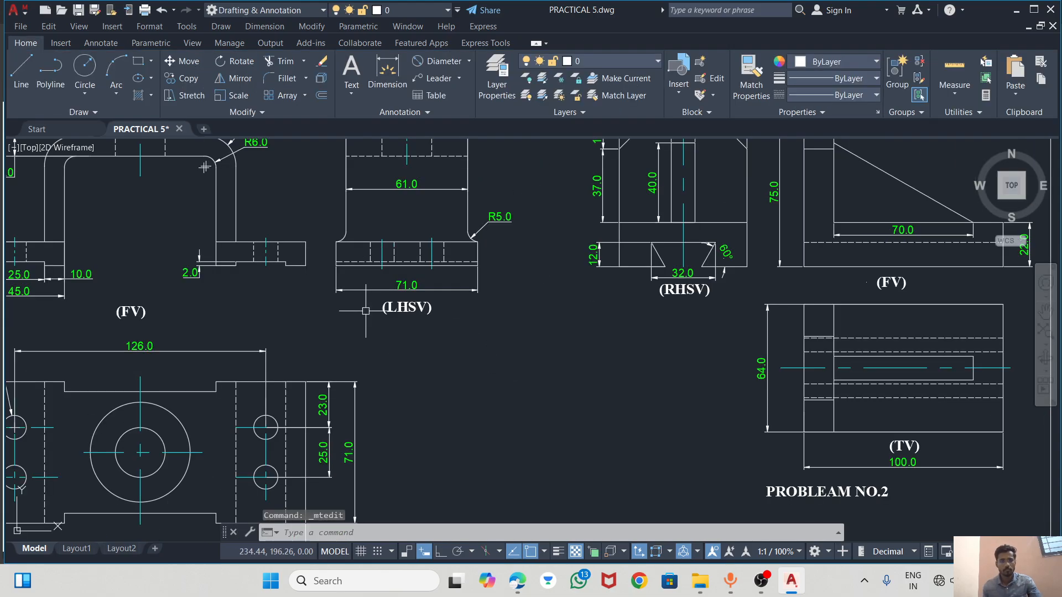
{"action": "scroll", "coordinate": [365, 310], "scroll_direction": "down", "scroll_amount": 3}
{"action": "scroll", "coordinate": [381, 327], "scroll_direction": "down", "scroll_amount": 5}
{"action": "scroll", "coordinate": [335, 282], "scroll_direction": "up", "scroll_amount": 5}
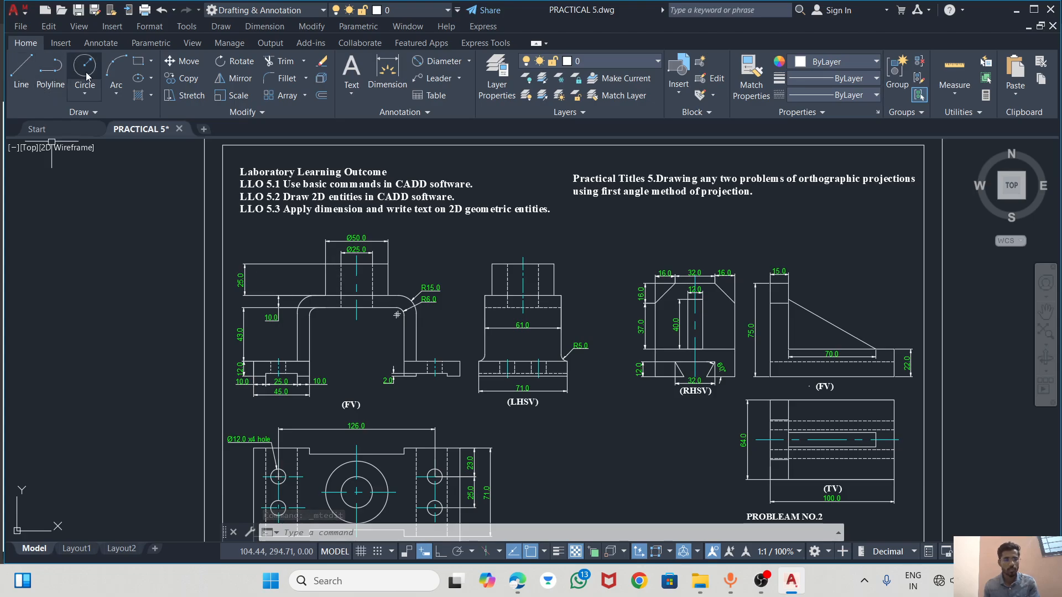
{"action": "scroll", "coordinate": [316, 379], "scroll_direction": "up", "scroll_amount": 2}
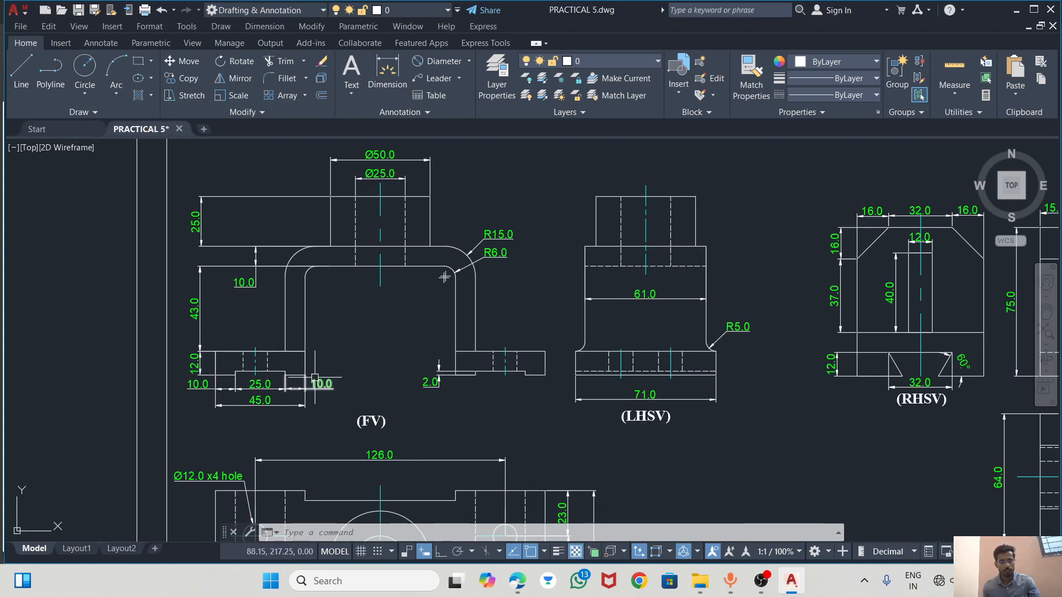
{"action": "double_click", "coordinate": [315, 377]}
{"action": "key", "text": "Escape"}
{"action": "scroll", "coordinate": [354, 359], "scroll_direction": "down", "scroll_amount": 5}
{"action": "scroll", "coordinate": [629, 363], "scroll_direction": "up", "scroll_amount": 5}
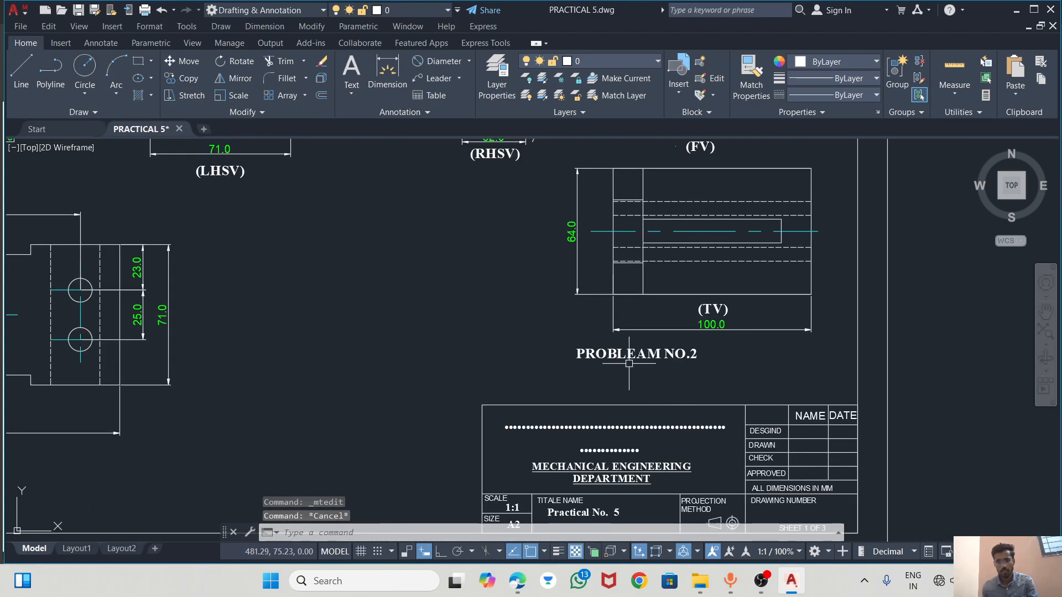
Copy the "PROBLEAM NO.2" label to below the bracket top view's "(TV)" label
{"action": "left_click", "coordinate": [627, 354]}
{"action": "key", "text": "ctrl+c"}
{"action": "scroll", "coordinate": [311, 345], "scroll_direction": "down", "scroll_amount": 2}
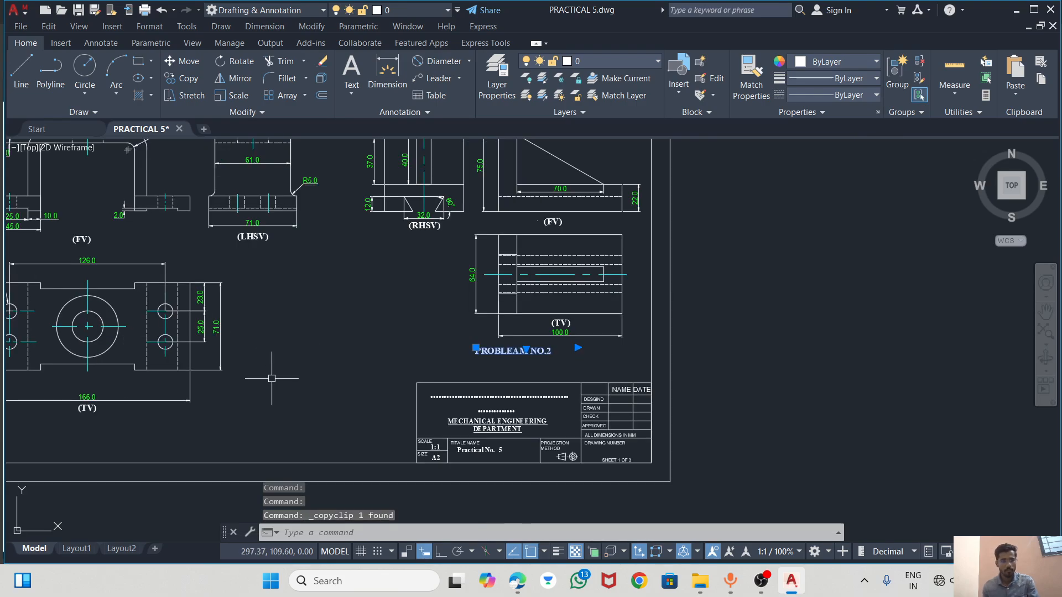
{"action": "key", "text": "ctrl+v"}
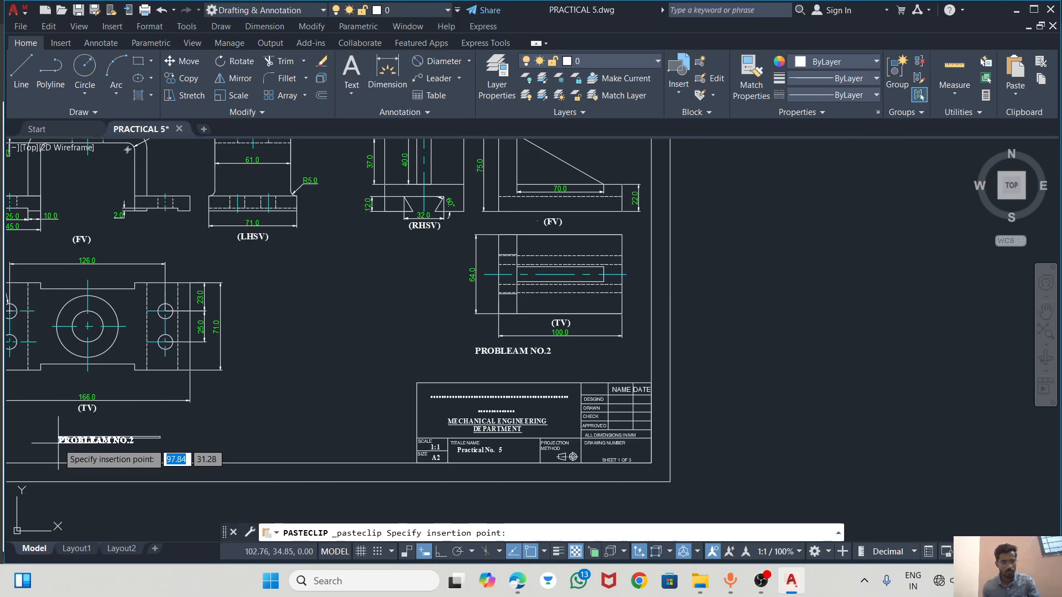
{"action": "left_click", "coordinate": [66, 435]}
Change the copied label below the bracket's top view to "PROBLEAM NO.1"
{"action": "scroll", "coordinate": [68, 433], "scroll_direction": "up", "scroll_amount": 4}
{"action": "double_click", "coordinate": [219, 426]}
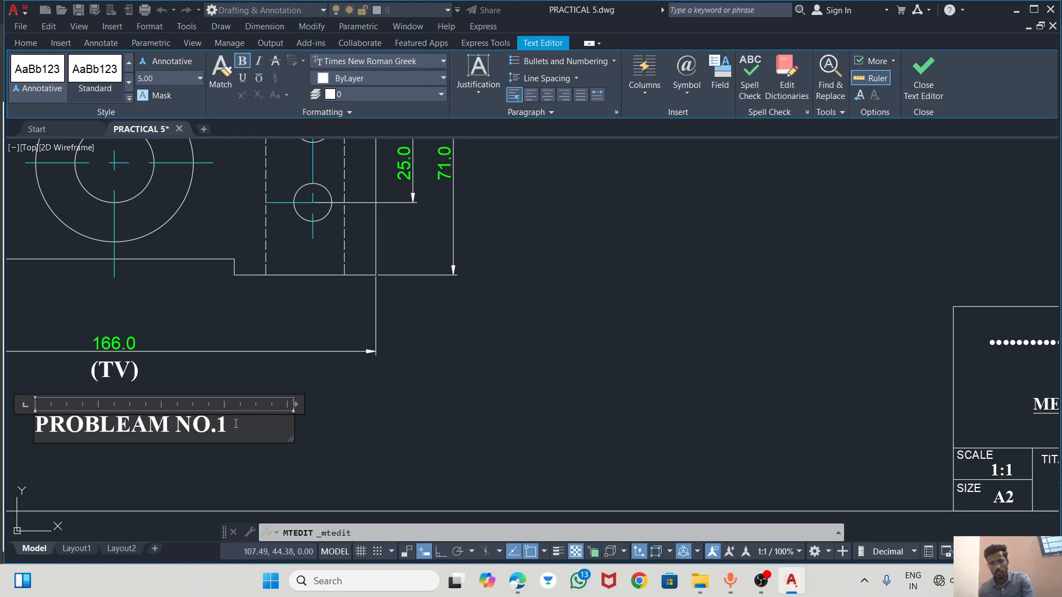
{"action": "left_click", "coordinate": [402, 444]}
Review the complete title sheet with both problems and save the drawing
{"action": "scroll", "coordinate": [297, 375], "scroll_direction": "down", "scroll_amount": 2}
{"action": "scroll", "coordinate": [730, 355], "scroll_direction": "up", "scroll_amount": 1}
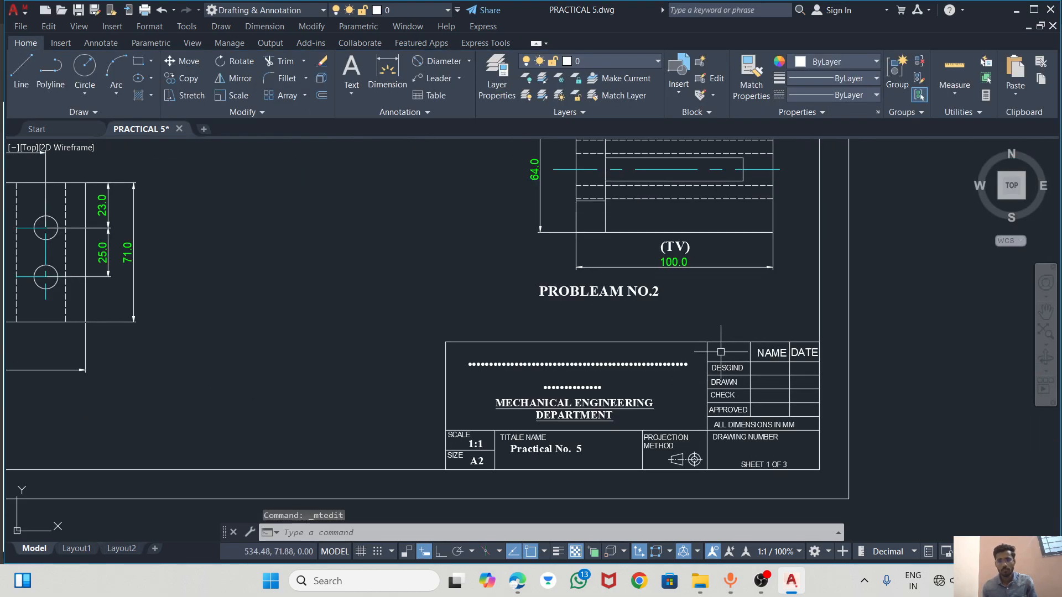
{"action": "scroll", "coordinate": [657, 347], "scroll_direction": "down", "scroll_amount": 2}
{"action": "scroll", "coordinate": [394, 200], "scroll_direction": "down", "scroll_amount": 2}
{"action": "scroll", "coordinate": [273, 223], "scroll_direction": "up", "scroll_amount": 4}
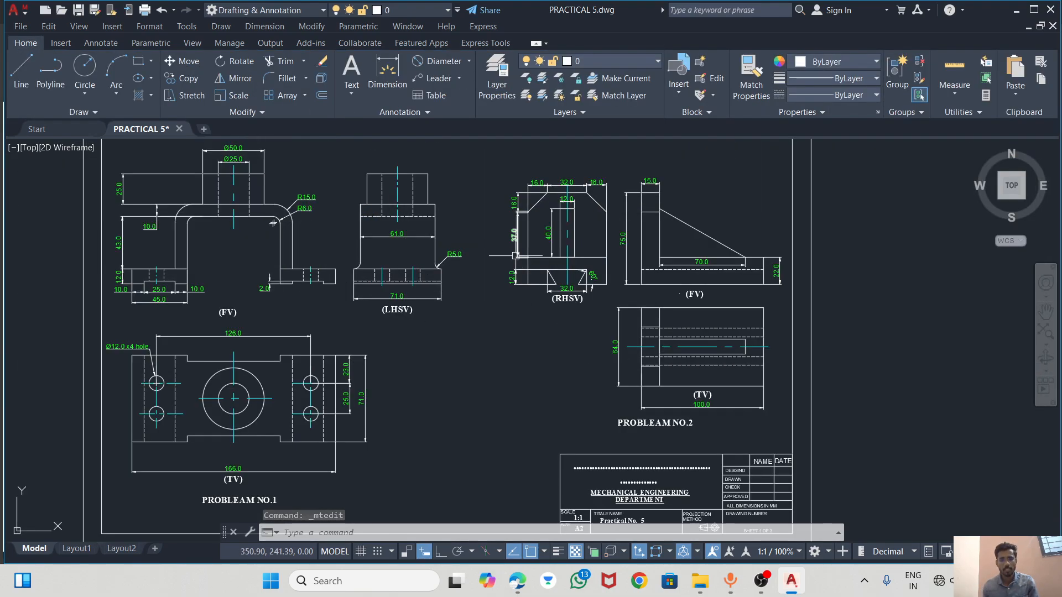
{"action": "scroll", "coordinate": [512, 253], "scroll_direction": "down", "scroll_amount": 3}
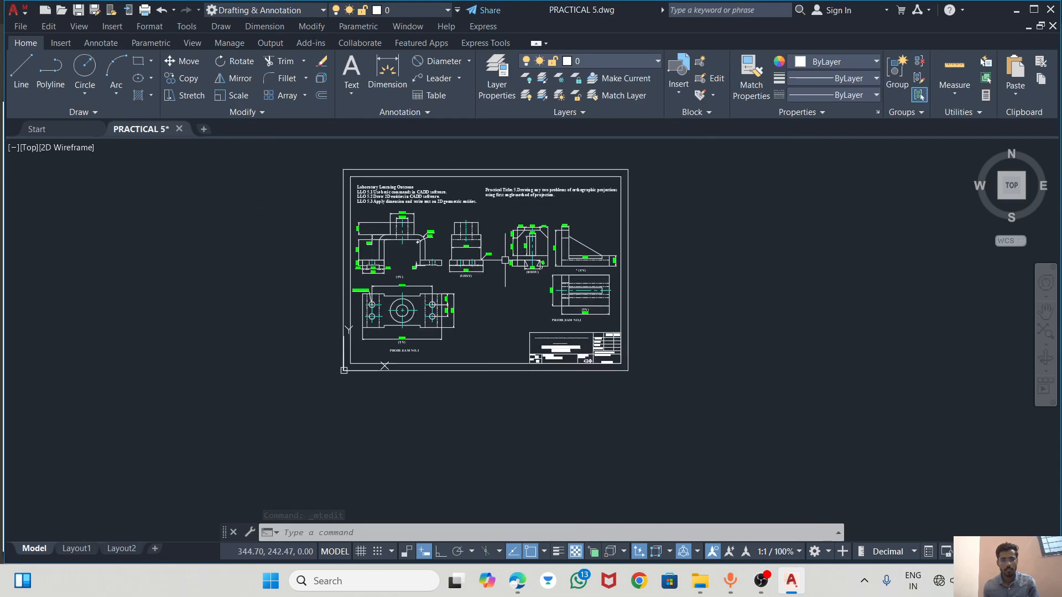
{"action": "scroll", "coordinate": [550, 220], "scroll_direction": "up", "scroll_amount": 2}
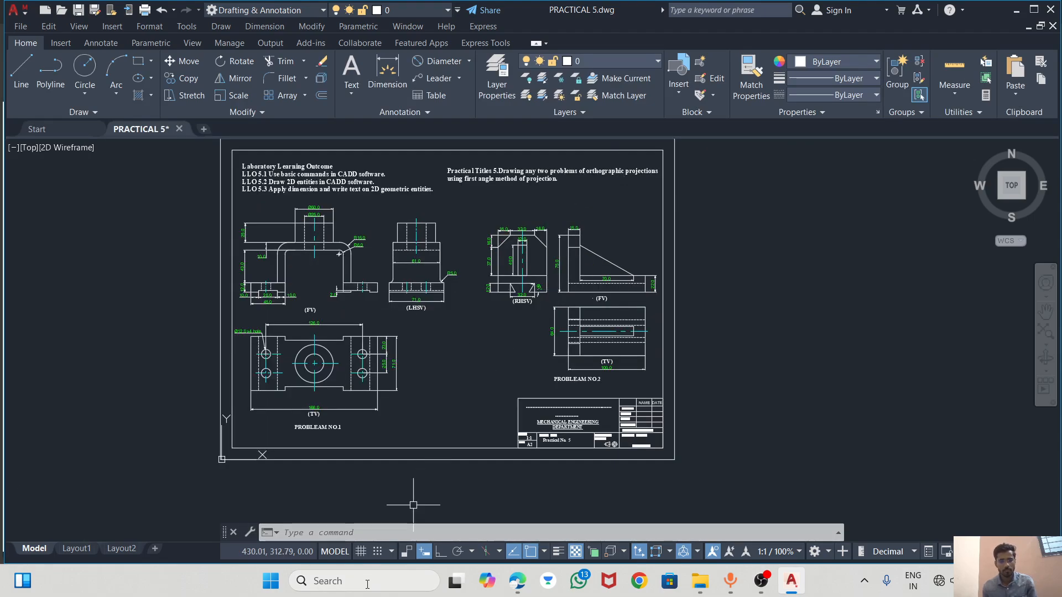
{"action": "scroll", "coordinate": [430, 415], "scroll_direction": "up", "scroll_amount": 2}
{"action": "middle_click_drag", "start_coordinate": [428, 423], "coordinate": [418, 449]}
{"action": "scroll", "coordinate": [425, 432], "scroll_direction": "down", "scroll_amount": 2}
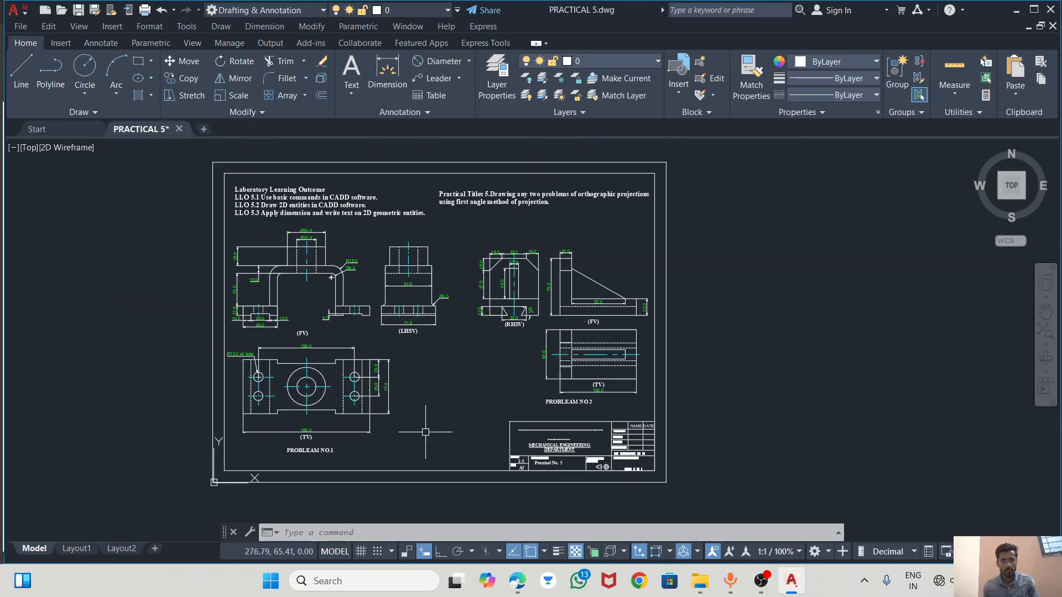
{"action": "scroll", "coordinate": [436, 221], "scroll_direction": "up", "scroll_amount": 2}
{"action": "scroll", "coordinate": [435, 221], "scroll_direction": "down", "scroll_amount": 2}
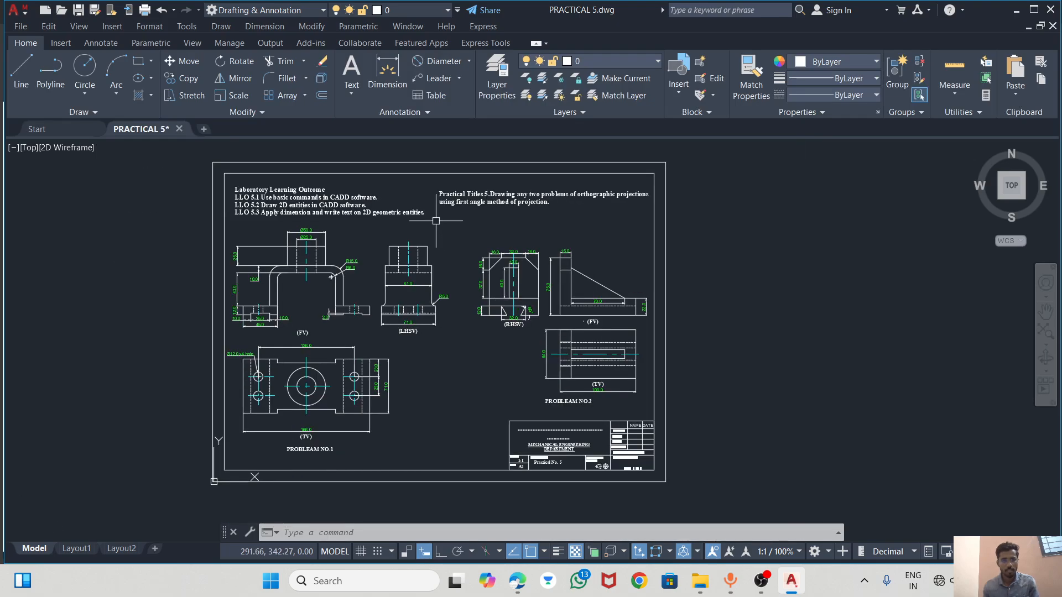
{"action": "left_click", "coordinate": [79, 10]}
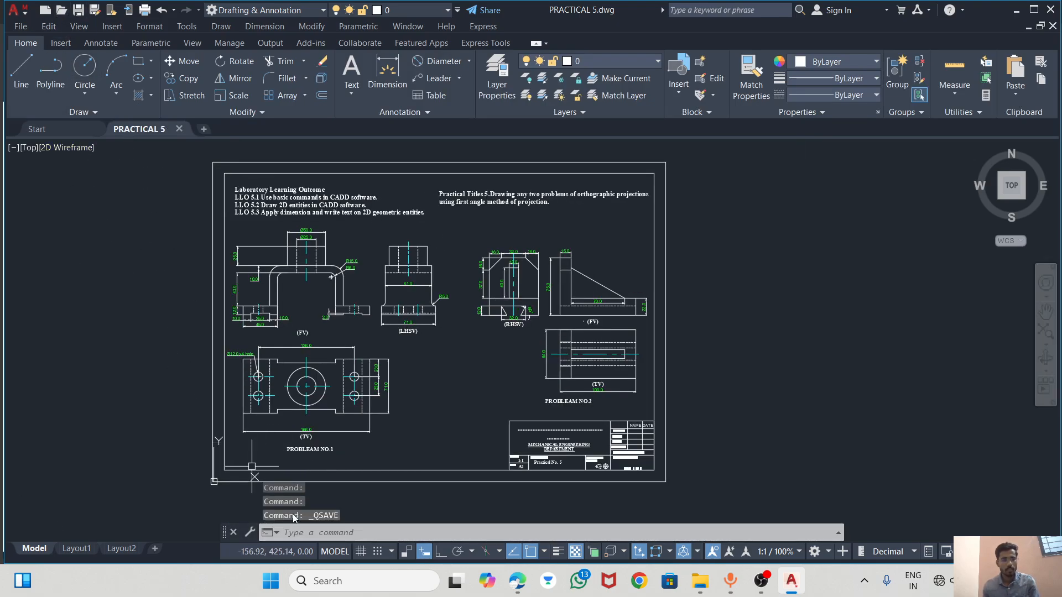
Set up a plot of the drawing with the DWG To PDF.pc3 plotter and ISO A2 (420.00 x 594.00 MM) paper
{"action": "left_click", "coordinate": [342, 534]}
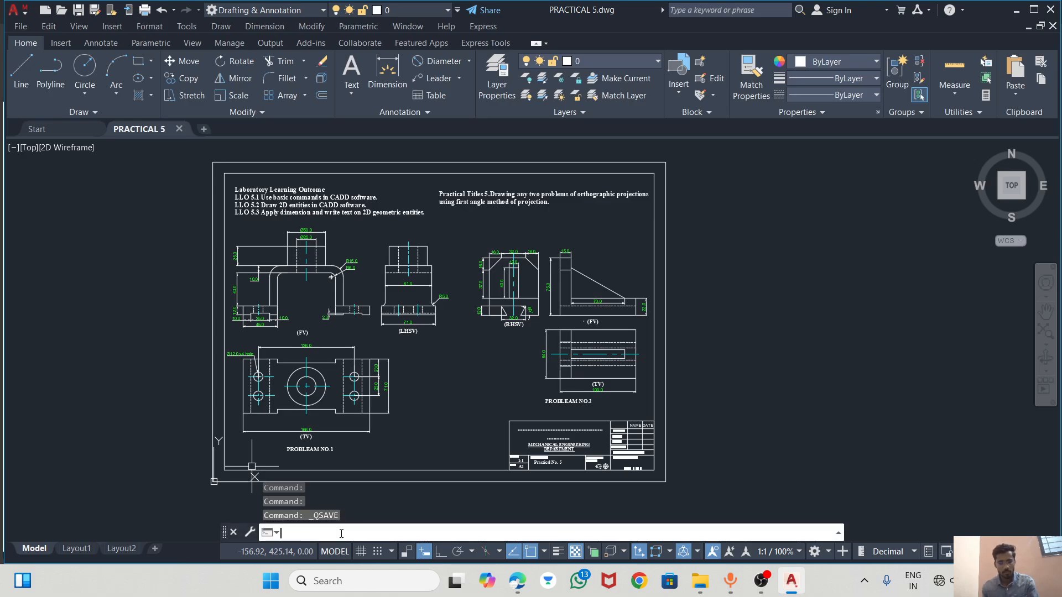
{"action": "key", "text": "ctrl+p"}
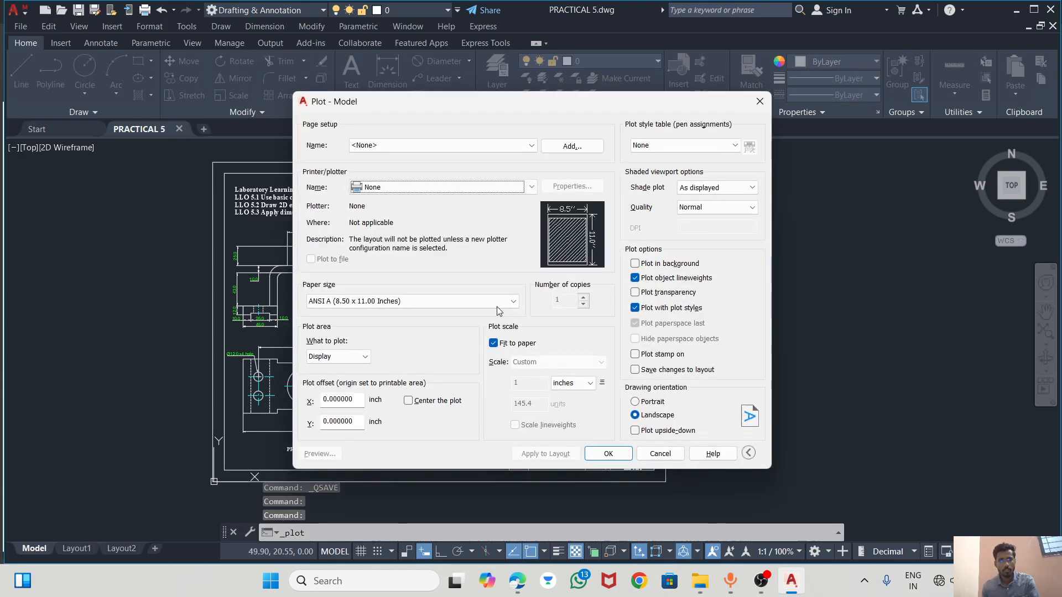
{"action": "left_click", "coordinate": [442, 186]}
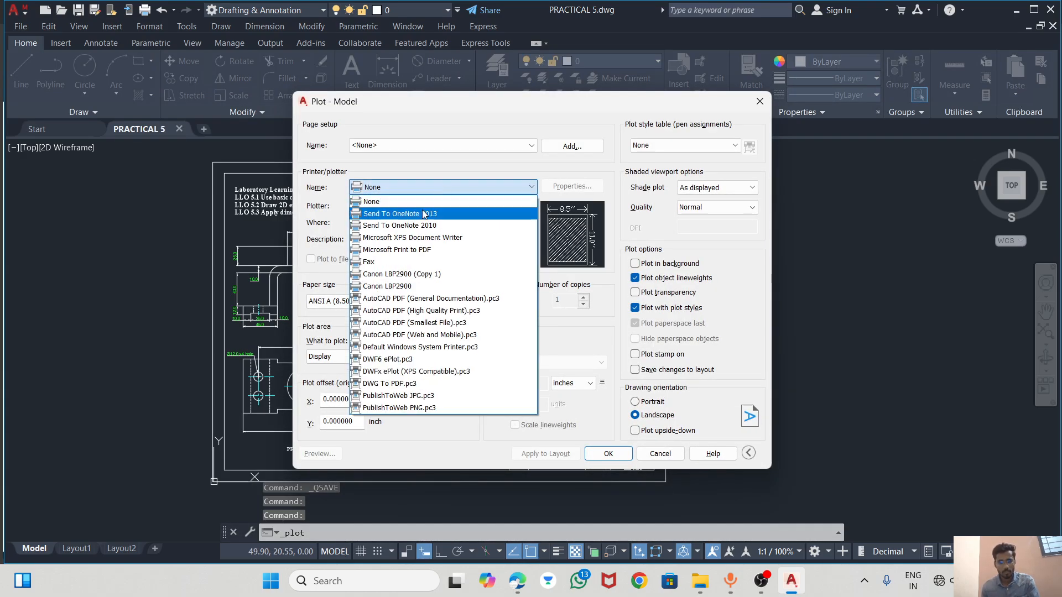
{"action": "left_click", "coordinate": [406, 383]}
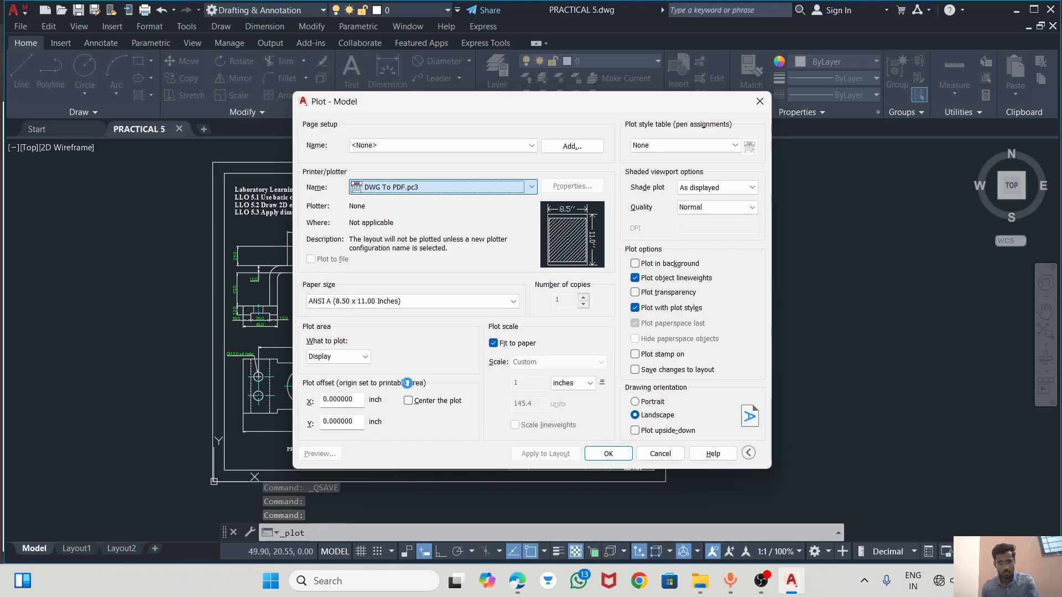
{"action": "left_click", "coordinate": [397, 302]}
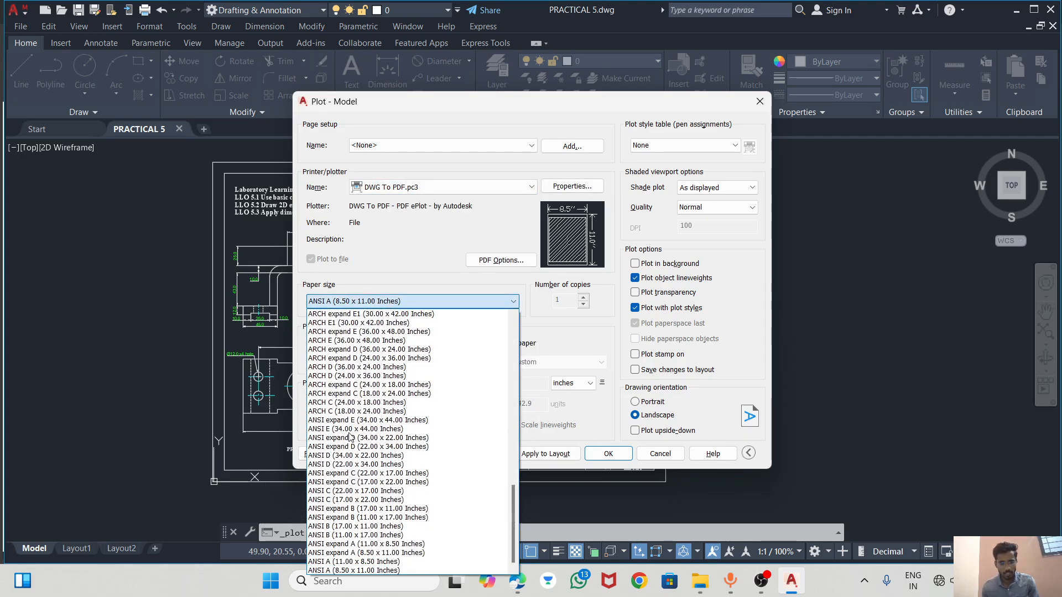
{"action": "scroll", "coordinate": [335, 450], "scroll_direction": "up", "scroll_amount": 3}
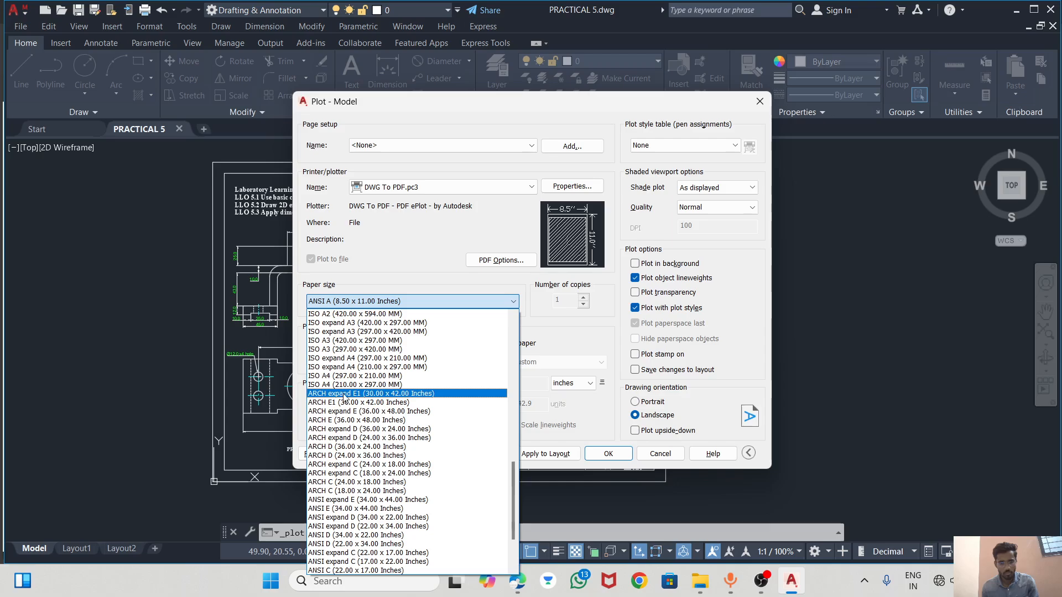
{"action": "left_click", "coordinate": [354, 314]}
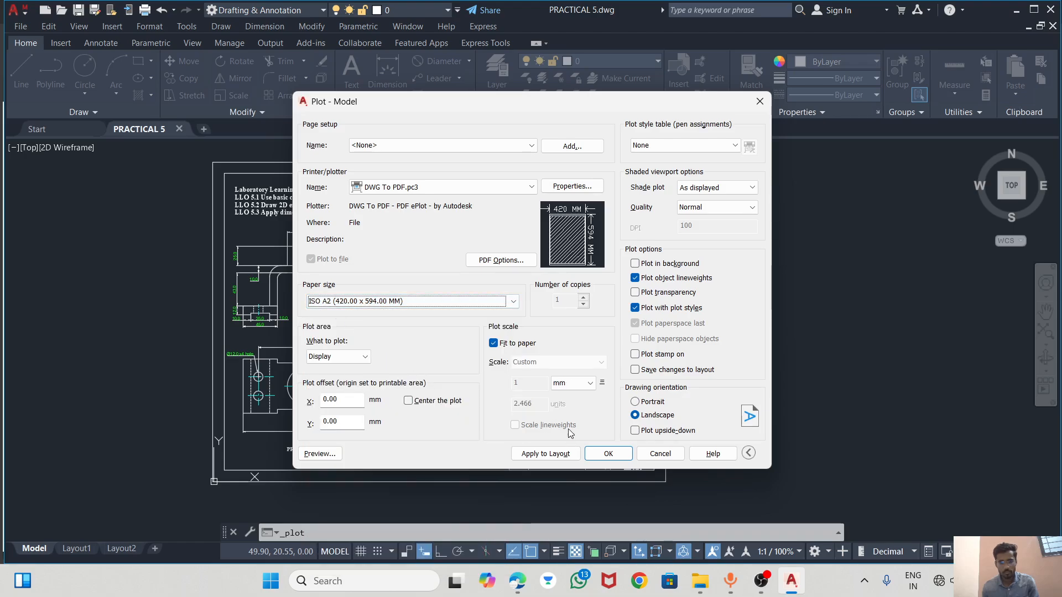
Center the plot and define its area as a window around the sheet's inner border, corner to opposite corner
{"action": "left_click", "coordinate": [407, 400]}
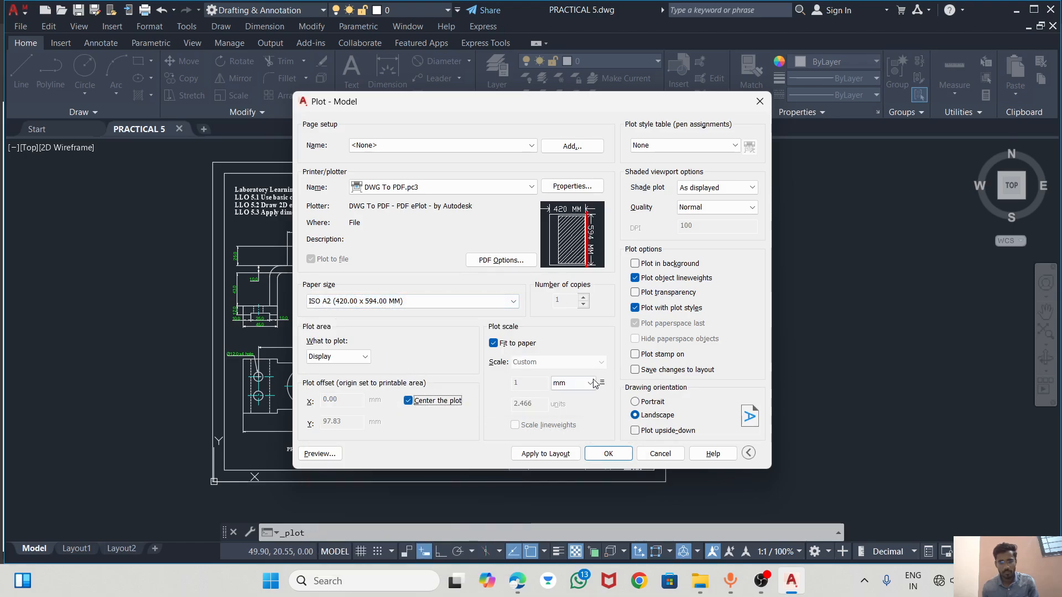
{"action": "left_click", "coordinate": [338, 359]}
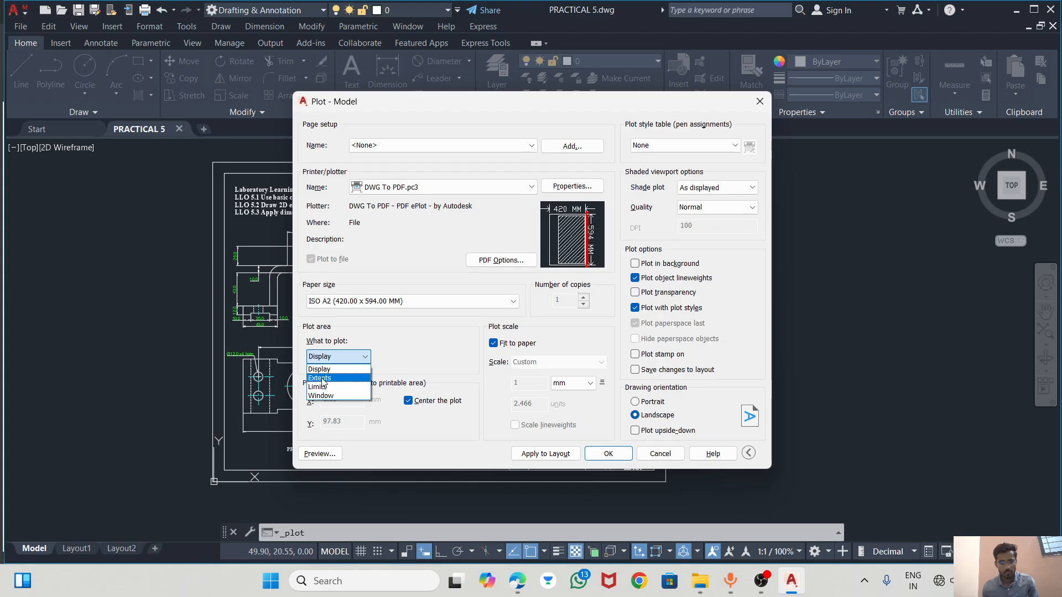
{"action": "left_click", "coordinate": [330, 396]}
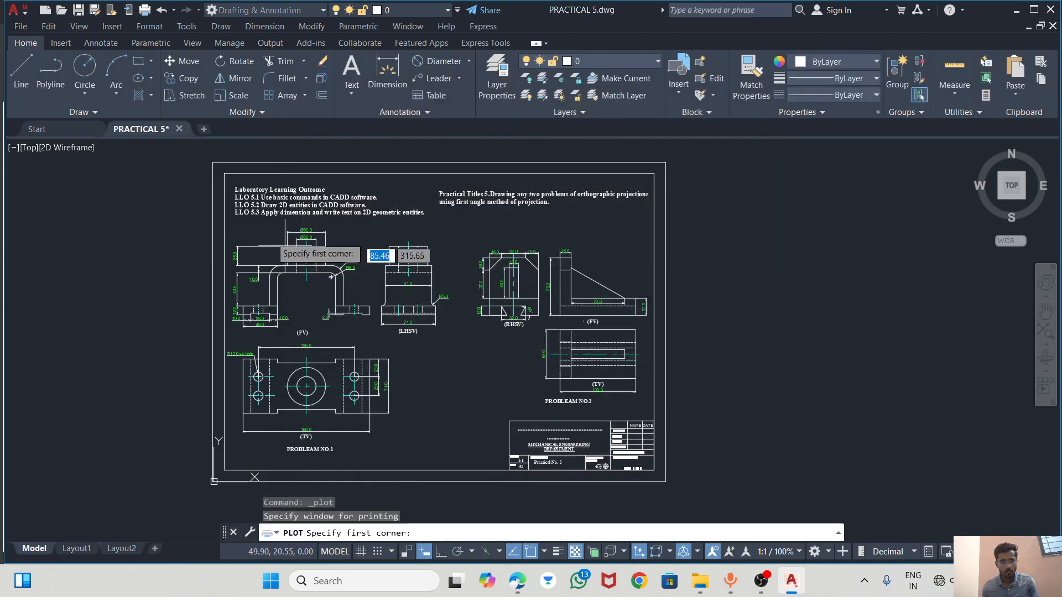
{"action": "left_click", "coordinate": [218, 166]}
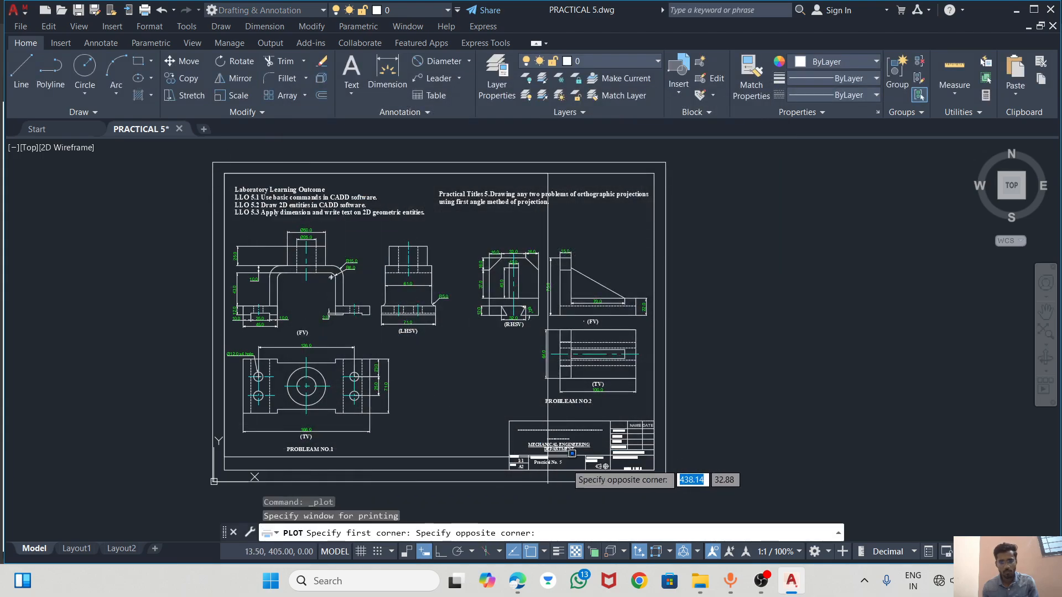
{"action": "left_click", "coordinate": [655, 473]}
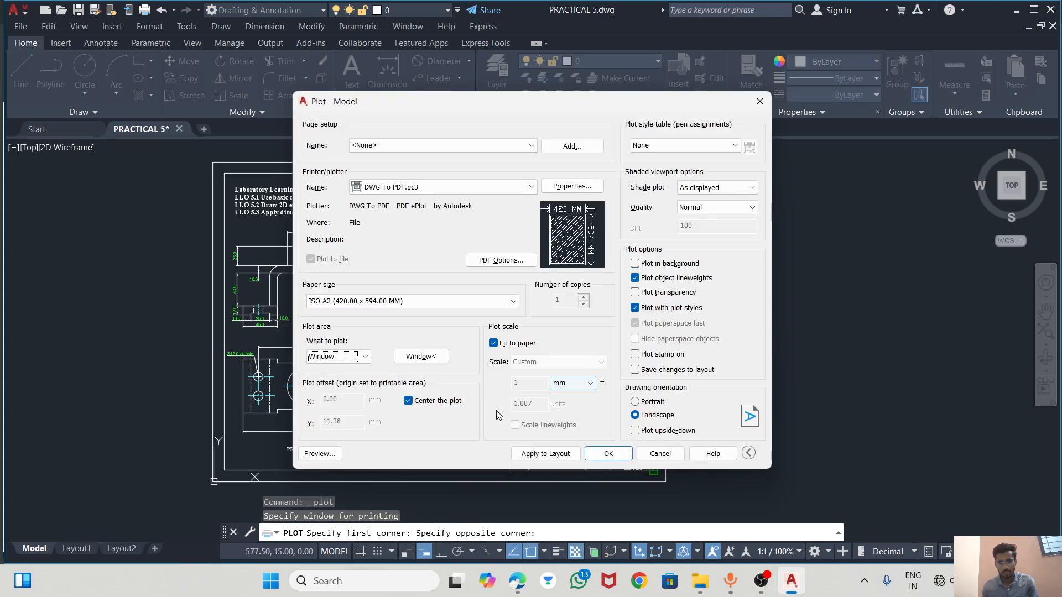
Plot the sheet to PRACTICAL 5-Model.pdf on the Desktop
{"action": "left_click", "coordinate": [619, 458]}
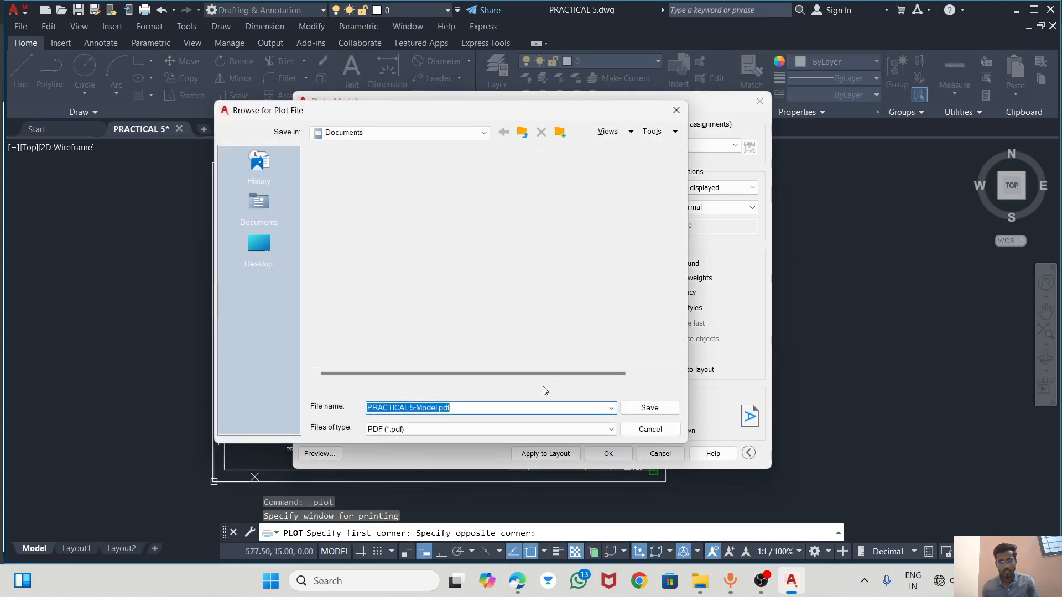
{"action": "left_click", "coordinate": [258, 246]}
{"action": "scroll", "coordinate": [387, 332], "scroll_direction": "down", "scroll_amount": 7}
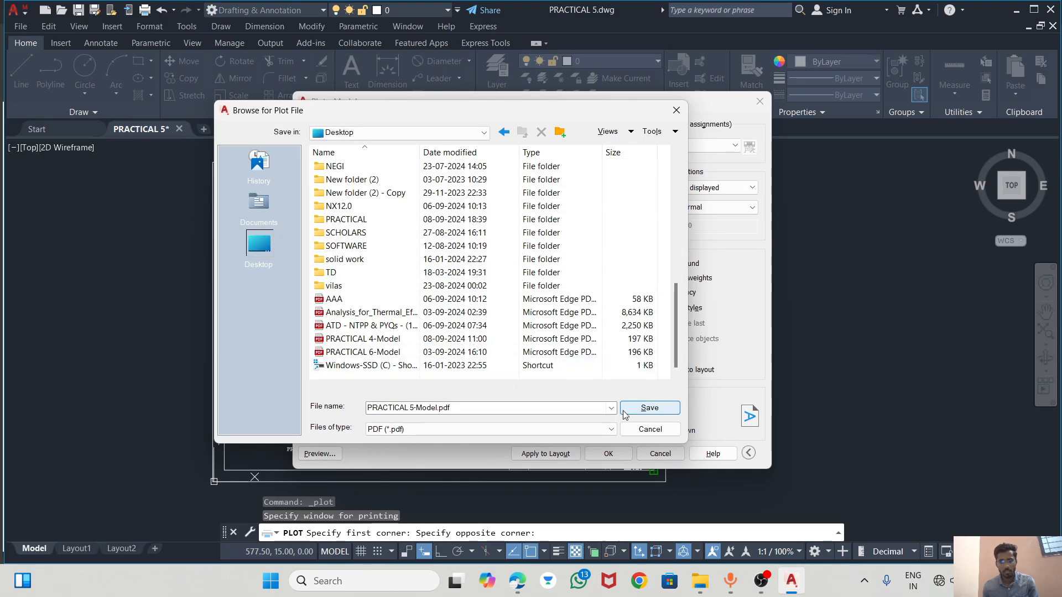
{"action": "left_click", "coordinate": [649, 408]}
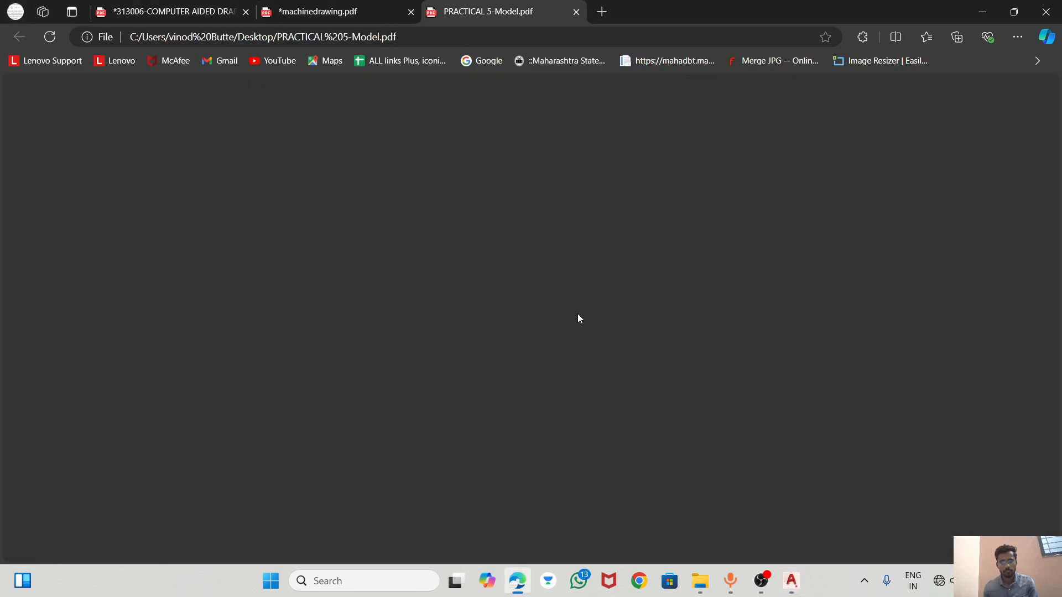
Examine the plotted PDF's views, dimensions and title block on the page and in its print preview
{"action": "scroll", "coordinate": [577, 314], "scroll_direction": "up", "scroll_amount": 3, "text": "ctrl"}
{"action": "scroll", "coordinate": [542, 310], "scroll_direction": "down", "scroll_amount": 3, "text": "ctrl"}
{"action": "scroll", "coordinate": [539, 308], "scroll_direction": "up", "scroll_amount": 3}
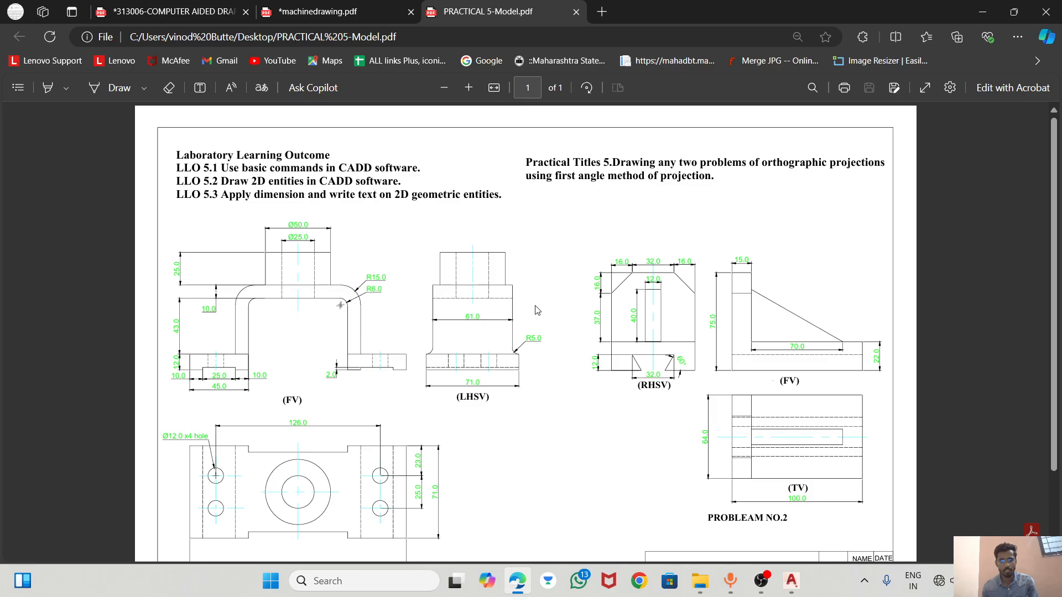
{"action": "scroll", "coordinate": [536, 310], "scroll_direction": "down", "scroll_amount": 2}
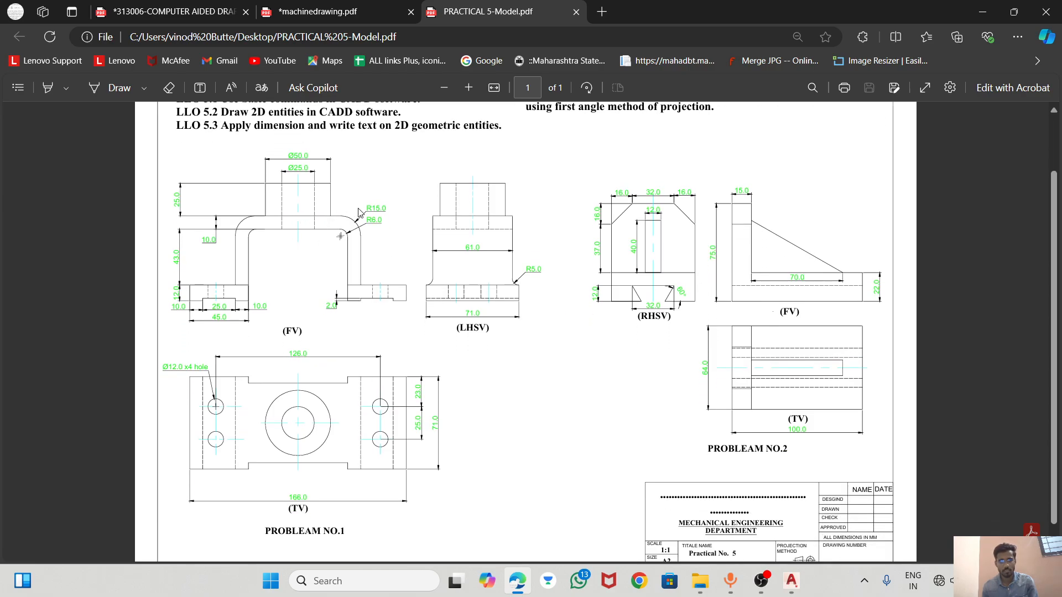
{"action": "left_click", "coordinate": [844, 88]}
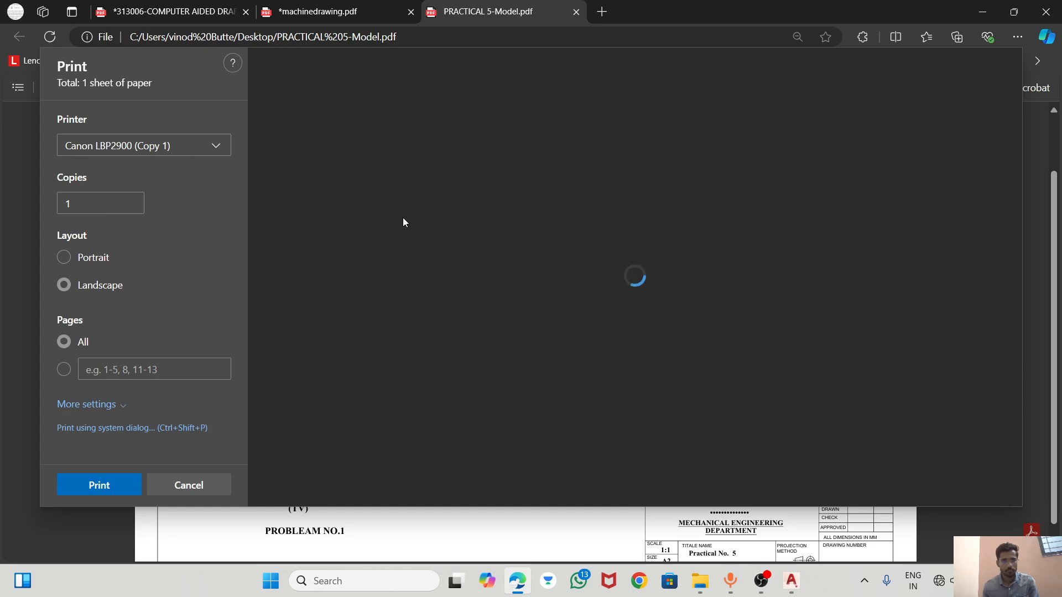
{"action": "scroll", "coordinate": [730, 347], "scroll_direction": "down", "scroll_amount": 2}
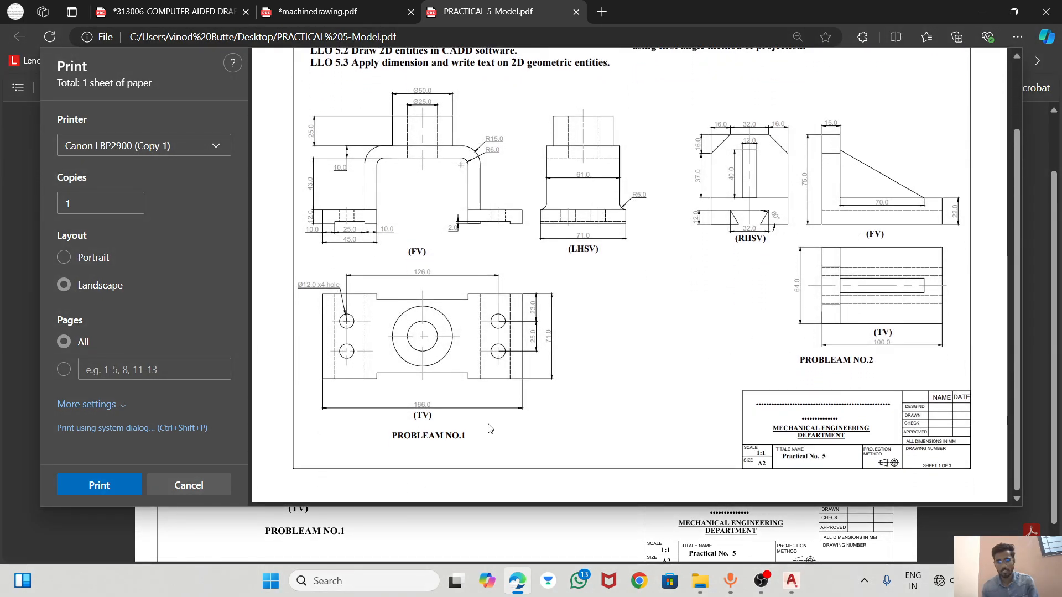
{"action": "scroll", "coordinate": [695, 363], "scroll_direction": "up", "scroll_amount": 2}
{"action": "scroll", "coordinate": [478, 244], "scroll_direction": "down", "scroll_amount": 2}
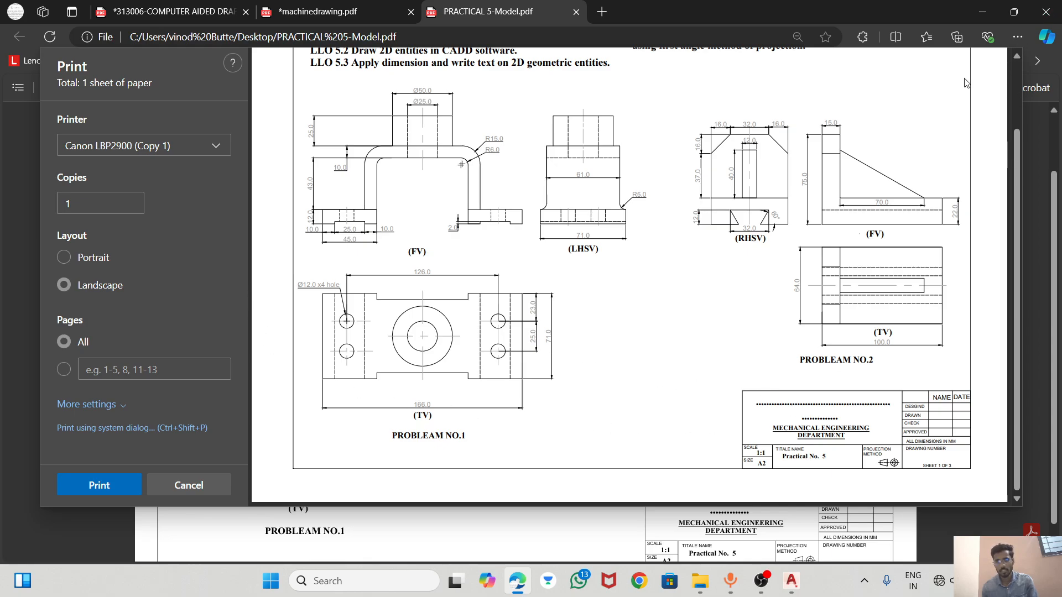
Switch back to the AutoCAD drawing, keeping the PDF files open in the browser
{"action": "left_click", "coordinate": [1045, 12]}
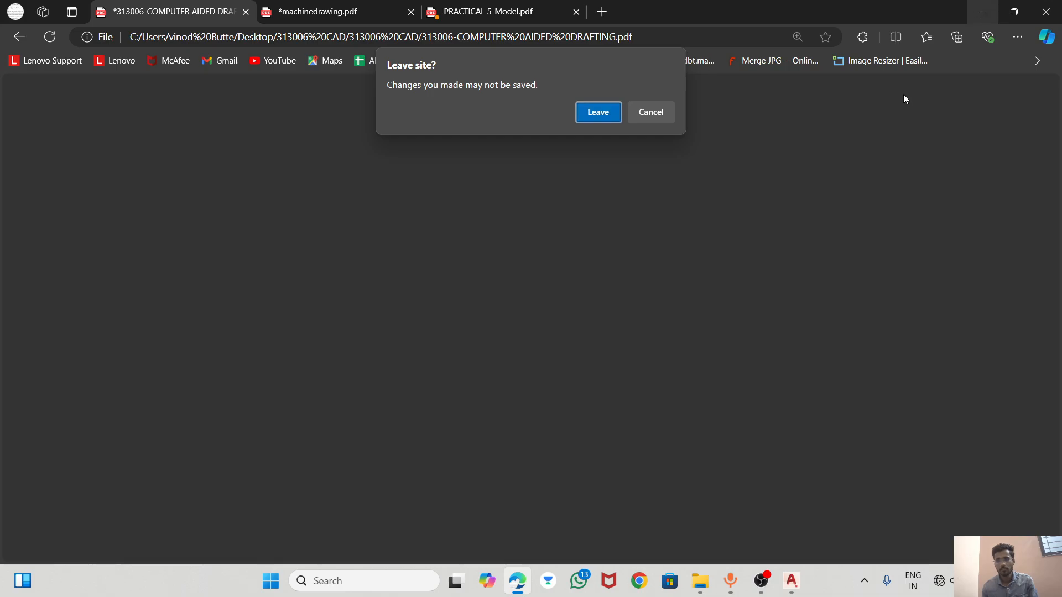
{"action": "left_click", "coordinate": [650, 115]}
{"action": "left_click", "coordinate": [982, 11]}
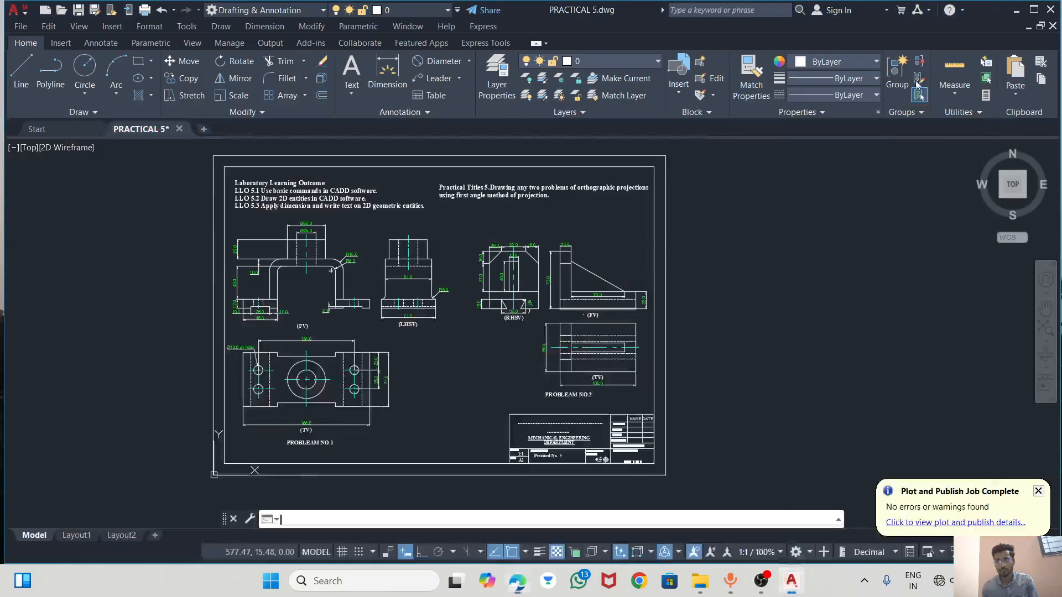
{"action": "scroll", "coordinate": [519, 421], "scroll_direction": "up", "scroll_amount": 5}
{"action": "scroll", "coordinate": [529, 157], "scroll_direction": "down", "scroll_amount": 3}
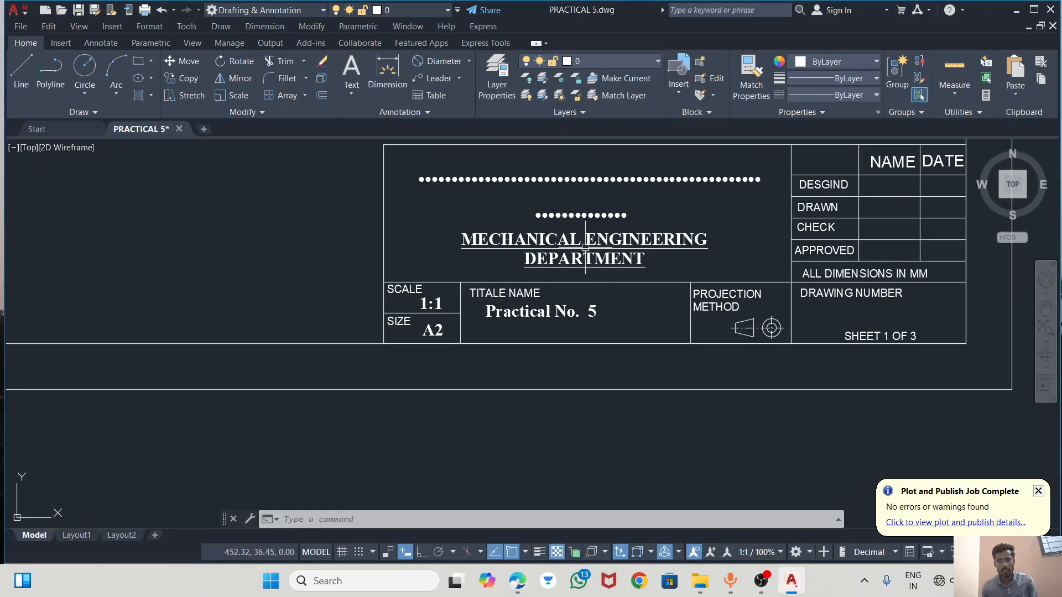
{"action": "double_click", "coordinate": [564, 178]}
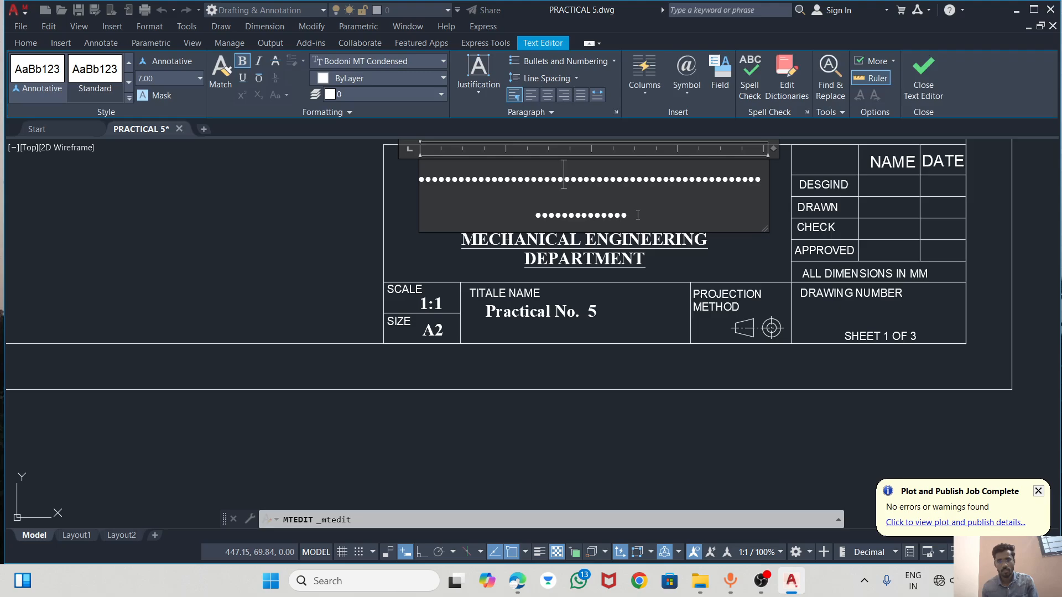
{"action": "key", "text": "ctrl+a"}
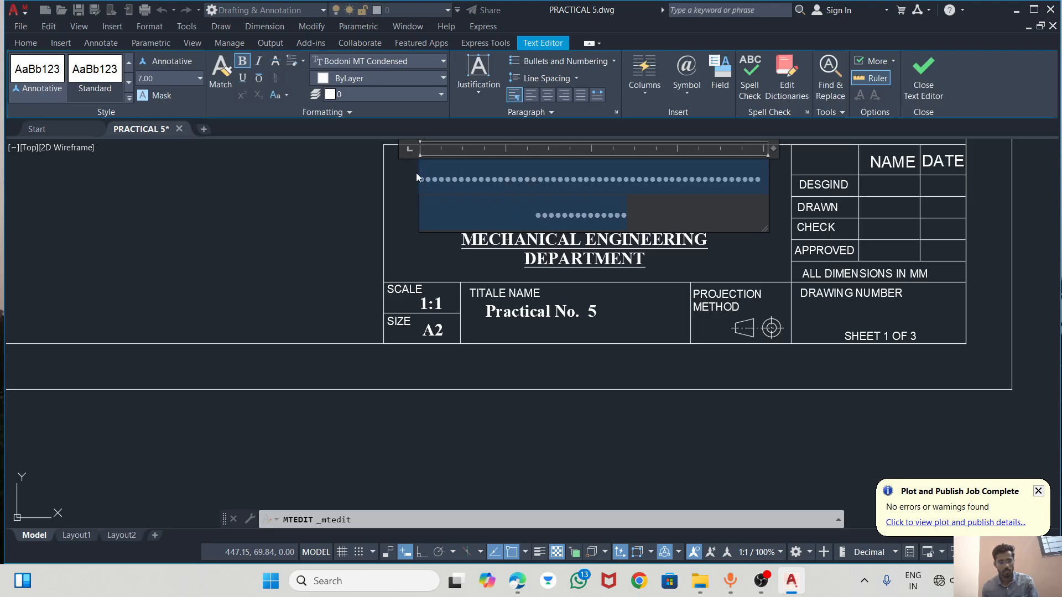
{"action": "key", "text": "Delete"}
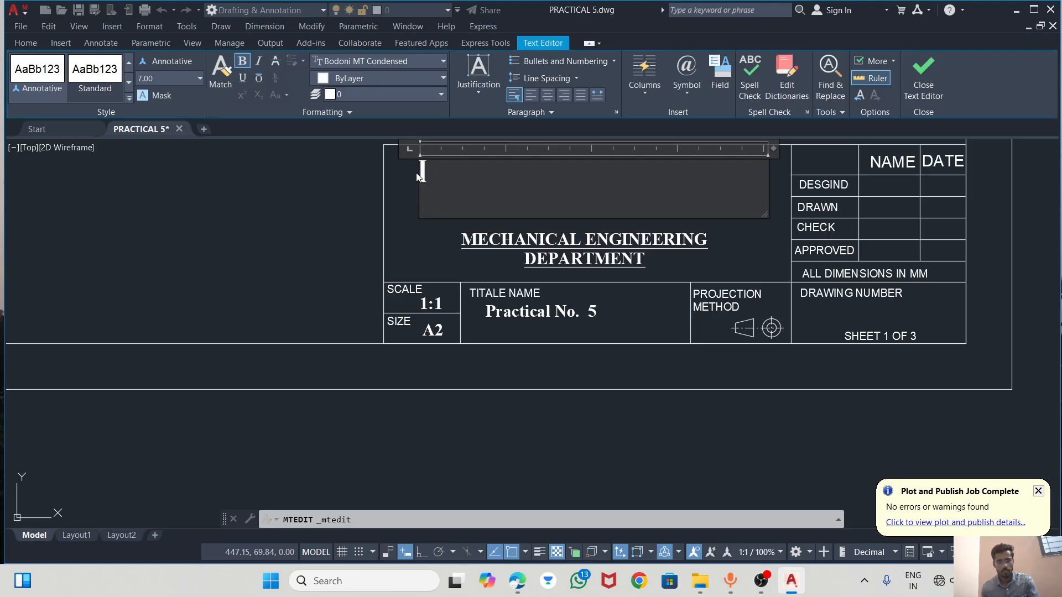
{"action": "type", "text": "IETL"}
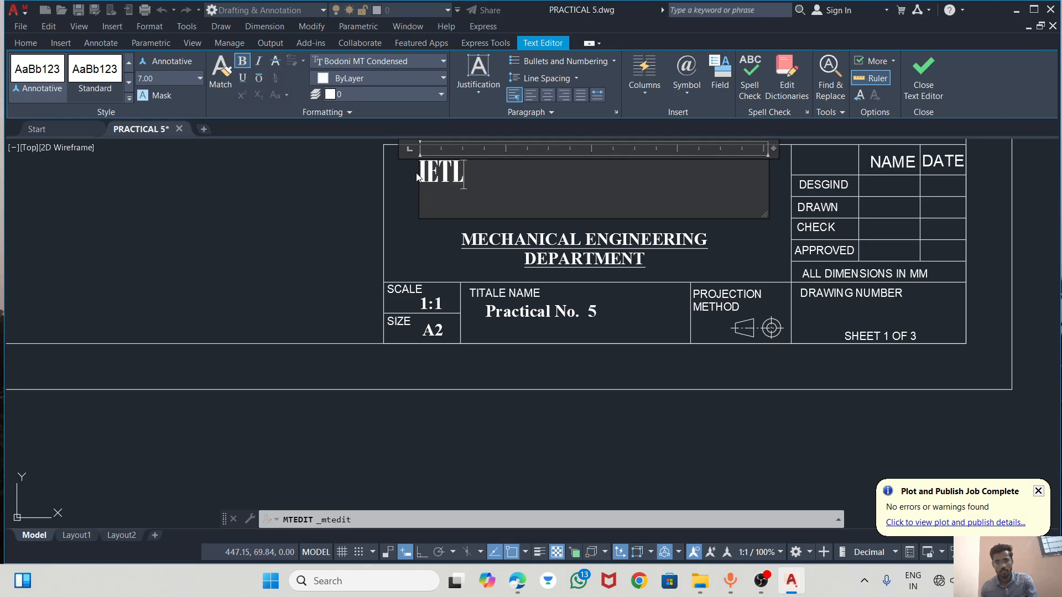
{"action": "key", "text": "BackSpace"}
{"action": "key", "text": "BackSpace"}
{"action": "key", "text": "BackSpace"}
{"action": "key", "text": "BackSpace"}
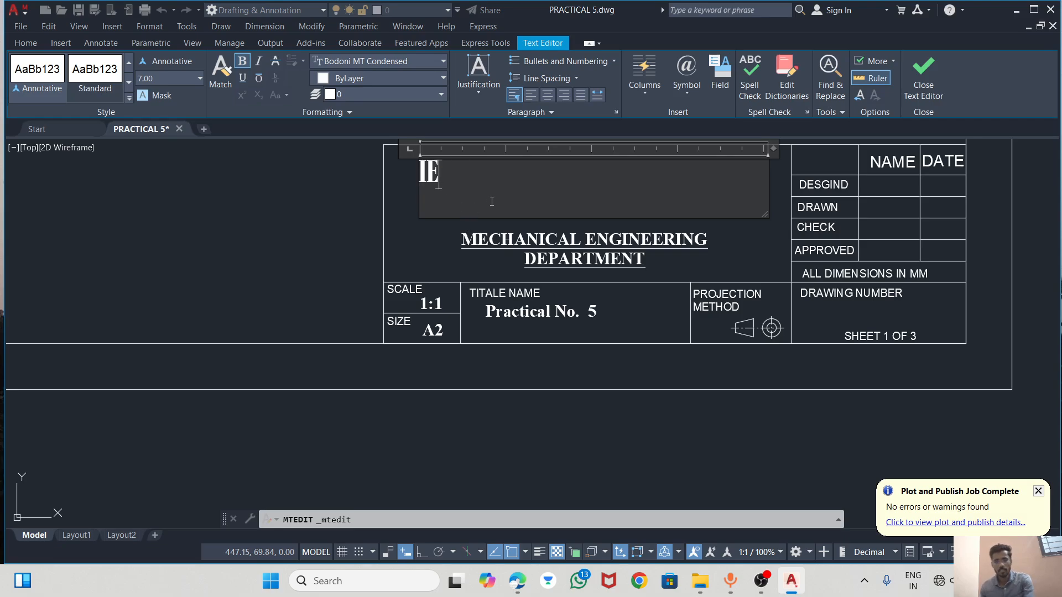
{"action": "key", "text": "Escape"}
{"action": "left_click", "coordinate": [602, 290]}
Save the PRACTICAL 5 drawing with both problems' views laid out on the sheet
{"action": "scroll", "coordinate": [568, 348], "scroll_direction": "down", "scroll_amount": 6}
{"action": "middle_click_drag", "start_coordinate": [470, 226], "coordinate": [489, 341]}
{"action": "scroll", "coordinate": [466, 192], "scroll_direction": "up", "scroll_amount": 2}
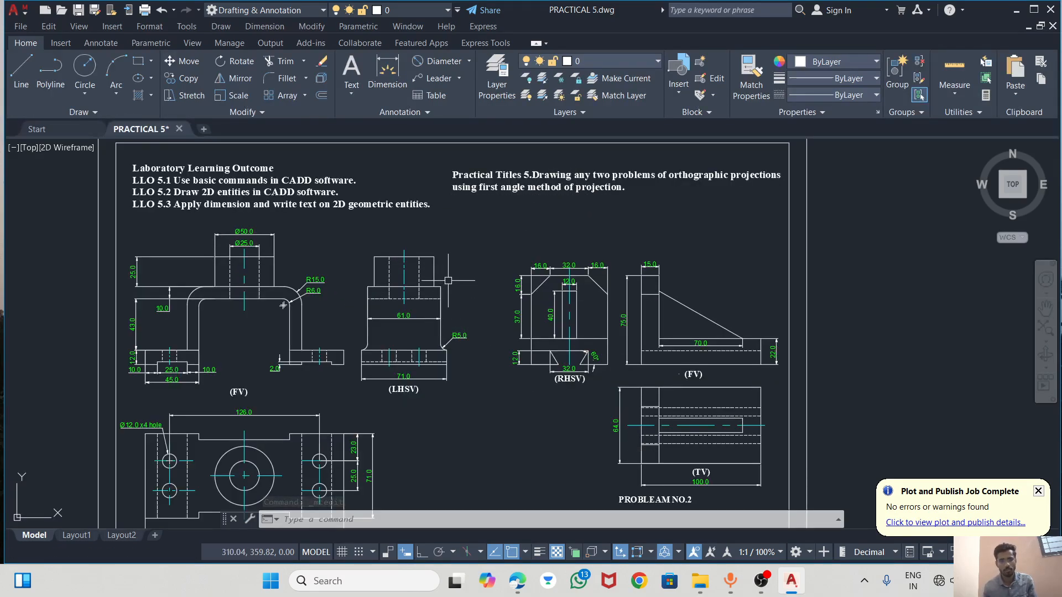
{"action": "scroll", "coordinate": [456, 271], "scroll_direction": "down", "scroll_amount": 2}
{"action": "scroll", "coordinate": [356, 305], "scroll_direction": "up", "scroll_amount": 2}
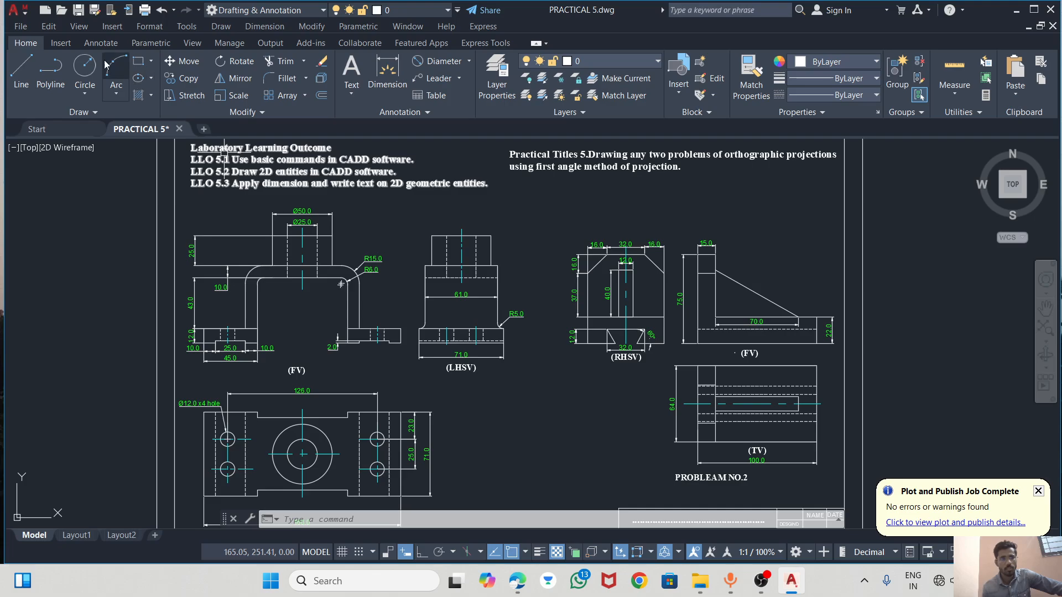
{"action": "left_click", "coordinate": [78, 10]}
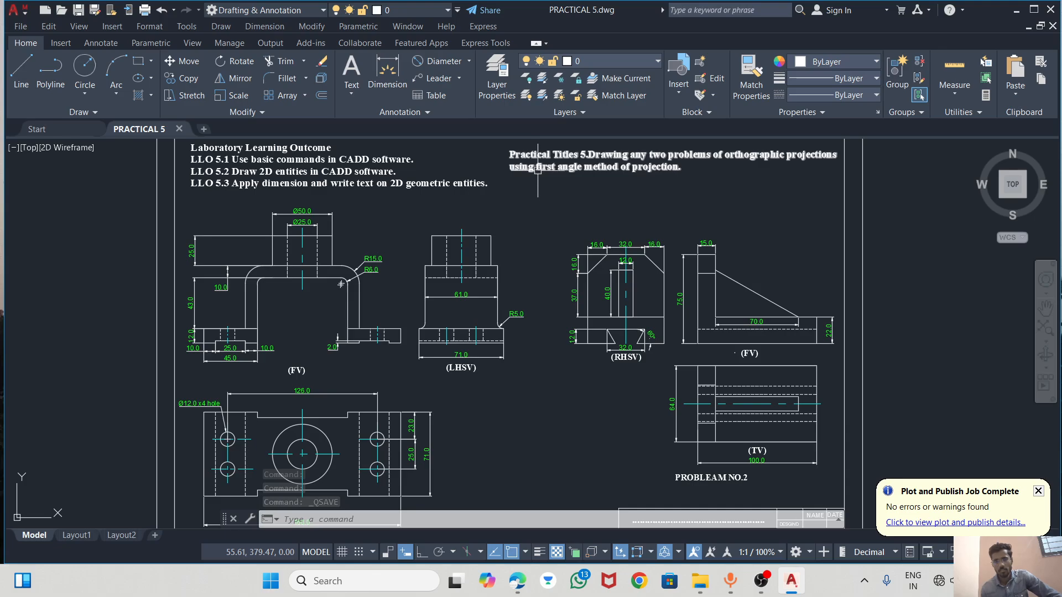
Check the title block and the views on the sheet, and save the drawing again
{"action": "scroll", "coordinate": [615, 173], "scroll_direction": "down", "scroll_amount": 2}
{"action": "scroll", "coordinate": [700, 420], "scroll_direction": "up", "scroll_amount": 8}
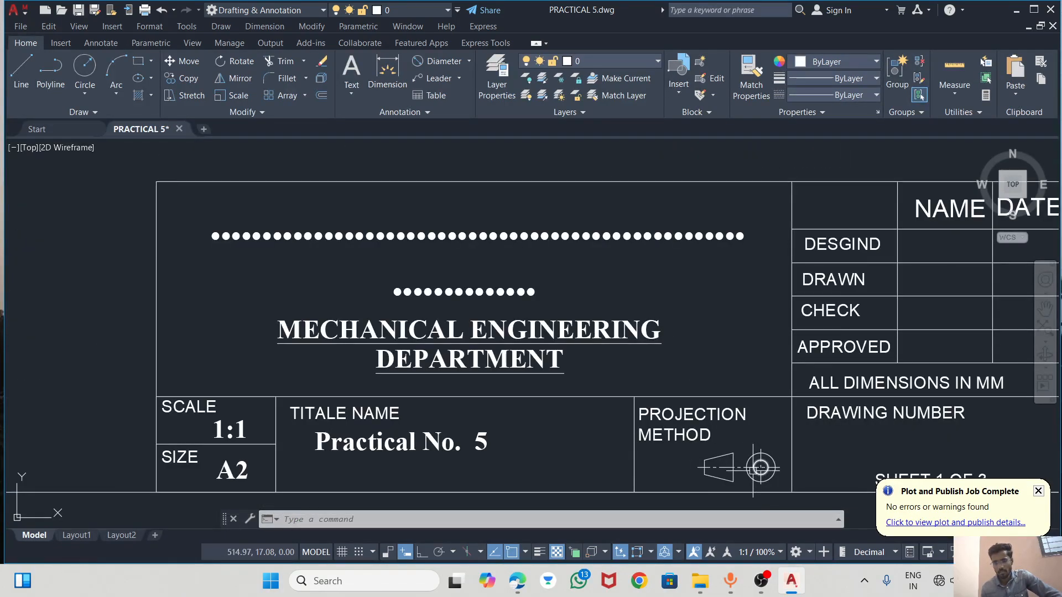
{"action": "scroll", "coordinate": [746, 434], "scroll_direction": "up", "scroll_amount": 2}
{"action": "scroll", "coordinate": [691, 419], "scroll_direction": "down", "scroll_amount": 2}
{"action": "scroll", "coordinate": [704, 409], "scroll_direction": "down", "scroll_amount": 2}
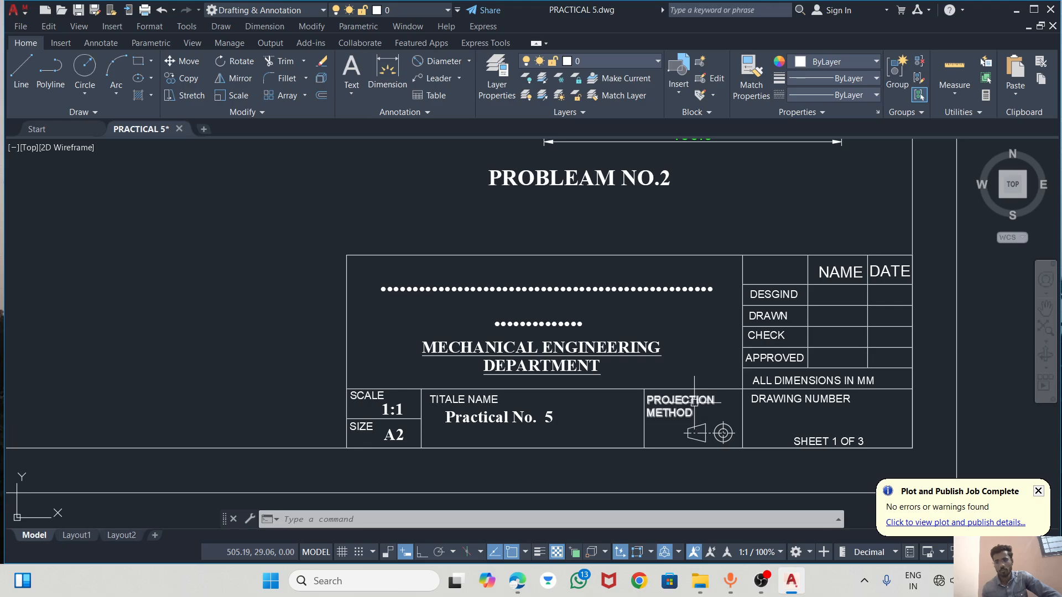
{"action": "scroll", "coordinate": [526, 303], "scroll_direction": "down", "scroll_amount": 2}
{"action": "middle_click_drag", "start_coordinate": [302, 256], "coordinate": [458, 388]}
{"action": "scroll", "coordinate": [500, 398], "scroll_direction": "down", "scroll_amount": 2}
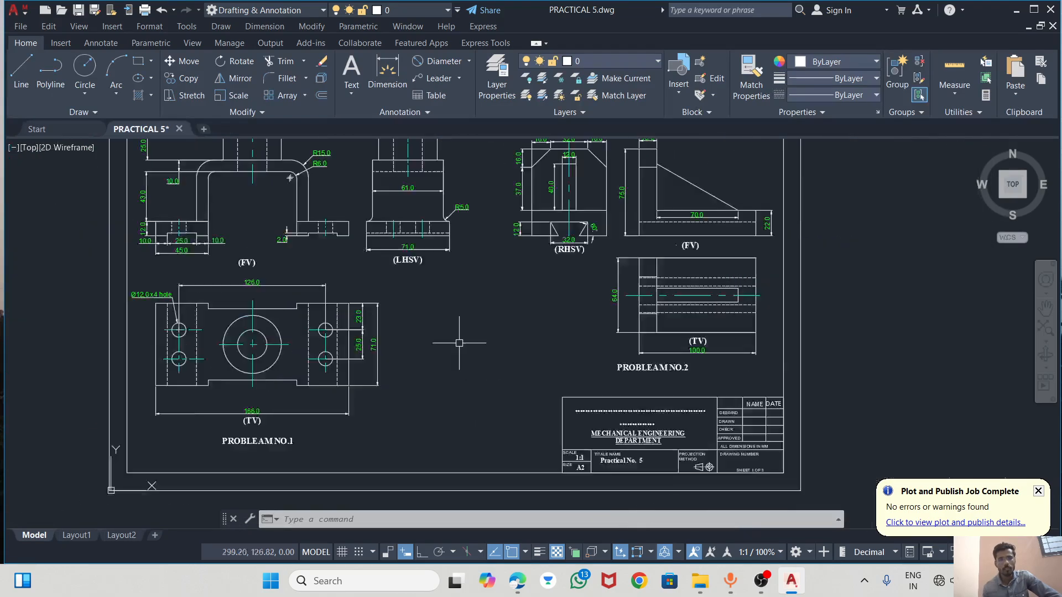
{"action": "left_click", "coordinate": [78, 10]}
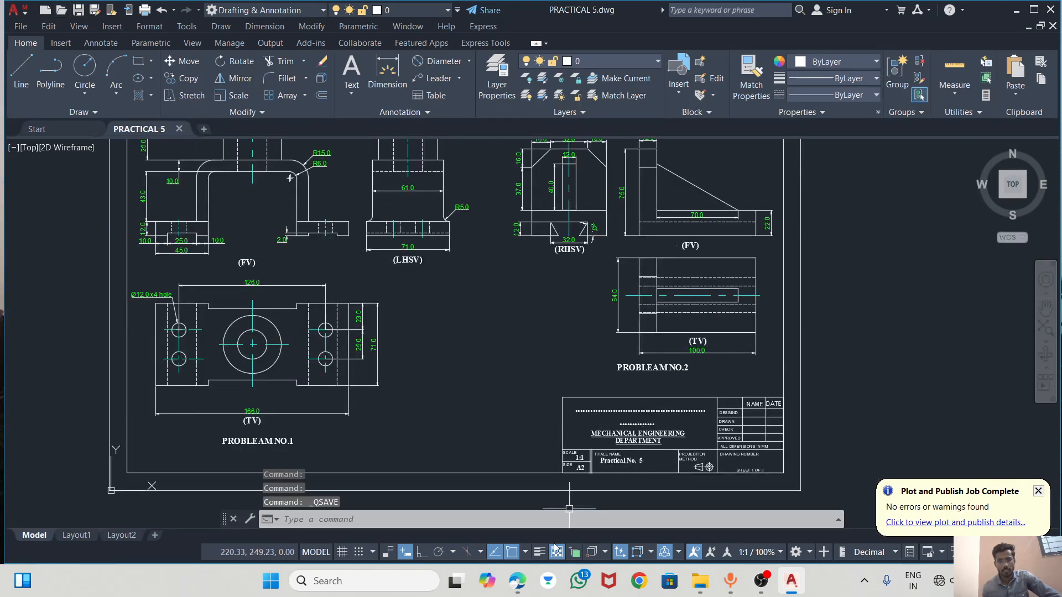
Switch to the computer aided drafting syllabus PDF in the browser and view the rows for practicals 5 and 6
{"action": "left_click", "coordinate": [517, 581]}
{"action": "scroll", "coordinate": [387, 332], "scroll_direction": "down", "scroll_amount": 3}
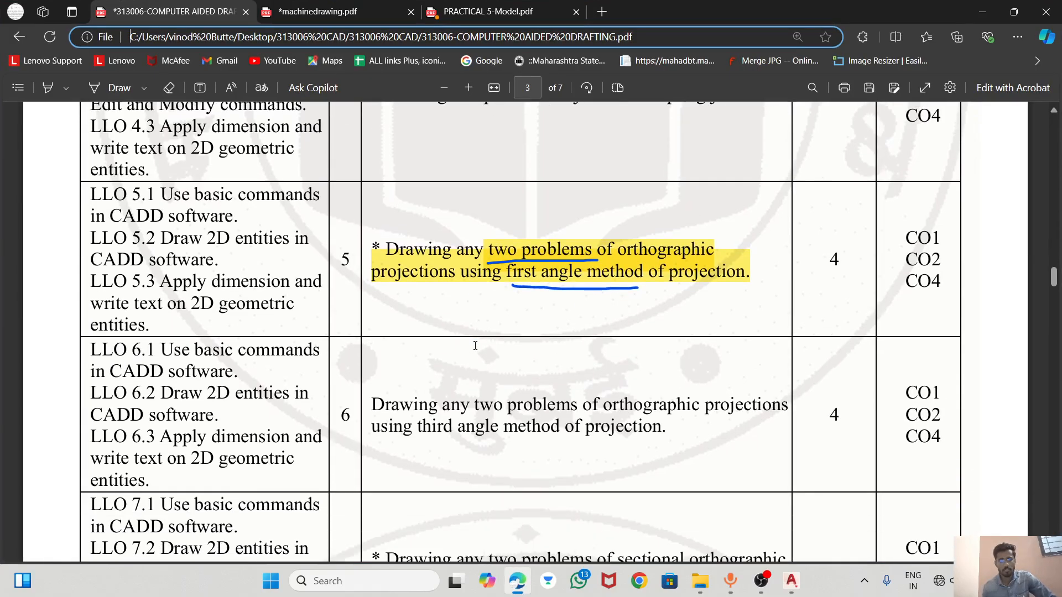